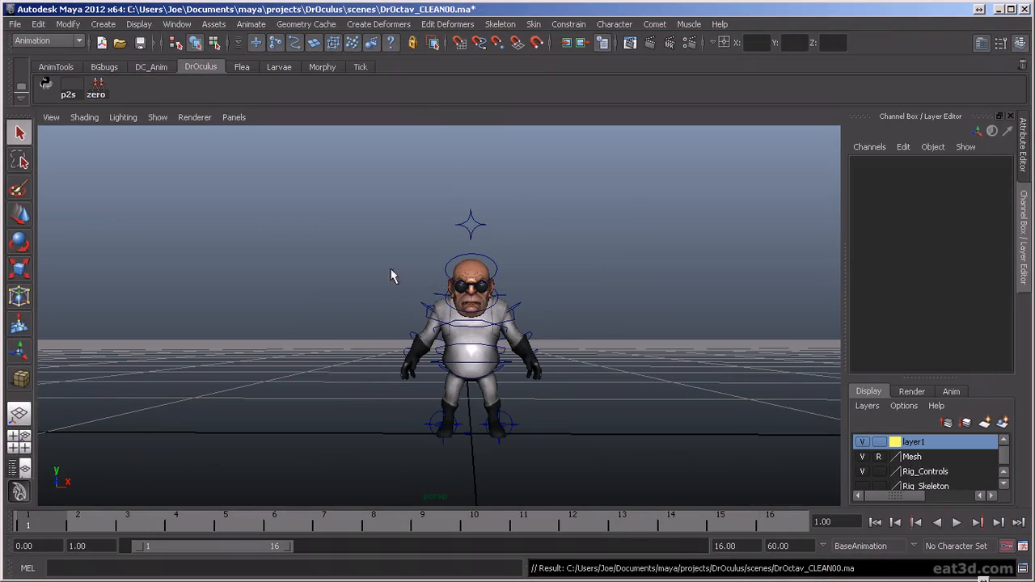
- Switch to VLC media player and scrub through the baseball pitch slow-motion reference from the wind-up to the follow-through
key(alt+Tab)
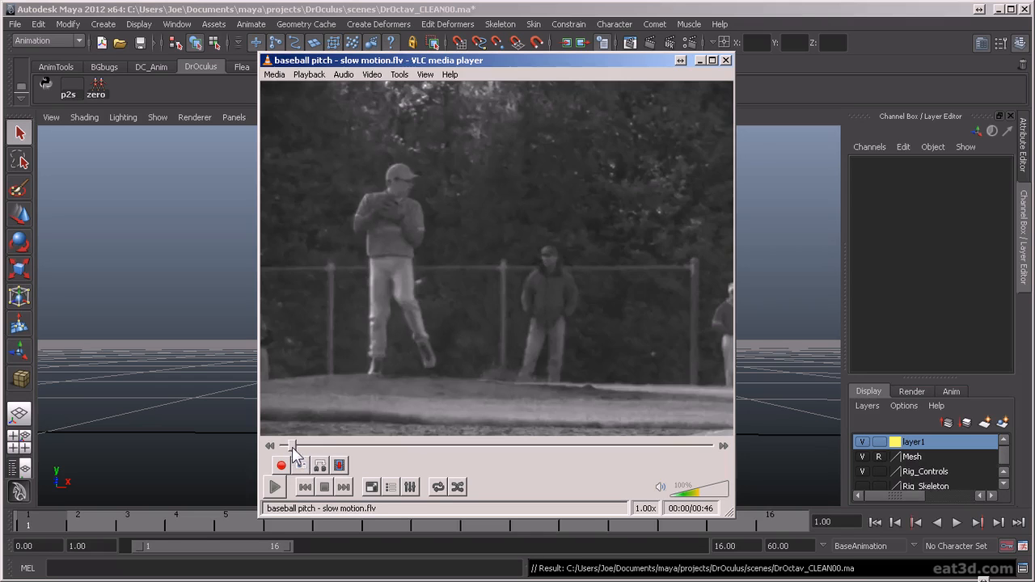
drag(285, 446, 276, 447)
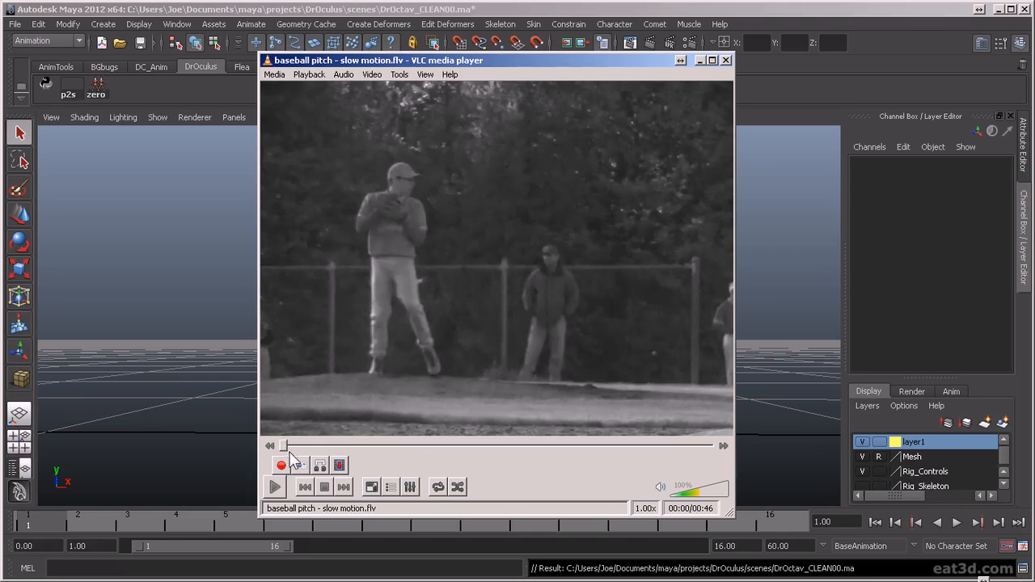
drag(288, 444, 606, 484)
drag(601, 444, 726, 509)
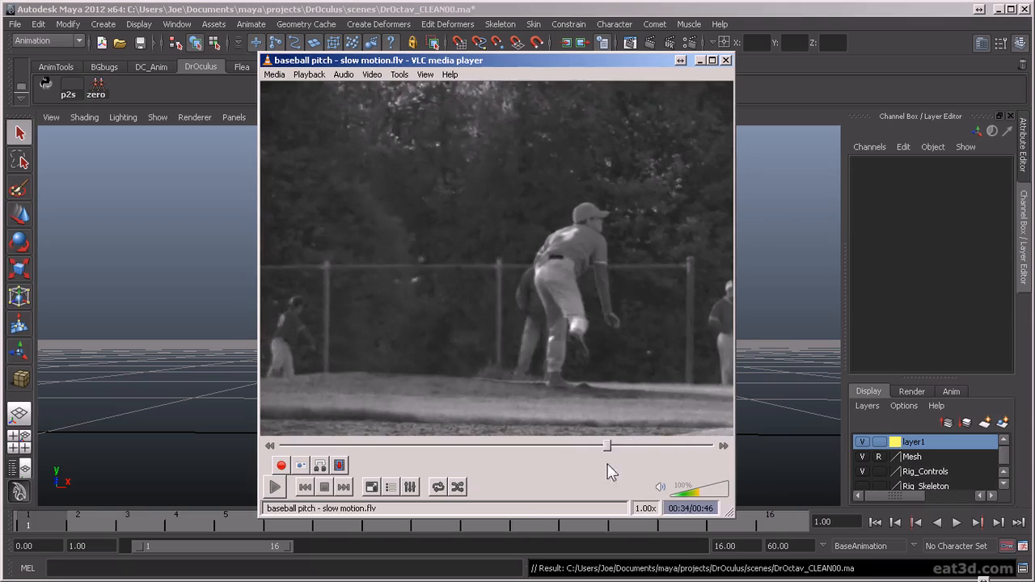
drag(709, 446, 595, 444)
drag(334, 445, 358, 445)
click(304, 488)
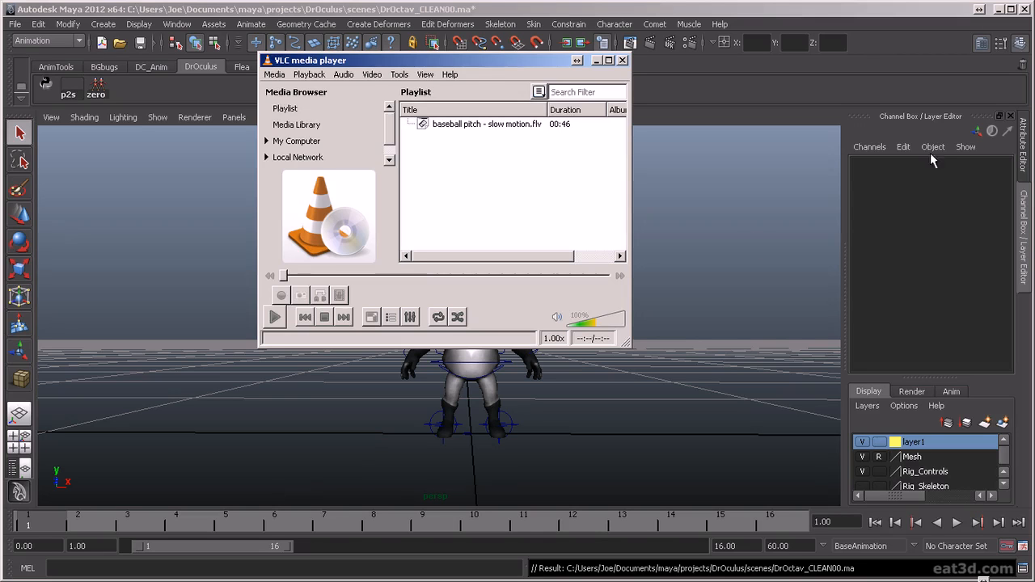
- Replay baseball pitch - slow motion.flv from the playlist, scrub through the throw again, and close the player
click(477, 129)
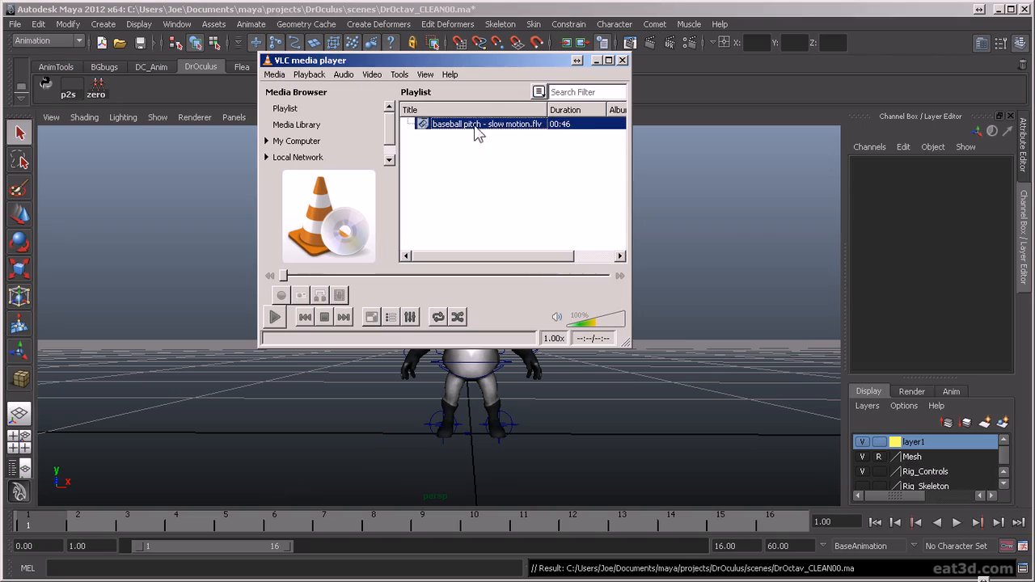
click(279, 317)
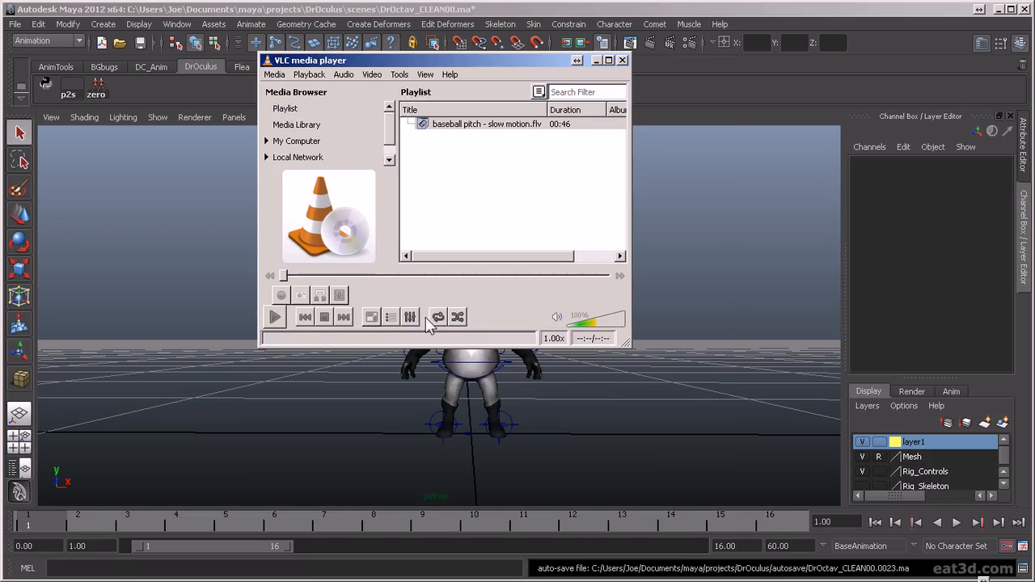
click(275, 317)
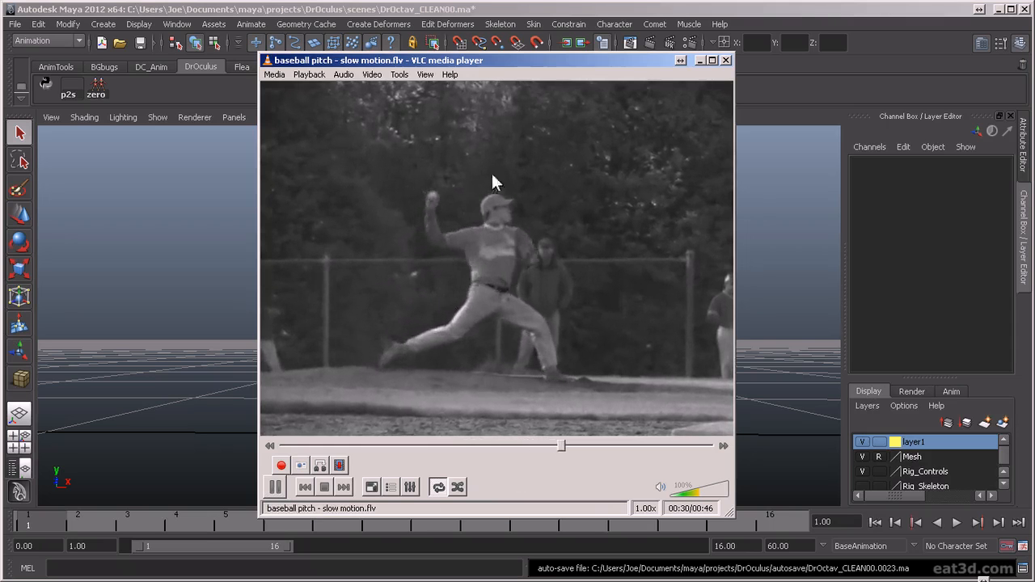
click(276, 486)
click(275, 487)
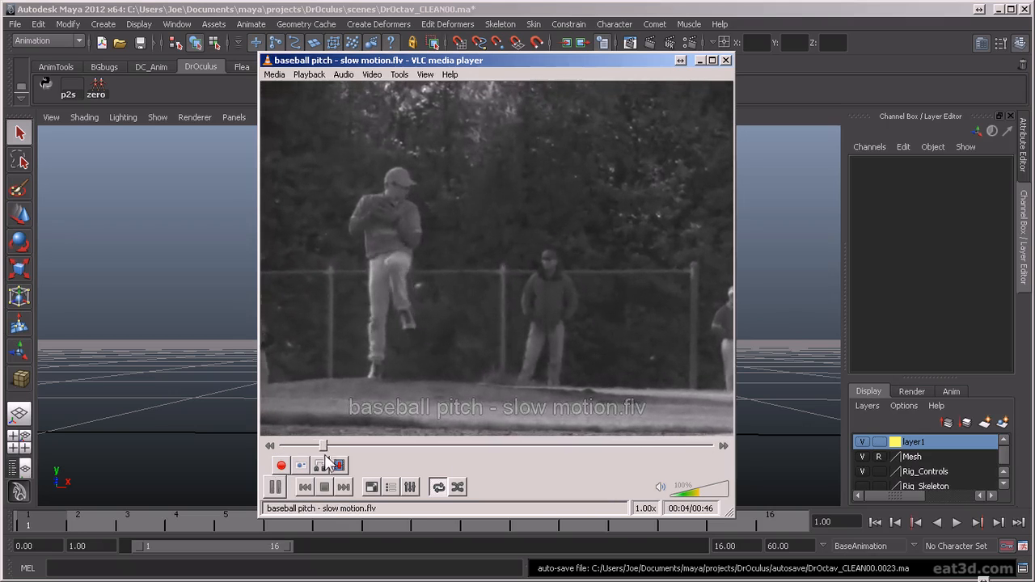
drag(328, 448, 611, 447)
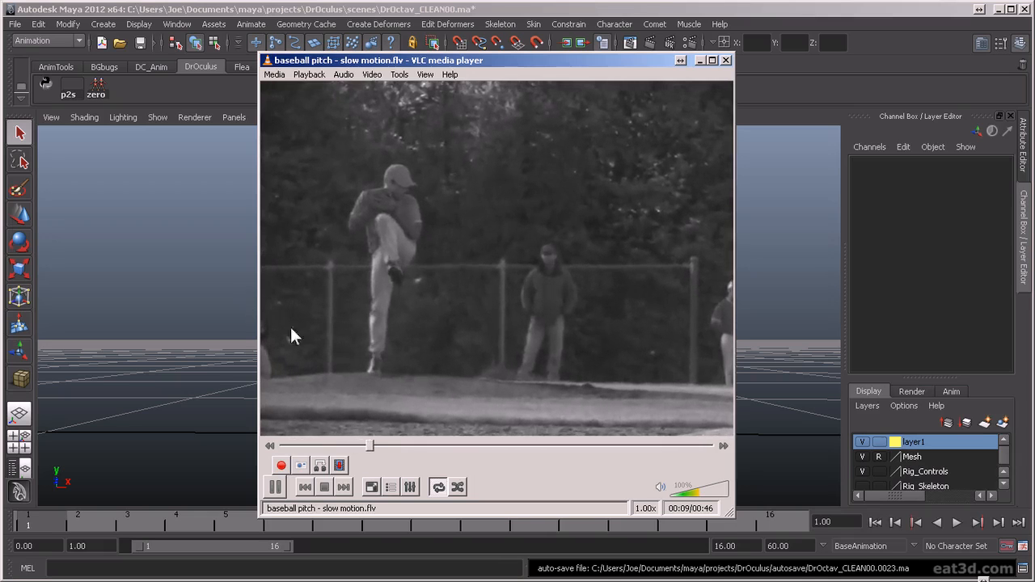
click(276, 487)
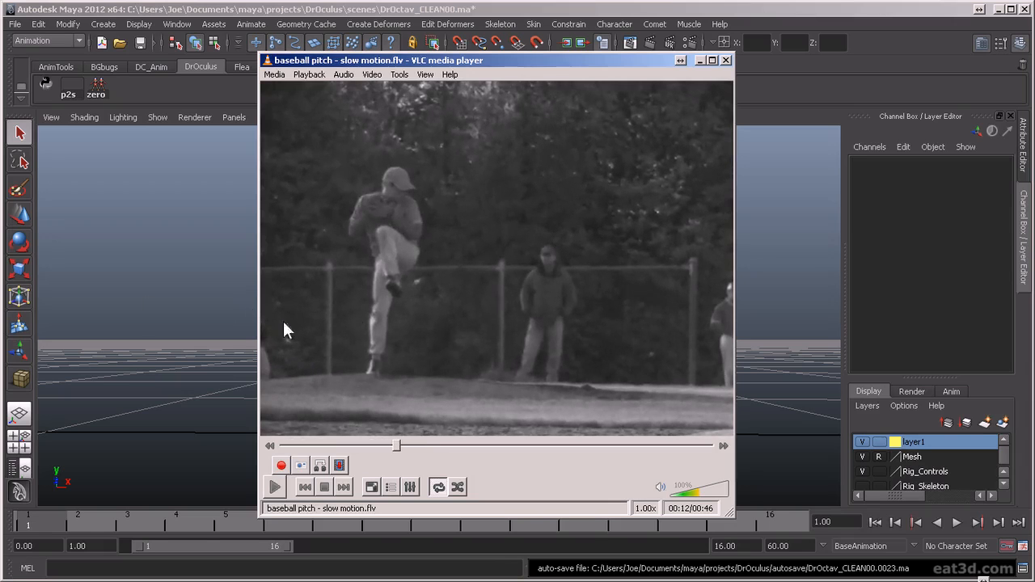
click(725, 60)
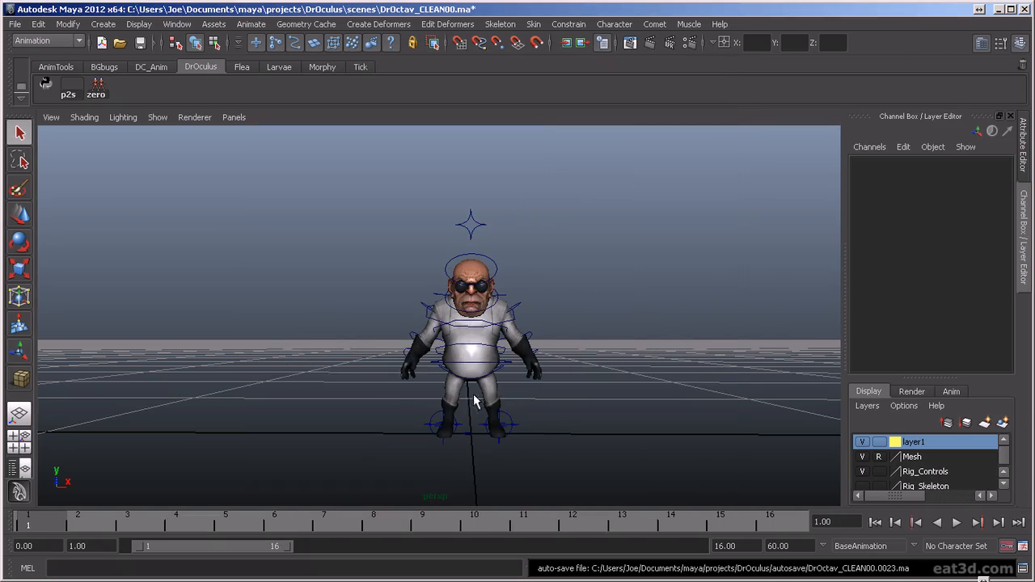
- Apply grid options with a length and width of 12 units, grid lines every 5 units and 5 subdivisions
alt+drag(457, 346, 482, 386)
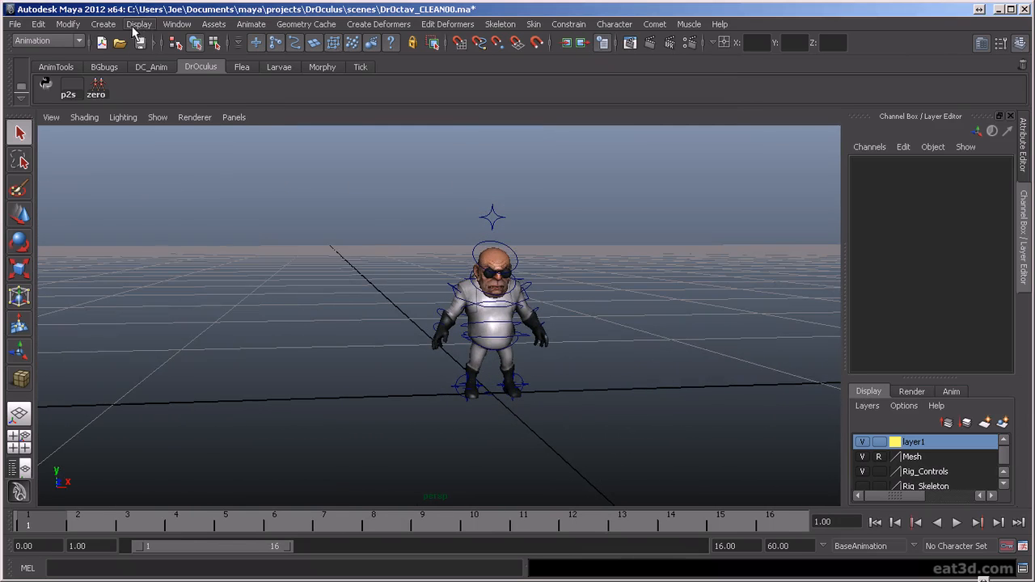
alt+drag(498, 275, 477, 273)
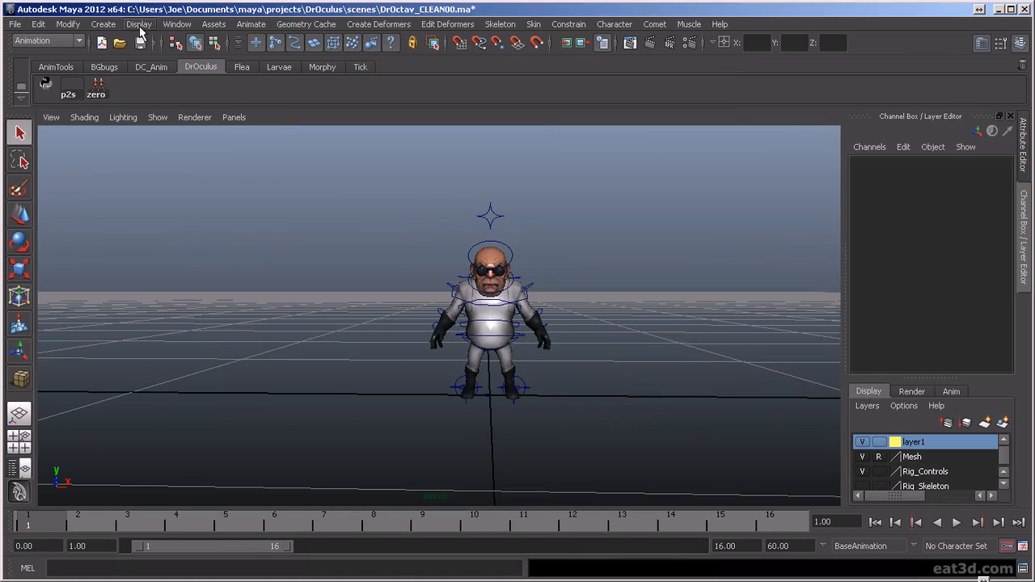
click(139, 25)
click(226, 43)
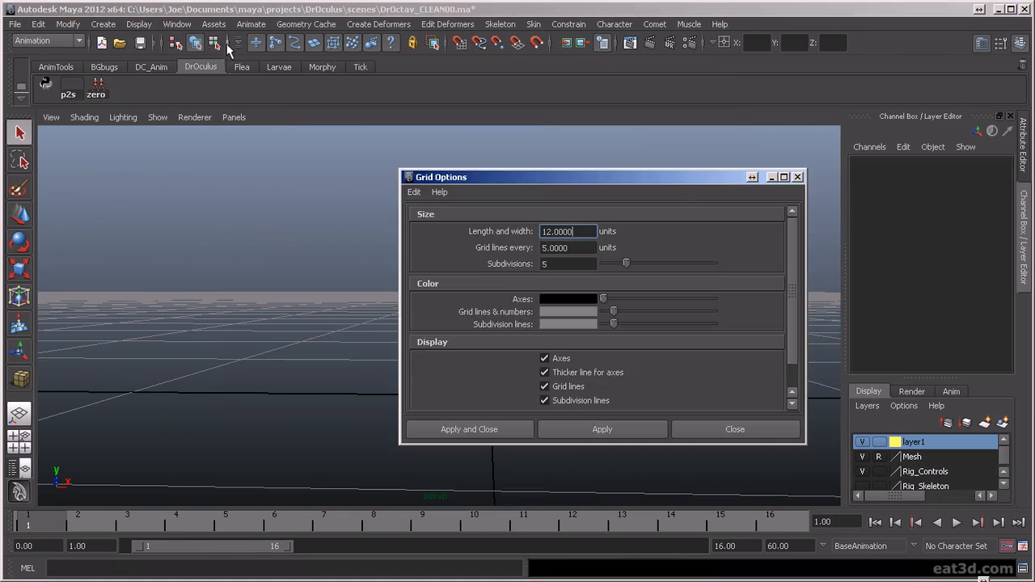
click(598, 428)
click(696, 429)
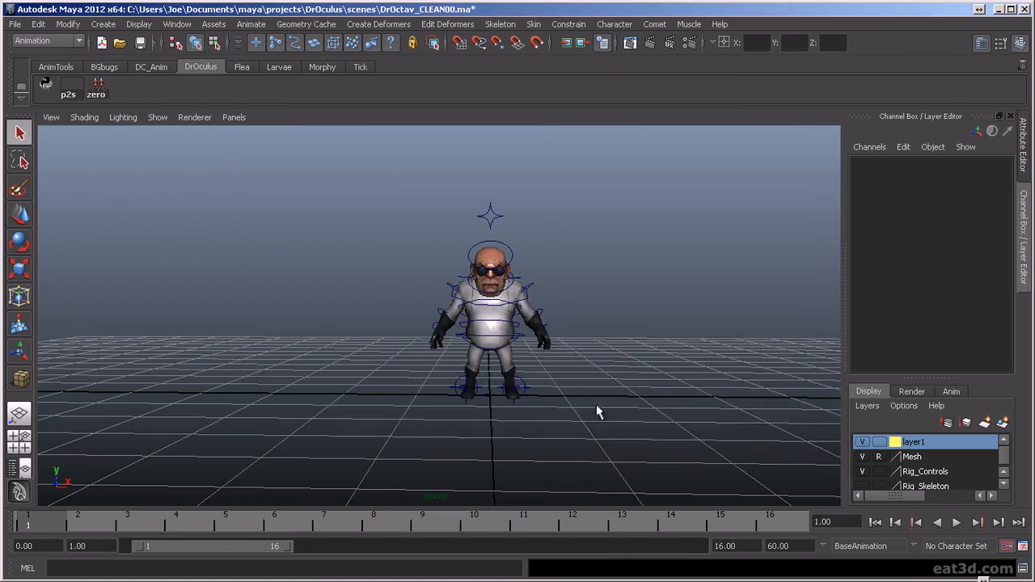
- Examine the character rig against the grid from several angles and distances
alt+drag(596, 404, 639, 404)
alt+right_drag(497, 362, 574, 416)
alt+drag(573, 415, 566, 400)
alt+right_drag(566, 399, 607, 409)
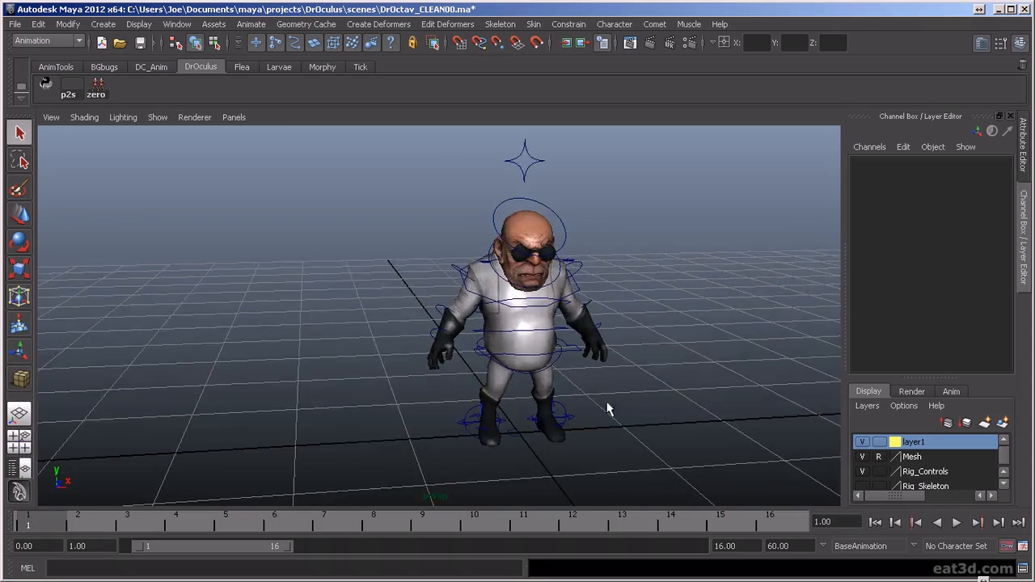
alt+middle_drag(722, 415, 619, 416)
scroll(617, 417, up, 2)
scroll(617, 417, down, 8)
scroll(617, 418, up, 5)
alt+drag(580, 386, 574, 373)
scroll(575, 373, up, 2)
alt+middle_drag(575, 373, 600, 393)
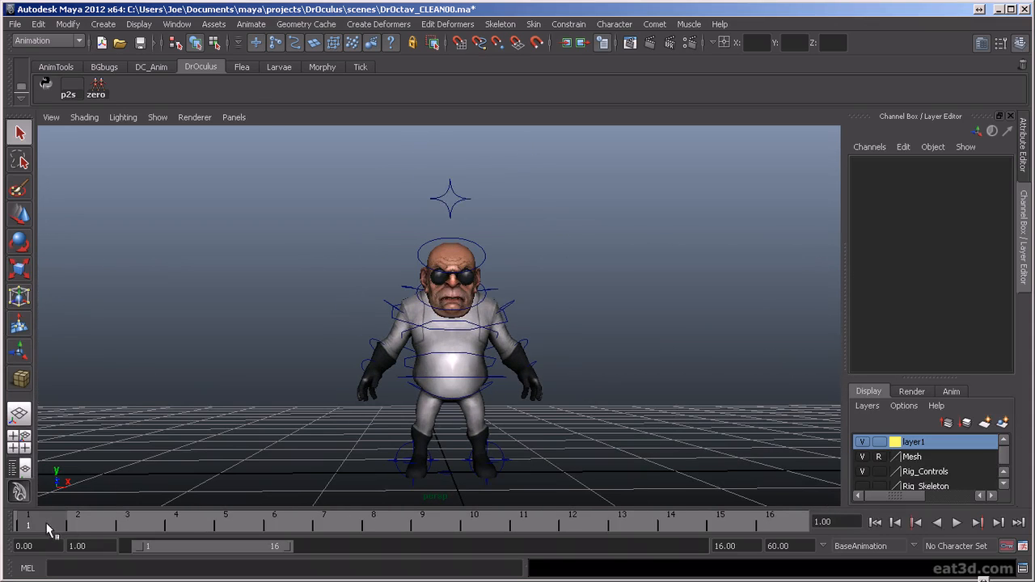
drag(609, 283, 613, 298)
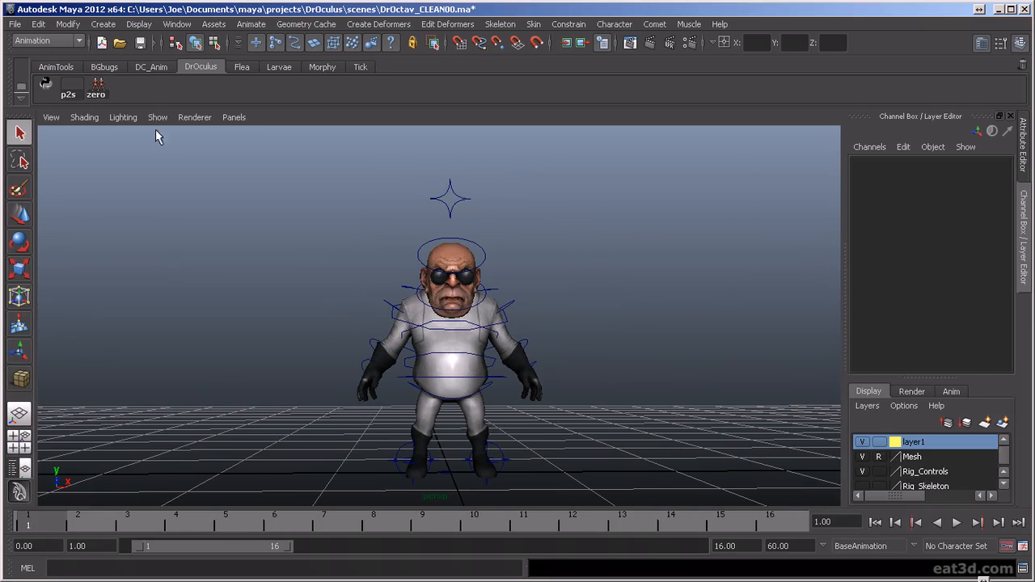
- Restrict the object selection mask to curves only
click(240, 45)
click(254, 63)
click(295, 45)
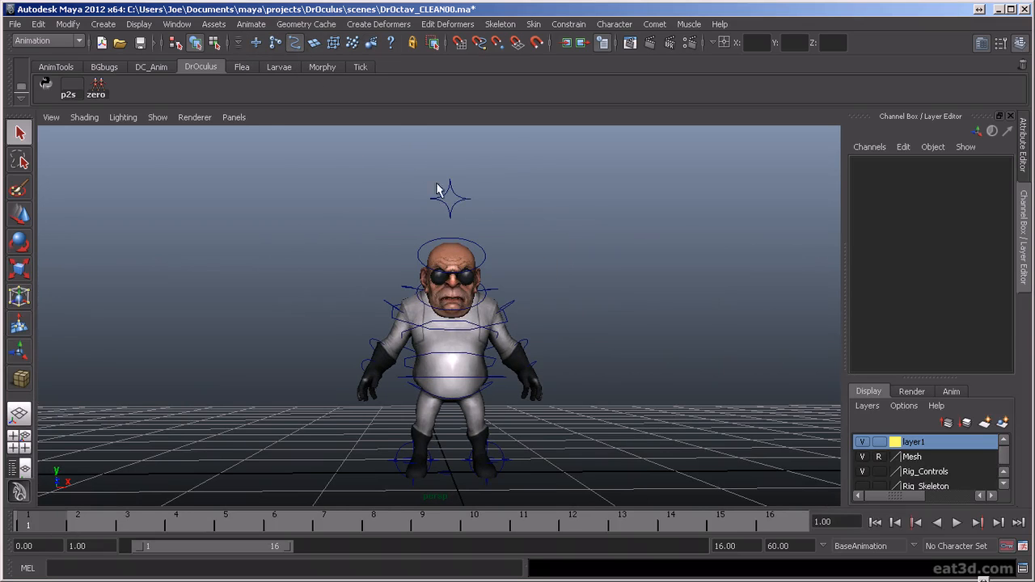
- Select all of the character's rig controls, including the fingers and the star above the head, and key them at frame 1
drag(588, 498, 278, 214)
drag(431, 372, 454, 387)
drag(316, 300, 513, 475)
drag(351, 224, 564, 453)
drag(578, 295, 626, 276)
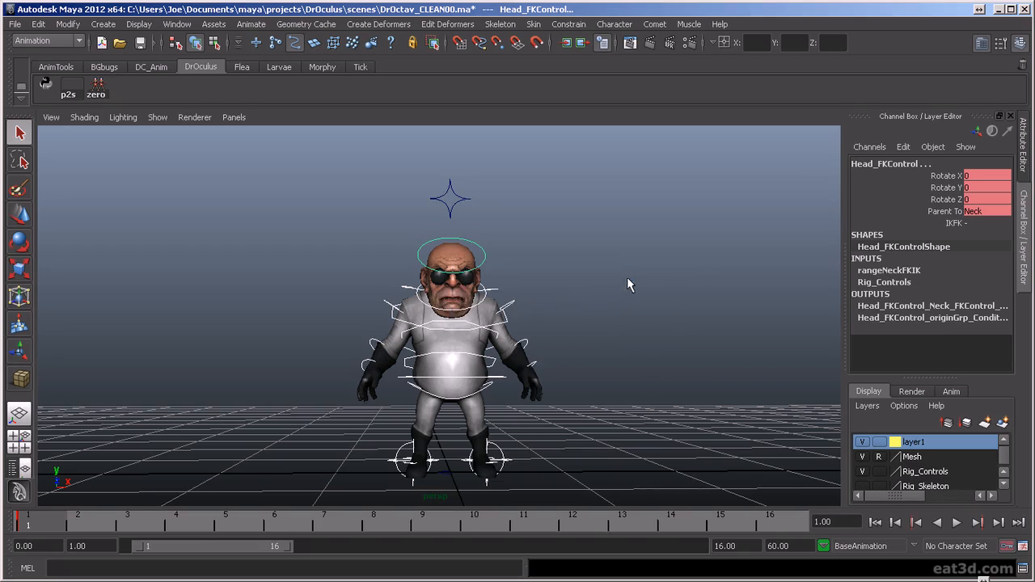
scroll(561, 352, down, 2)
alt+drag(568, 356, 577, 405)
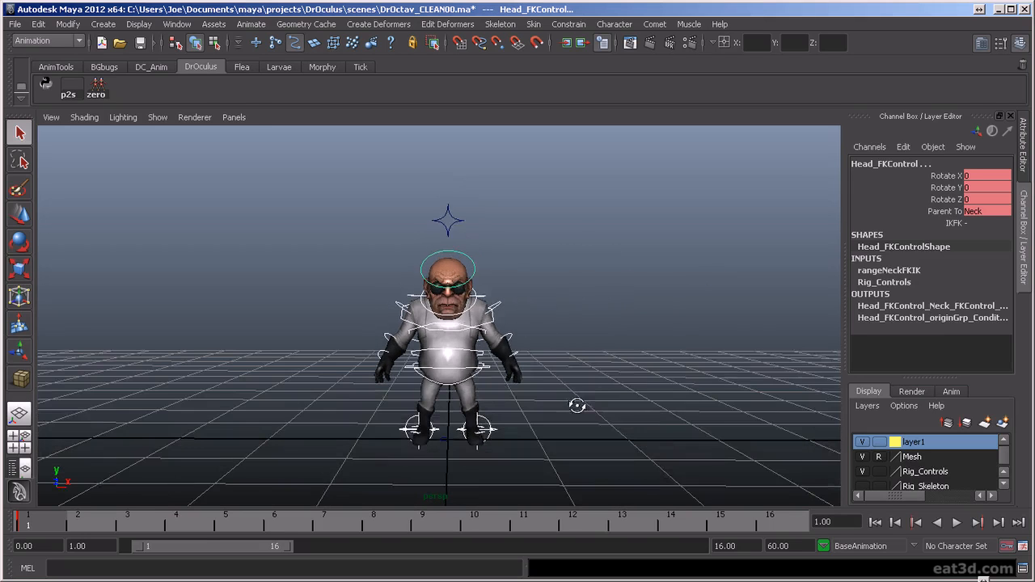
scroll(584, 416, up, 2)
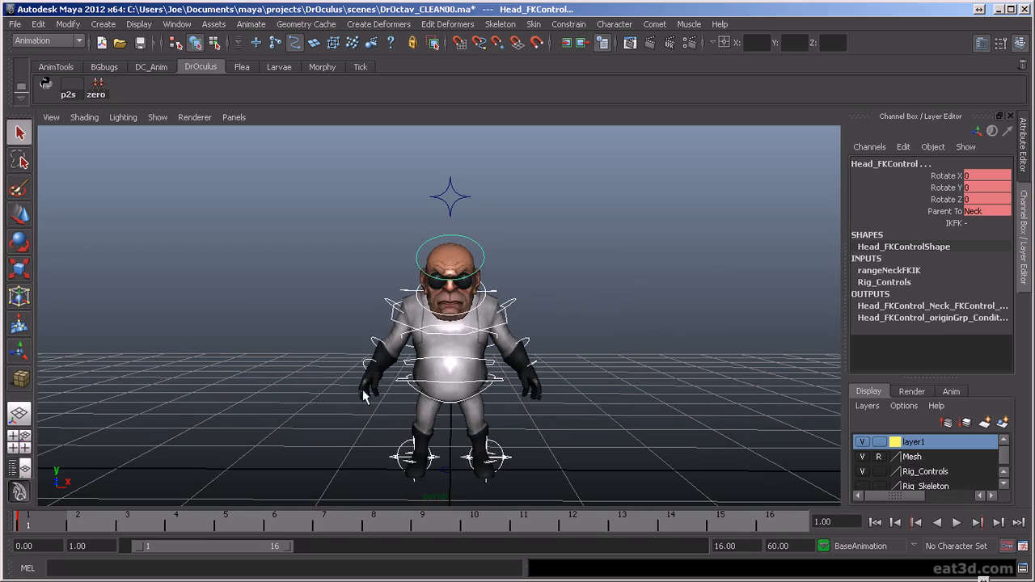
click(363, 390)
drag(612, 227, 710, 290)
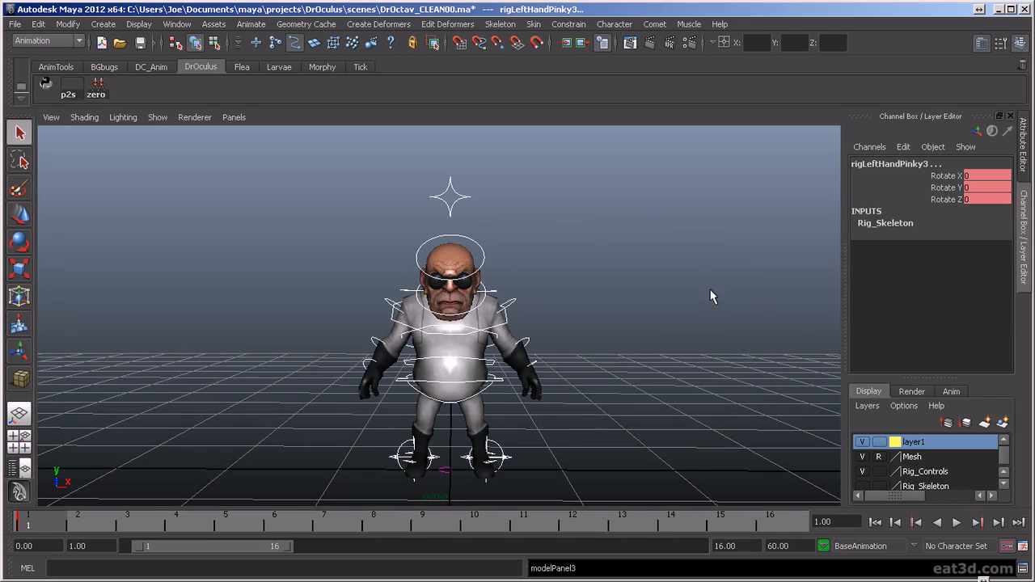
key(s)
- Return the timeline to frame 1 and key the selected rig controls again
alt+drag(590, 382, 577, 358)
alt+middle_drag(577, 359, 614, 381)
scroll(615, 381, up, 4)
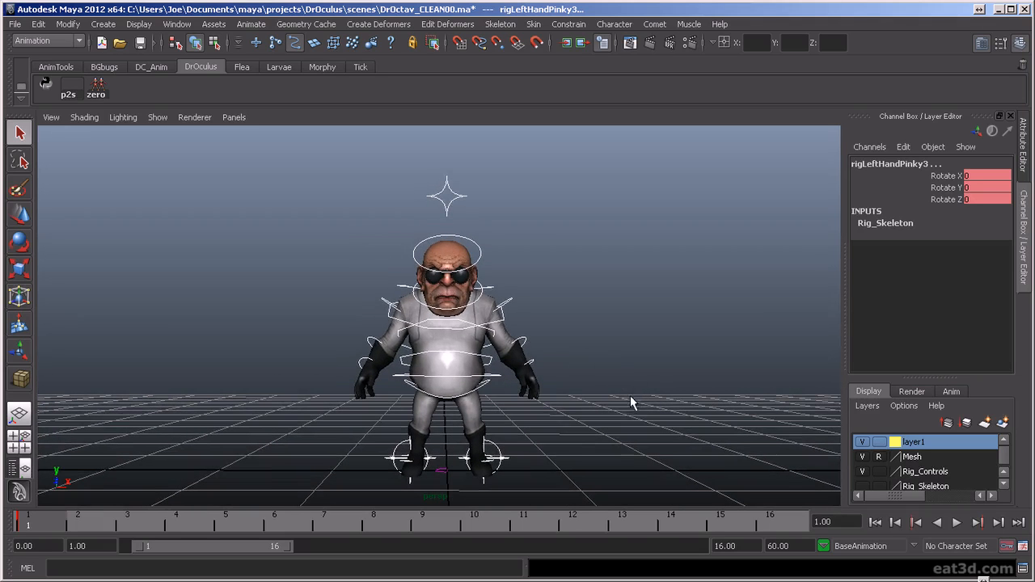
drag(63, 527, 30, 536)
key(s)
- Rotate the right foot's IK control to about -10.9 in Y and 1.7 in Z, and rotate the left foot's IK control
alt+drag(372, 396, 553, 388)
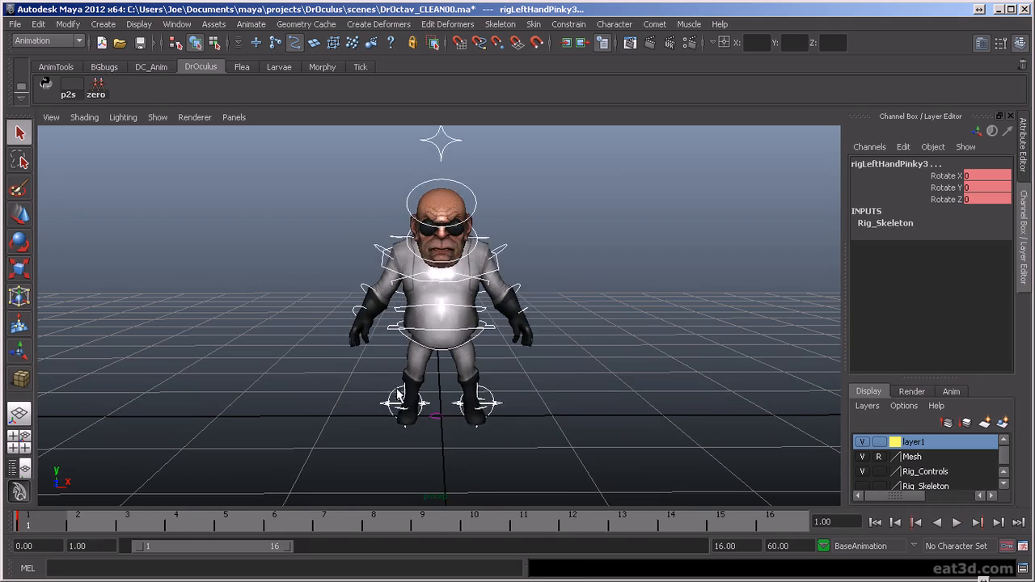
click(422, 409)
key(e)
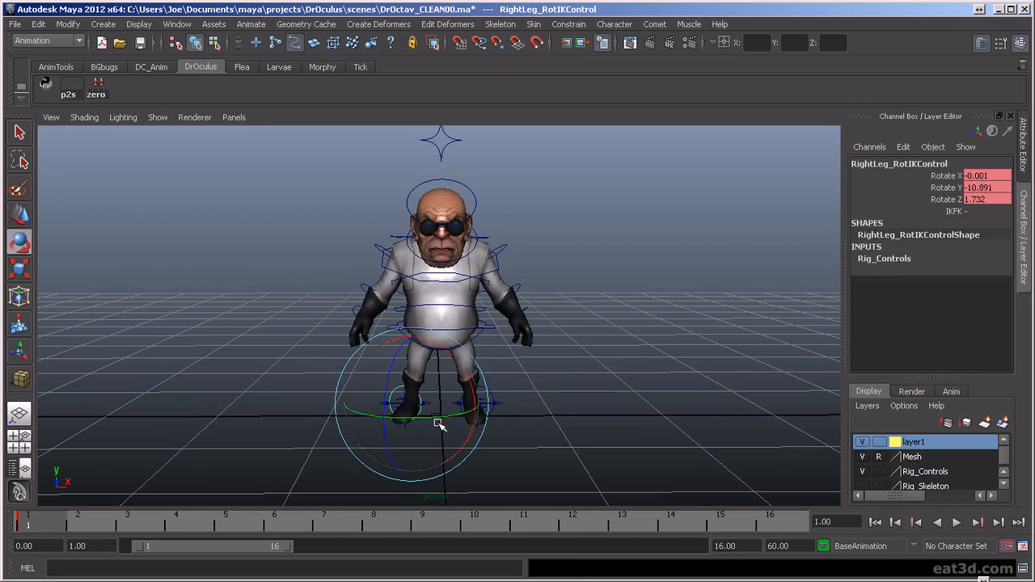
click(528, 404)
click(496, 396)
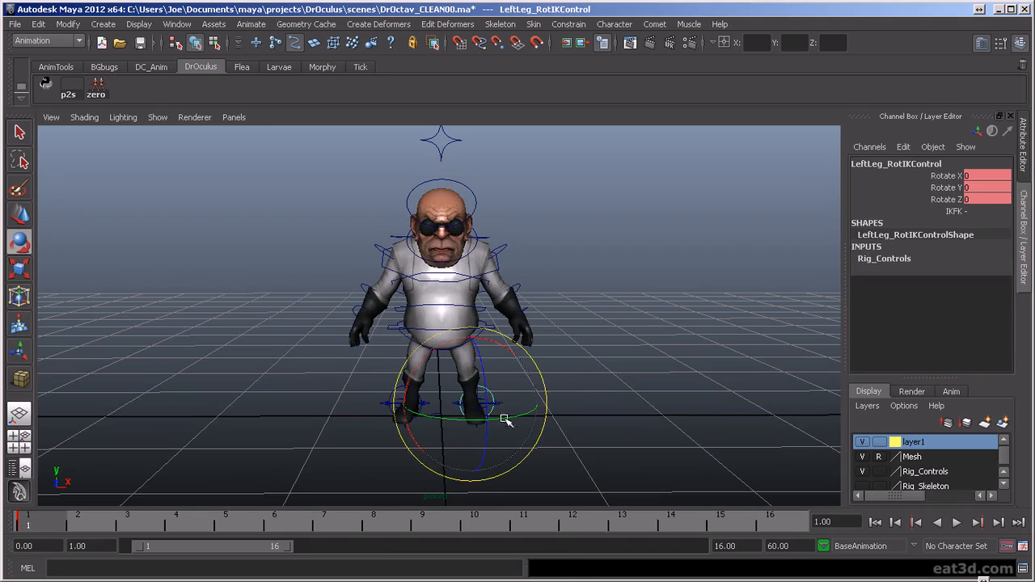
alt+drag(516, 418, 473, 385)
click(647, 387)
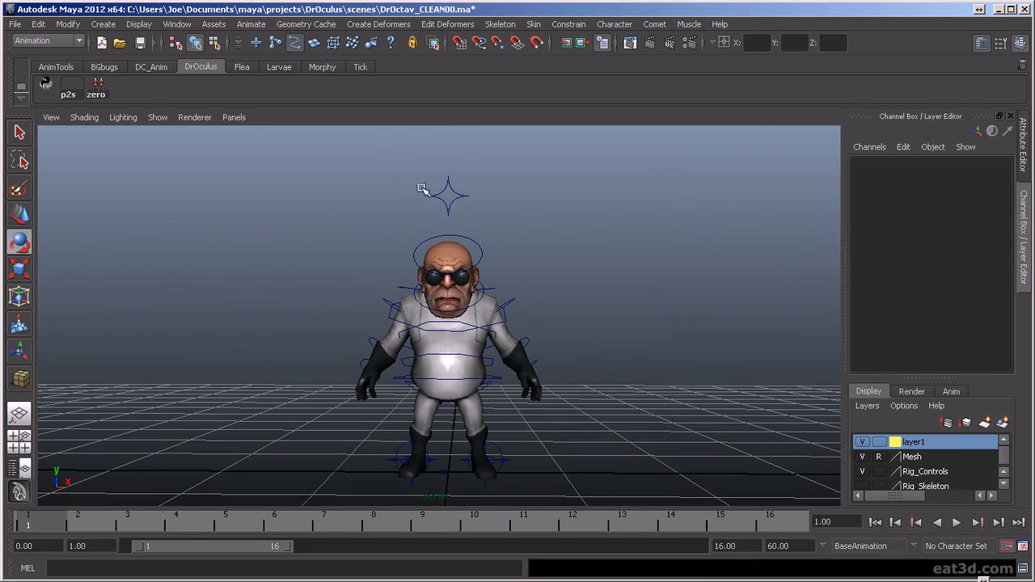
- Examine the character's starting stance at frame 1 from the front, back and side
alt+drag(571, 393, 623, 424)
scroll(631, 420, up, 3)
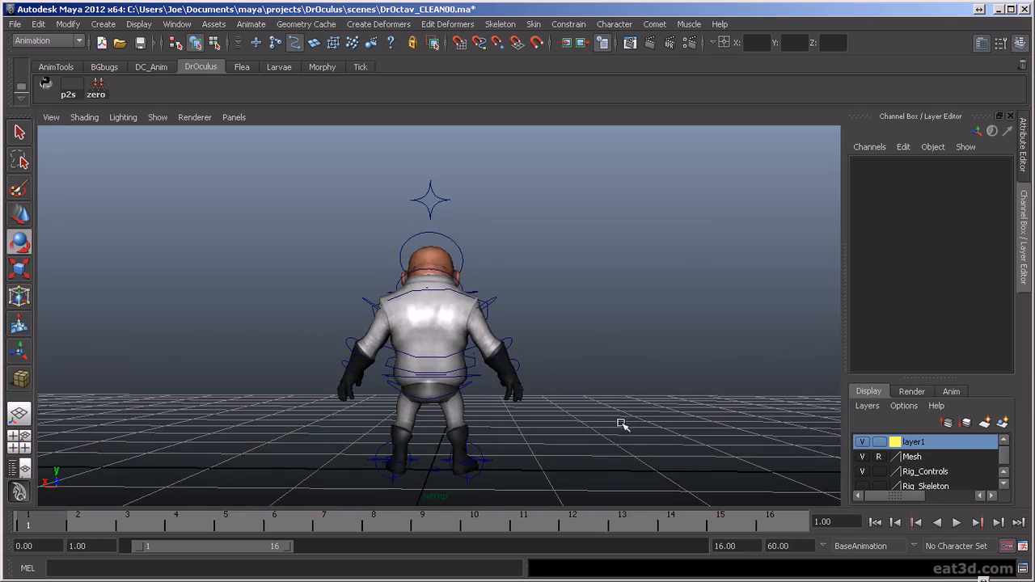
alt+drag(689, 383, 398, 383)
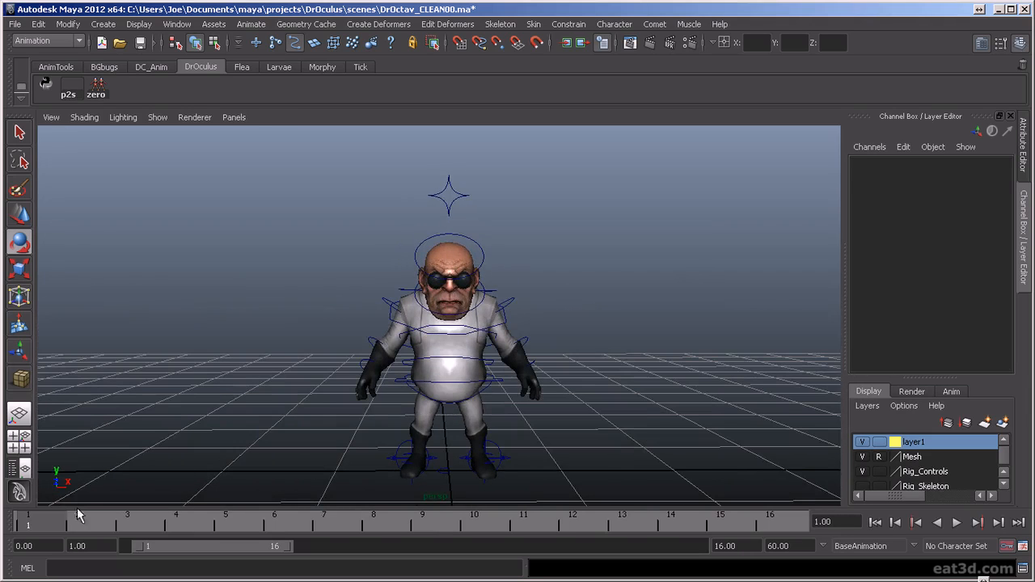
drag(59, 521, 27, 526)
scroll(769, 383, down, 2)
alt+drag(594, 435, 638, 465)
alt+drag(639, 426, 652, 405)
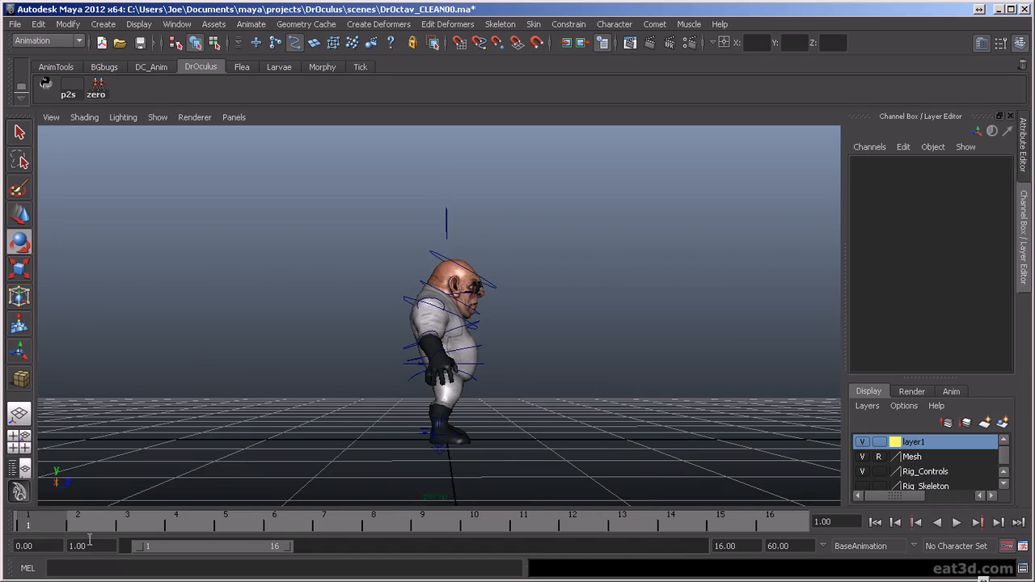
mouse_move(44, 518)
mouse_down()
mouse_move(20, 523)
mouse_move(234, 530)
mouse_move(48, 521)
mouse_up()
alt+right_drag(752, 365, 636, 363)
alt+drag(677, 375, 568, 381)
- Select the character's rig controls together, from the head down to the feet
drag(305, 212, 549, 425)
alt+drag(304, 425, 599, 289)
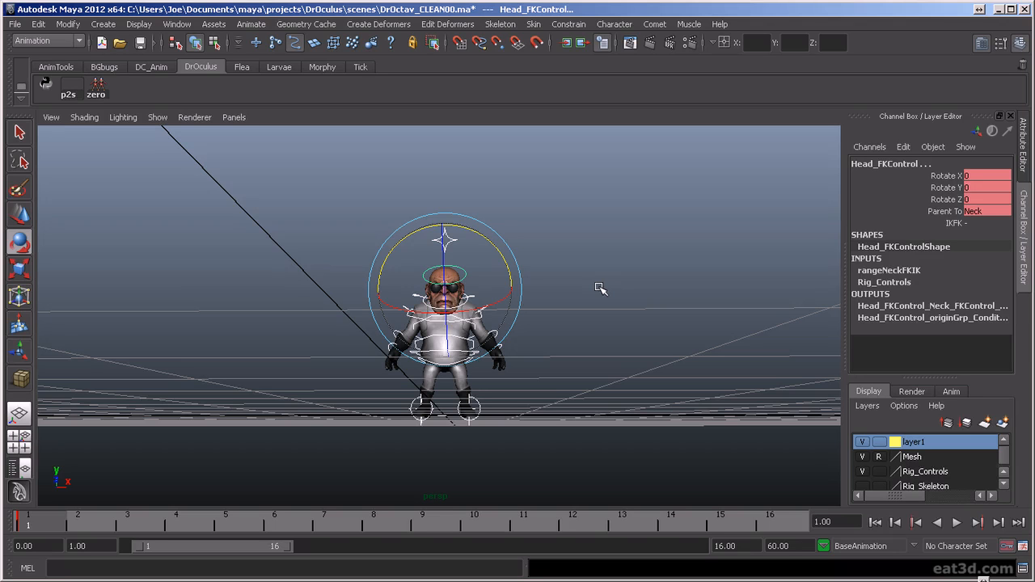
alt+drag(596, 288, 595, 294)
alt+right_drag(610, 335, 612, 348)
alt+middle_drag(612, 348, 650, 320)
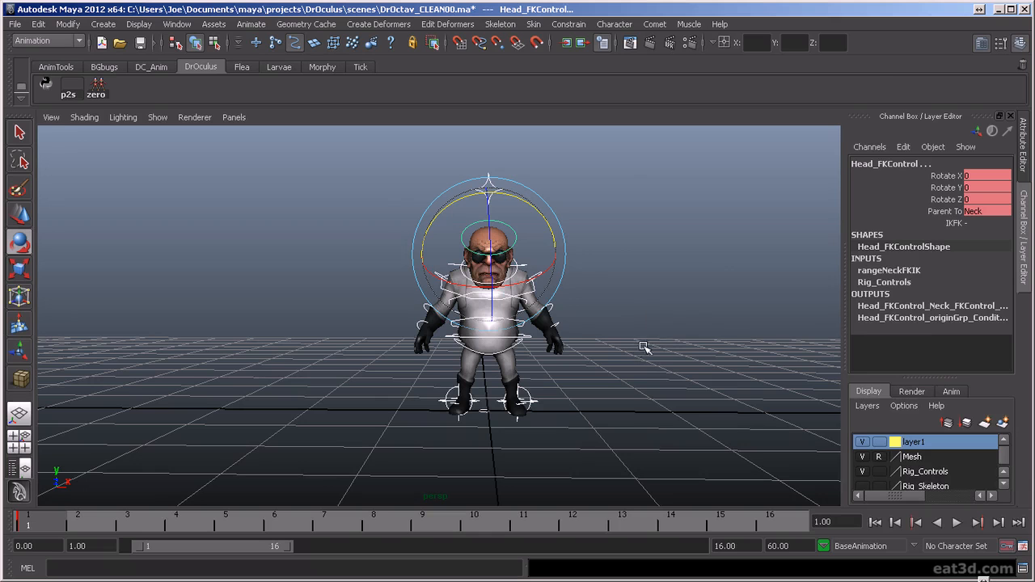
- Select all of the character's rig controls and key the starting pose at frame 5
alt+drag(534, 399, 527, 430)
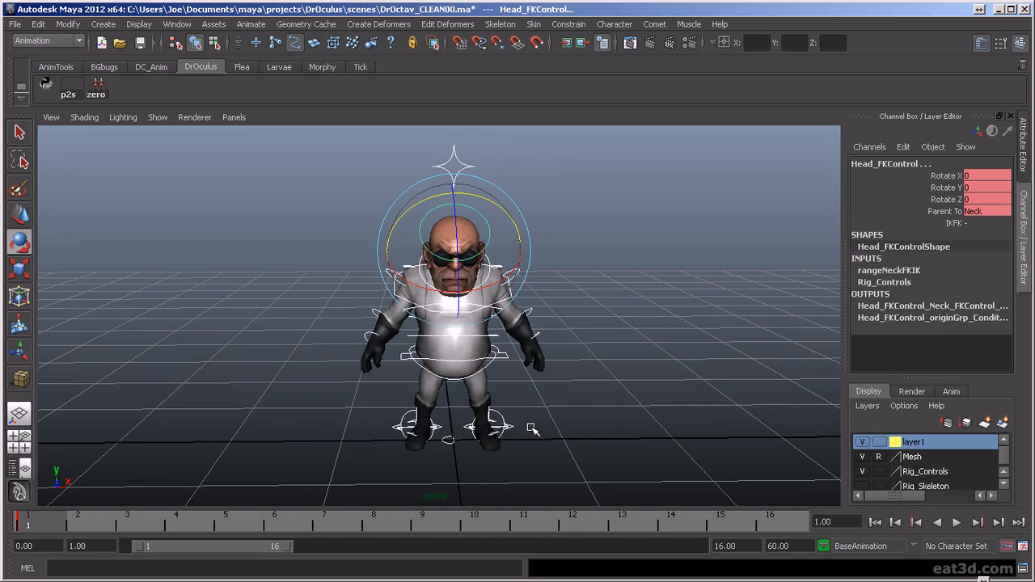
click(509, 359)
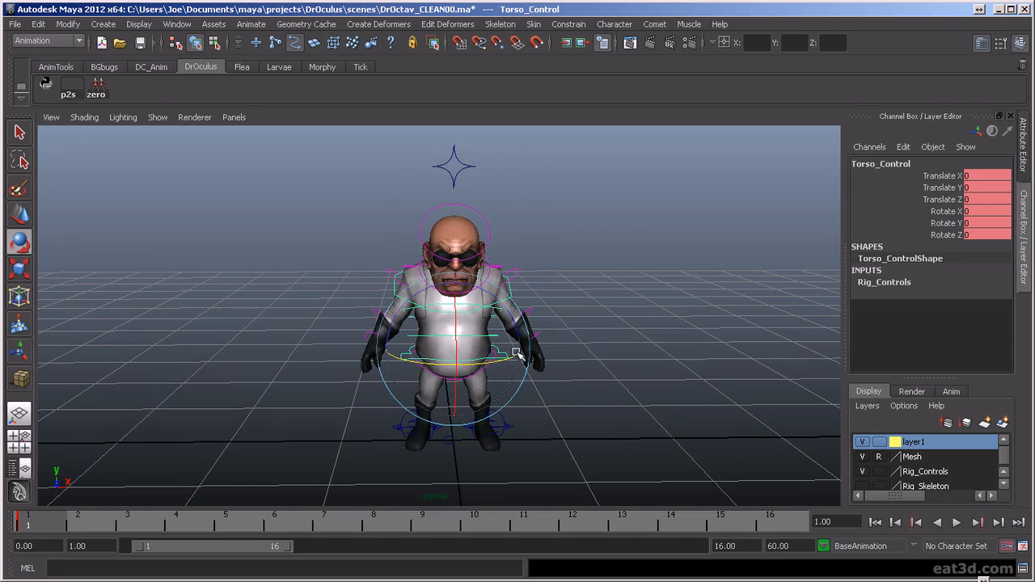
alt+drag(516, 354, 514, 305)
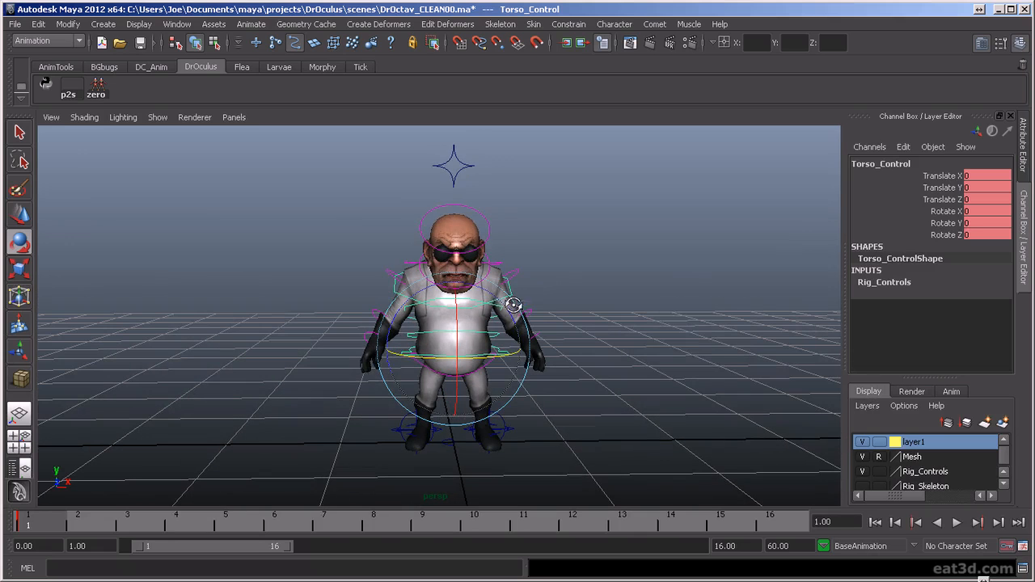
drag(504, 196, 693, 259)
mouse_move(56, 522)
mouse_down()
mouse_move(308, 524)
mouse_move(257, 528)
mouse_up()
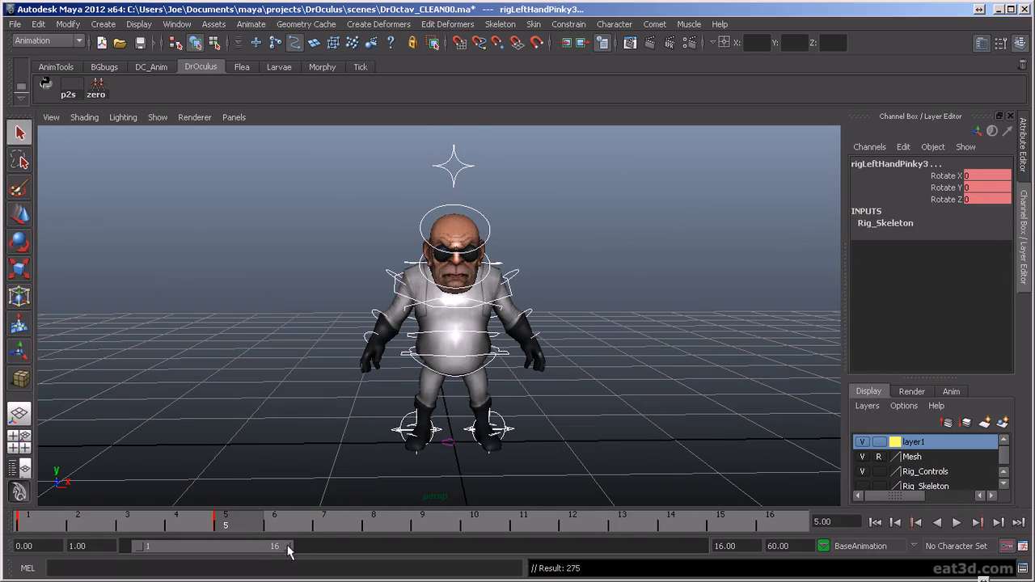
- Extend the playback range to frame 30 and play back the timeline
drag(291, 549, 428, 572)
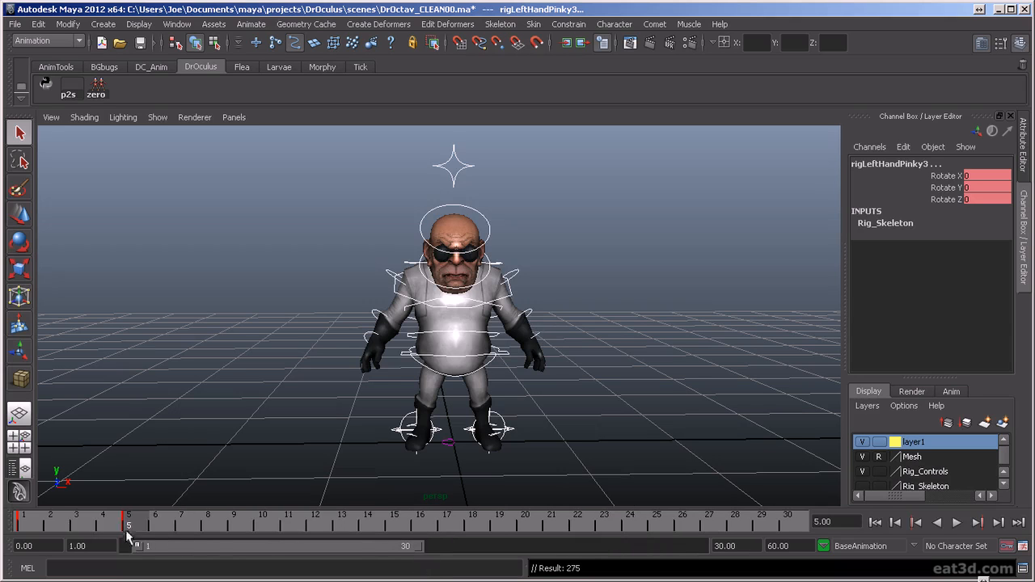
key(alt+v)
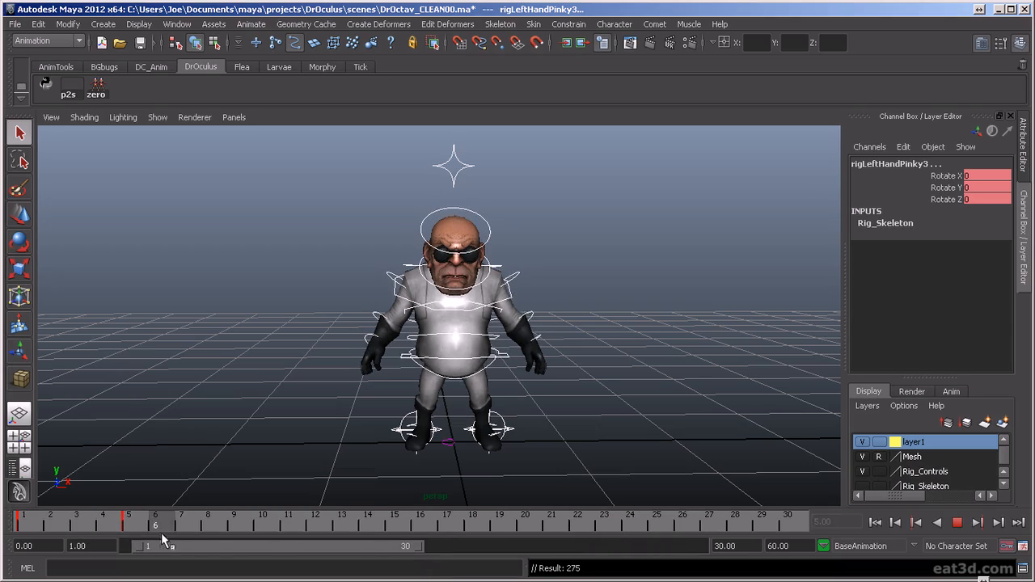
key(alt+v)
drag(591, 295, 541, 319)
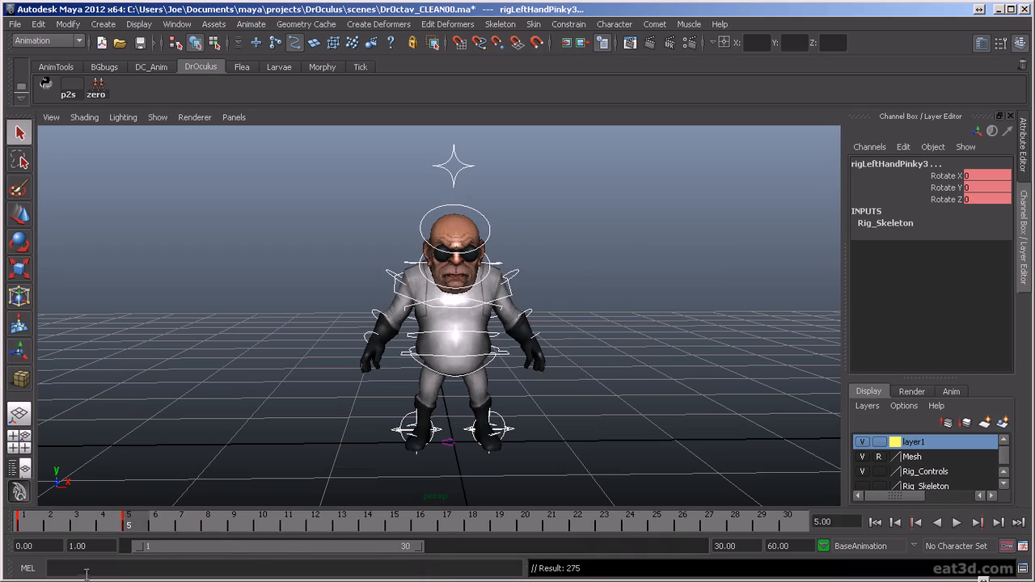
key(alt+v)
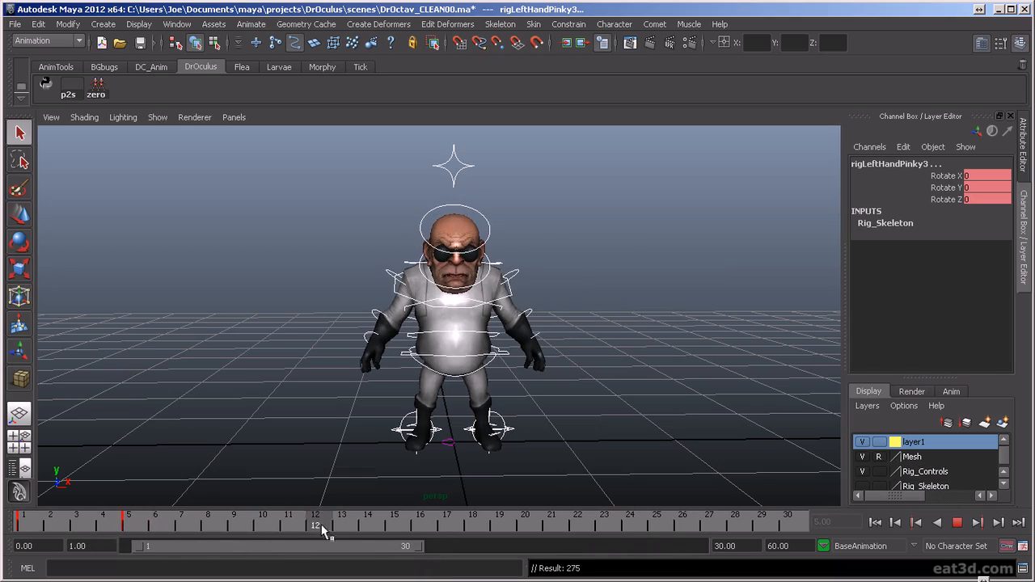
key(alt+v)
key(space)
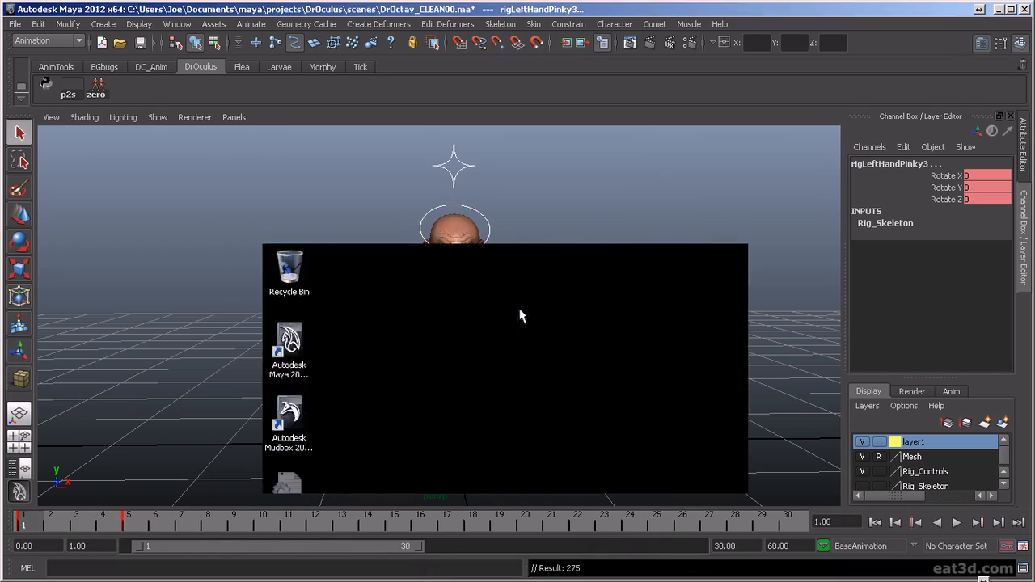
key(space)
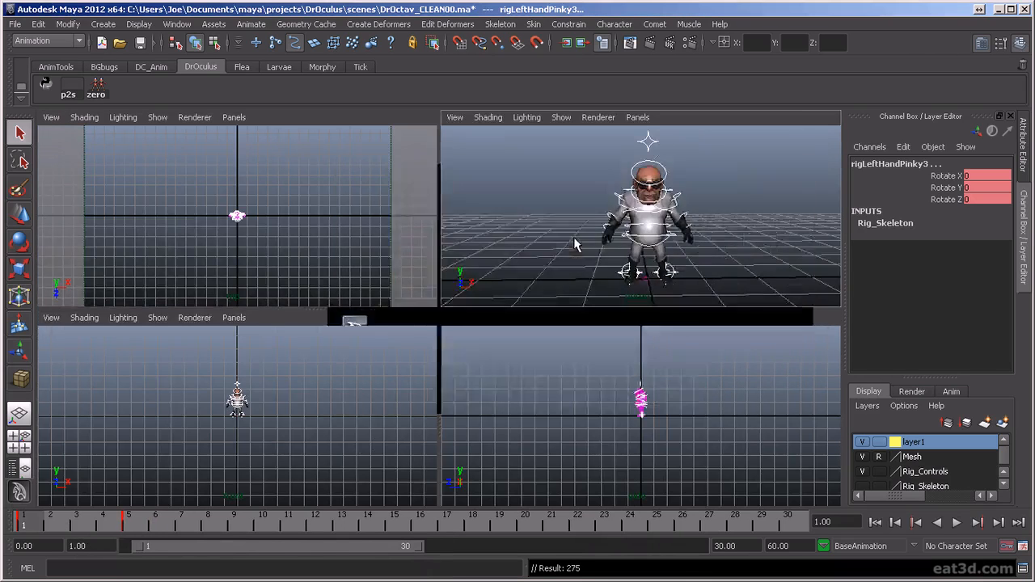
- At frame 5, lower the torso control to about -0.214 in Translate Y and rotate the pelvis control to about -9.552 in X
alt+drag(393, 373, 462, 356)
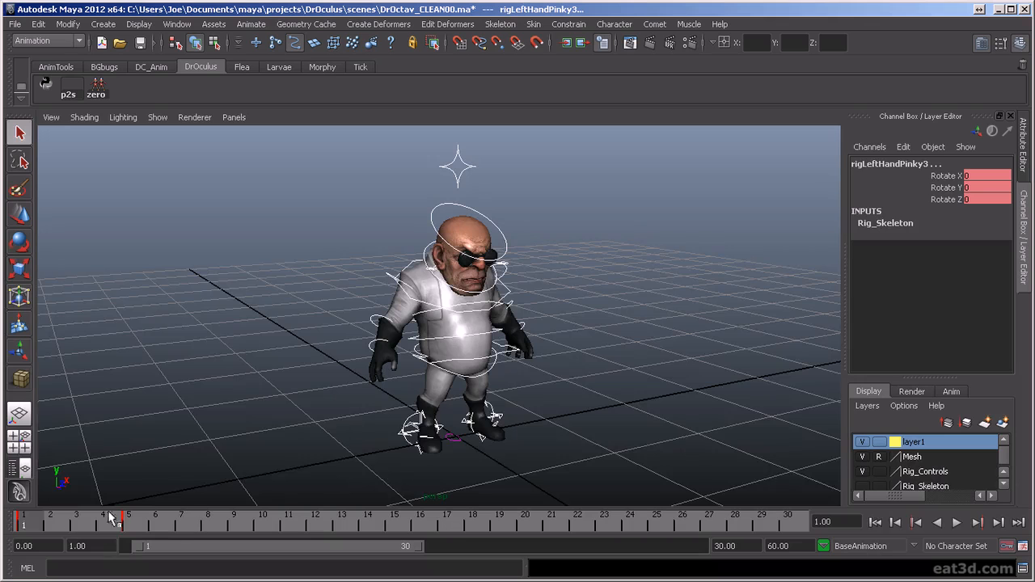
click(131, 522)
alt+drag(368, 406, 514, 353)
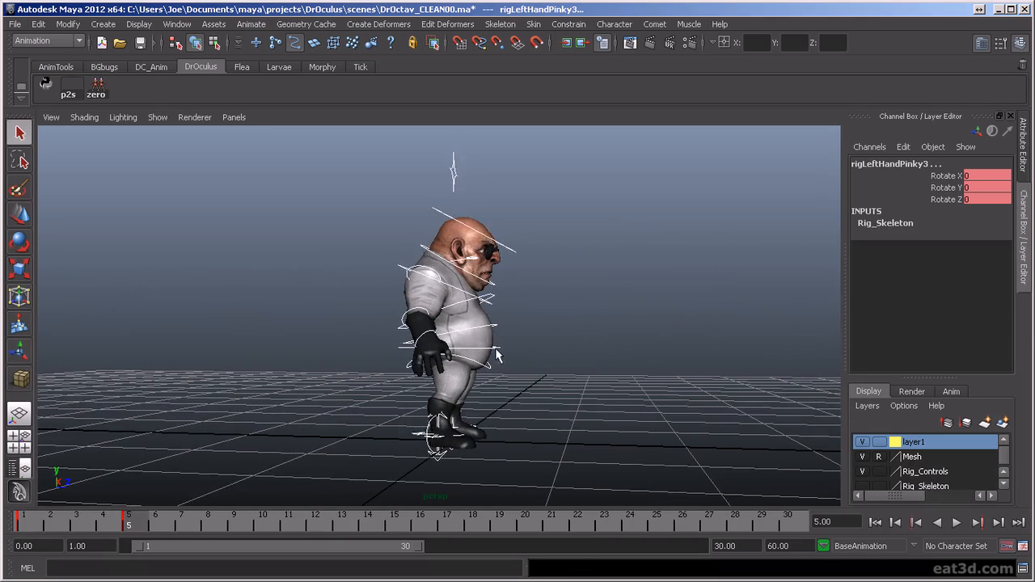
click(490, 346)
key(w)
drag(451, 306, 296, 369)
click(393, 399)
key(e)
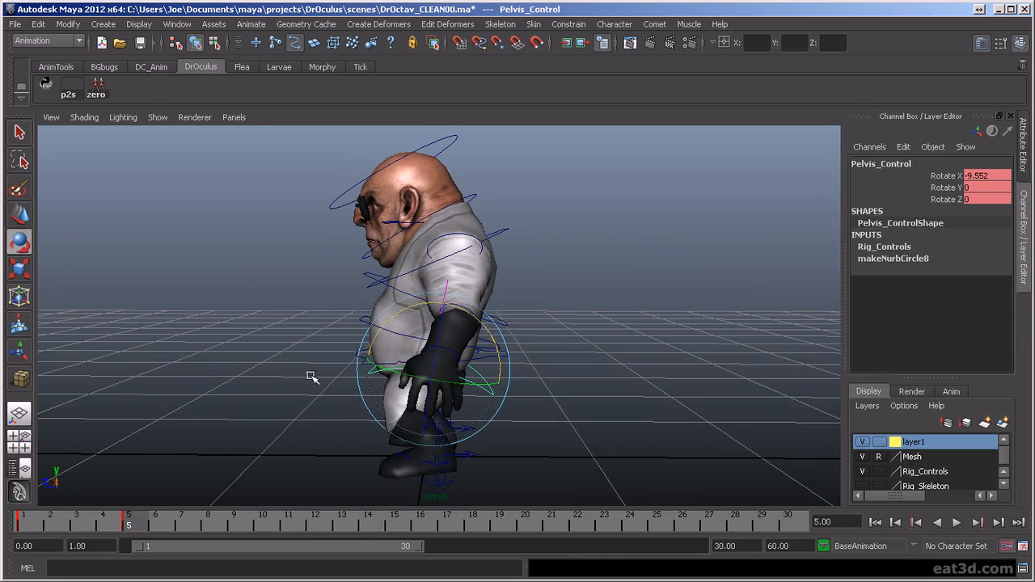
- Examine the slightly crouched pose at frame 5 from the side and from a three-quarter angle
alt+drag(421, 335, 509, 359)
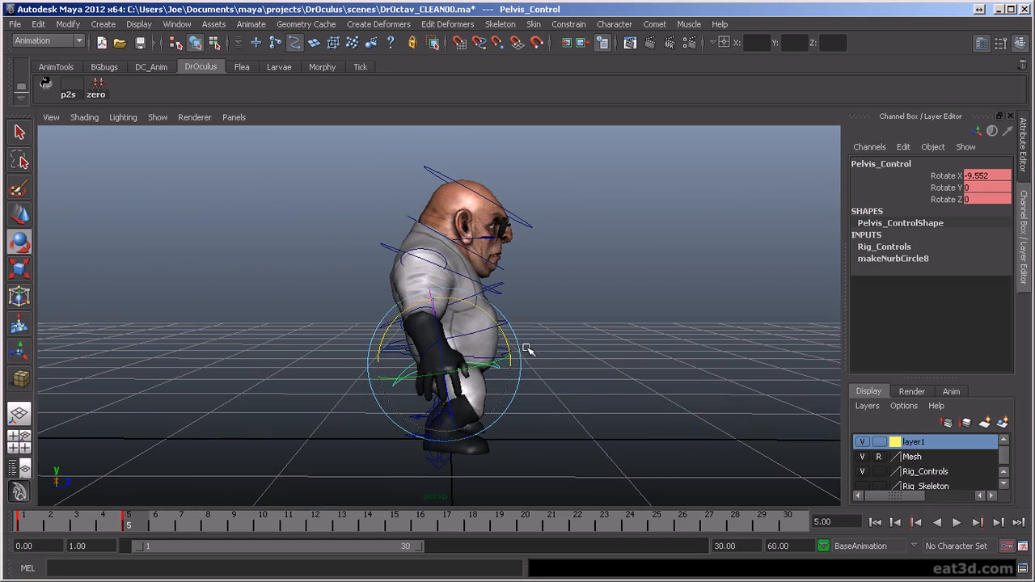
click(550, 315)
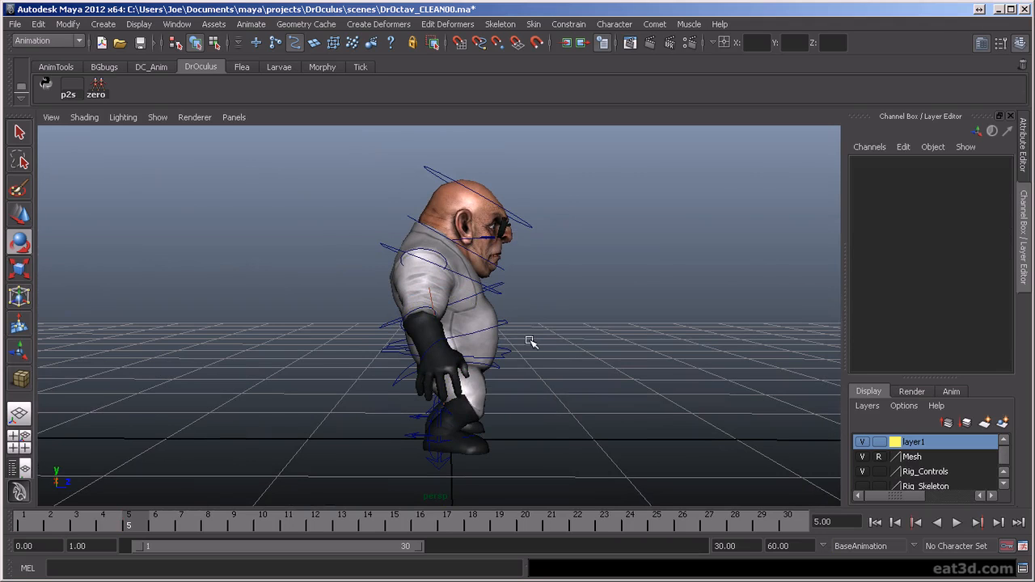
alt+drag(505, 323, 485, 328)
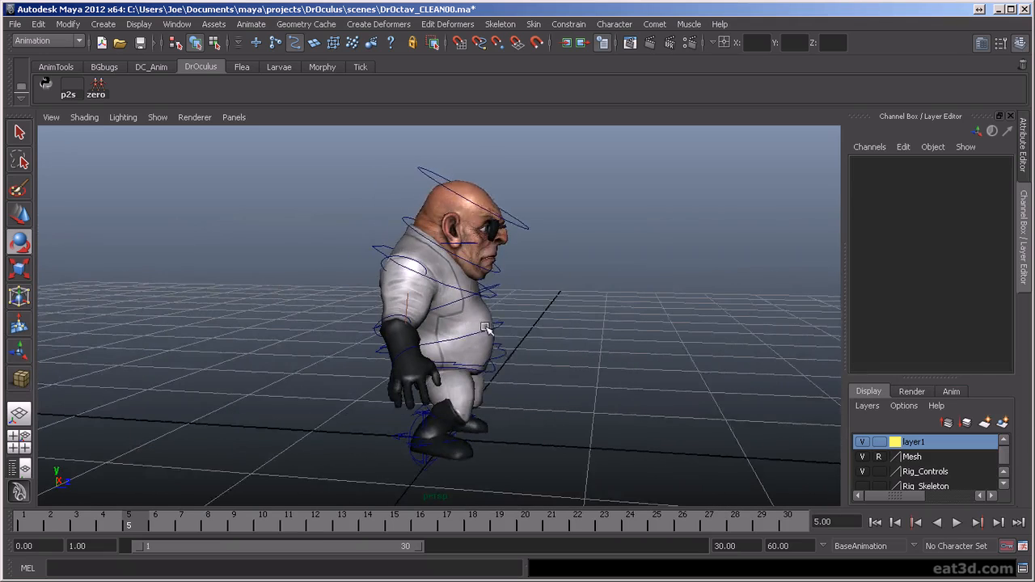
key(f)
scroll(560, 381, down, 2)
alt+drag(549, 358, 473, 359)
alt+drag(486, 399, 506, 435)
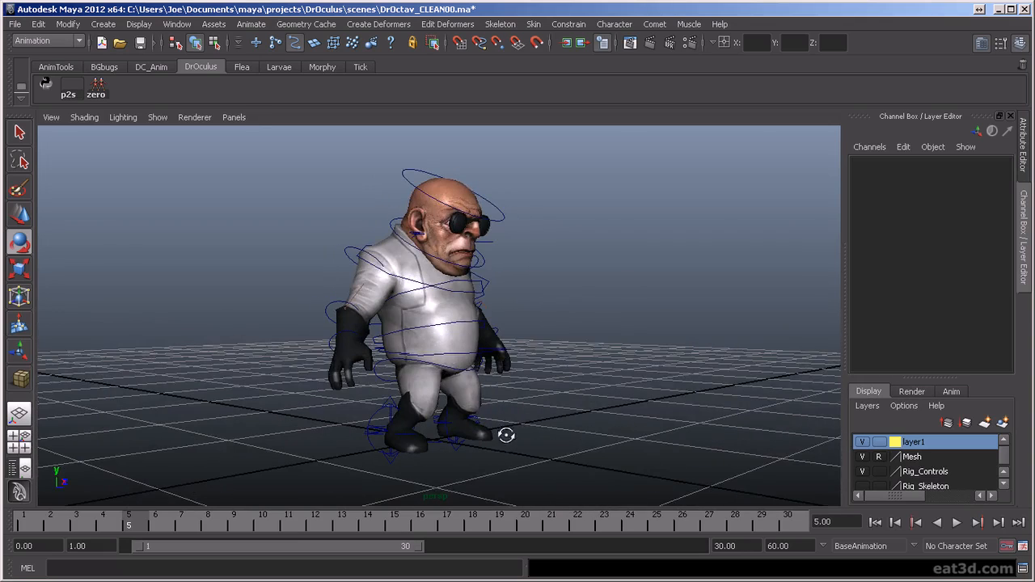
alt+drag(552, 286, 535, 385)
- Set the torso control to about -0.272 in Translate Y and -0.113 in Translate Z, and tilt it forward to about 16.258 in Rotate X
click(505, 363)
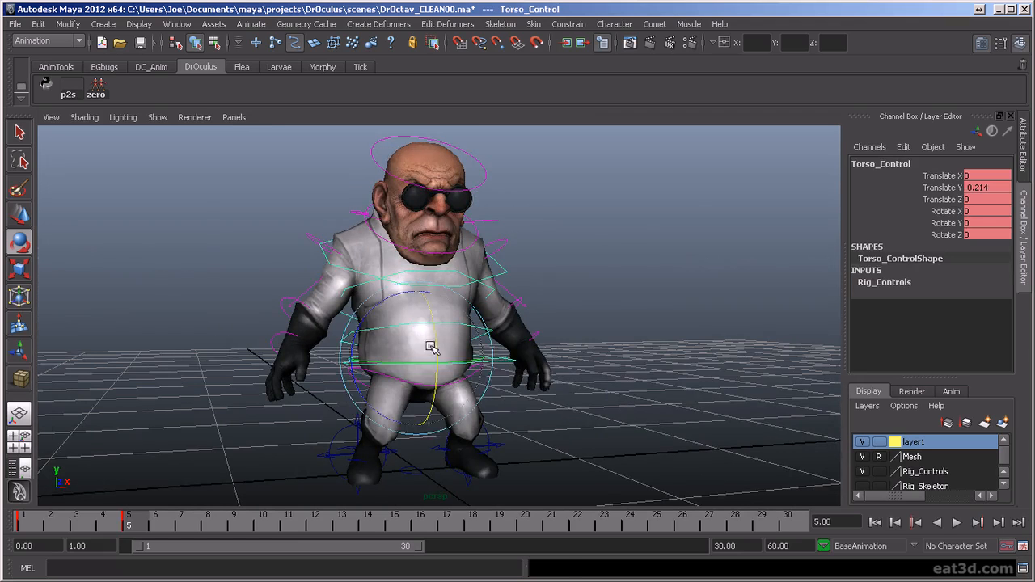
key(w)
drag(421, 308, 507, 340)
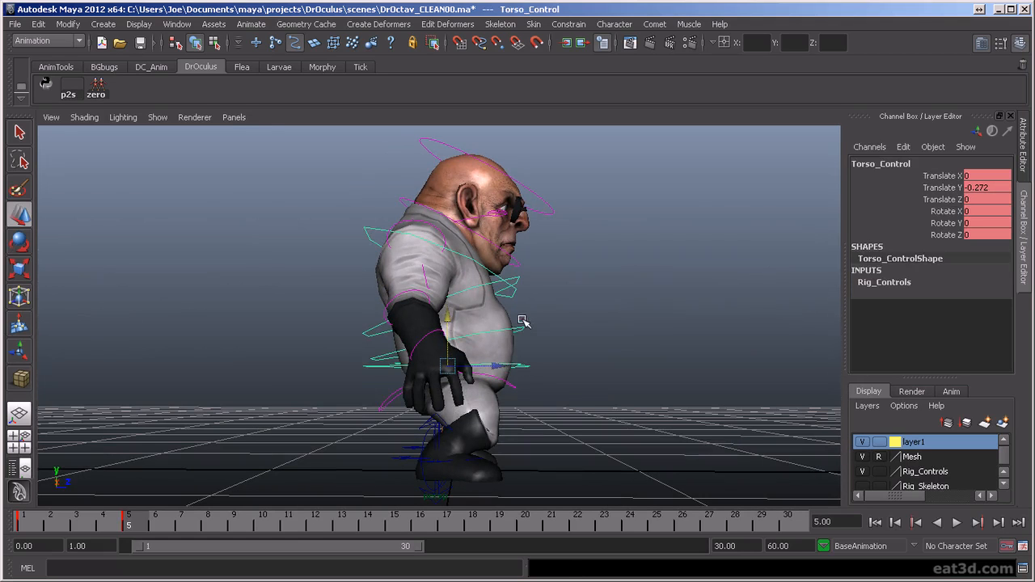
key(e)
alt+drag(509, 336, 479, 367)
click(524, 388)
click(524, 388)
key(w)
- Bend the two lower spine FK controls forward together to about -10.928 in Rotate Z
click(495, 348)
key(e)
drag(500, 333, 417, 261)
key(w)
shift+click(361, 299)
key(e)
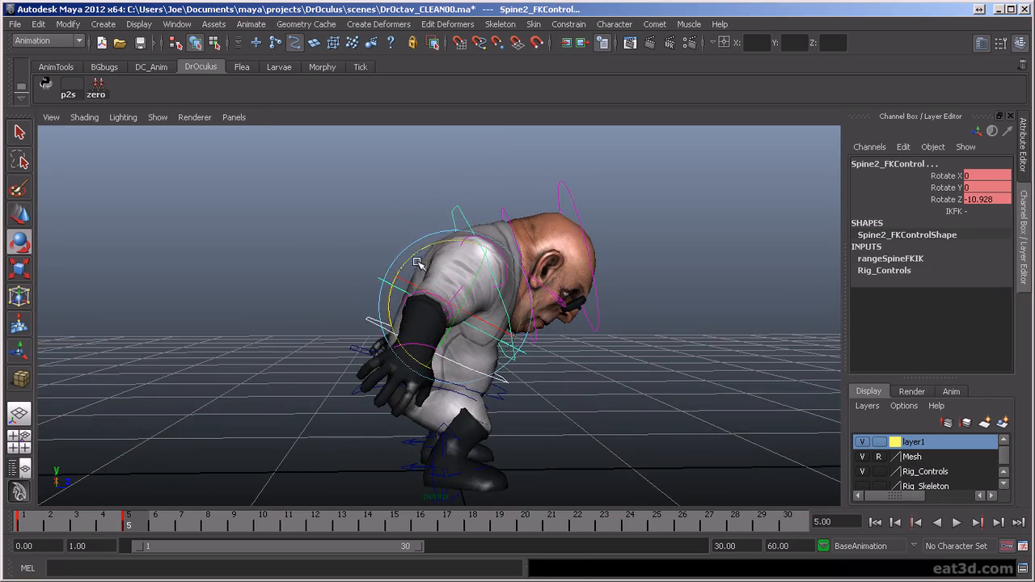
- Adjust the rotations of the Spine3 and Spine2 FK controls to shape the curve of the back, and key them
click(419, 254)
alt+drag(455, 224, 458, 270)
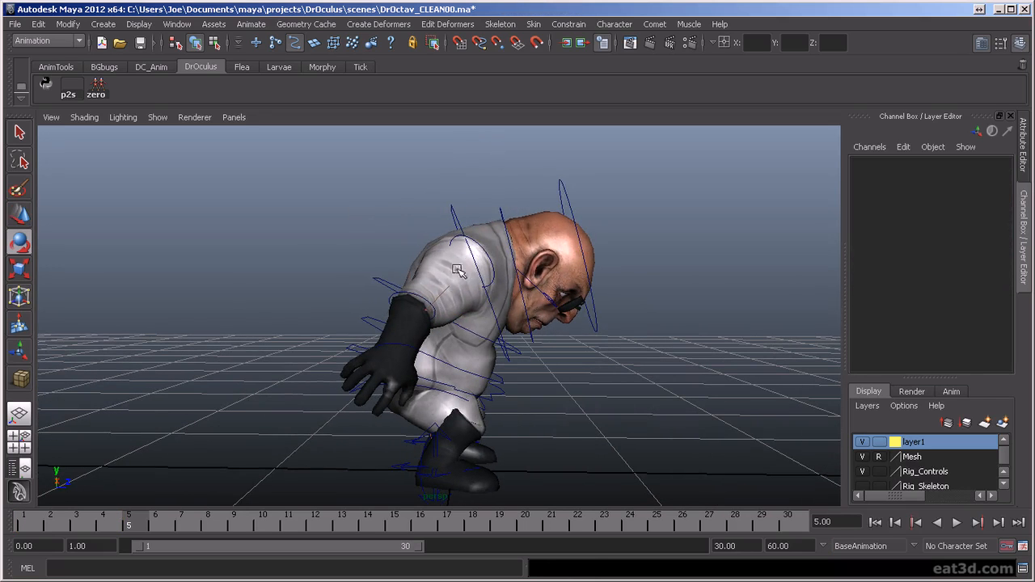
click(454, 218)
drag(407, 254, 371, 330)
key(s)
click(586, 349)
click(382, 282)
key(s)
- Shift the torso control backward to about -0.13 in Translate Z
click(359, 356)
click(363, 353)
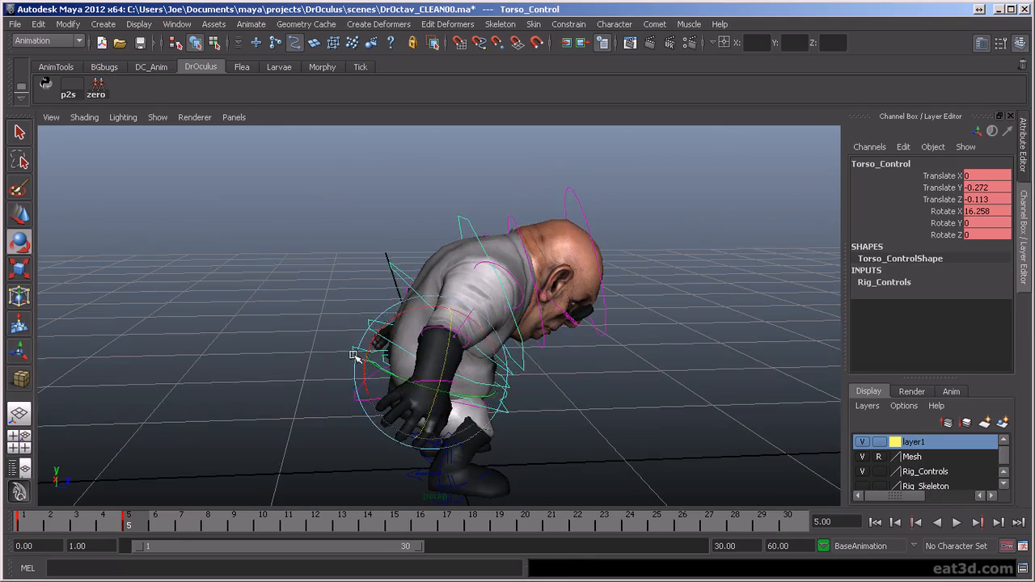
key(w)
alt+drag(439, 369, 507, 343)
- Examine the hunched pose and the curve of the spine from both sides with the Spine3 control selected
alt+right_drag(496, 355, 511, 267)
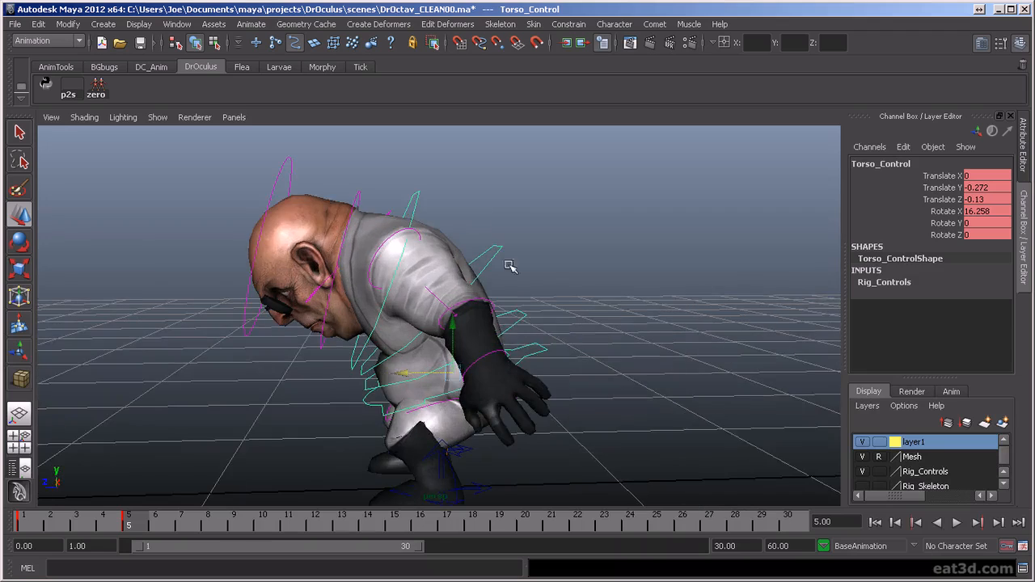
alt+drag(480, 283, 196, 337)
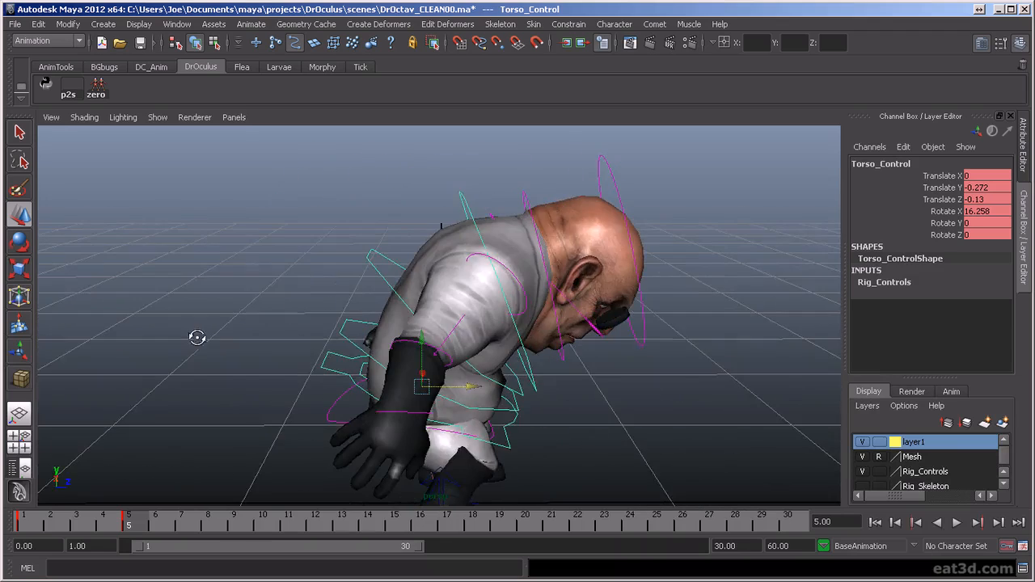
alt+drag(334, 297, 411, 297)
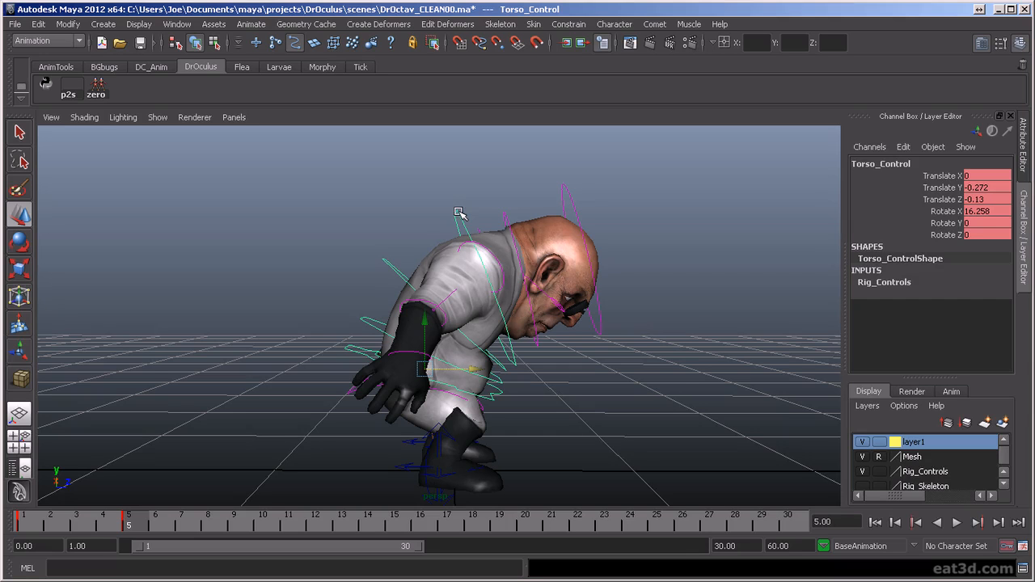
mouse_move(569, 257)
alt+mouse_down()
mouse_move(588, 254)
mouse_move(576, 261)
alt+mouse_up()
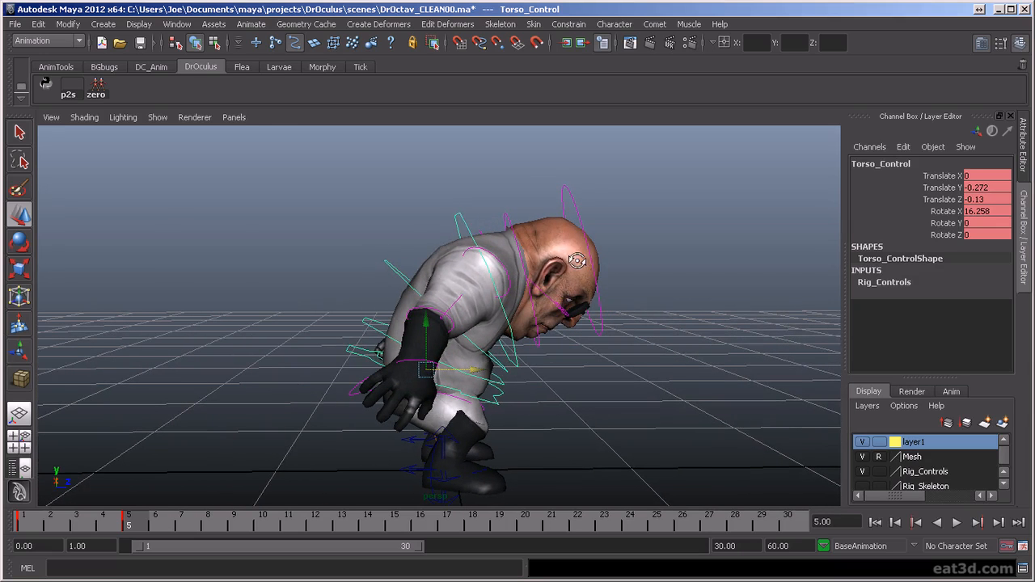
click(459, 212)
alt+drag(490, 233, 214, 295)
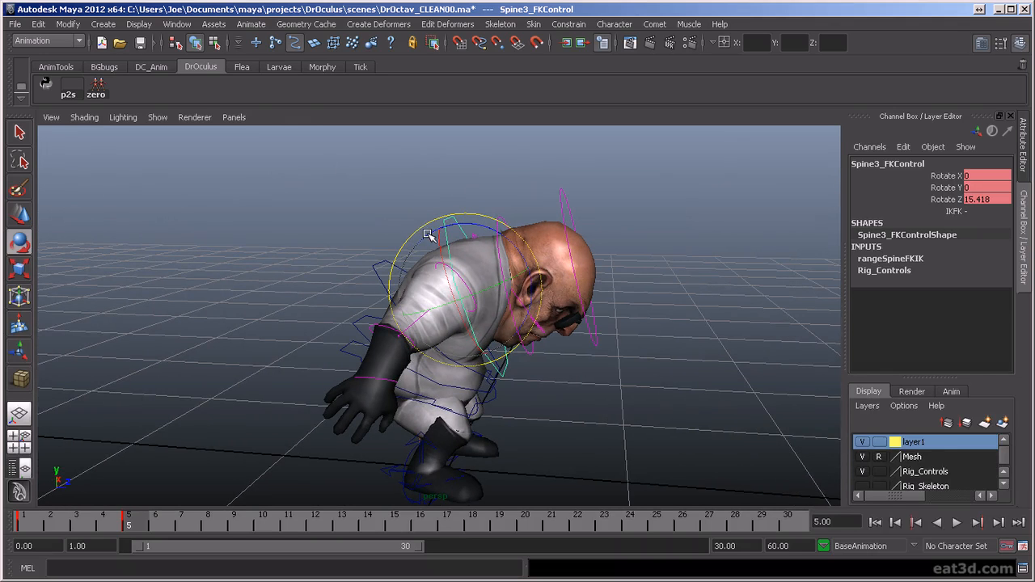
alt+drag(565, 266, 658, 254)
alt+drag(539, 386, 544, 380)
alt+right_drag(550, 399, 549, 401)
alt+drag(549, 400, 549, 403)
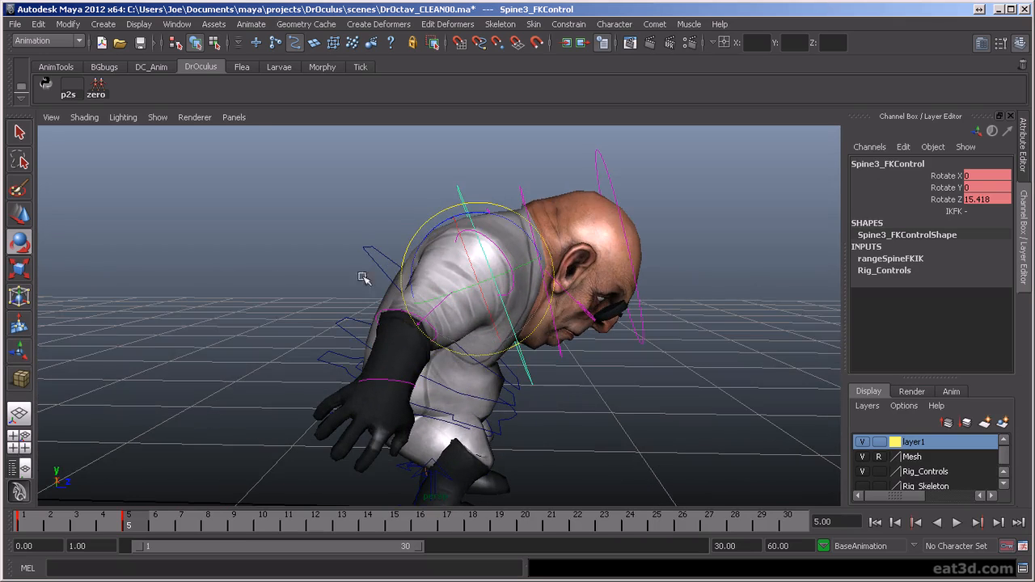
alt+drag(377, 362, 700, 366)
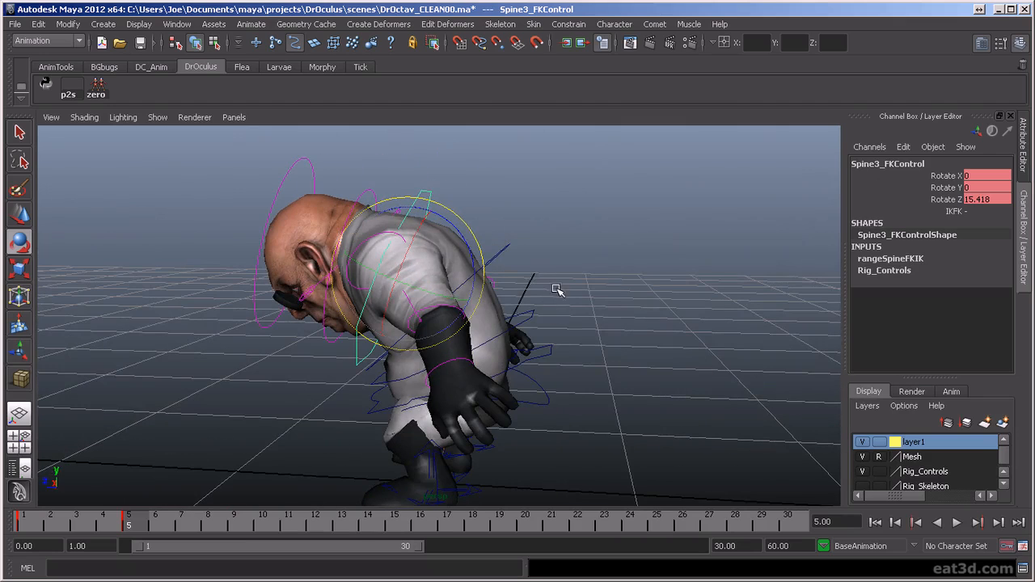
alt+drag(715, 298, 389, 307)
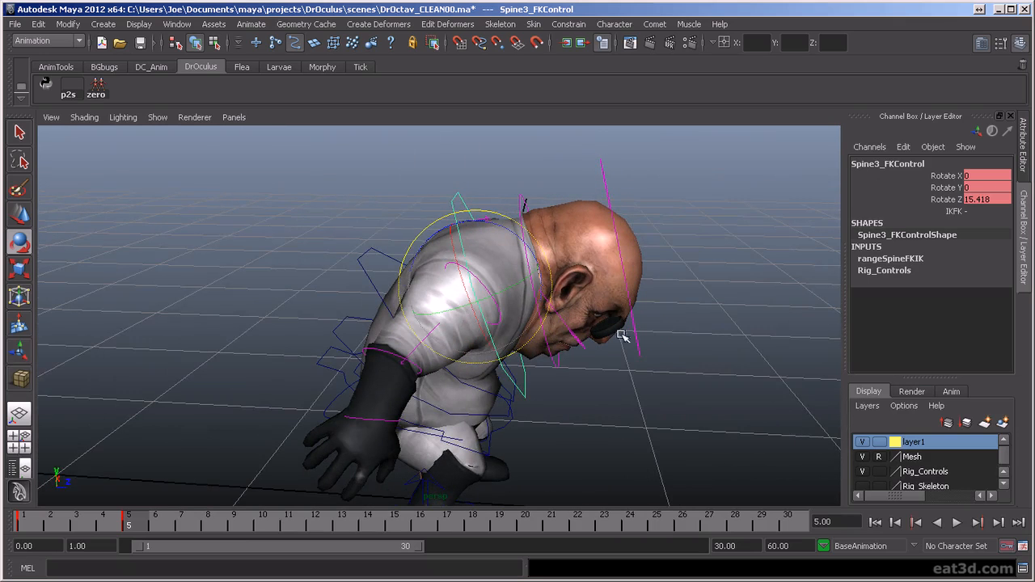
alt+drag(682, 336, 633, 347)
alt+drag(412, 410, 519, 412)
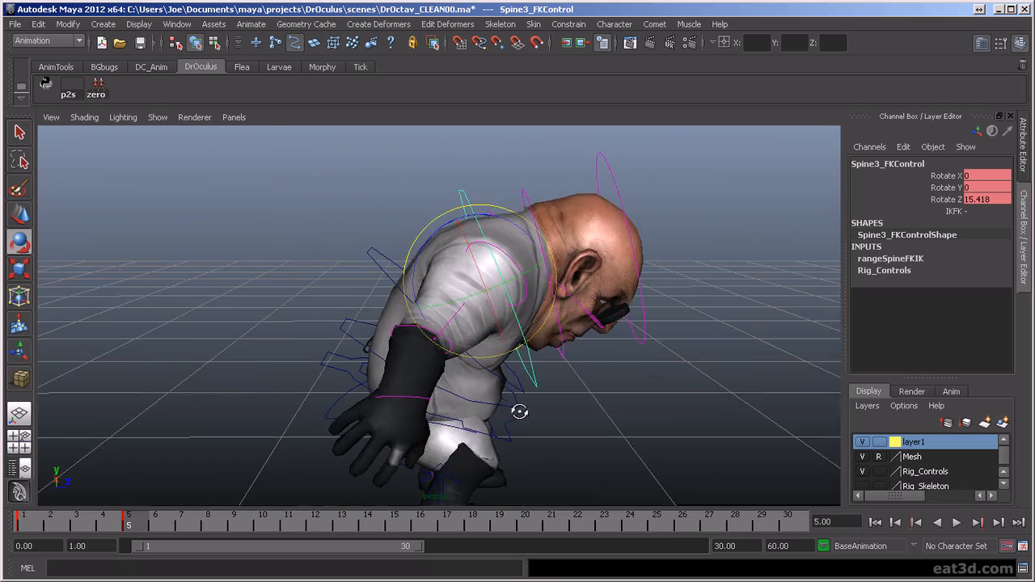
alt+drag(675, 347, 663, 414)
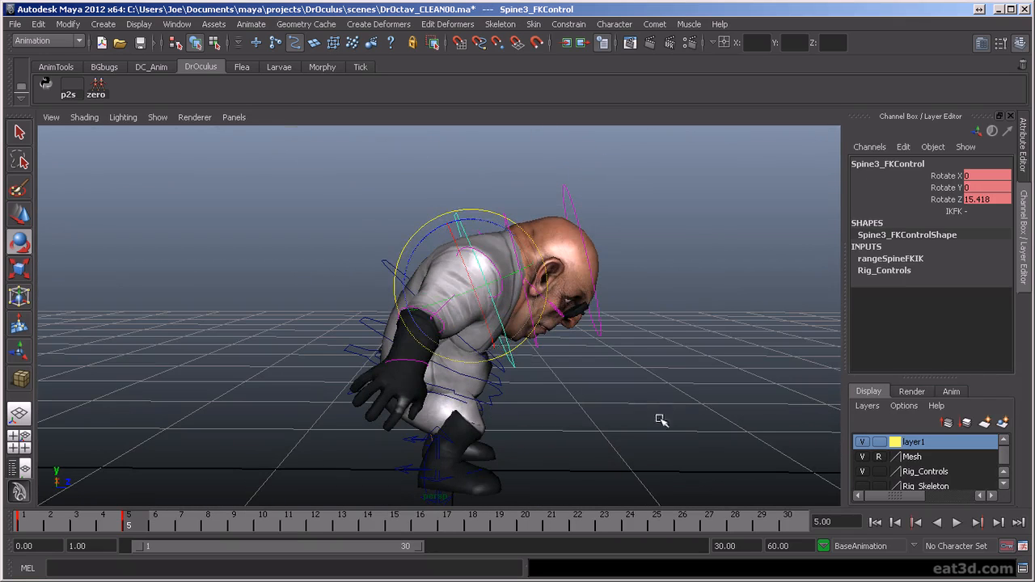
click(620, 402)
- Rotate the Spine3 FK control to ease the upper back's forward bend
click(458, 218)
drag(437, 232, 454, 271)
alt+drag(367, 307, 568, 277)
click(568, 277)
alt+drag(488, 271, 532, 292)
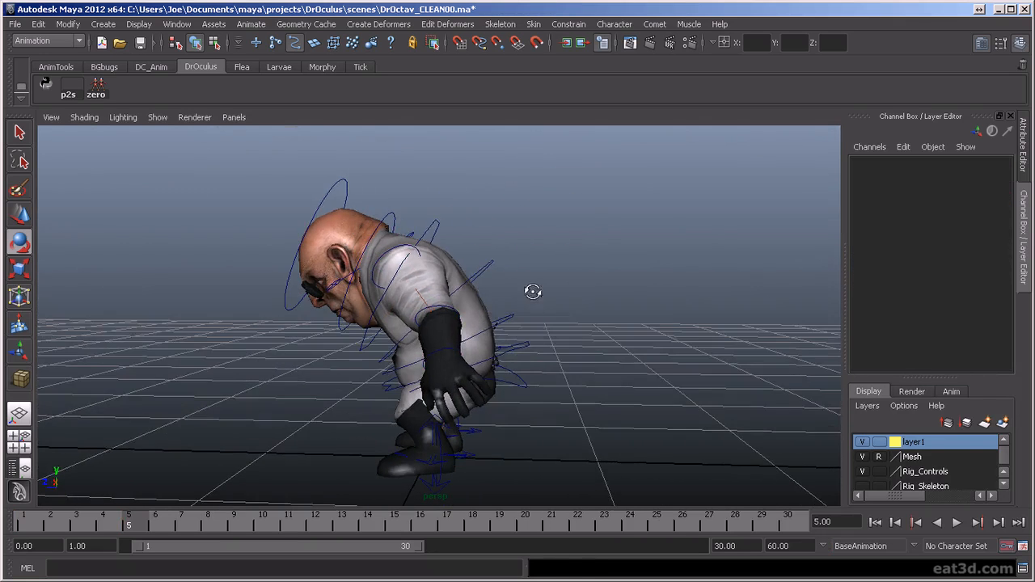
- Move the torso control slightly farther back behind the feet
click(532, 342)
key(w)
drag(405, 360, 428, 363)
alt+drag(585, 363, 321, 358)
- Select the neck and head FK controls together and rotate them upward to about 19.005 in Rotate Z so the character faces forward
click(481, 219)
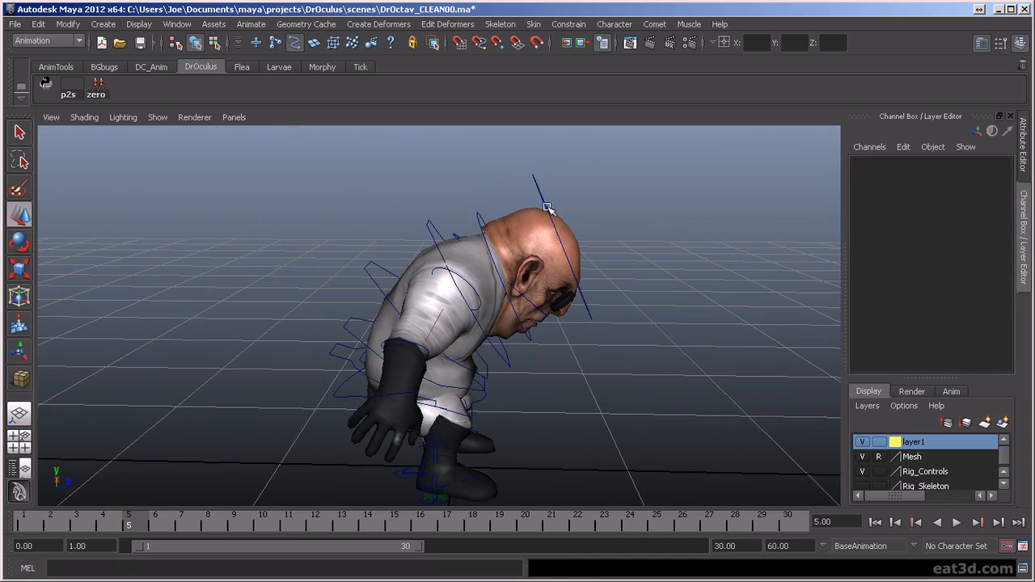
click(574, 224)
key(e)
drag(572, 215, 547, 197)
mouse_move(645, 265)
alt+mouse_down()
mouse_move(506, 247)
mouse_move(640, 263)
alt+mouse_up()
drag(561, 198, 570, 199)
alt+drag(530, 258, 706, 276)
scroll(567, 333, up, 4)
alt+drag(568, 333, 460, 287)
scroll(460, 287, down, 5)
alt+drag(516, 413, 542, 421)
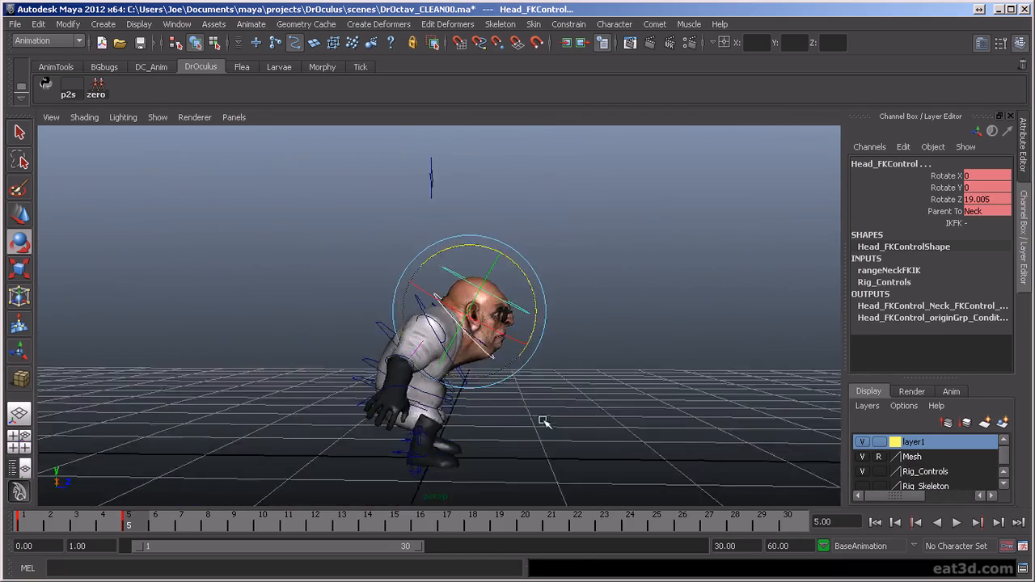
- Examine the frame 5 pose from the front and play back the motion
alt+middle_drag(542, 421, 596, 377)
alt+drag(596, 377, 381, 387)
click(614, 396)
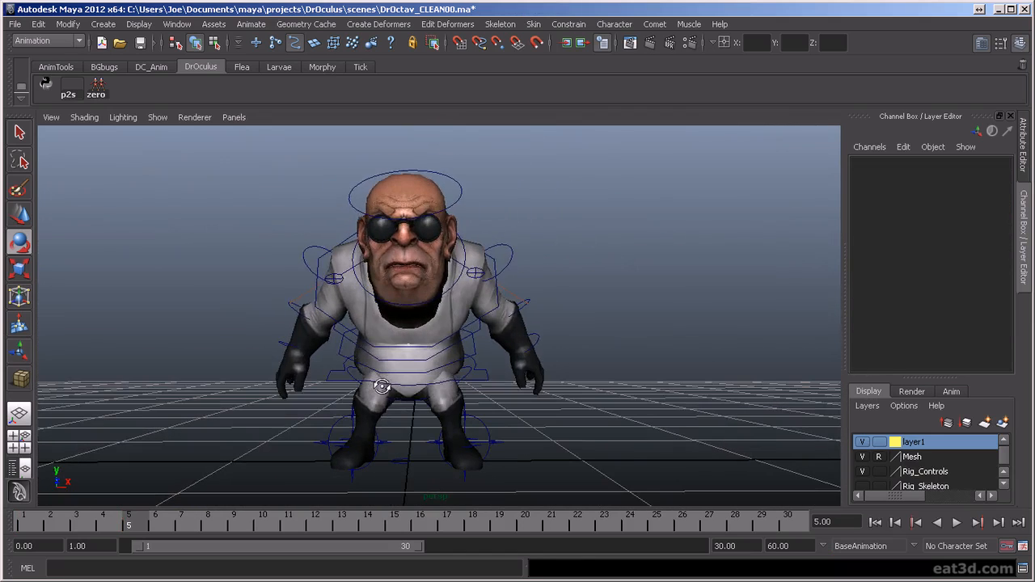
key(alt+v)
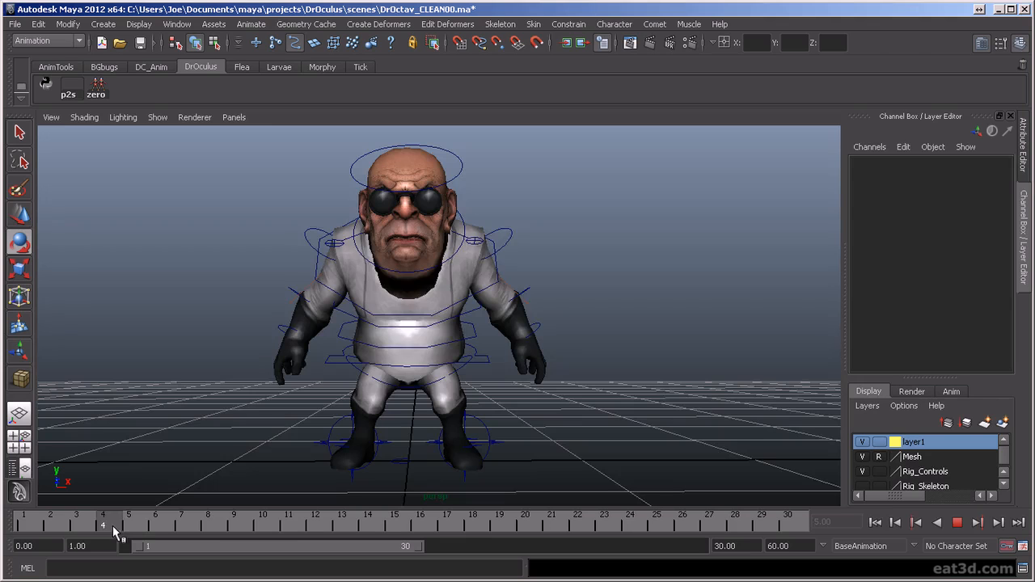
key(alt+v)
- Rotate the left and right clavicle FK controls to raise the shoulders and spread the arms
alt+drag(311, 242, 453, 266)
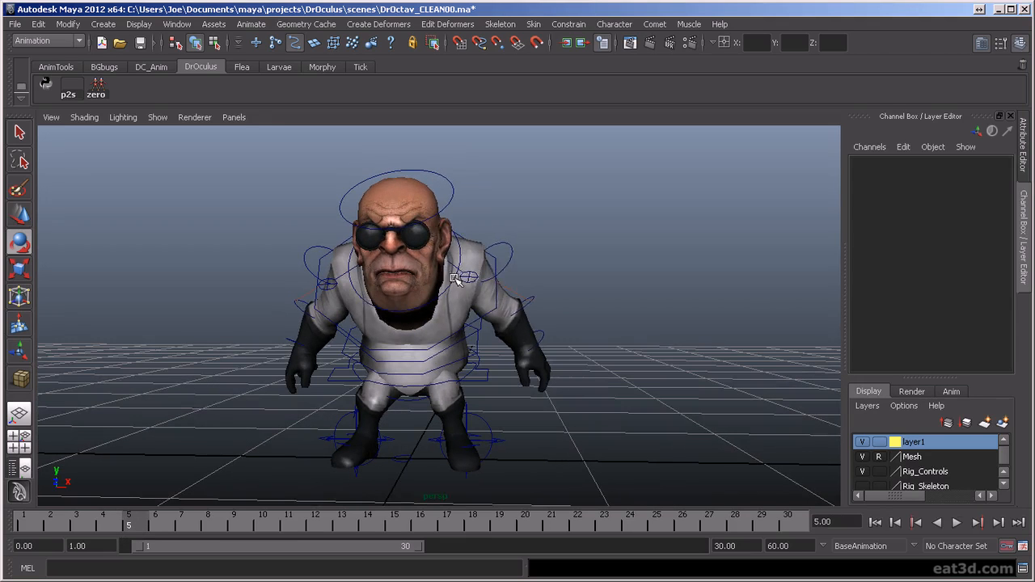
click(477, 276)
drag(446, 221, 434, 218)
drag(443, 257, 349, 245)
click(358, 272)
click(342, 275)
drag(423, 239, 431, 259)
alt+drag(352, 280, 485, 374)
click(410, 317)
key(w)
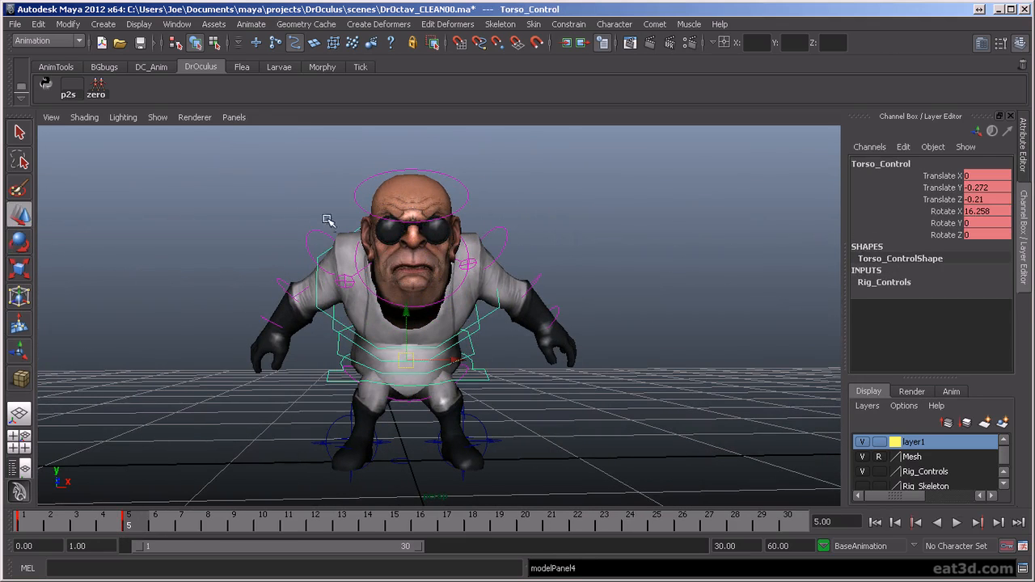
- Rotate the left clavicle to 23.276 and the right shoulder FK control to -14.893 in Rotate Z to match the arms' spread
click(311, 240)
key(e)
drag(347, 201, 354, 199)
click(477, 263)
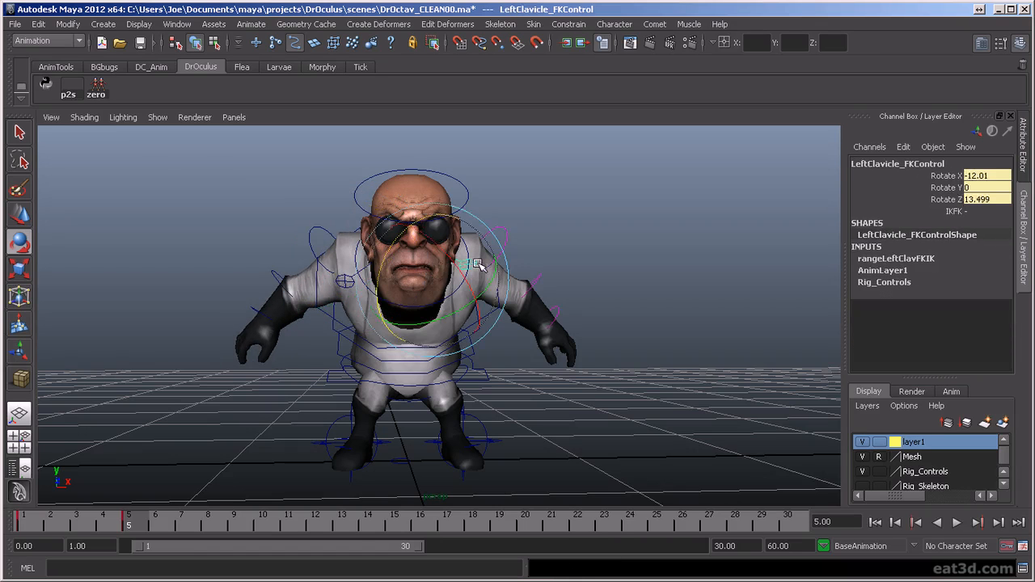
drag(442, 214, 442, 218)
alt+drag(554, 279, 581, 435)
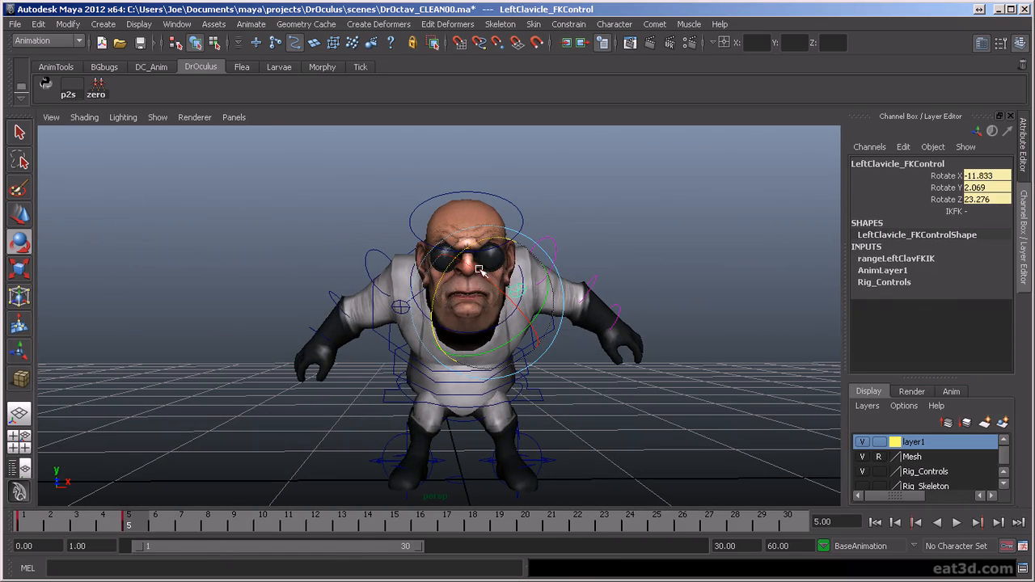
click(378, 257)
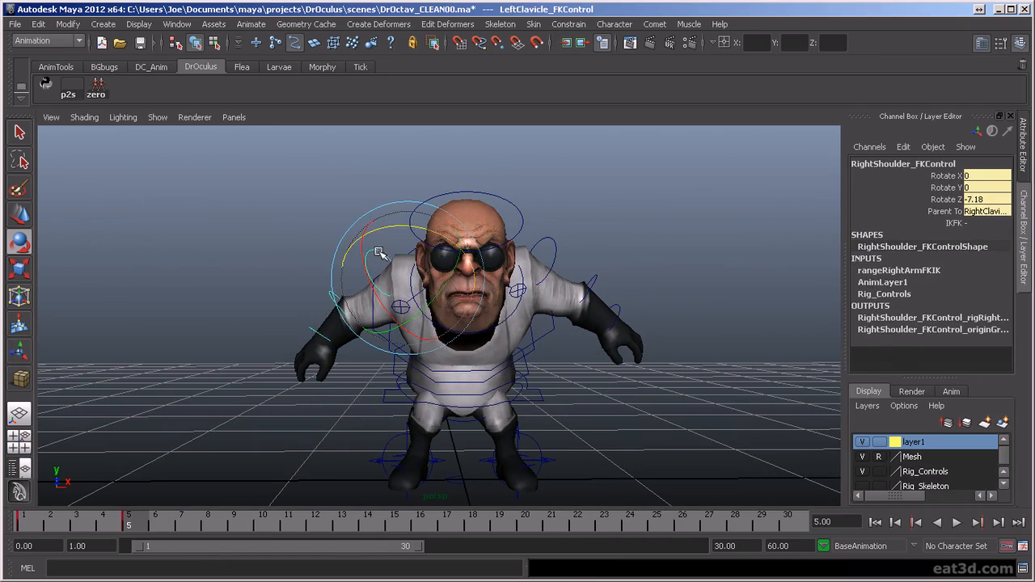
drag(418, 229, 413, 261)
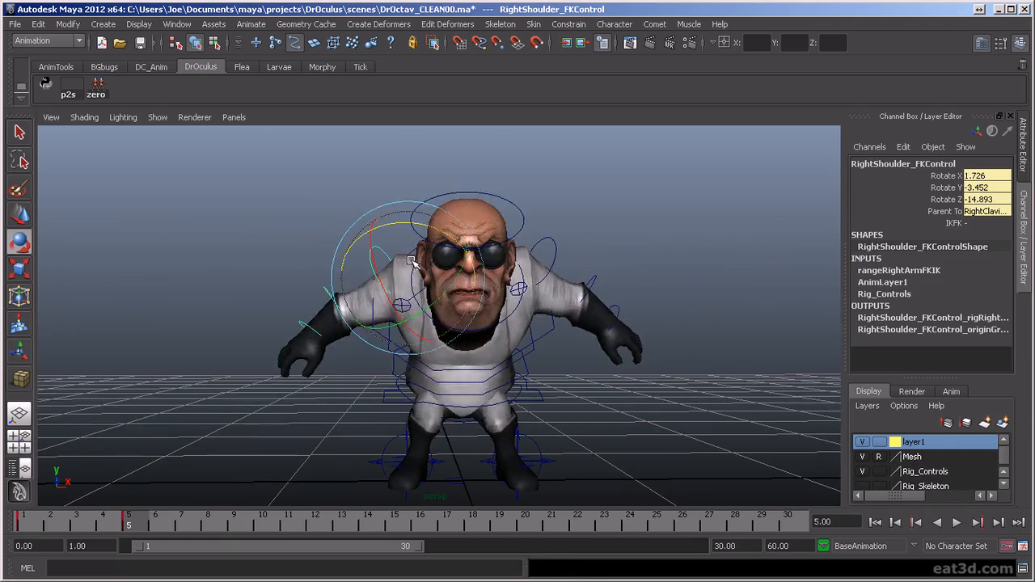
- Rotate the right and left clavicle FK controls further to pull both shoulders up and back
click(445, 211)
click(404, 303)
drag(460, 227, 479, 251)
alt+drag(679, 219, 615, 196)
click(523, 294)
alt+drag(525, 296, 486, 219)
- Rotate the left shoulder FK control to about -2.023, 5.396, 6.575 to lift the left arm out to the side
alt+drag(558, 246, 566, 275)
click(560, 209)
click(535, 227)
drag(527, 188, 527, 195)
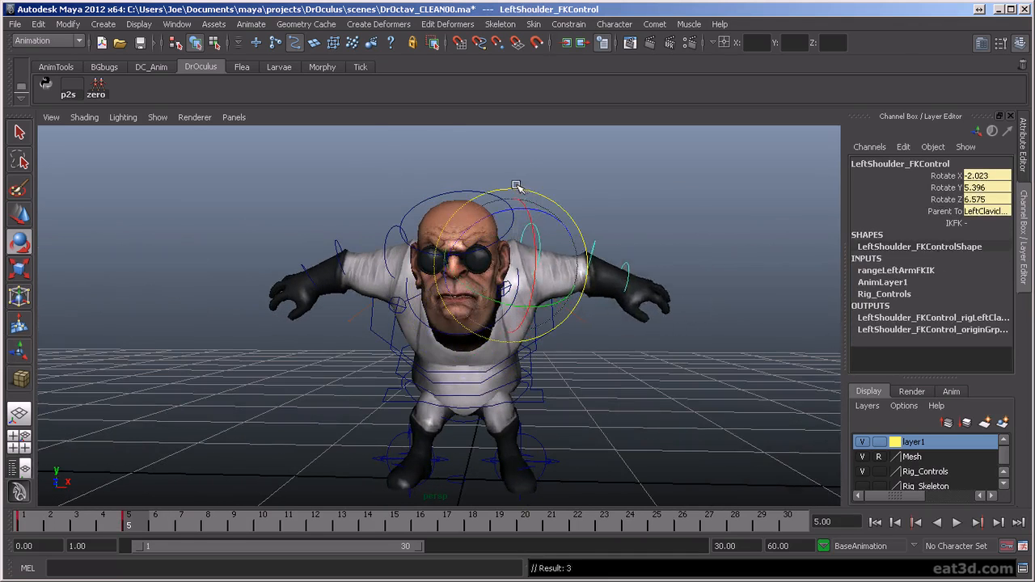
alt+drag(510, 243, 439, 252)
- Bend both elbows with their FK controls, rotating the left one to -18.612 in Rotate Z
click(338, 243)
drag(283, 281, 310, 324)
alt+drag(409, 317, 491, 331)
click(591, 244)
drag(595, 325, 568, 325)
alt+drag(579, 378, 584, 425)
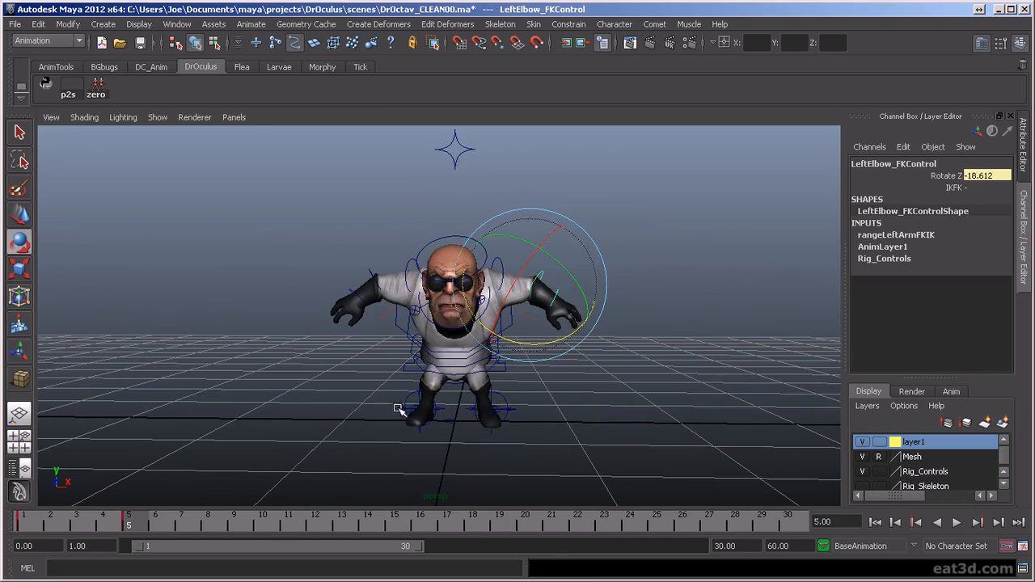
- Set the Knee attribute to -10.8 on both leg IK controls
click(505, 409)
key(w)
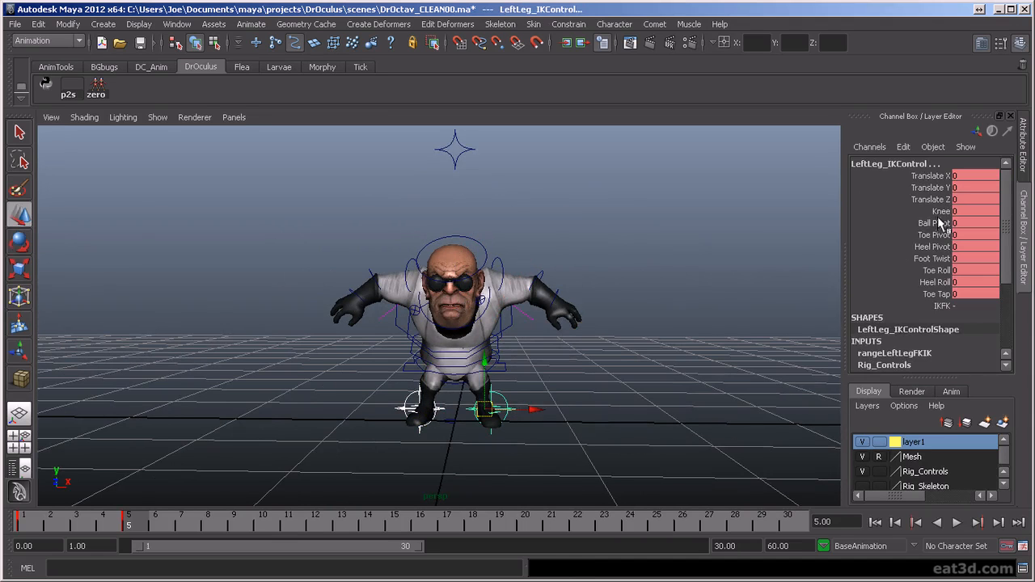
click(939, 211)
middle_drag(744, 300, 631, 315)
alt+drag(632, 316, 478, 436)
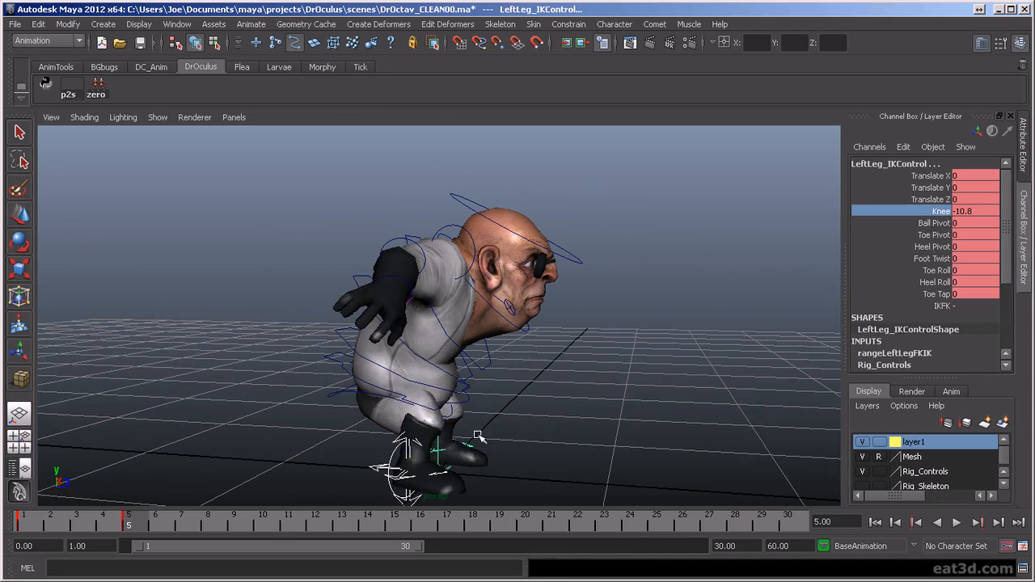
- Rotate the pelvis control to -33.673 in Rotate X
click(353, 396)
key(e)
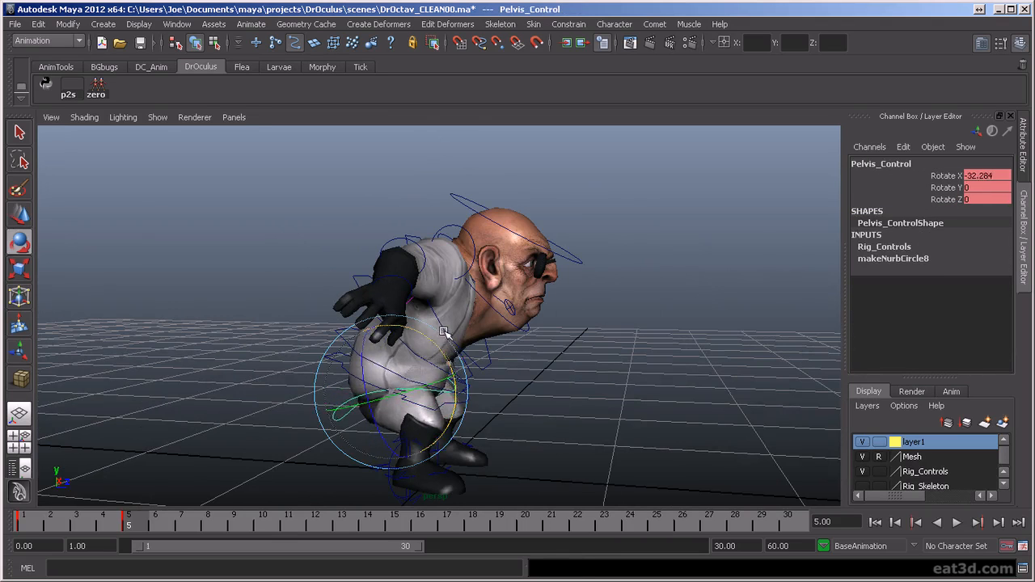
alt+drag(444, 332, 652, 367)
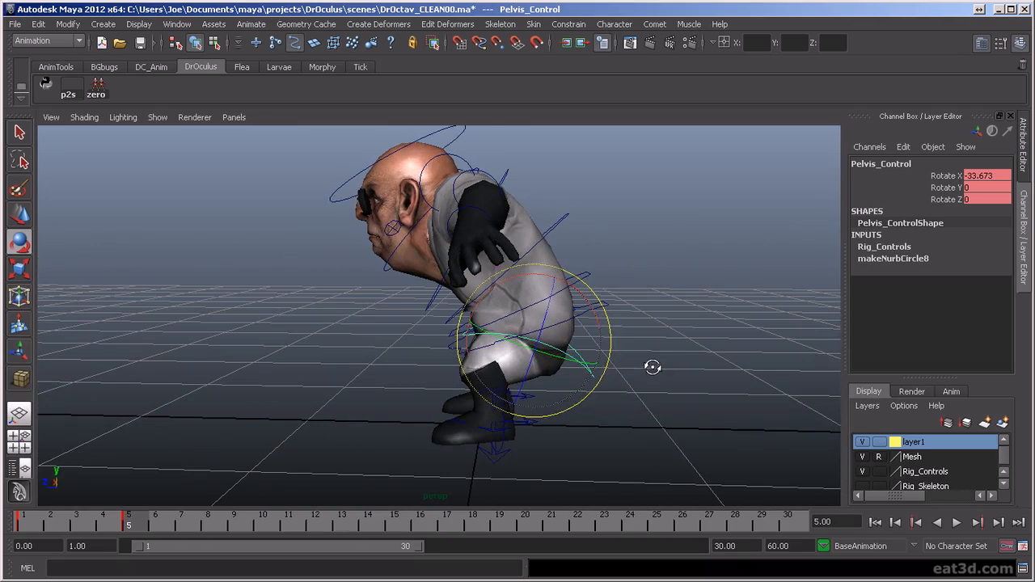
click(675, 371)
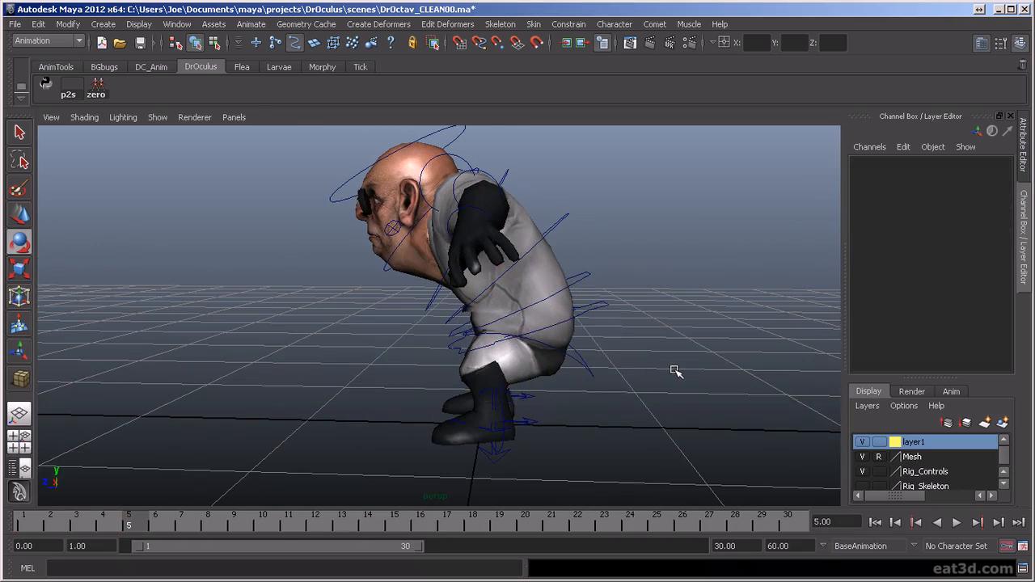
- Move the torso control back to -0.226 in Translate Z
click(594, 315)
key(w)
drag(481, 323, 549, 309)
- Rotate the neck FK control to 2.119 and the head FK control to 25.499 in Rotate Z
click(479, 266)
key(e)
alt+drag(479, 267, 621, 290)
click(621, 294)
click(485, 239)
click(494, 238)
key(ctrl+z)
drag(491, 219, 336, 217)
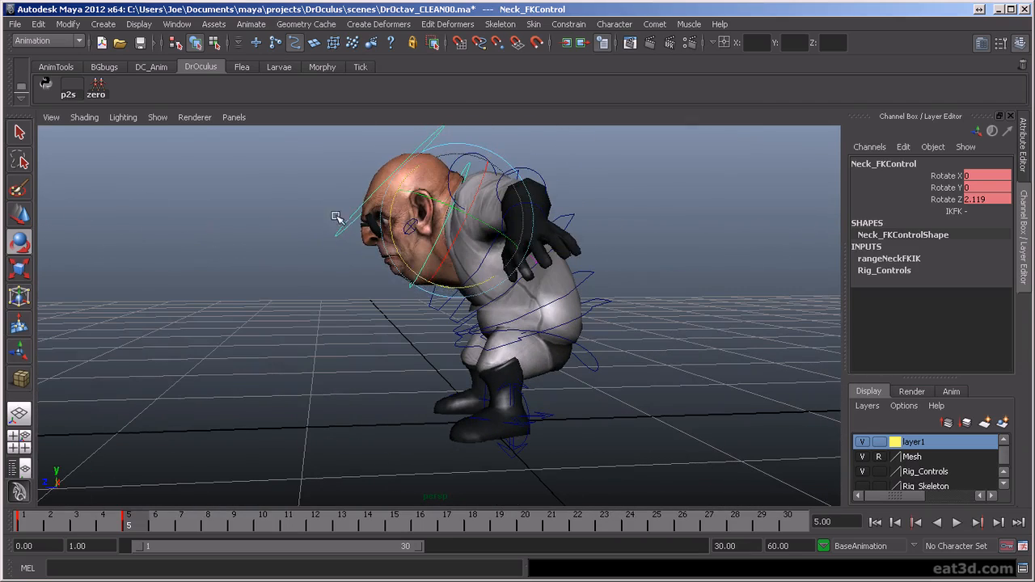
click(370, 249)
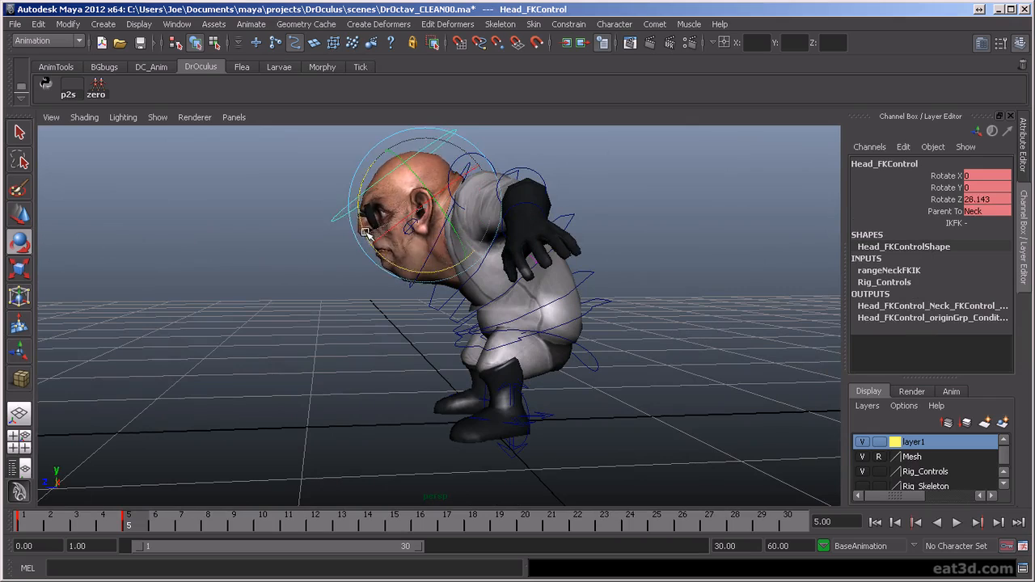
alt+drag(368, 234, 564, 386)
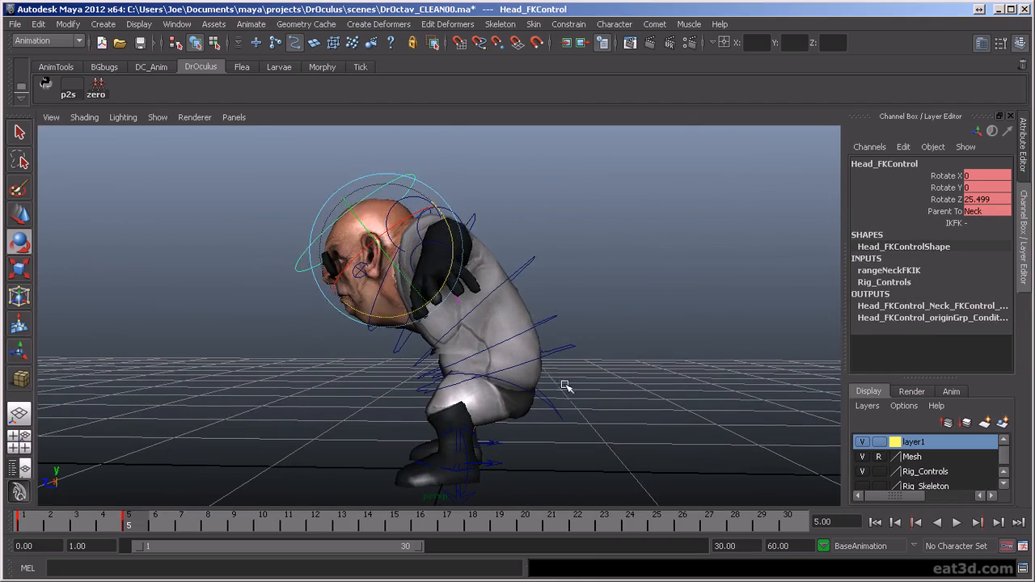
- Rotate the upper spine FK control slightly to refine the bend of the upper back
click(533, 267)
drag(516, 254, 507, 249)
alt+drag(638, 355, 612, 382)
- Lower the torso control to -0.354 in Translate Y to deepen the crouch
click(537, 380)
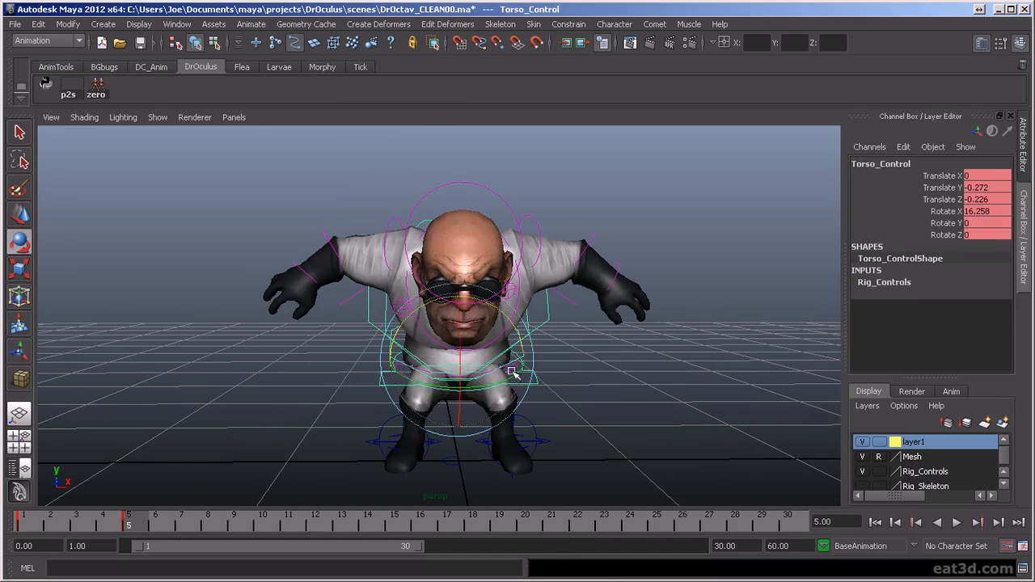
key(w)
drag(458, 310, 458, 324)
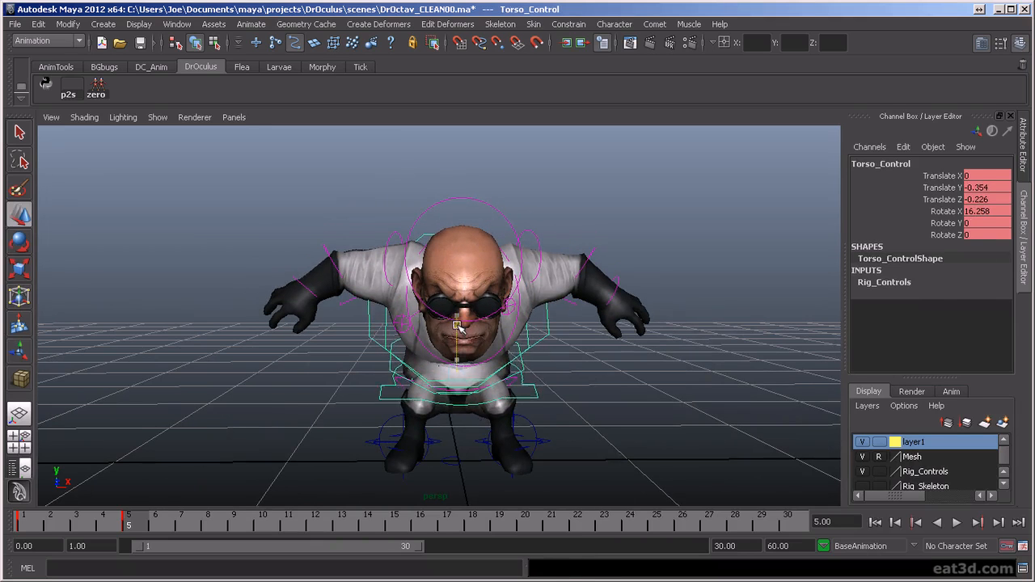
- Adjust the Knee attribute on both leg IK controls together for the deeper crouch
click(437, 443)
click(547, 443)
click(938, 211)
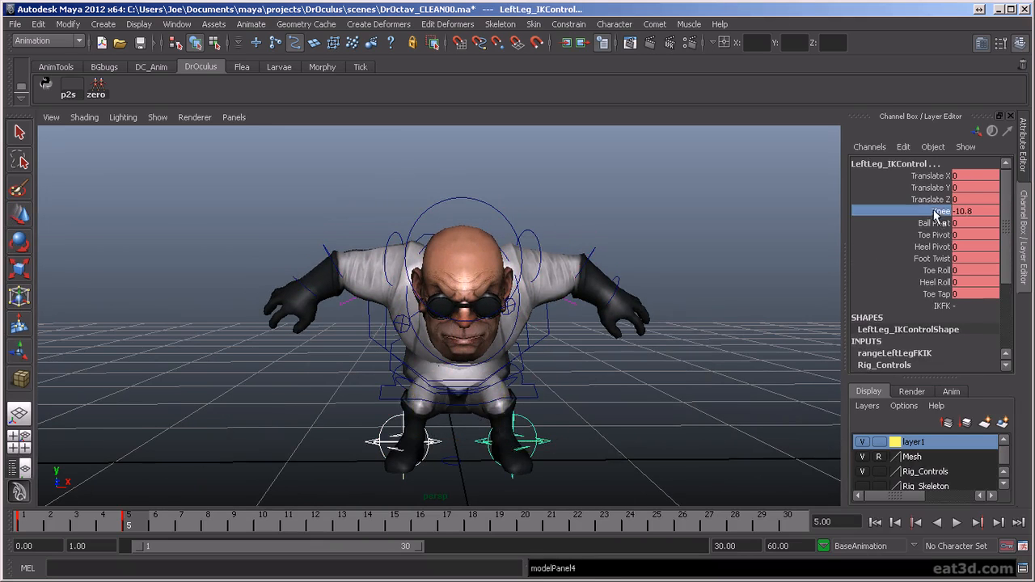
middle_drag(672, 325, 476, 331)
alt+drag(633, 398, 506, 388)
- Examine the crouched pose from the side, front and three-quarter angles with the torso control selected
click(546, 403)
key(w)
alt+drag(571, 416, 619, 429)
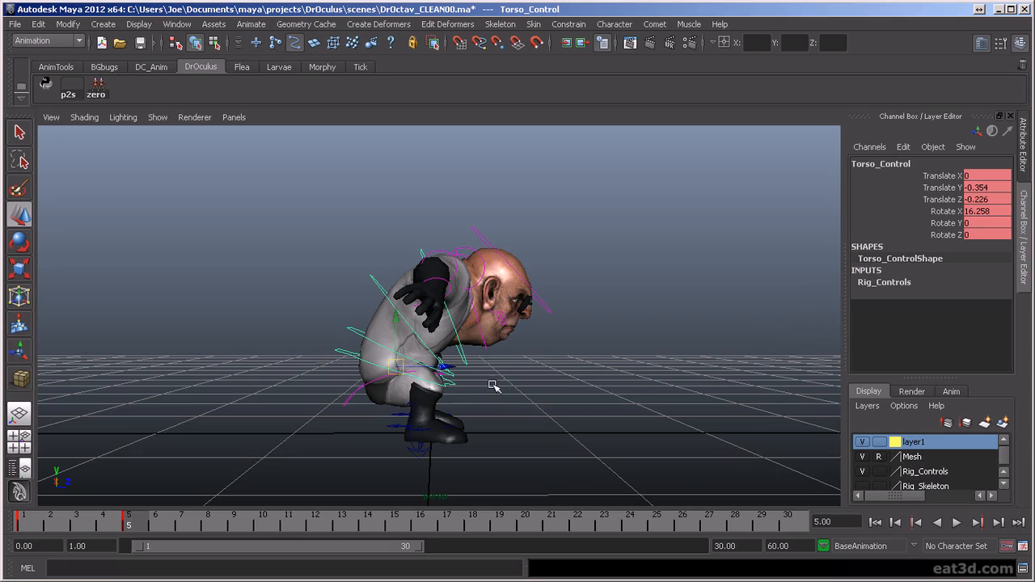
alt+drag(563, 372, 347, 370)
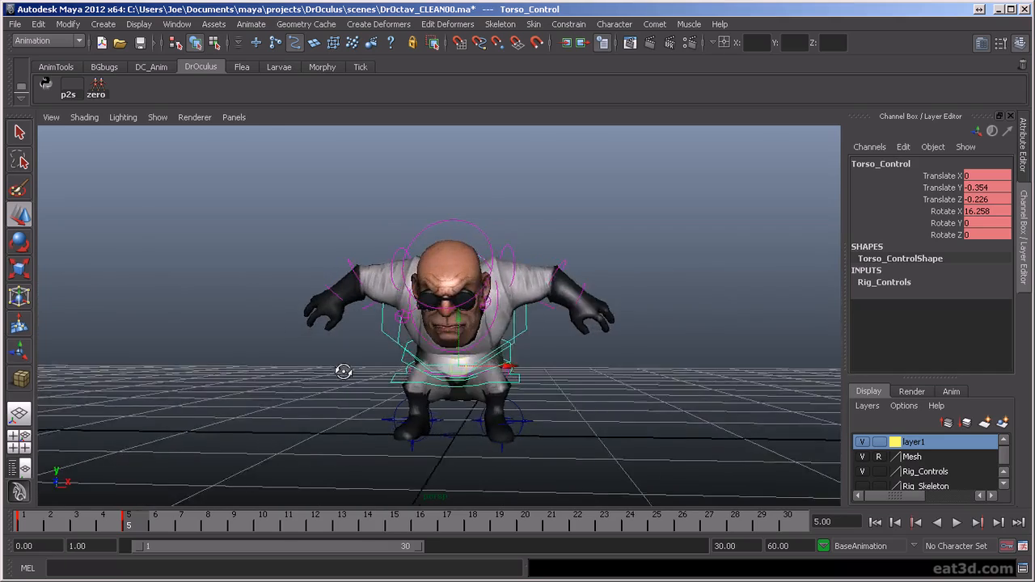
alt+drag(566, 397, 408, 397)
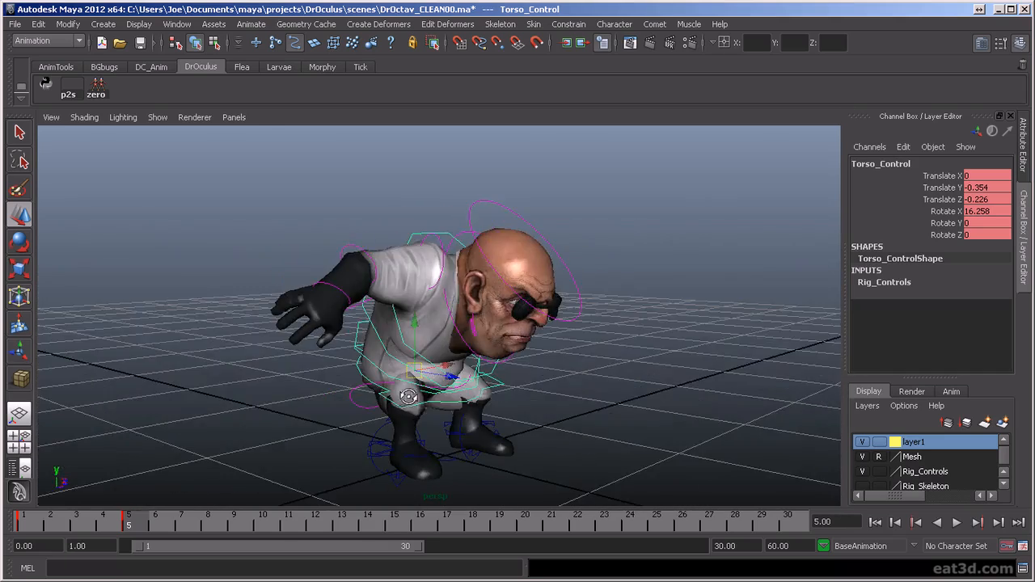
alt+drag(641, 370, 627, 433)
scroll(635, 433, up, 2)
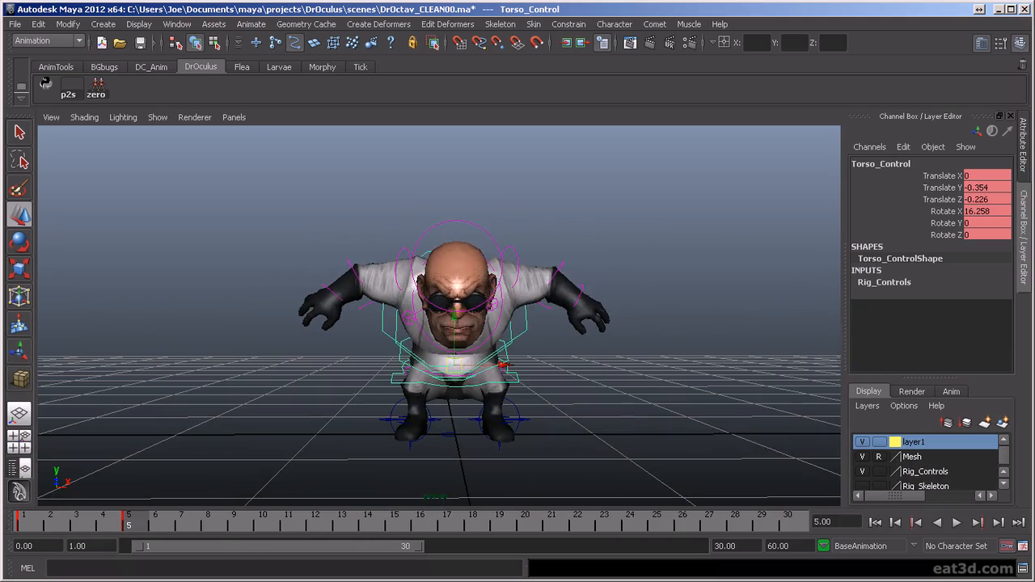
- Flip repeatedly between the keyed poses at frames 1 and 5 from the front to compare them
mouse_move(141, 529)
mouse_down()
mouse_move(36, 529)
mouse_move(132, 530)
mouse_up()
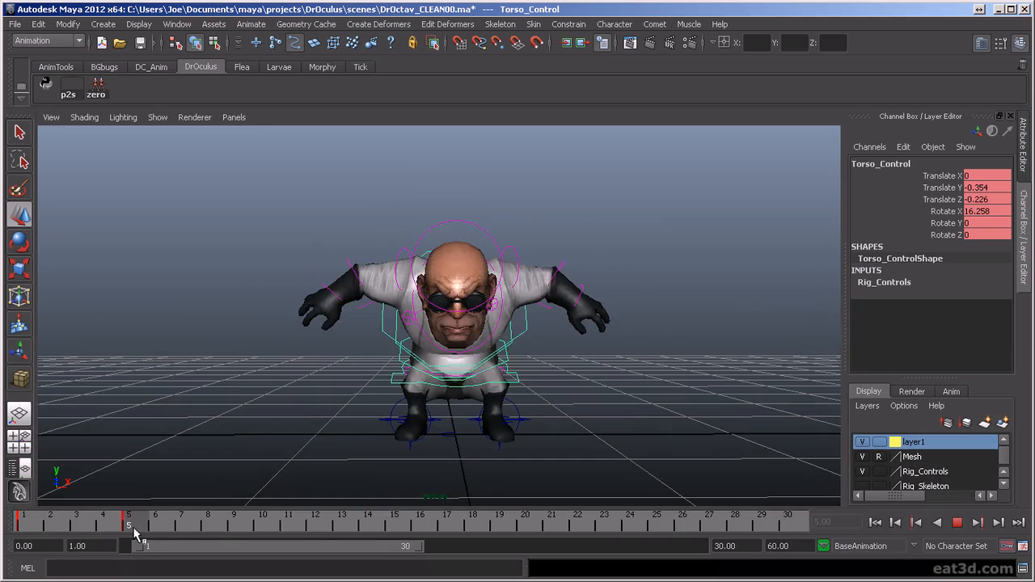
alt+drag(467, 418, 457, 422)
key(comma)
key(period)
key(comma)
key(period)
key(comma)
key(period)
key(comma)
key(period)
key(comma)
key(period)
key(comma)
key(period)
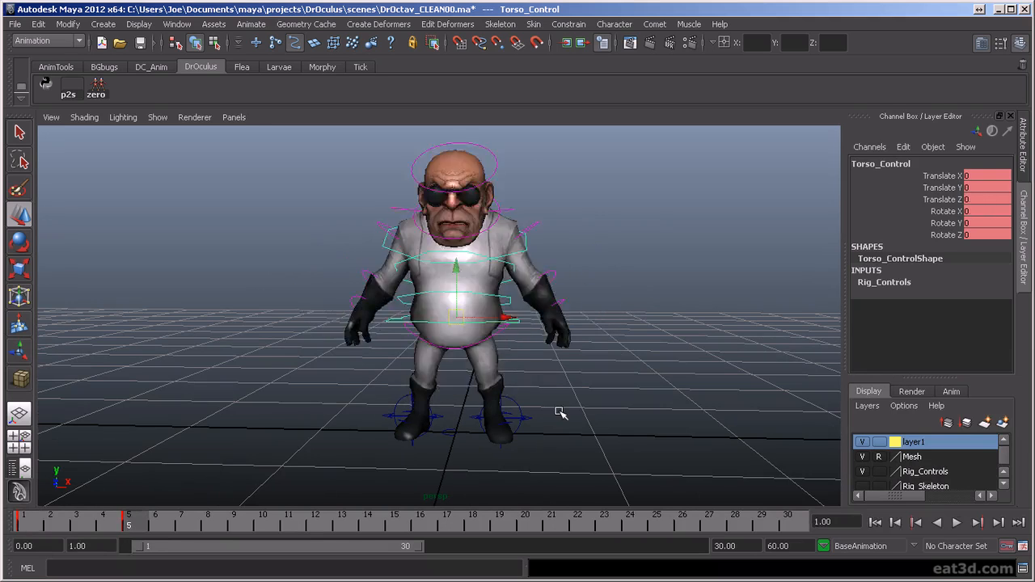
key(comma)
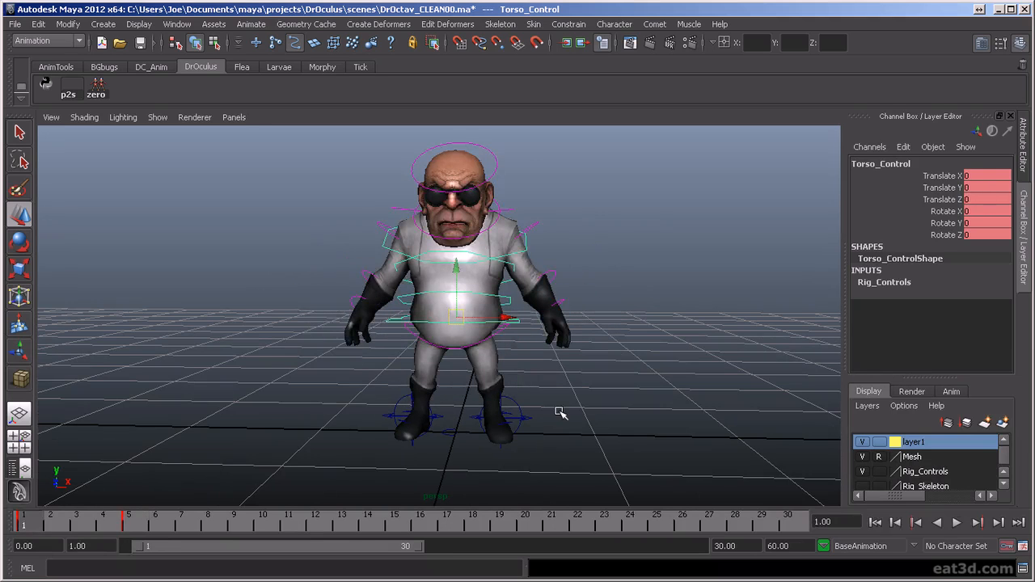
key(period)
key(comma)
key(period)
key(comma)
key(period)
key(comma)
key(period)
key(comma)
key(period)
key(comma)
key(period)
key(comma)
key(period)
key(comma)
key(period)
key(comma)
key(period)
- Compare the frame 1 and frame 5 poses from the side to judge the shift in body weight
alt+drag(530, 354, 707, 349)
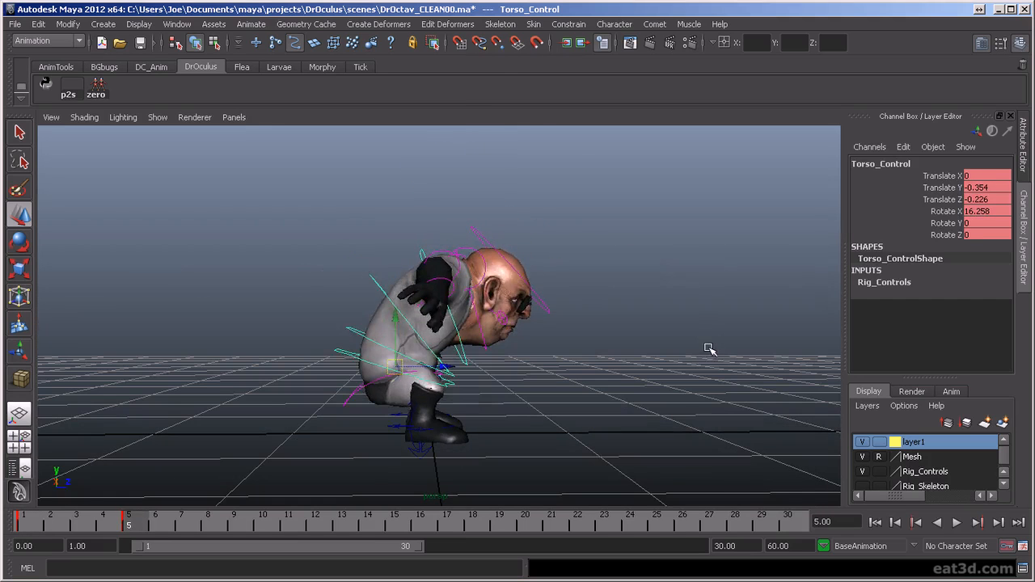
key(comma)
key(period)
key(comma)
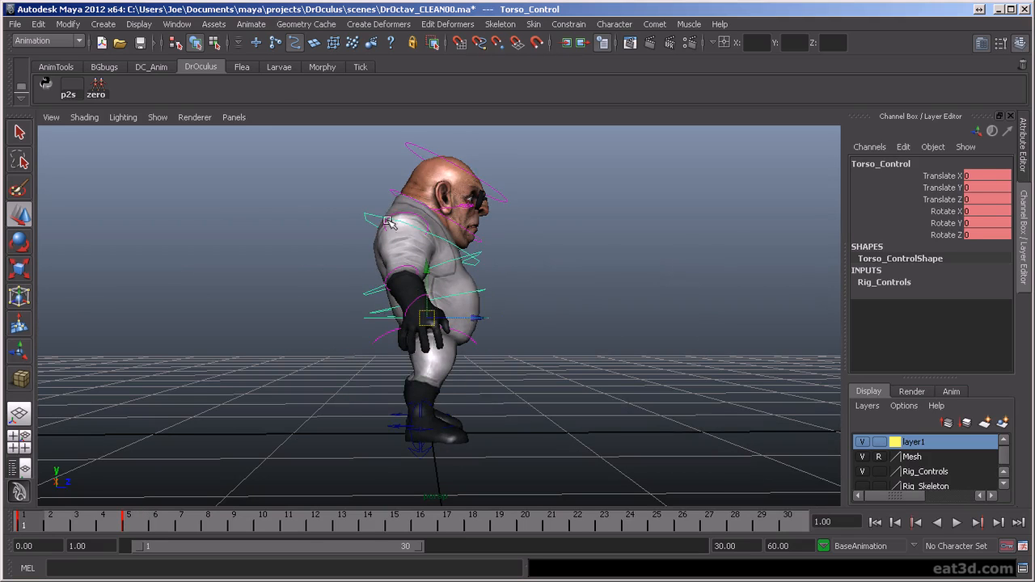
key(period)
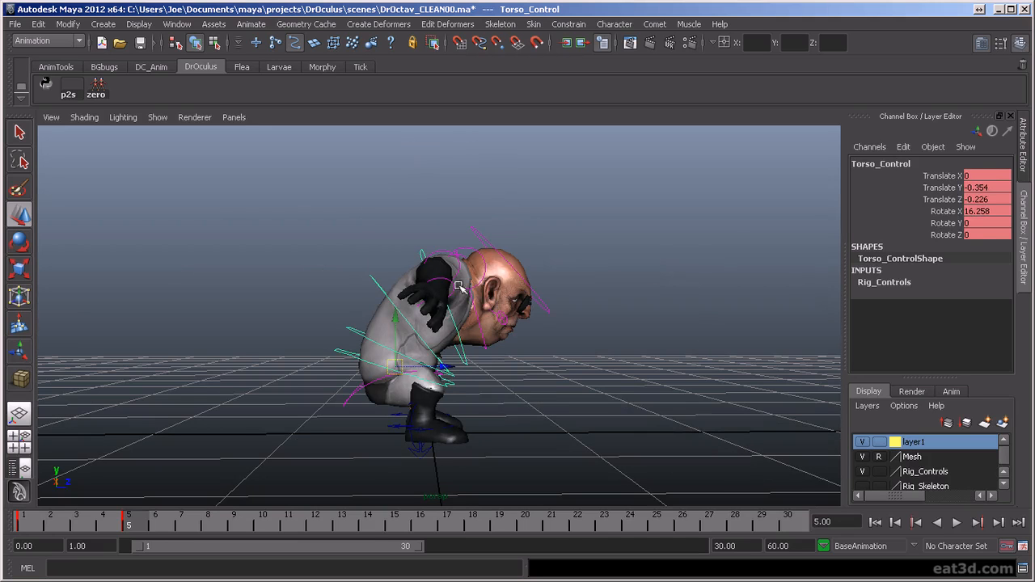
key(comma)
key(period)
key(comma)
key(period)
- Move the torso control forward to -0.183 in Translate Z at frame 5 and compare the pose with frame 1
drag(425, 368, 443, 365)
key(comma)
key(period)
key(comma)
key(period)
key(comma)
key(period)
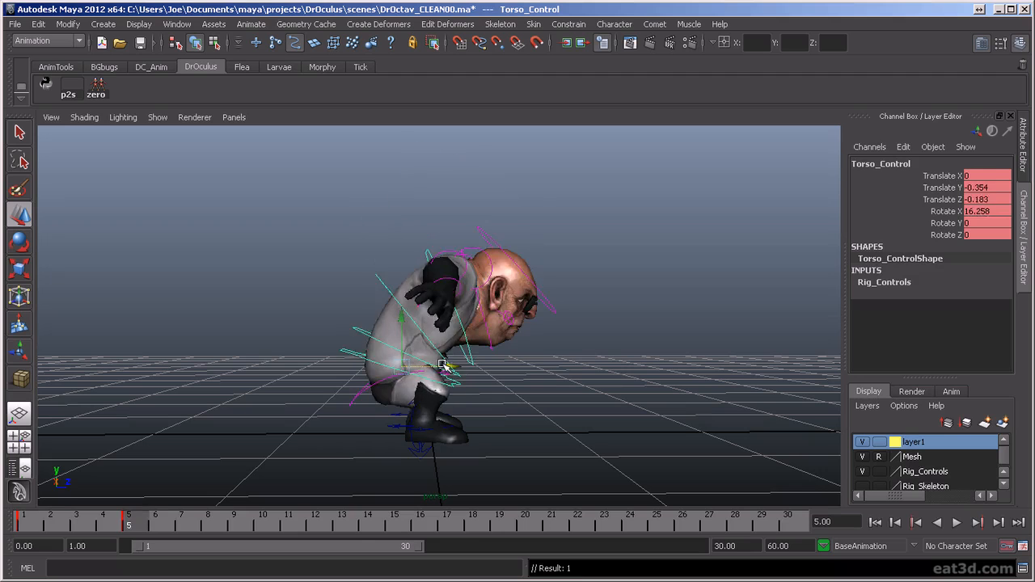
key(comma)
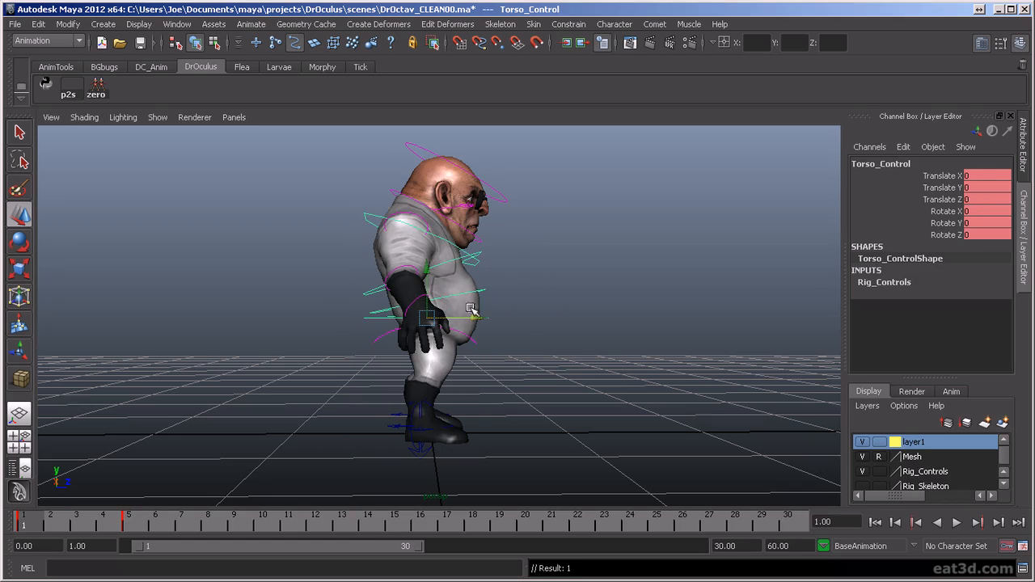
key(period)
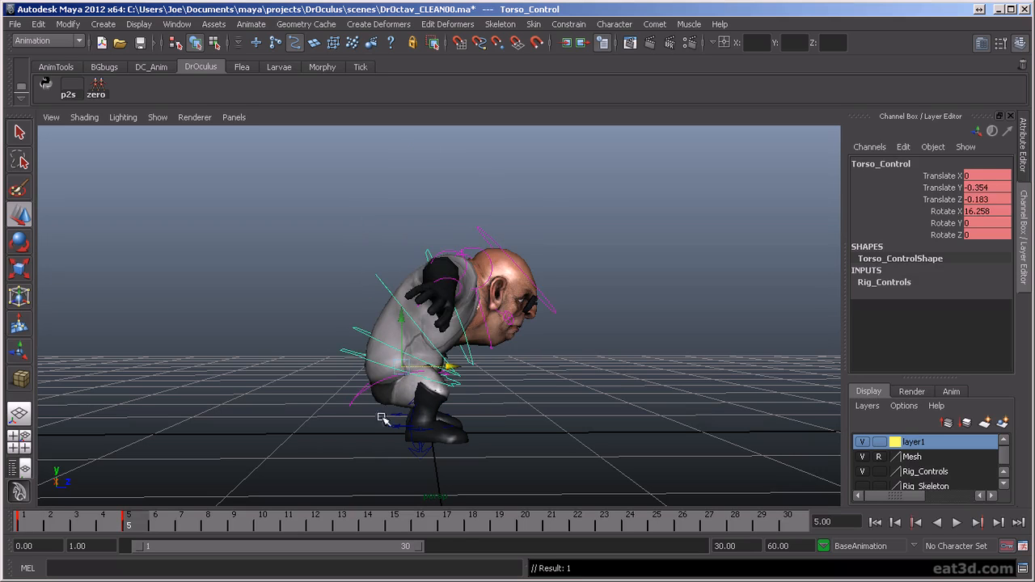
key(comma)
key(period)
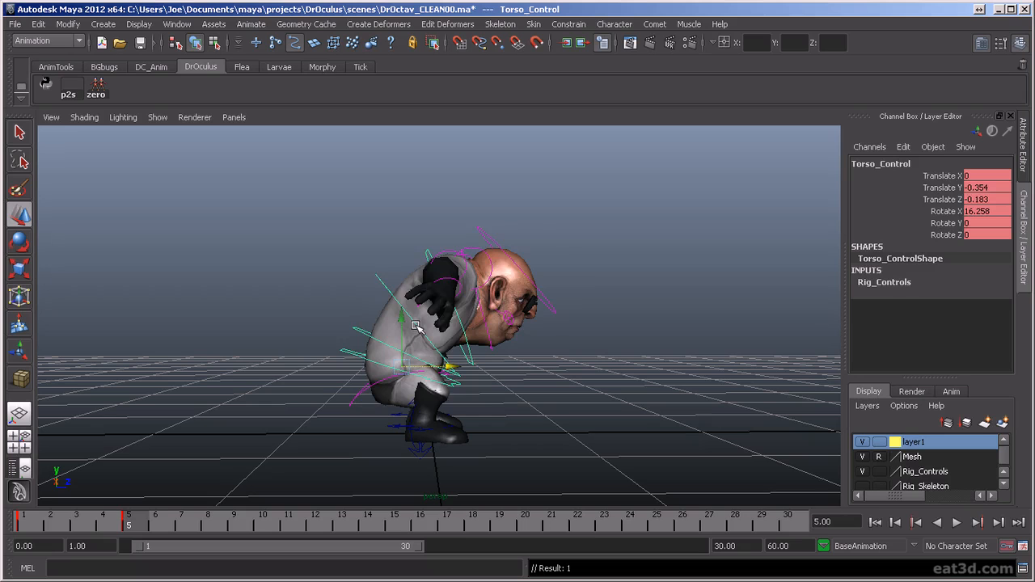
key(comma)
key(period)
key(comma)
key(period)
key(comma)
key(period)
key(comma)
key(period)
- Move the torso control farther forward to -0.14 in Translate Z and check the keyed poses again
drag(444, 368, 376, 434)
key(period)
key(period)
key(period)
key(period)
key(period)
key(period)
key(period)
key(period)
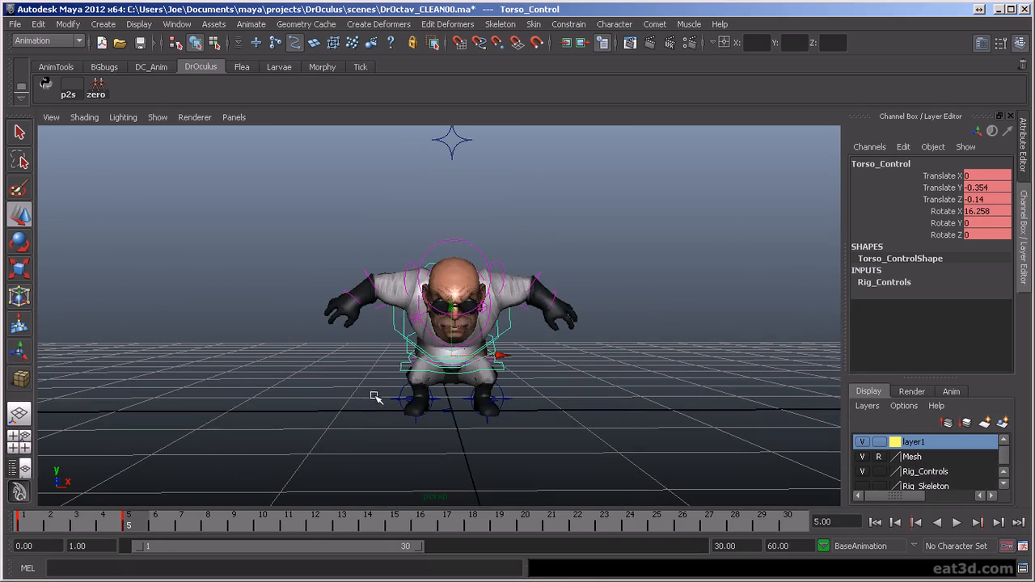
- Review the motion from the frame 1 starting pose through the crouch, stopping at frame 9
alt+middle_drag(490, 309, 482, 369)
alt+drag(482, 369, 487, 340)
mouse_move(515, 401)
alt+middle_down()
mouse_move(522, 382)
mouse_move(527, 413)
alt+middle_up()
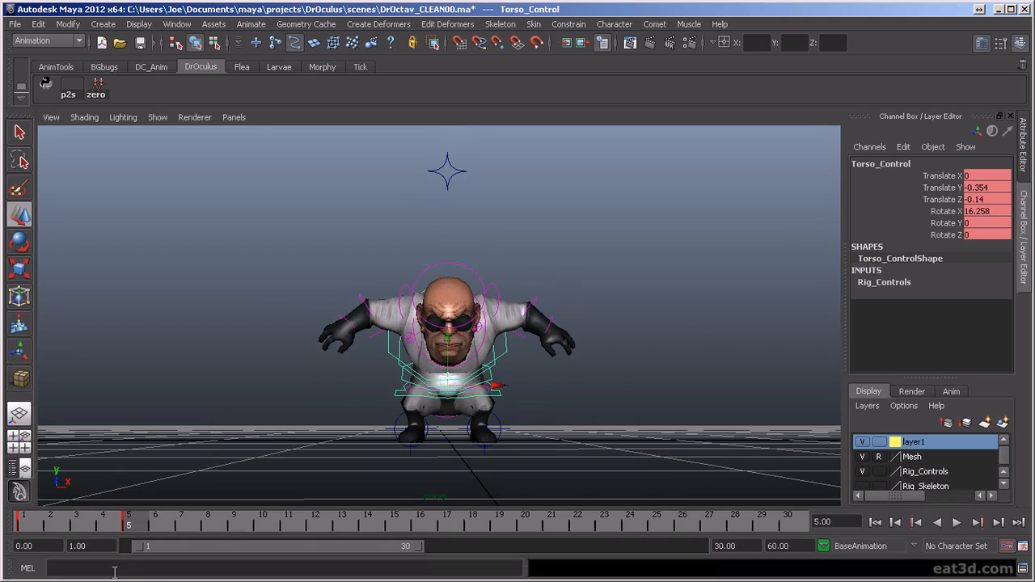
key(alt+v)
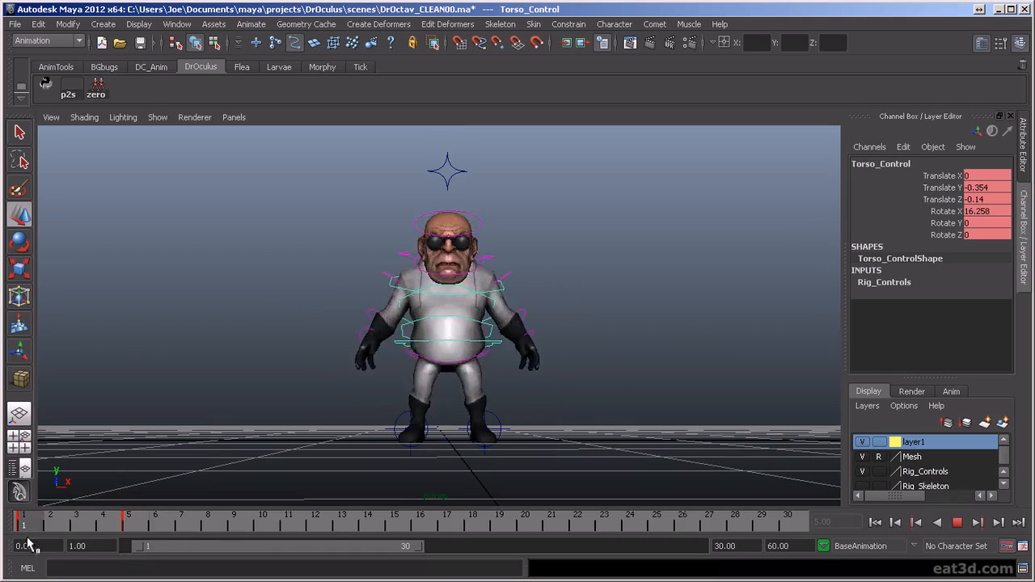
key(alt+v)
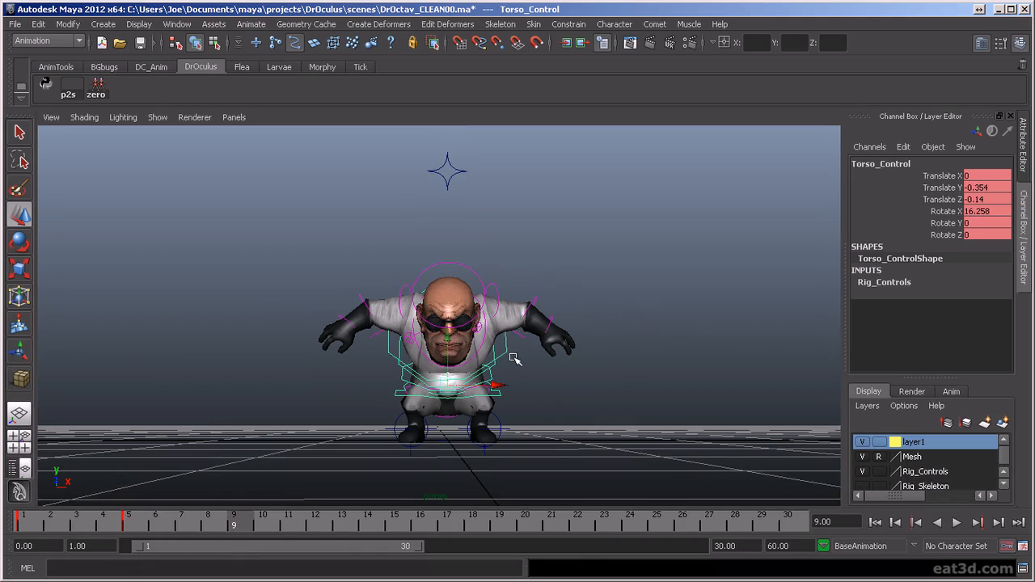
alt+drag(566, 284, 509, 291)
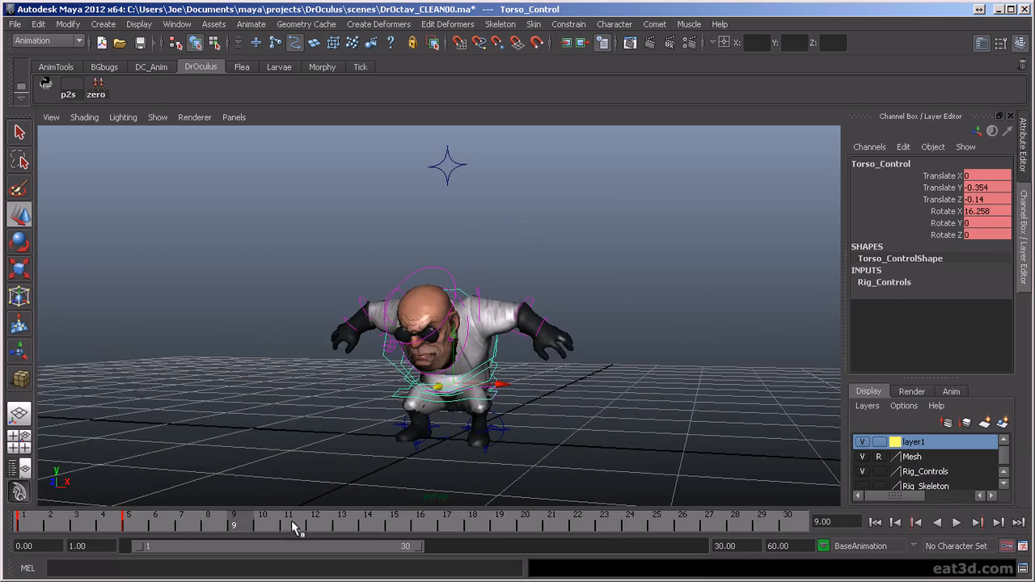
- Adjust the rotation of the left wrist control at frame 9 and key it
alt+drag(588, 363, 394, 368)
scroll(392, 355, up, 2)
click(390, 341)
click(437, 331)
key(e)
key(ctrl+z)
drag(480, 279, 495, 308)
key(ctrl+z)
click(443, 333)
alt+drag(492, 312, 296, 353)
drag(303, 267, 326, 281)
key(s)
- Rotate the right wrist control at frame 9 to 28.942, -39.992, -48.045 in X, Y and Z
alt+drag(456, 300, 384, 323)
click(564, 317)
alt+drag(636, 319, 429, 333)
drag(459, 418, 491, 417)
drag(443, 343, 473, 362)
alt+drag(534, 370, 375, 335)
drag(296, 275, 501, 404)
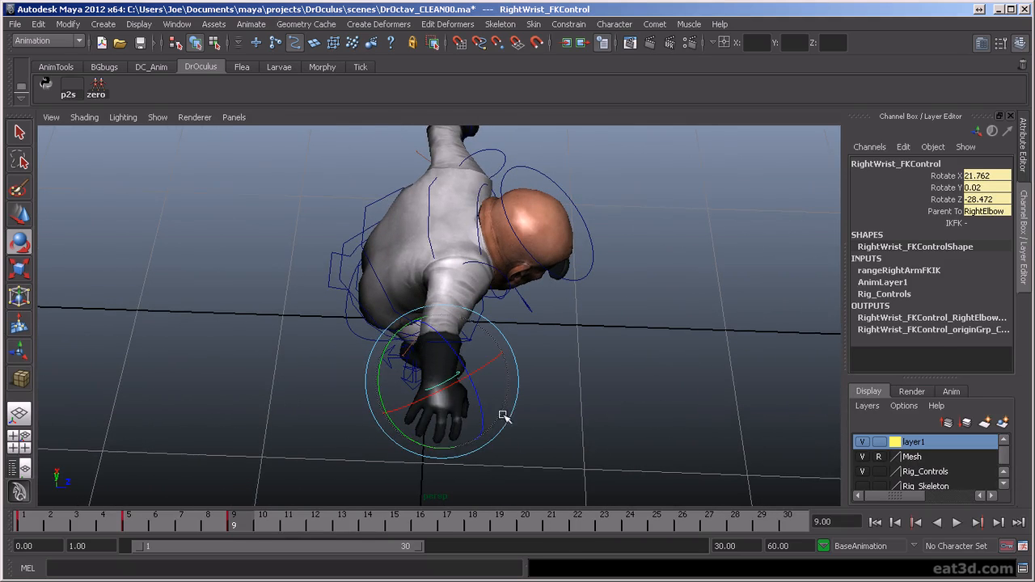
drag(435, 446, 499, 456)
alt+middle_drag(596, 435, 535, 381)
alt+right_drag(535, 381, 527, 431)
alt+drag(527, 432, 515, 411)
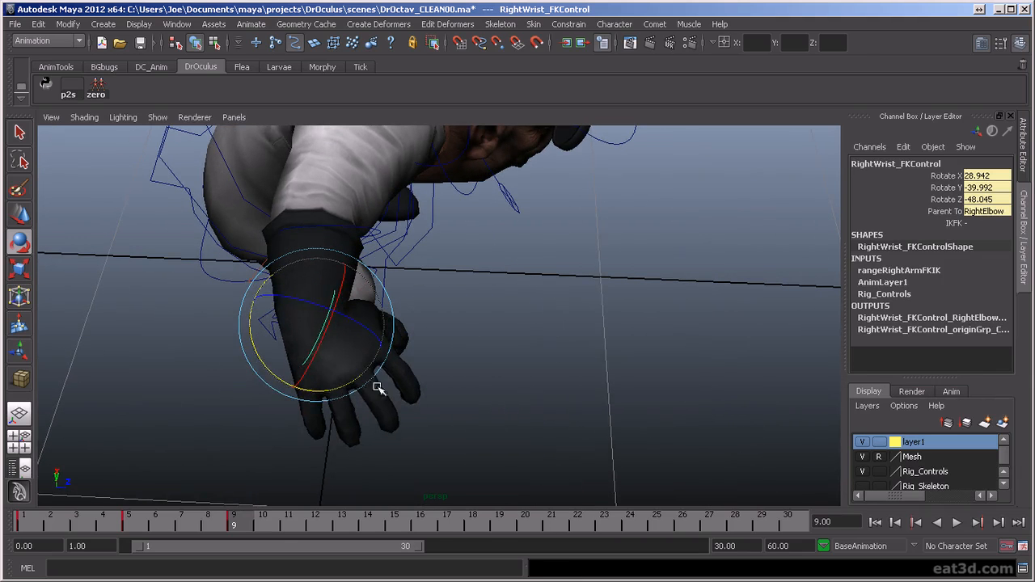
- Rotate the right wrist control further at frame 9 and compare the change from several angles
drag(342, 384, 198, 370)
mouse_move(548, 302)
alt+mouse_down()
mouse_move(402, 289)
mouse_move(557, 298)
alt+mouse_up()
key(shift+z)
key(z)
drag(367, 394, 455, 302)
drag(389, 175, 414, 198)
alt+drag(596, 289, 267, 300)
- Rotate the left wrist control to -48.433 in Rotate X at frame 9 and check the motion from the front
click(714, 238)
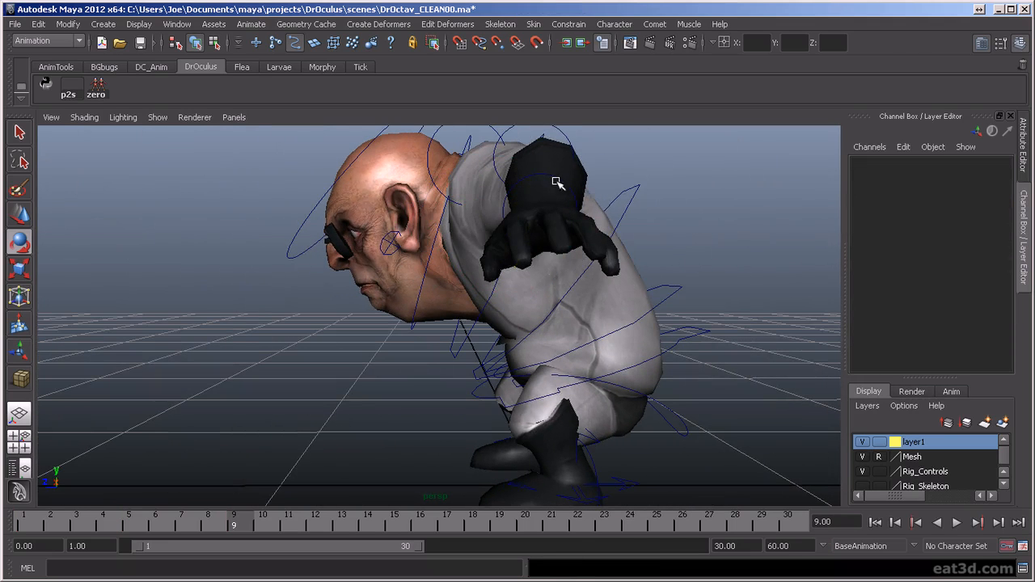
click(566, 171)
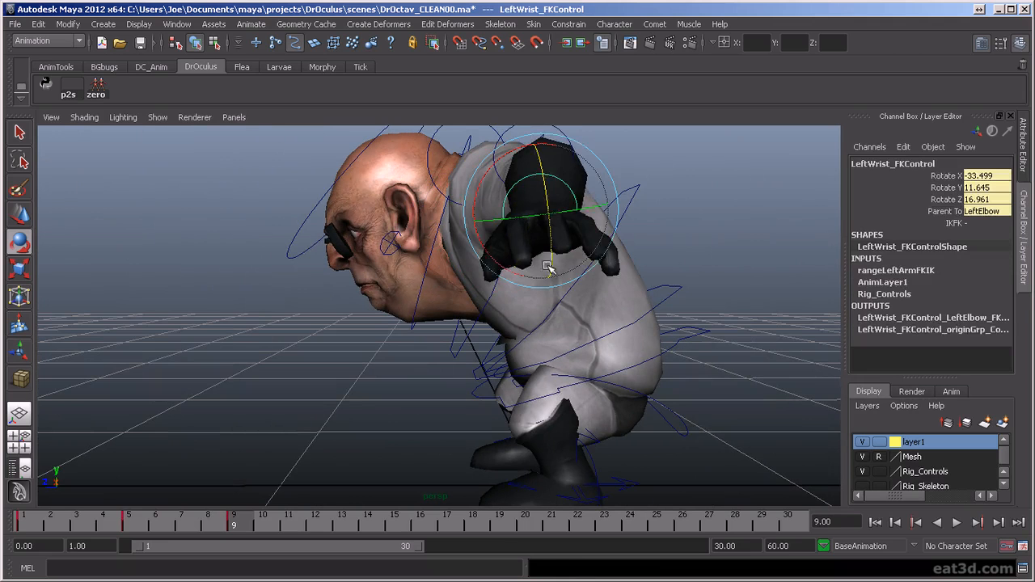
drag(491, 249, 691, 421)
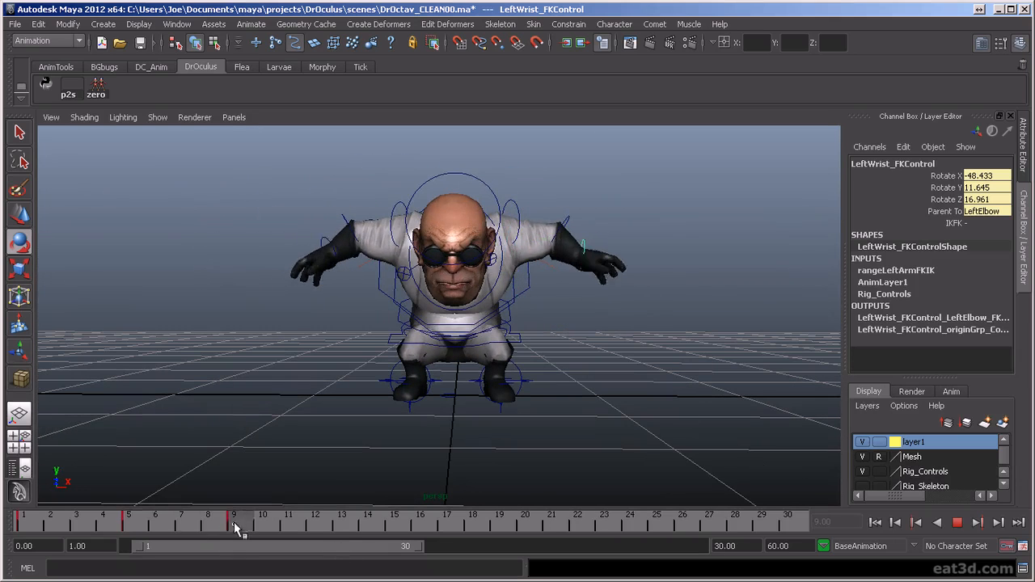
key(alt+v)
key(alt+v)
- Select all rig controls and copy the frame 1 standing pose to frame 9 as a key
drag(241, 156, 651, 415)
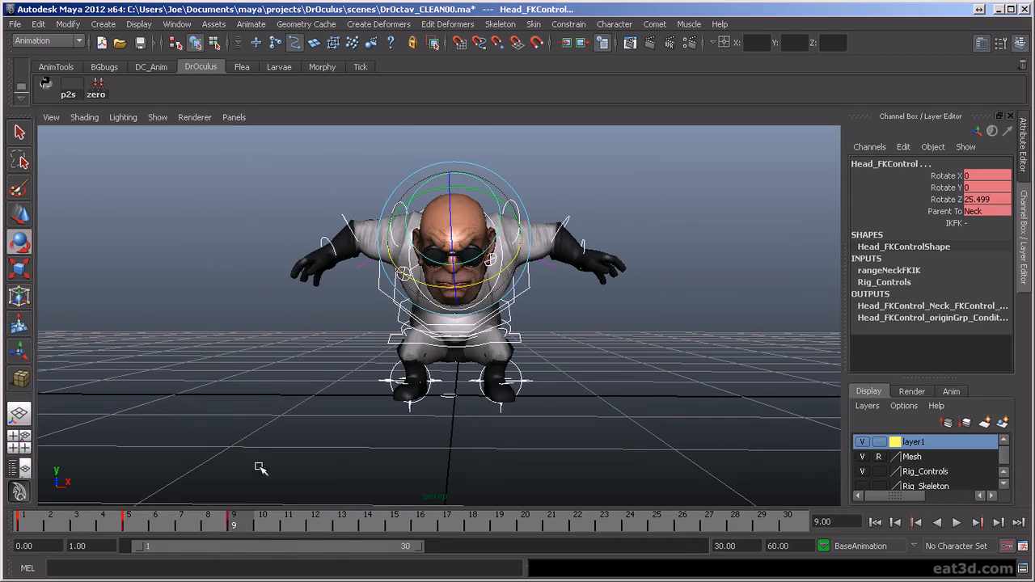
key(alt+v)
key(alt+v)
key(alt+v)
key(alt+v)
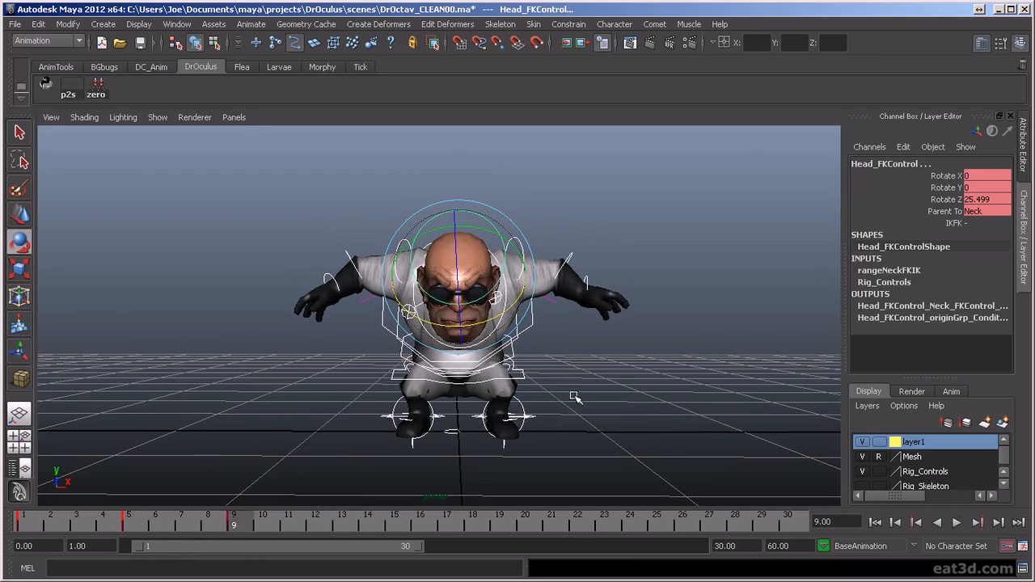
click(20, 522)
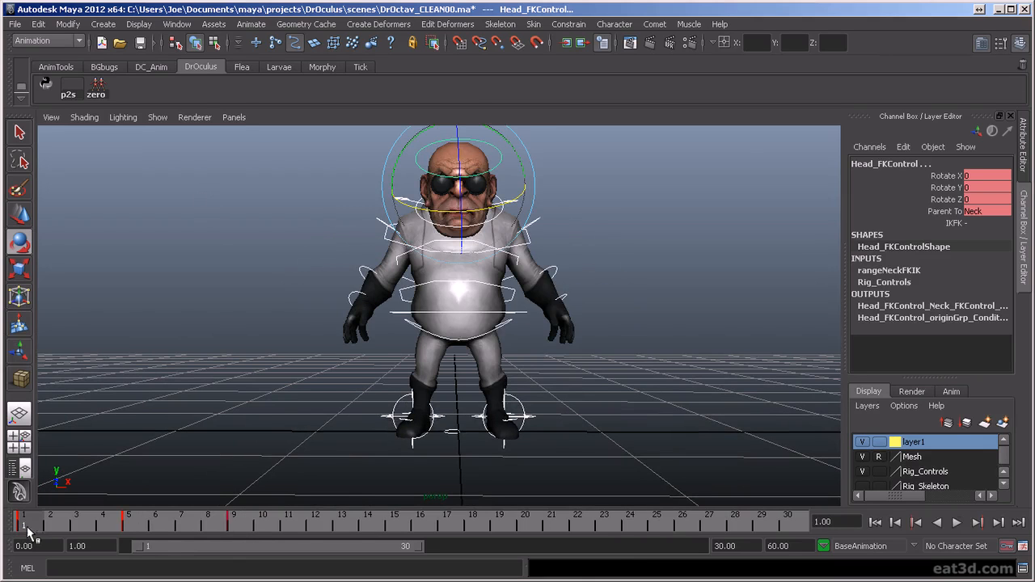
drag(28, 529, 63, 525)
mouse_move(239, 530)
mouse_down()
mouse_move(124, 532)
mouse_move(223, 534)
mouse_up()
- Examine how the character rises from the crouch at frame 5 to the standing pose at frame 9
alt+right_drag(538, 414, 563, 371)
alt+middle_drag(563, 370, 567, 409)
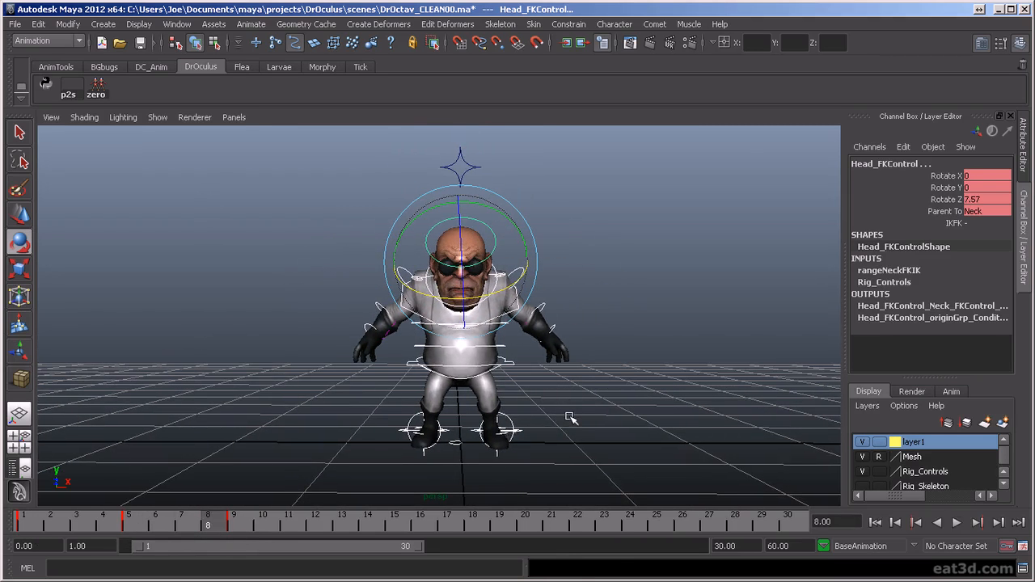
alt+drag(507, 401, 446, 413)
scroll(532, 435, up, 2)
scroll(535, 433, down, 2)
mouse_move(534, 432)
alt+mouse_down()
mouse_move(479, 443)
mouse_move(540, 431)
alt+mouse_up()
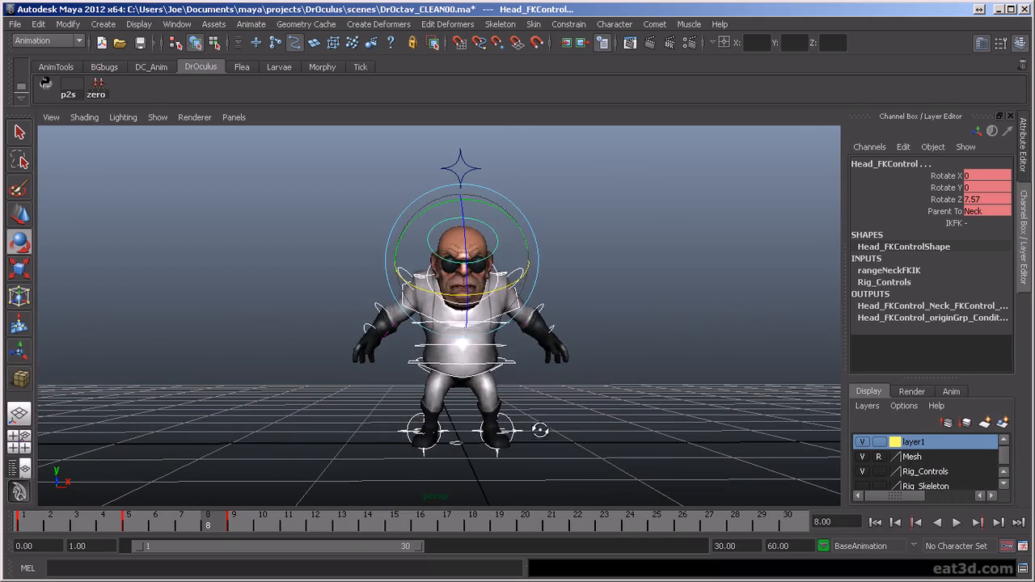
key(alt+v)
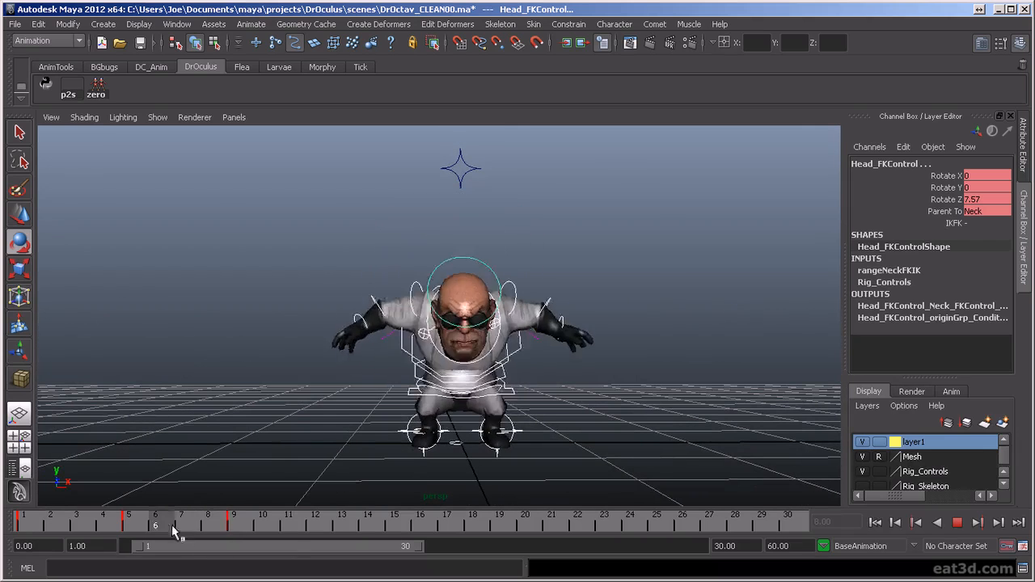
drag(241, 525, 237, 525)
alt+drag(580, 438, 815, 351)
alt+drag(296, 409, 593, 411)
scroll(616, 420, up, 3)
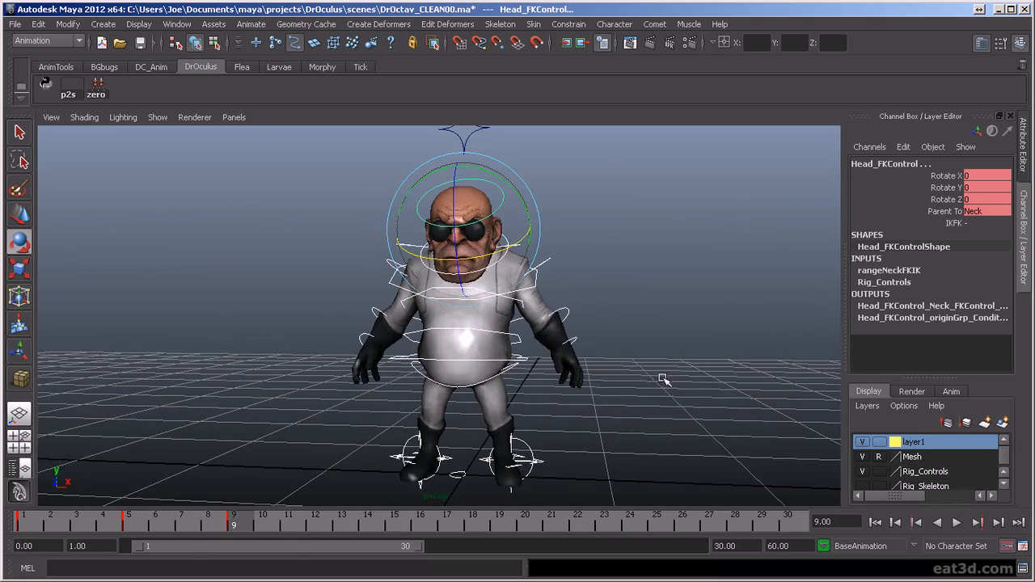
alt+middle_drag(663, 378, 635, 379)
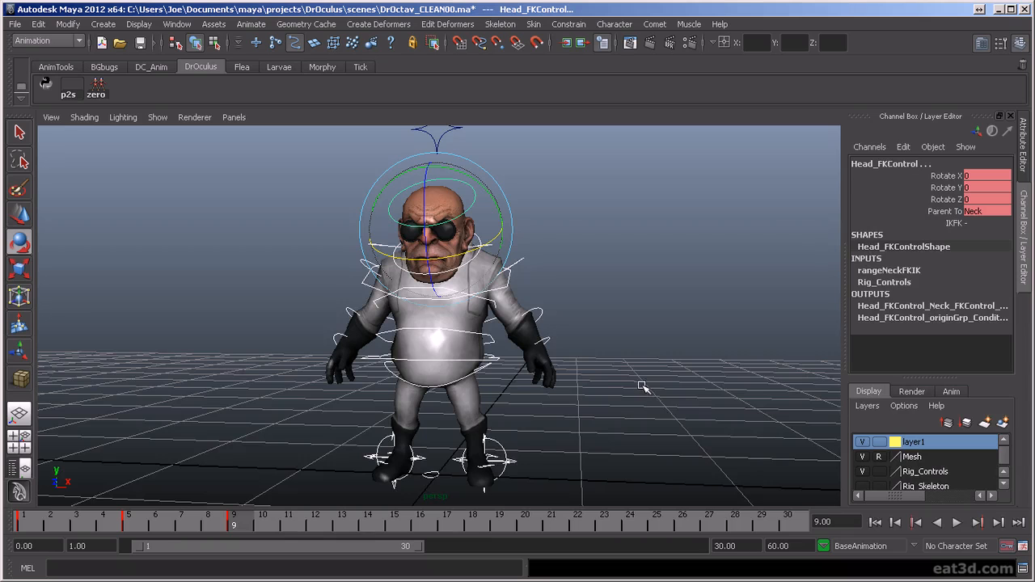
alt+drag(610, 396, 597, 399)
scroll(611, 397, down, 2)
click(601, 397)
- Select all rig controls and step through the keyed poses at frames 1, 5 and 9, stopping at the frame 3 in-between
drag(289, 144, 635, 455)
click(37, 520)
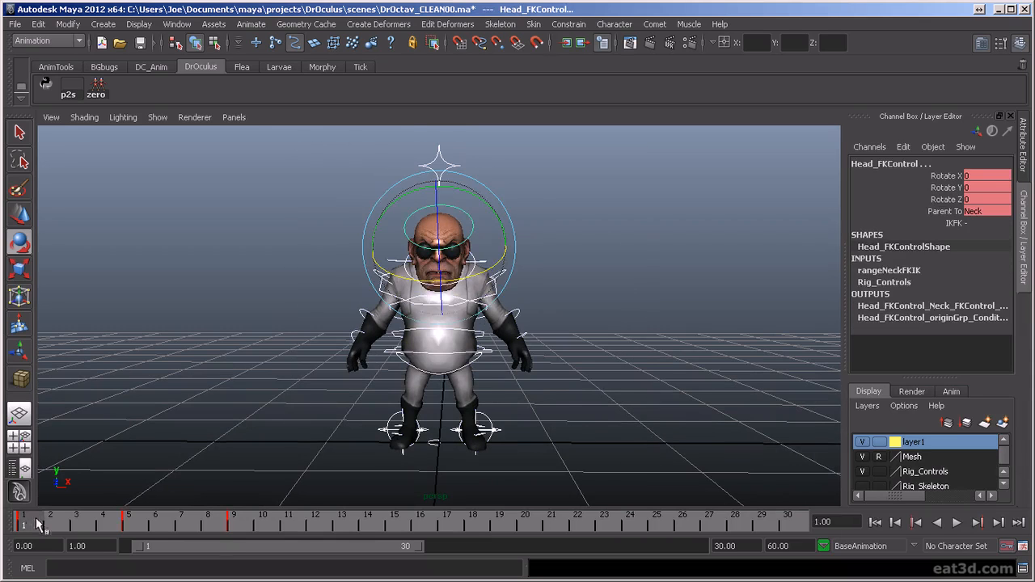
click(131, 524)
click(242, 523)
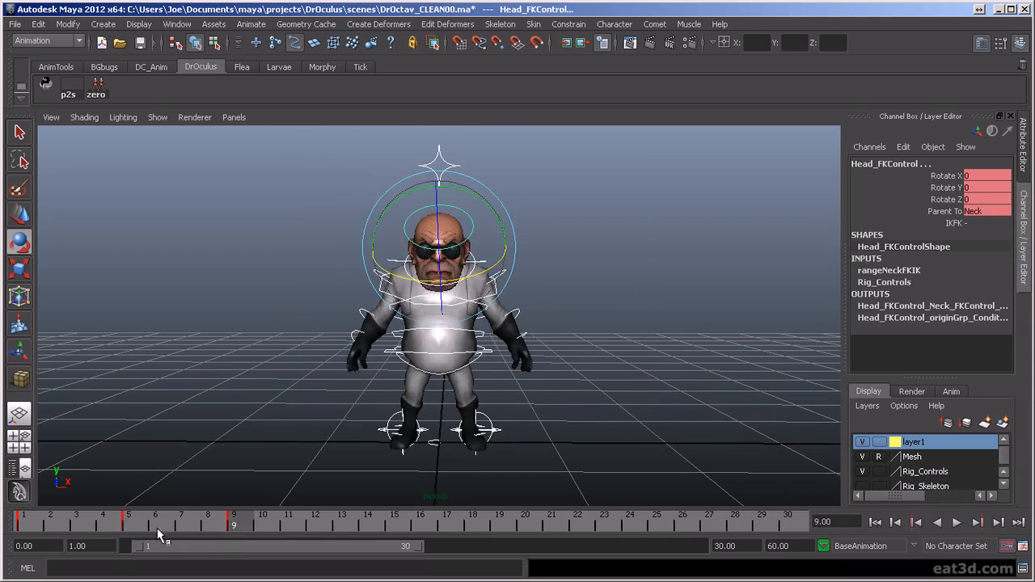
click(138, 521)
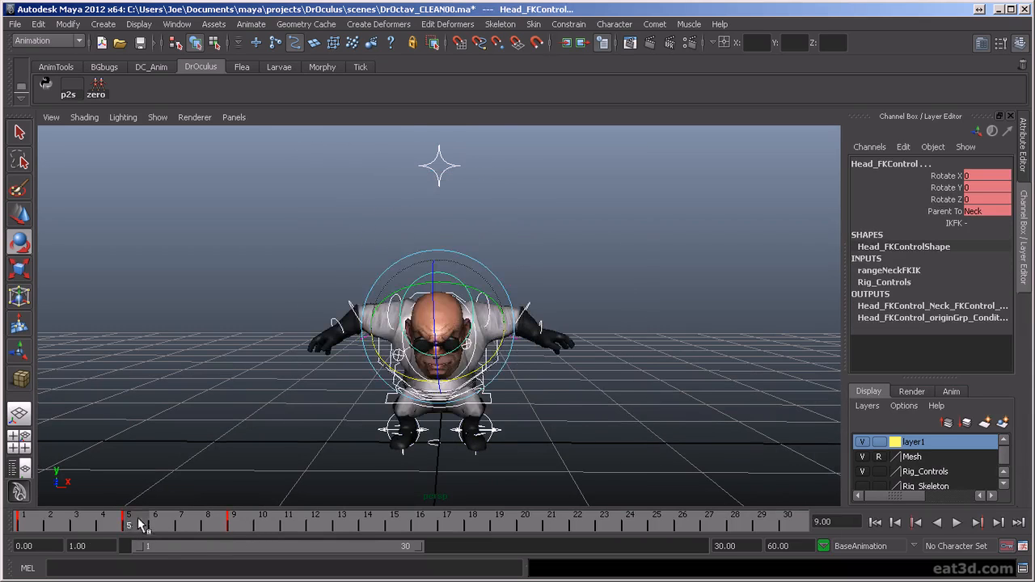
drag(30, 529, 76, 525)
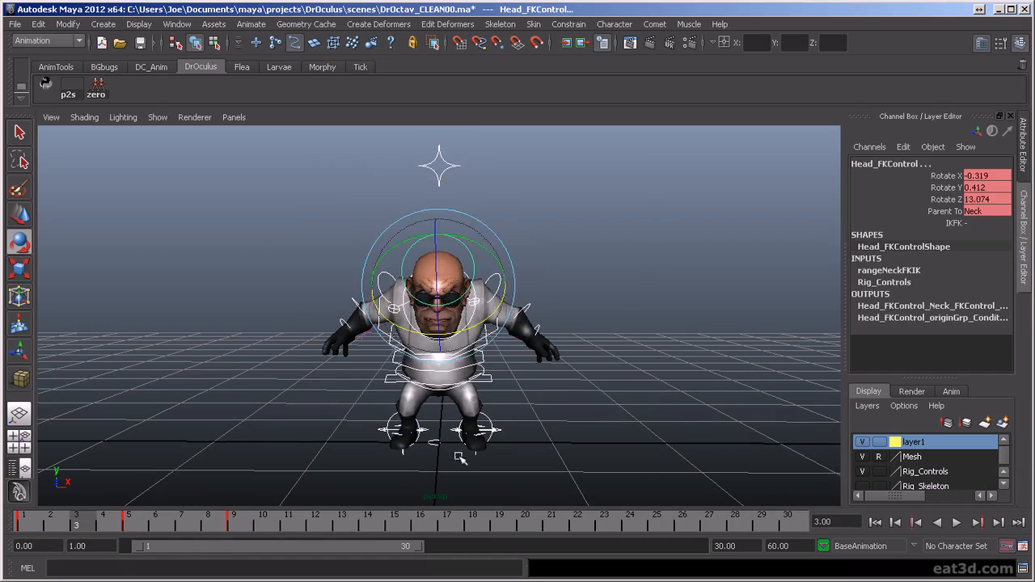
- Key only the left elbow control at frame 3, check frame 6 and clear the selection
click(516, 349)
click(524, 316)
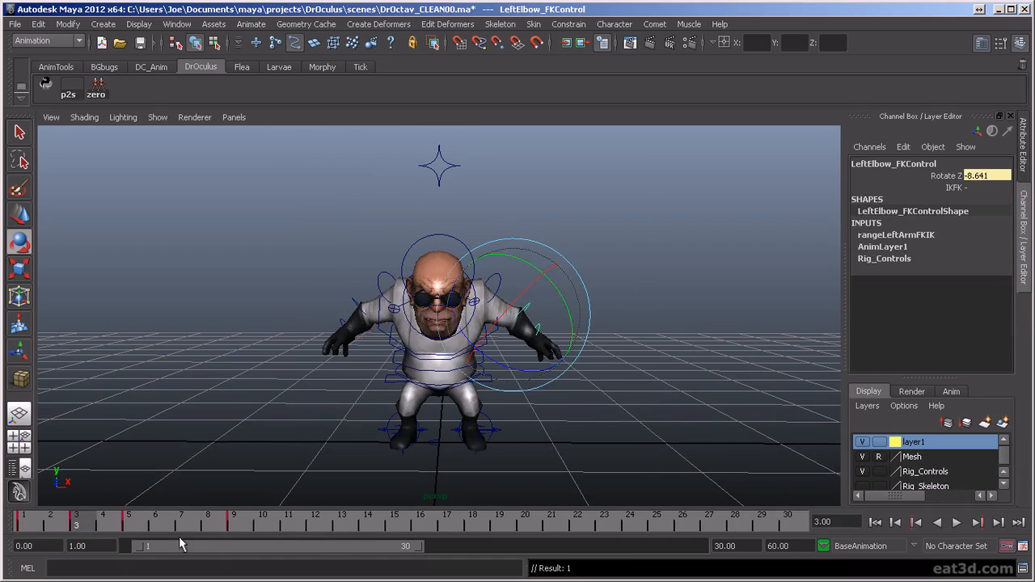
click(155, 522)
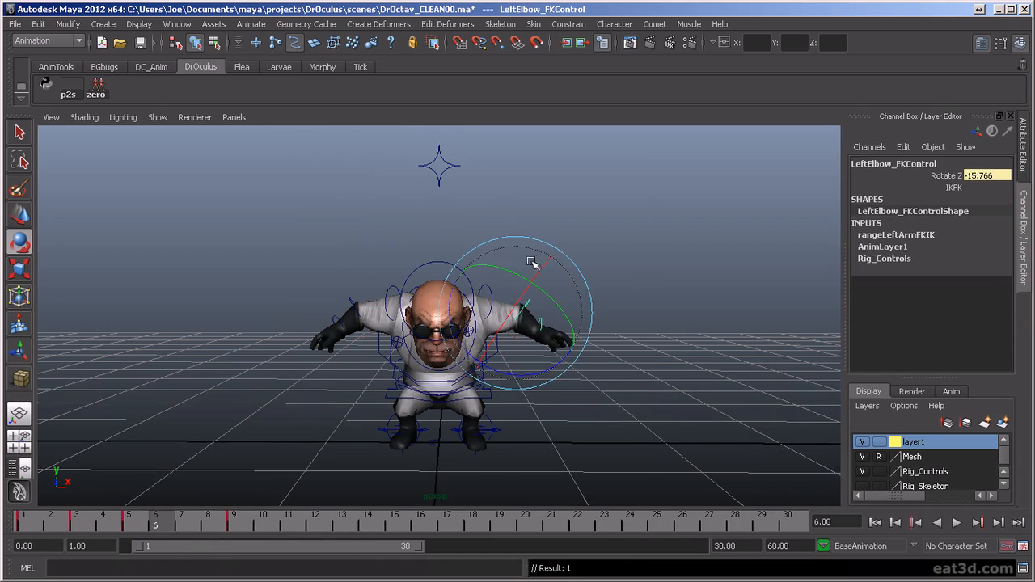
click(381, 366)
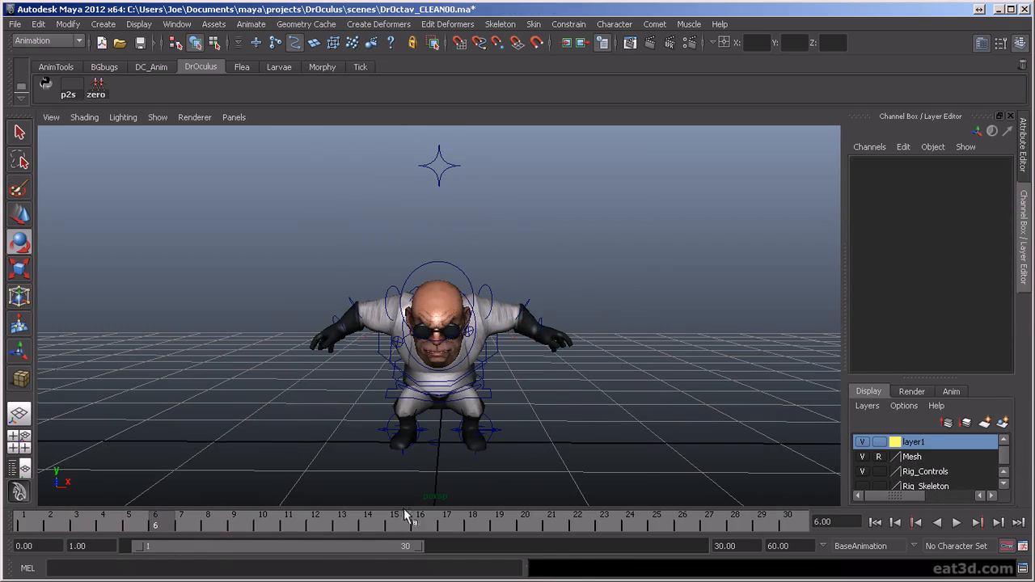
- Undo the left elbow key at frame 3 and return to the full control selection
key(ctrl+z)
key(ctrl+z)
key(ctrl+z)
key(ctrl+z)
key(ctrl+z)
key(alt+v)
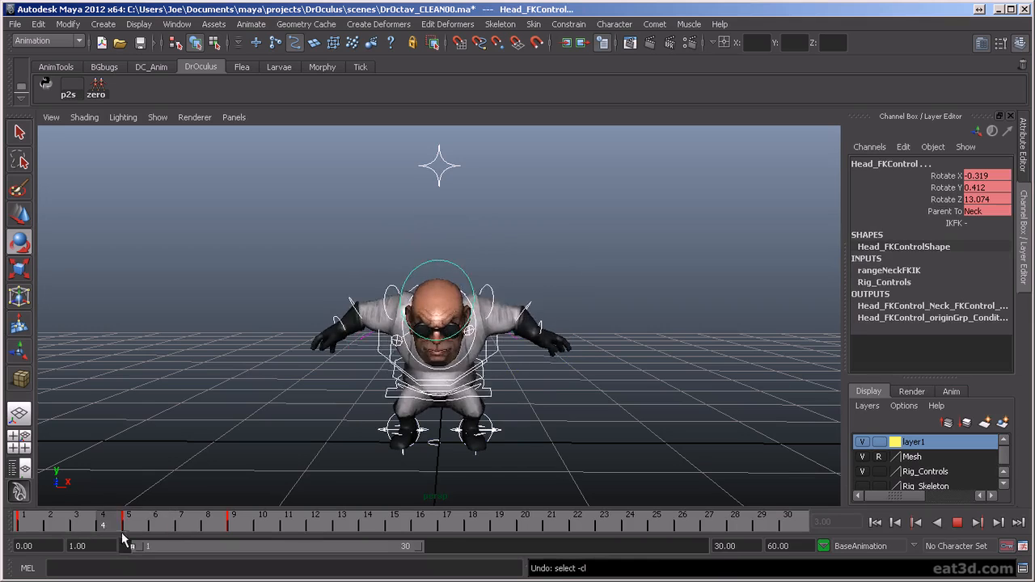
key(alt+v)
key(ctrl+z)
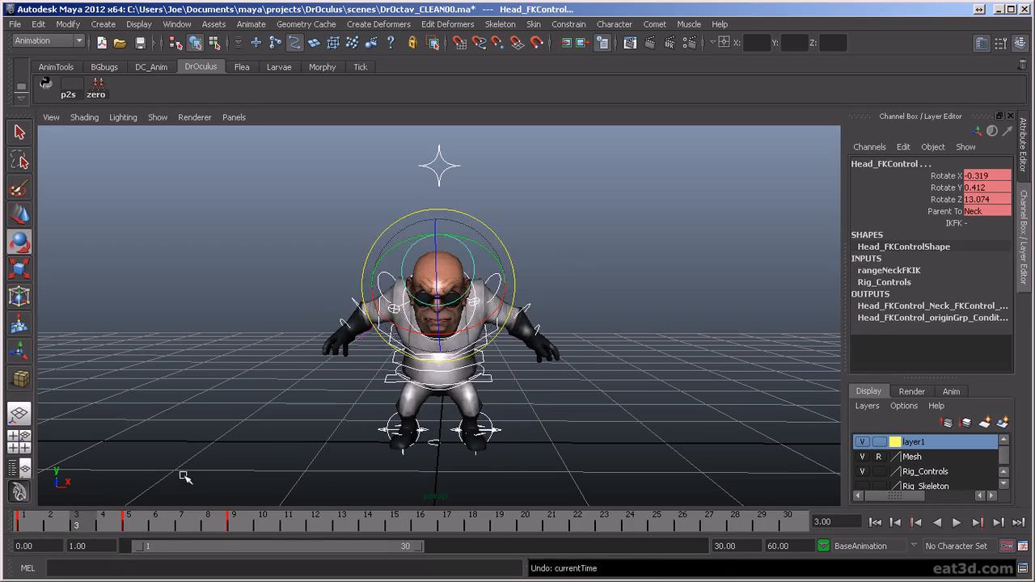
- Clear the selection and compare the frame 3 in-between with the starting pose at frame 1
click(223, 350)
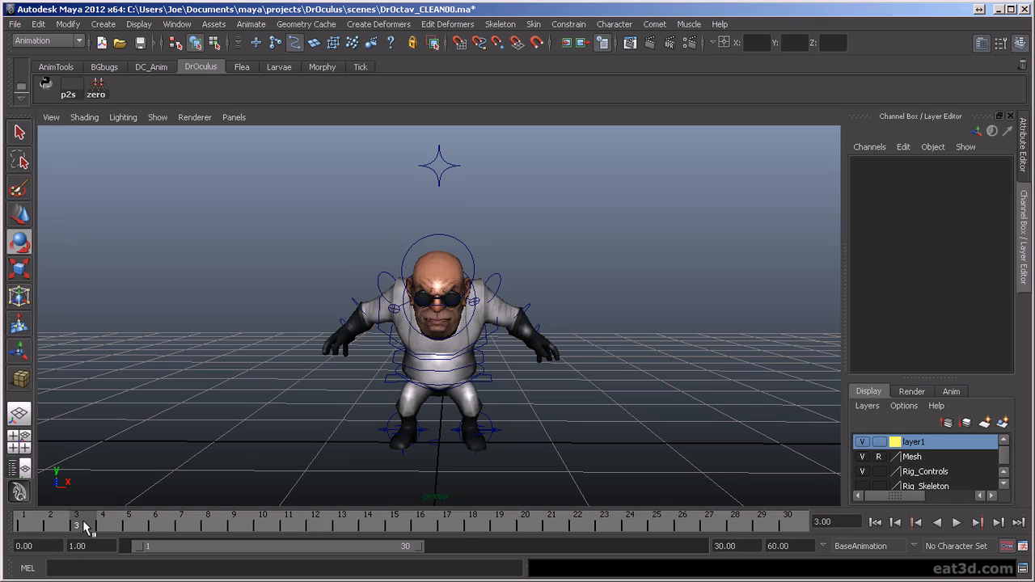
click(25, 525)
key(alt+v)
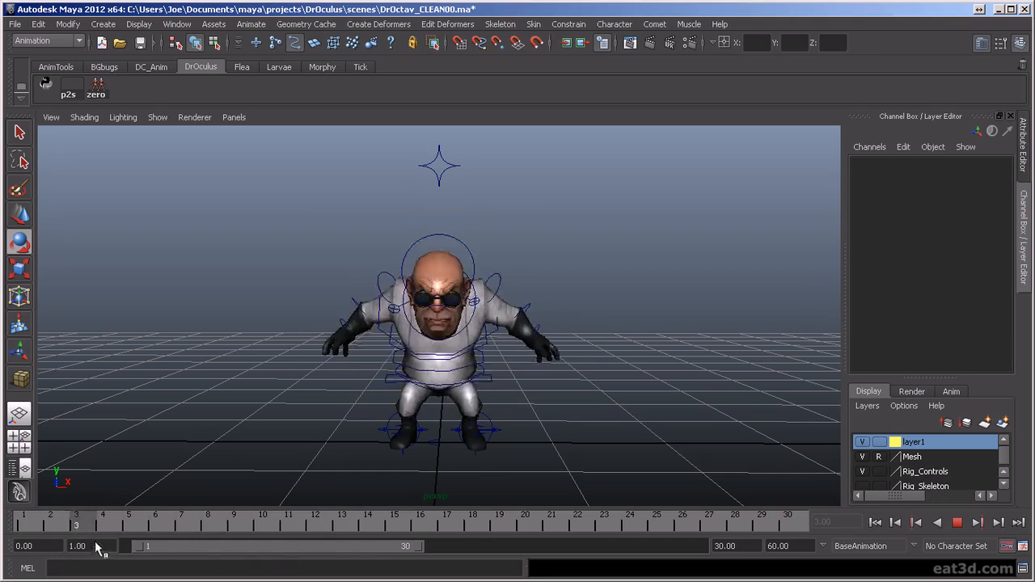
key(alt+v)
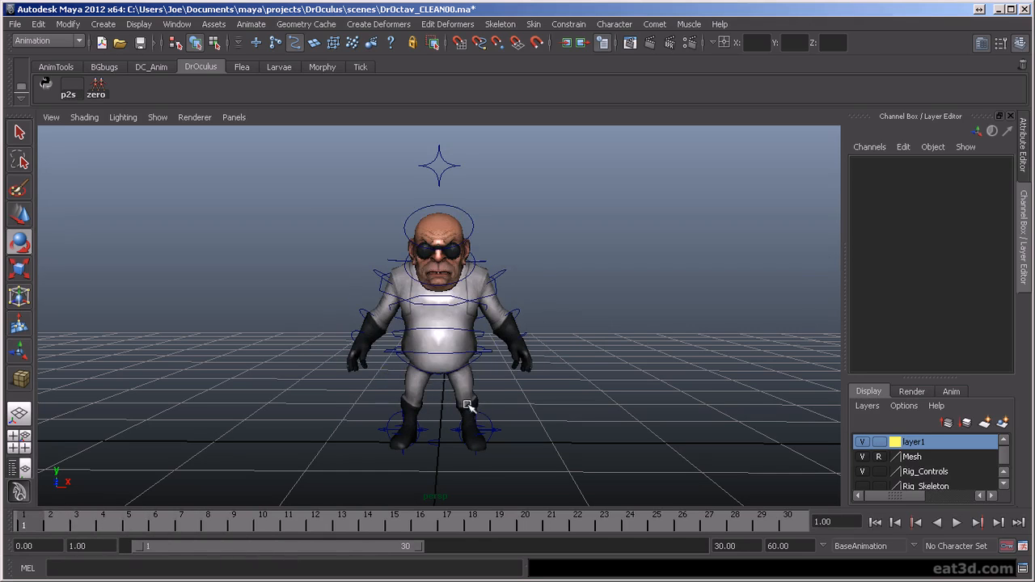
alt+middle_drag(492, 390, 540, 385)
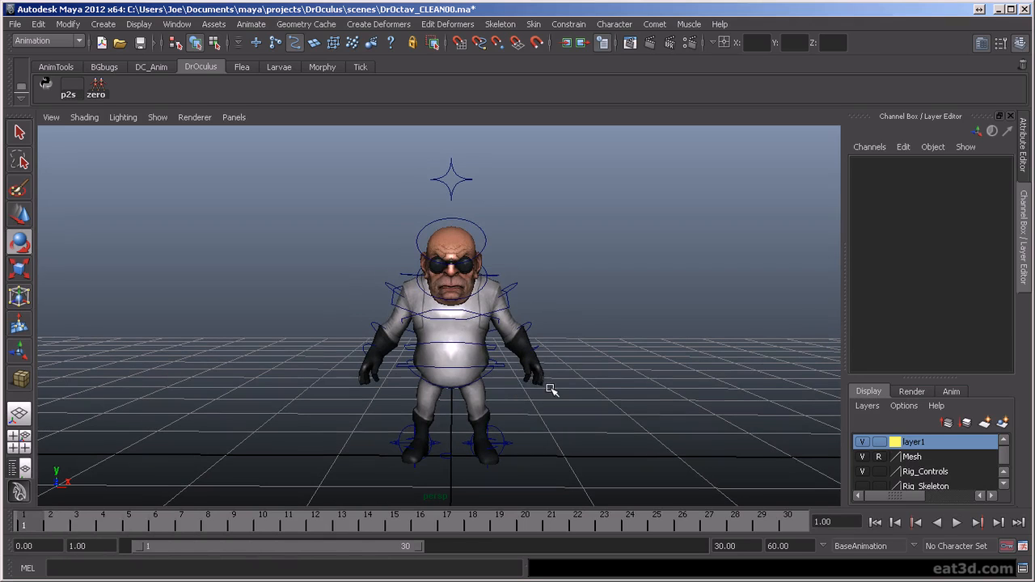
- Shift the torso control sideways to 0.116 in Translate X at frame 9 and key it
key(alt+v)
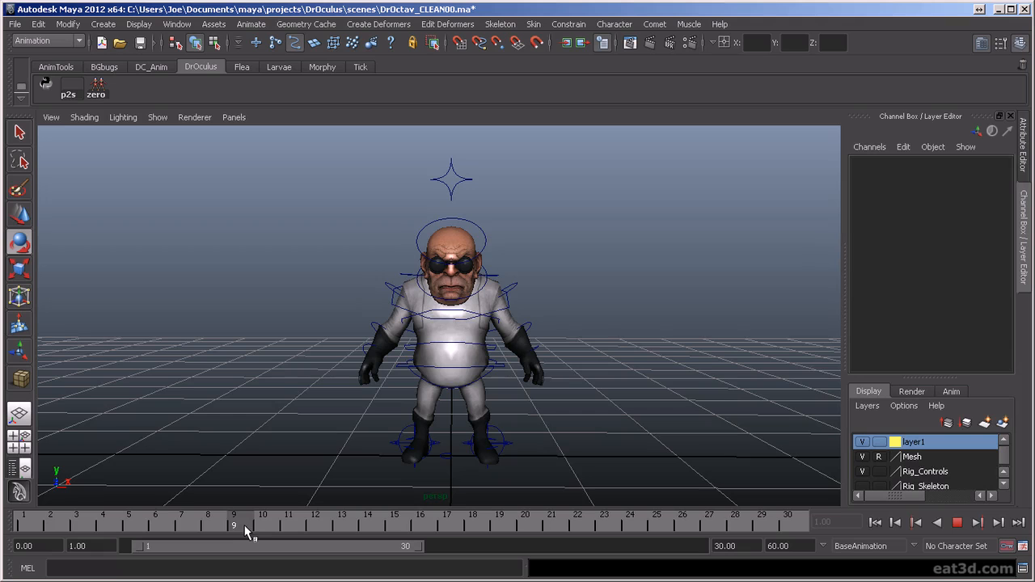
key(alt+v)
click(403, 369)
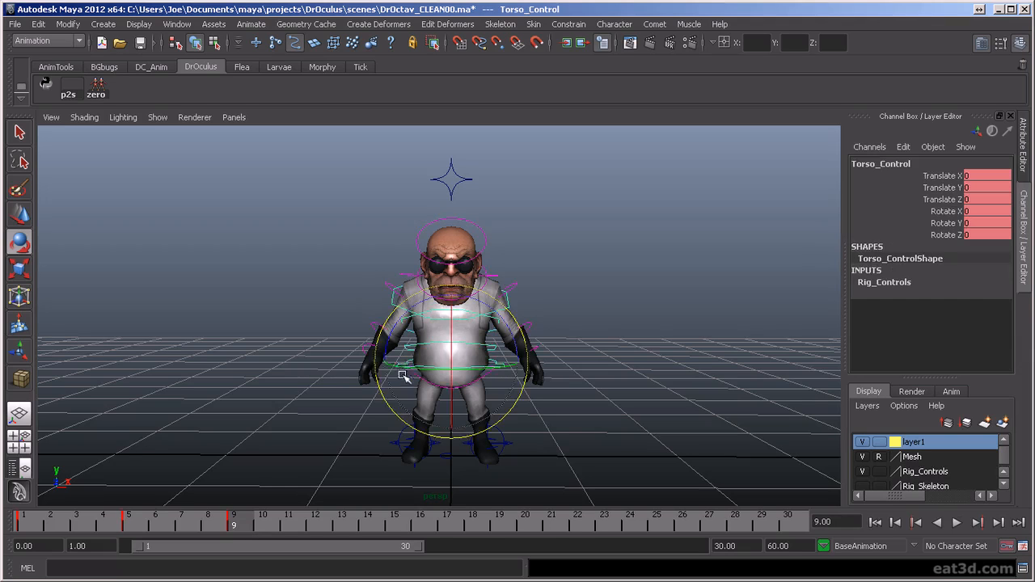
key(w)
drag(498, 361, 513, 359)
key(s)
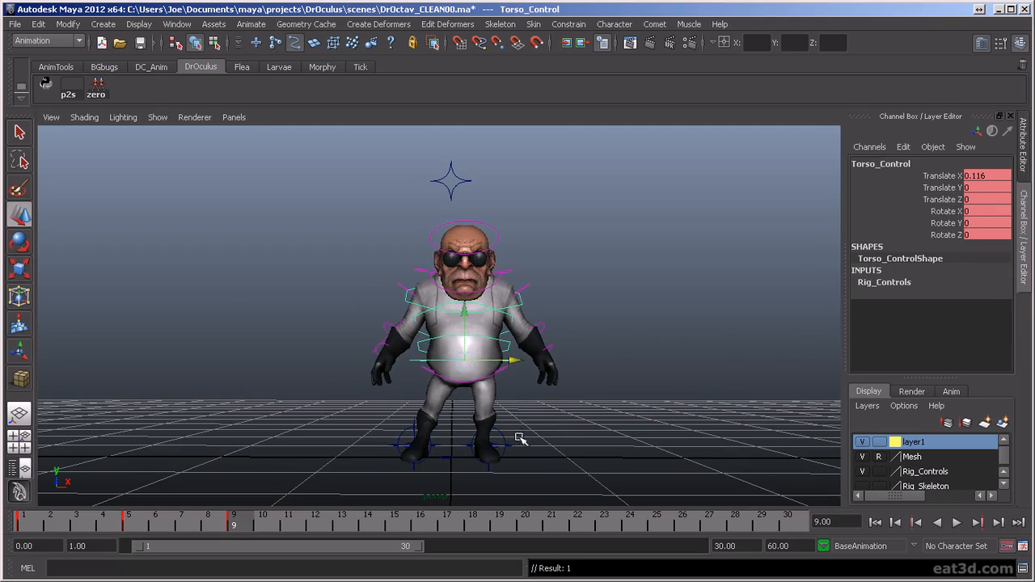
- Select the right leg's IK foot control and switch the leg from IK to FK at frame 9
alt+drag(526, 445, 421, 411)
click(464, 386)
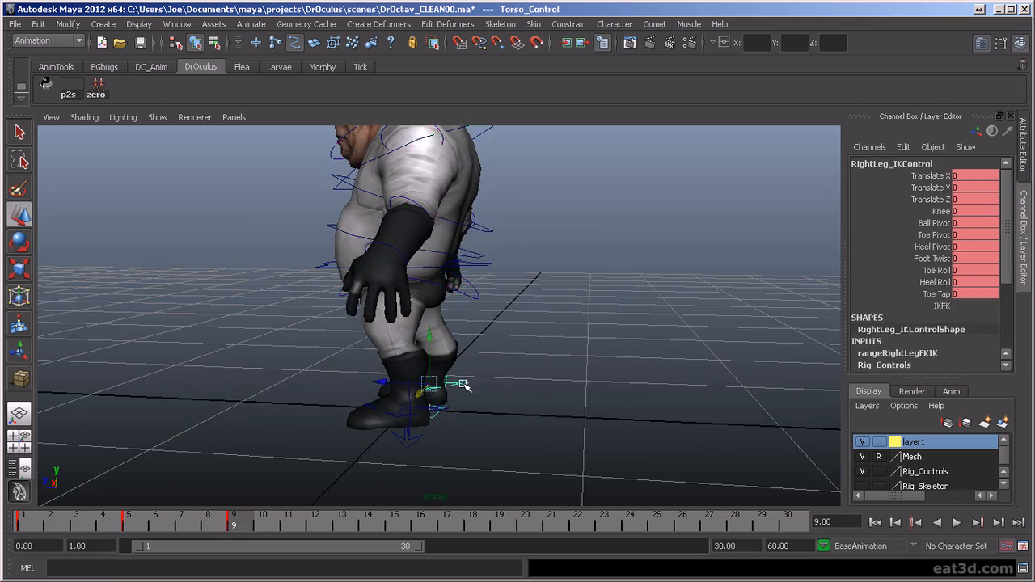
alt+drag(323, 388, 606, 383)
click(968, 307)
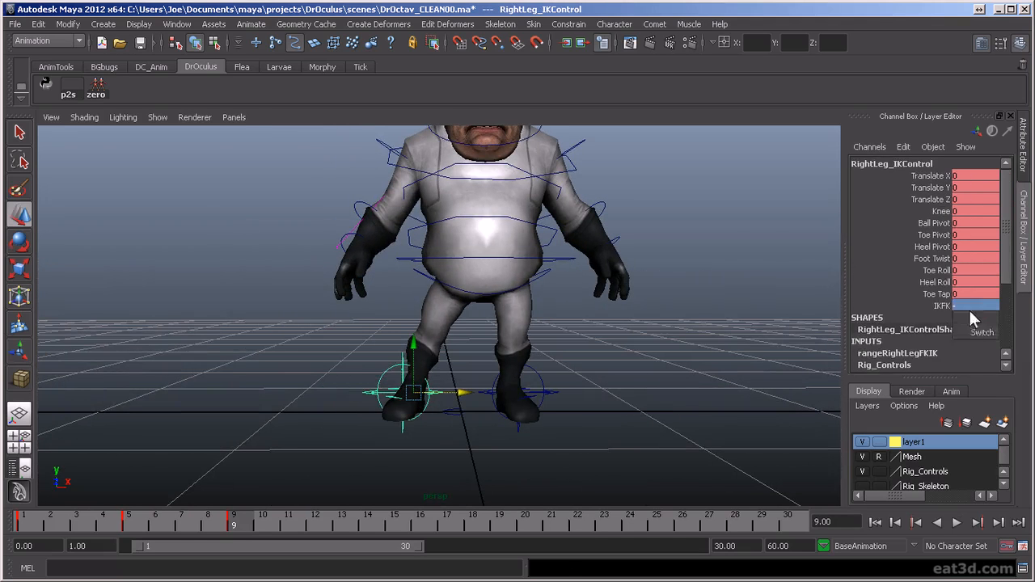
click(979, 332)
alt+drag(403, 364, 552, 371)
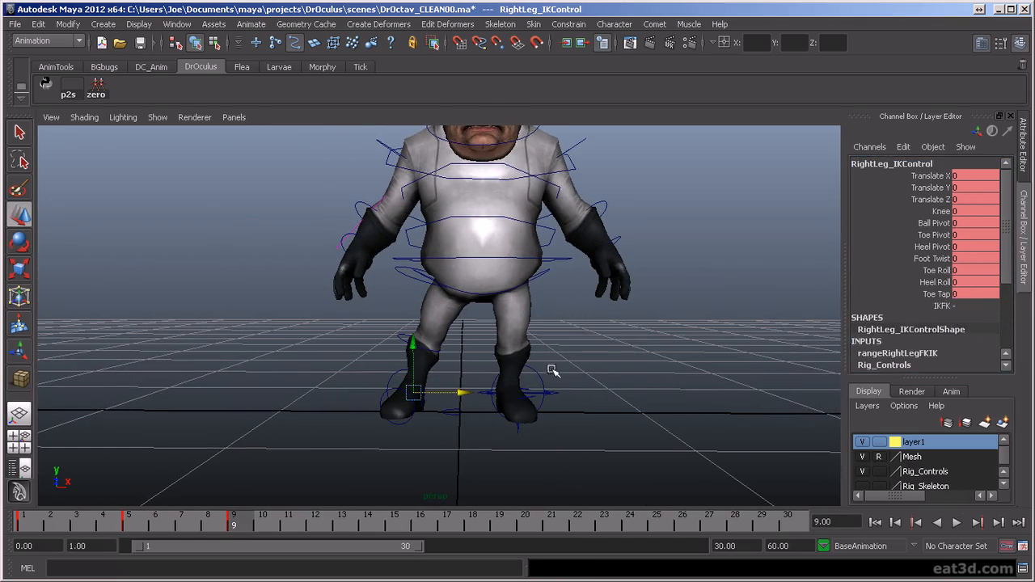
- Switch the right leg to FK, select its ankle FK control, and switch the leg back to IK
click(964, 307)
click(974, 332)
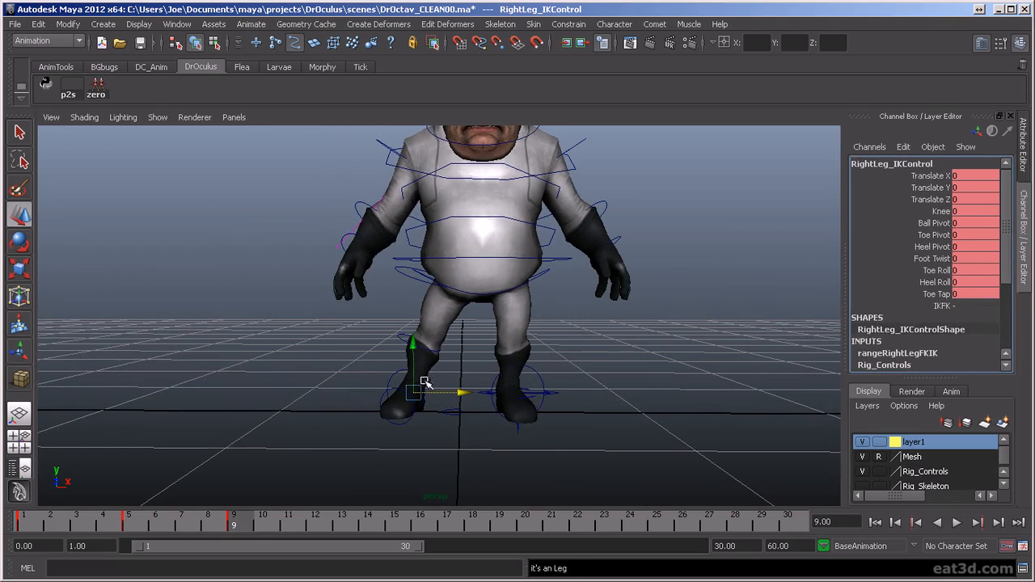
alt+drag(483, 380, 388, 434)
click(388, 434)
click(387, 434)
key(e)
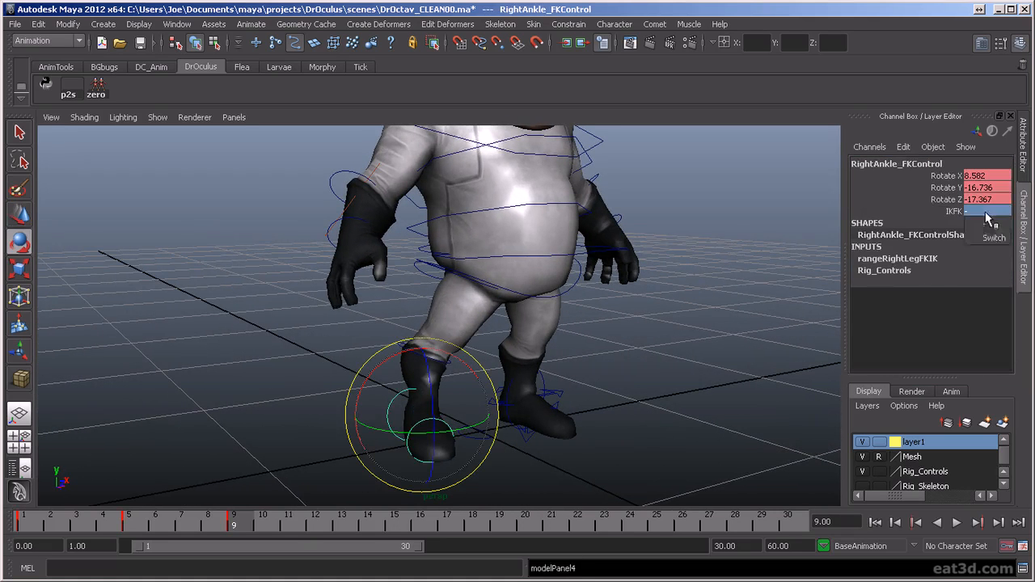
click(423, 366)
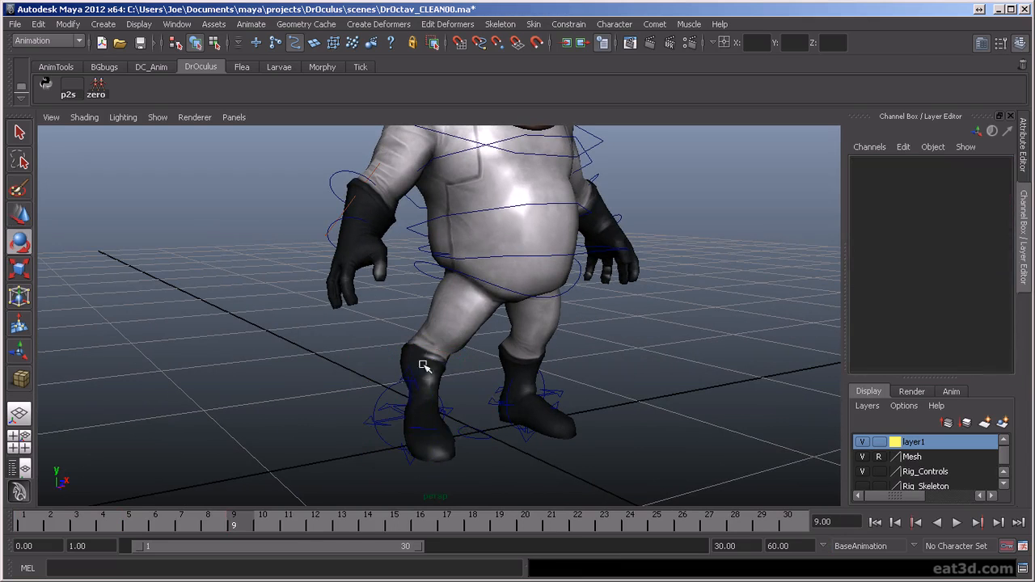
- Lift and bend the right leg to Translate X 0.136, Y 0.28, Z 0.233 and Knee 1.058 on its IK control
click(409, 372)
key(w)
drag(422, 371, 482, 376)
click(371, 407)
key(e)
drag(371, 407, 431, 438)
drag(477, 331, 607, 351)
click(568, 354)
key(w)
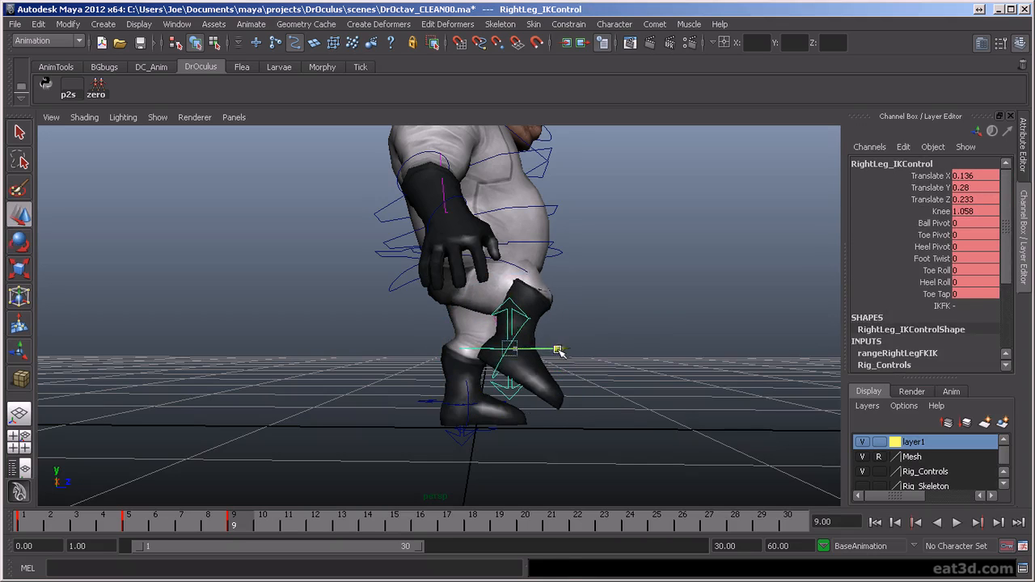
- Switch the raised right leg to FK at frame 9 and inspect its knee FK control
alt+drag(712, 362, 535, 371)
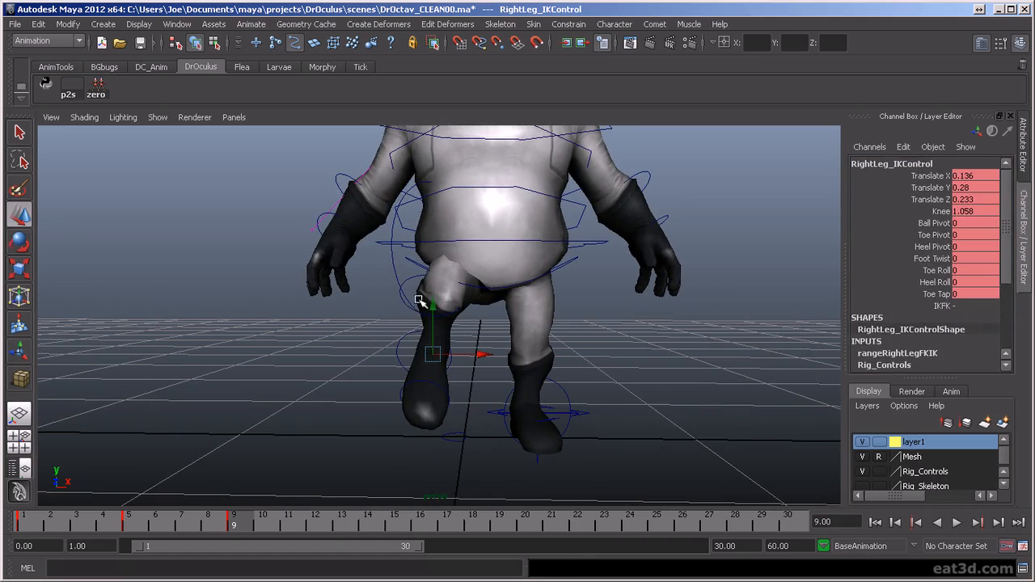
click(419, 300)
key(e)
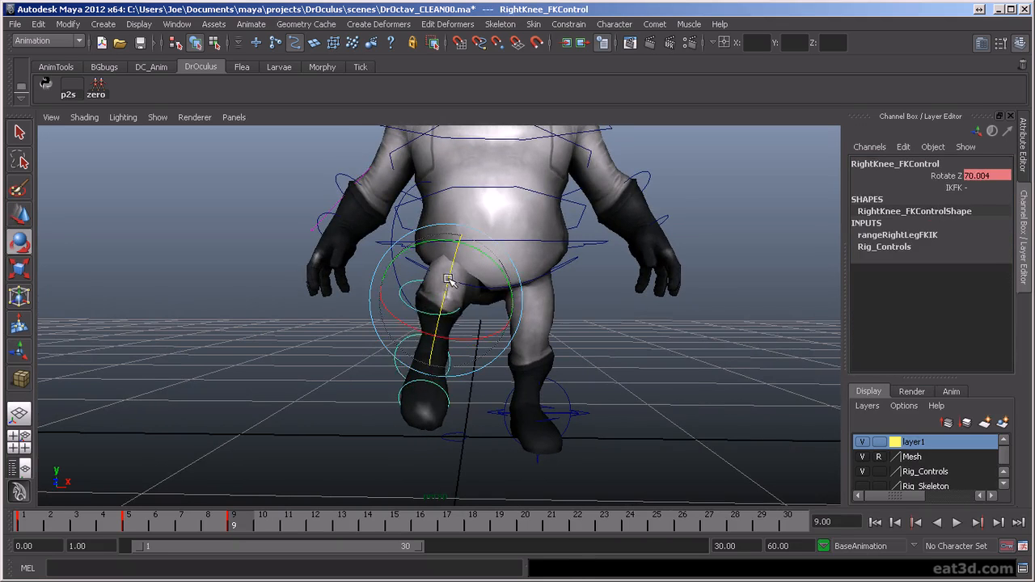
alt+drag(640, 411, 482, 405)
click(462, 423)
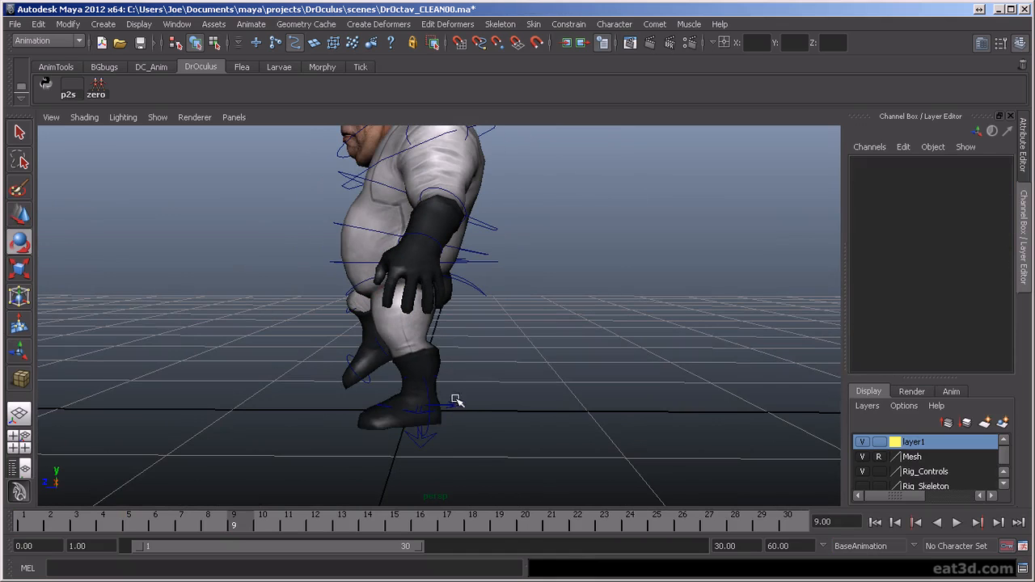
- Raise the left heel by setting Heel Roll to 4.6 on the left leg's IK control
click(456, 405)
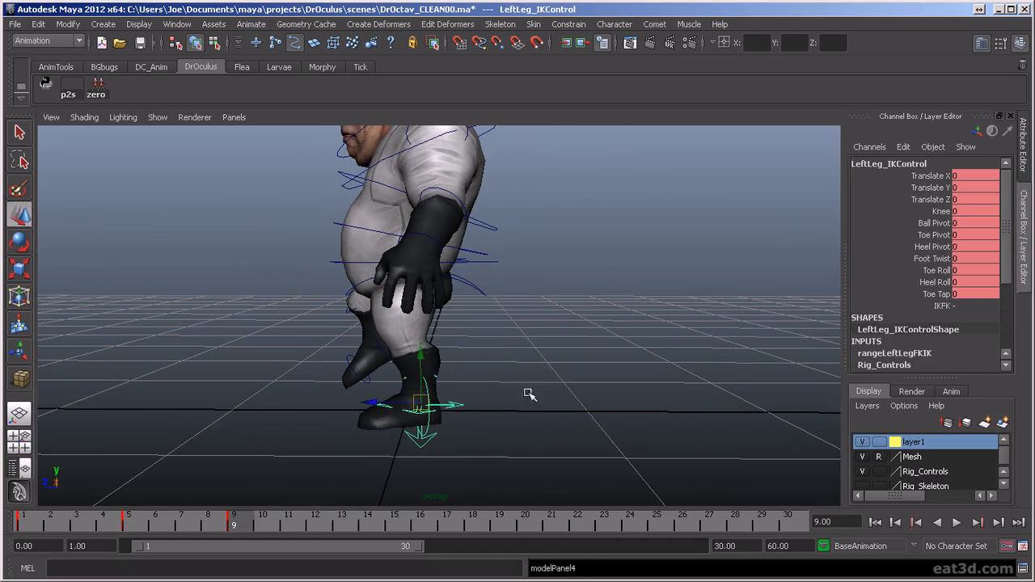
click(935, 282)
middle_drag(572, 339, 604, 341)
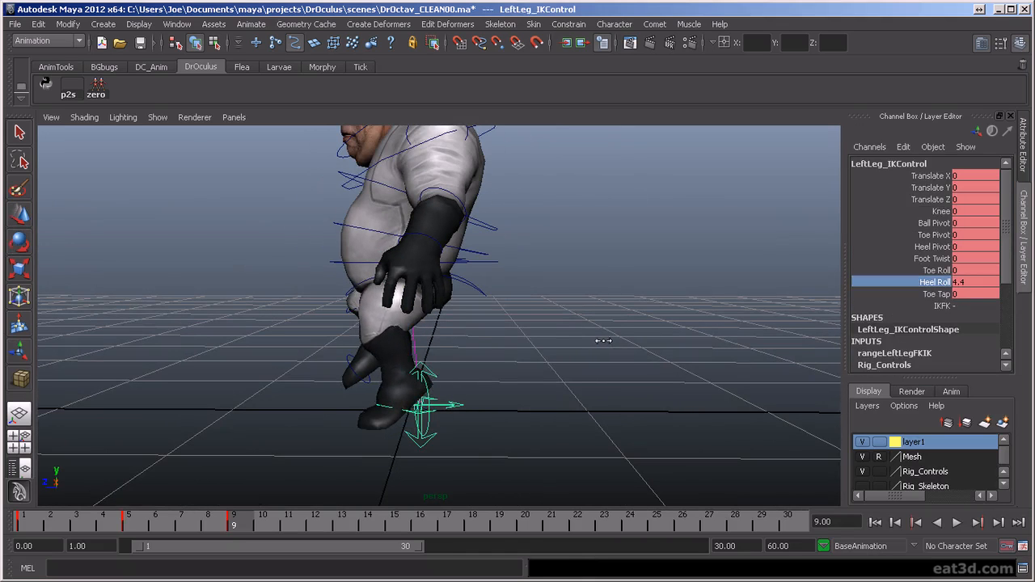
alt+drag(489, 358, 494, 351)
alt+middle_drag(494, 351, 508, 427)
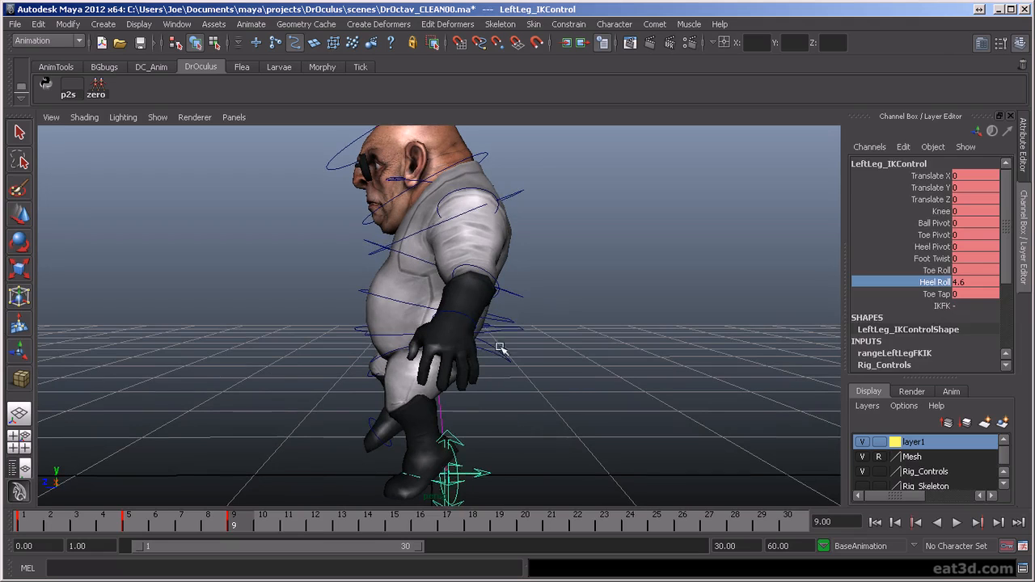
- Move the torso control up and forward to 0.135 in Translate Y and 0.096 in Translate Z
click(508, 333)
click(506, 332)
key(w)
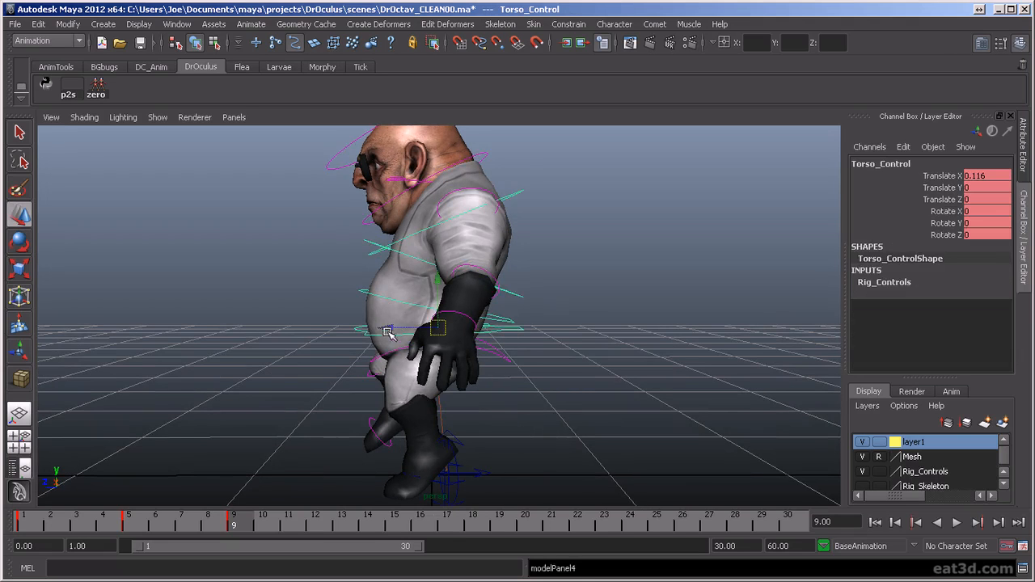
drag(388, 327, 494, 357)
scroll(518, 379, down, 3)
alt+middle_drag(520, 381, 520, 421)
scroll(519, 419, down, 2)
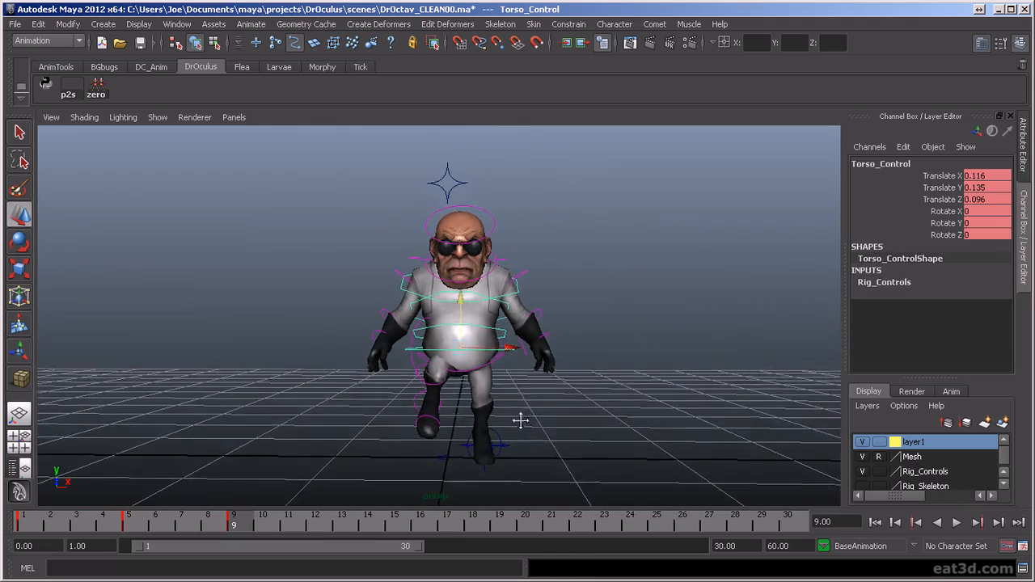
scroll(523, 433, up, 1)
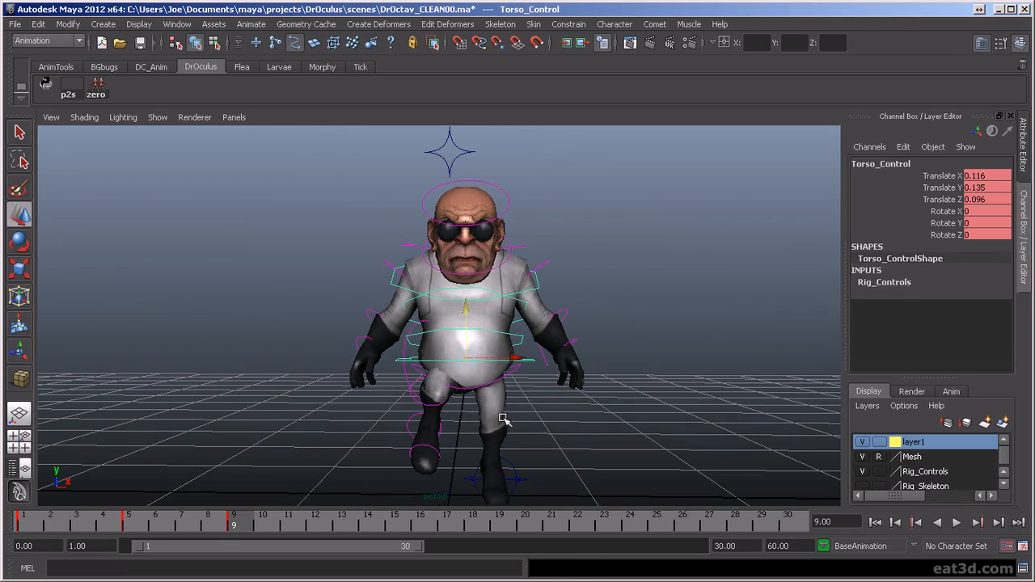
- Try tilting the pelvis control to -7.726 in Rotate Z, and undo the rotation
click(481, 389)
key(e)
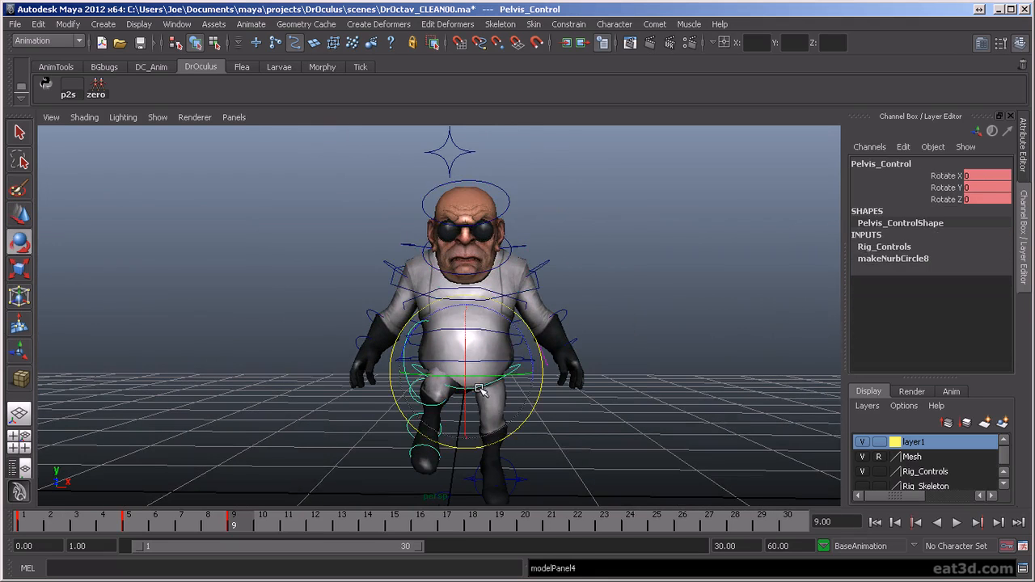
mouse_move(617, 376)
alt+mouse_down()
mouse_move(529, 374)
mouse_move(681, 377)
mouse_move(597, 373)
alt+mouse_up()
alt+drag(457, 379, 674, 381)
alt+middle_drag(674, 380, 632, 417)
alt+drag(633, 418, 744, 429)
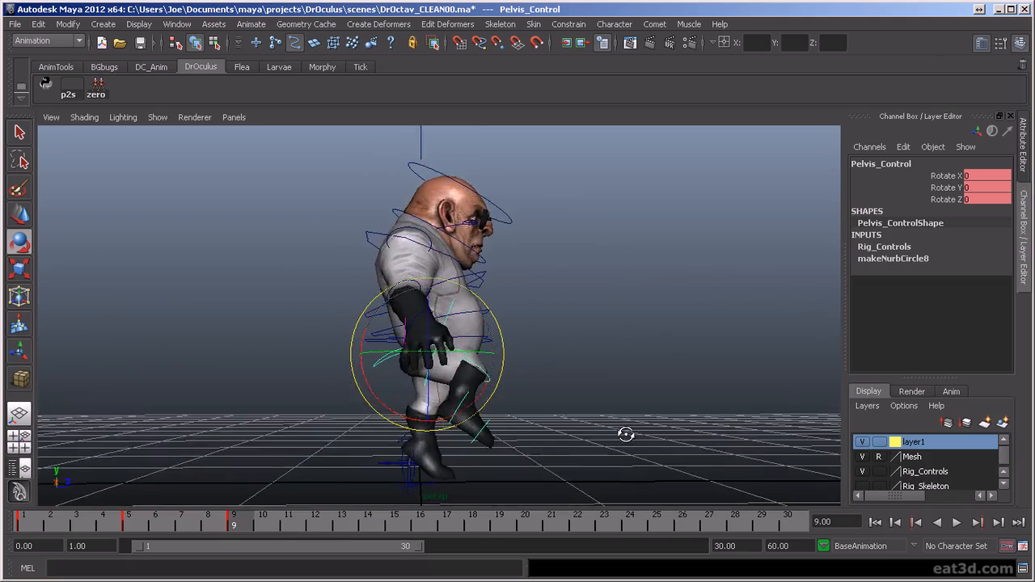
alt+drag(621, 435, 444, 440)
scroll(494, 456, up, 2)
scroll(509, 460, down, 2)
scroll(592, 430, up, 2)
alt+drag(547, 428, 511, 391)
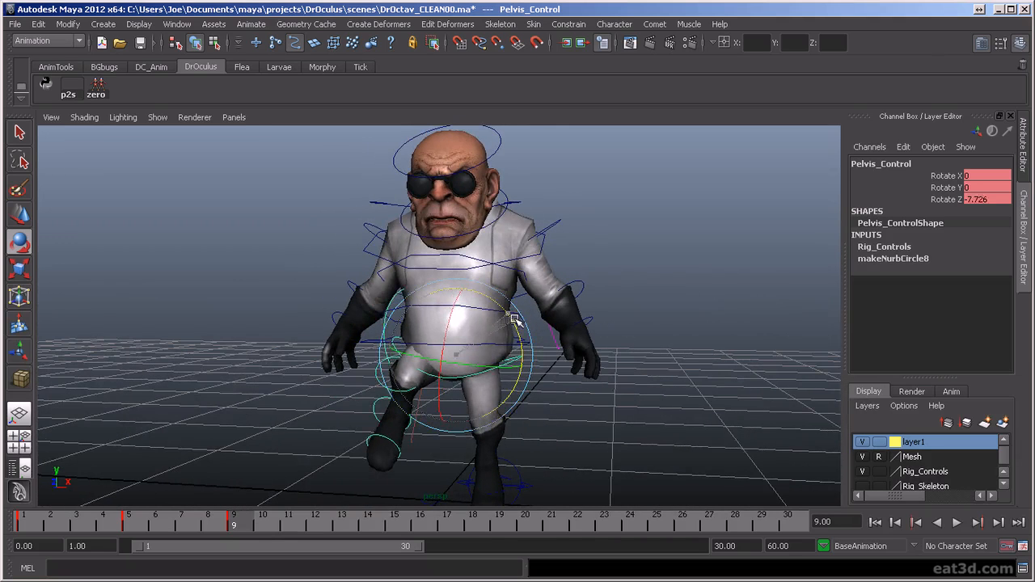
key(ctrl+z)
- Examine the hips and raised right leg from the front and side around the pelvis control
alt+drag(515, 320, 625, 413)
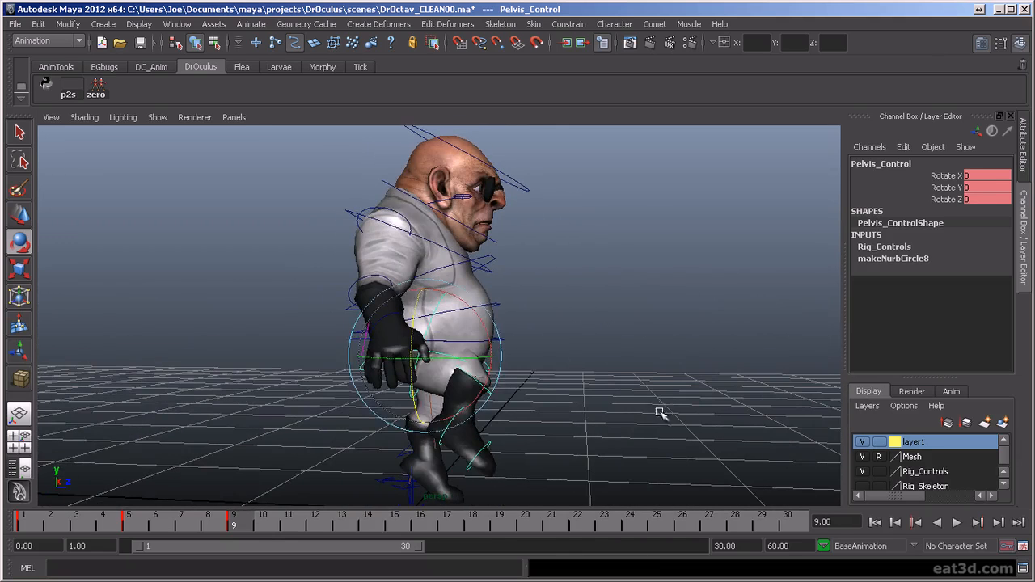
click(573, 397)
click(488, 368)
alt+drag(501, 367, 395, 404)
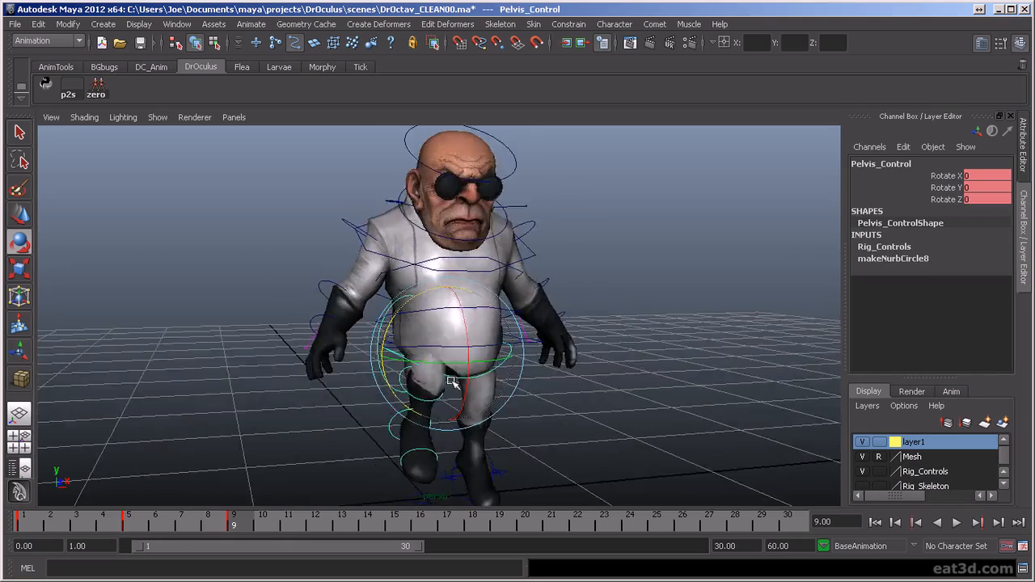
alt+right_drag(395, 405, 443, 438)
alt+drag(514, 412, 483, 496)
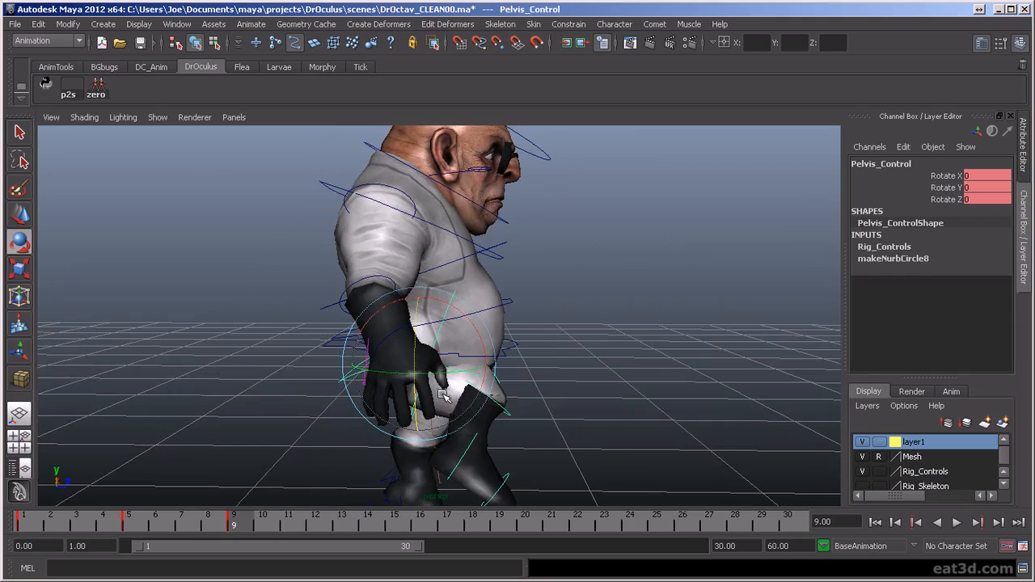
alt+drag(457, 397, 489, 409)
alt+drag(570, 436, 628, 409)
alt+drag(589, 450, 371, 396)
scroll(651, 412, up, 2)
alt+middle_drag(621, 399, 654, 322)
scroll(651, 388, up, 2)
scroll(621, 330, up, 2)
scroll(612, 340, down, 2)
alt+drag(612, 341, 590, 362)
alt+middle_drag(608, 318, 596, 344)
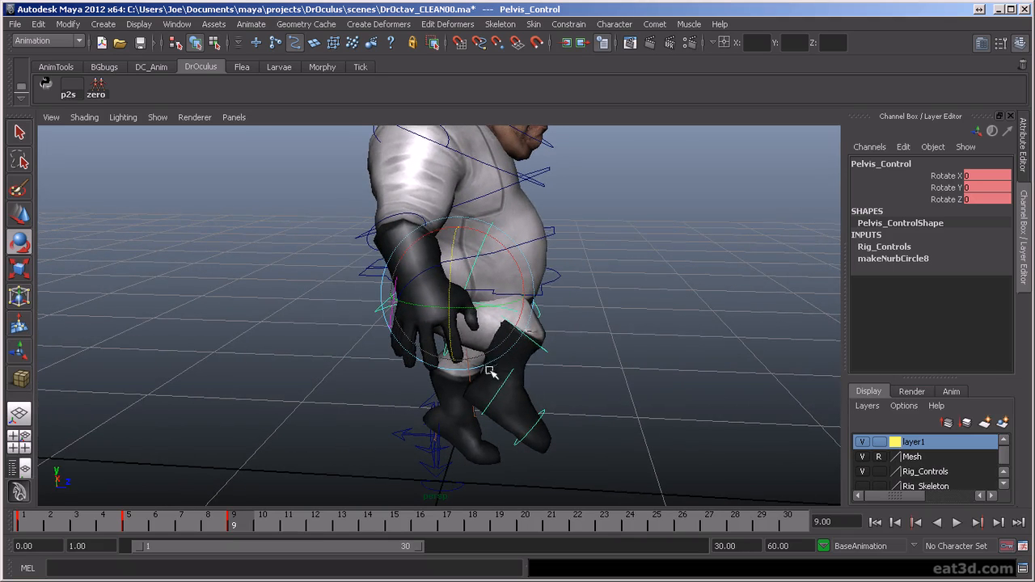
- Rotate the pelvis control to 6.52 in Rotate Z and check it from the side and front
alt+drag(708, 345, 585, 355)
drag(372, 343, 374, 354)
alt+drag(405, 365, 568, 380)
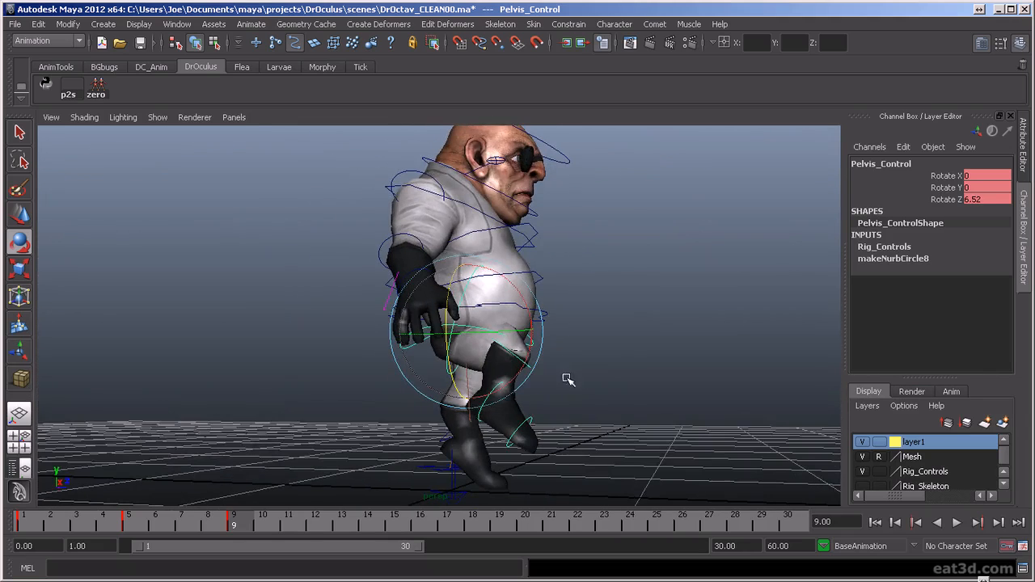
alt+drag(674, 383, 513, 383)
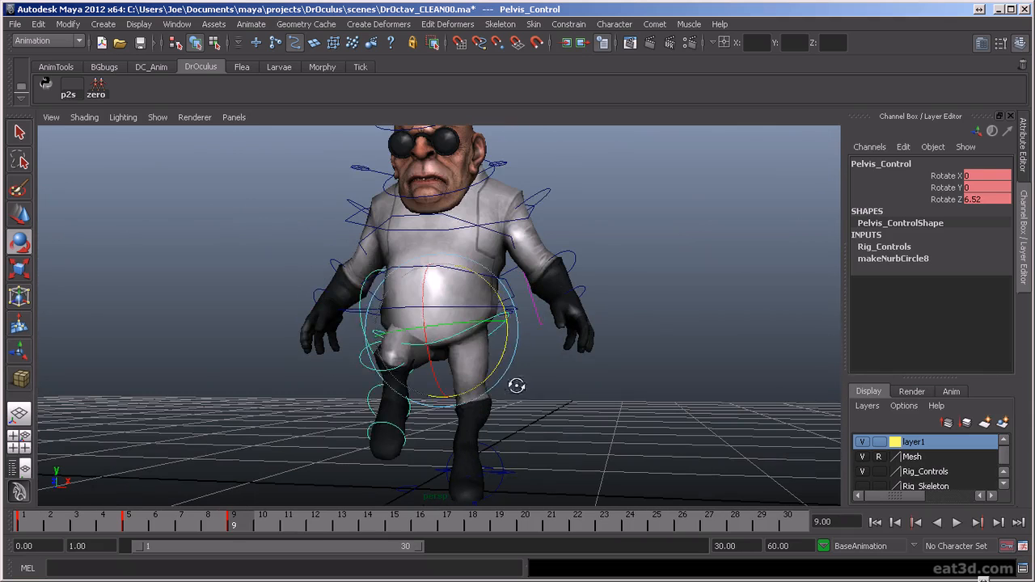
- Tilt the pelvis control toward the raised leg to -16.154 in Rotate Z at frame 9 and key it
click(513, 346)
click(511, 327)
alt+drag(395, 354, 573, 361)
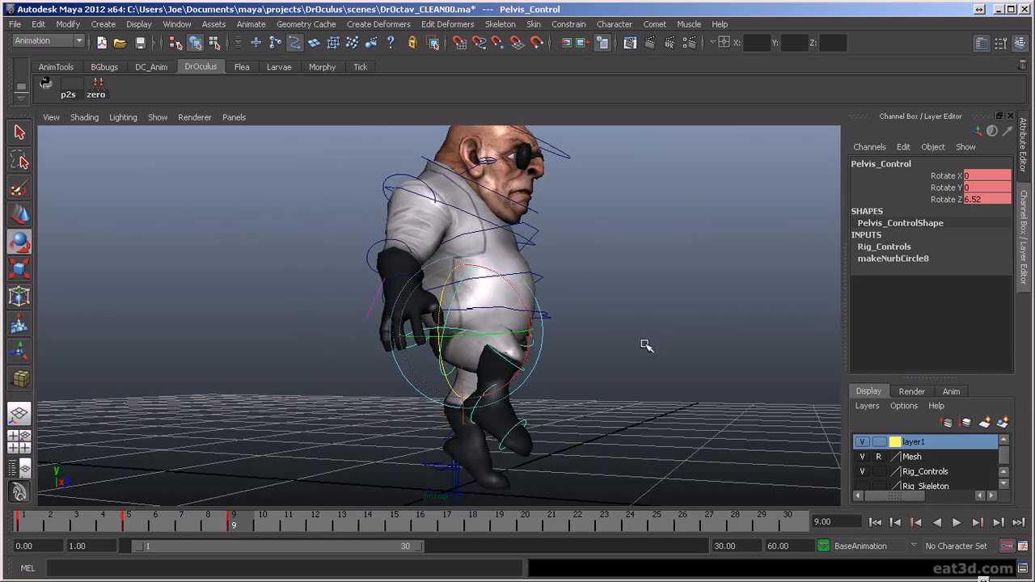
alt+drag(643, 341, 518, 349)
drag(497, 286, 508, 312)
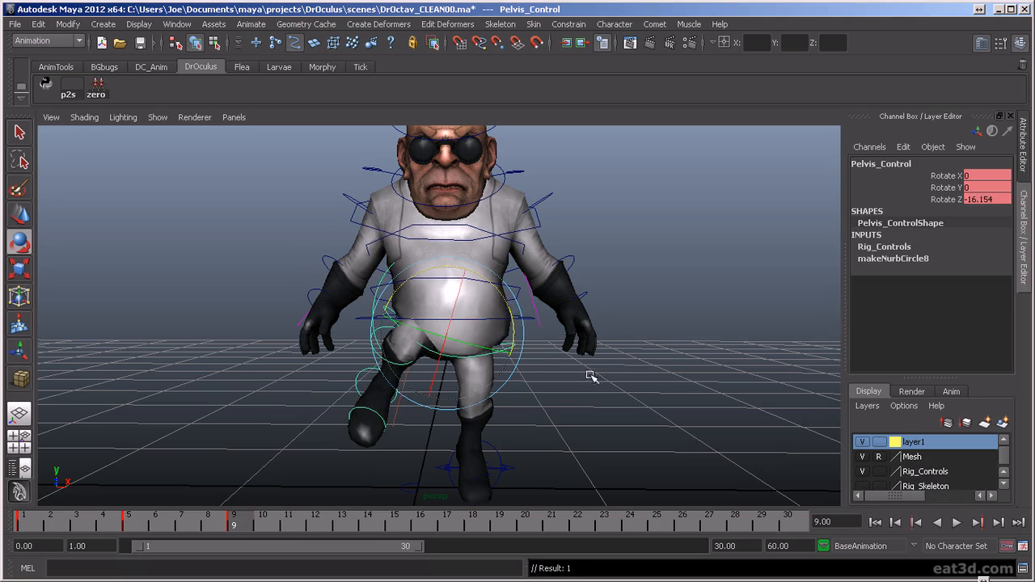
click(495, 356)
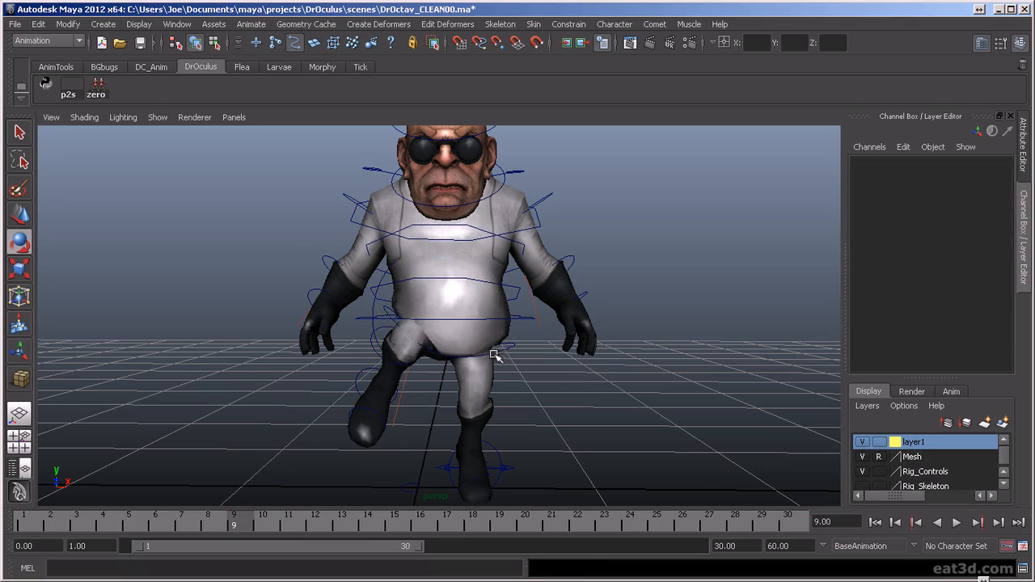
- Shift the torso control to 0.167 in Translate X and adjust the right hip FK control's rotation
click(392, 322)
alt+drag(369, 331, 404, 347)
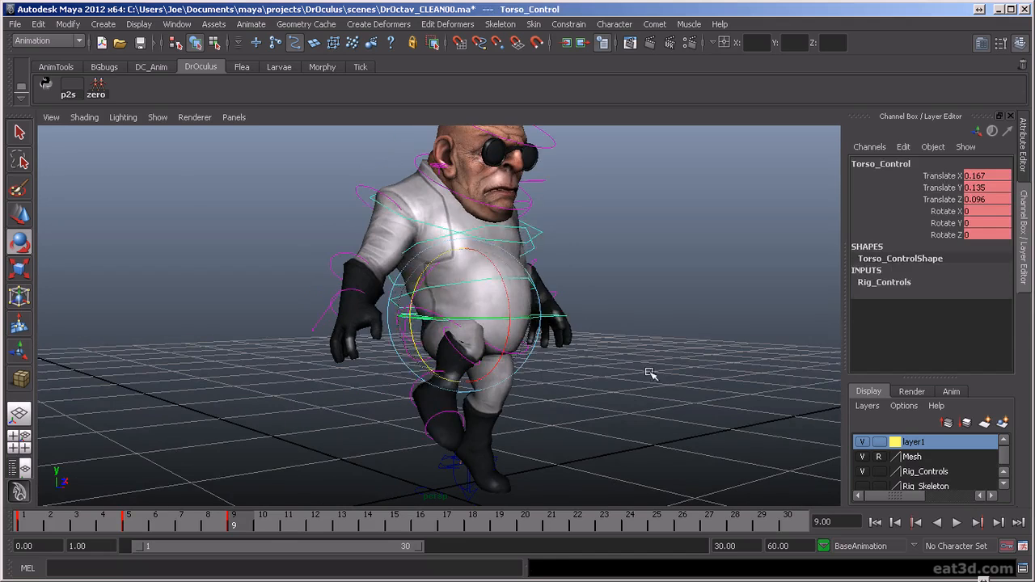
click(408, 336)
click(401, 333)
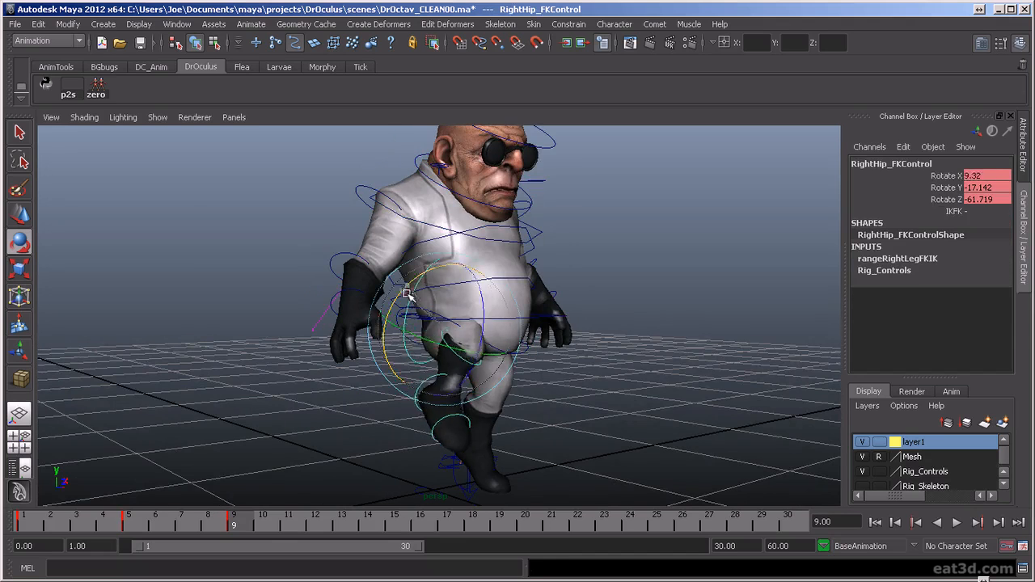
mouse_move(437, 355)
alt+mouse_down()
mouse_move(553, 365)
mouse_move(453, 343)
mouse_move(478, 345)
mouse_move(596, 370)
mouse_move(433, 375)
alt+mouse_up()
alt+drag(557, 413, 489, 380)
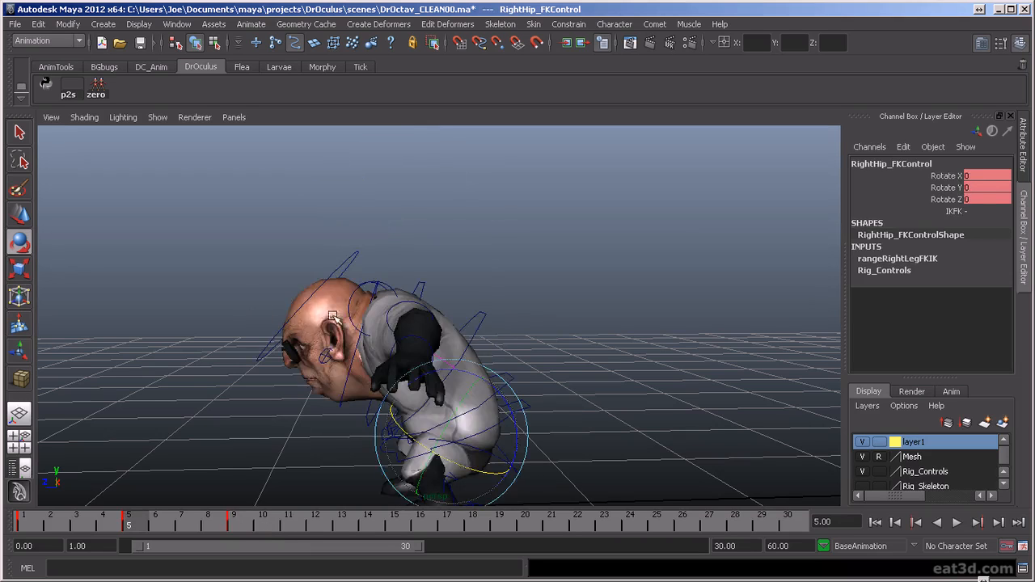
- Bend the upper body forward at frame 9 with the spine FK controls, rotating the lowest one to -31.764 in Rotate Z
click(538, 307)
click(360, 317)
drag(362, 277, 338, 298)
click(571, 293)
click(346, 274)
drag(365, 232, 349, 323)
click(462, 321)
click(372, 281)
click(558, 332)
click(485, 313)
alt+drag(545, 325, 261, 326)
alt+drag(732, 330, 425, 329)
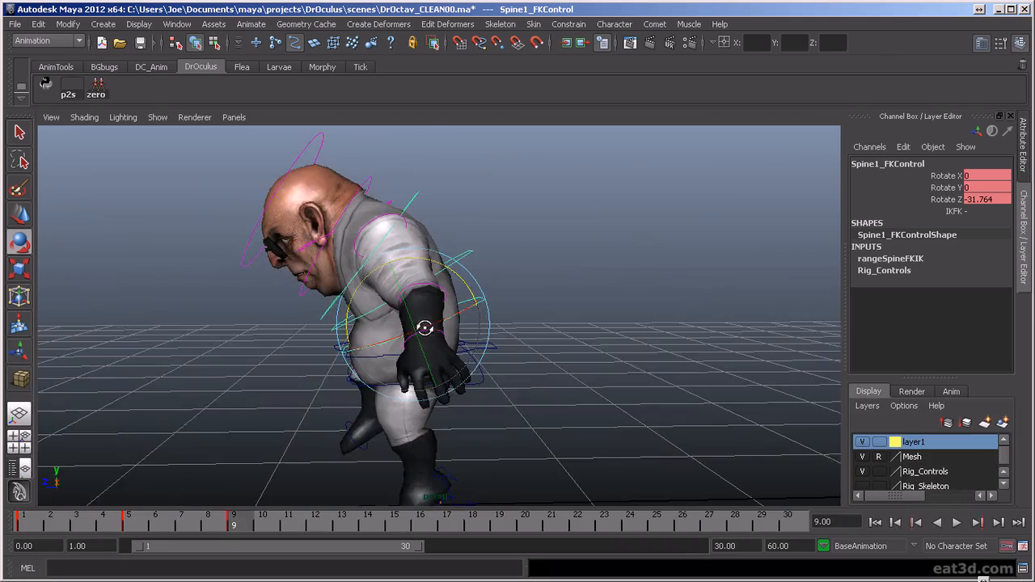
- Compare the frame 9 pose with the earlier key poses from the side and front, ending on the frame 5 crouch
alt+right_drag(425, 328, 450, 324)
alt+drag(471, 344, 468, 339)
key(comma)
key(comma)
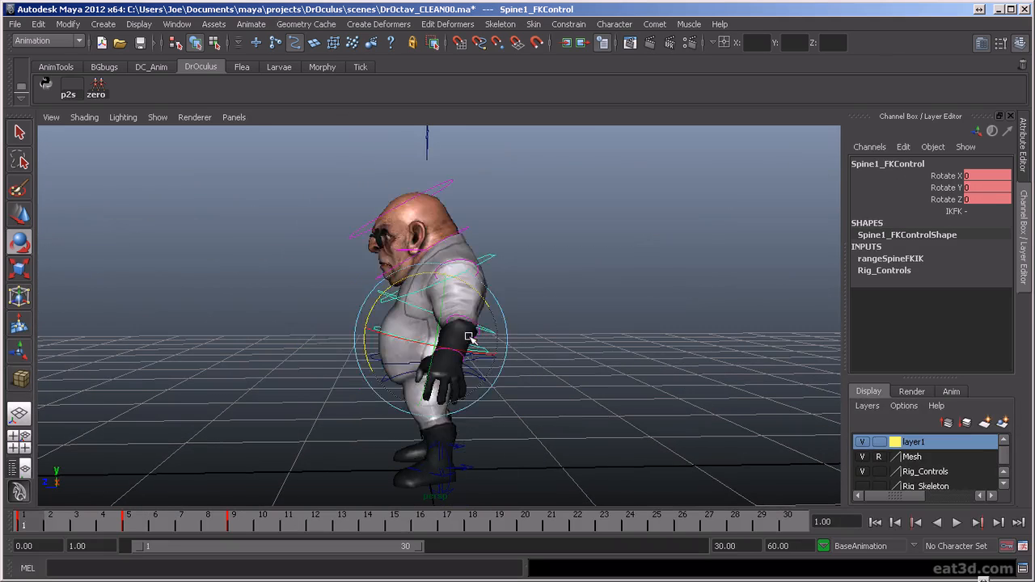
key(period)
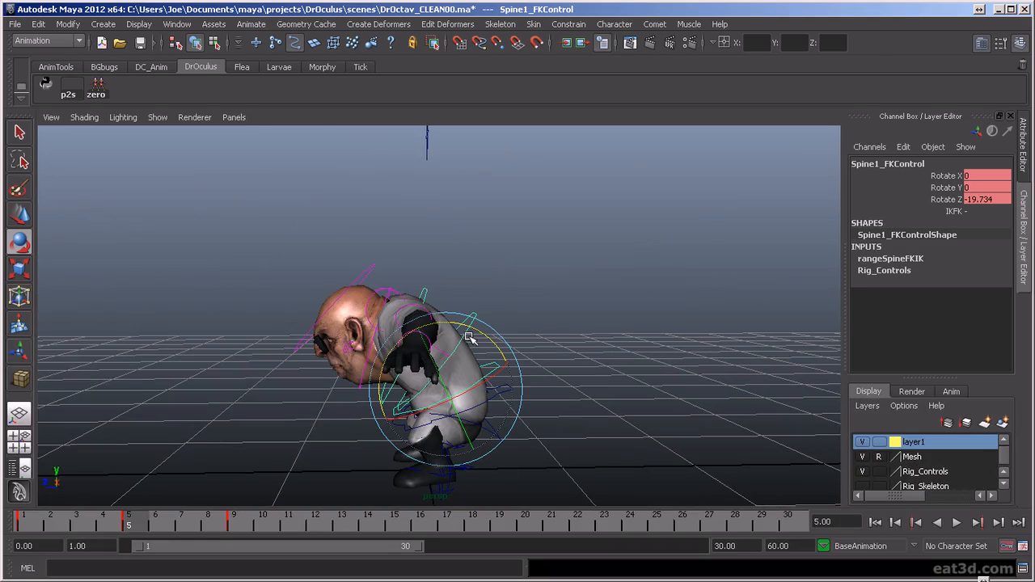
alt+drag(426, 294, 566, 281)
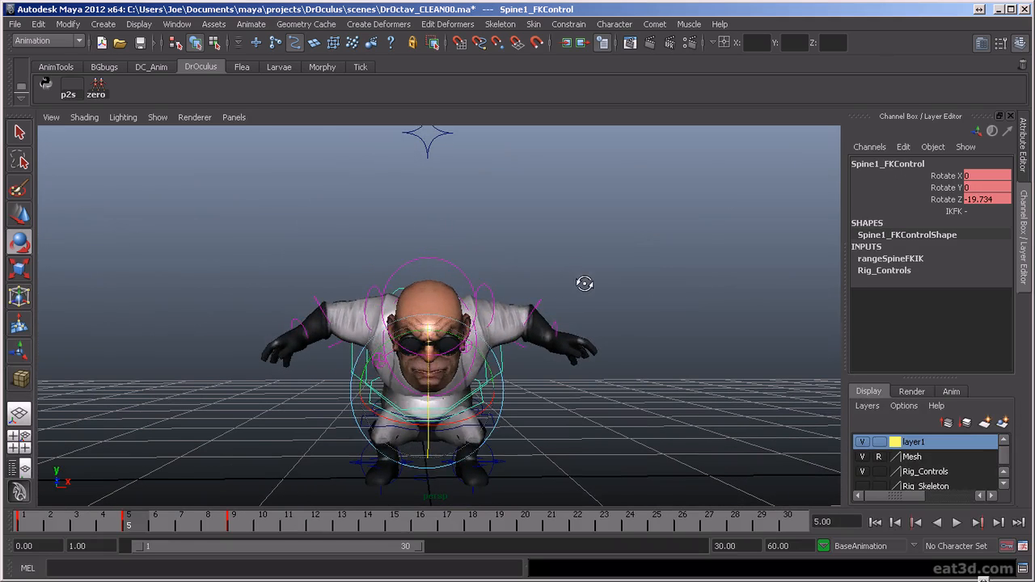
key(comma)
key(period)
key(comma)
key(period)
alt+drag(525, 324, 531, 301)
- At frame 5, rotate the left shoulder FK control to -24.545, 5.396, 6.575 and the right shoulder to 37.248, -3.452, -14.893
click(416, 291)
click(408, 311)
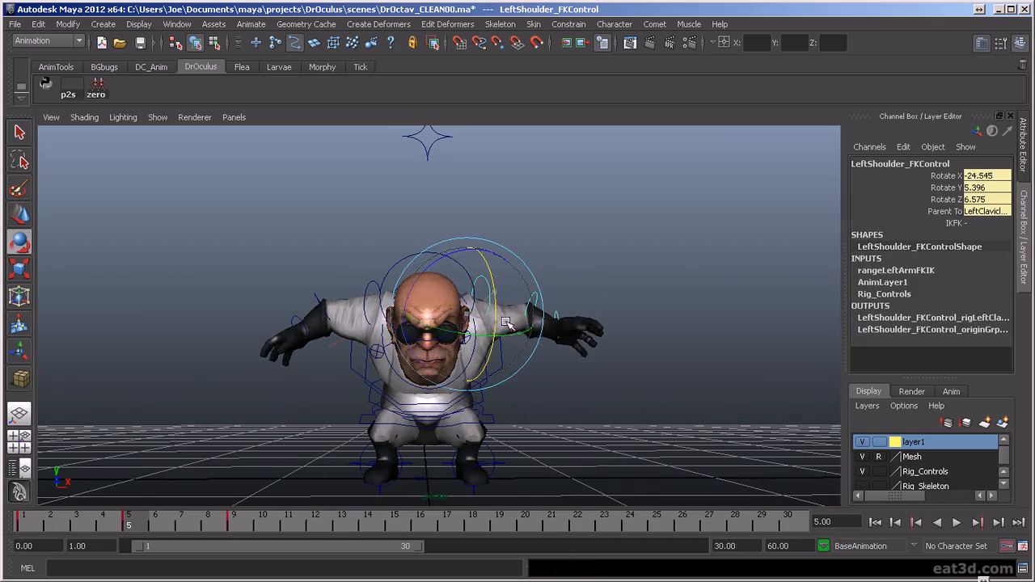
click(364, 273)
click(373, 263)
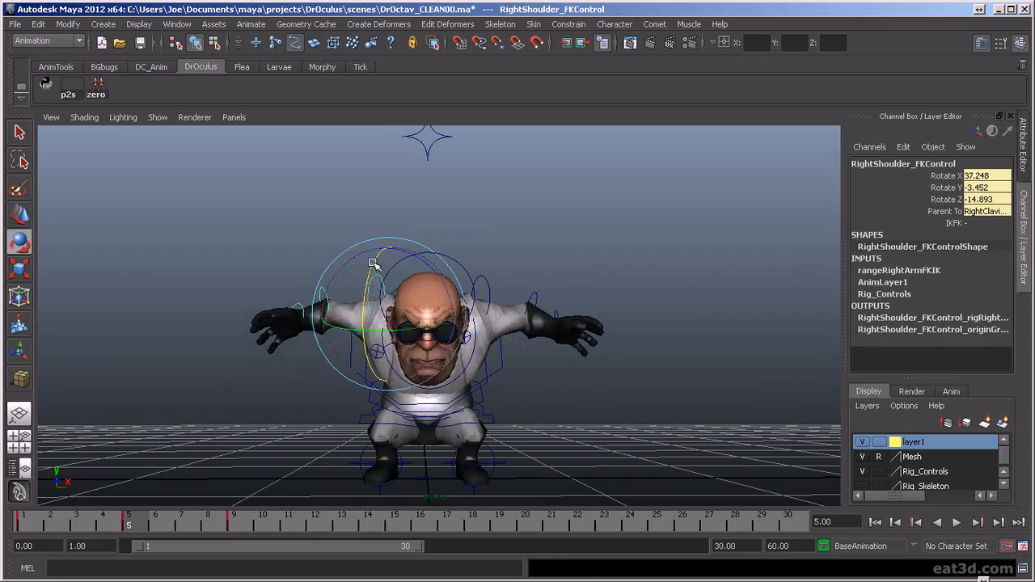
alt+drag(466, 315, 495, 279)
- Adjust the right clavicle FK control at frame 5 and rotate the left clavicle to -12.686, 18.28, 26.825
click(488, 345)
click(354, 321)
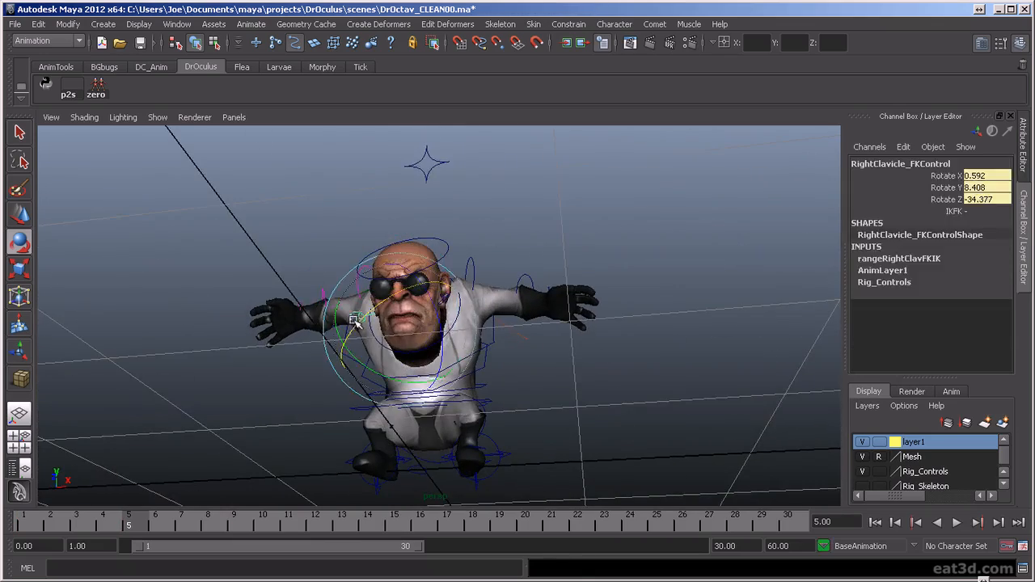
alt+drag(378, 313, 487, 306)
alt+drag(412, 361, 515, 358)
alt+drag(513, 358, 358, 354)
click(453, 249)
alt+drag(455, 341, 411, 340)
click(394, 346)
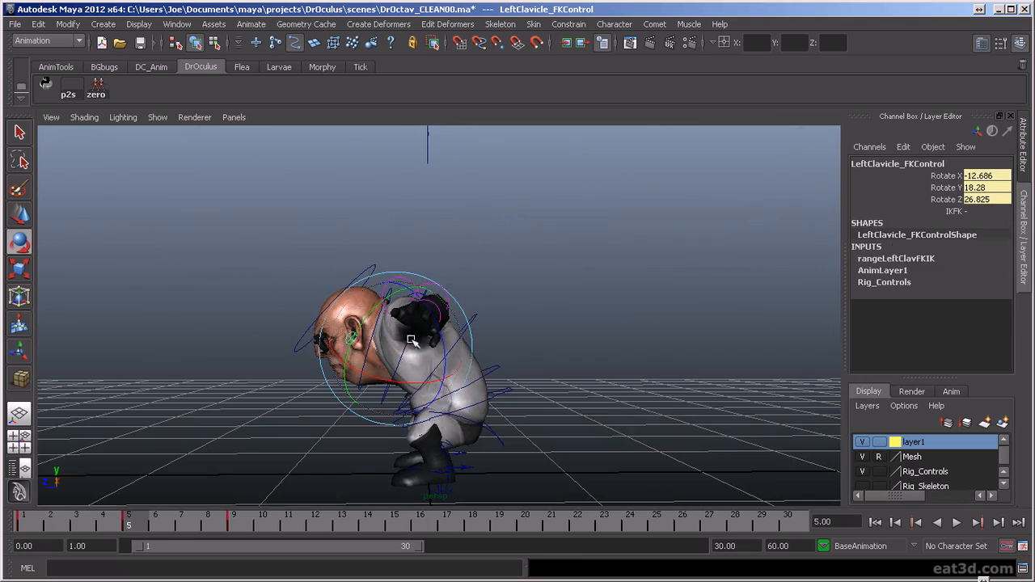
- At frame 5, adjust the right clavicle FK control and rotate the right wrist FK control to 6.264, -37.972, 9.022
alt+drag(398, 383, 589, 396)
click(375, 398)
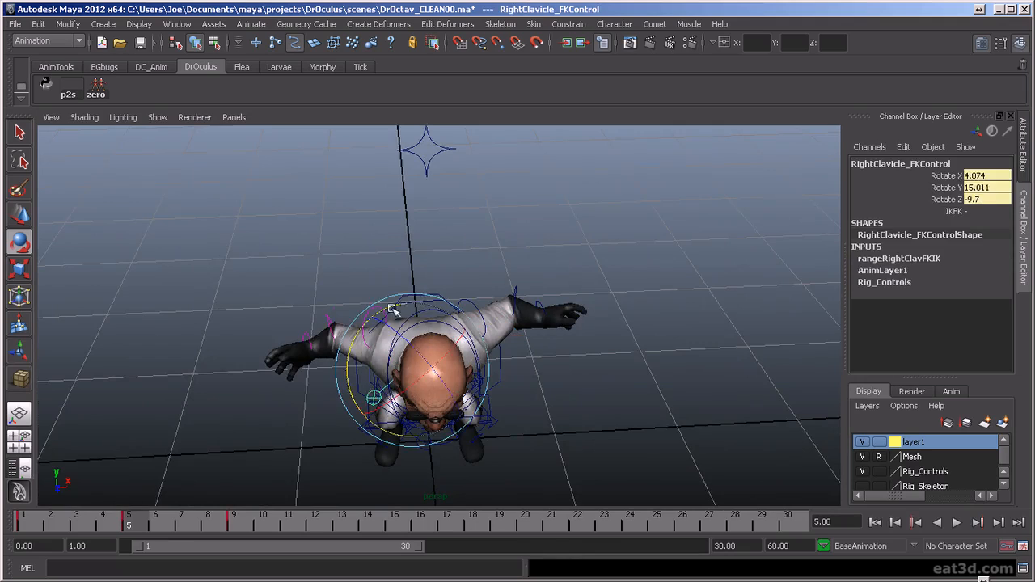
alt+drag(409, 309, 429, 287)
click(319, 318)
alt+drag(318, 321, 427, 362)
alt+drag(427, 363, 431, 427)
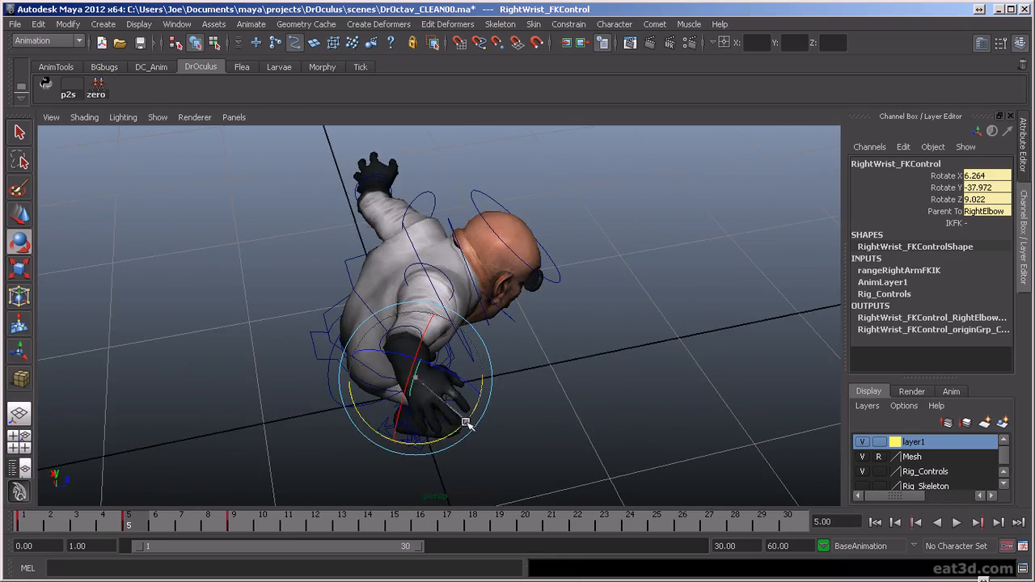
- Rotate the left wrist FK control at frame 5 to -10.49, -14.798, 9.971
alt+drag(608, 419, 283, 396)
click(422, 370)
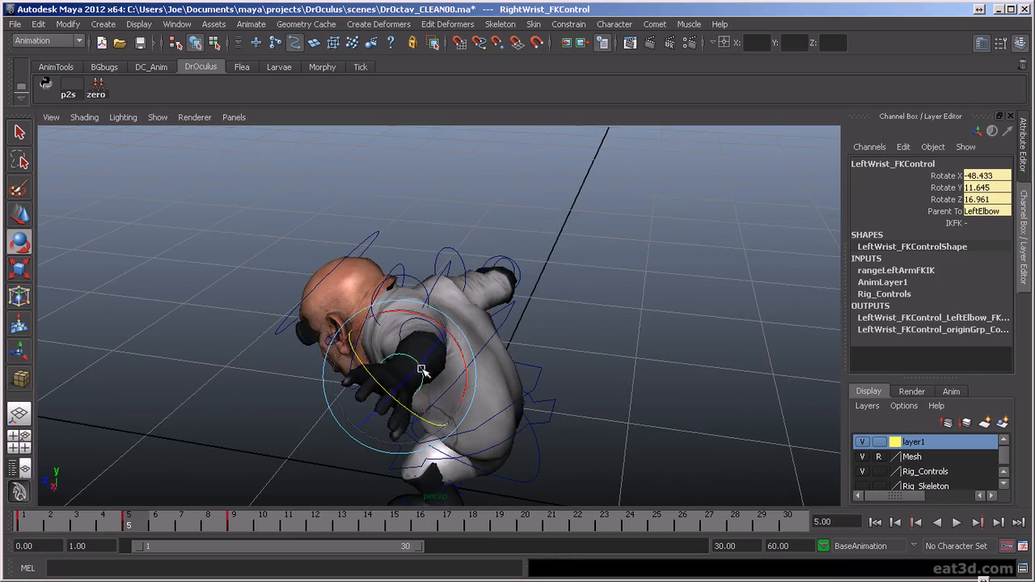
drag(373, 312, 377, 318)
alt+drag(376, 318, 709, 411)
drag(650, 337, 601, 336)
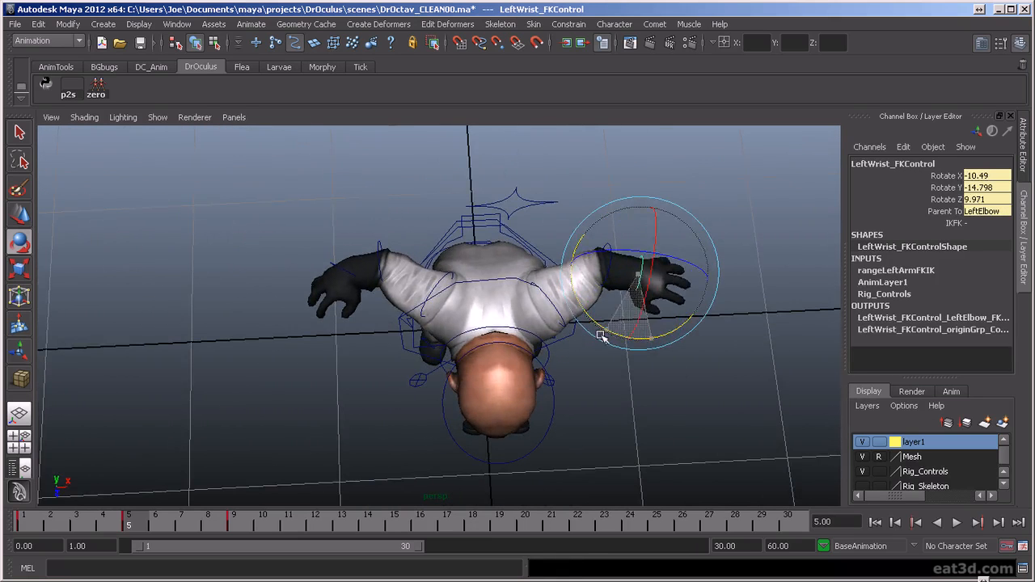
alt+drag(634, 400, 620, 307)
- At frame 5, rotate the left shoulder FK control to -32.551, 0.862, -1.384, key it and check it against the neighbouring key poses
click(591, 356)
click(569, 267)
drag(569, 259, 530, 228)
key(s)
alt+drag(541, 368, 547, 418)
key(comma)
key(period)
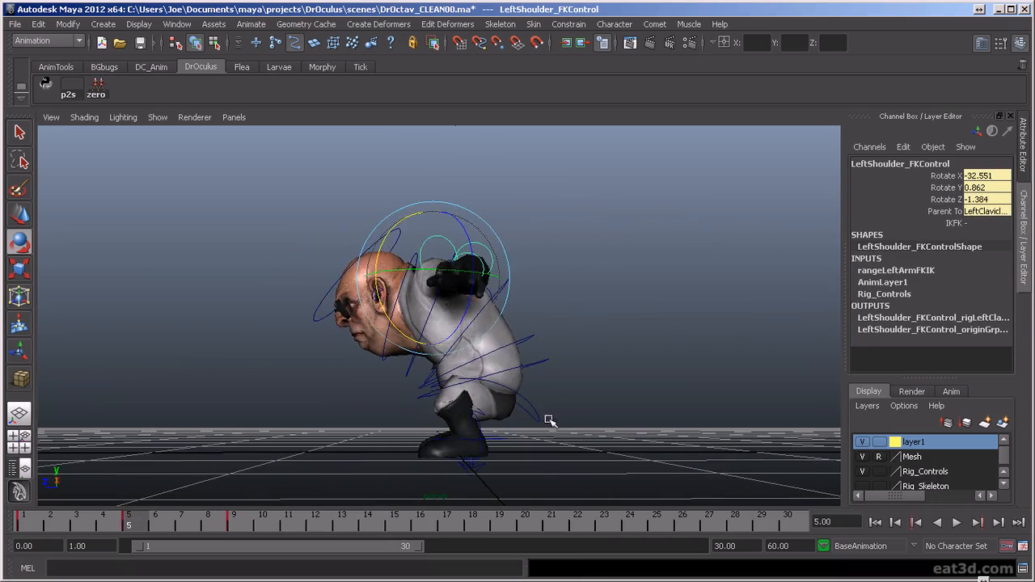
- Try rotating the left shoulder FK control at frame 9 and undo the last change
key(period)
key(comma)
key(period)
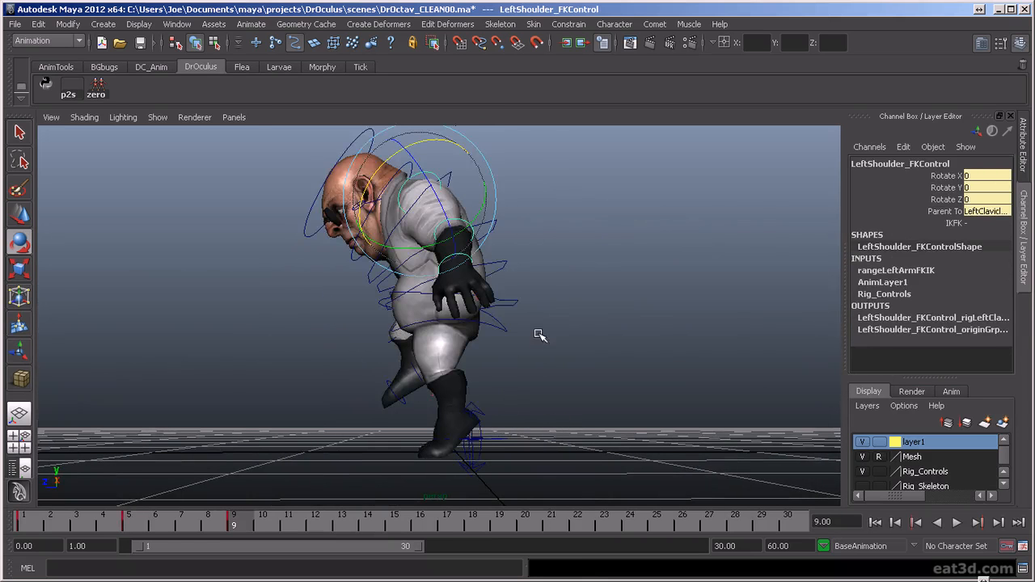
alt+drag(528, 334, 587, 344)
click(438, 303)
click(453, 325)
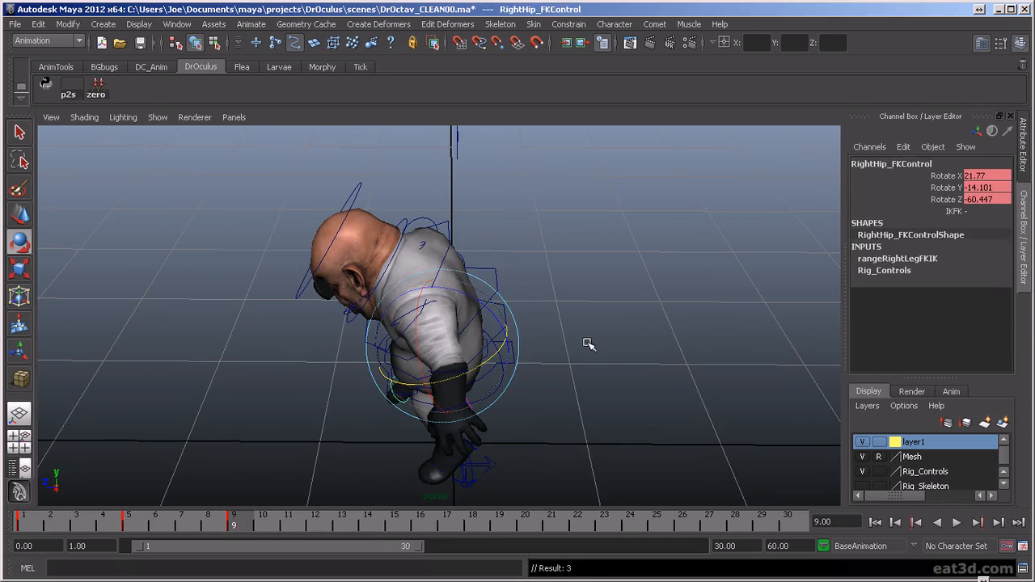
click(419, 305)
click(413, 308)
drag(469, 338, 401, 349)
alt+drag(401, 349, 401, 294)
drag(460, 193, 467, 203)
key(ctrl+z)
drag(438, 267, 529, 262)
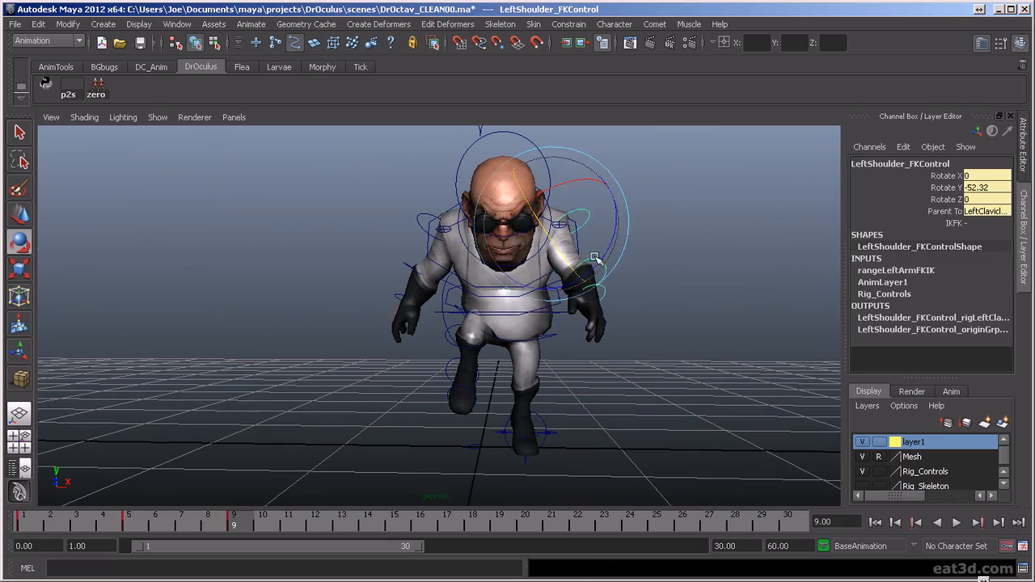
- Bend the left elbow FK control at frame 9 to -41.088 in Rotate Z
click(611, 254)
click(596, 261)
key(e)
drag(608, 280, 584, 257)
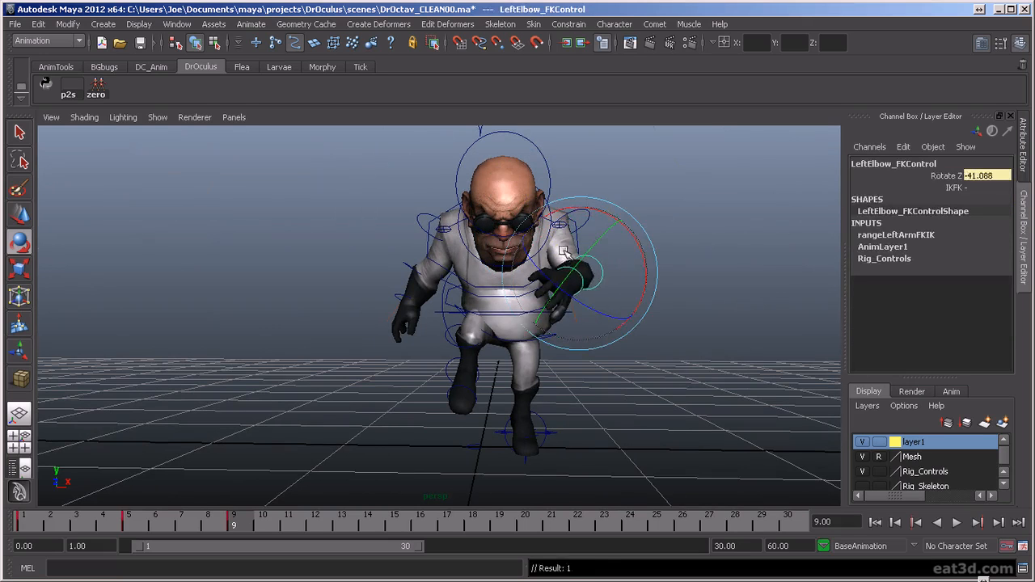
- Swing the left arm outward at frame 9 with the left shoulder FK control, taking its Rotate X to -61.954
click(584, 213)
click(596, 212)
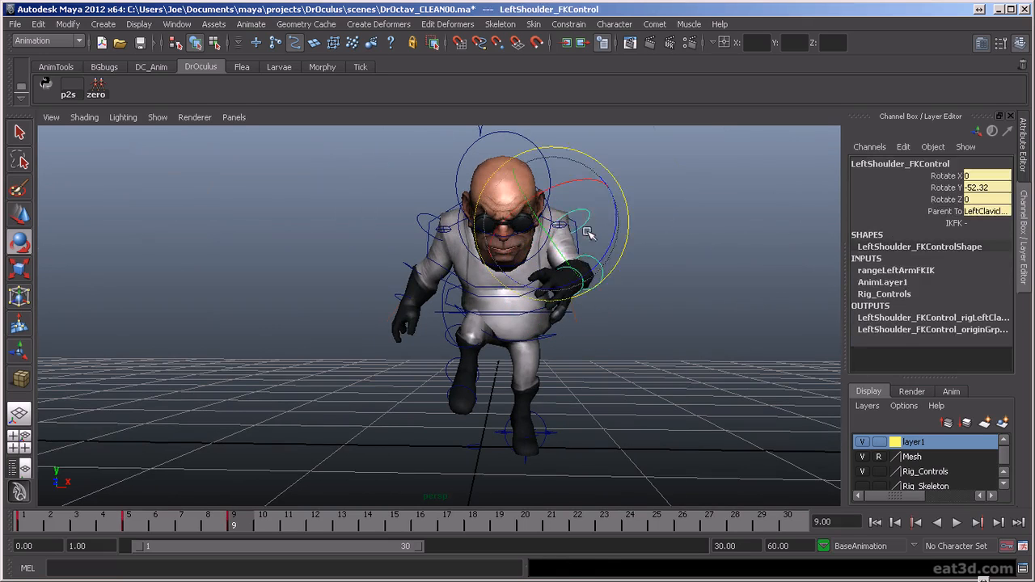
click(631, 219)
click(582, 207)
drag(558, 188, 590, 288)
click(627, 368)
click(559, 229)
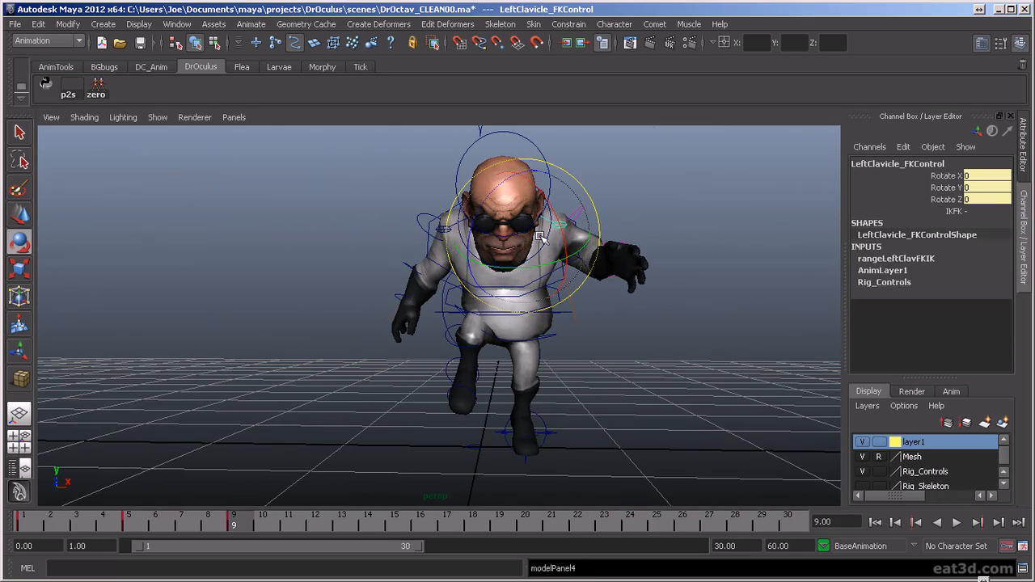
- Compare the frame 5 crouch with its neighbouring key poses, then examine its arms from the side and above
mouse_move(245, 531)
mouse_down()
mouse_move(159, 526)
mouse_move(248, 523)
mouse_up()
alt+drag(501, 323, 404, 351)
key(comma)
scroll(507, 346, down, 2)
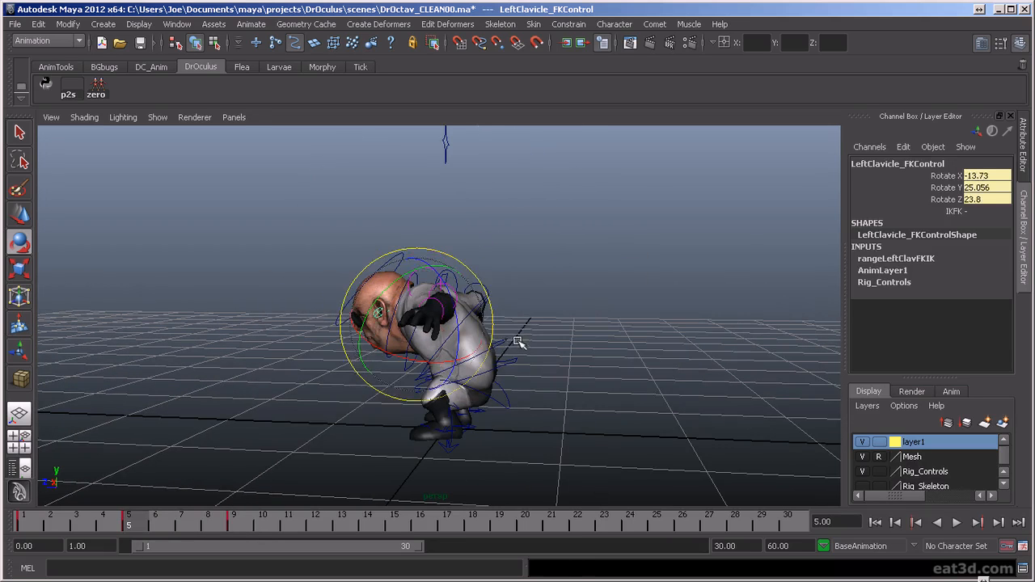
click(528, 339)
click(417, 335)
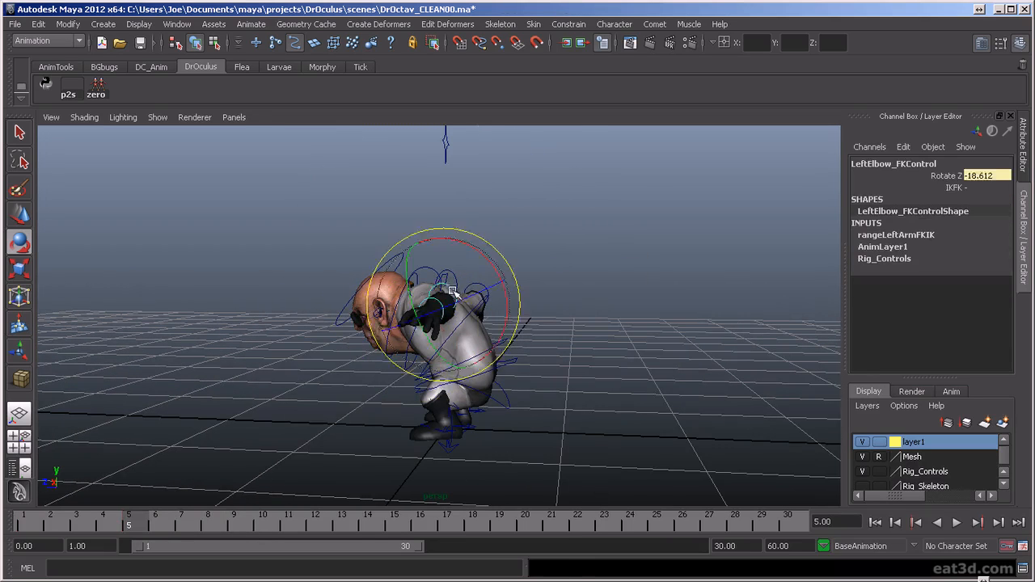
key(comma)
key(period)
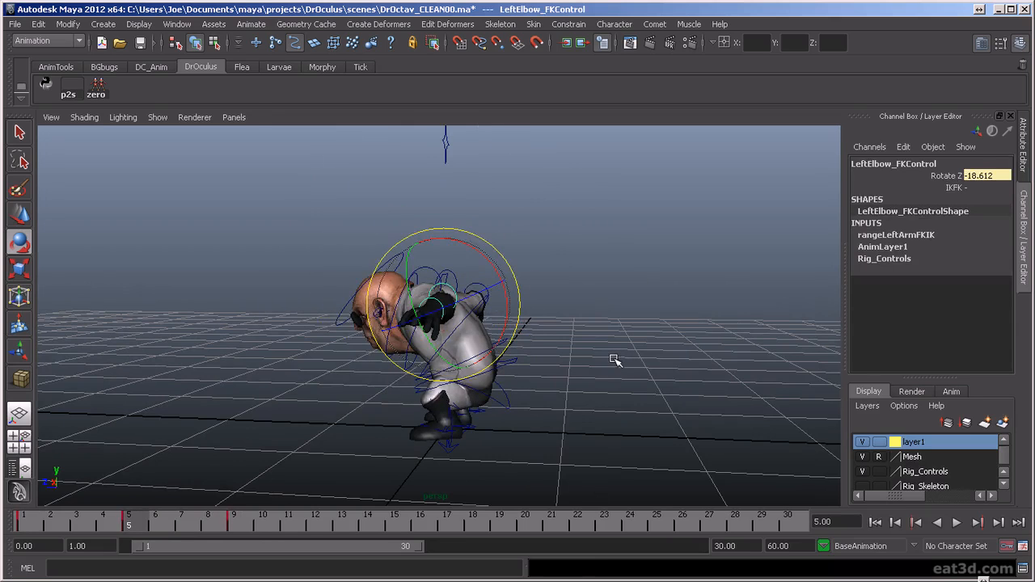
alt+drag(530, 349, 469, 374)
click(575, 401)
scroll(485, 323, up, 2)
alt+drag(441, 284, 668, 426)
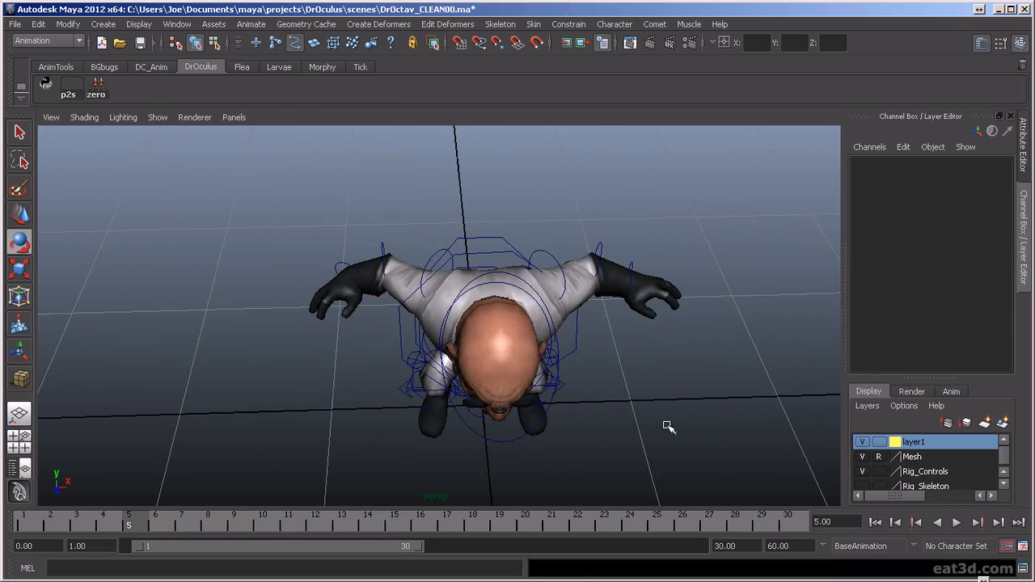
- At frame 5, rotate the left clavicle FK control to -13.854, 29.152, 26.939 and the right clavicle to 1.762, 25.161, -27.591
click(424, 362)
alt+drag(424, 362, 500, 264)
alt+drag(556, 299, 489, 252)
click(619, 353)
click(535, 311)
mouse_move(564, 279)
alt+mouse_down()
mouse_move(571, 294)
mouse_move(570, 266)
alt+mouse_up()
alt+drag(649, 300, 352, 406)
click(582, 257)
click(457, 251)
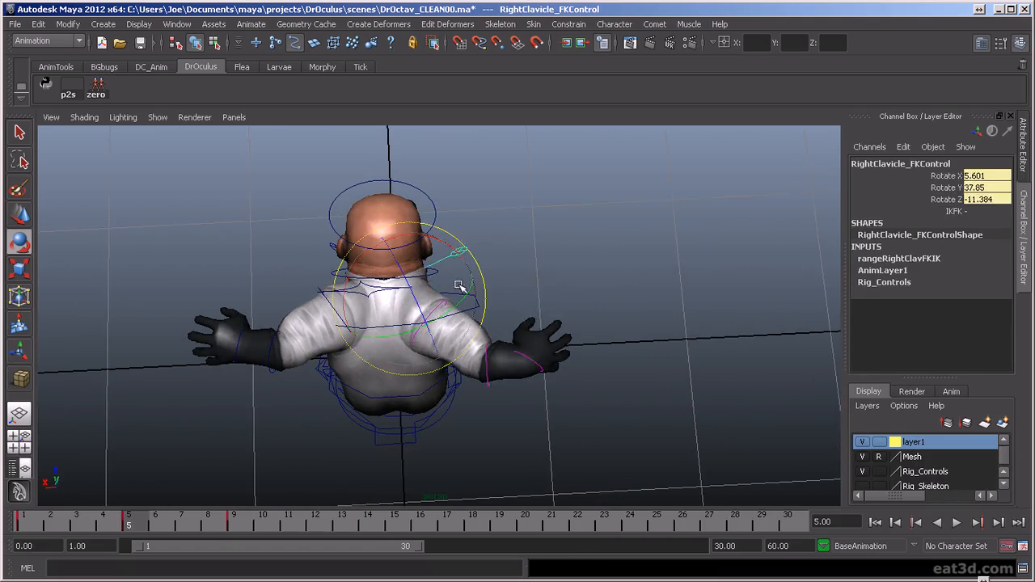
drag(407, 291, 404, 294)
alt+drag(392, 356, 559, 345)
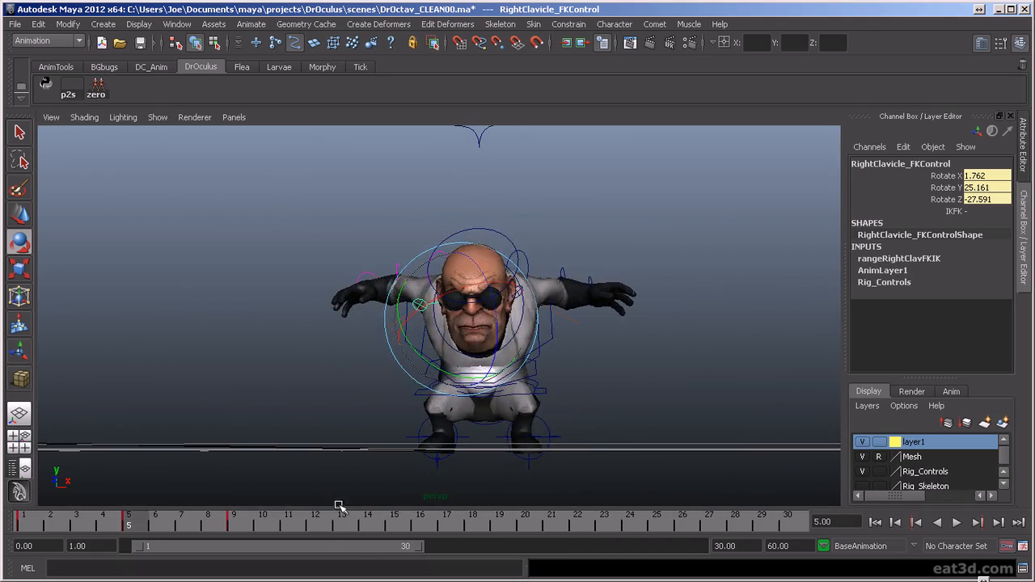
- Flip between the key poses from the front and side to compare the shoulders, ending on frame 9
key(comma)
key(period)
key(period)
key(comma)
key(comma)
key(period)
key(period)
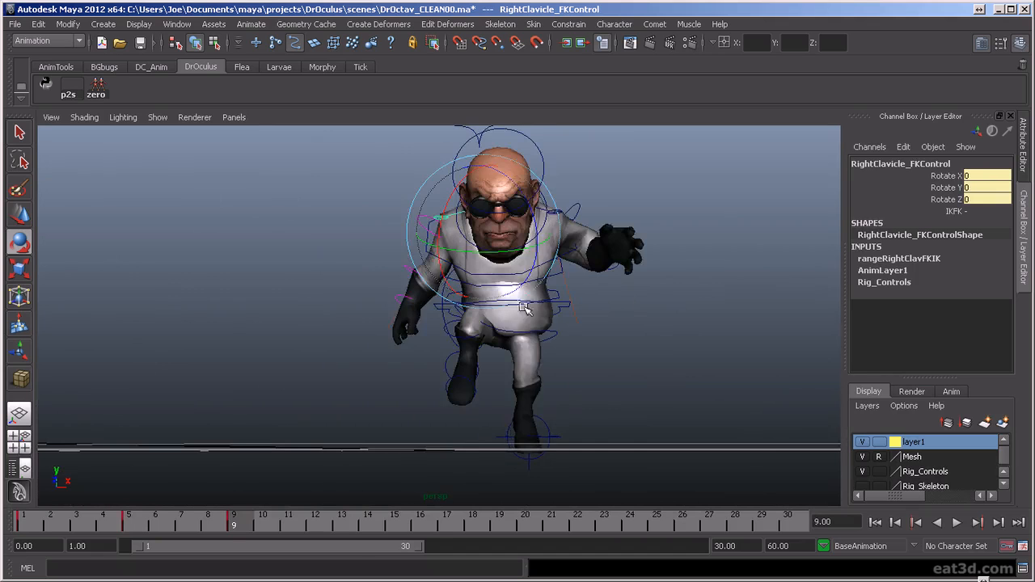
alt+drag(595, 318, 441, 328)
key(comma)
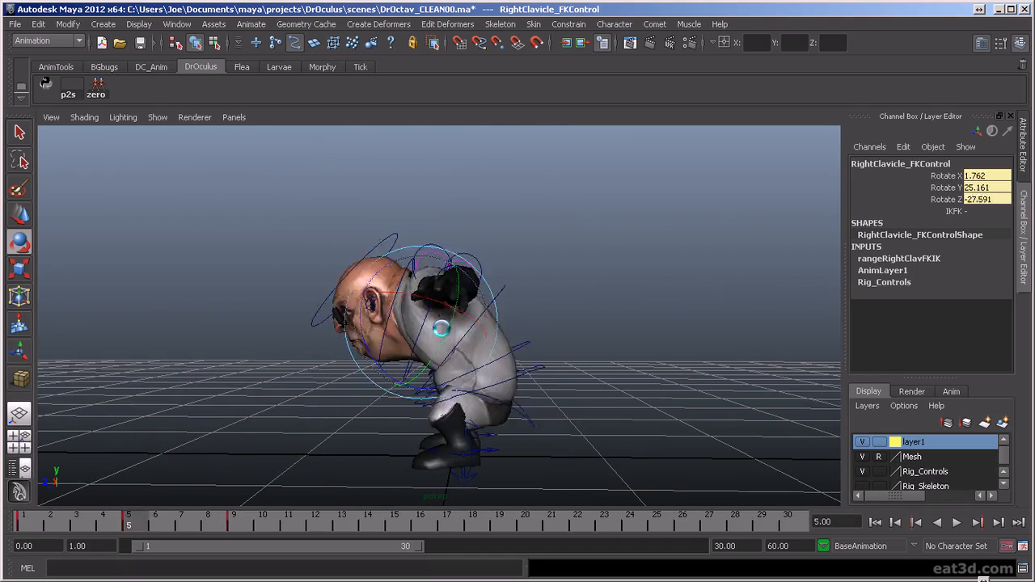
key(period)
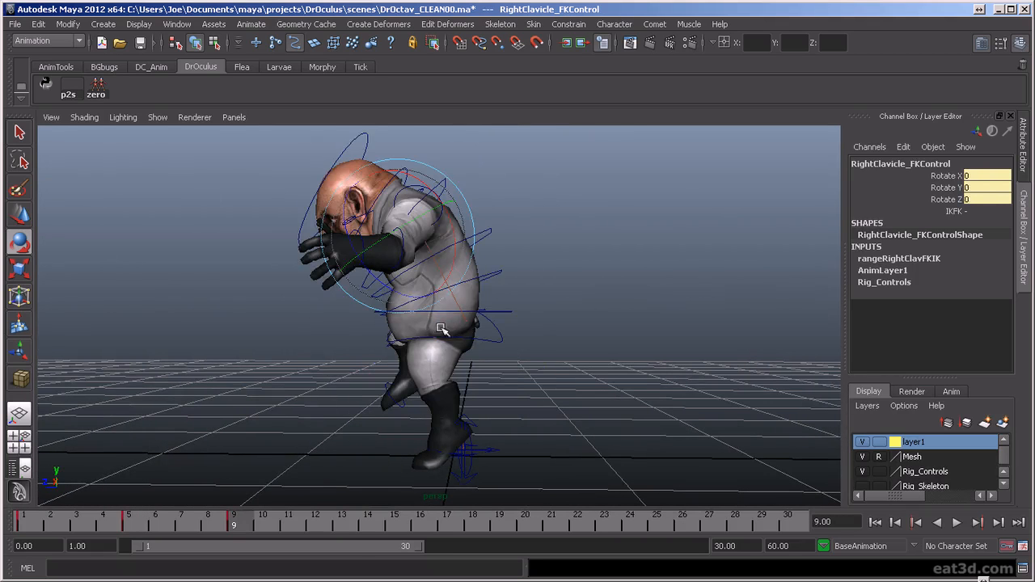
- Rotate the left clavicle FK control at frame 9 to -11.192, 29.732, -21.579
click(517, 199)
alt+drag(518, 199, 353, 323)
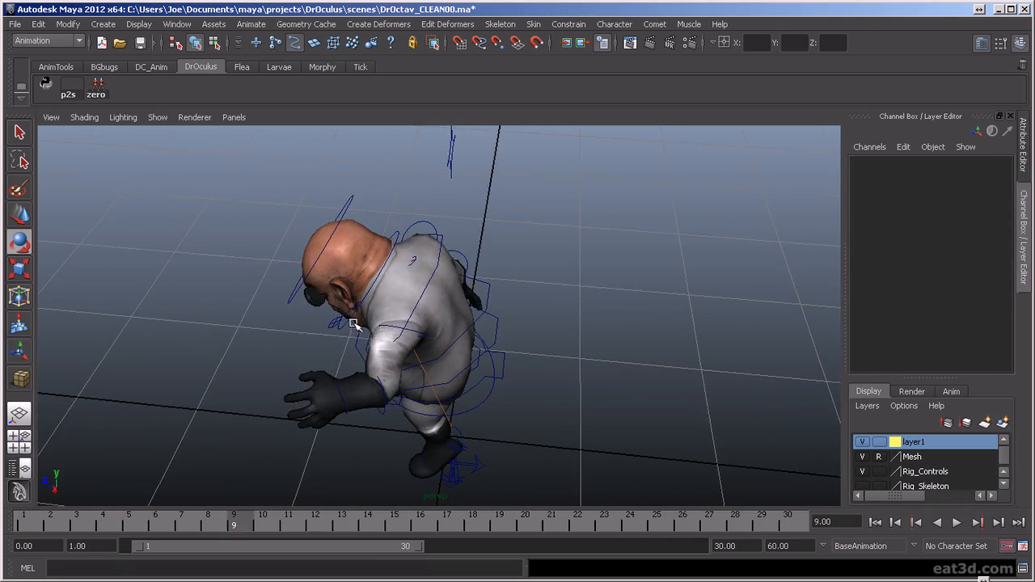
click(413, 268)
drag(416, 290, 445, 311)
alt+drag(435, 349, 619, 326)
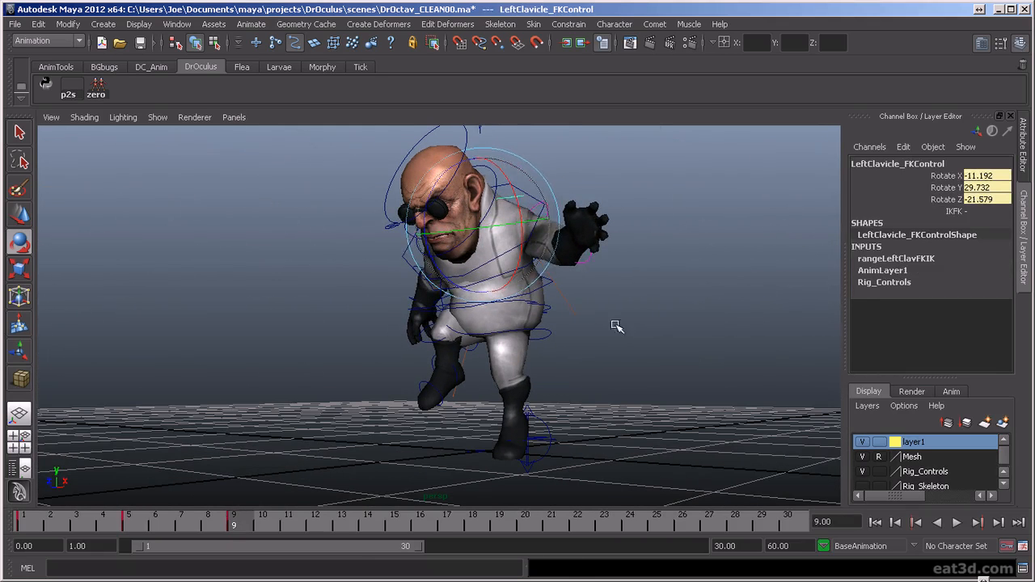
- At frame 9, zero the left shoulder FK control's rotations and rotate it to -51.422, -3.675, 44.315 to extend the arm sideways
click(542, 220)
click(546, 214)
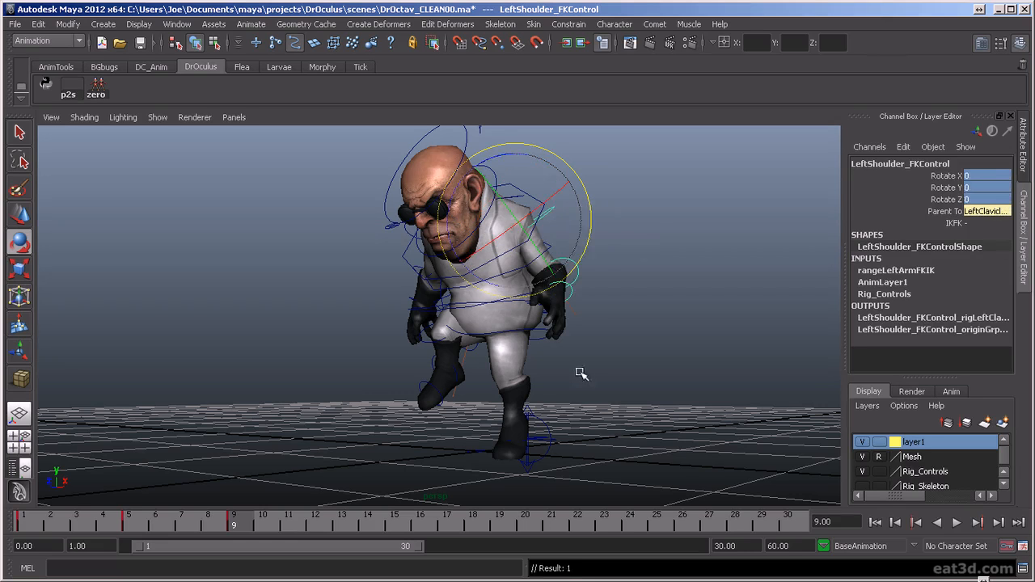
click(590, 240)
click(550, 206)
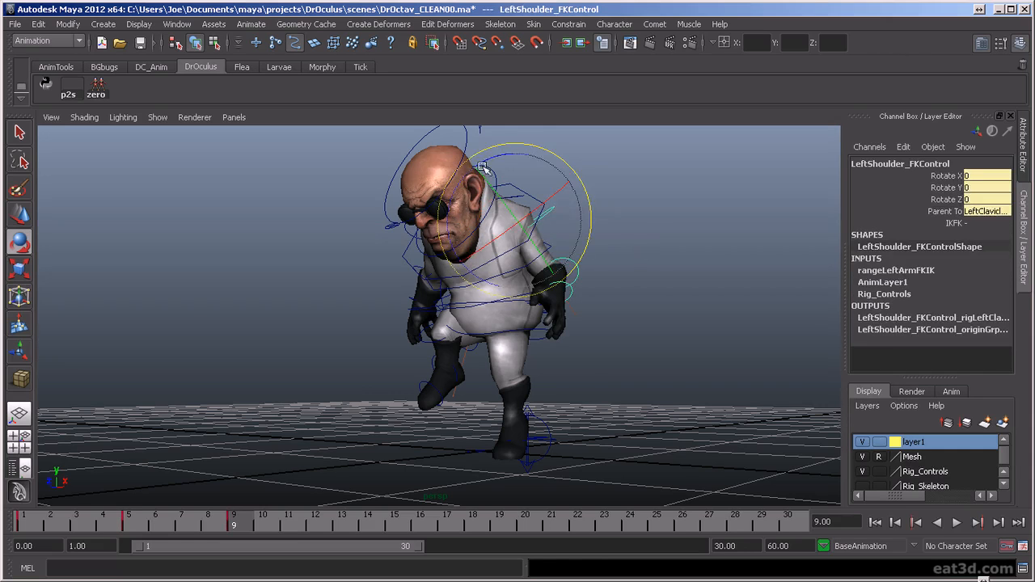
drag(506, 154, 424, 155)
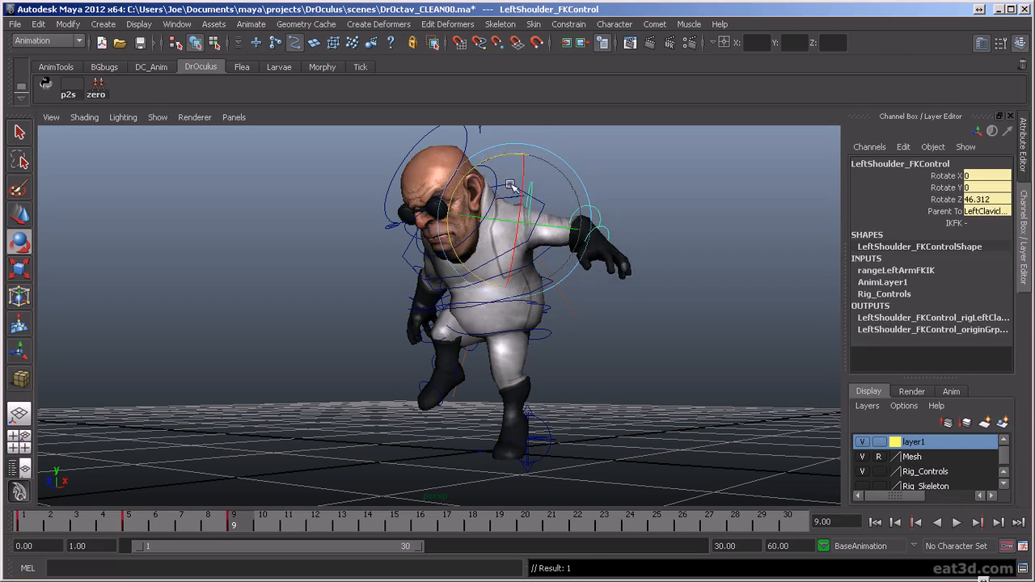
drag(527, 198, 540, 157)
drag(538, 161, 537, 158)
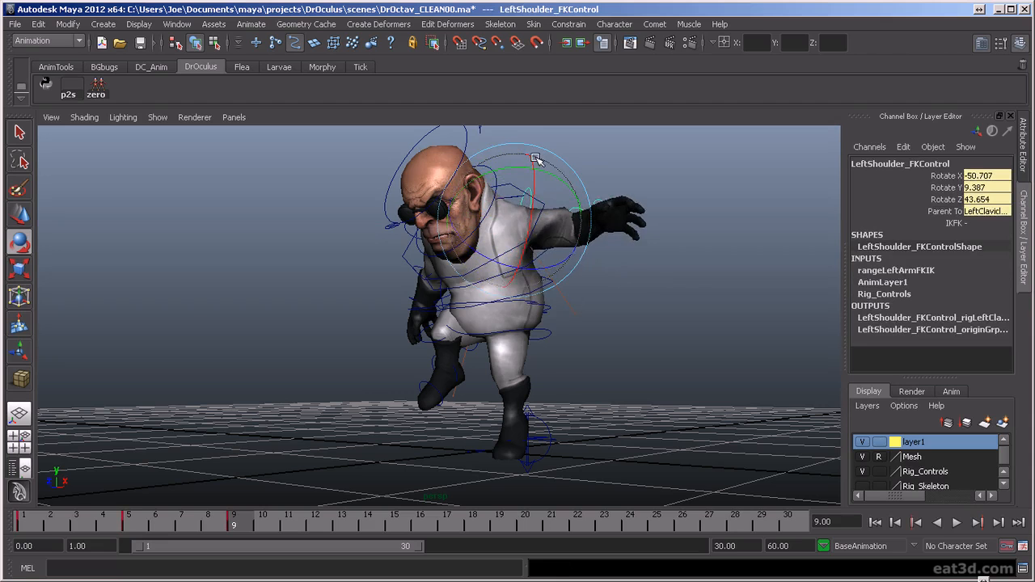
alt+drag(520, 222, 512, 266)
drag(503, 232, 510, 227)
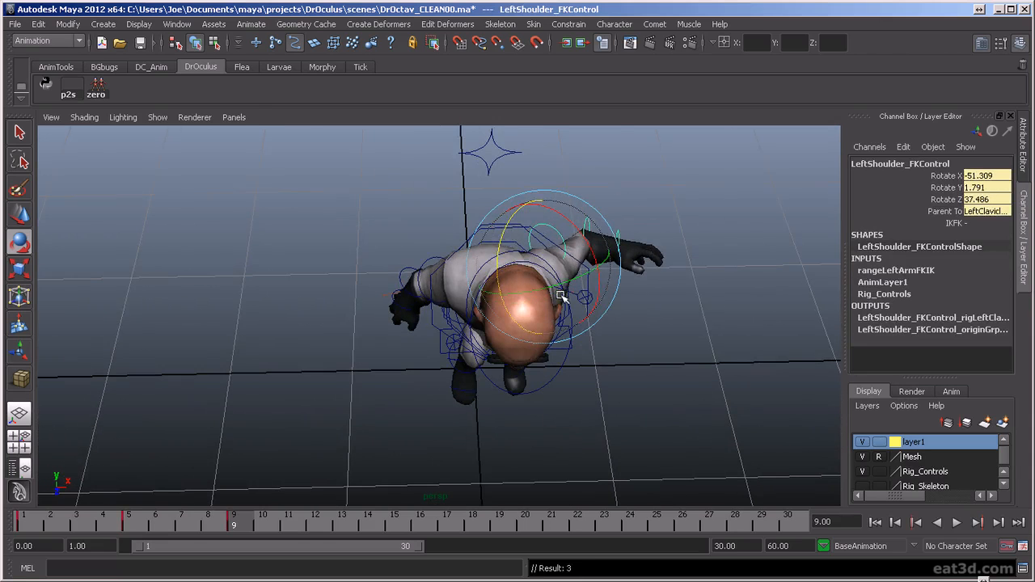
alt+drag(653, 383, 338, 339)
drag(375, 292, 366, 279)
alt+drag(466, 252, 597, 240)
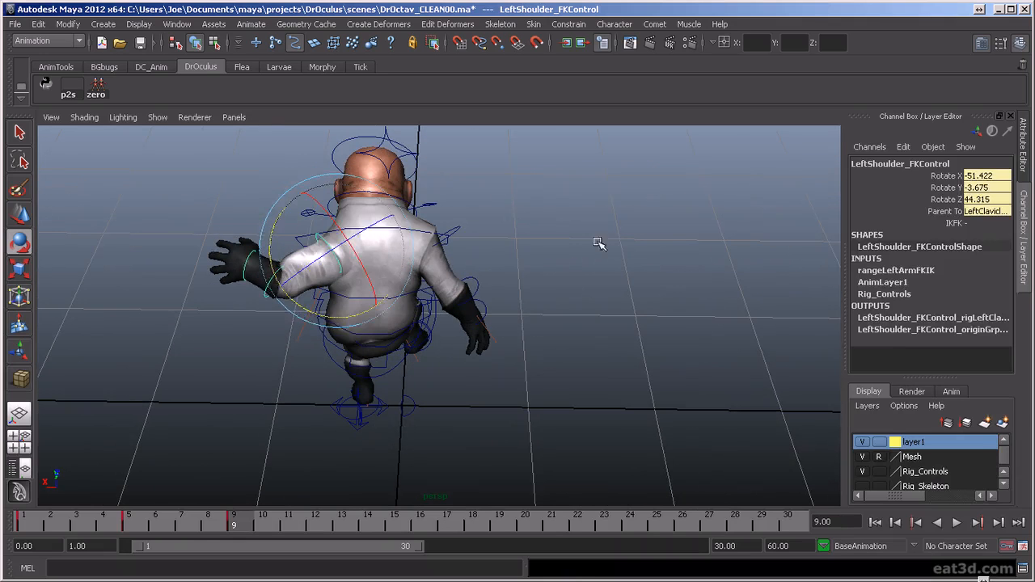
- Zero the left clavicle FK control's rotations at frame 9 and rotate it to -22.062 in Rotate X
click(594, 241)
click(313, 212)
drag(991, 176, 1004, 191)
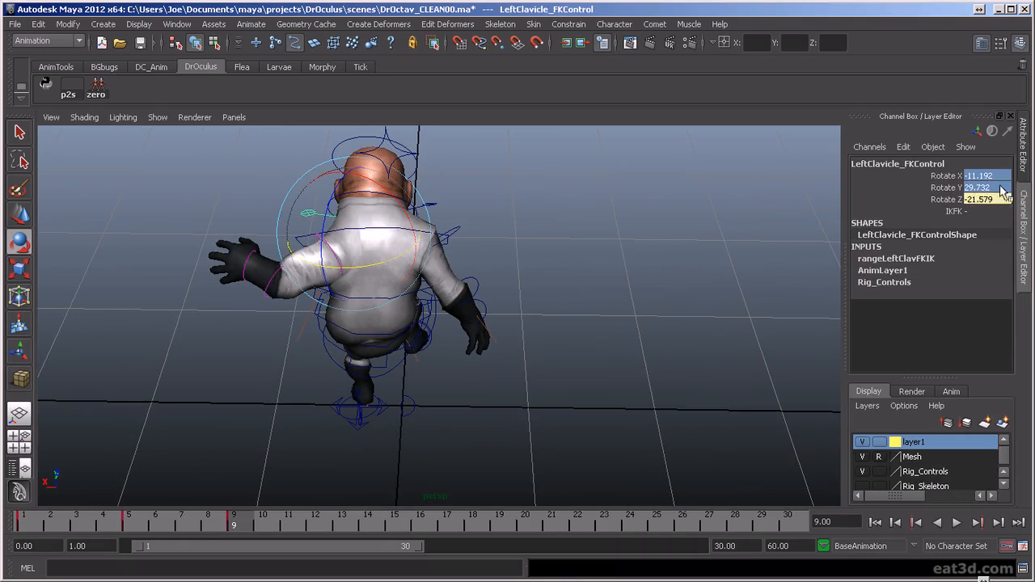
key(Return)
alt+drag(206, 357, 491, 401)
drag(504, 296, 487, 264)
alt+drag(557, 295, 326, 364)
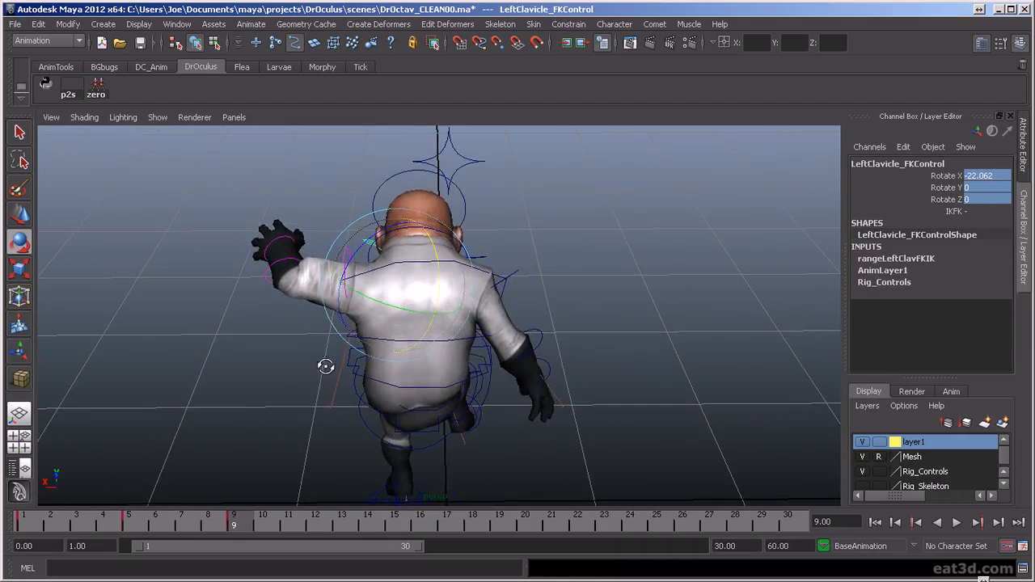
- Flip between the frame 1, 5 and 9 key poses from several angles to check the left arm's movement
key(comma)
key(period)
key(comma)
alt+drag(374, 333, 653, 255)
alt+drag(638, 290, 416, 367)
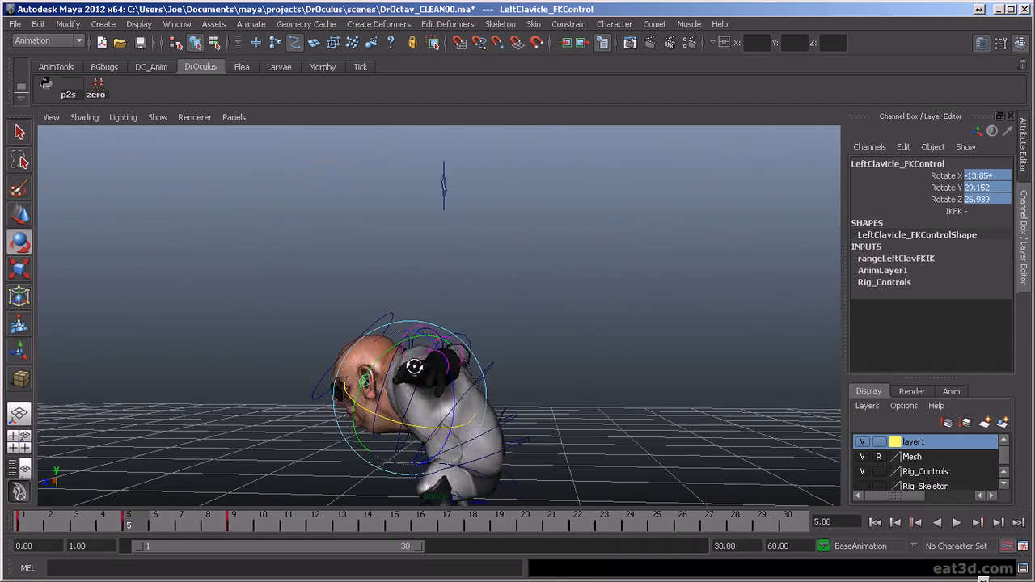
key(comma)
key(period)
key(period)
key(comma)
key(period)
alt+drag(427, 370, 533, 321)
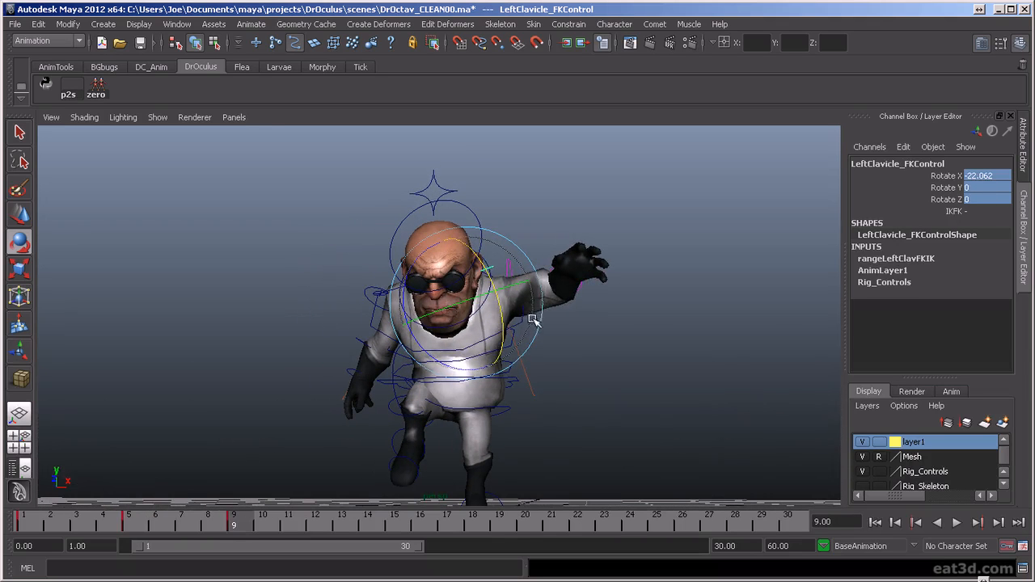
- Undo a trial clavicle rotation at frame 9 and rotate the left shoulder FK control to -59.31, 24.877, 4.393
drag(439, 363, 429, 353)
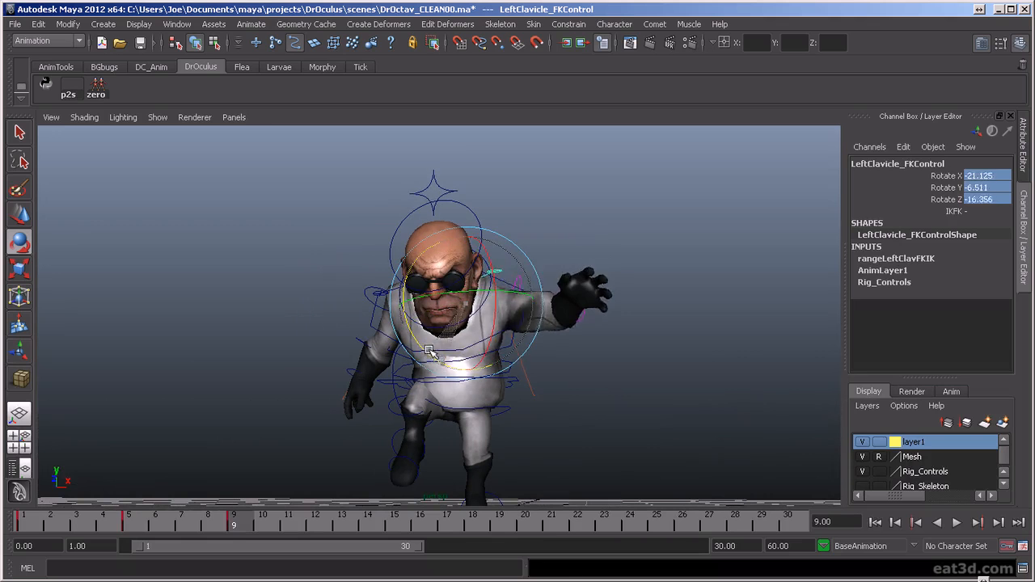
key(ctrl+z)
click(576, 385)
click(516, 380)
drag(548, 281, 687, 454)
- Compare the frame 9 pose with the frame 5 crouch and briefly play back the animation
key(comma)
key(period)
key(comma)
key(period)
alt+drag(609, 352, 595, 374)
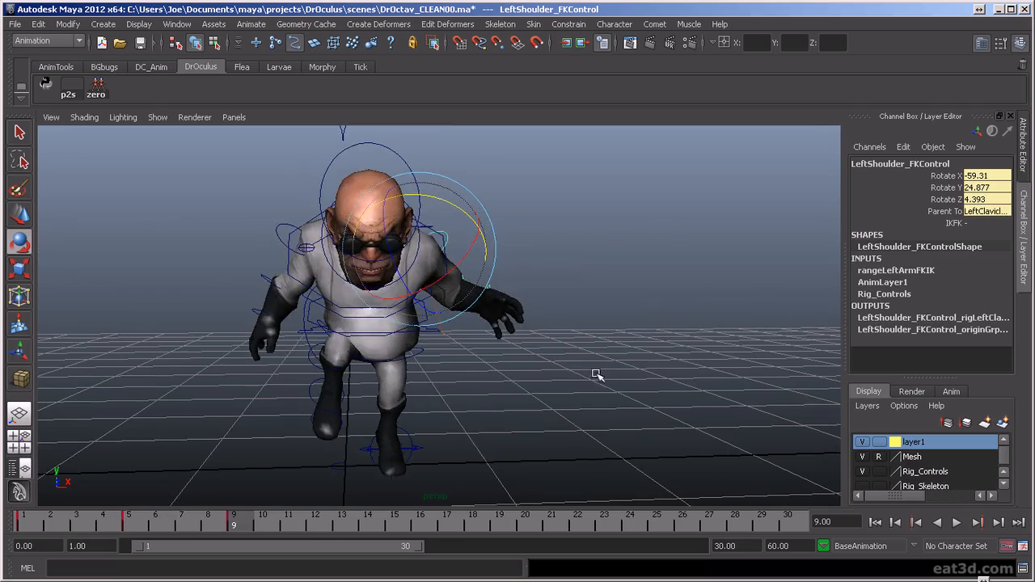
key(alt+v)
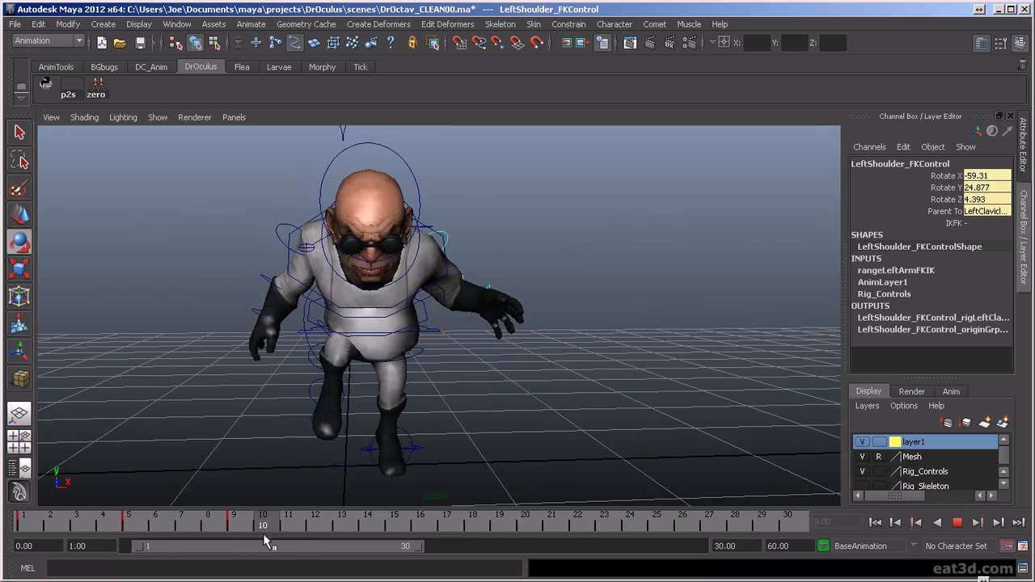
key(alt+v)
- Zero the three rotation values of the left shoulder FK control at frame 9
alt+drag(591, 379, 471, 428)
drag(1002, 176, 999, 199)
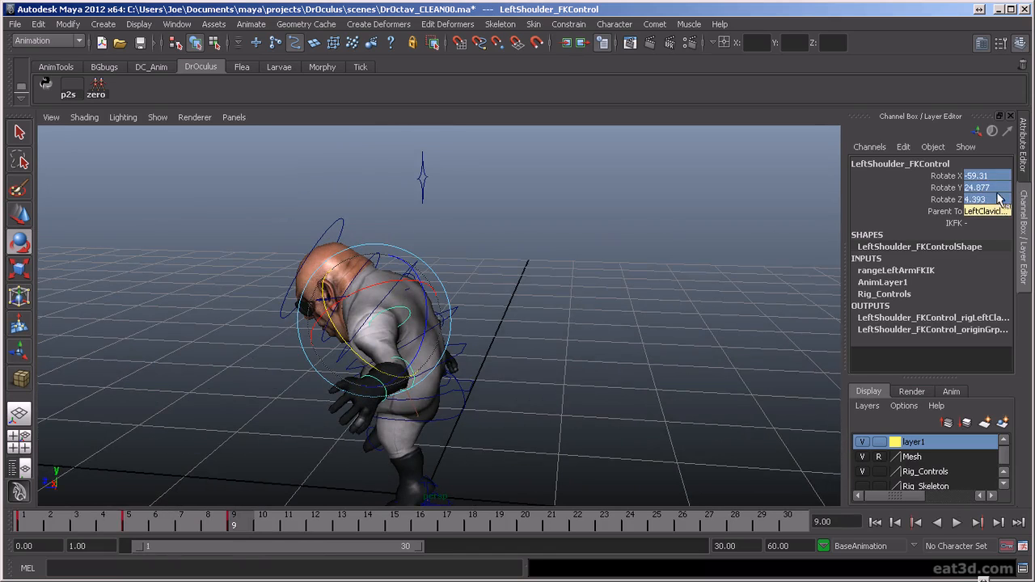
key(Return)
- Step back and forth through the key poses at frames 1, 5 and 9 from the side to review the arm motion
alt+drag(485, 369, 522, 328)
key(comma)
key(comma)
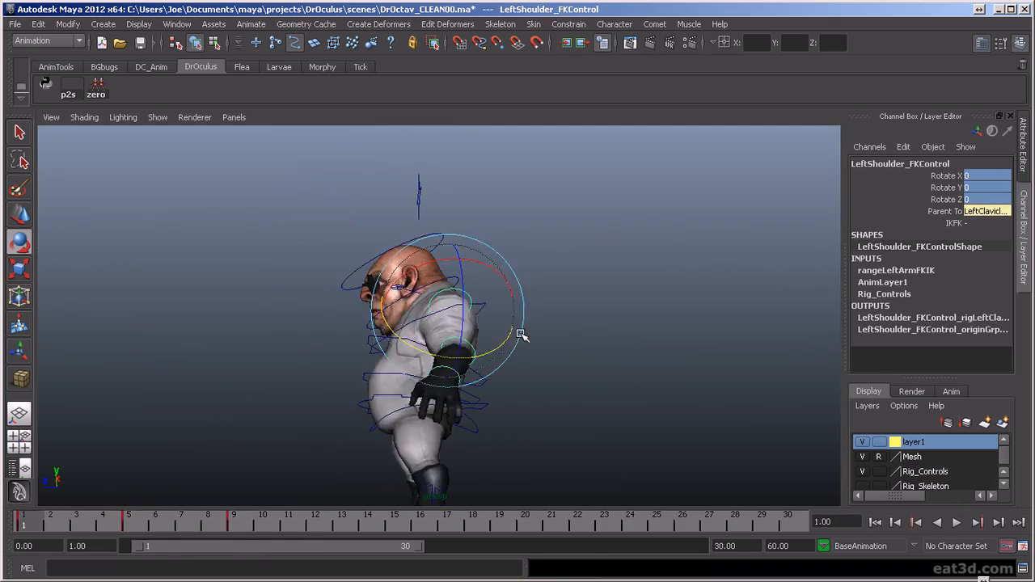
key(period)
key(period)
key(comma)
key(comma)
key(period)
key(period)
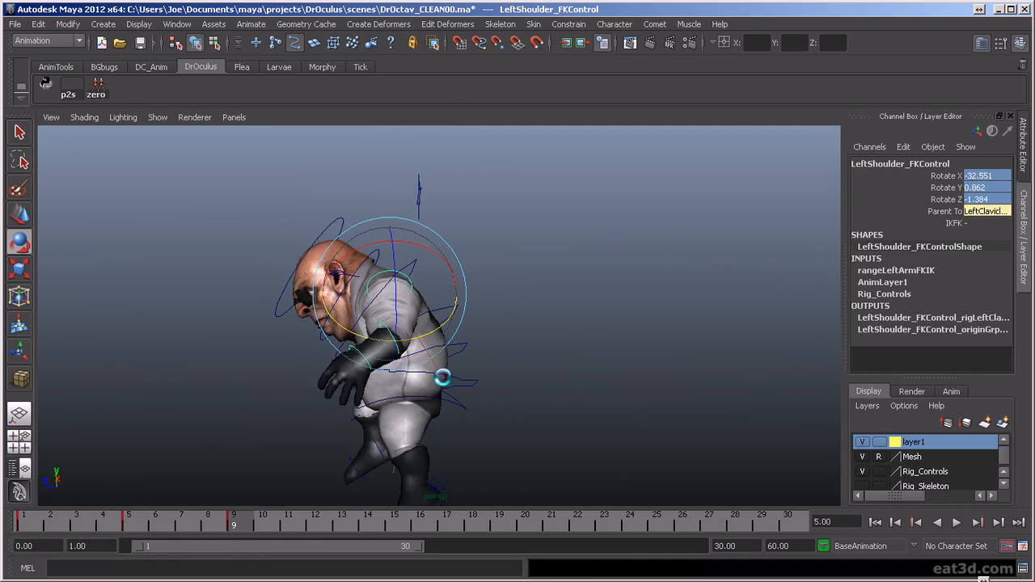
- Briefly play back the animation to check the arm motion through the key poses
alt+drag(443, 378, 531, 390)
key(alt+v)
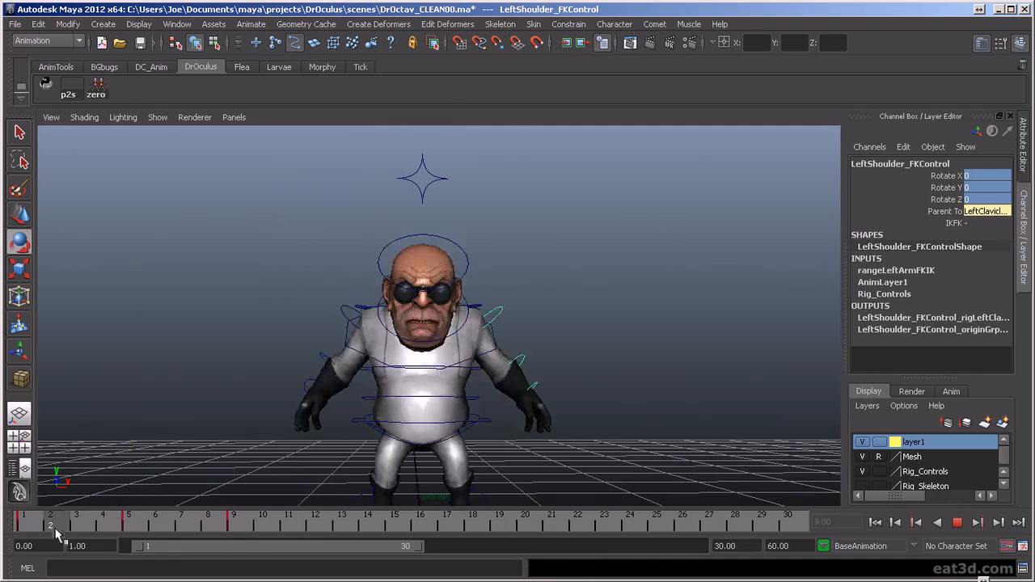
key(Escape)
- Rotate the left shoulder FK control at frame 9 to swing the left arm out from the body
alt+drag(551, 334, 495, 348)
click(587, 334)
click(510, 301)
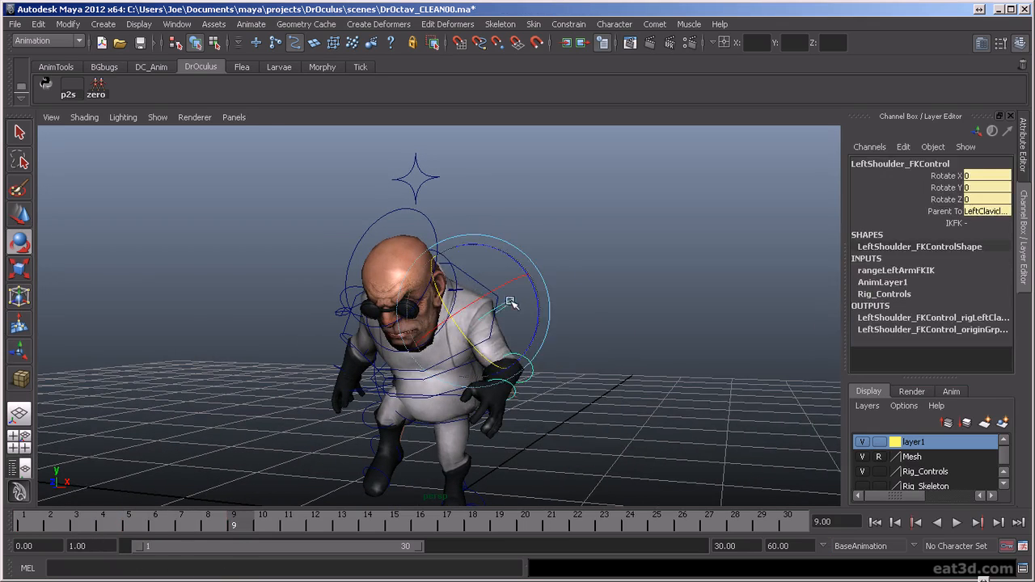
drag(492, 293, 525, 285)
- Rotate the left elbow FK control at frame 9 to -9.794 in Z
click(550, 382)
click(534, 371)
drag(536, 391, 361, 377)
click(385, 344)
click(356, 346)
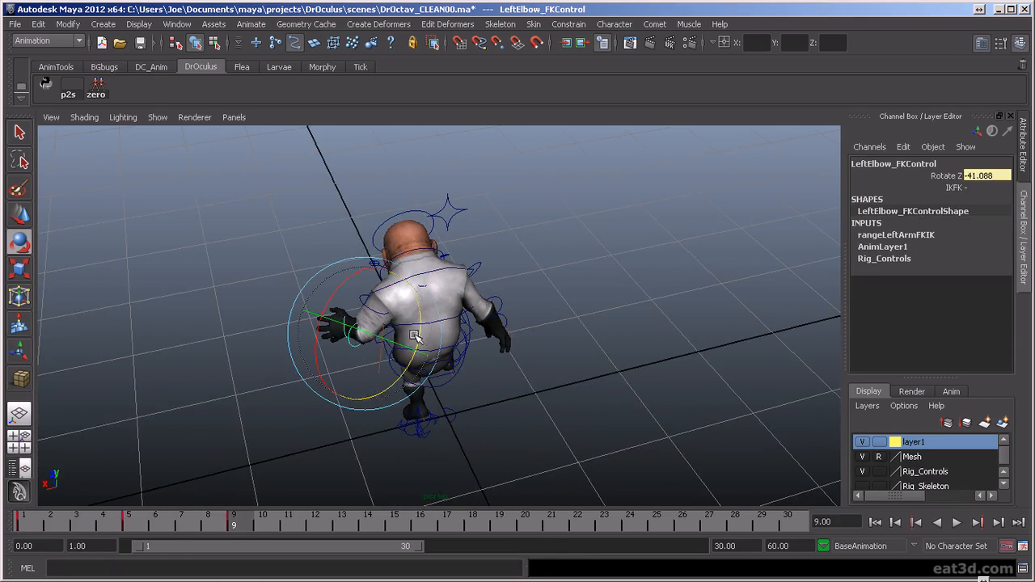
alt+drag(408, 315, 492, 378)
- Step forward and back through the key poses from the side to check the left arm
key(period)
key(period)
key(period)
key(comma)
key(comma)
key(comma)
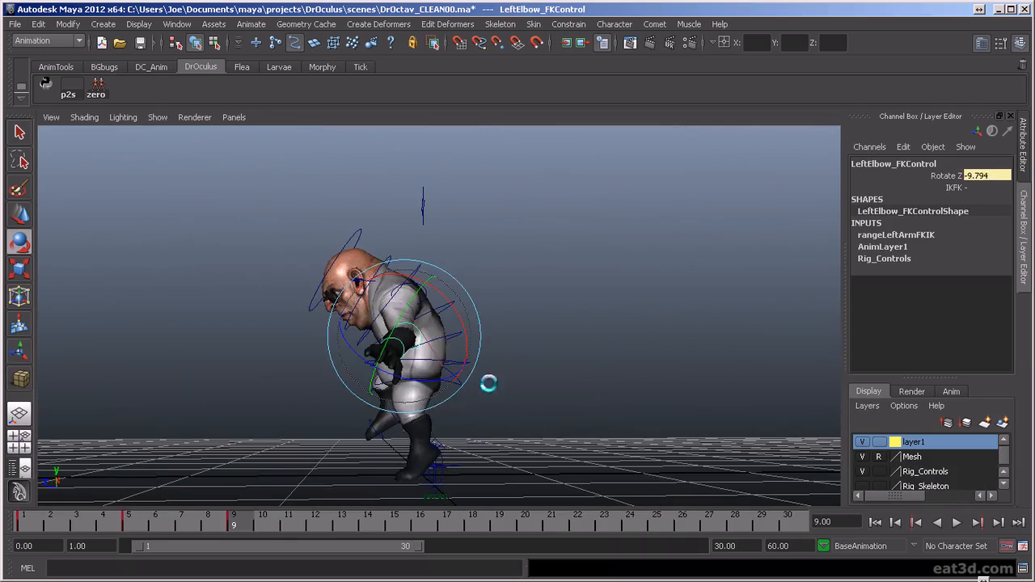
- Rotate the left wrist FK control at frame 9 to 23.798, -15.461, 30.278
alt+drag(455, 361, 399, 326)
key(f)
click(421, 293)
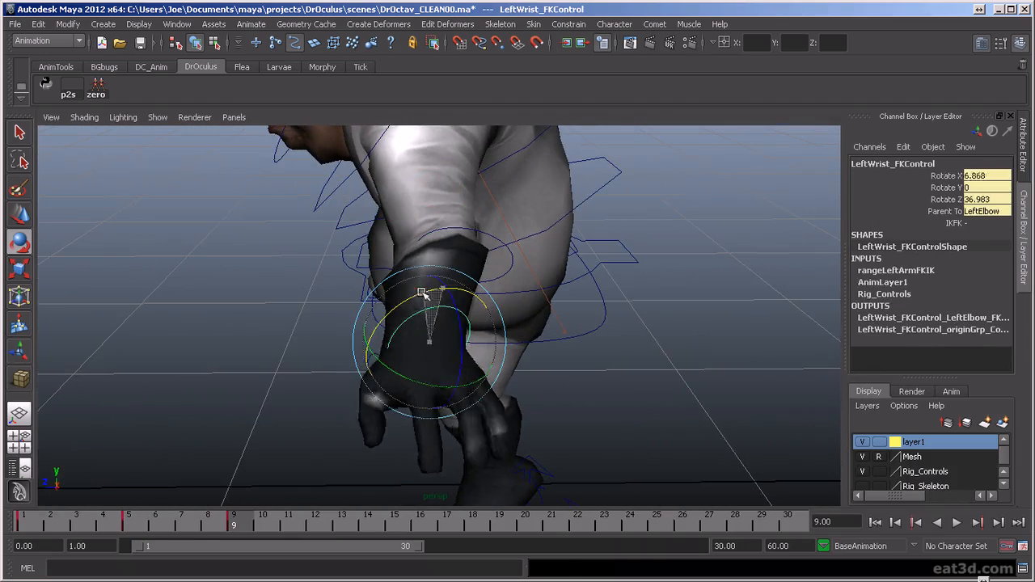
drag(449, 399, 451, 398)
alt+drag(452, 398, 536, 445)
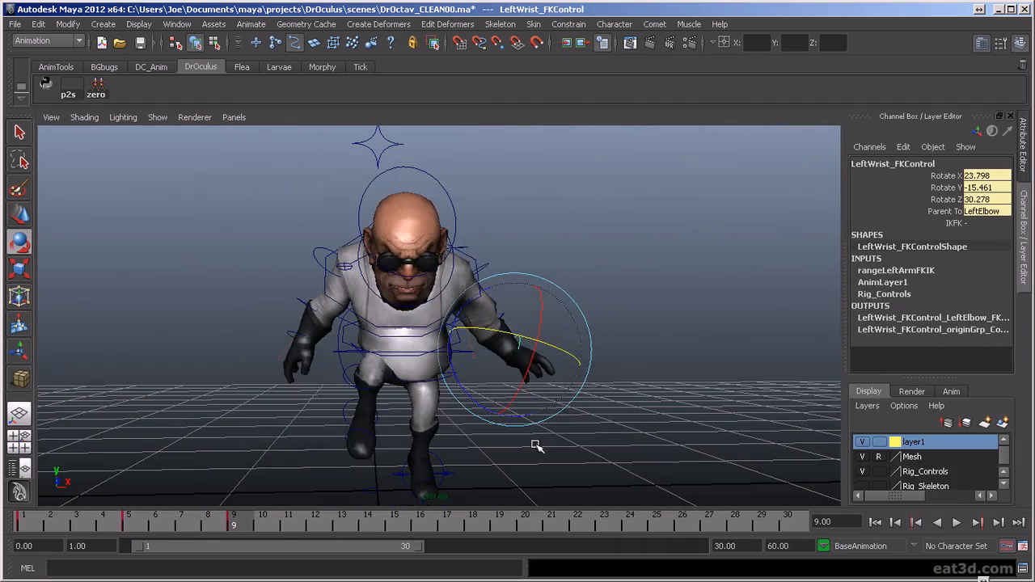
- Step through the key poses from the front to check the left hand
key(period)
key(period)
key(period)
key(comma)
key(period)
- Rotate the right shoulder FK control at frame 9 to -20.743 in Y
alt+drag(304, 334, 572, 339)
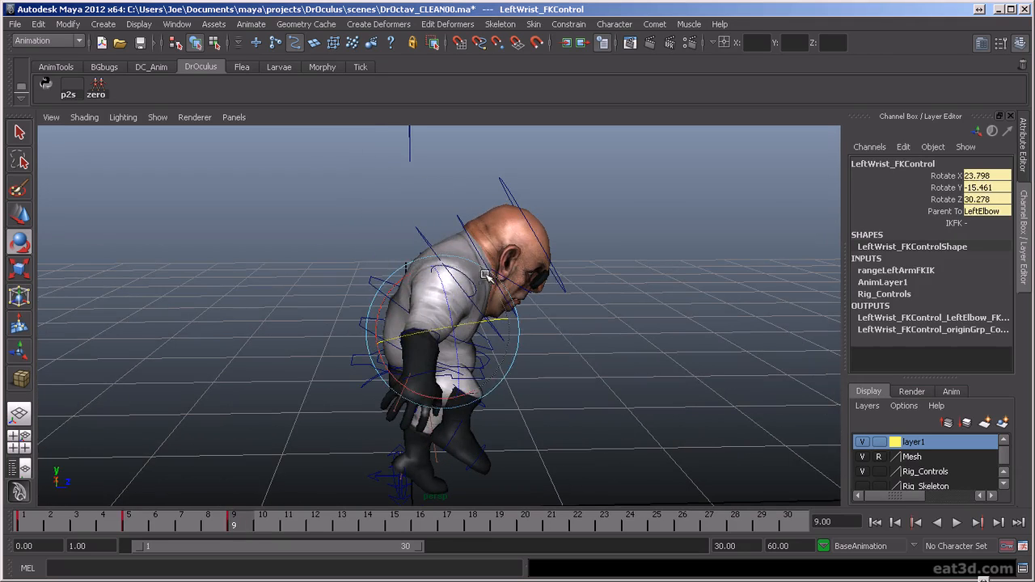
click(461, 288)
click(463, 270)
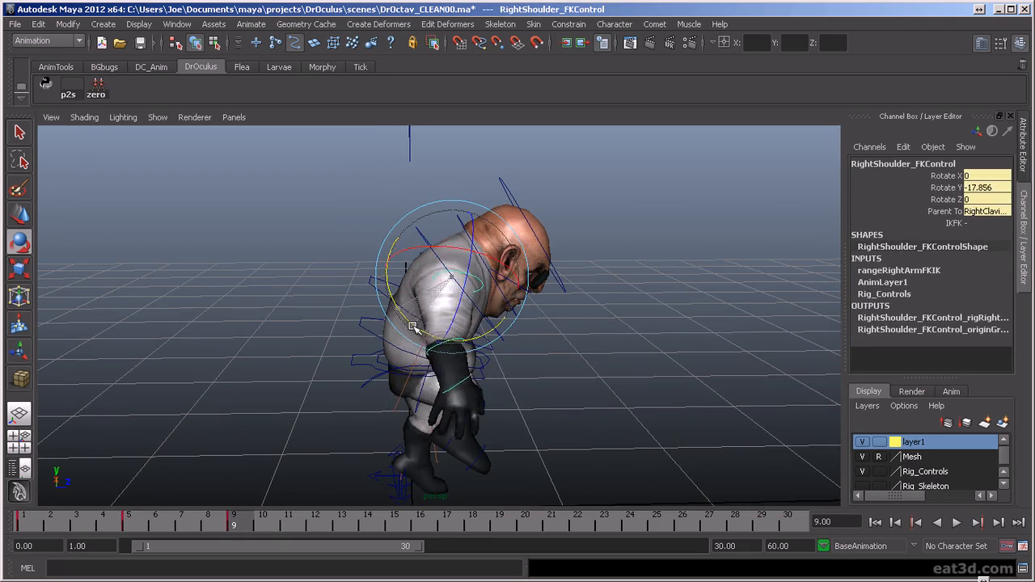
alt+drag(414, 330, 321, 330)
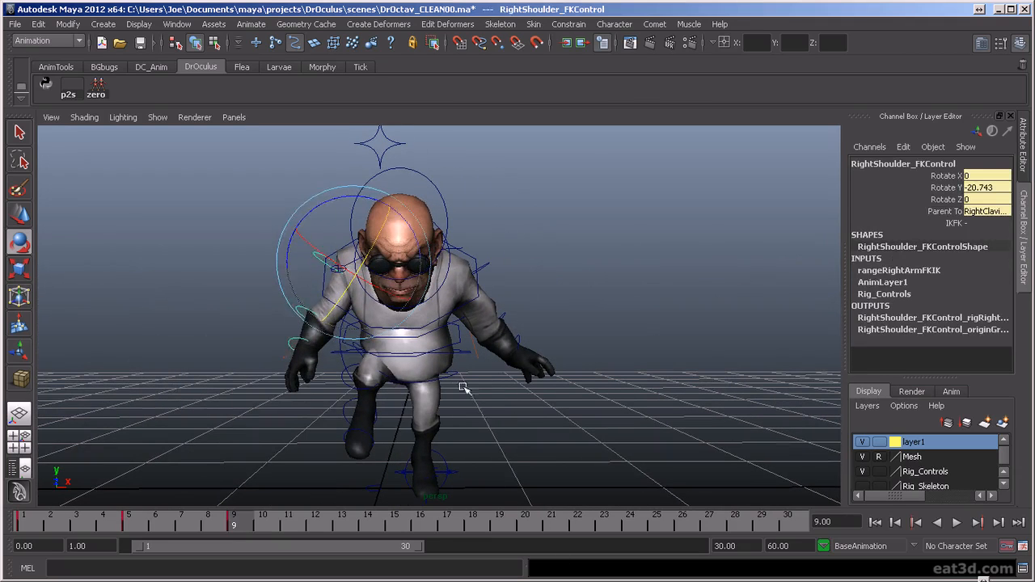
- Rotate the right wrist FK control around Z at frame 9 to turn the hand outward
click(321, 330)
click(289, 340)
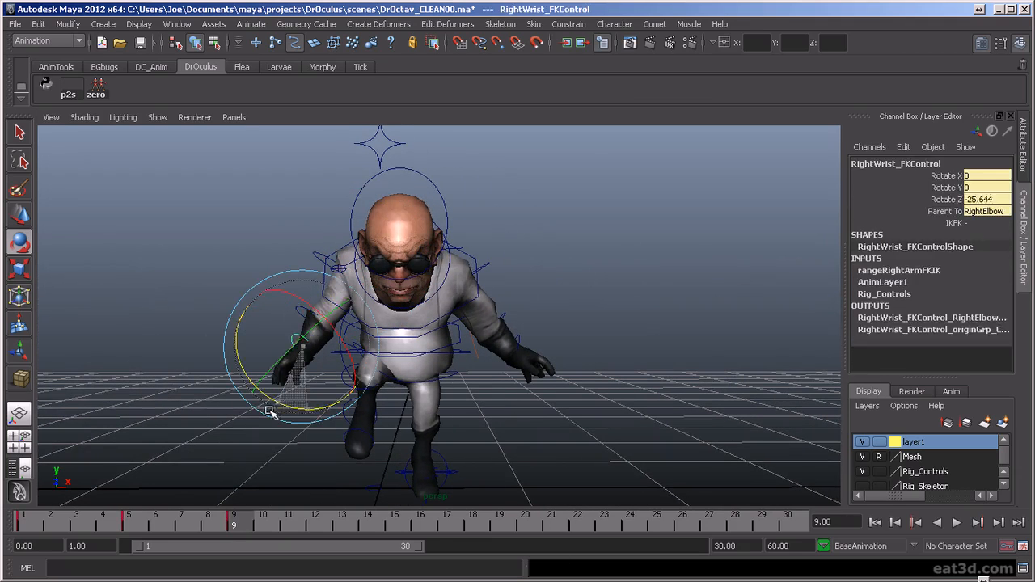
click(287, 398)
- Rotate the right shoulder FK control to 23.494, -13.145, 5.233 and key it at frame 9
click(323, 259)
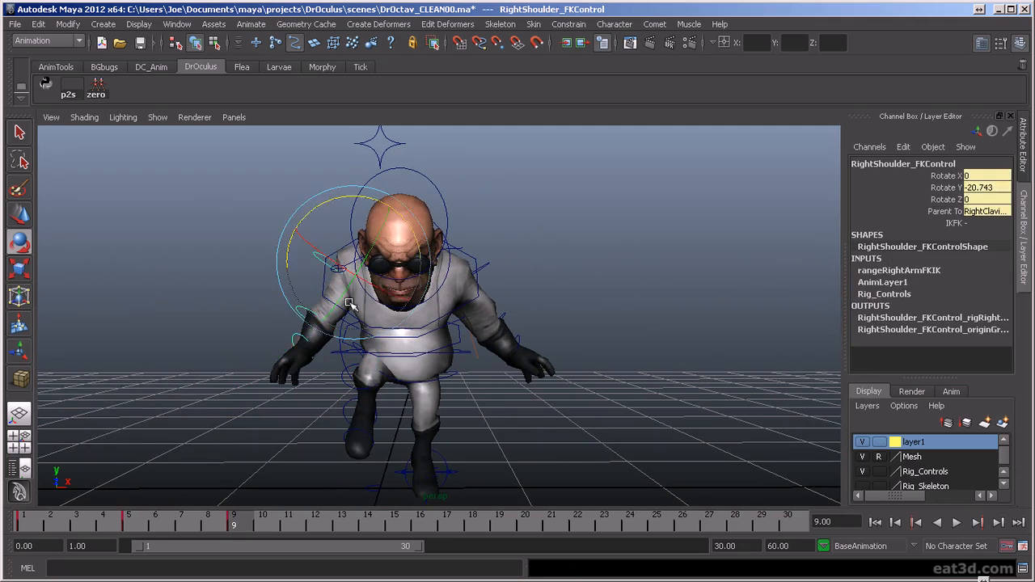
drag(366, 285, 474, 325)
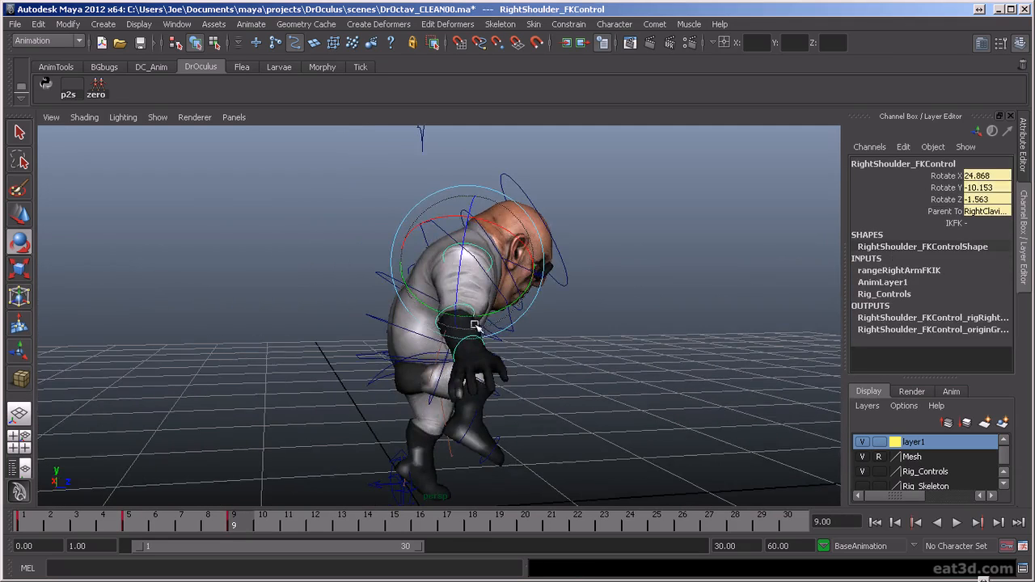
drag(456, 276, 456, 288)
key(s)
alt+drag(490, 321, 325, 325)
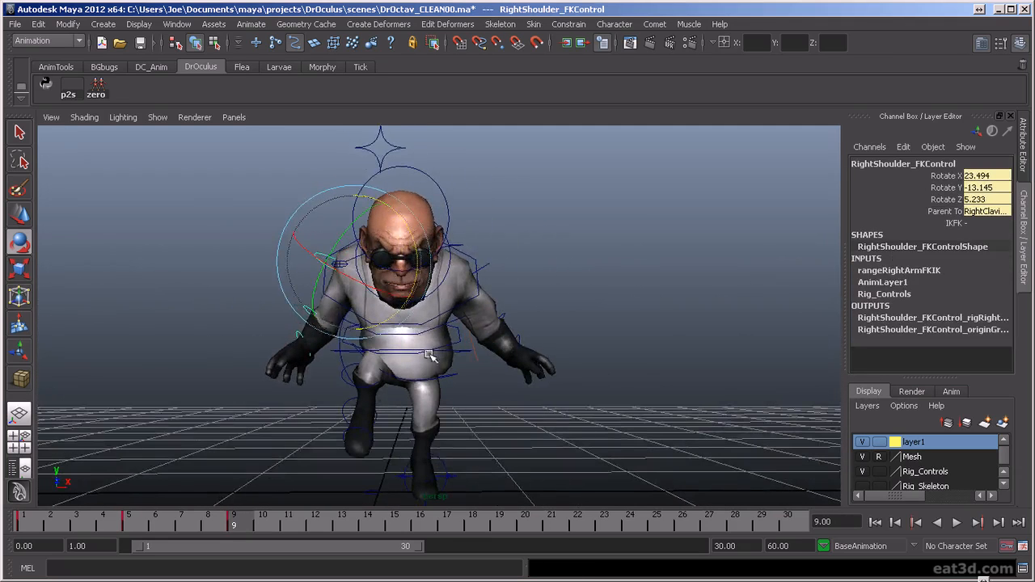
- Adjust the right clavicle control's rotation at frame 9, checking the shoulder line from the front and behind
alt+right_drag(543, 391, 501, 398)
click(523, 396)
click(364, 273)
drag(405, 215, 434, 243)
alt+drag(364, 279, 732, 325)
drag(510, 263, 508, 272)
click(640, 287)
mouse_move(508, 346)
alt+mouse_down()
mouse_move(509, 337)
mouse_move(503, 353)
alt+mouse_up()
click(495, 270)
click(571, 275)
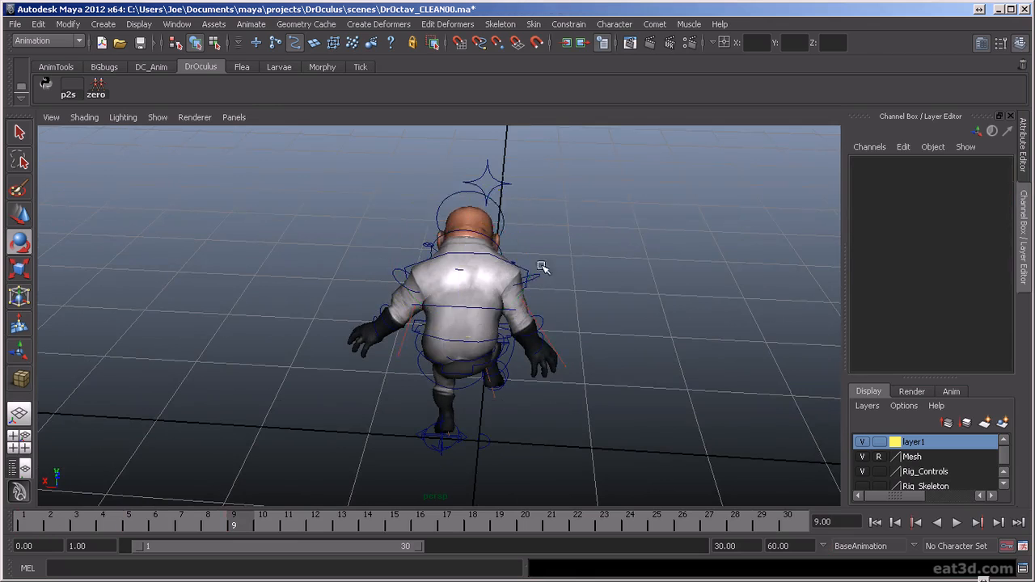
alt+drag(540, 266, 518, 291)
click(513, 256)
drag(453, 248, 443, 265)
- Scrub and step through the poses at frames 1, 5 and 9 from the side to review the body motion
alt+drag(509, 361, 305, 443)
drag(185, 525, 23, 509)
key(period)
key(period)
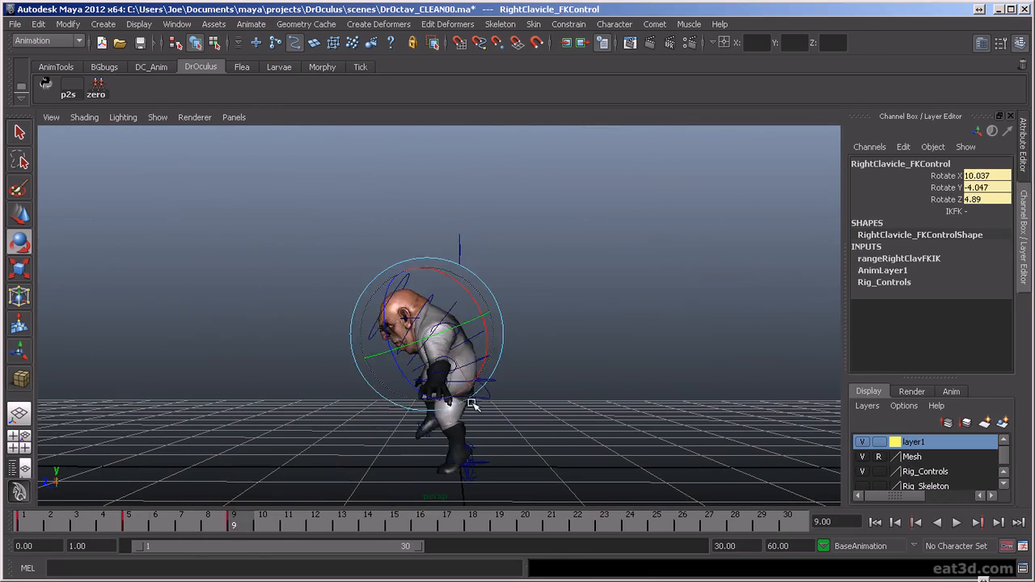
key(comma)
key(period)
- Move the torso control slightly backward along Z at frame 9
click(490, 387)
click(479, 388)
key(w)
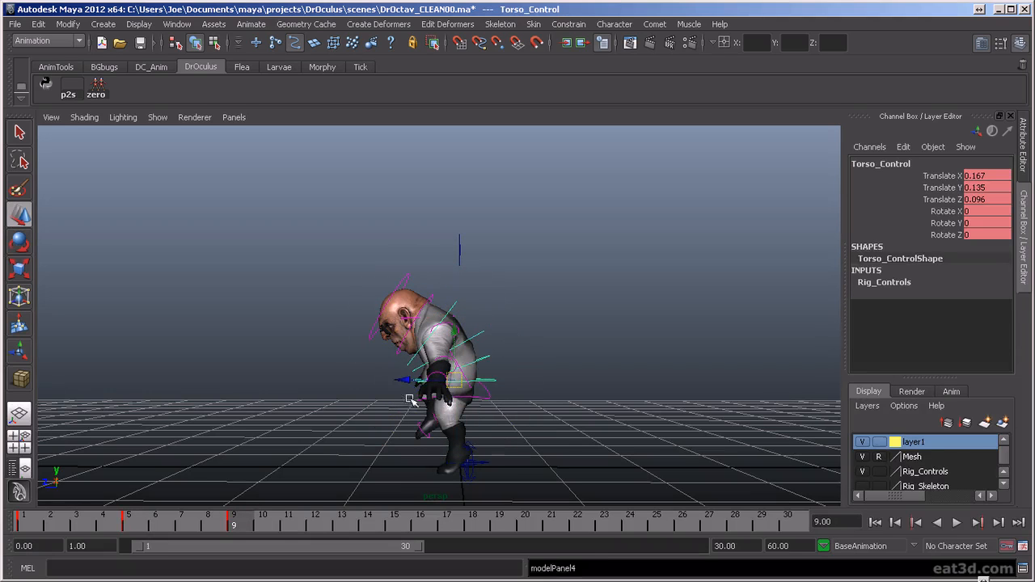
drag(401, 382, 411, 385)
- Step between the key poses to compare the torso position at frame 9 with the frame 5 crouch
key(comma)
key(comma)
key(period)
key(period)
key(comma)
key(comma)
key(period)
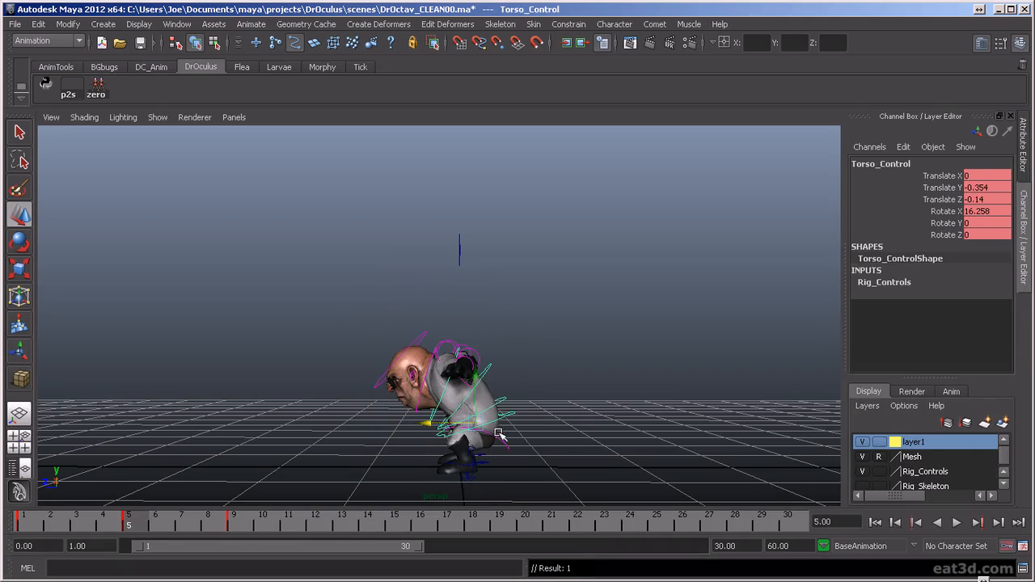
- Copy the crouch pose from frame 5 to frame 21
click(550, 521)
click(564, 414)
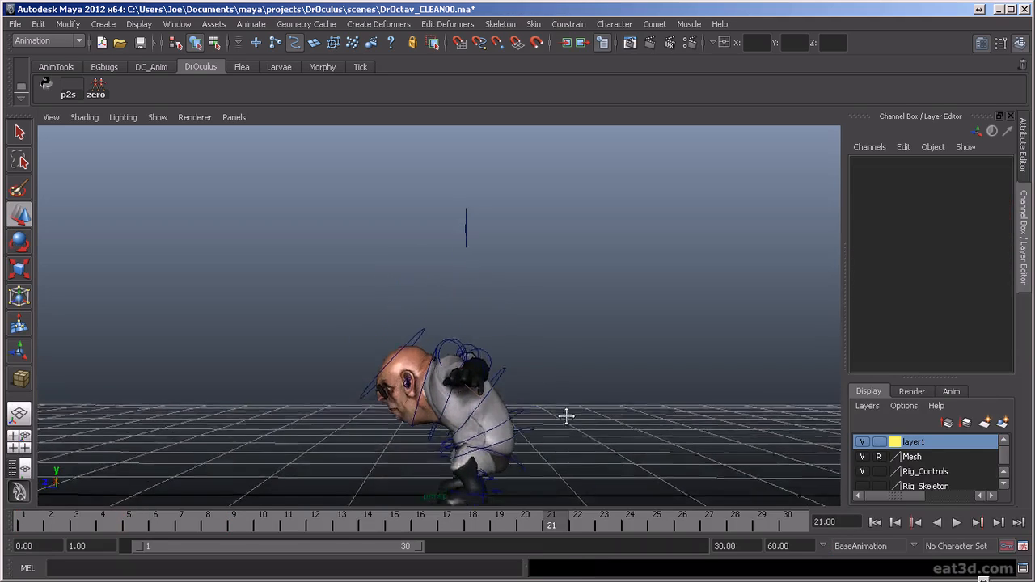
alt+middle_drag(566, 416, 572, 345)
scroll(572, 346, up, 3)
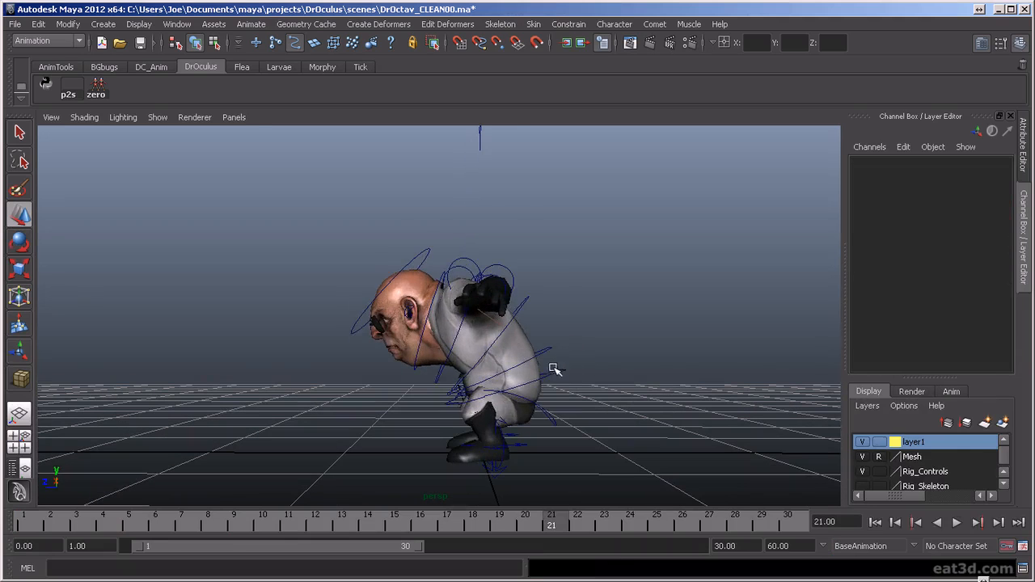
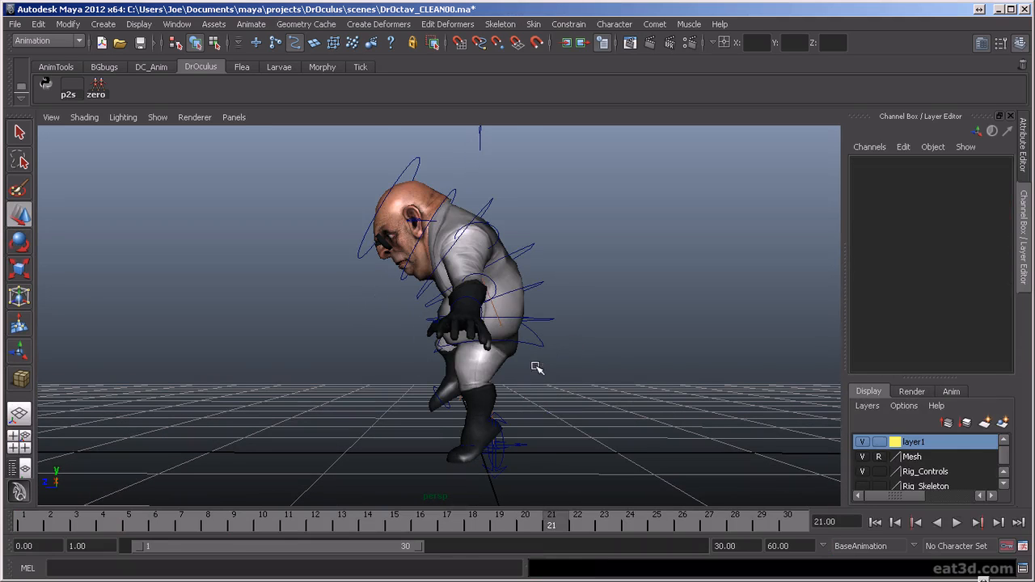
- Select the torso control and step between the key poses at frames 1, 5 and 9 to review the body motion
click(540, 317)
key(comma)
key(comma)
key(comma)
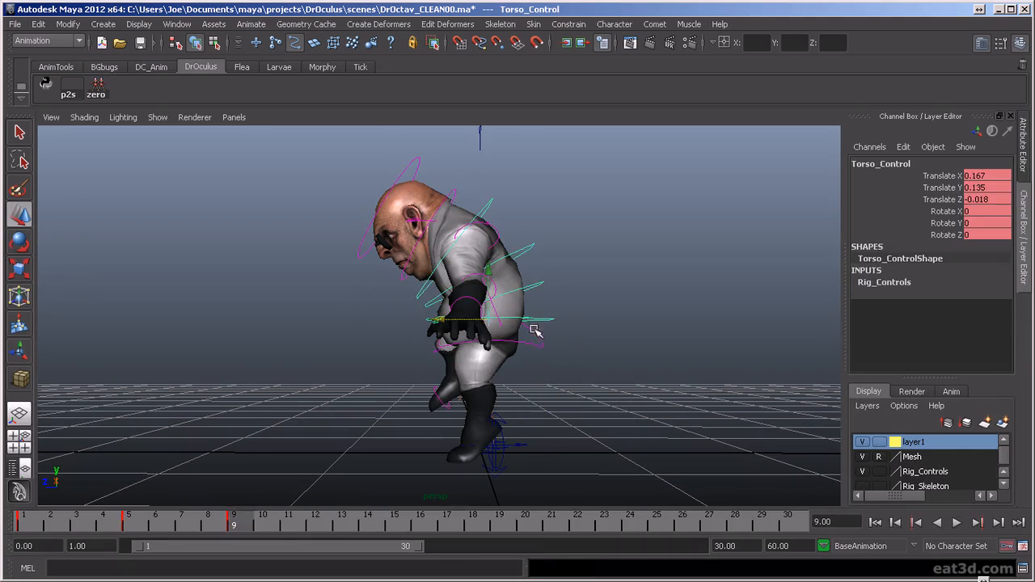
key(period)
key(period)
key(comma)
key(period)
key(comma)
key(comma)
key(period)
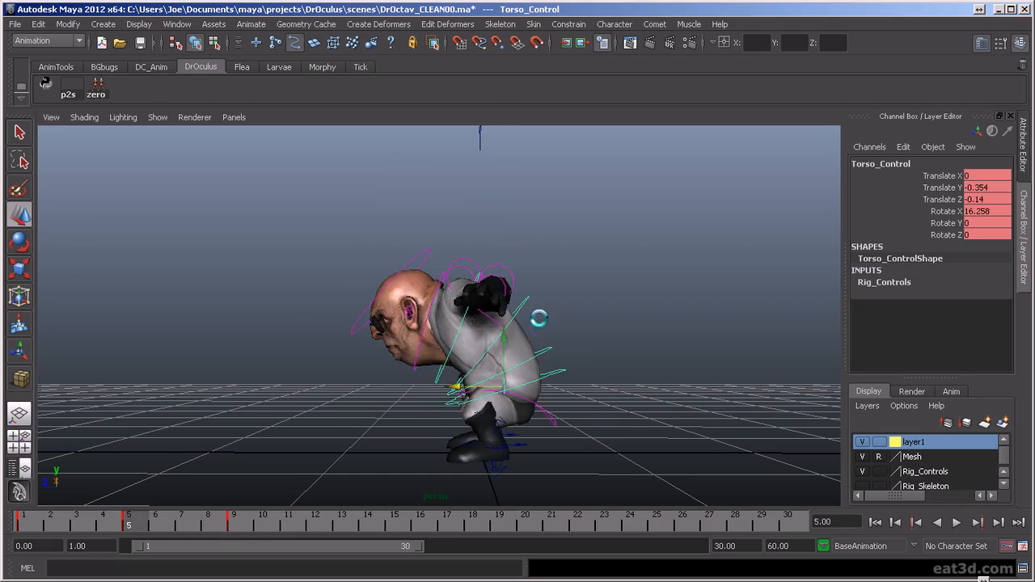
key(period)
key(comma)
key(comma)
key(comma)
key(period)
key(period)
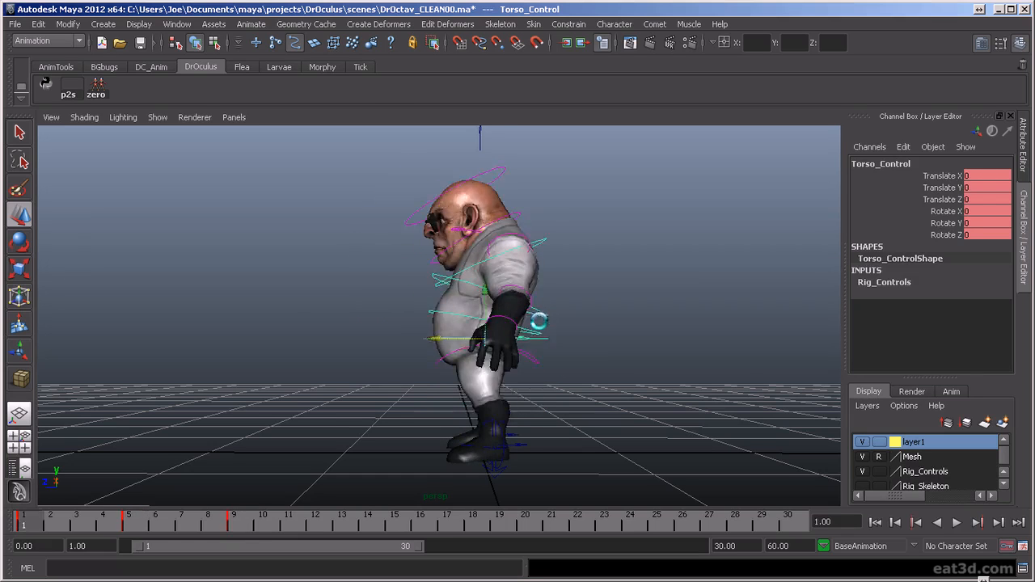
key(period)
key(comma)
key(period)
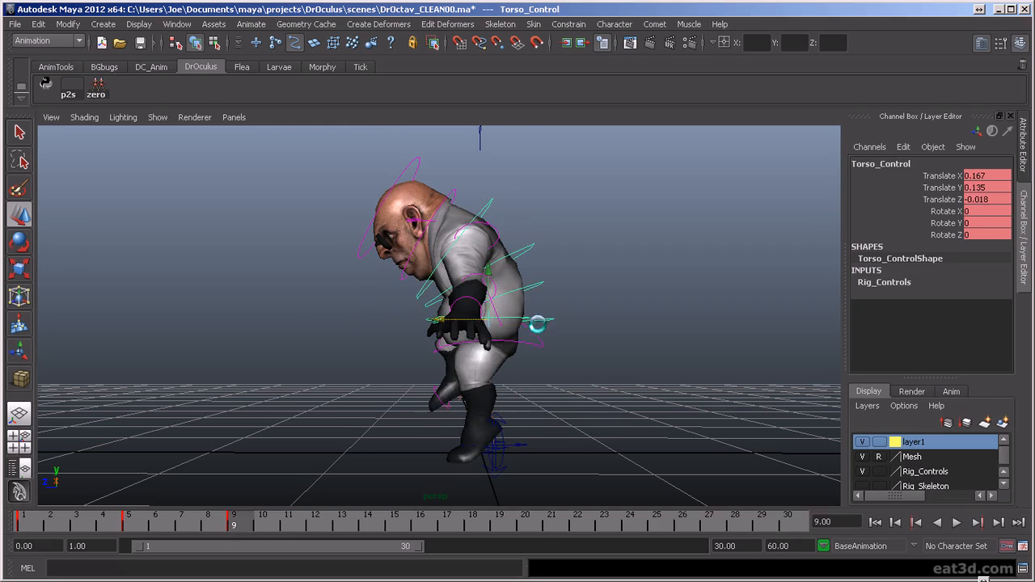
- Copy the standing pose of all controls from frame 1 to frame 13
alt+drag(392, 388, 522, 383)
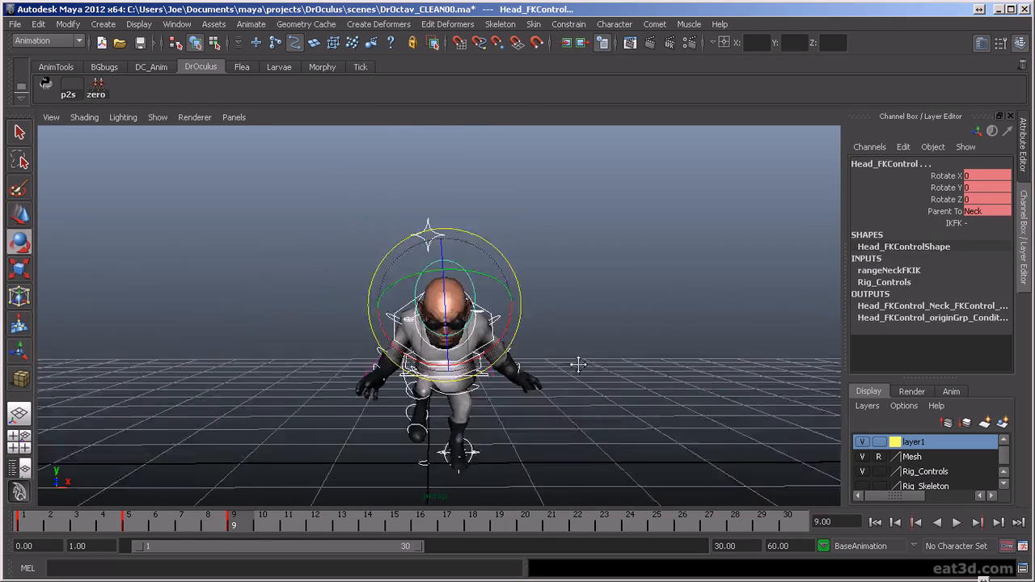
alt+right_drag(577, 363, 556, 368)
alt+drag(556, 368, 557, 364)
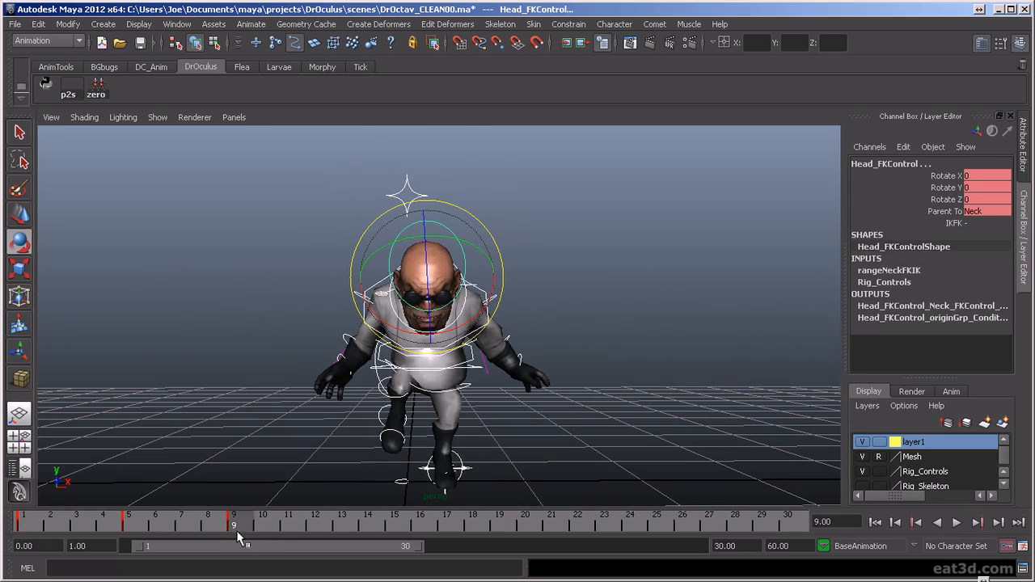
drag(298, 526, 343, 526)
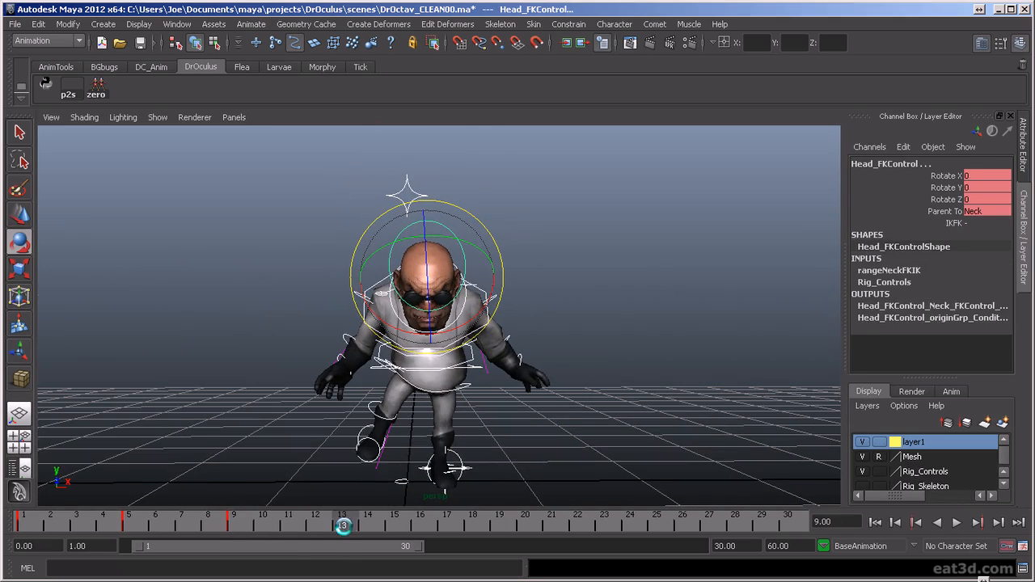
click(24, 522)
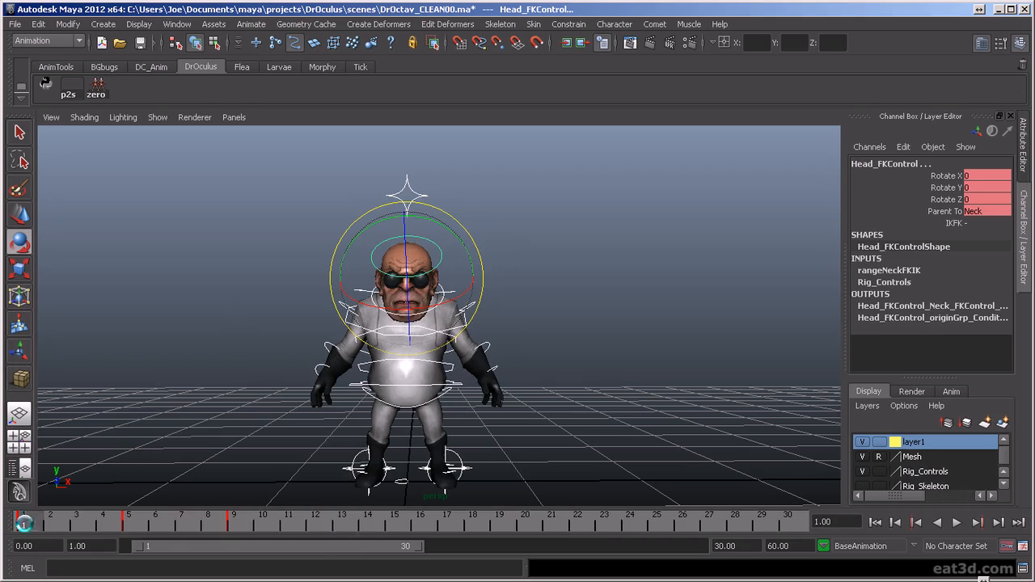
drag(25, 527, 354, 529)
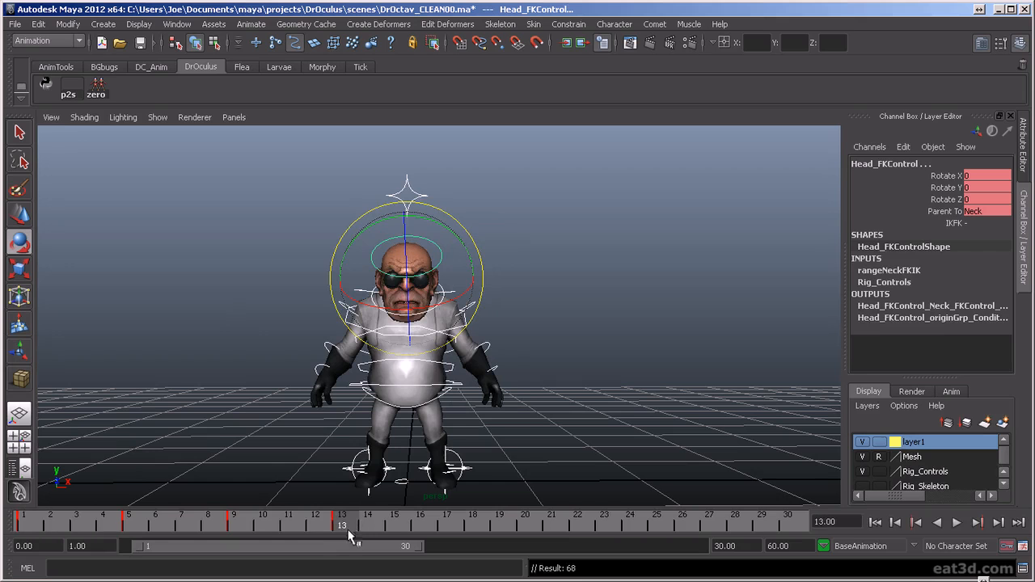
key(alt+v)
key(alt+v)
click(399, 388)
key(w)
drag(408, 337, 410, 318)
key(ctrl+z)
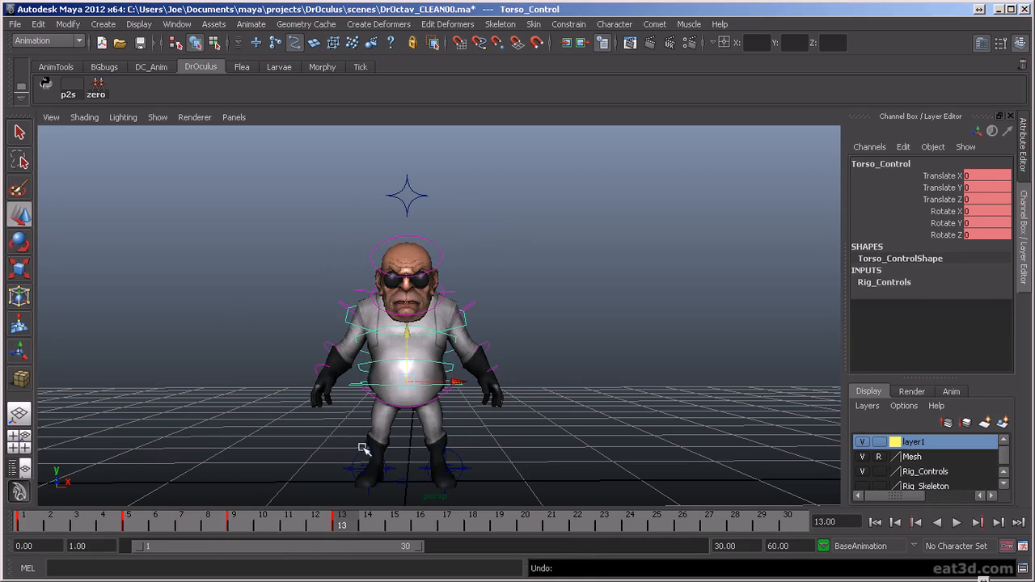
- Switch both legs from IK to FK at frame 13
click(345, 468)
shift+click(469, 469)
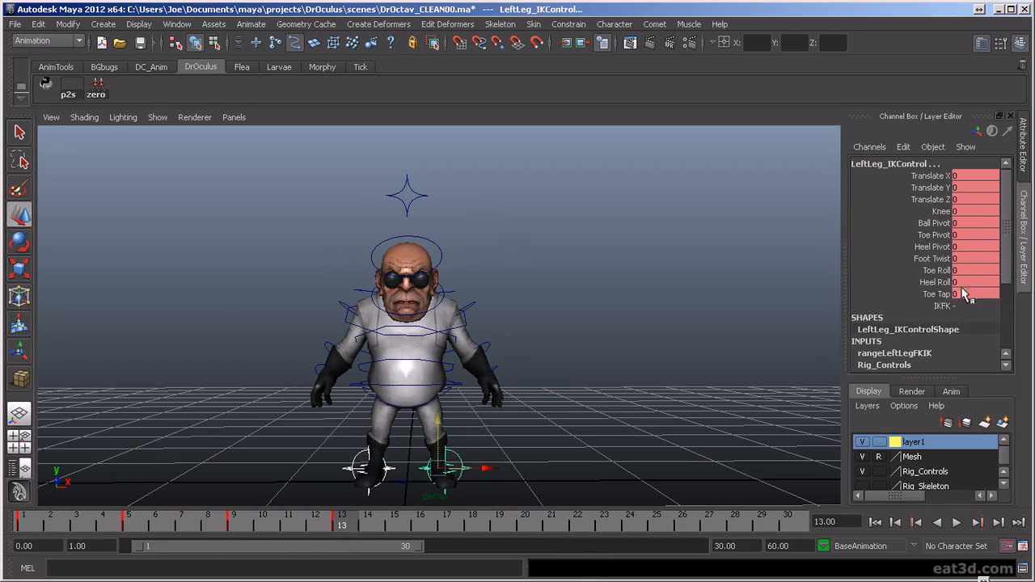
click(980, 332)
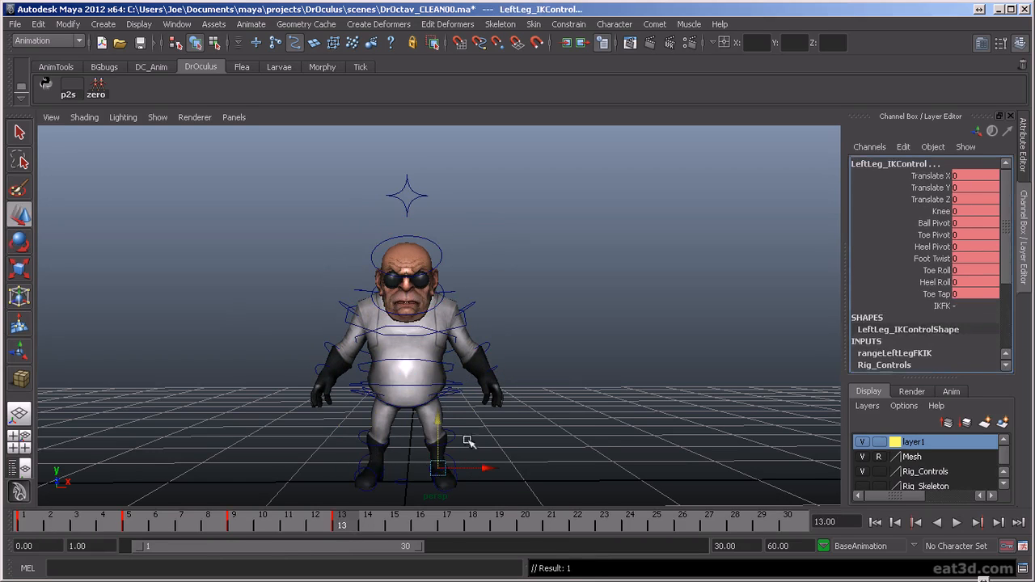
- Raise the torso control at frame 13 to a Translate Y of 1.318 so the character is airborne
click(437, 388)
middle_drag(437, 388, 436, 183)
scroll(477, 279, down, 2)
alt+middle_drag(494, 328, 530, 370)
scroll(508, 404, up, 1)
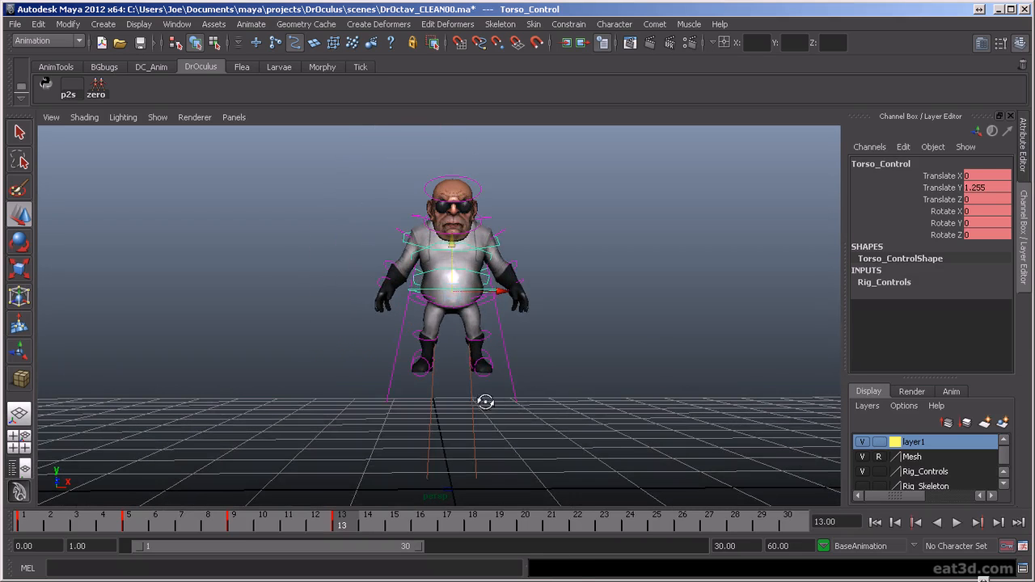
drag(451, 243, 450, 235)
alt+drag(503, 318, 495, 314)
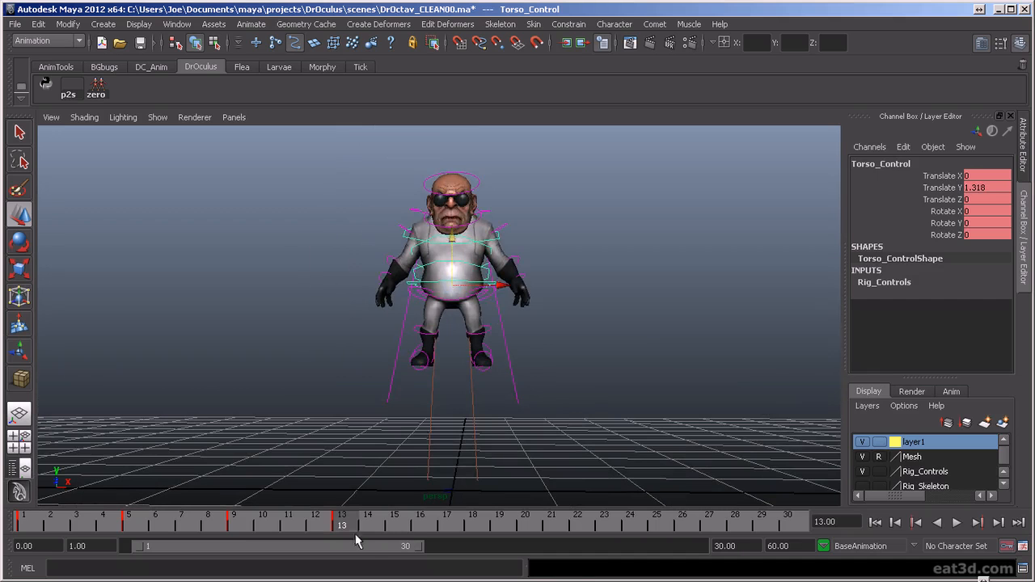
key(alt+v)
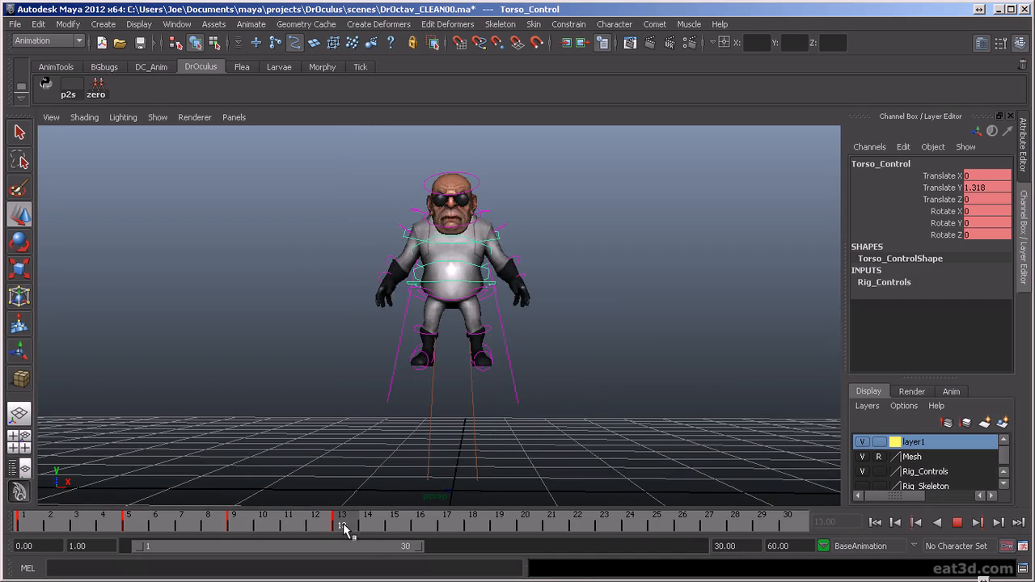
key(alt+v)
- Rotate the right hip FK control at frame 13 to lift the right thigh forward
alt+drag(527, 405, 475, 392)
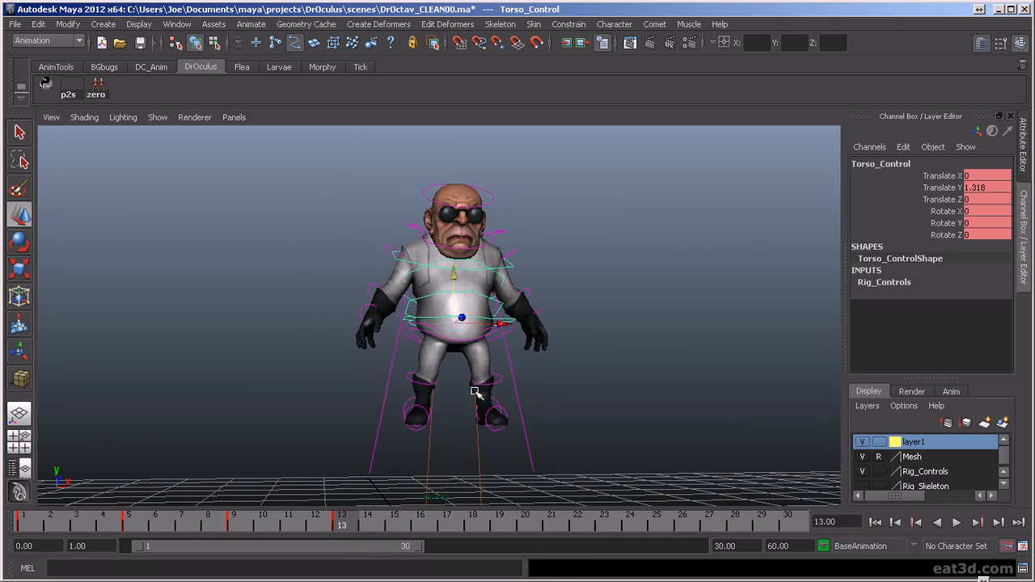
click(407, 343)
key(e)
click(413, 337)
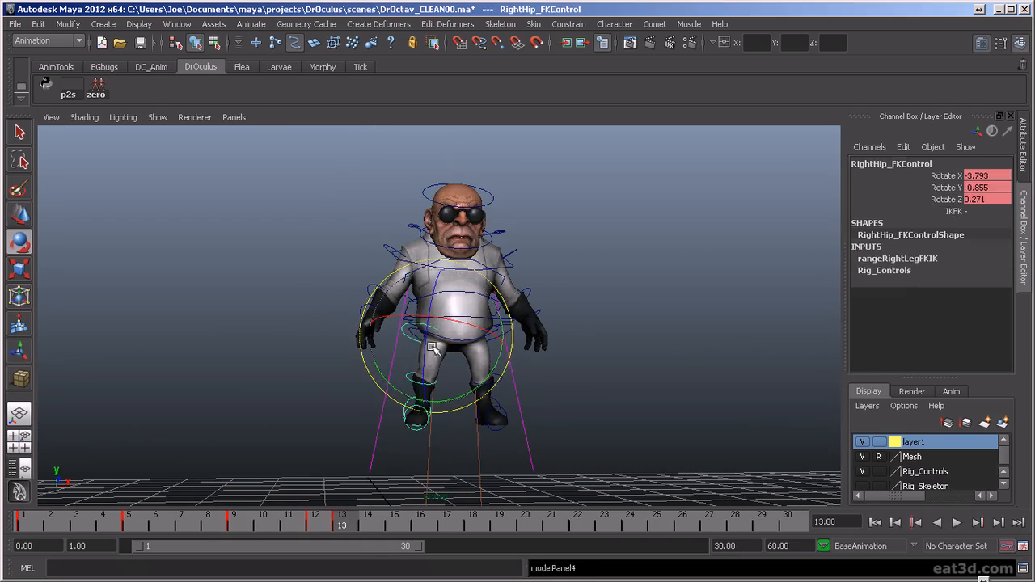
click(544, 330)
click(412, 348)
drag(424, 348, 428, 373)
key(ctrl+z)
click(632, 395)
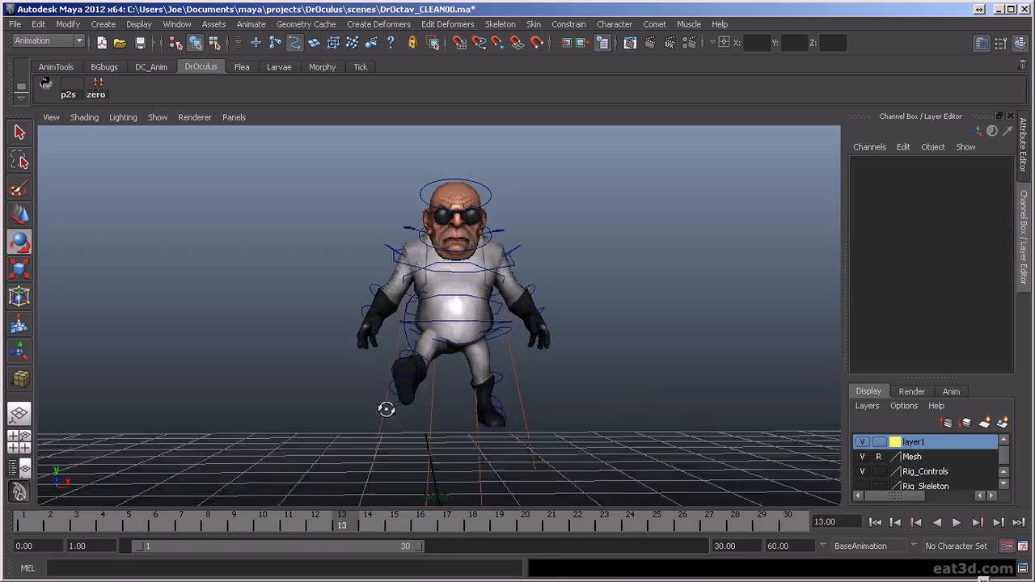
- Bend the right knee back and angle the right foot downward in the frame 13 jump pose
alt+drag(385, 409, 308, 415)
click(396, 359)
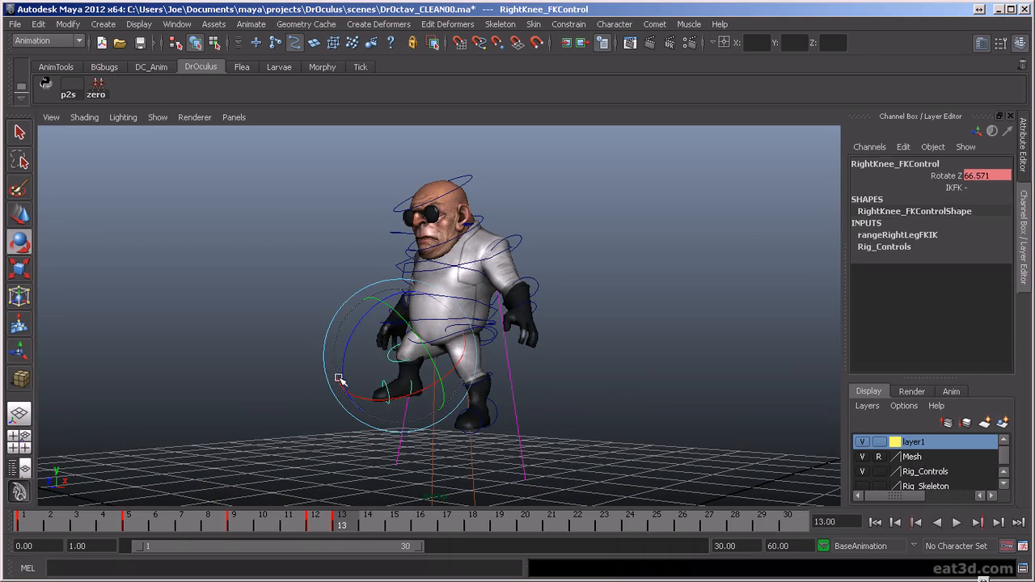
click(437, 432)
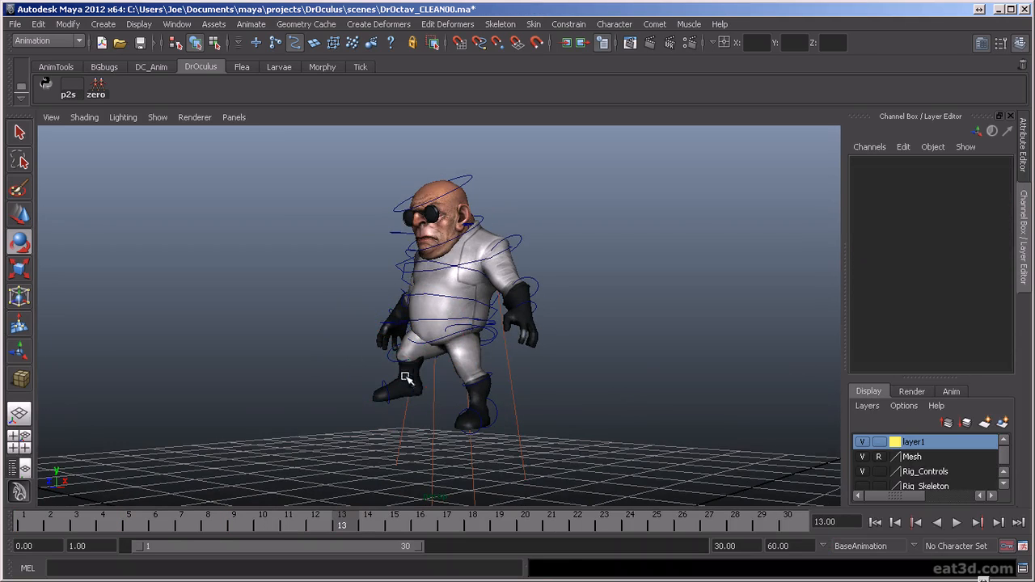
click(411, 388)
alt+drag(365, 363, 557, 405)
- Refine the right hip rotation to X 19.254, Y 7.1 and Z -55.085
click(444, 372)
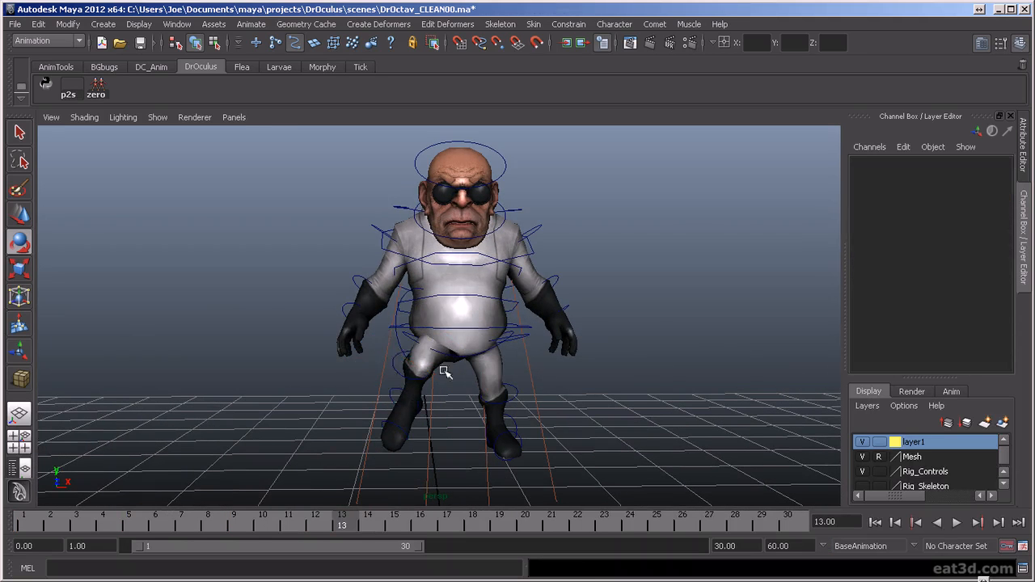
drag(499, 308, 439, 347)
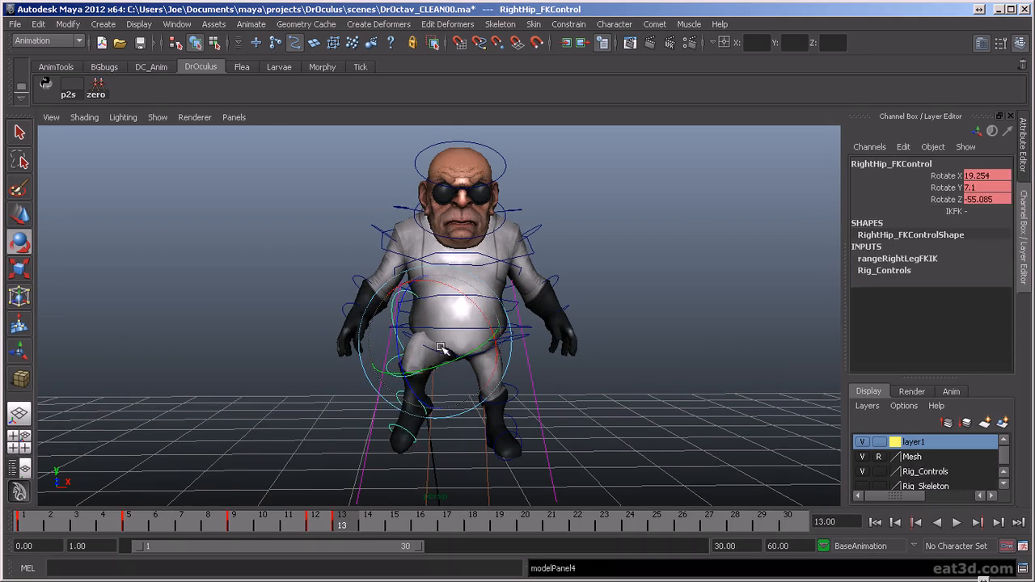
click(544, 419)
- Rotate the left foot so its toes point toward the ground
click(510, 420)
drag(527, 406, 529, 455)
alt+drag(627, 426, 526, 418)
click(553, 383)
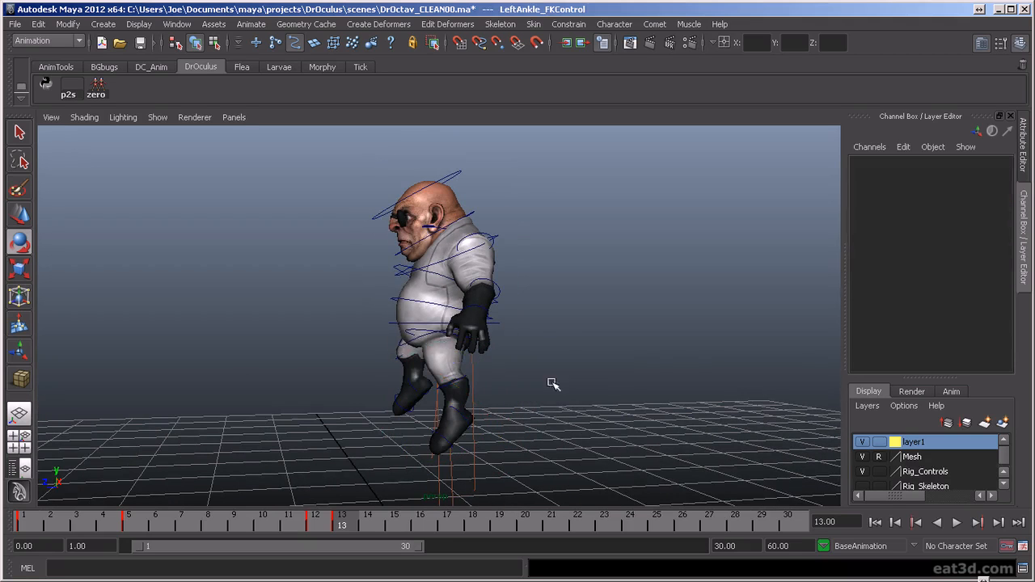
- Swing the left thigh forward at the hip and adjust the left lower leg in side view
click(414, 330)
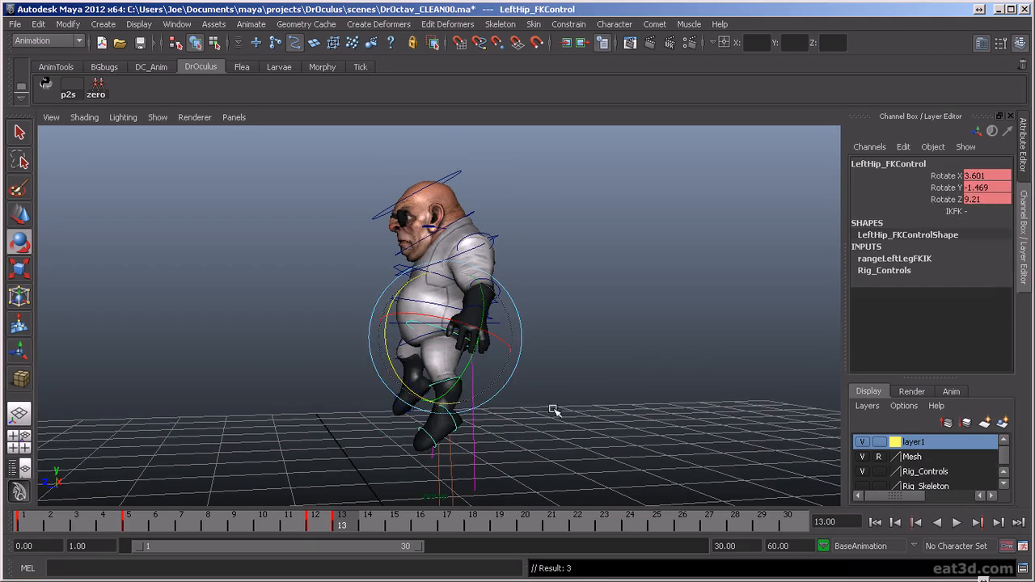
click(414, 402)
click(434, 387)
drag(392, 400, 386, 432)
click(368, 354)
click(416, 324)
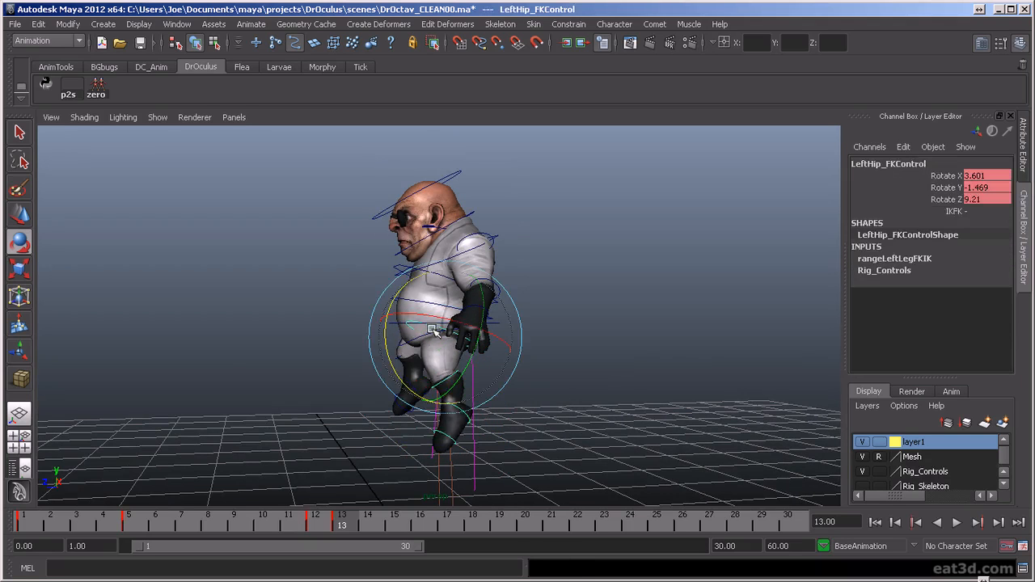
drag(396, 374, 383, 354)
- Bend the left knee to a Rotate Z of -30.979
click(452, 378)
click(444, 370)
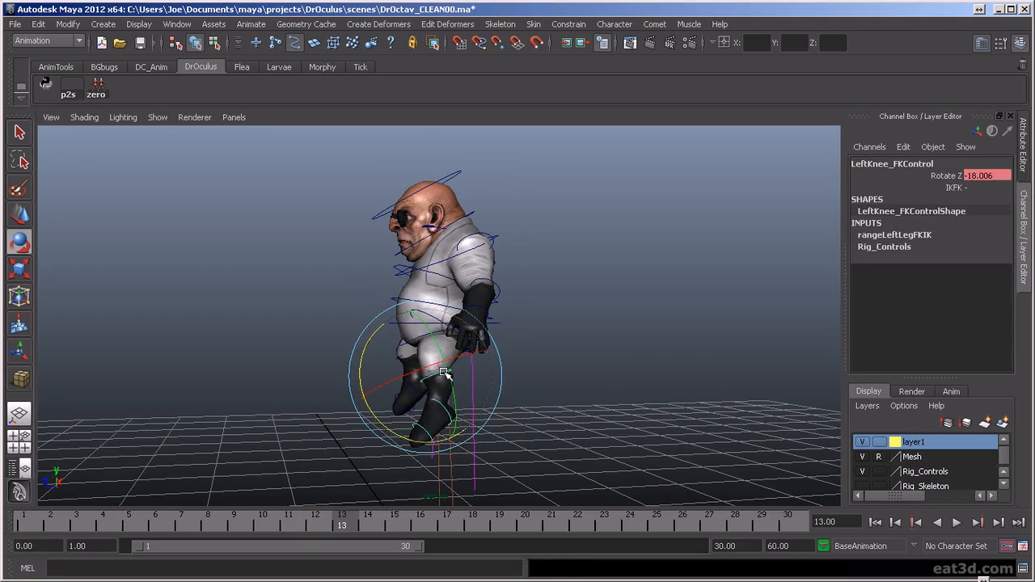
drag(394, 416, 400, 438)
- Rotate the clavicle controls at frame 13 to raise both shoulders
alt+drag(400, 438, 594, 400)
alt+drag(553, 356, 571, 324)
alt+middle_drag(571, 323, 577, 368)
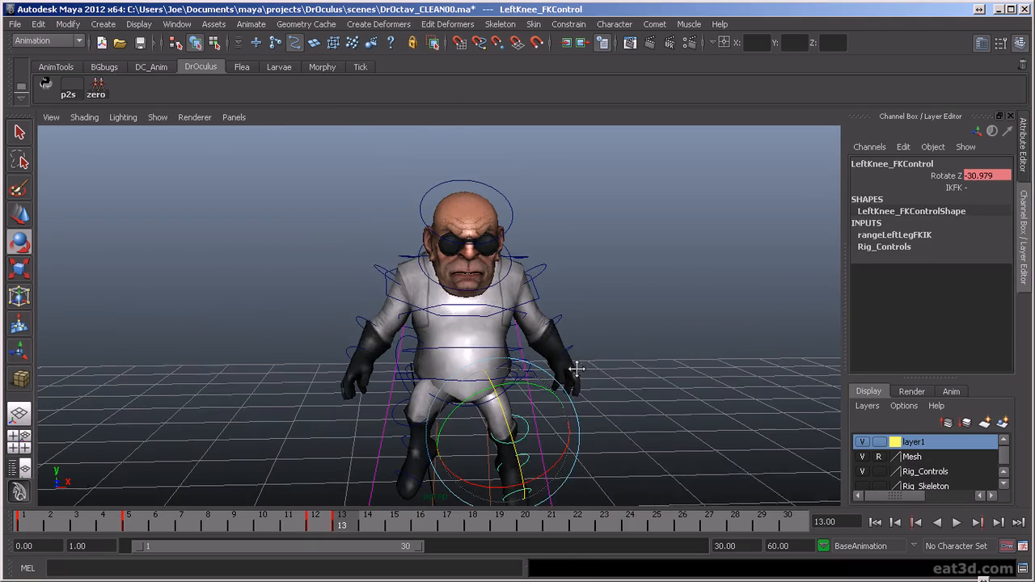
click(401, 259)
drag(498, 257, 520, 258)
click(534, 257)
click(523, 258)
drag(444, 235, 443, 248)
- Swing both arms outward from the shoulders, with the right shoulder at Rotate Z -11.018
click(381, 267)
click(381, 263)
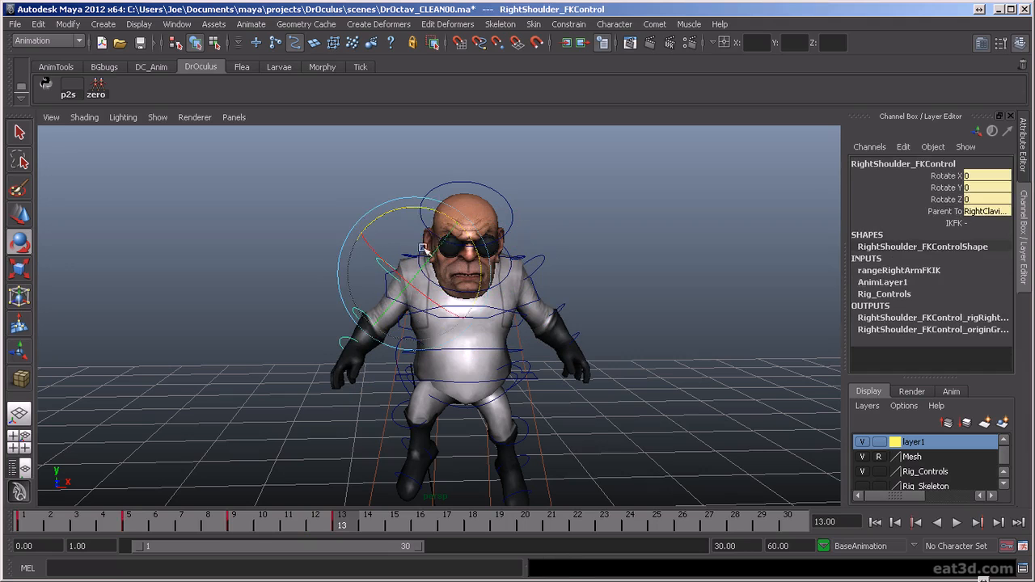
drag(424, 208, 489, 271)
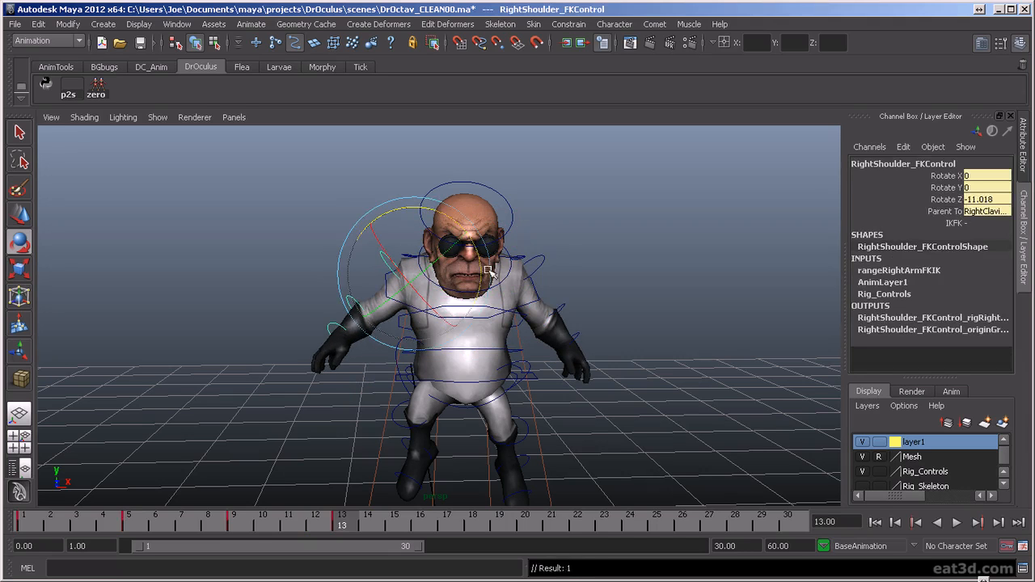
click(535, 257)
click(536, 262)
drag(500, 205, 485, 324)
- Adjust the elbows and shoulders of the jump pose, rotating the left shoulder to X 21.968, Y 6.029 and Z 15.712
alt+drag(346, 336, 396, 338)
click(353, 300)
click(571, 296)
drag(566, 298, 524, 275)
click(326, 254)
click(415, 272)
click(545, 256)
click(532, 249)
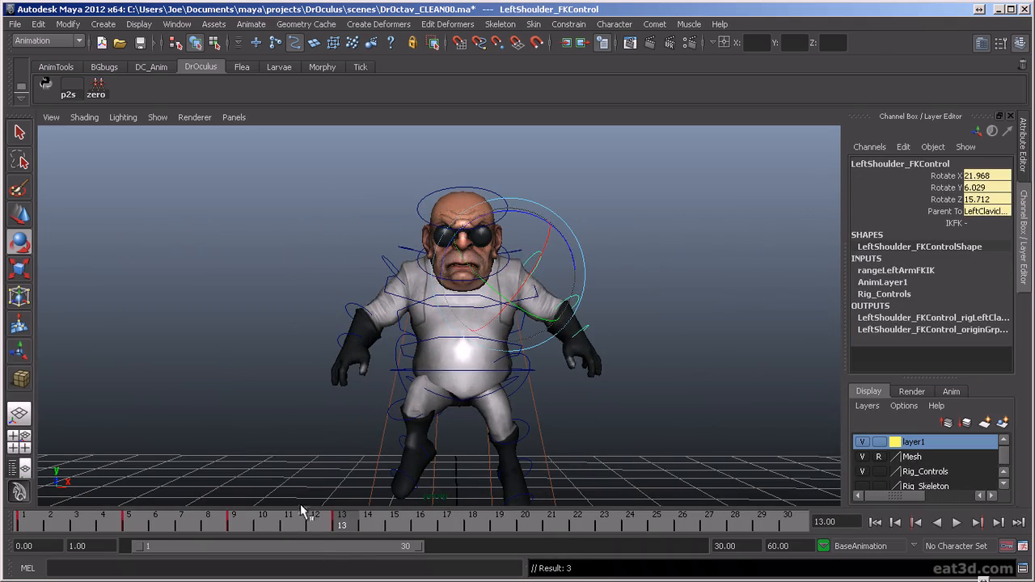
- Step between the key poses at frames 9 and 13 to check the transition into the jump
key(comma)
scroll(506, 446, down, 2)
key(period)
scroll(524, 432, down, 2)
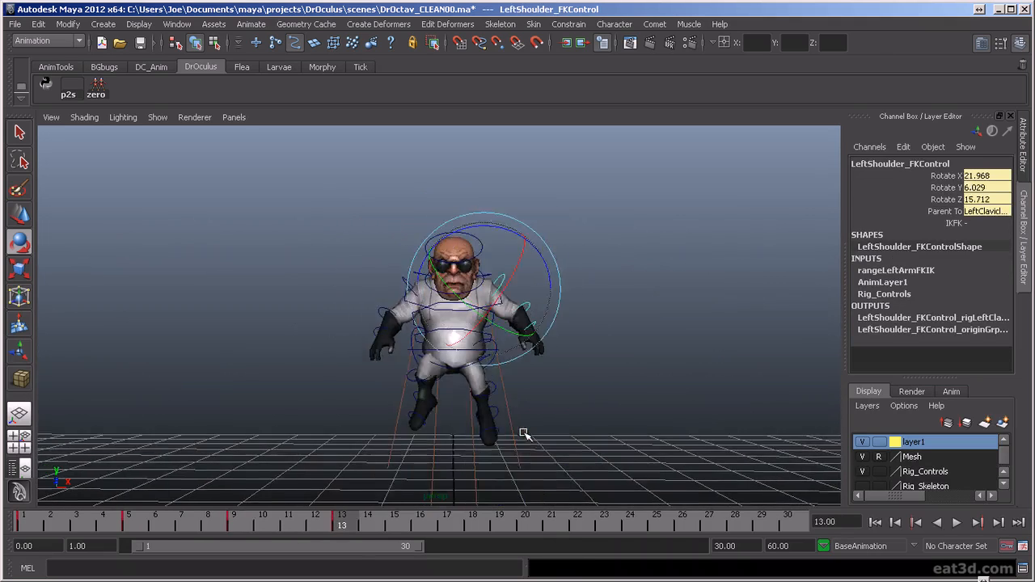
key(comma)
key(period)
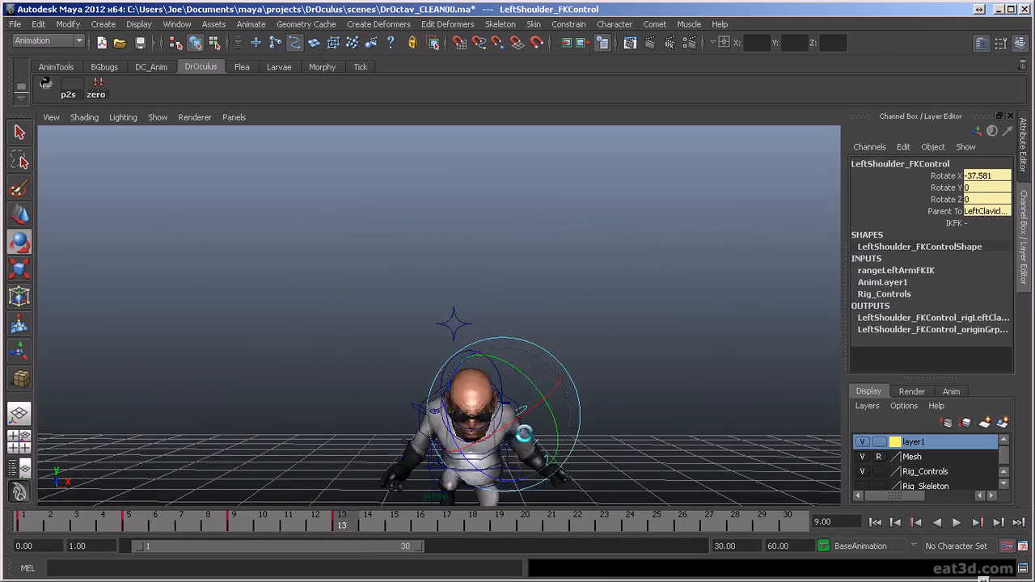
key(period)
key(comma)
key(comma)
key(period)
key(period)
click(533, 415)
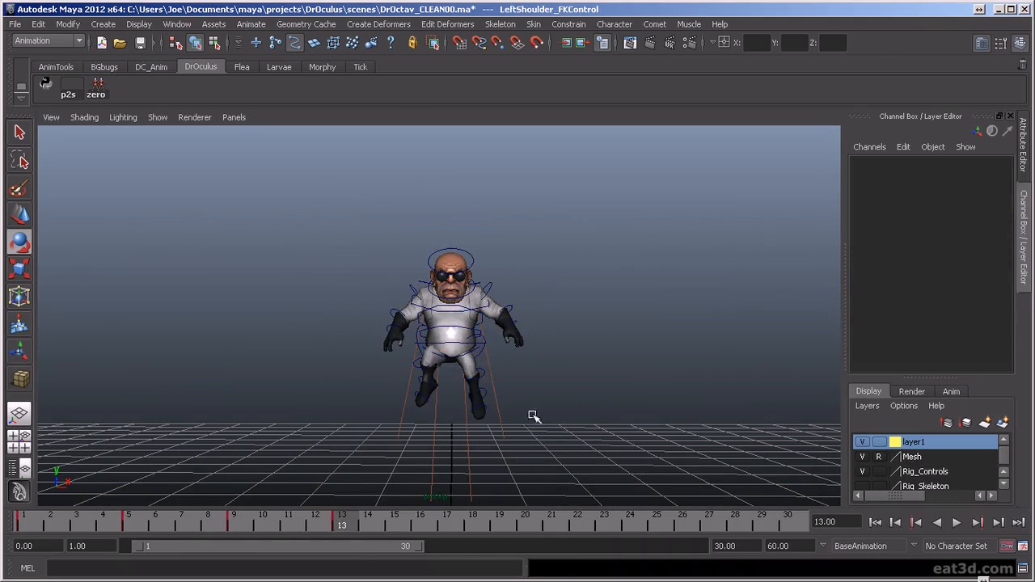
- Shift the torso control sideways at frame 13, to Translate X 0.102
click(443, 341)
key(w)
drag(498, 344, 506, 343)
- Flip repeatedly between the earlier key poses and frame 13 to check how the body travels into the jump
key(comma)
key(comma)
key(period)
key(period)
key(comma)
key(comma)
key(period)
key(period)
key(comma)
key(comma)
key(period)
key(period)
key(comma)
key(comma)
key(comma)
key(period)
key(period)
key(period)
key(comma)
key(comma)
key(period)
key(period)
key(comma)
key(comma)
key(comma)
key(period)
key(period)
key(period)
key(comma)
key(comma)
key(period)
key(period)
key(comma)
key(comma)
key(comma)
key(period)
key(period)
key(period)
key(comma)
key(comma)
key(comma)
key(period)
key(period)
key(period)
key(comma)
key(comma)
key(comma)
key(period)
key(period)
key(period)
key(comma)
key(comma)
key(comma)
key(period)
key(period)
key(period)
scroll(487, 369, up, 4)
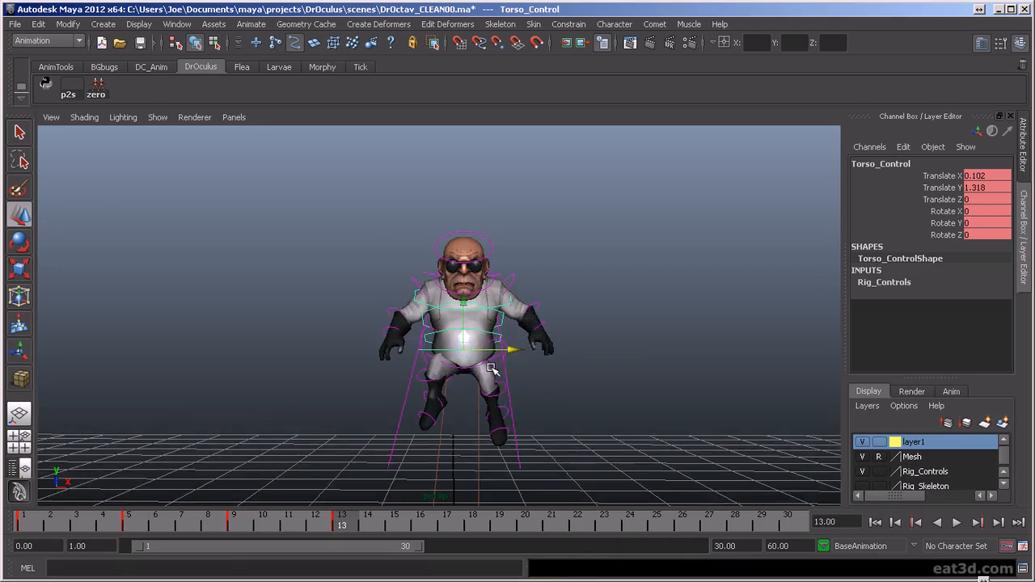
- Compare the frame 9 and 13 poses in side view, and rotate the lowest spine control forward at frame 13
alt+drag(599, 389, 453, 400)
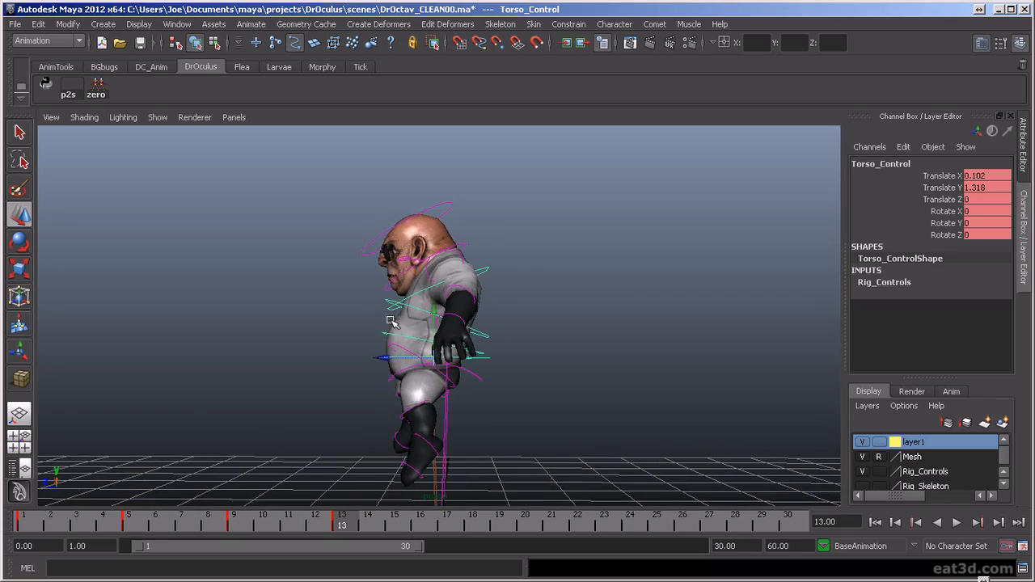
key(comma)
scroll(518, 392, down, 2)
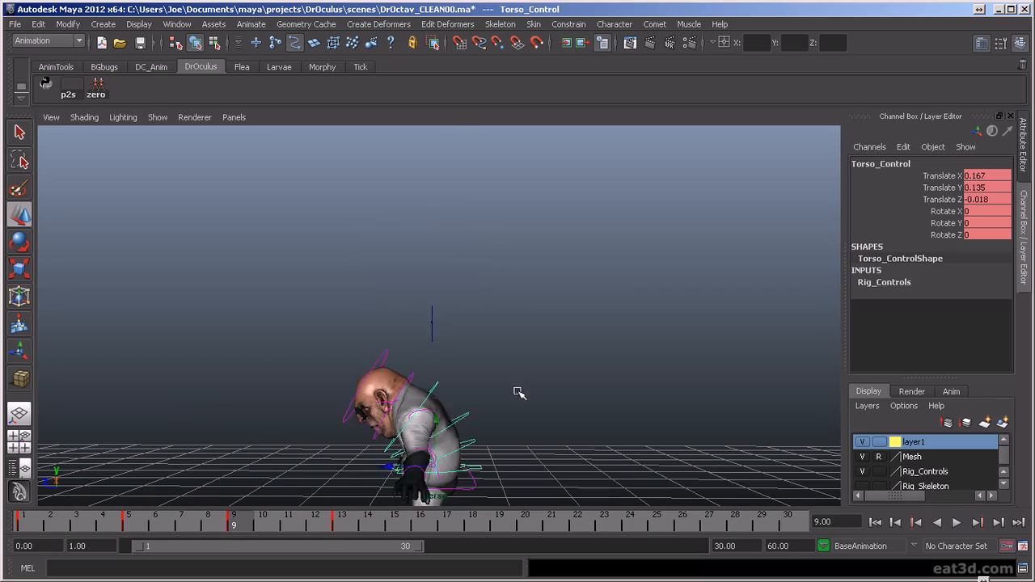
key(period)
click(411, 334)
key(e)
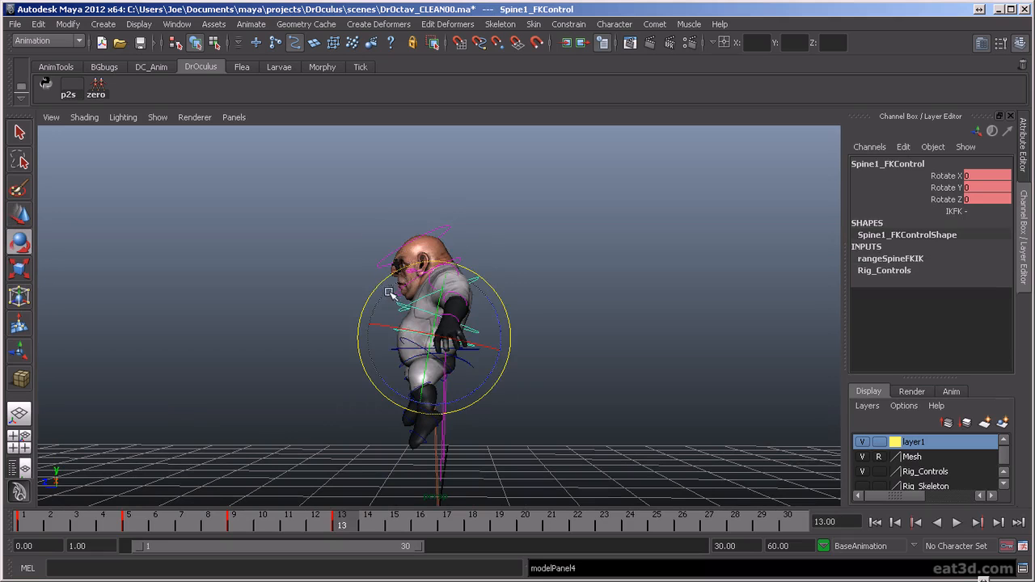
drag(485, 372, 507, 376)
click(554, 370)
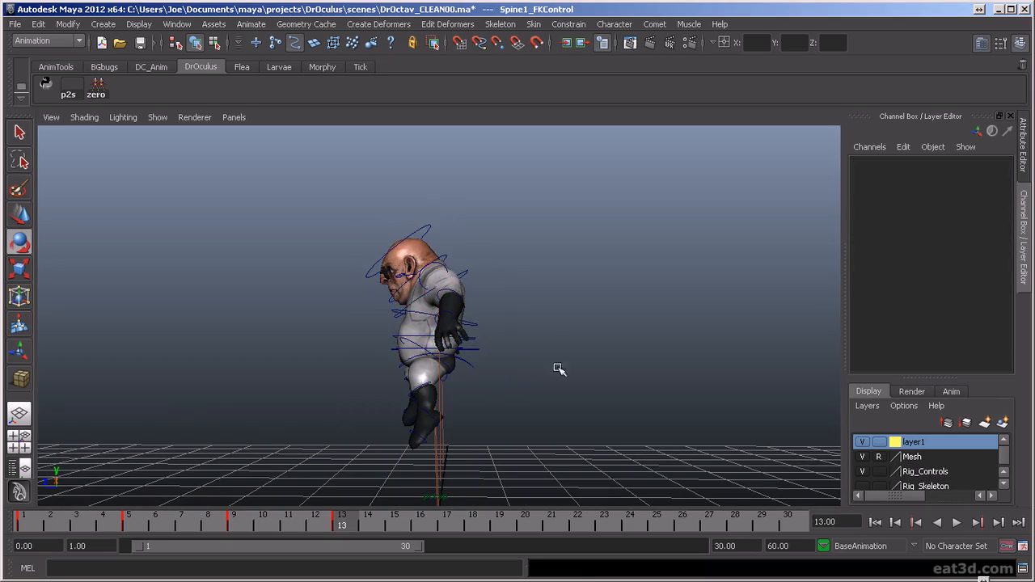
- Curve the spine at frame 13, rotating the middle spine control to Z -15.958 and the upper spine control to Z 20.453
click(396, 372)
drag(384, 358, 397, 368)
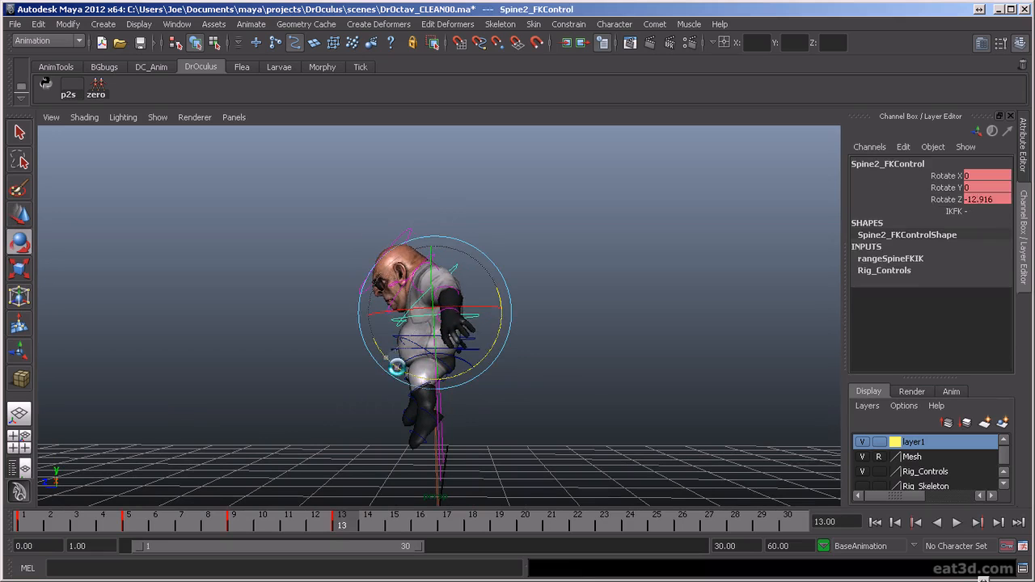
click(481, 303)
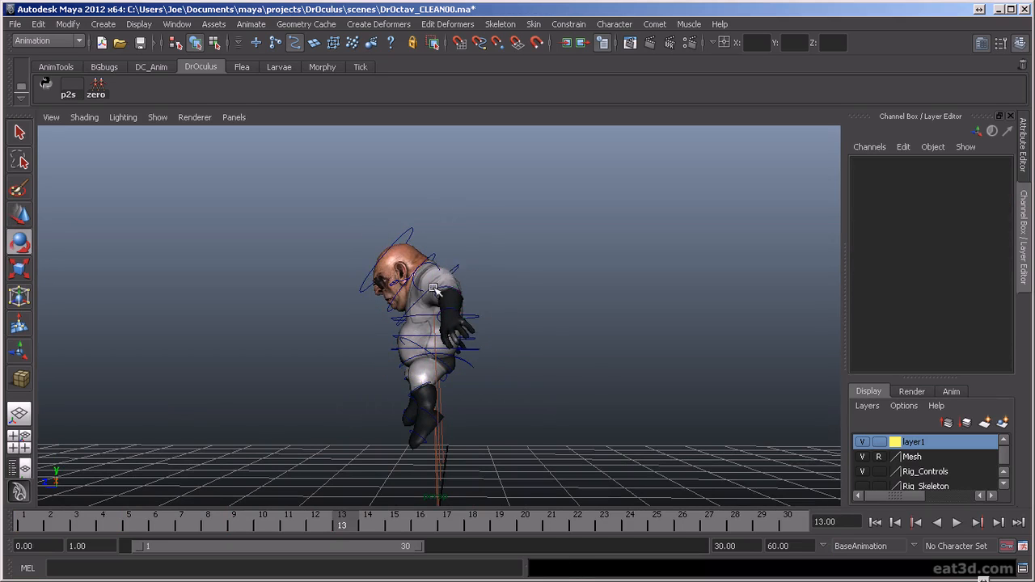
click(458, 268)
drag(441, 363, 419, 361)
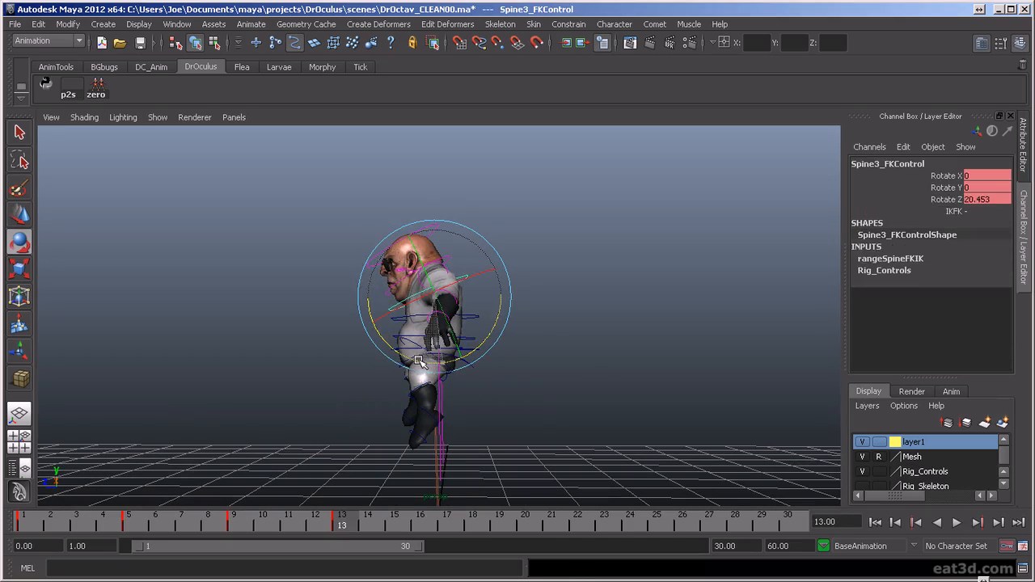
click(475, 335)
click(475, 338)
drag(496, 358, 185, 379)
click(563, 343)
click(472, 308)
scroll(600, 402, down, 2)
alt+drag(519, 496, 496, 500)
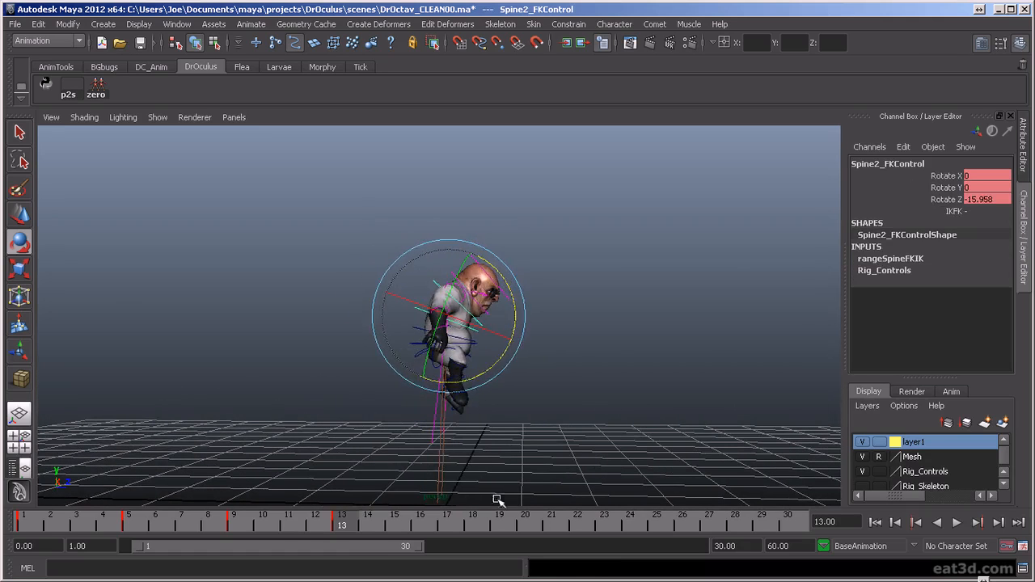
- Step through the key poses from several angles to examine the new spine curve in the jump
drag(332, 520, 394, 569)
alt+drag(556, 457, 562, 430)
key(comma)
key(comma)
key(comma)
key(period)
key(period)
key(comma)
alt+drag(563, 415, 605, 423)
key(comma)
key(period)
key(period)
key(comma)
key(comma)
key(period)
key(period)
- Rotate the pelvis control at frame 13 to Rotate Z -3.946, swinging the legs to one side
click(494, 273)
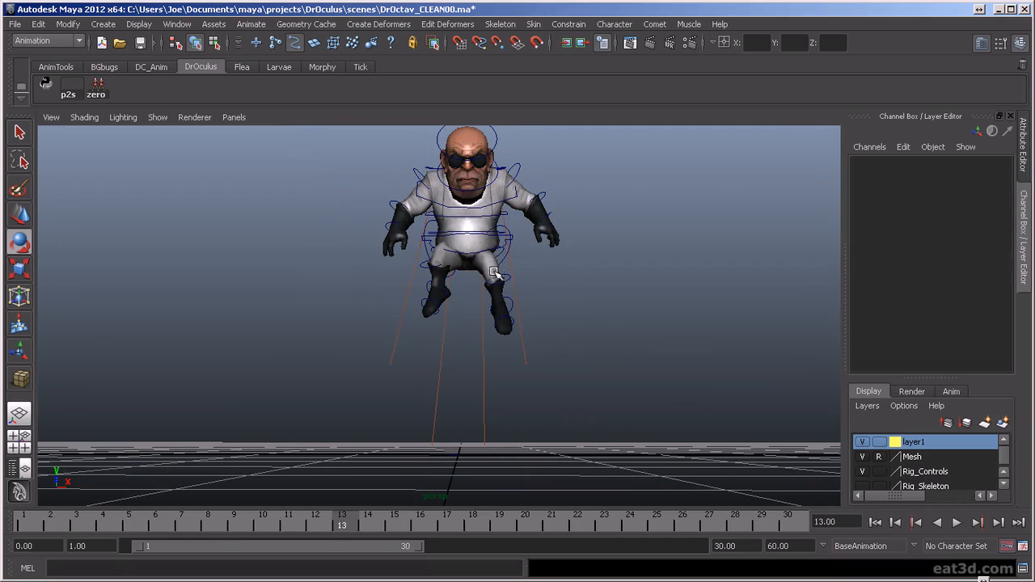
click(469, 252)
drag(526, 293, 523, 295)
click(499, 275)
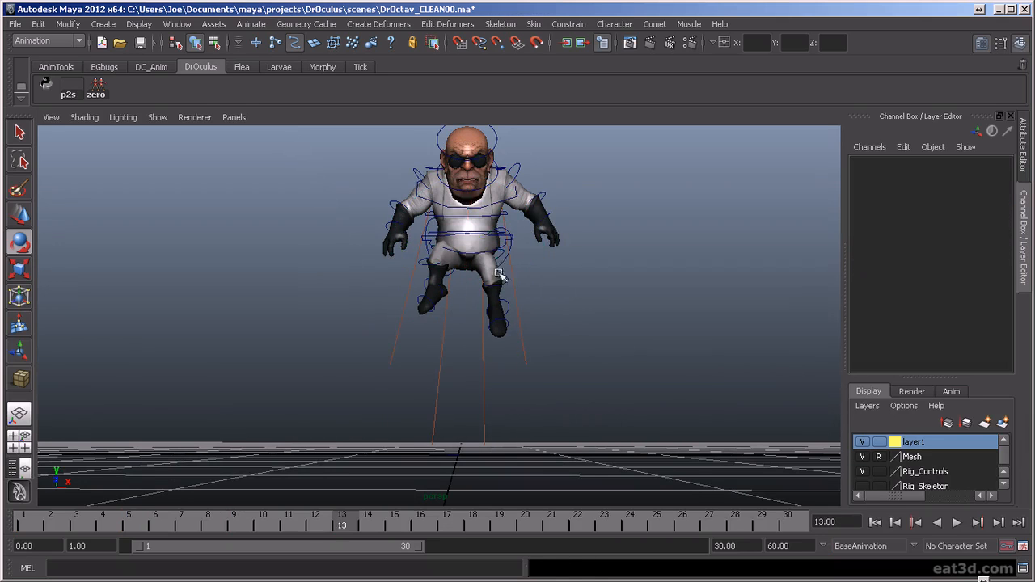
- Rotate the upper spine control at frame 13 to Rotate Y -3.827
click(477, 202)
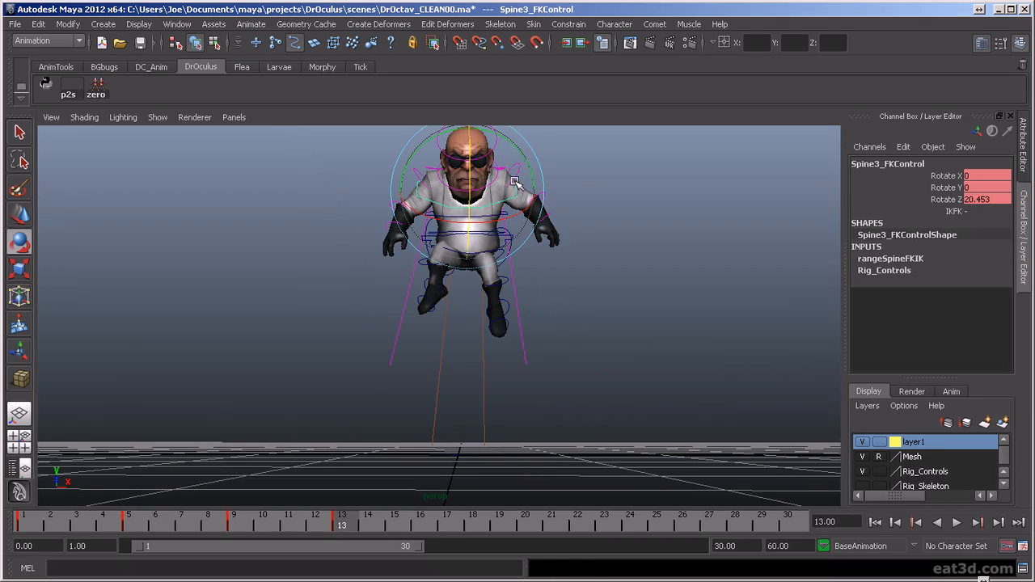
drag(524, 153, 517, 146)
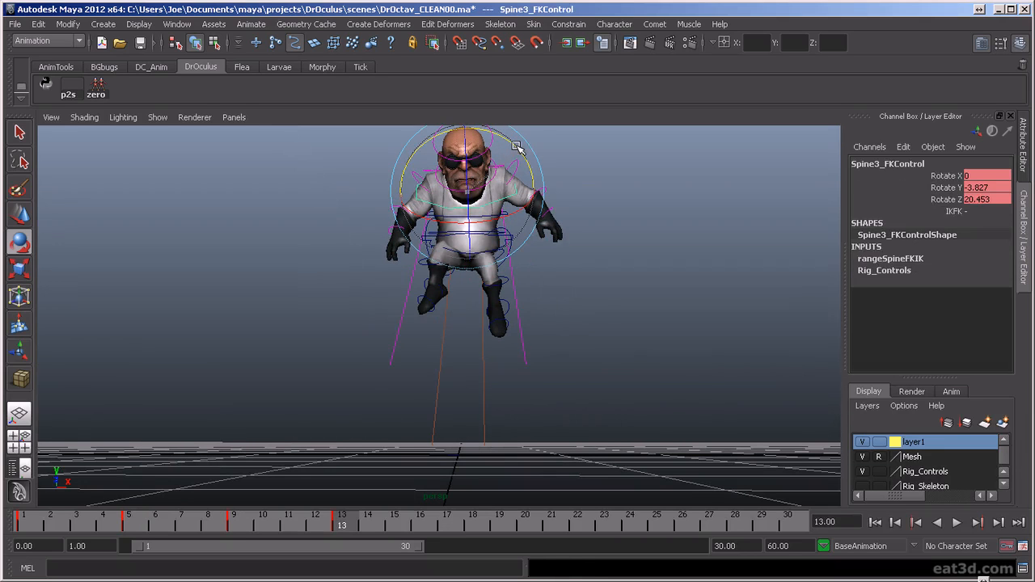
click(544, 288)
- Fine-tune the pelvis rotation of the jump pose in a closer front view
scroll(483, 284, up, 3)
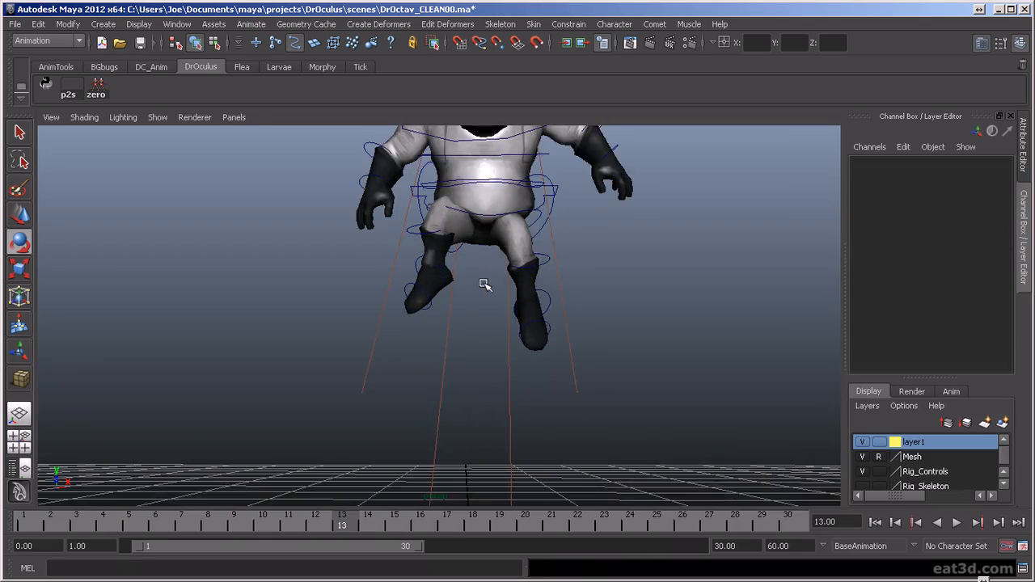
alt+middle_drag(503, 262, 496, 373)
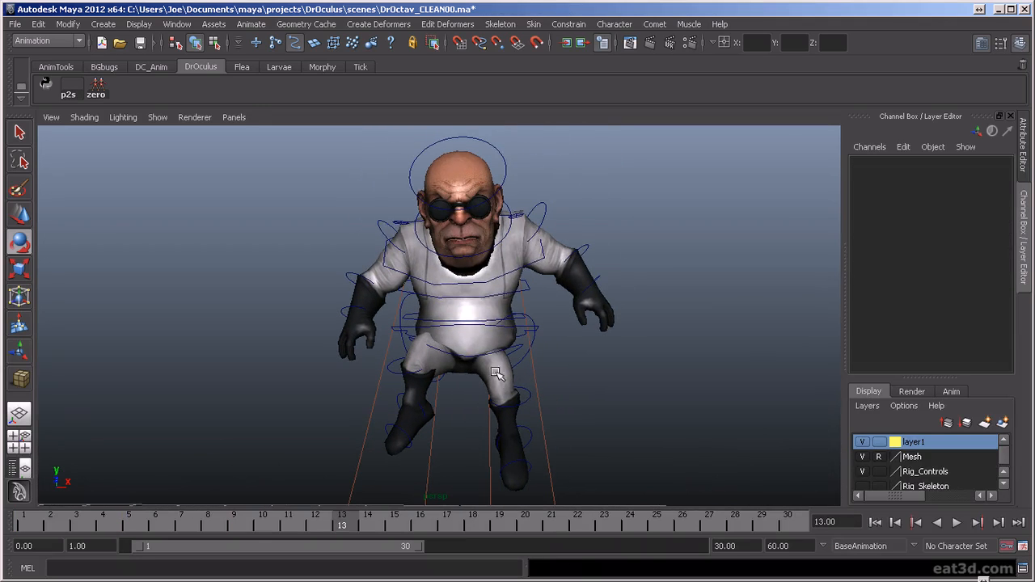
click(480, 301)
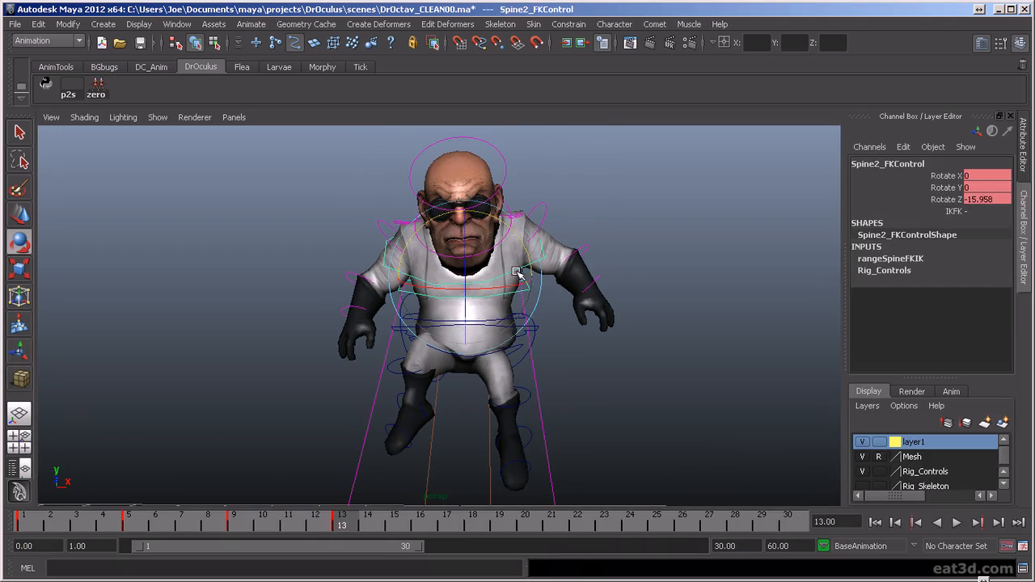
click(494, 338)
click(466, 357)
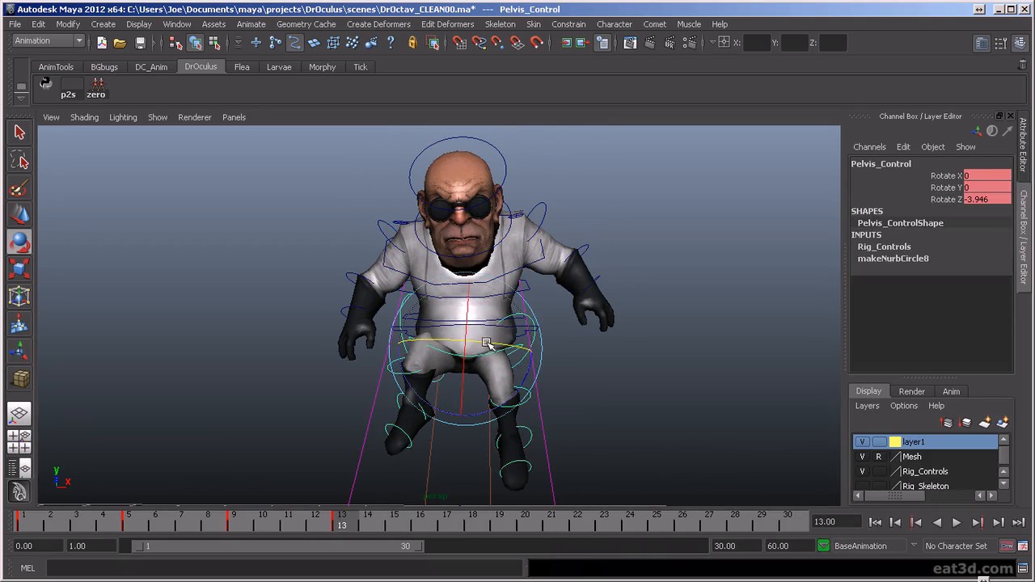
click(568, 353)
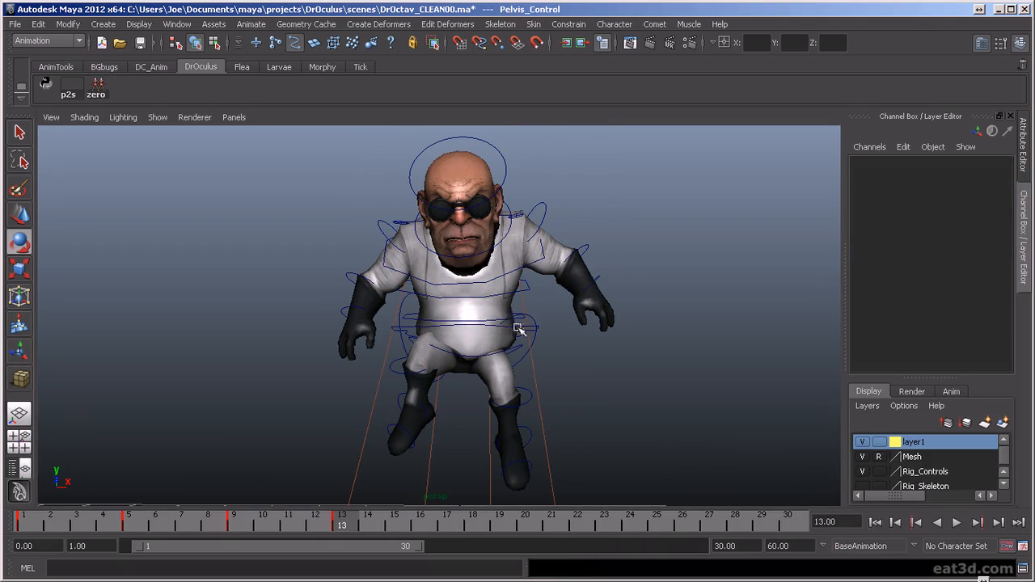
- Adjust the spine controls at frame 13 to tilt the upper body slightly sideways
click(481, 298)
drag(495, 290, 503, 277)
click(547, 356)
click(513, 283)
click(565, 357)
- Adjust the neck and rotate the head control to X 1.633, Y 4.429 and Z -1.108 at frame 13
click(492, 248)
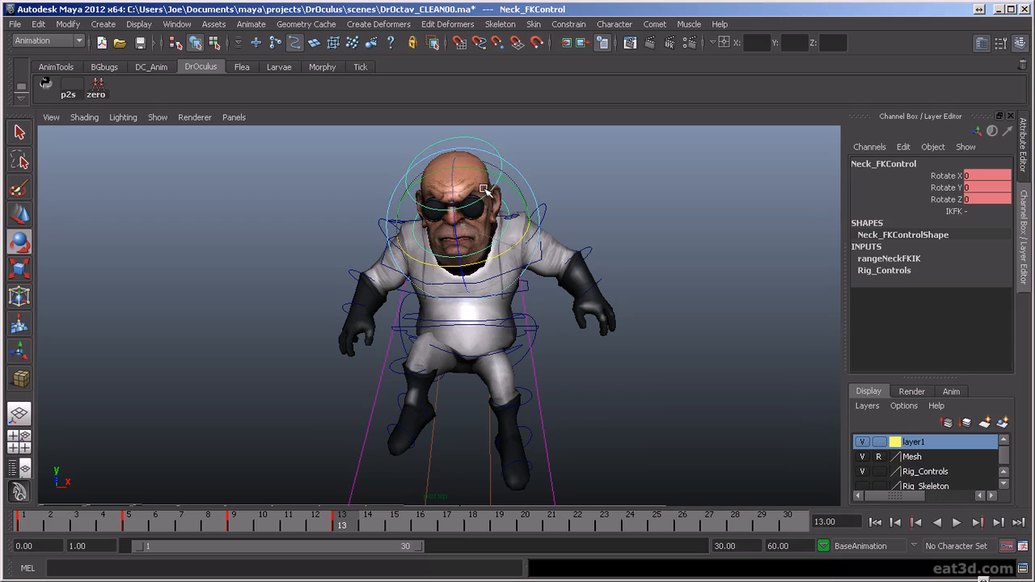
drag(484, 189, 488, 189)
click(496, 152)
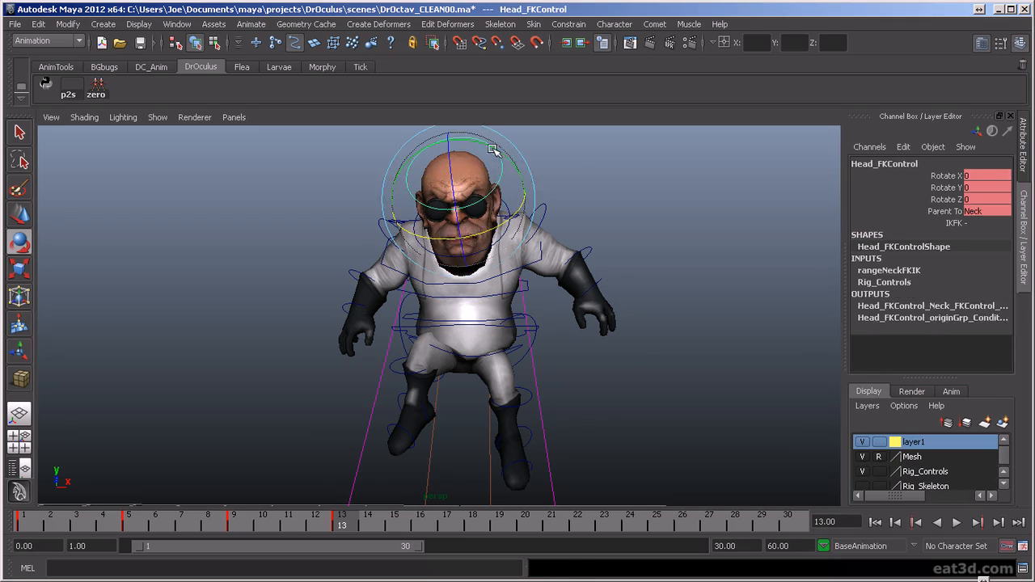
click(555, 161)
click(490, 168)
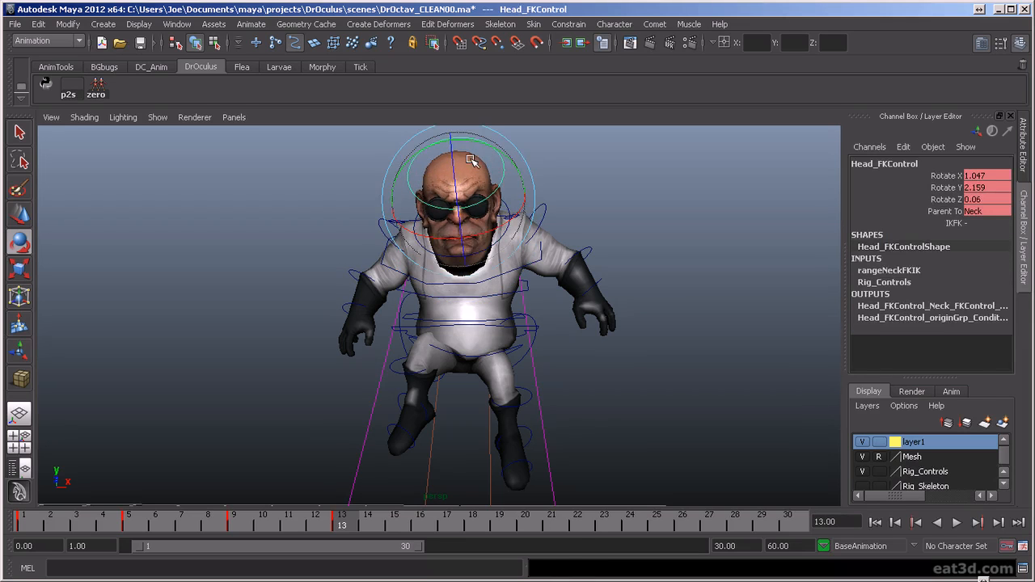
alt+drag(476, 162, 538, 407)
alt+right_drag(539, 406, 621, 414)
mouse_move(621, 414)
alt+mouse_down()
mouse_move(751, 423)
mouse_move(557, 425)
mouse_move(608, 421)
alt+mouse_up()
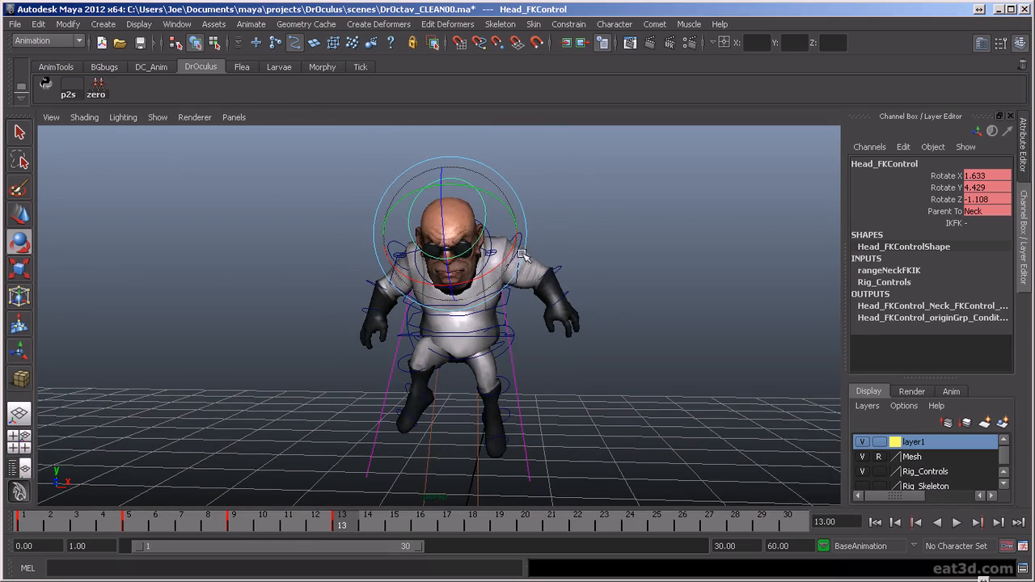
- Select all rig controls and add full-pose keys at frames 12 and 16
drag(715, 322, 804, 384)
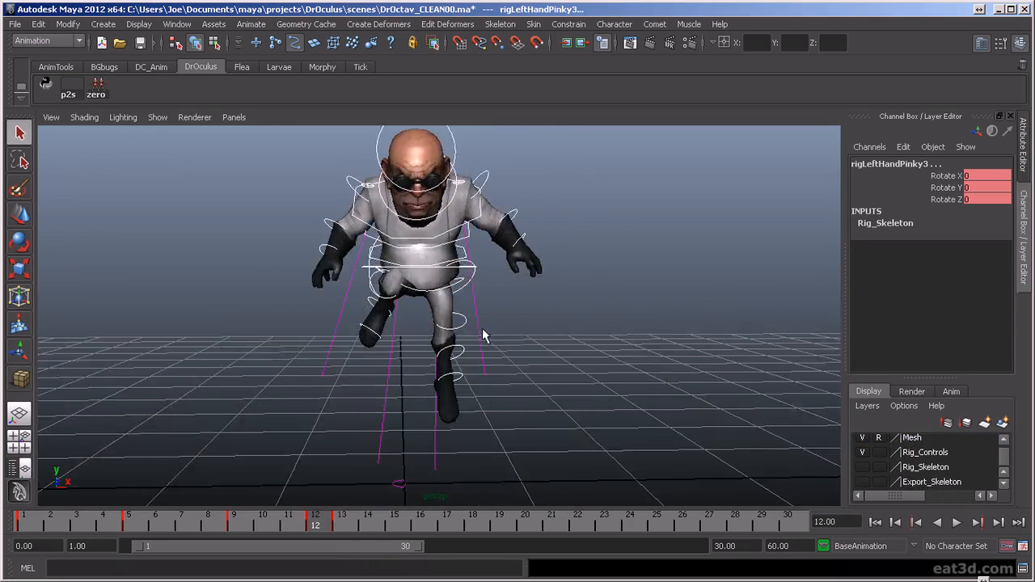
alt+drag(478, 335, 485, 351)
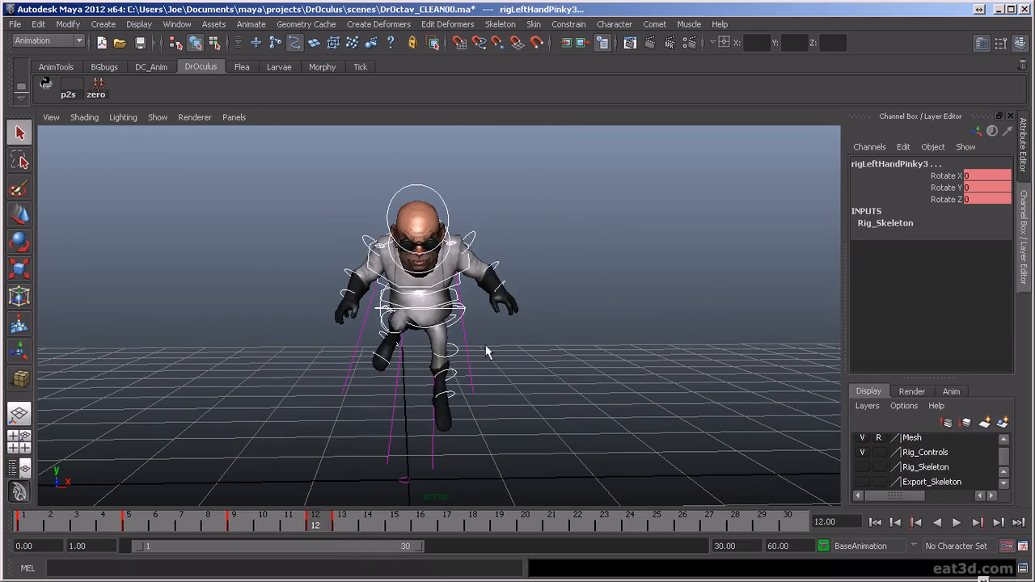
mouse_move(318, 527)
mouse_down()
mouse_move(450, 529)
mouse_move(266, 527)
mouse_move(427, 530)
mouse_move(271, 530)
mouse_move(342, 531)
mouse_move(317, 529)
mouse_up()
alt+drag(584, 392, 404, 453)
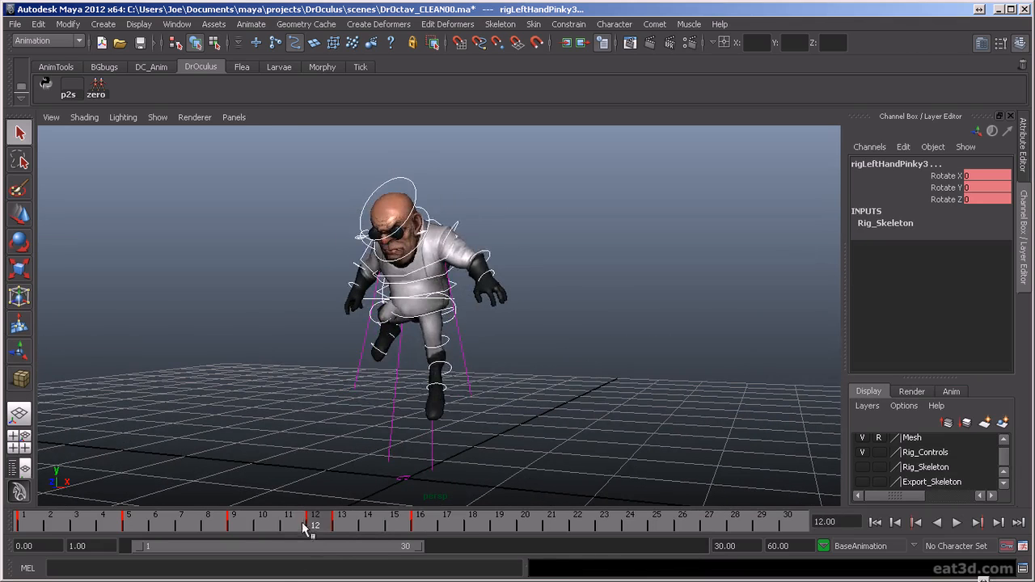
- Play back the animation and inspect the take-off around frame 10 from the side
key(alt+v)
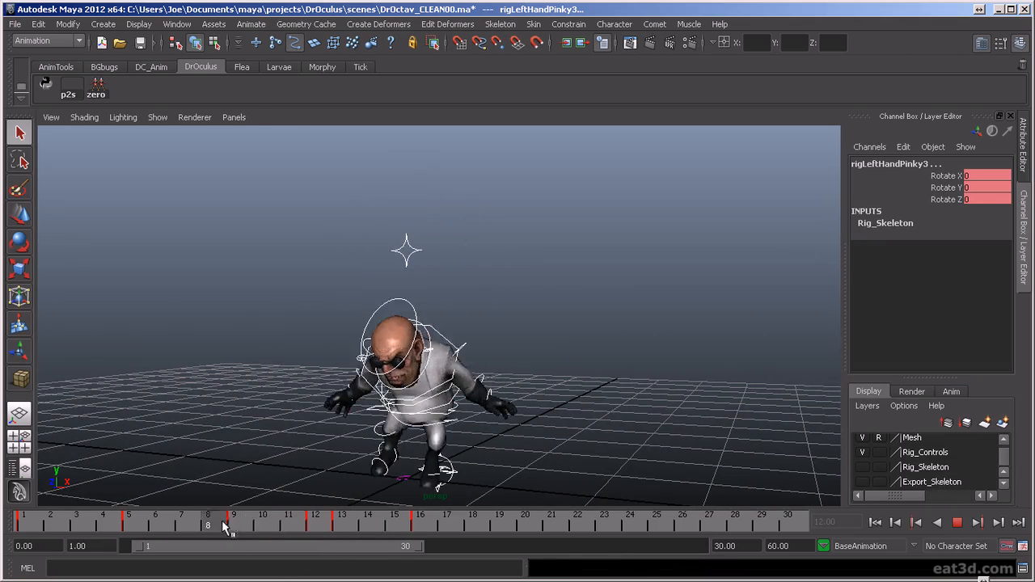
key(alt+v)
alt+drag(480, 417, 405, 381)
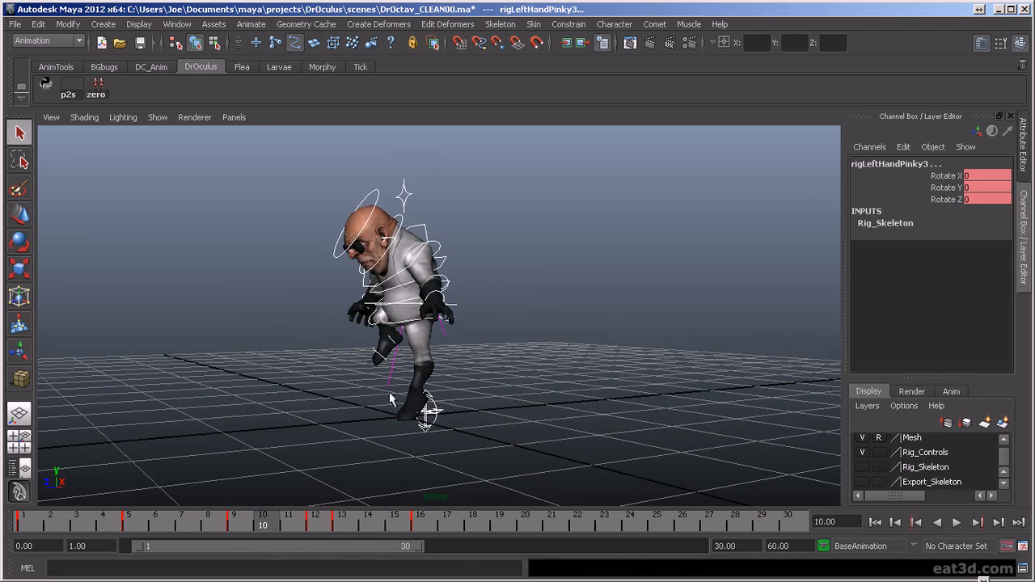
- Select the left leg's IK control at frame 10 and switch the leg to FK
click(429, 404)
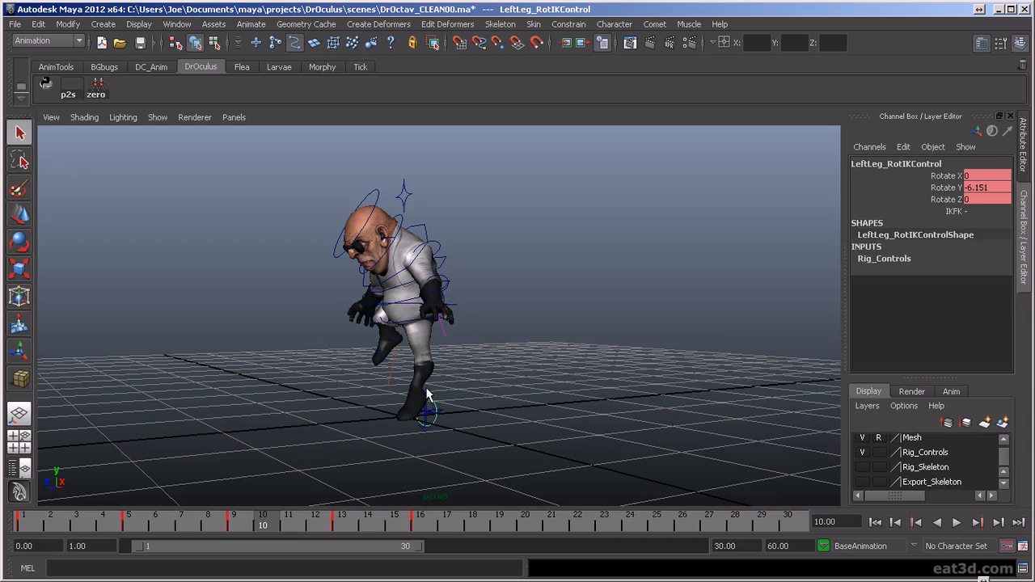
click(428, 393)
click(971, 330)
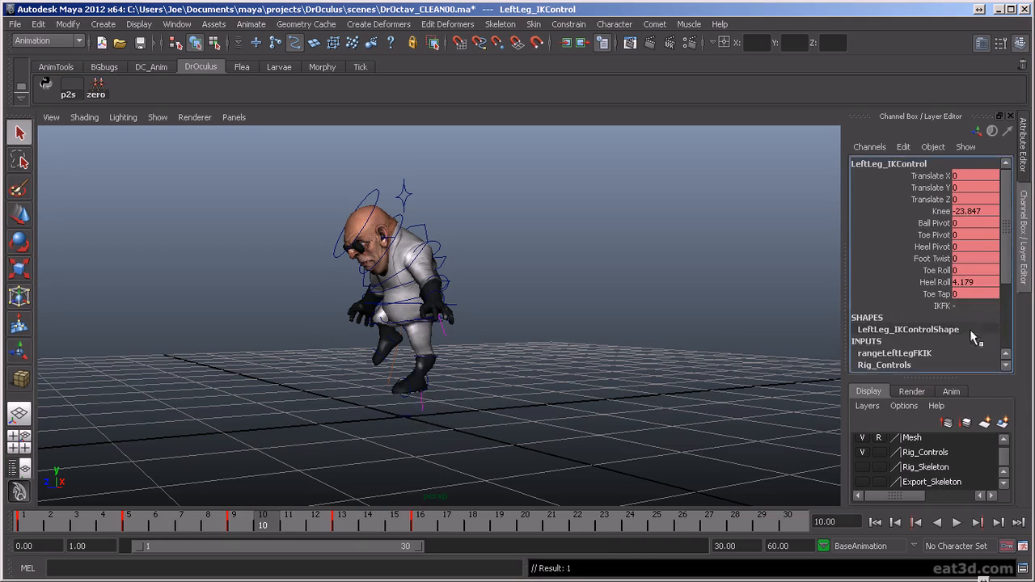
- Rotate the left foot at frame 10 so that the toes point downward
click(419, 370)
key(e)
drag(382, 343, 387, 397)
alt+drag(695, 388, 604, 365)
click(604, 366)
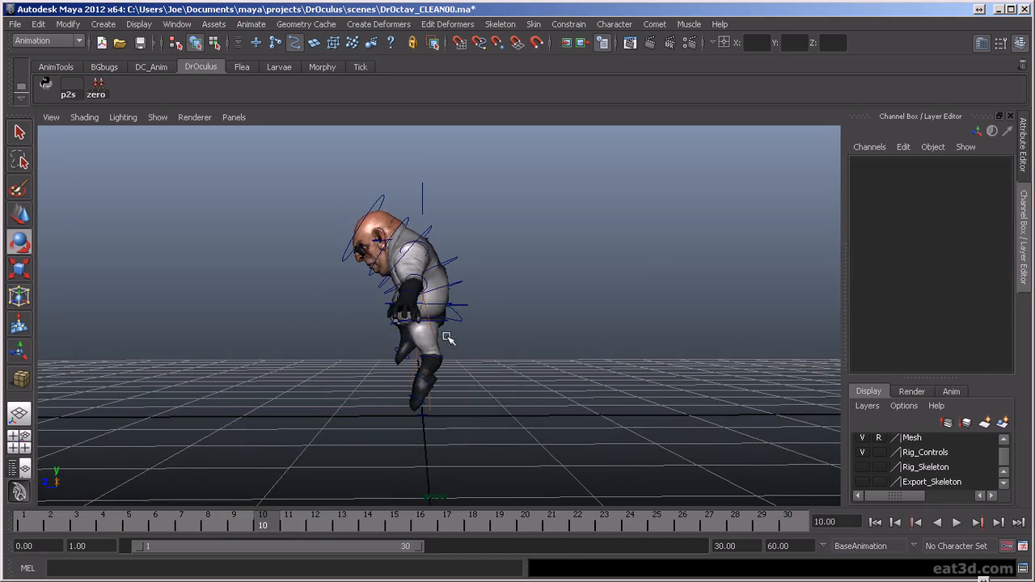
- Rotate the left hip control at frame 10 and straighten the left knee to Rotate Z -1.128
scroll(457, 353, up, 4)
click(476, 330)
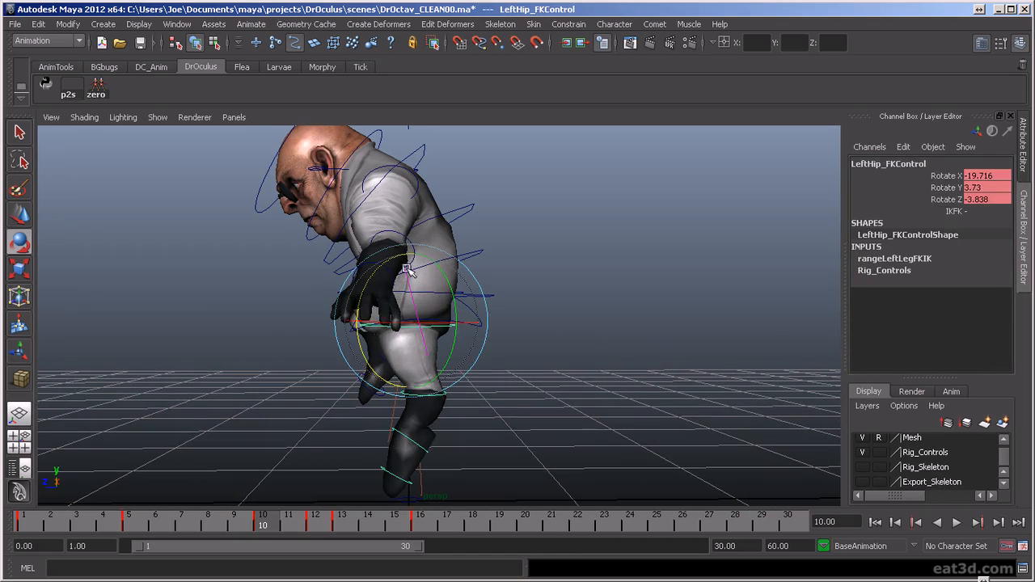
drag(421, 245, 437, 251)
click(593, 394)
click(439, 324)
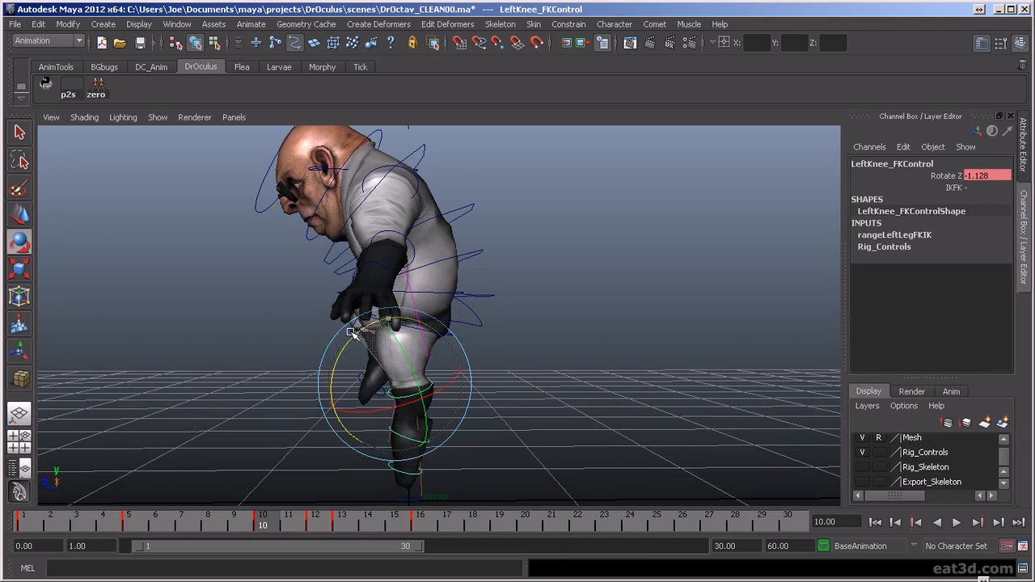
alt+drag(588, 412, 643, 474)
- Play back the jump and examine the poses at frames 16 and 10
key(alt+v)
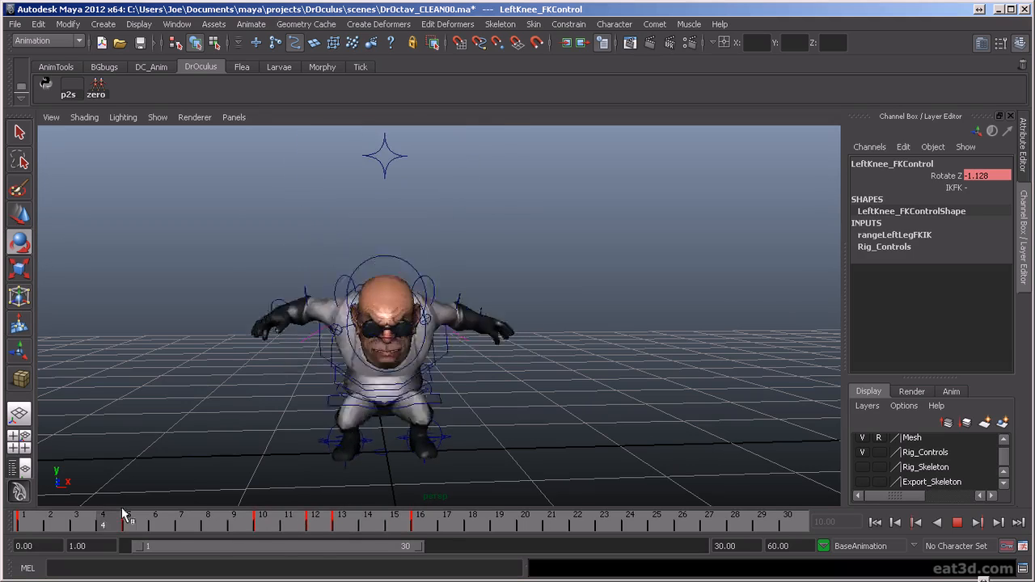
key(alt+v)
key(alt+v)
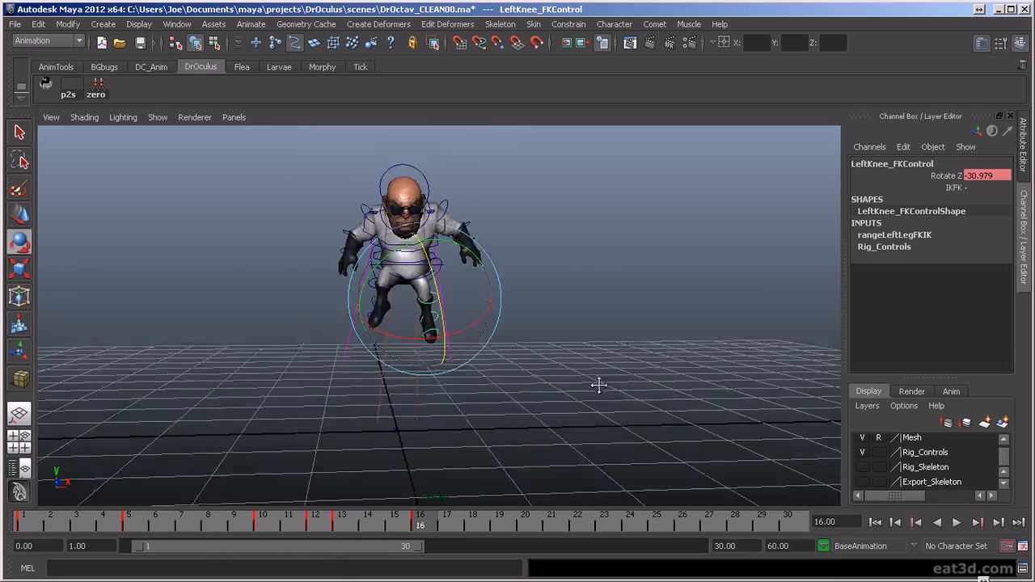
drag(580, 254, 647, 321)
alt+right_drag(639, 356, 497, 423)
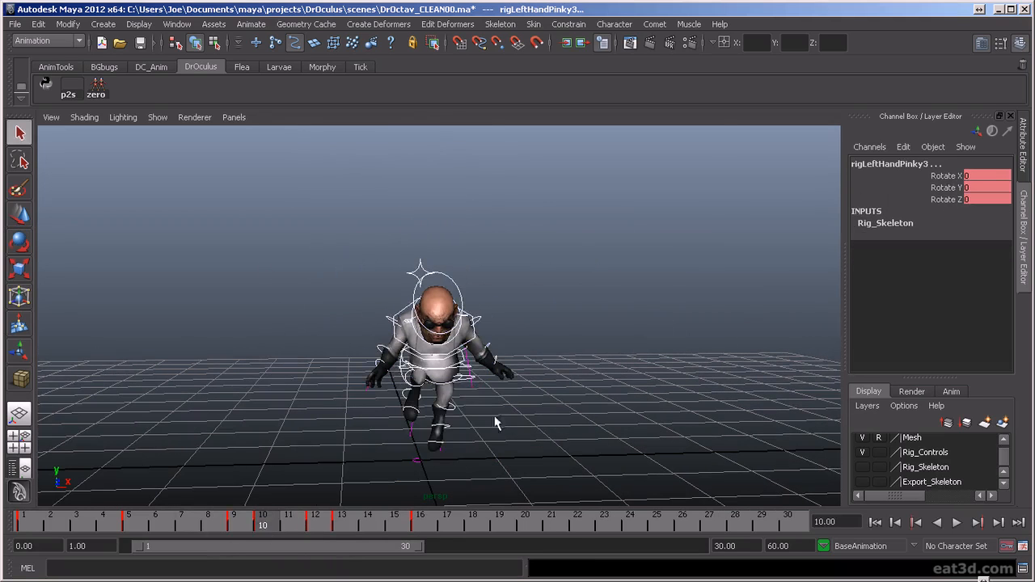
- Play back the jump and examine the motion of the airborne poses up close
drag(248, 521, 256, 522)
key(alt+v)
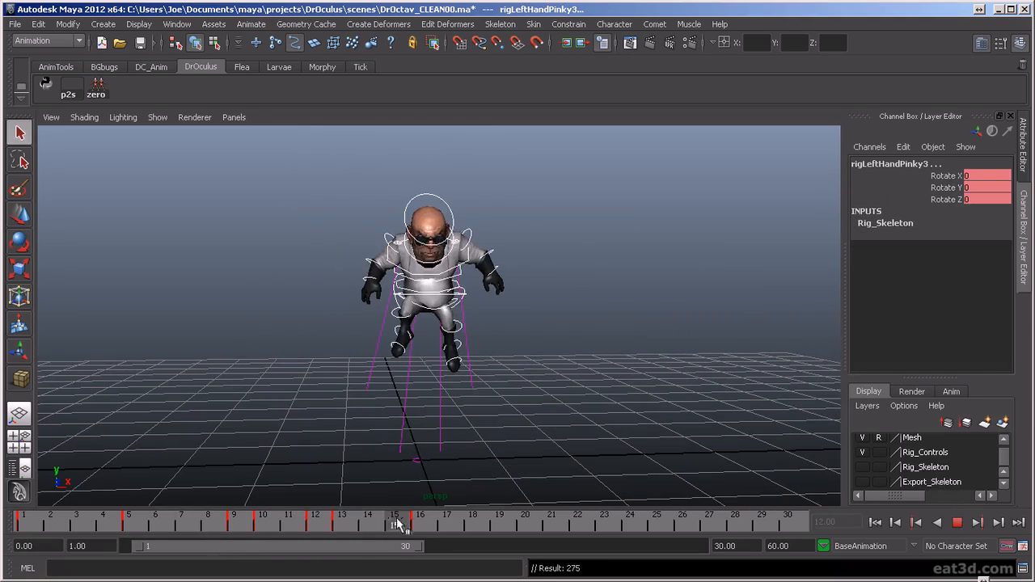
key(alt+v)
alt+drag(547, 400, 577, 450)
scroll(577, 449, up, 5)
alt+middle_drag(571, 382, 583, 411)
alt+drag(585, 418, 564, 447)
- Shift the torso control sideways at frame 16 to Translate X 0.041
click(426, 525)
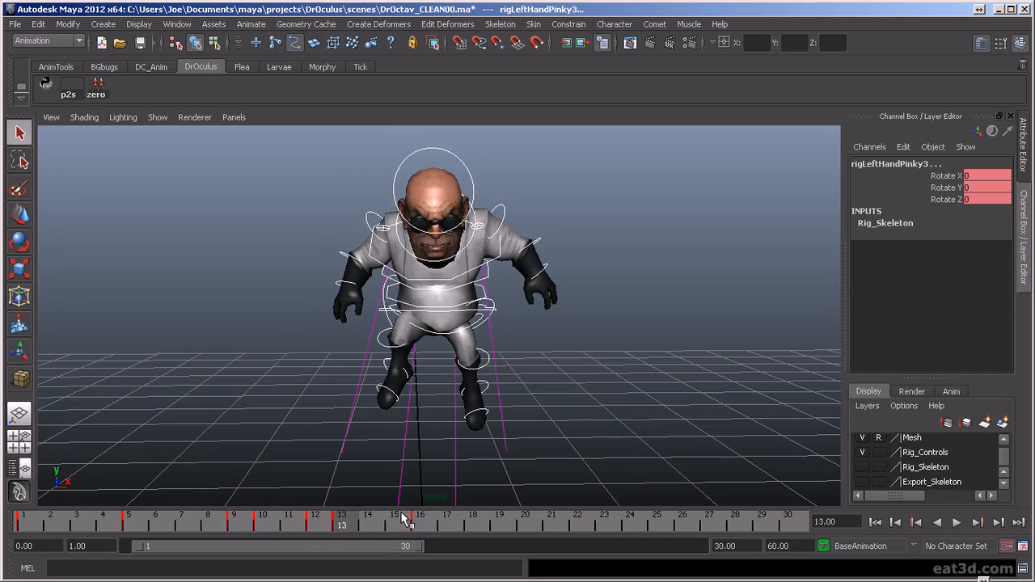
click(585, 356)
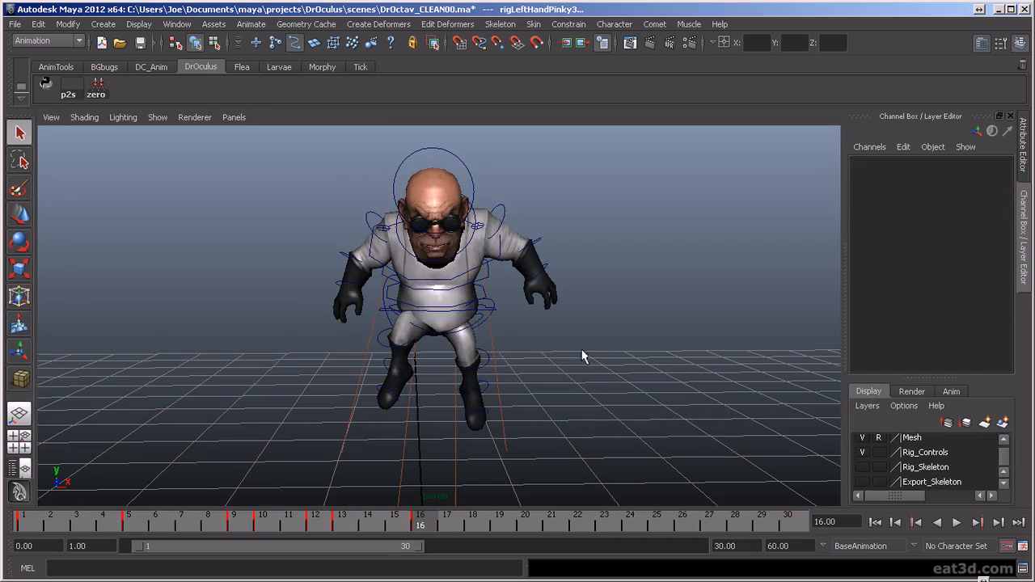
click(450, 312)
key(w)
drag(489, 307, 481, 308)
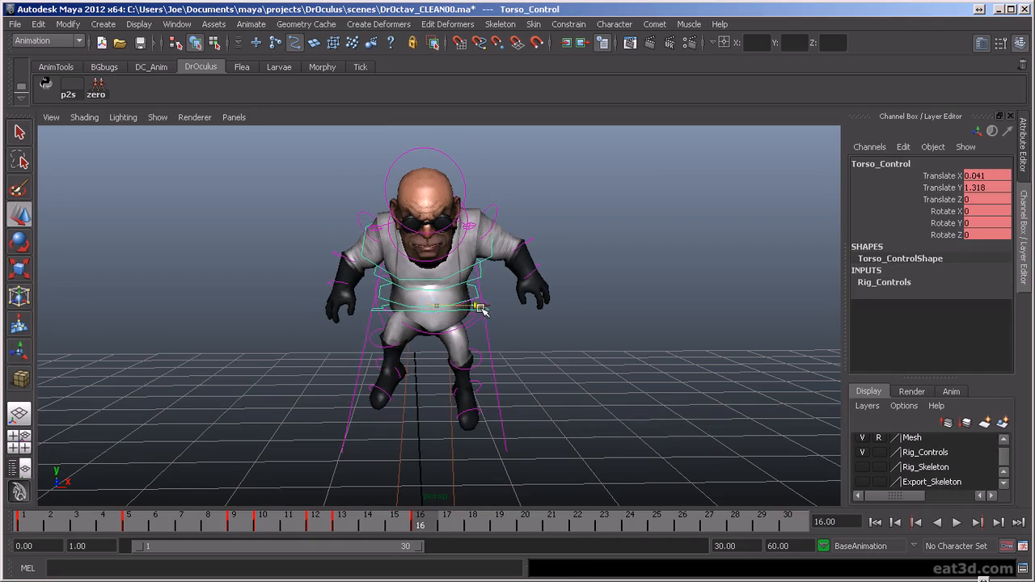
click(563, 372)
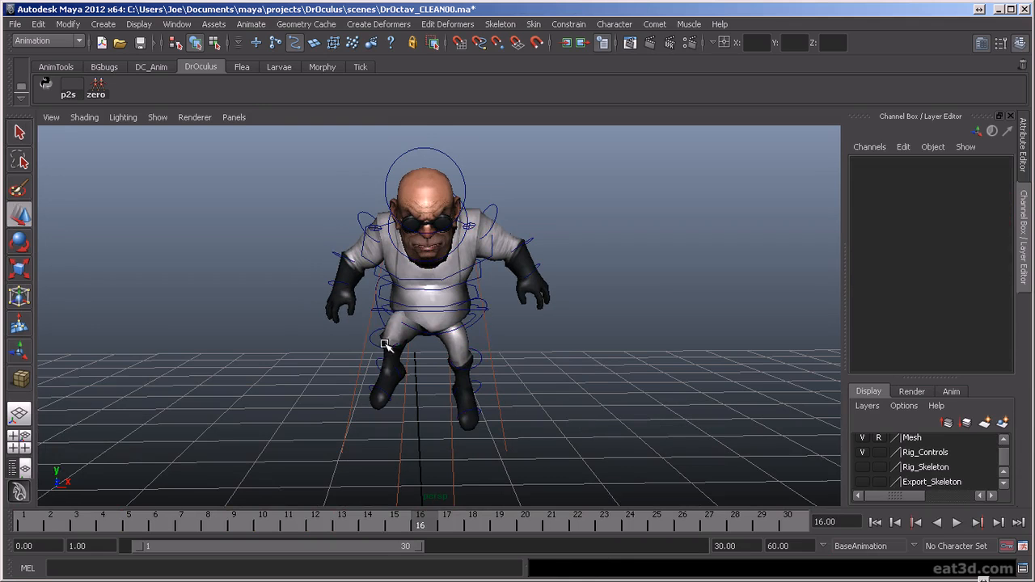
- Rotate the left hip's FK control at frame 16 to raise the left thigh, and refine the left leg's pose
click(472, 320)
key(e)
click(484, 322)
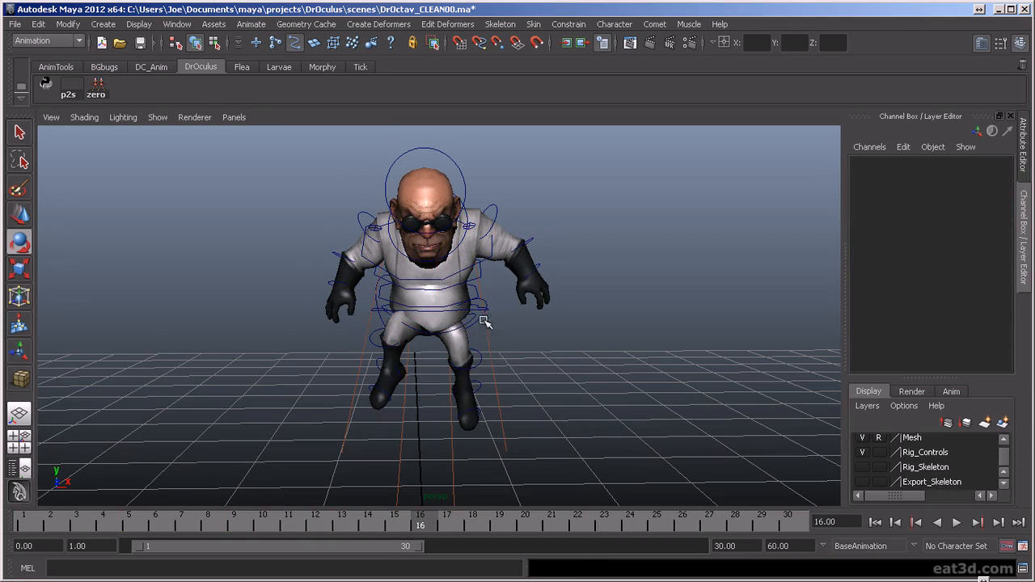
click(481, 317)
drag(474, 332, 449, 280)
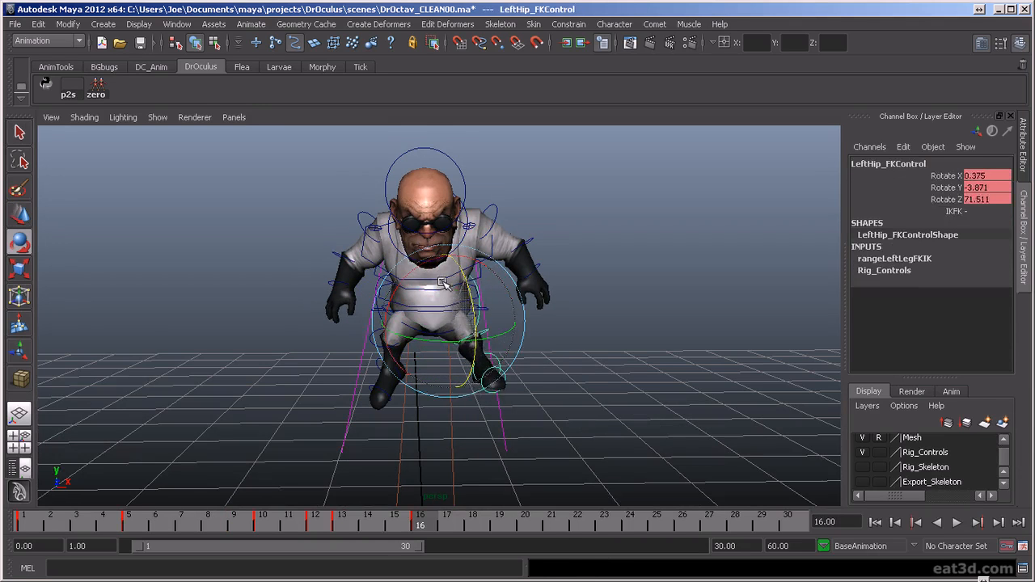
click(580, 368)
click(489, 333)
drag(499, 346, 310, 378)
alt+drag(373, 385, 569, 403)
click(567, 400)
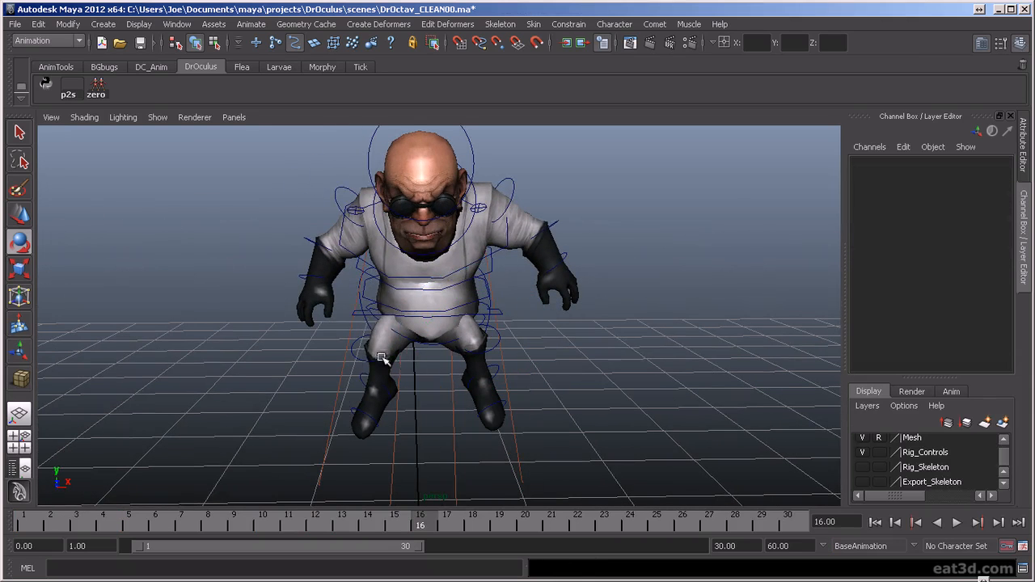
- Adjust the right leg's pose at frame 16 using its FK controls
click(363, 300)
click(278, 337)
click(390, 327)
drag(391, 327, 663, 374)
click(409, 413)
click(371, 380)
click(664, 374)
click(500, 273)
drag(526, 288, 485, 355)
click(485, 356)
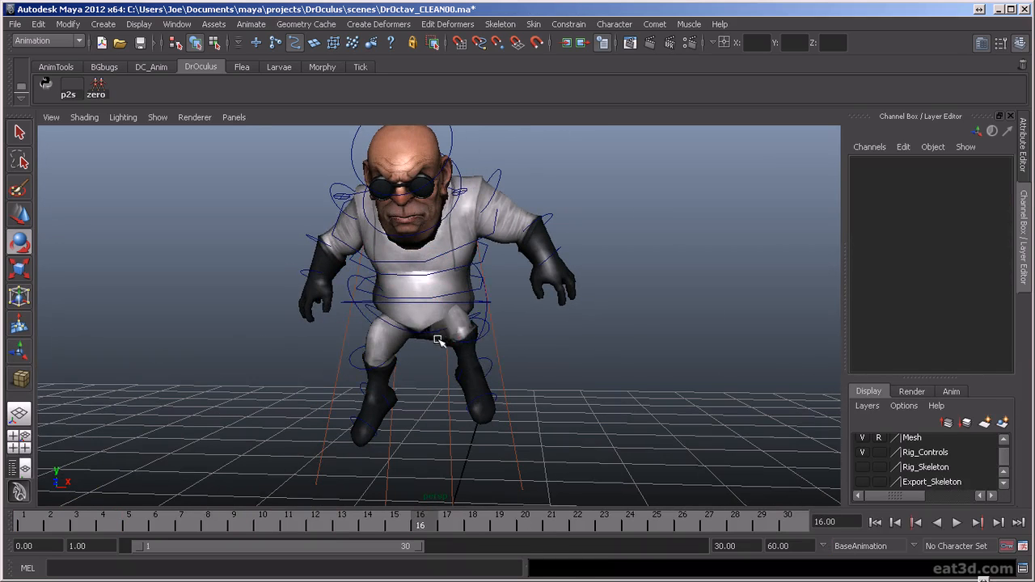
- Reset the pelvis control's rotations to 0 at frame 16 with the Zero Out tool
click(429, 336)
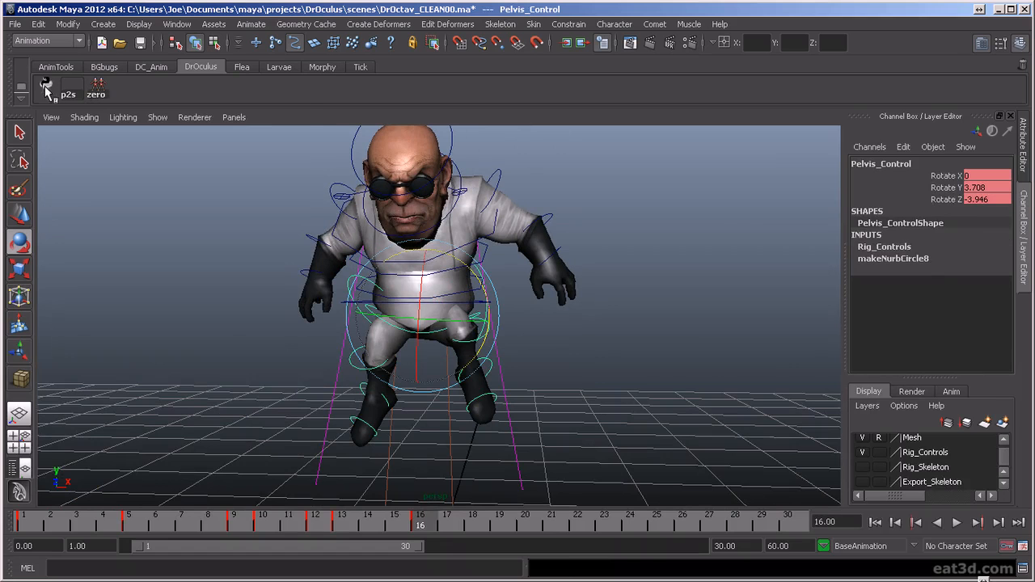
click(54, 68)
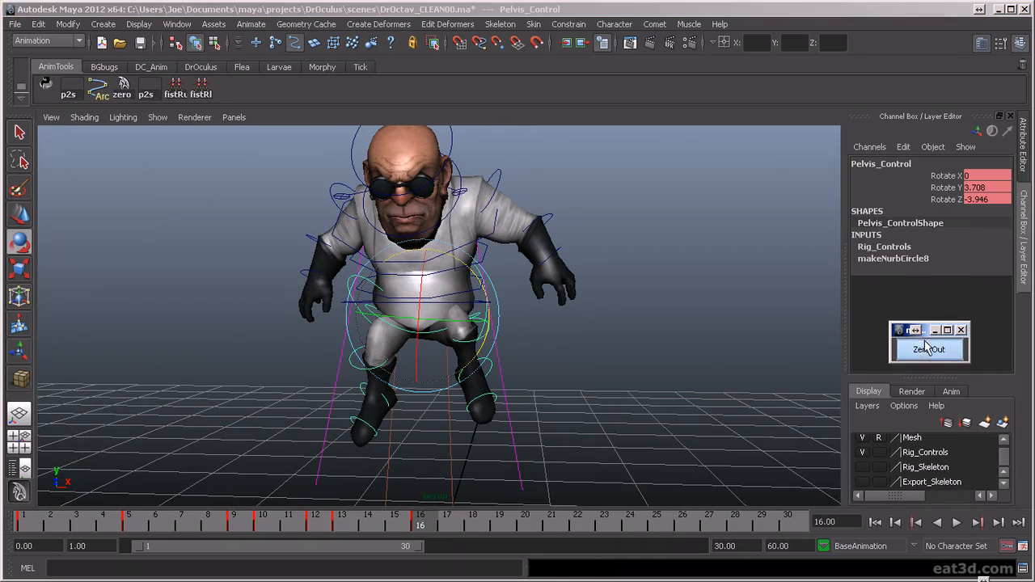
click(928, 353)
alt+drag(632, 379, 441, 351)
scroll(578, 397, up, 3)
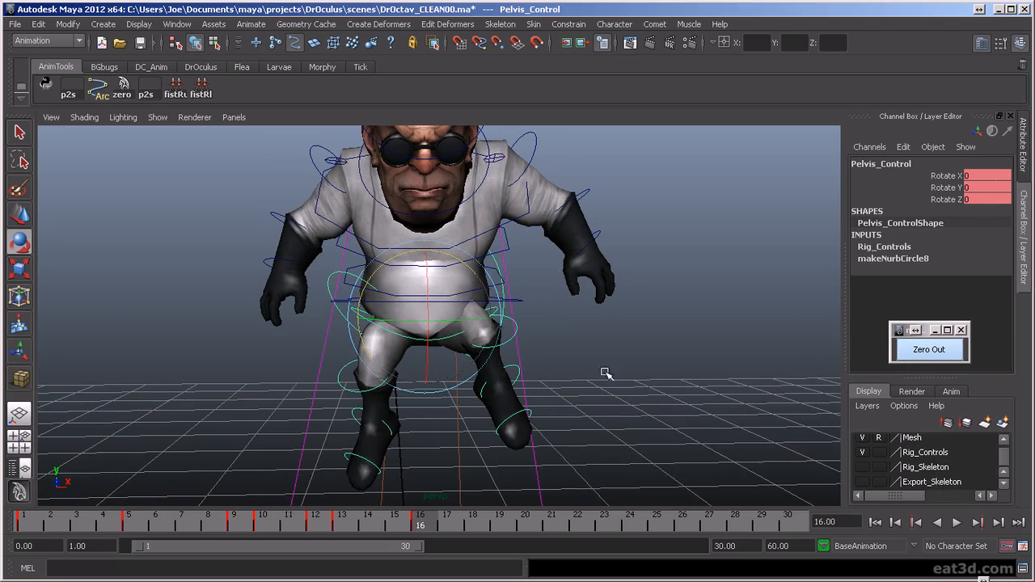
- Rotate the pelvis control slightly at frame 16 and undo the last adjustment
alt+drag(458, 365, 487, 393)
drag(475, 278, 470, 274)
drag(480, 316, 566, 351)
key(ctrl+z)
click(439, 297)
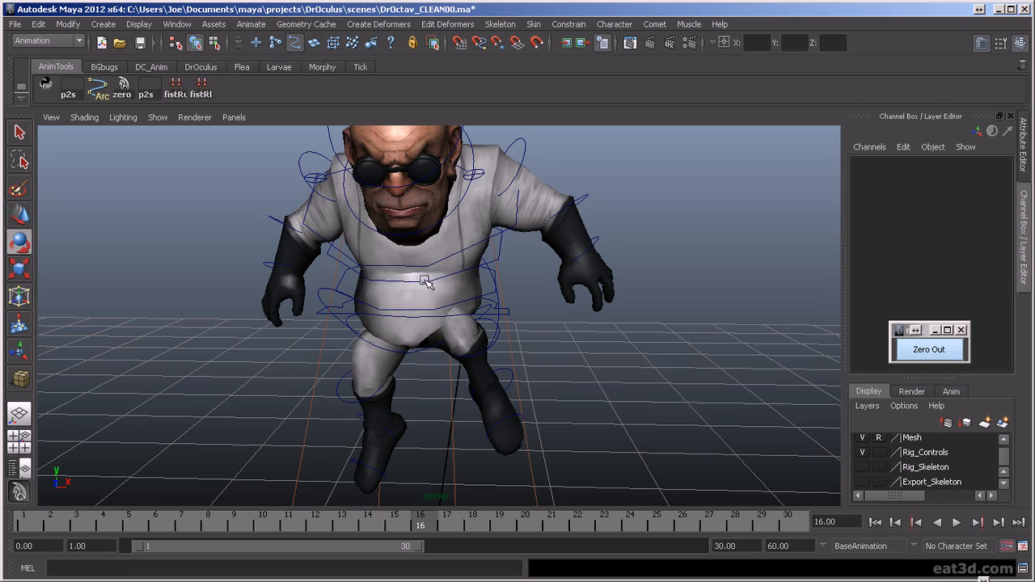
- Rotate the spine FK controls together at frame 16 to adjust the upper body's lean, and key the pose
click(426, 280)
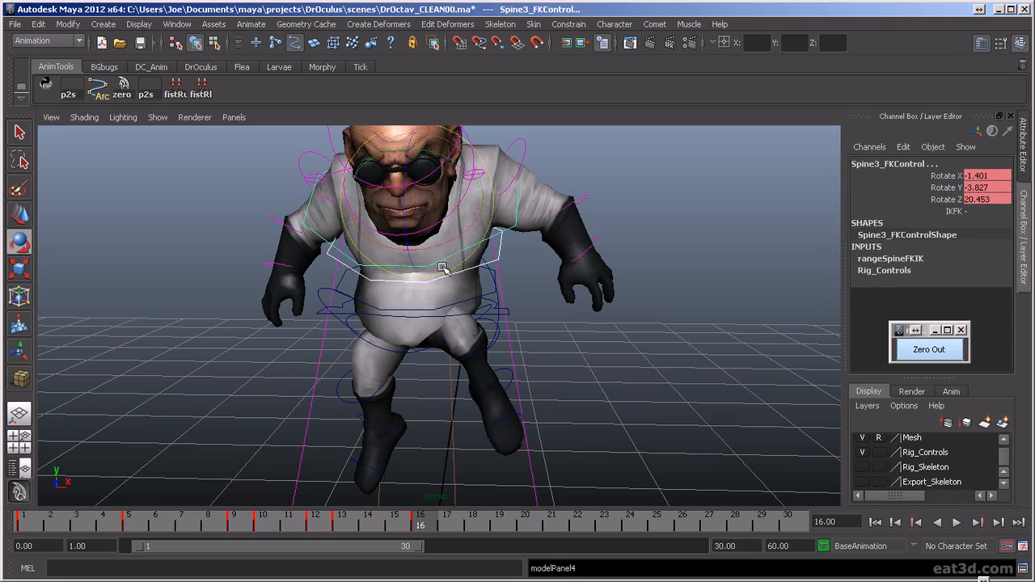
alt+drag(491, 298, 509, 311)
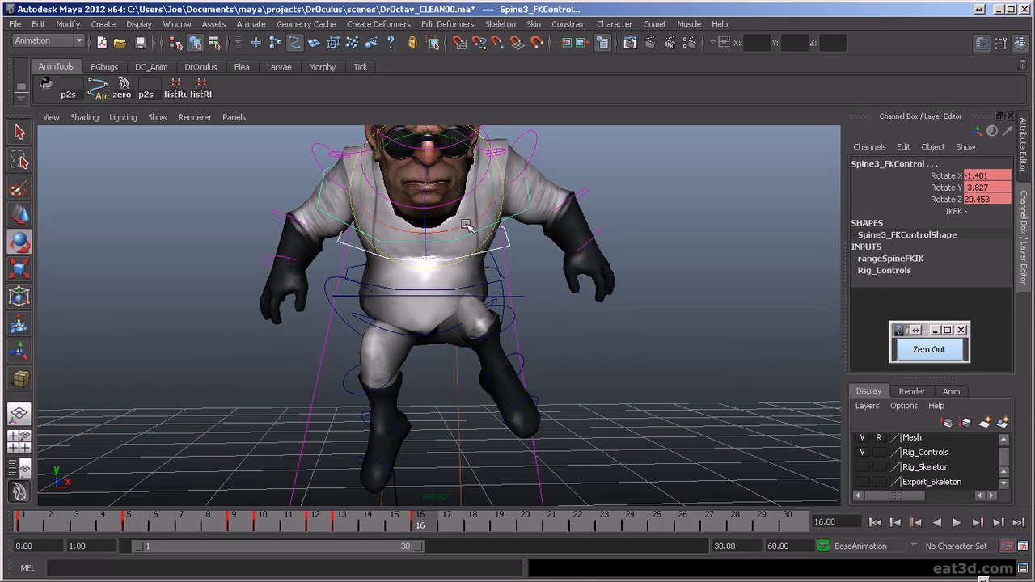
drag(477, 155, 469, 173)
alt+drag(484, 235, 493, 246)
drag(465, 307, 518, 255)
key(s)
- Rotate the neck and head controls together at frame 16, bringing the head to Rotate X -0.796, Y 1.151 and Z -0.836
click(482, 280)
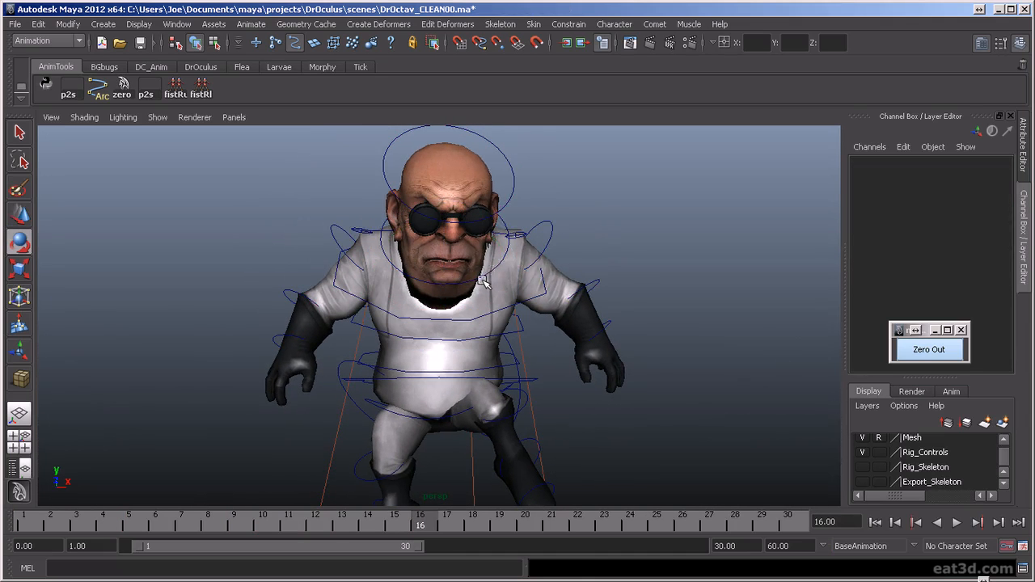
drag(570, 190, 666, 296)
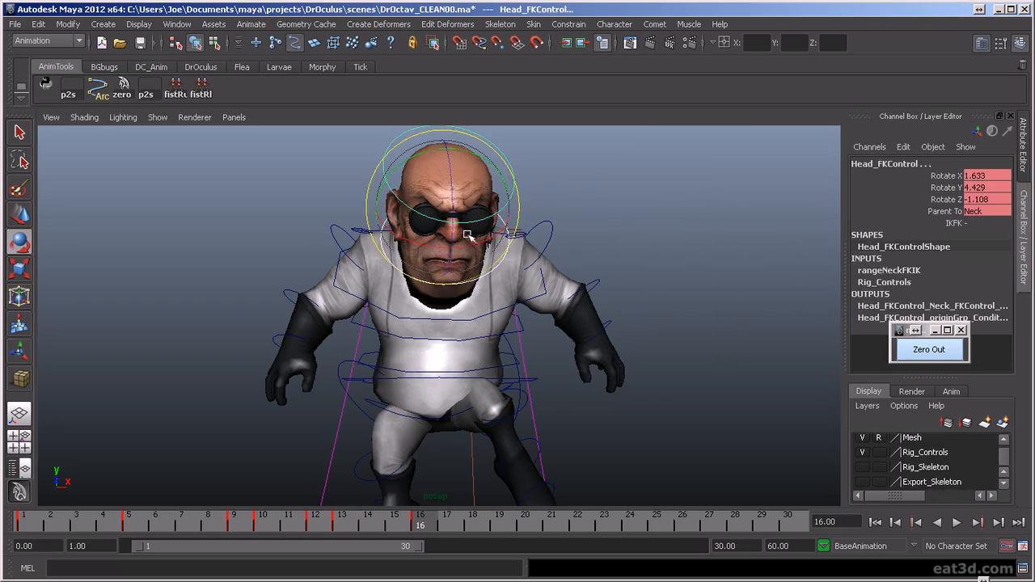
drag(464, 233, 461, 233)
drag(475, 154, 471, 153)
- Rotate the right clavicle control to Rotate Z -14.178 at frame 16 and raise the left clavicle
mouse_move(553, 317)
alt+mouse_down()
mouse_move(228, 333)
mouse_move(551, 326)
alt+mouse_up()
click(382, 267)
click(396, 264)
drag(459, 250, 474, 257)
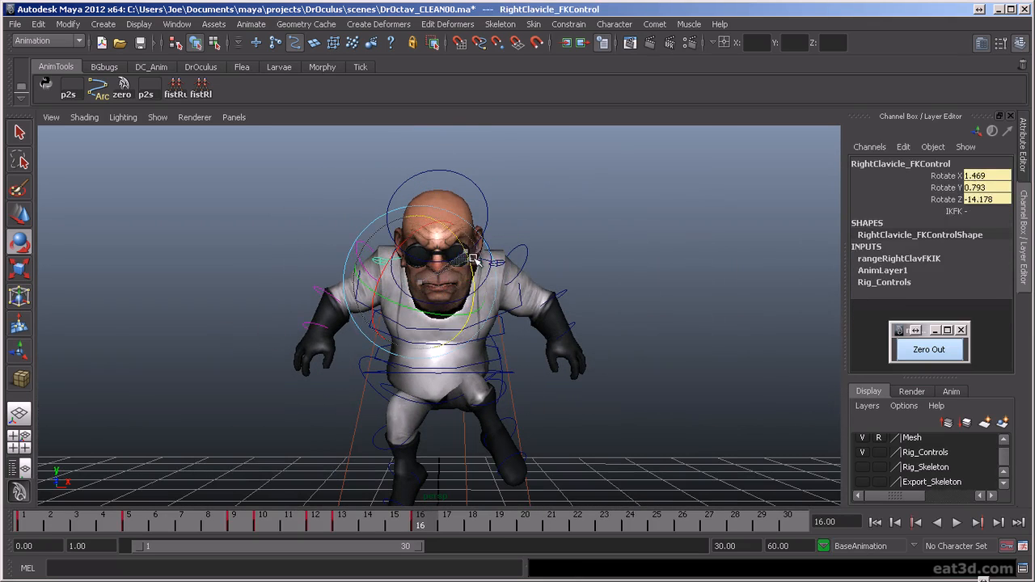
click(502, 234)
mouse_move(491, 217)
mouse_down()
mouse_move(497, 253)
mouse_move(491, 213)
mouse_up()
- Rotate the right and left shoulder controls at frame 16 to swing both arms outward
click(453, 226)
click(391, 240)
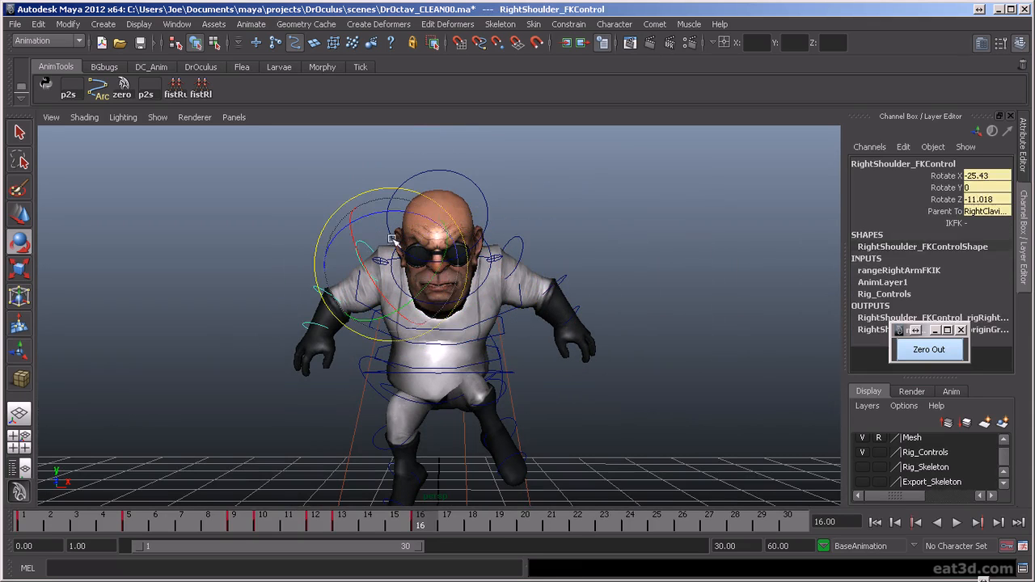
click(520, 234)
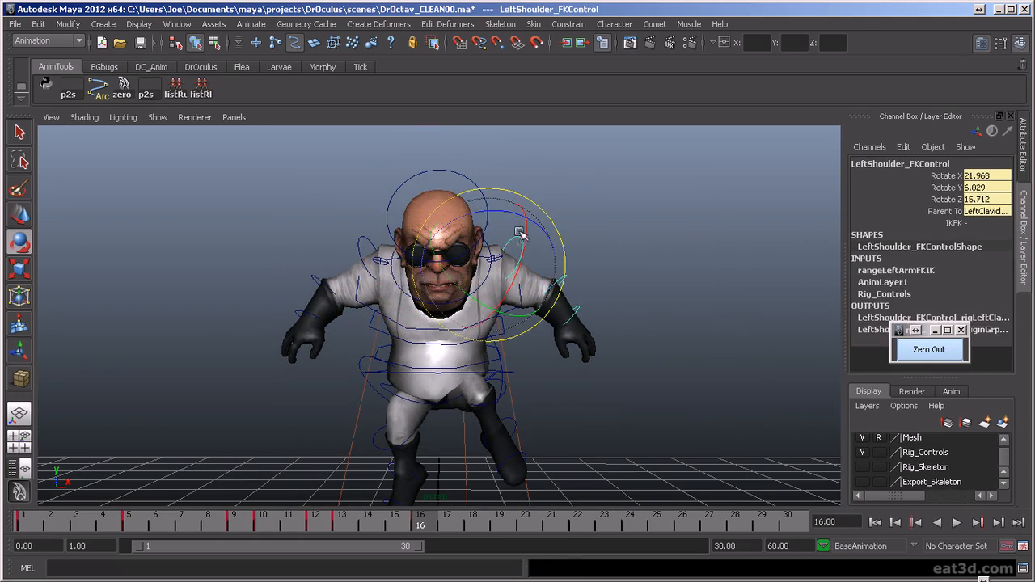
drag(505, 193, 299, 322)
- Rotate the right elbow to Rotate Z 4.701 at frame 16 and adjust the left elbow
click(321, 284)
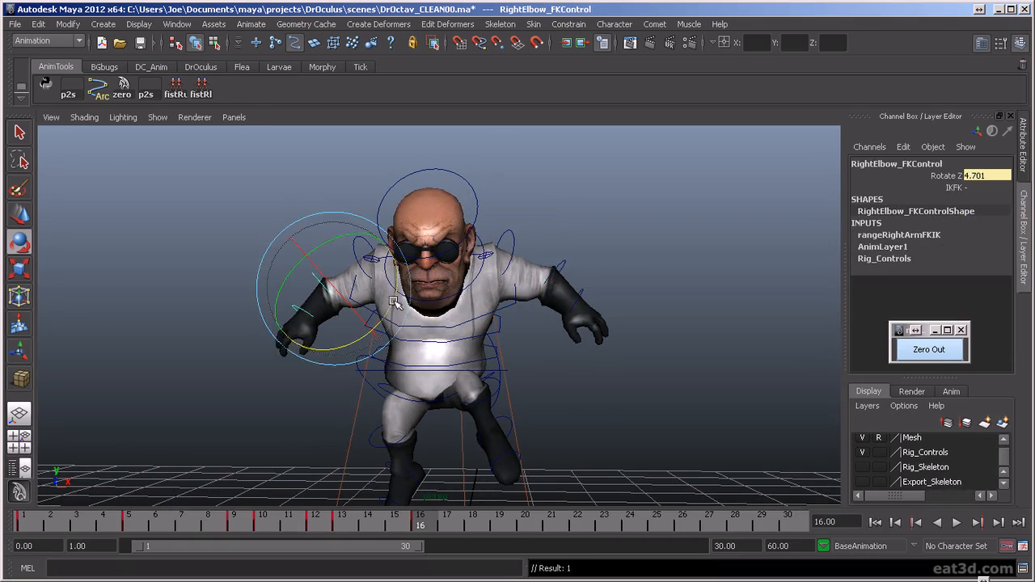
click(563, 264)
click(566, 392)
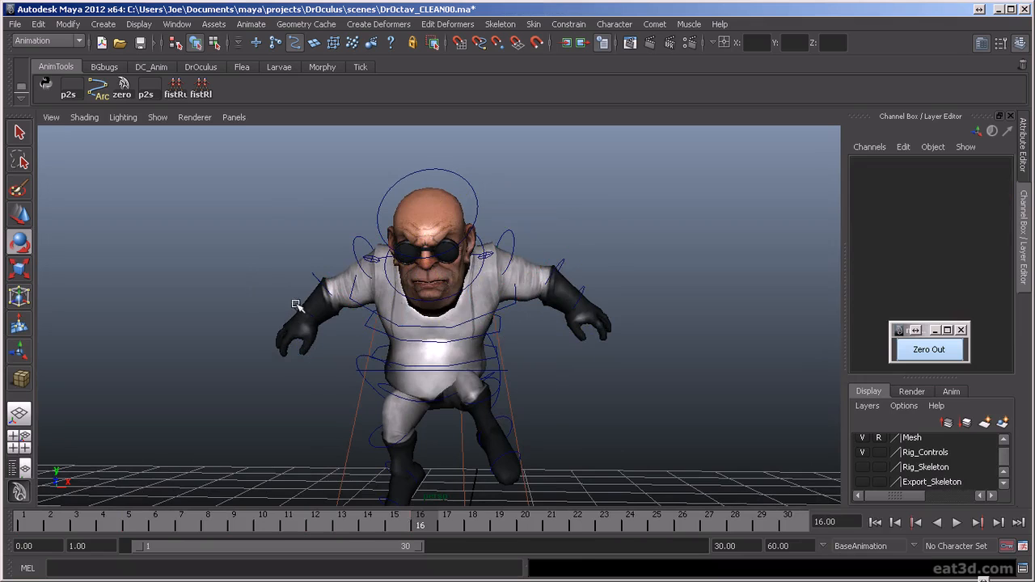
- Pose the wrists at frame 16, with the left at Rotate X -34.754 and the right at X 24.834, Y -3.09, Z -5.816, and key them
click(297, 311)
alt+drag(331, 285, 475, 308)
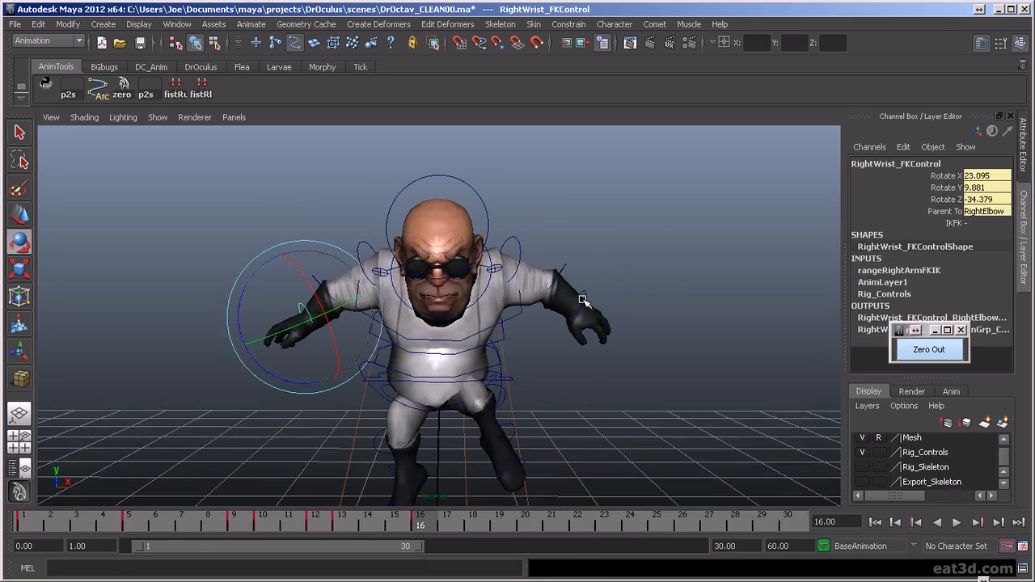
click(583, 299)
alt+drag(622, 301, 470, 277)
alt+drag(471, 278, 533, 311)
scroll(534, 315, down, 2)
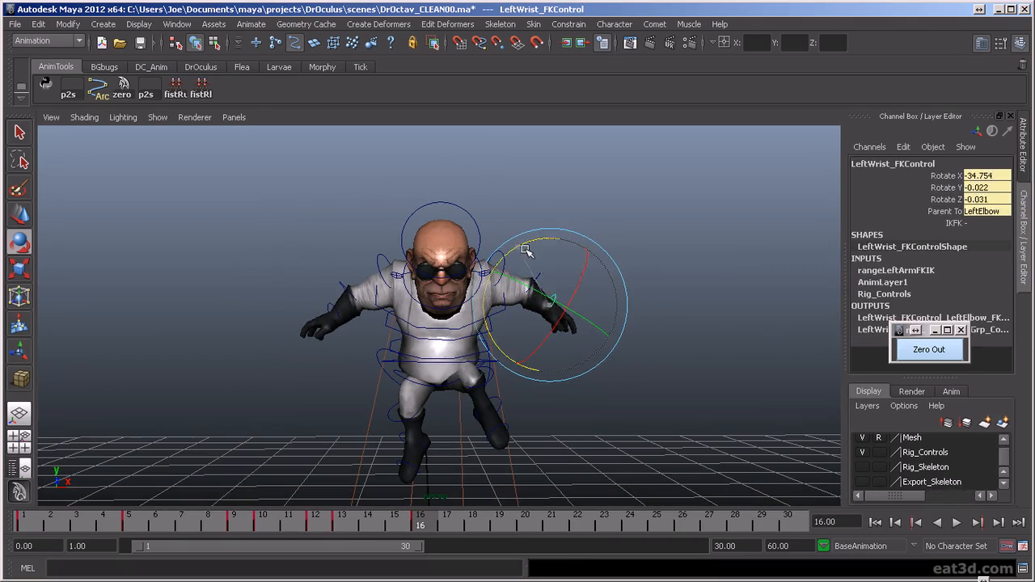
click(335, 309)
drag(296, 268, 271, 303)
key(s)
- Rotate the right wrist at frame 13 and bring the left wrist to Rotate X -45.098, Y -5.958, Z -7.625
key(comma)
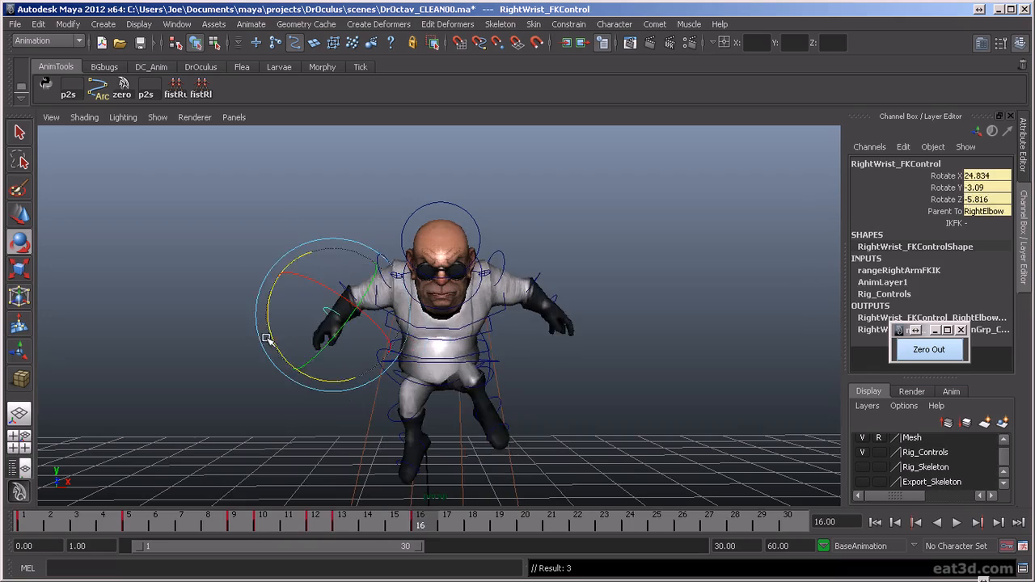
alt+drag(347, 380, 443, 396)
drag(443, 330, 441, 312)
alt+drag(594, 370, 482, 364)
click(546, 338)
alt+drag(548, 343, 442, 313)
drag(422, 352, 579, 397)
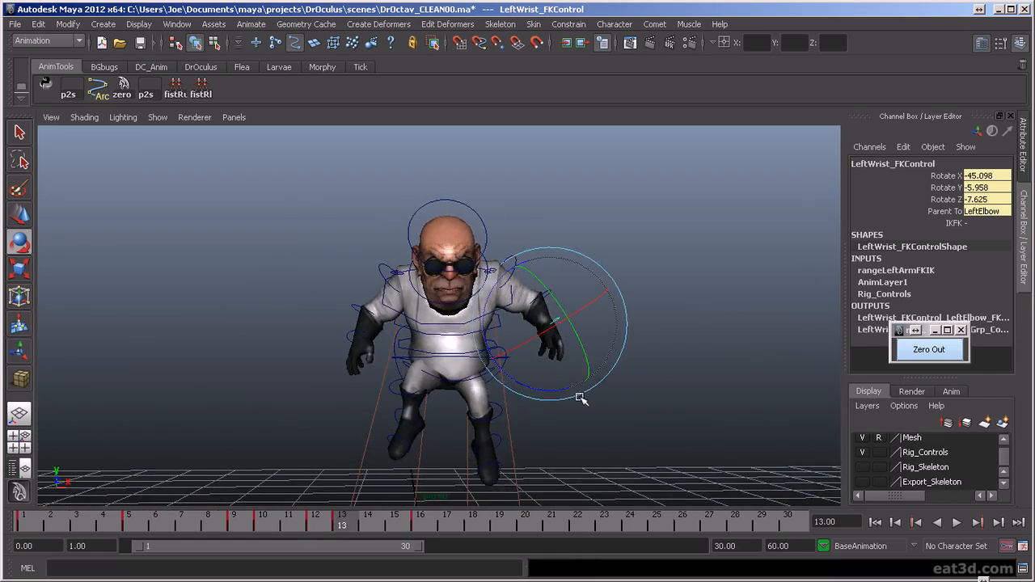
- Step back and forth between the keys at frames 12, 13 and 16 to compare the jump poses
scroll(581, 399, down, 1)
key(comma)
key(comma)
key(period)
key(period)
scroll(609, 417, down, 3)
key(comma)
key(comma)
key(period)
key(period)
key(period)
key(comma)
key(comma)
key(period)
key(period)
key(comma)
key(comma)
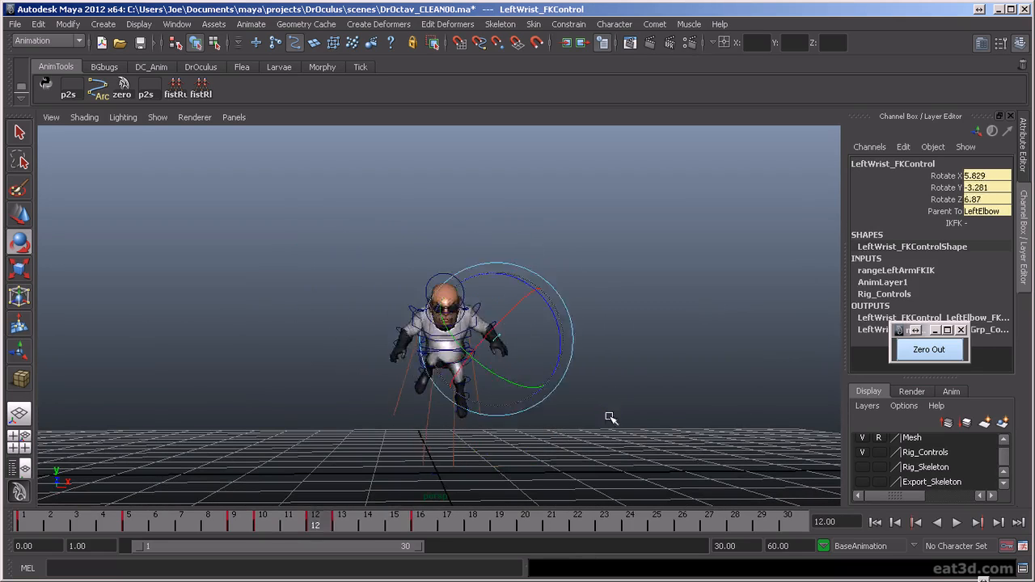
key(period)
key(period)
- Raise the torso control at frame 16 to Translate Y 1.354
click(611, 418)
scroll(517, 392, up, 5)
click(395, 357)
key(w)
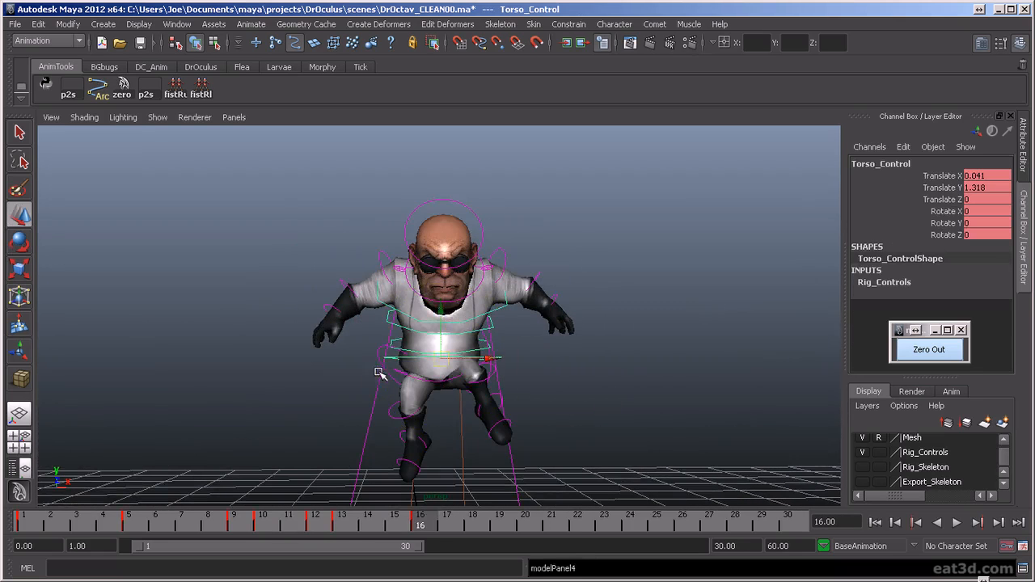
drag(443, 313, 442, 307)
scroll(513, 395, down, 4)
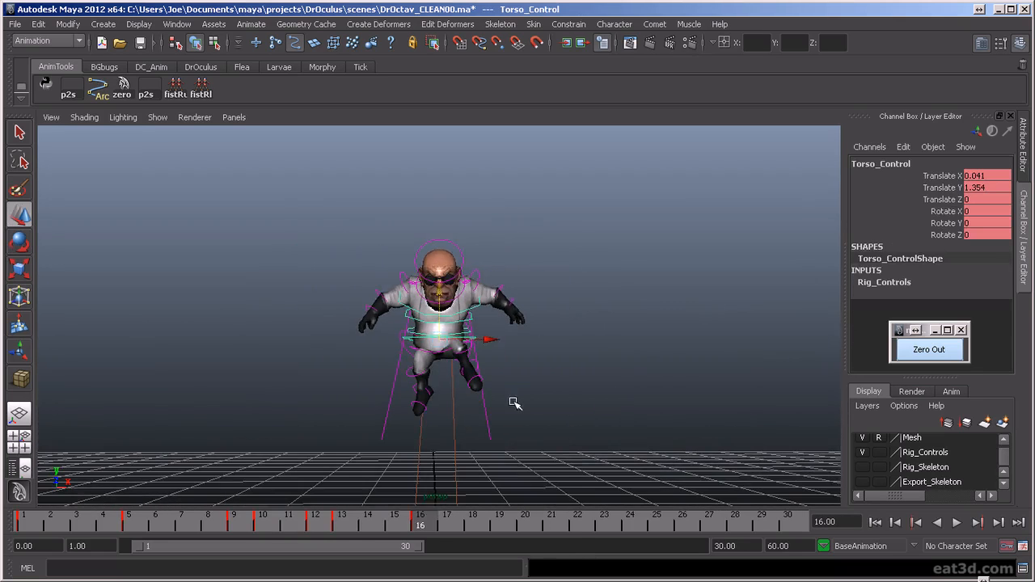
- Step through the jump's keyframes to check how the raised torso flows from the take-off poses
key(comma)
key(comma)
key(period)
key(period)
scroll(532, 437, down, 2)
key(comma)
key(comma)
key(comma)
key(comma)
key(period)
key(period)
key(period)
key(period)
key(period)
key(period)
key(period)
key(period)
key(period)
key(period)
key(period)
key(period)
key(period)
key(period)
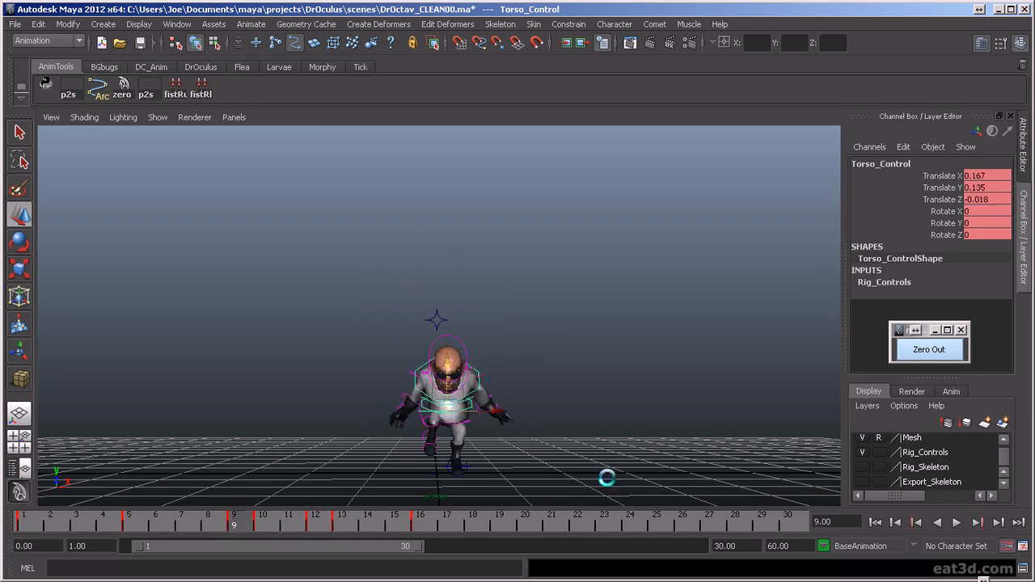
key(period)
key(period)
key(period)
key(period)
key(period)
key(period)
key(period)
key(period)
key(period)
key(period)
key(period)
key(period)
key(period)
key(period)
key(period)
key(period)
key(period)
key(period)
- Select all the rig controls and play back the whole jump animation
click(592, 437)
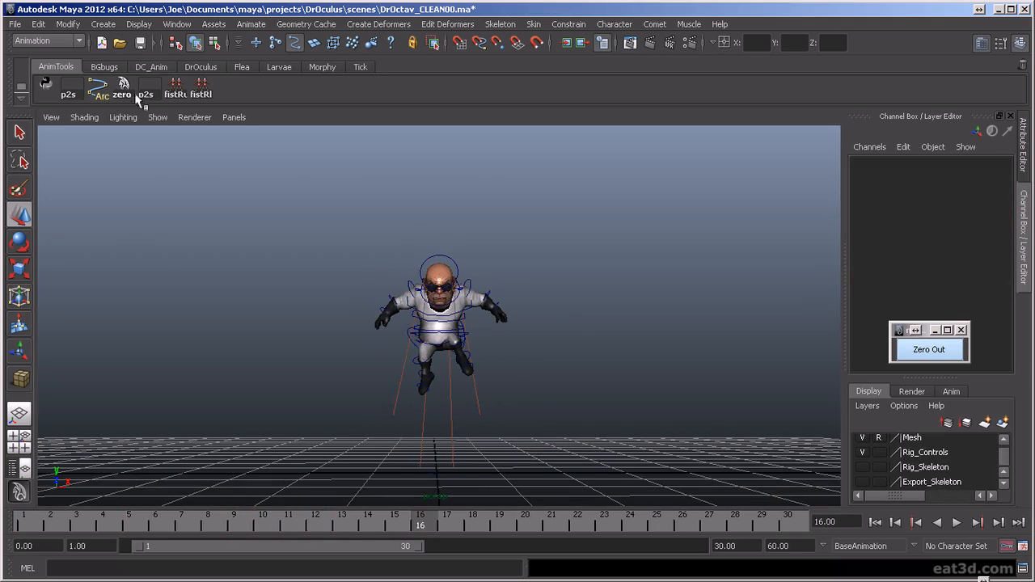
drag(459, 332, 599, 428)
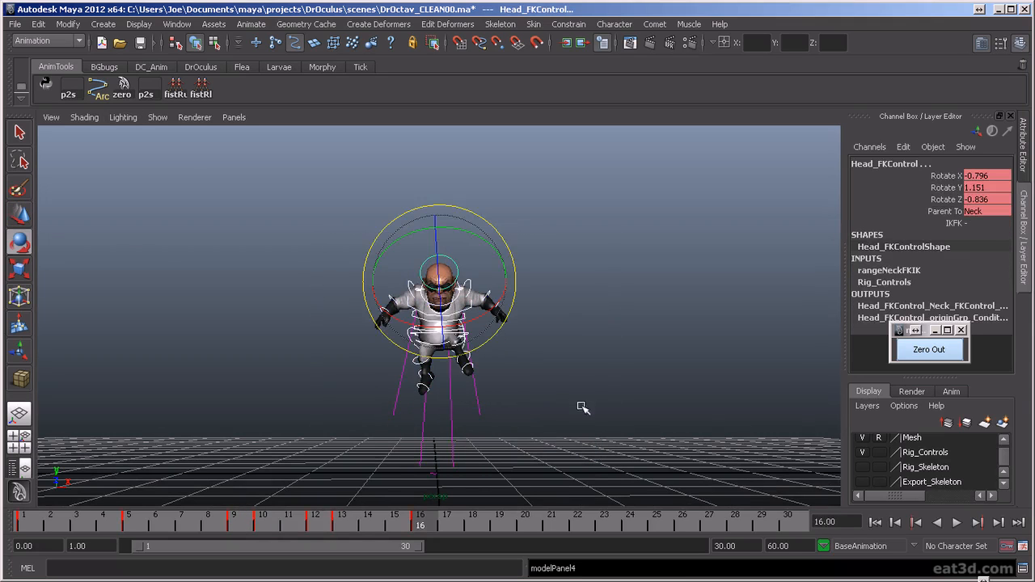
key(alt+v)
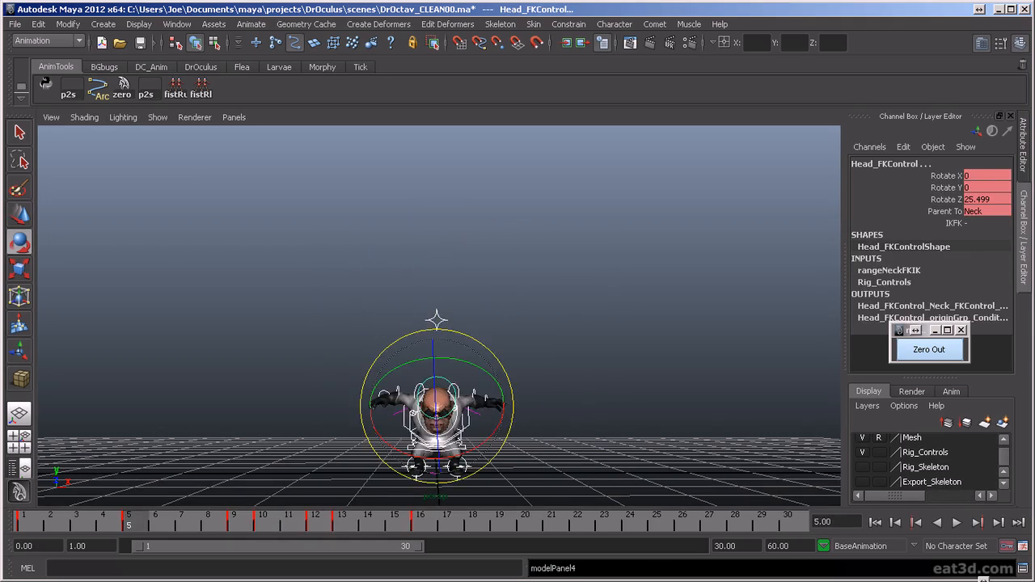
click(956, 522)
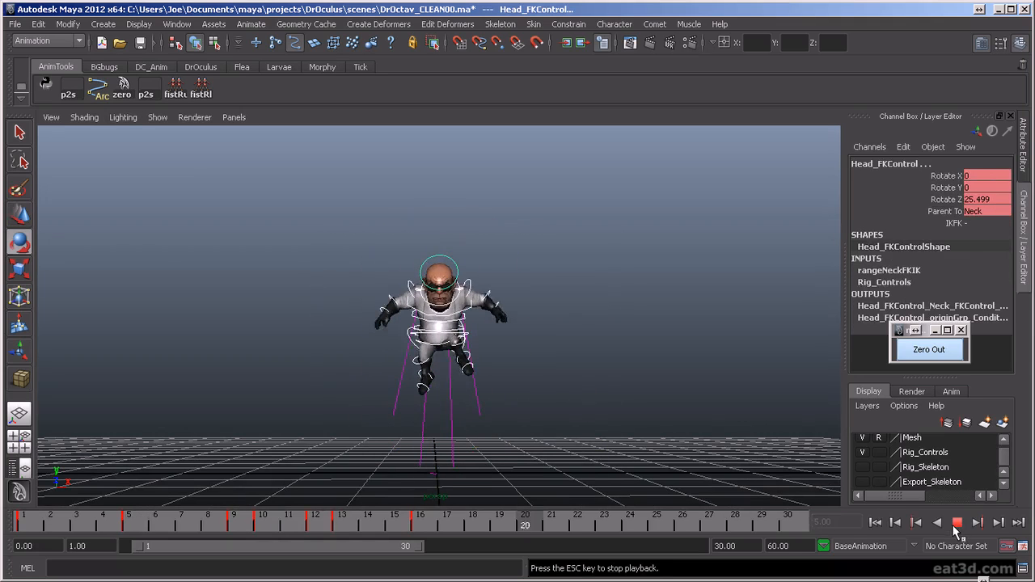
- Stop playback and scrub to frames 19 and 20 to examine the airborne pose after the frame 16 key
key(Escape)
key(alt+v)
drag(441, 531, 515, 532)
scroll(540, 434, up, 4)
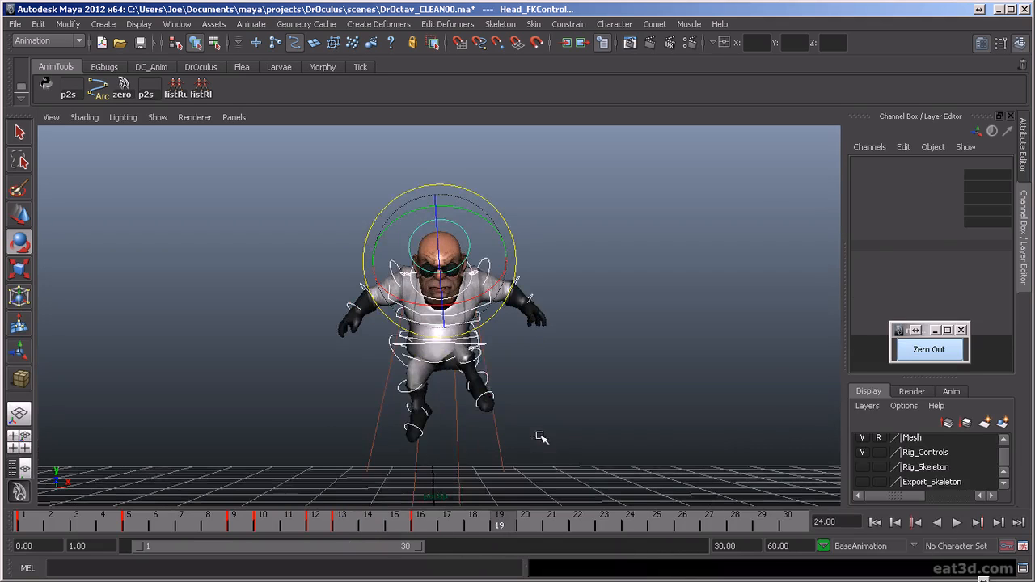
alt+middle_drag(550, 448, 552, 397)
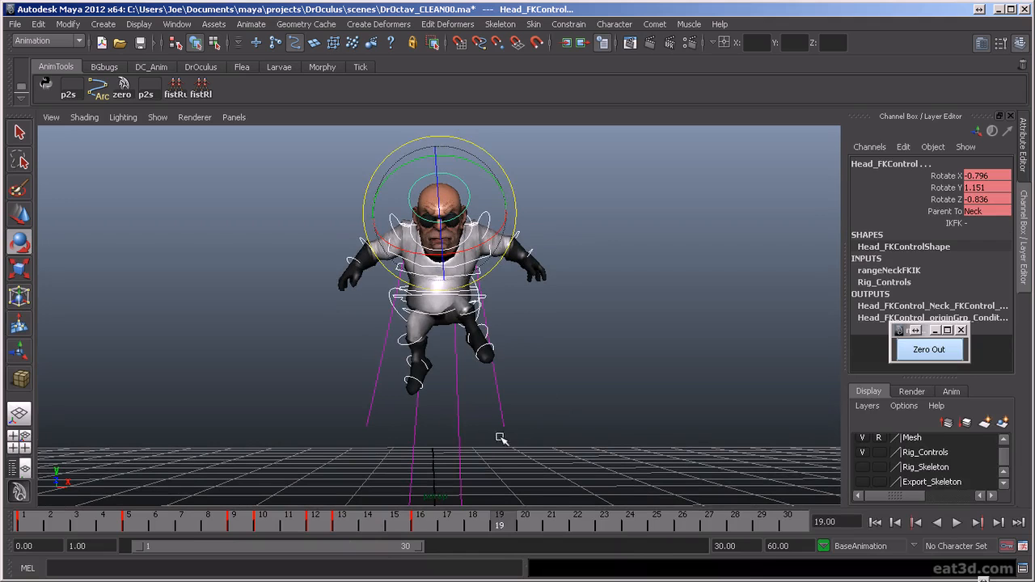
drag(509, 529, 522, 531)
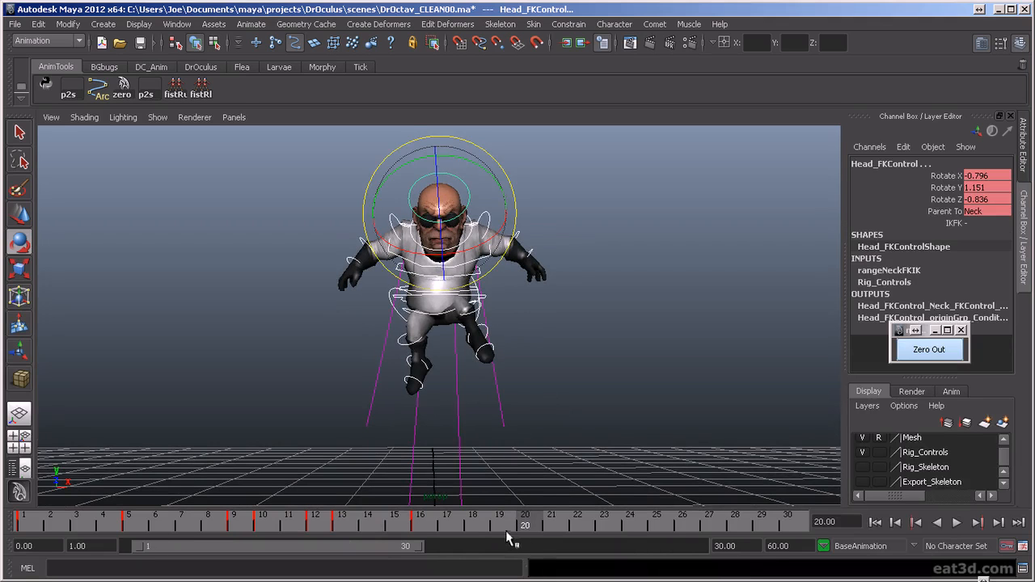
- Copy the standing pose from frame 1 to frame 20 and key all the rig controls there
click(24, 522)
scroll(287, 393, down, 3)
alt+middle_drag(378, 385, 358, 325)
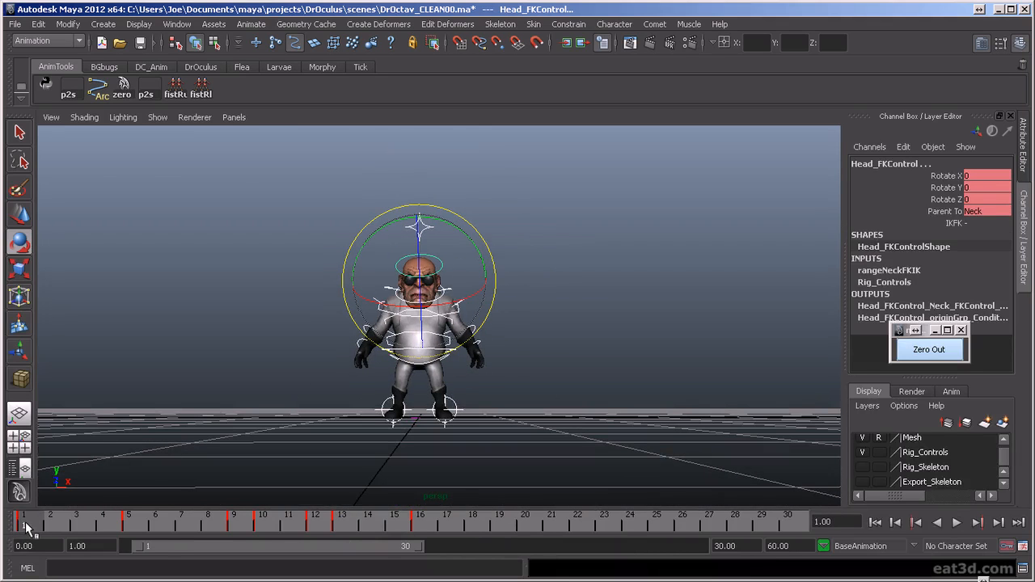
key(alt+v)
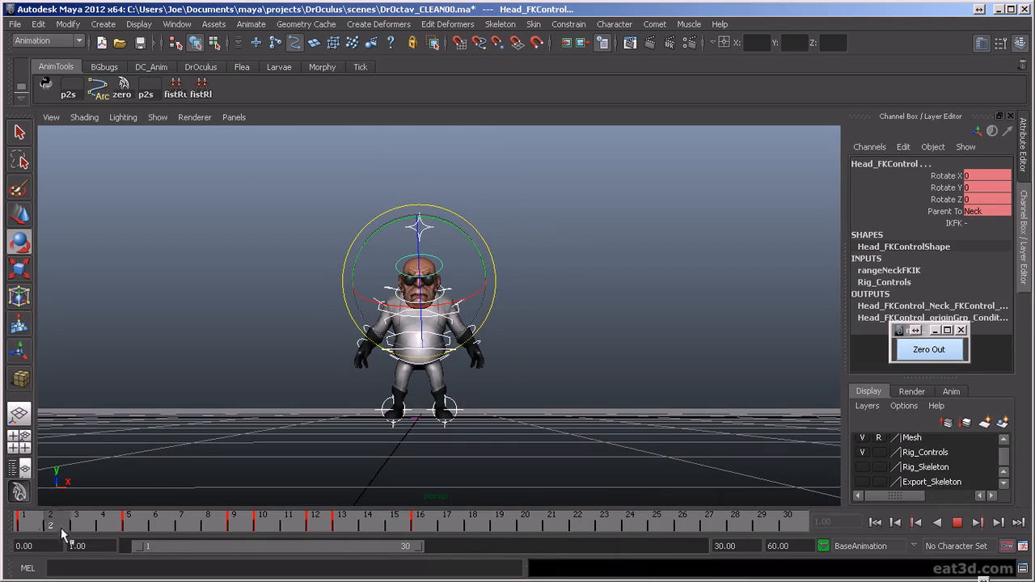
drag(444, 531, 530, 535)
key(s)
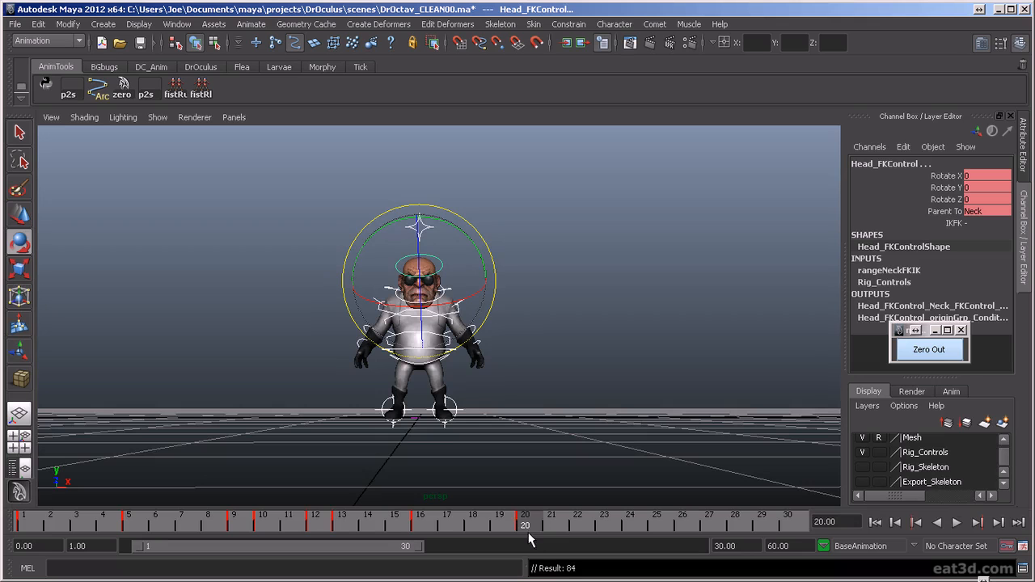
- Raise the torso control at frame 20 to Translate Y 0.083
scroll(463, 471, up, 2)
alt+drag(469, 445, 480, 463)
scroll(480, 463, up, 3)
alt+middle_drag(480, 462, 470, 423)
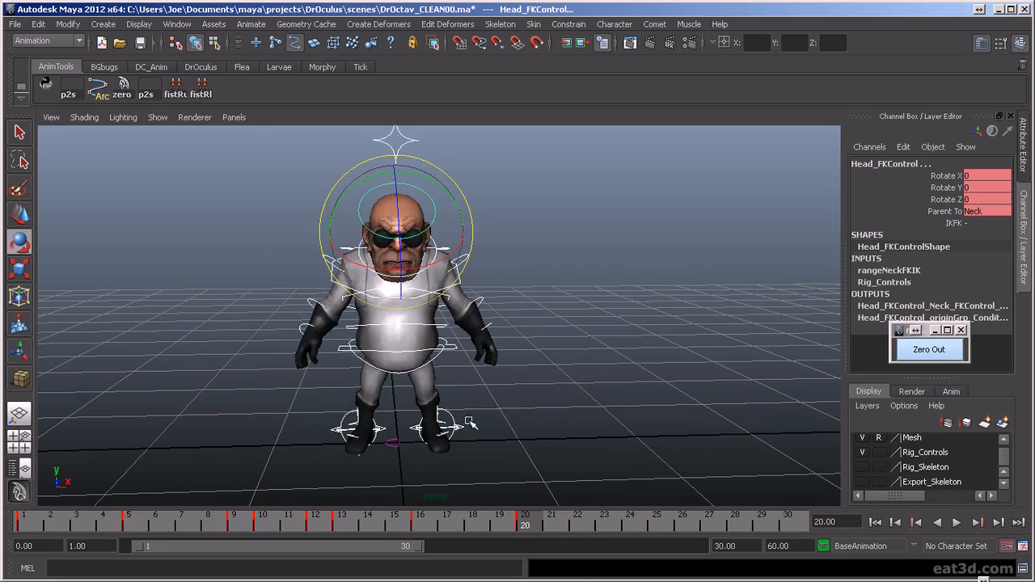
click(456, 349)
key(w)
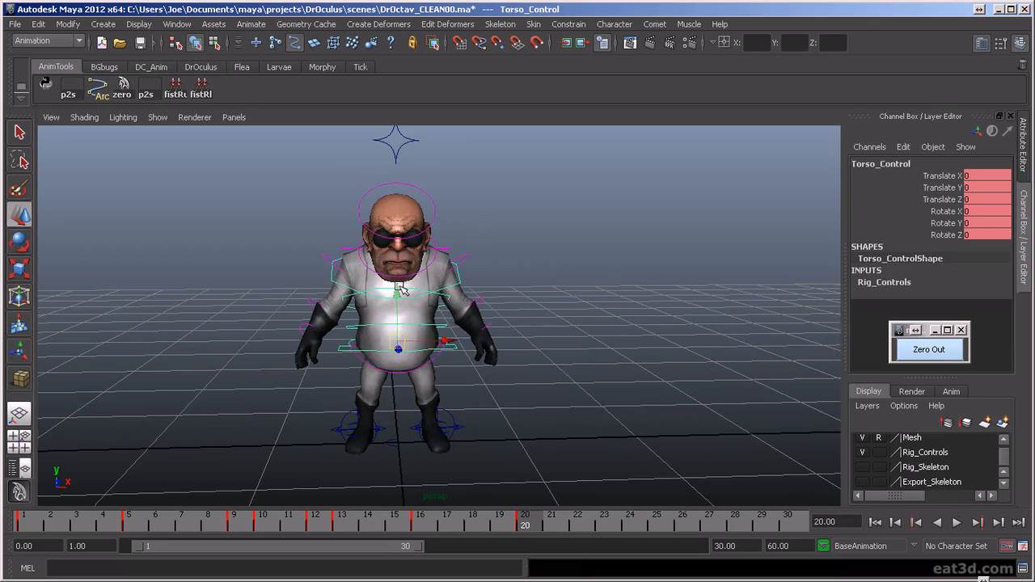
key(e)
key(w)
drag(400, 306, 400, 288)
- Switch the left leg from IK to FK at frame 20 and rotate the left hip control to lift the thigh
click(458, 424)
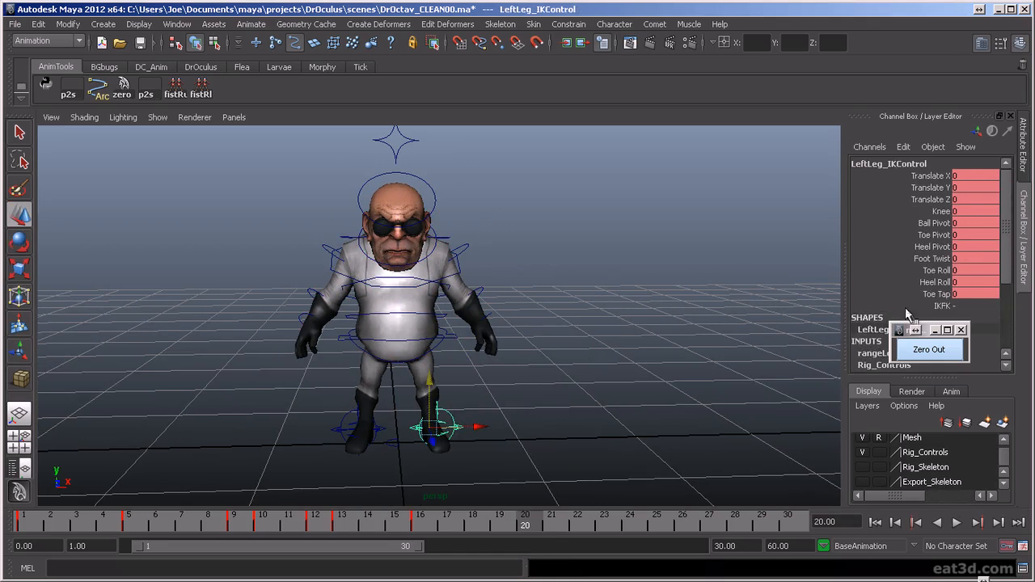
click(490, 377)
alt+drag(490, 377, 561, 390)
click(384, 335)
key(e)
click(559, 390)
click(440, 341)
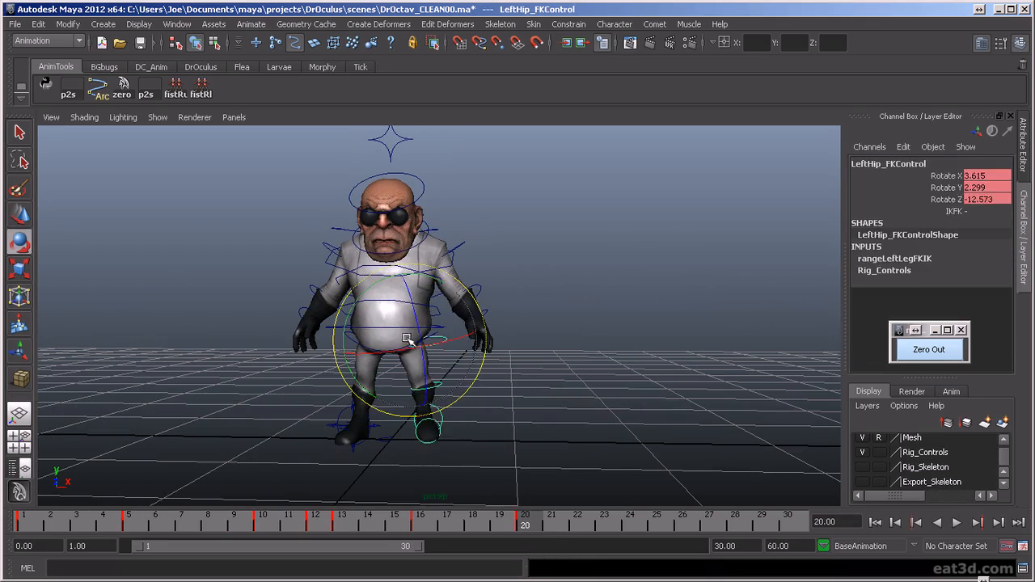
drag(414, 317, 404, 293)
- Rotate the left knee and ankle FK controls at frame 20, extending the lower leg outward with the foot pointing down
click(437, 365)
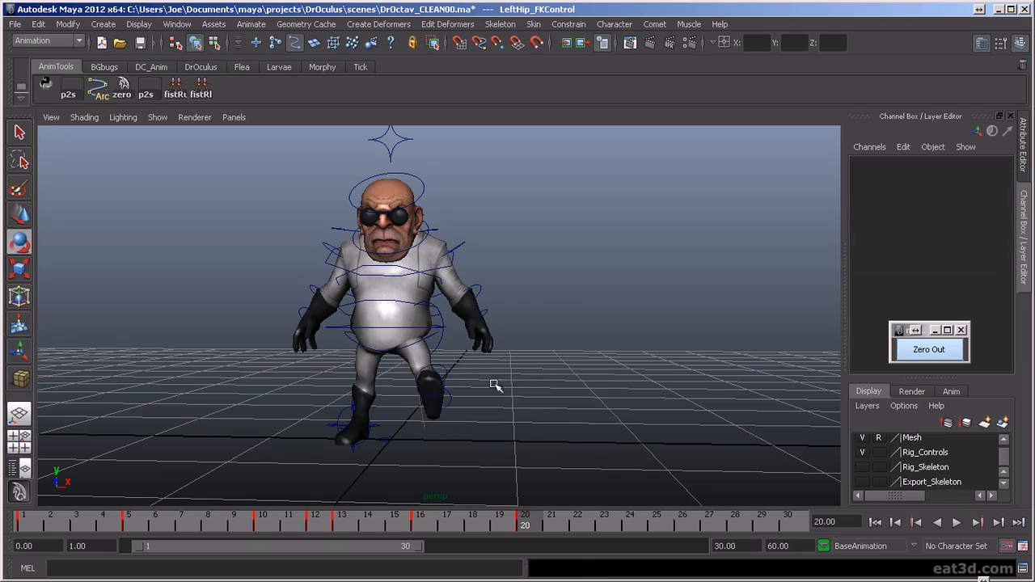
click(427, 366)
click(571, 451)
click(449, 394)
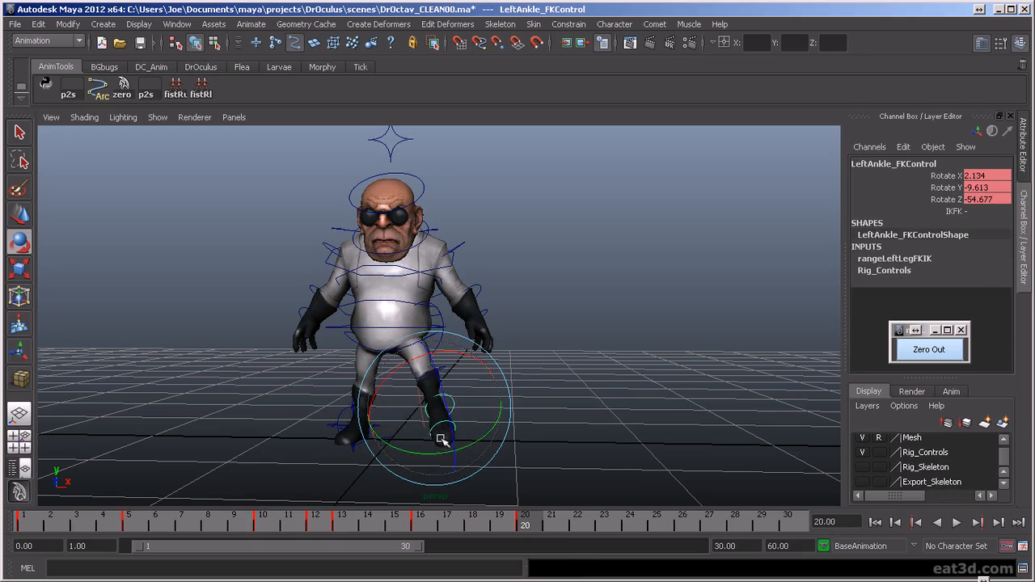
mouse_move(491, 439)
alt+mouse_down()
mouse_move(388, 429)
mouse_move(490, 423)
alt+mouse_up()
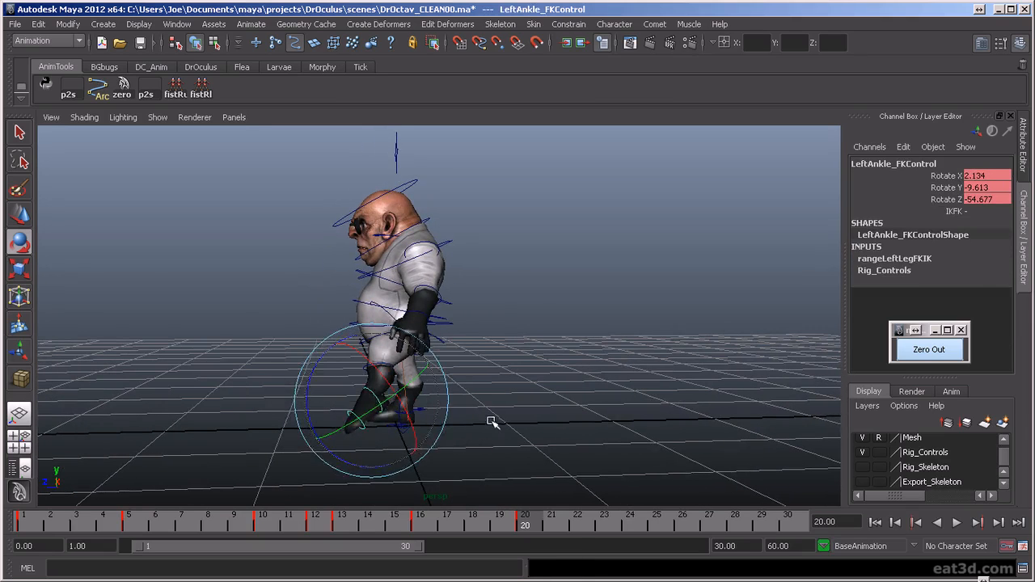
click(398, 371)
click(361, 373)
drag(314, 402, 343, 426)
alt+drag(344, 425, 518, 457)
click(536, 458)
alt+drag(441, 462, 396, 396)
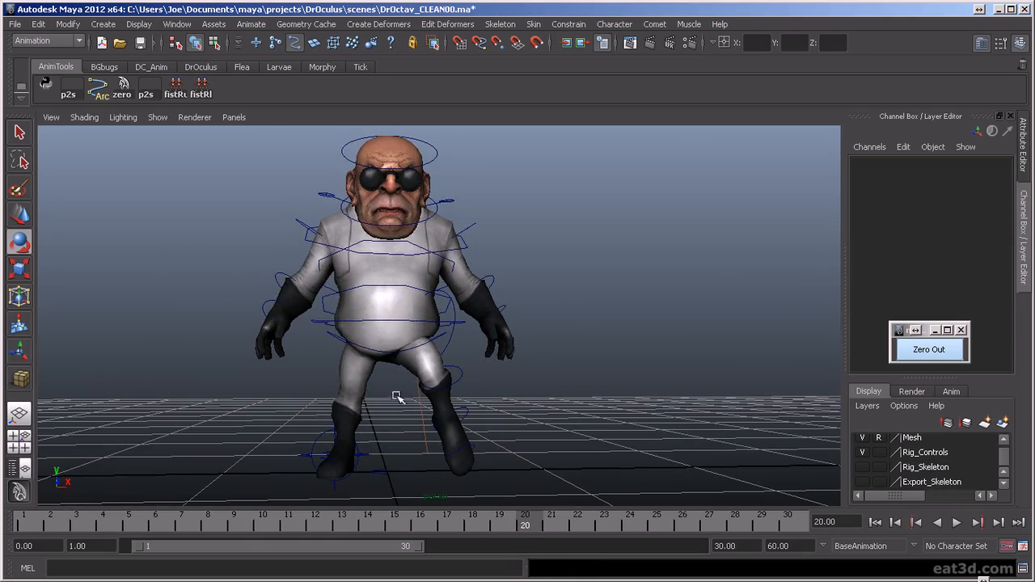
- Shift the torso control sideways toward the planted right foot at frame 20, to Translate X -0.114
click(372, 320)
key(w)
drag(428, 324, 411, 323)
- Set the right leg IK control's Heel Roll to 2.6 at frame 20
alt+drag(321, 397, 455, 397)
click(457, 420)
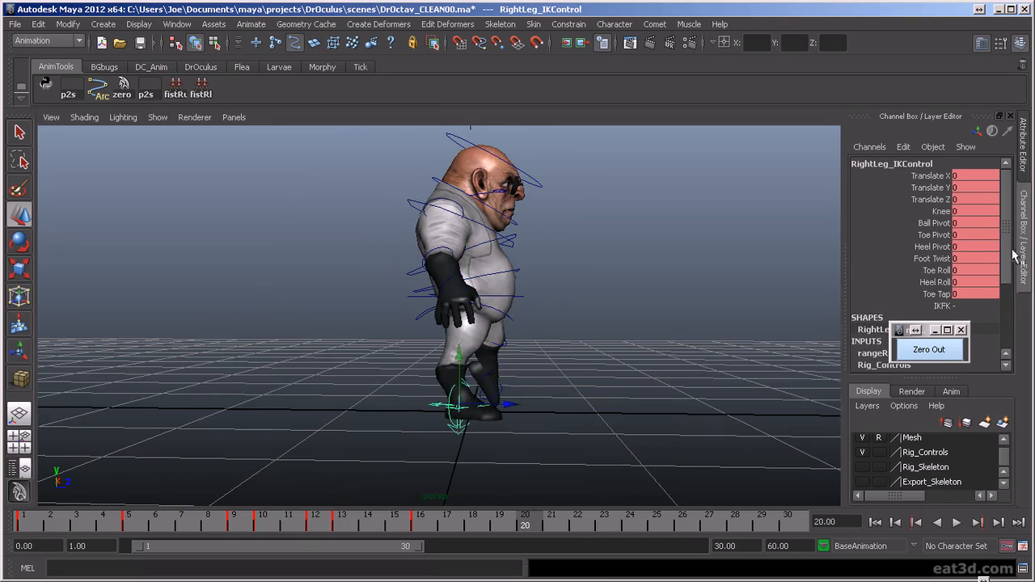
click(934, 282)
alt+drag(566, 332, 408, 338)
alt+right_drag(409, 338, 465, 356)
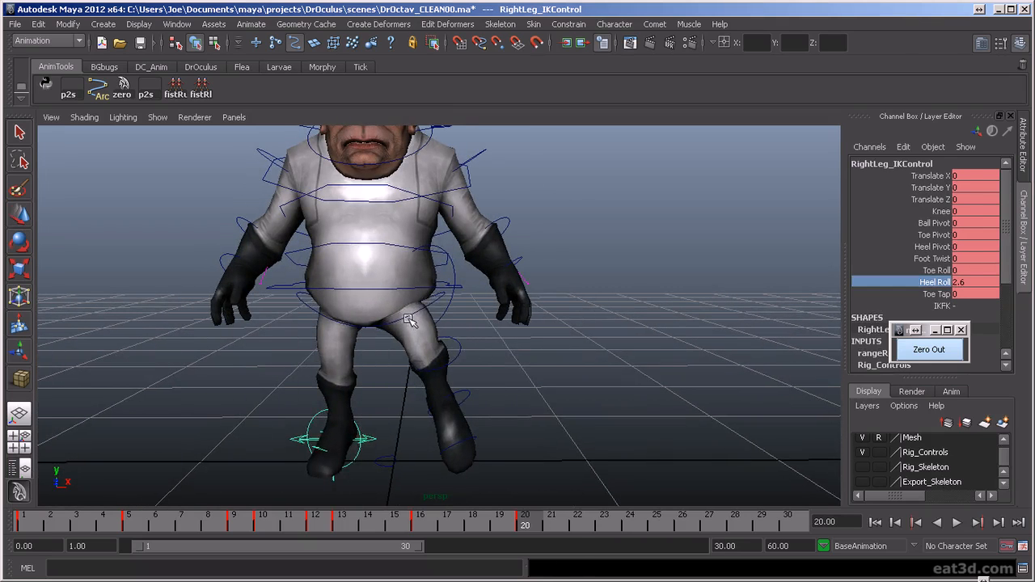
- Rotate the pelvis control at frame 20 to tilt the hips
click(409, 320)
key(e)
drag(432, 280, 477, 414)
- Step back and forth through the jump keys to compare the frame 20 pose with the airborne poses
key(comma)
scroll(502, 418, down, 2)
key(period)
key(comma)
key(comma)
key(comma)
key(comma)
key(period)
key(period)
key(period)
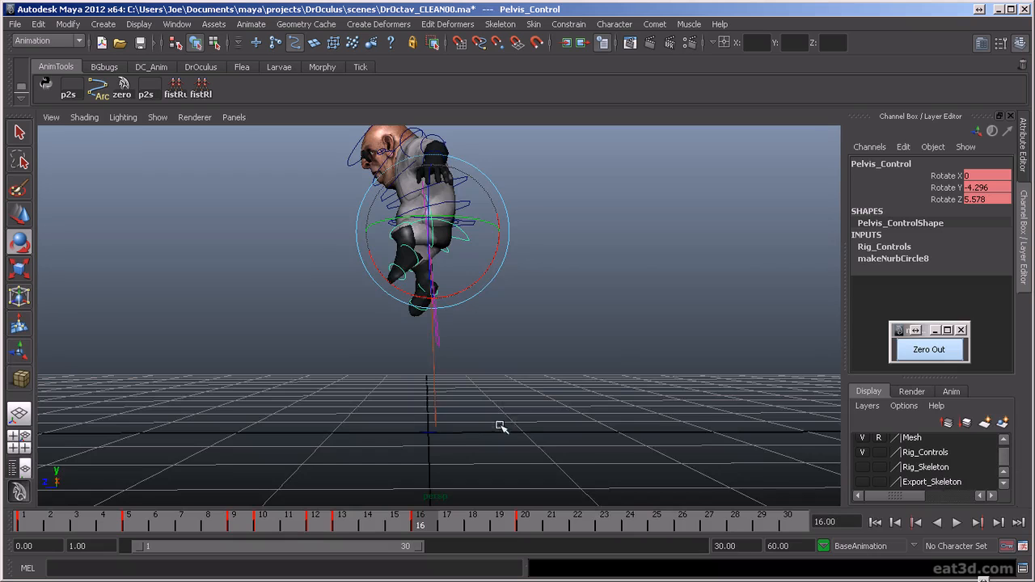
- Adjust the rotation of the spine controls at frame 16 from the side and key the pose
scroll(500, 425, down, 2)
scroll(513, 445, up, 5)
alt+middle_drag(508, 353, 580, 446)
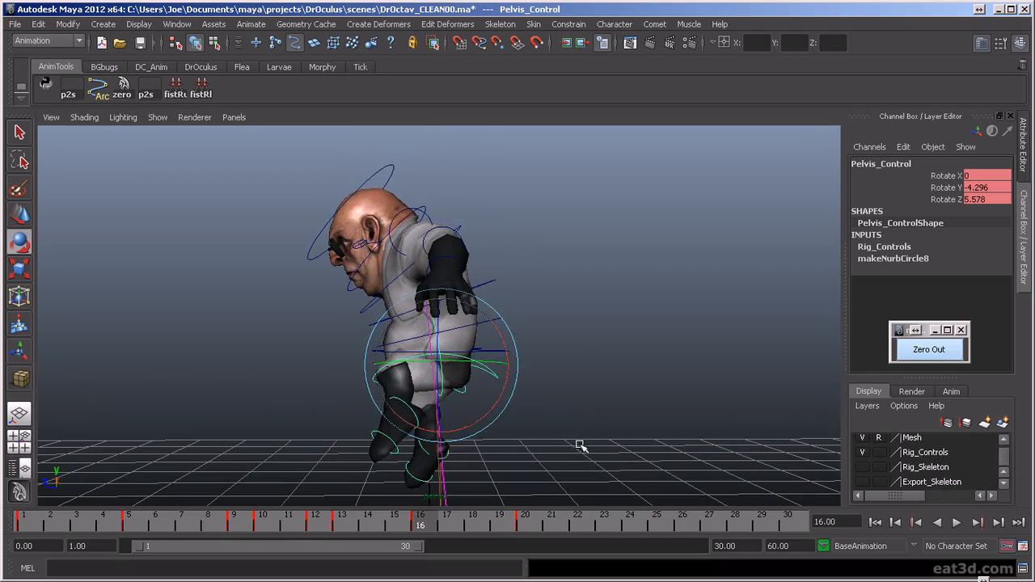
click(542, 357)
click(494, 290)
drag(378, 353, 393, 322)
key(ctrl+z)
click(569, 298)
click(492, 286)
click(547, 262)
click(383, 300)
key(s)
- Move the torso control forward to Translate Z 0.071 at frame 20 and lean it to Rotate X 18.934
alt+right_drag(777, 348, 652, 376)
key(comma)
key(period)
key(period)
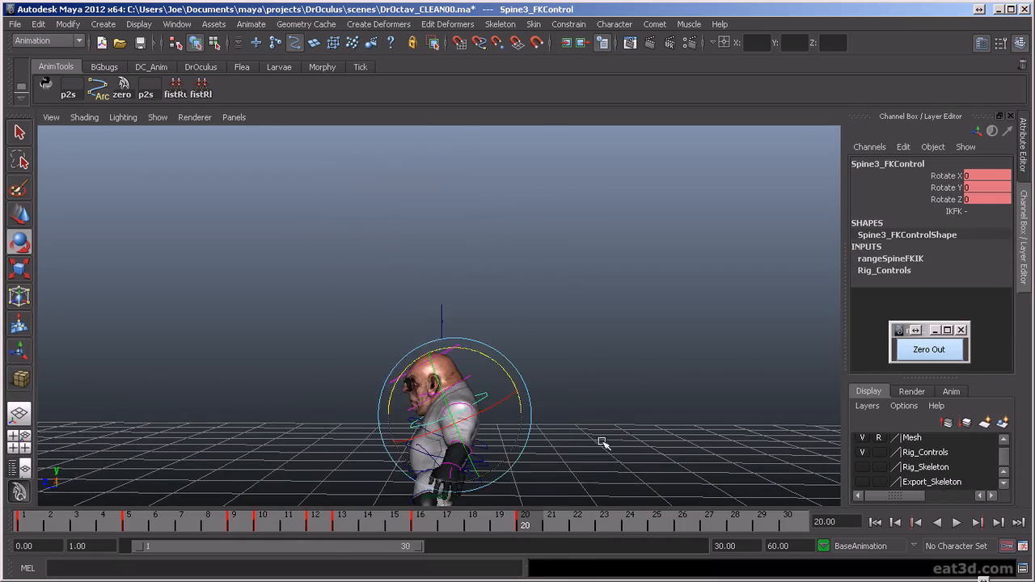
alt+right_drag(602, 442, 596, 418)
click(455, 379)
key(w)
drag(455, 379, 444, 379)
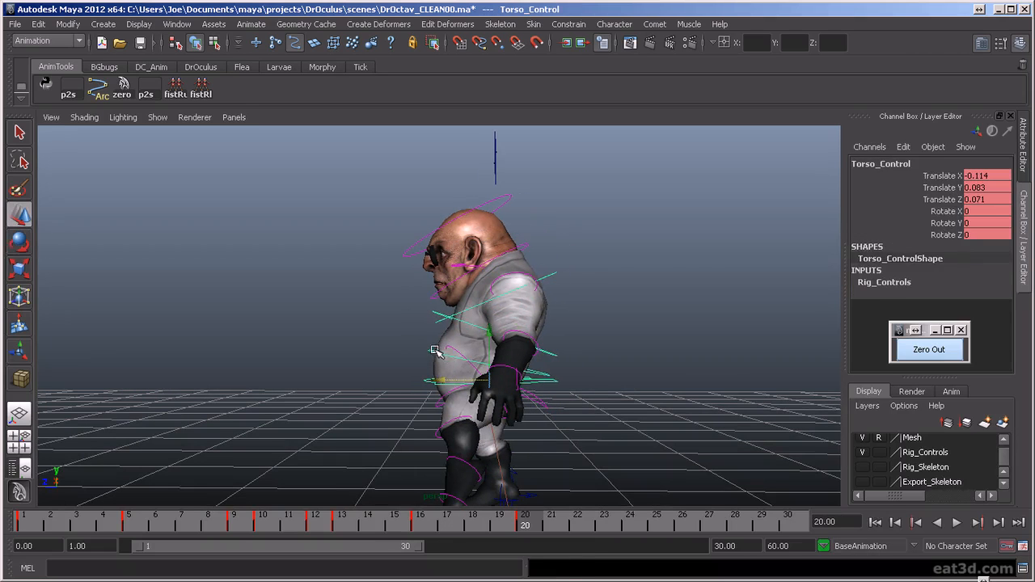
key(e)
drag(468, 320, 445, 343)
- Lean the chest back at frame 20 by rotating the Spine2 control to Rotate Z 22.03
click(404, 356)
click(444, 322)
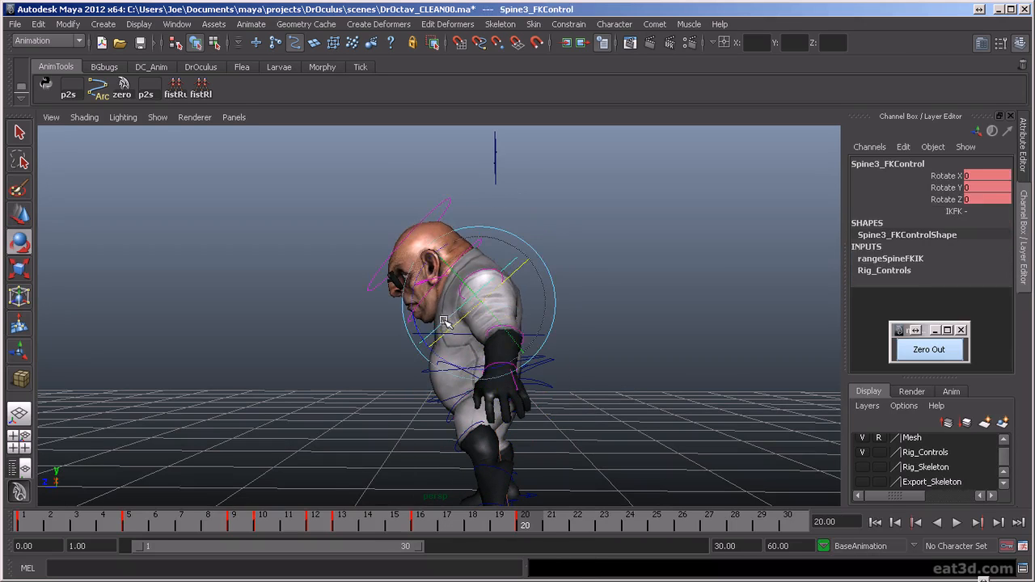
click(401, 333)
click(426, 333)
alt+drag(409, 345, 469, 361)
- Step repeatedly between the jump keys and frame 20 to check how the spine and torso flow in side view
alt+drag(572, 380, 615, 469)
key(comma)
key(comma)
key(period)
key(period)
key(comma)
key(comma)
key(comma)
key(period)
key(period)
key(period)
key(comma)
key(comma)
key(period)
key(period)
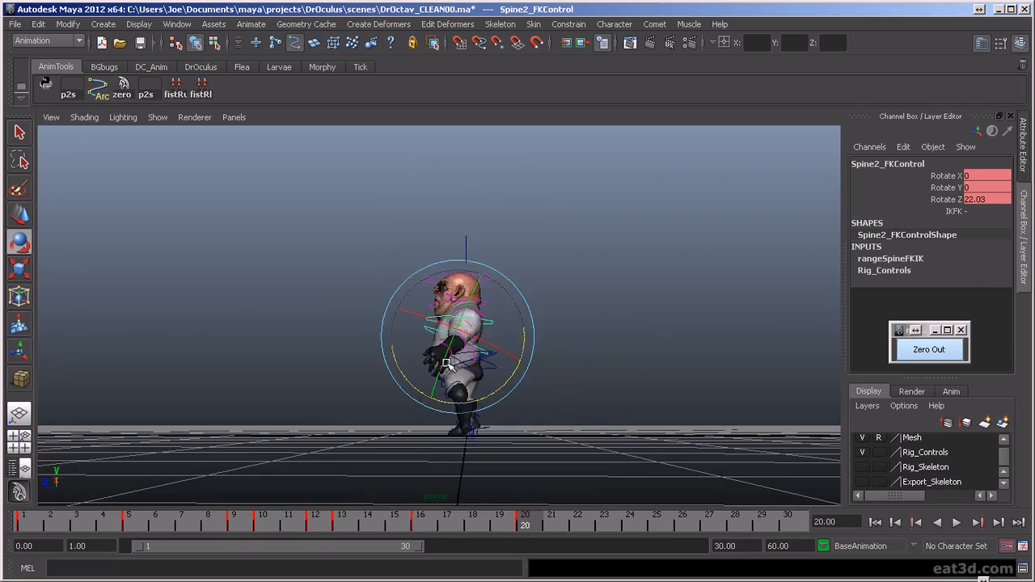
alt+drag(472, 355, 474, 377)
key(comma)
key(comma)
key(comma)
key(comma)
key(comma)
key(period)
key(period)
key(period)
key(period)
key(period)
key(period)
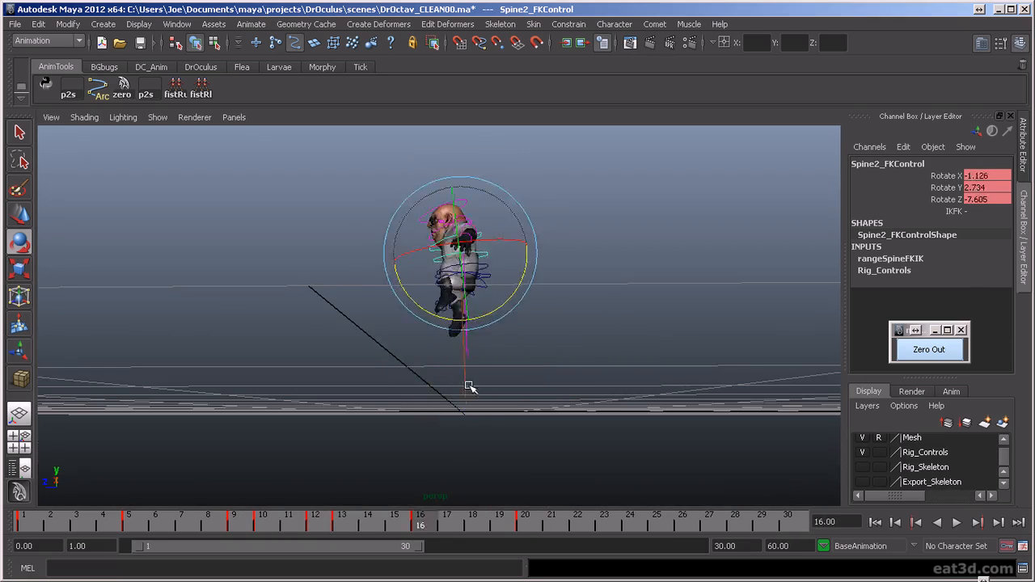
- Play back the animation from the front and compare the poses at frames 16 and 20
alt+drag(419, 381, 557, 410)
scroll(562, 408, up, 6)
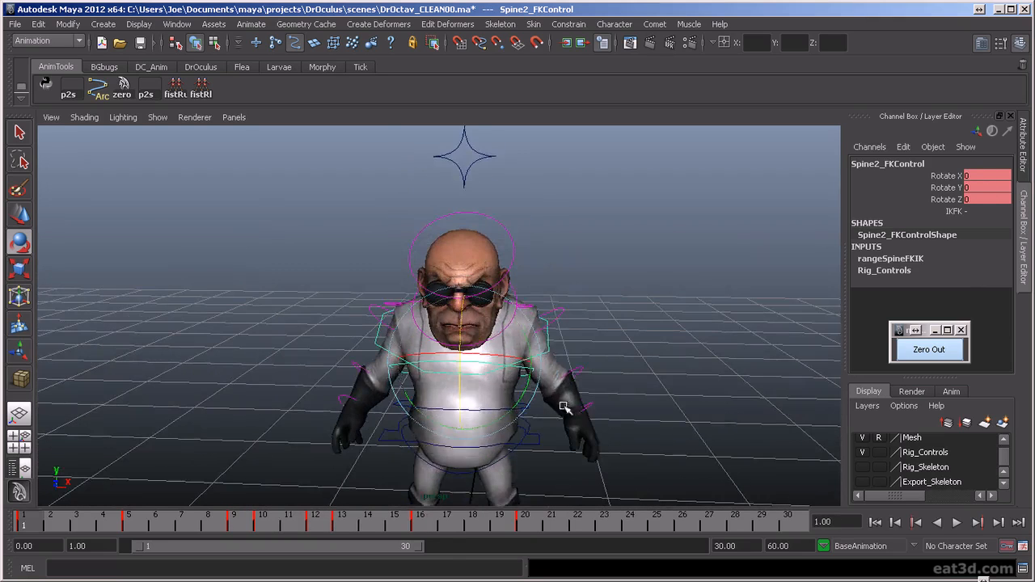
key(alt+v)
drag(540, 540, 541, 534)
alt+drag(553, 441, 584, 404)
scroll(558, 411, down, 4)
key(comma)
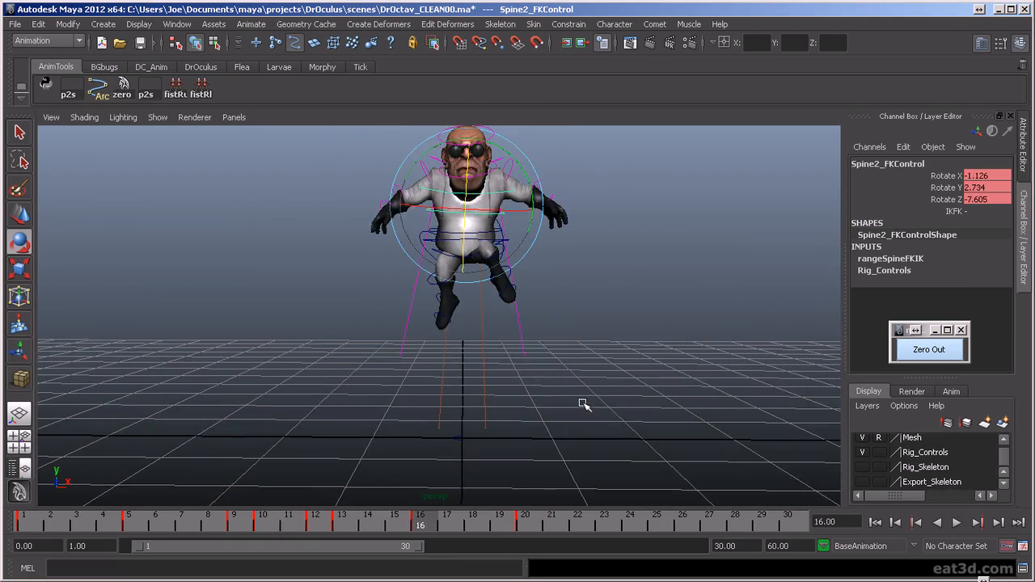
key(period)
- Raise both arms out to the sides at frame 20, with the right shoulder control at Rotate Z -26.128
alt+right_drag(542, 343, 596, 299)
click(328, 255)
click(396, 239)
drag(501, 247, 536, 270)
click(532, 254)
click(528, 242)
drag(539, 232, 451, 224)
click(388, 242)
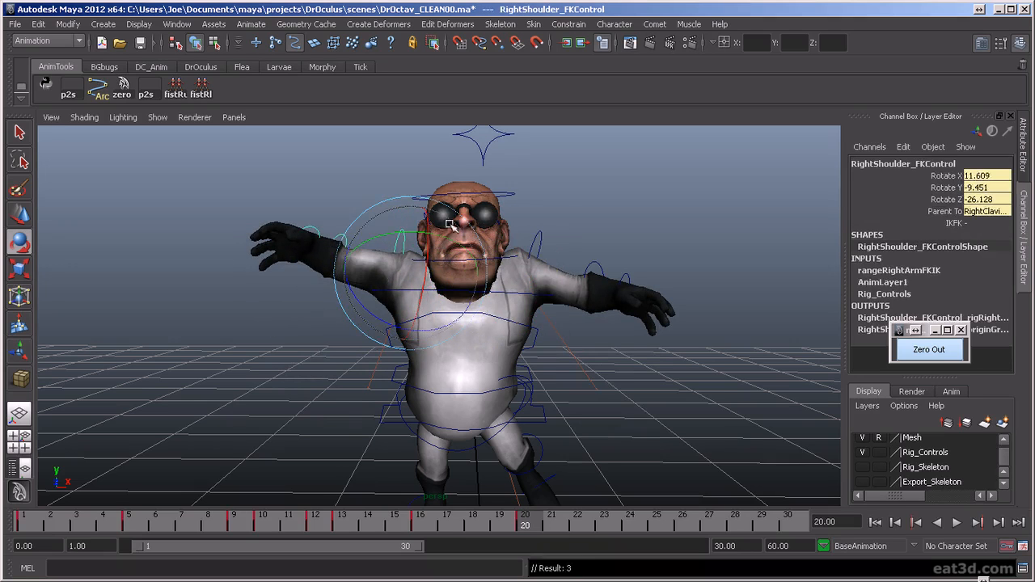
- Rotate the left shoulder FK control at frame 20 to raise the left arm in line with the right one
click(534, 240)
drag(571, 221, 548, 203)
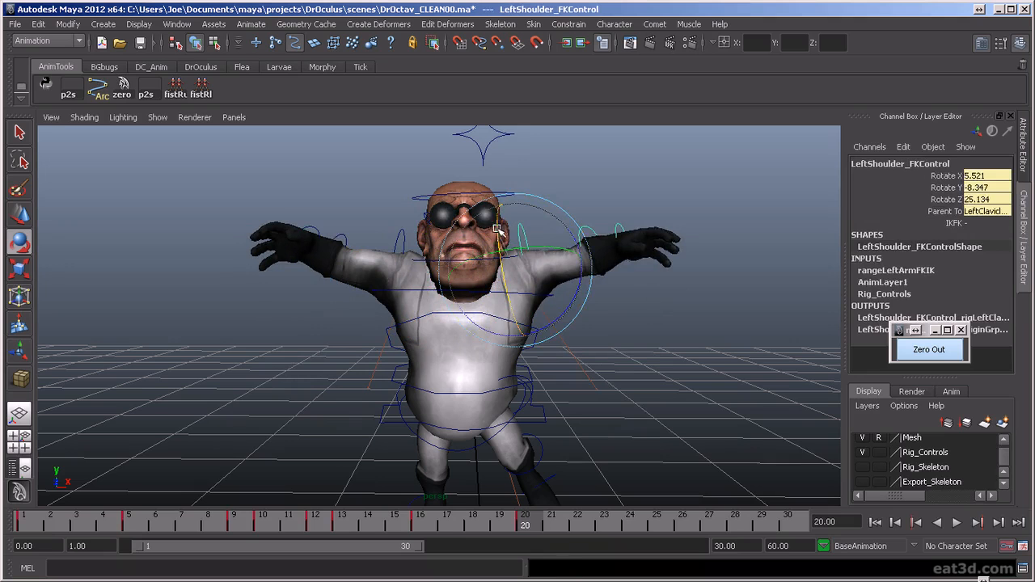
drag(496, 228, 493, 219)
- Bend both elbows at frame 20, the right to Rotate Z 27.01 and the left to Rotate Z -30.992
click(345, 242)
click(346, 243)
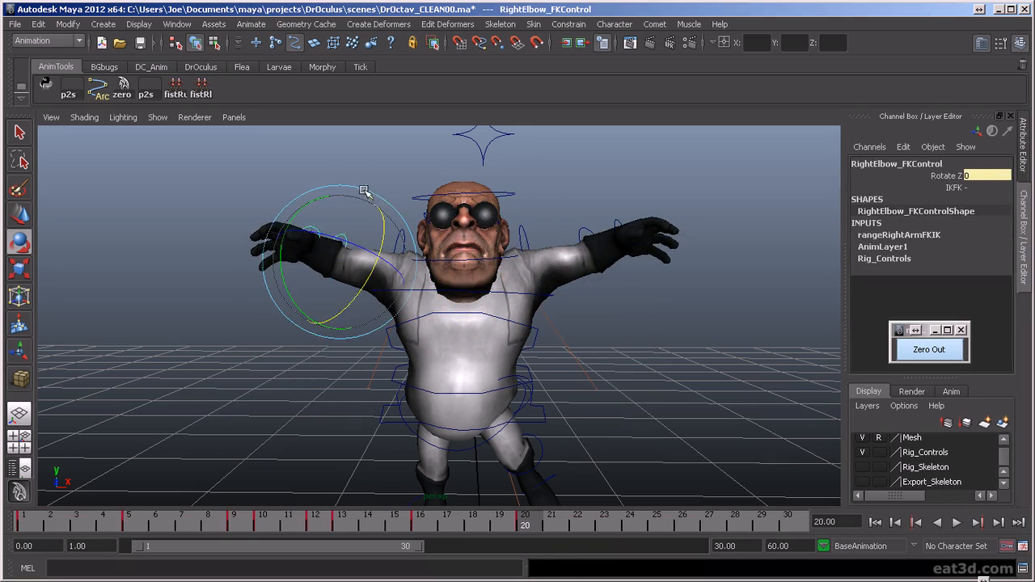
drag(345, 242, 450, 253)
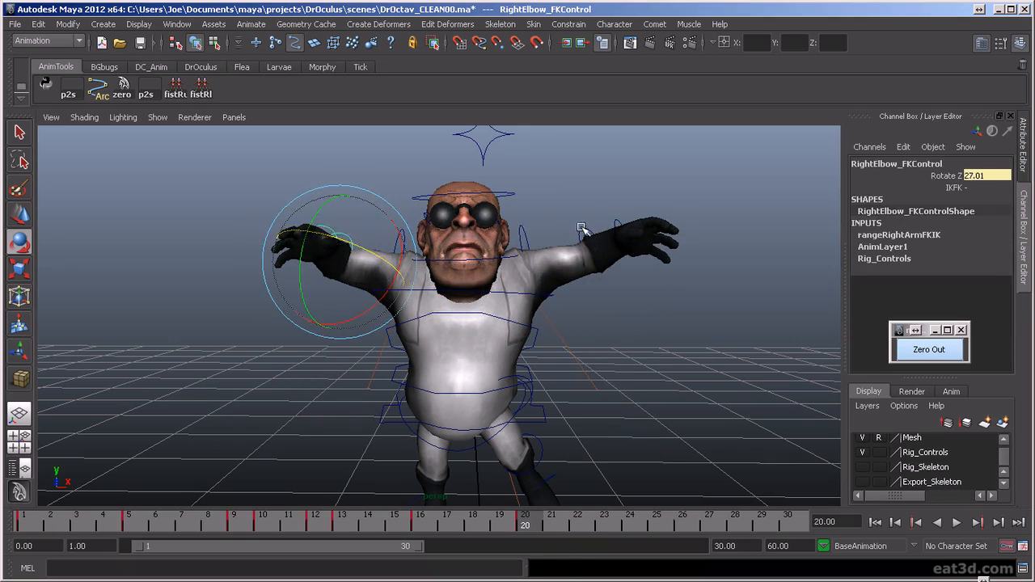
click(581, 229)
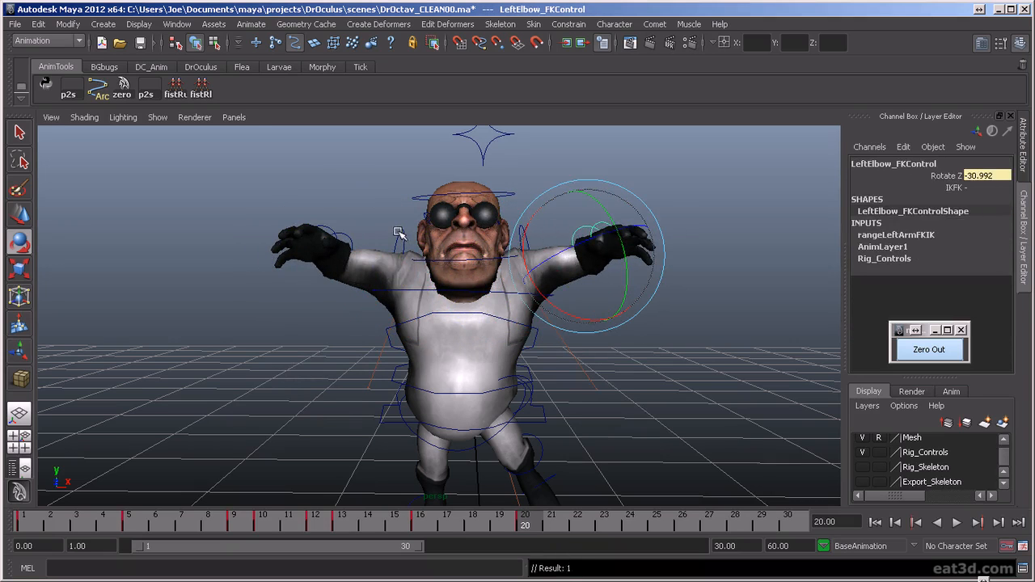
- Rotate the left clavicle control at frame 20 to X -47.743, Y -0.872 and Z 14.152, lifting the left arm
alt+drag(457, 305, 684, 331)
key(Up)
key(Up)
drag(352, 270, 348, 305)
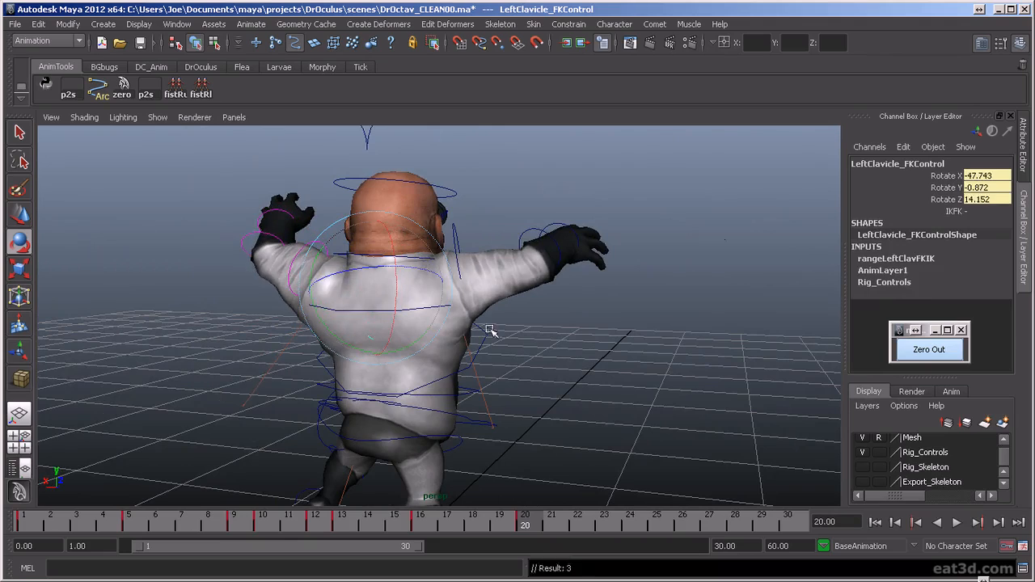
- Rotate the right clavicle control at frame 20 to X 44.369, Y -7.129 and Z -27.315, lifting the right arm
alt+drag(724, 399, 448, 272)
click(389, 207)
drag(422, 232, 479, 230)
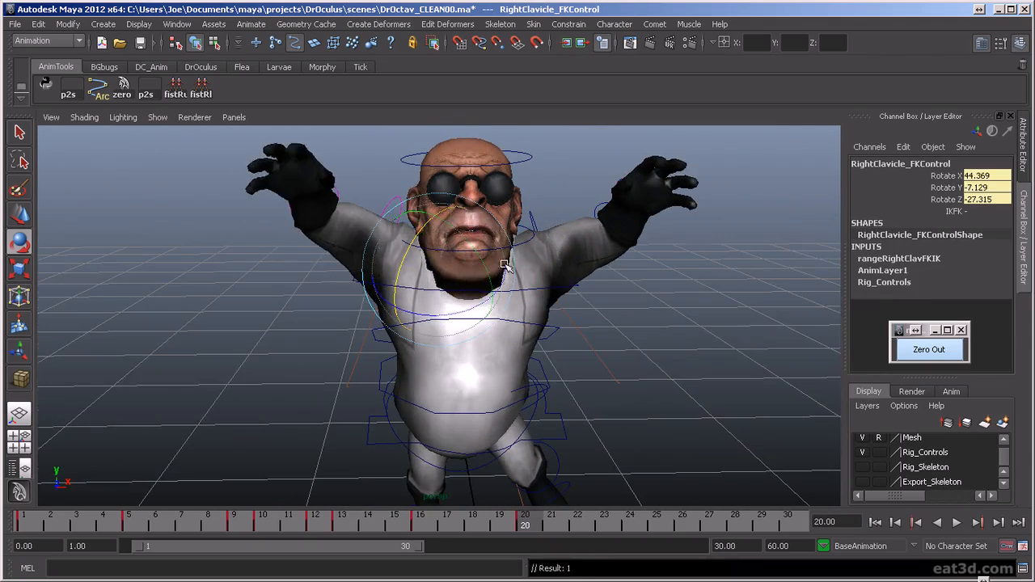
alt+drag(504, 263, 500, 244)
- Move the torso control back at frame 20 to Translate Z -0.039 and check the pose from both sides and the front
alt+right_drag(506, 270, 518, 332)
alt+drag(517, 331, 527, 370)
click(531, 358)
key(w)
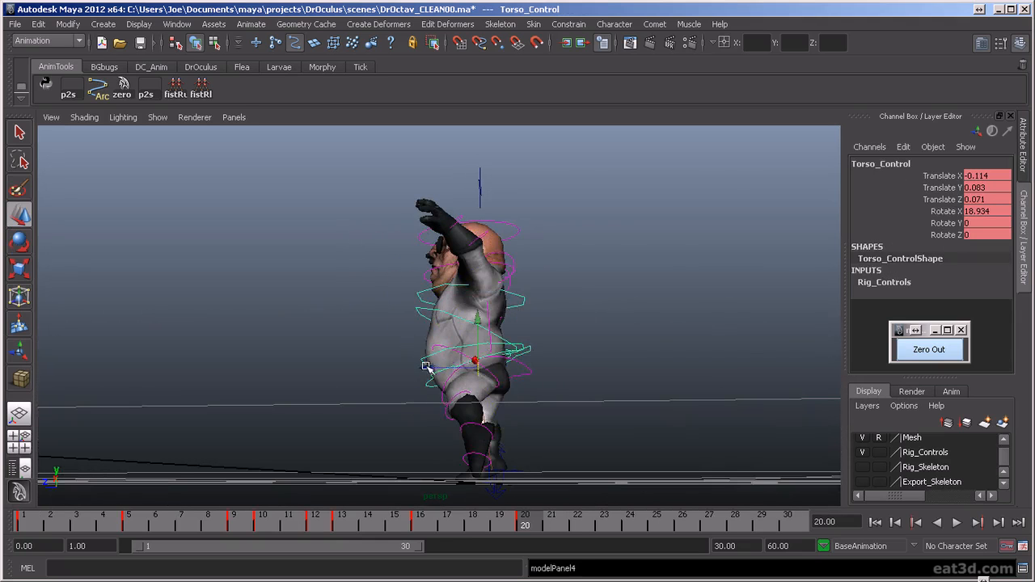
alt+right_drag(452, 369, 437, 343)
alt+drag(437, 344, 458, 312)
alt+drag(443, 445, 412, 460)
alt+right_drag(412, 460, 424, 457)
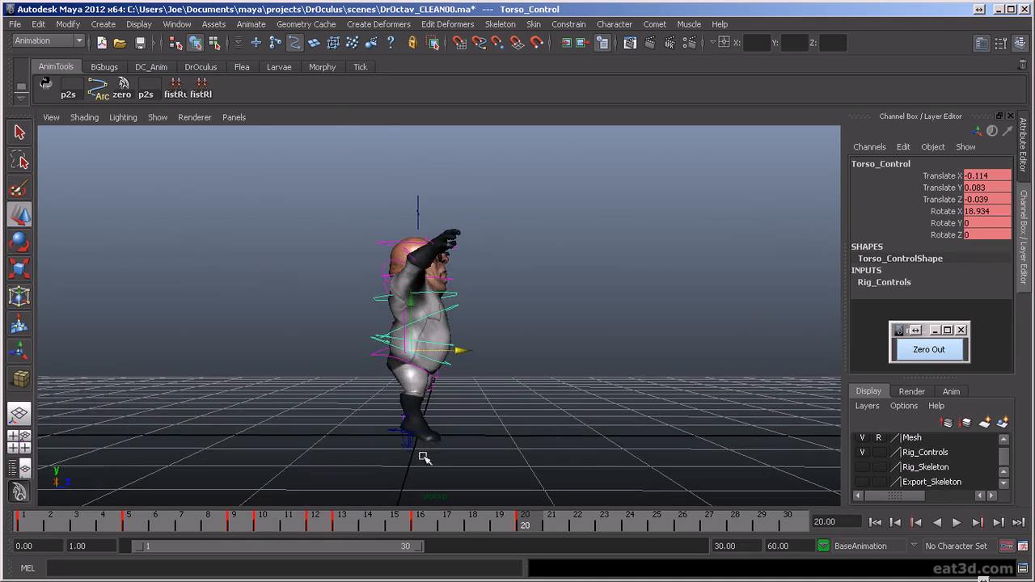
alt+drag(455, 364, 456, 361)
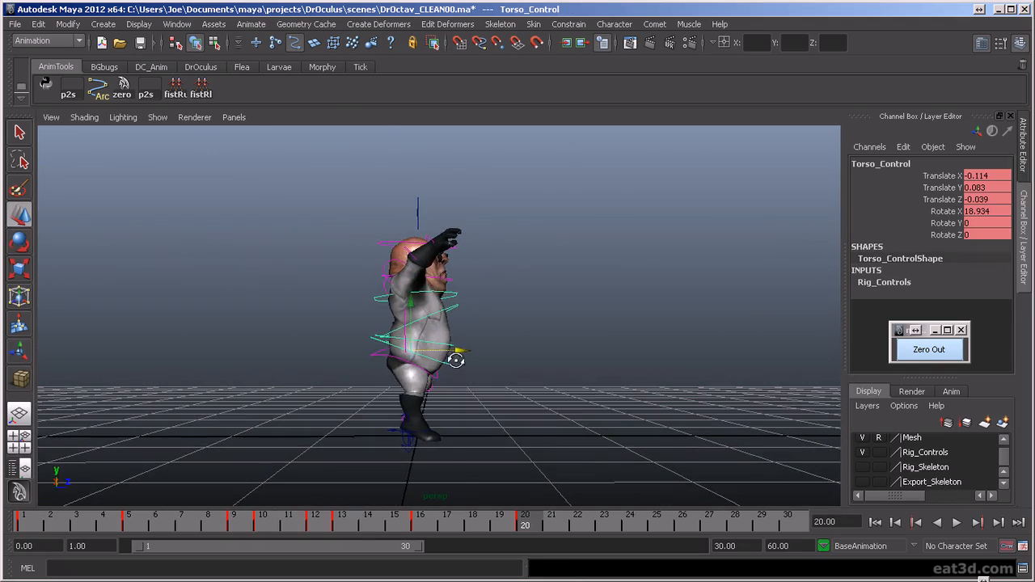
mouse_move(515, 519)
mouse_down()
mouse_move(394, 522)
mouse_move(527, 528)
mouse_up()
alt+drag(600, 434, 505, 449)
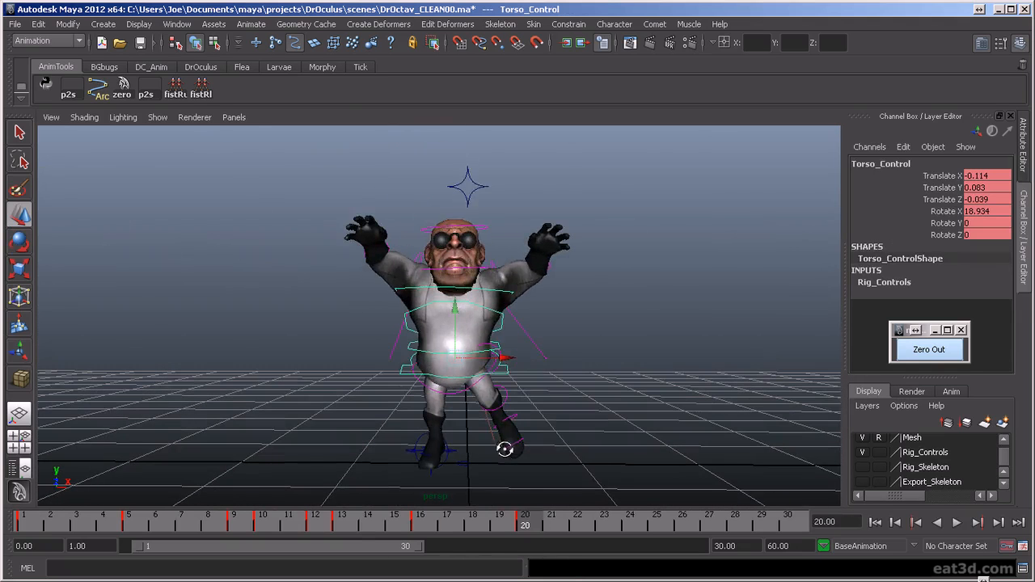
- Play back the animation and review the jump leading into the frame 20 landing pose
key(alt+v)
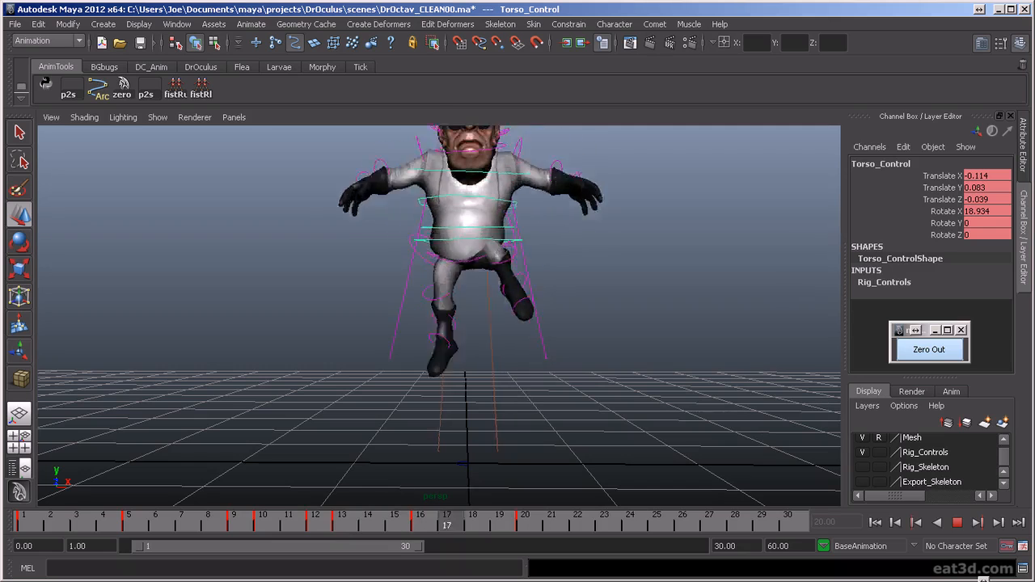
drag(523, 568, 638, 564)
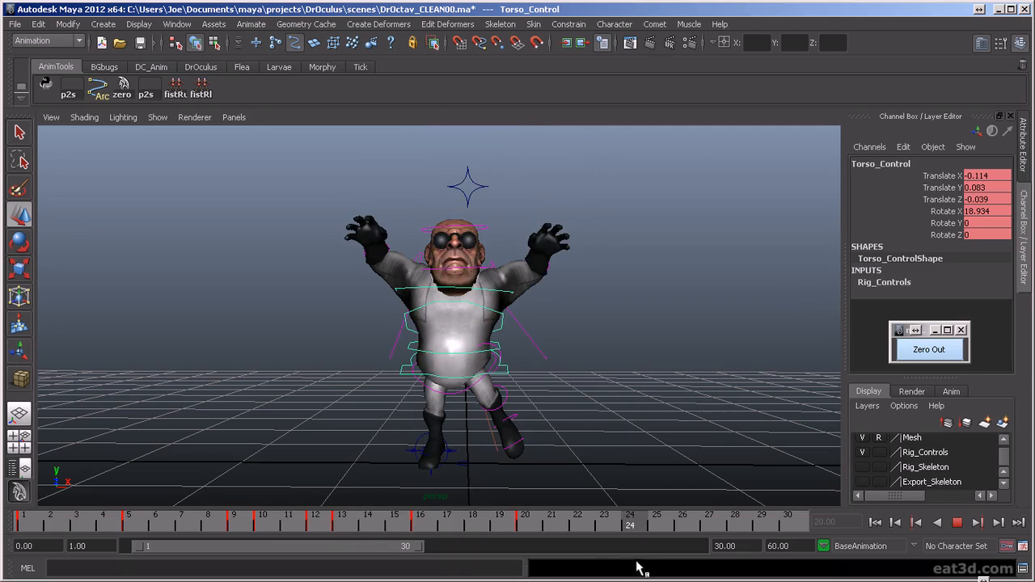
alt+drag(565, 425, 477, 465)
- Copy the frame 1 pose of all rig controls to frame 24, key it, and play back the return to standing
click(29, 525)
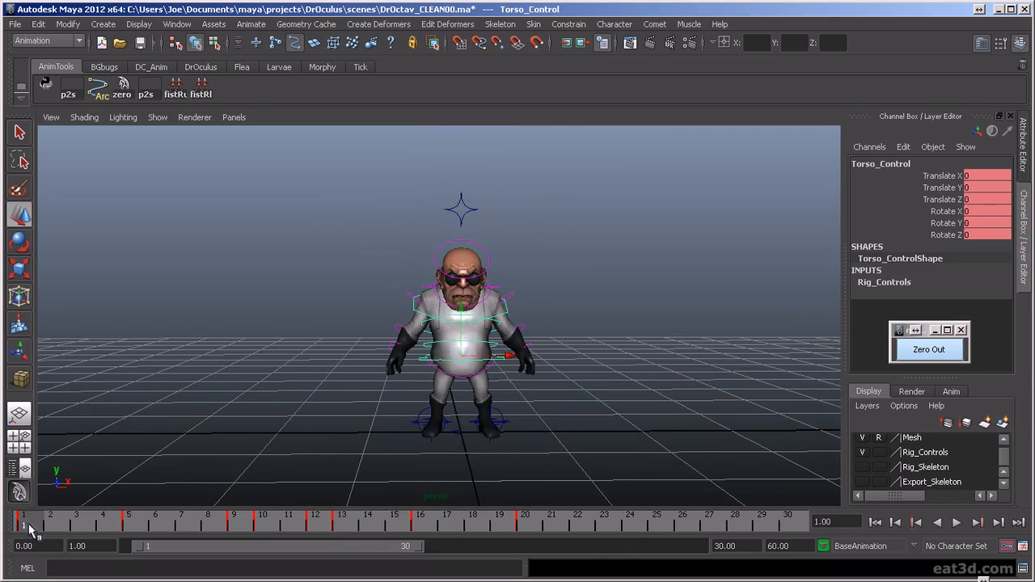
drag(578, 421, 591, 458)
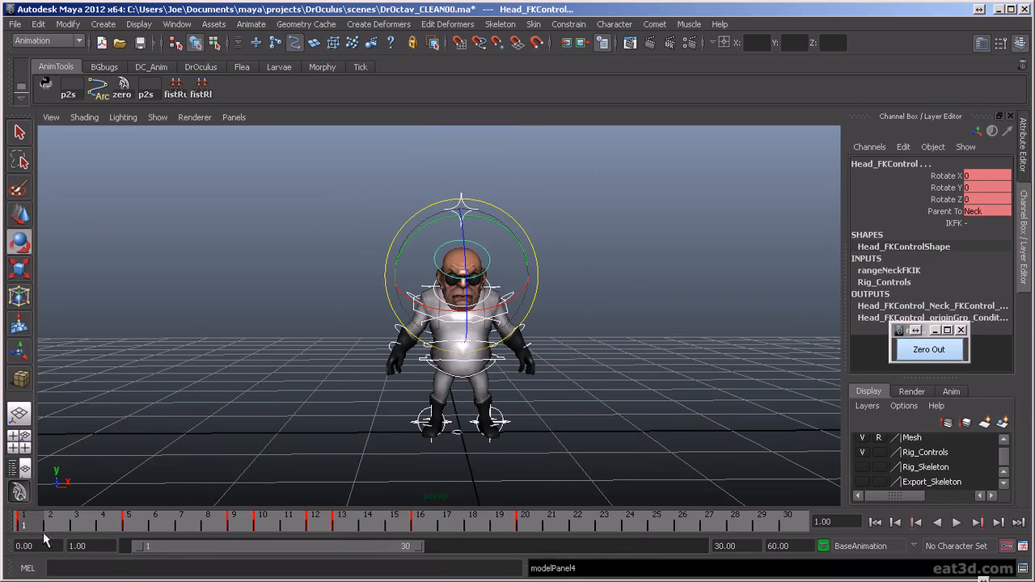
key(alt+v)
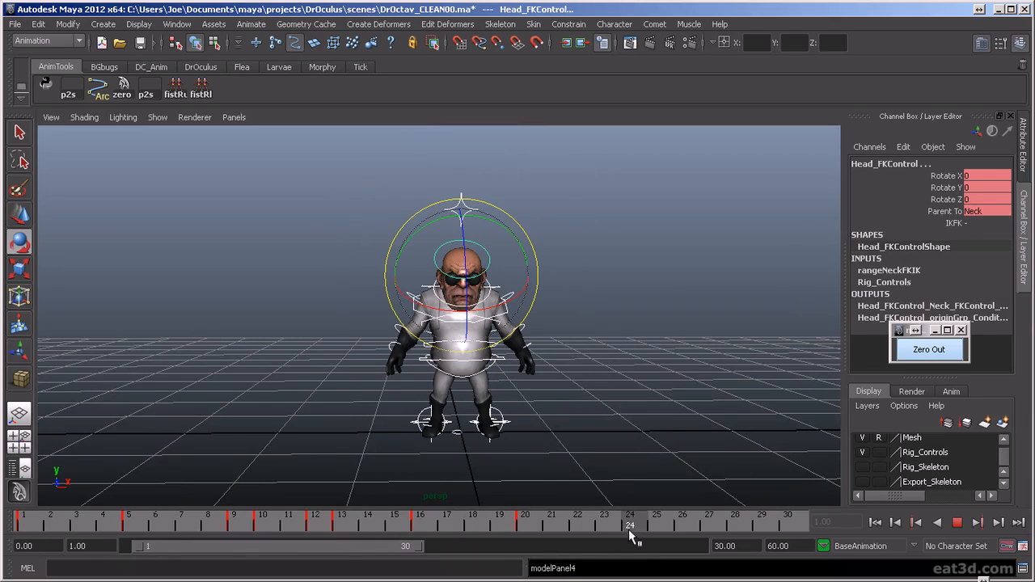
middle_drag(629, 530, 627, 531)
key(s)
alt+right_drag(579, 437, 627, 415)
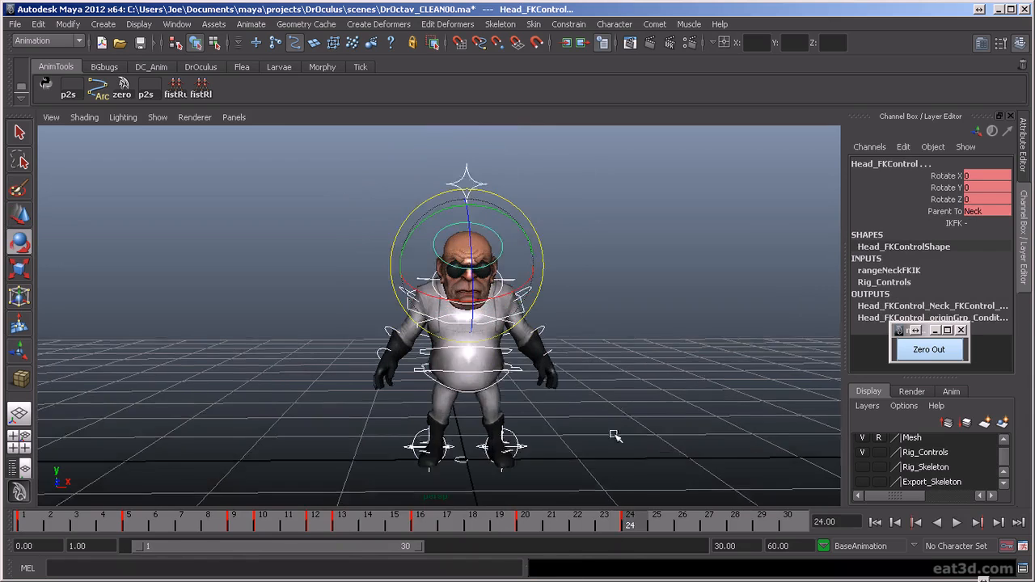
alt+middle_drag(615, 435, 616, 403)
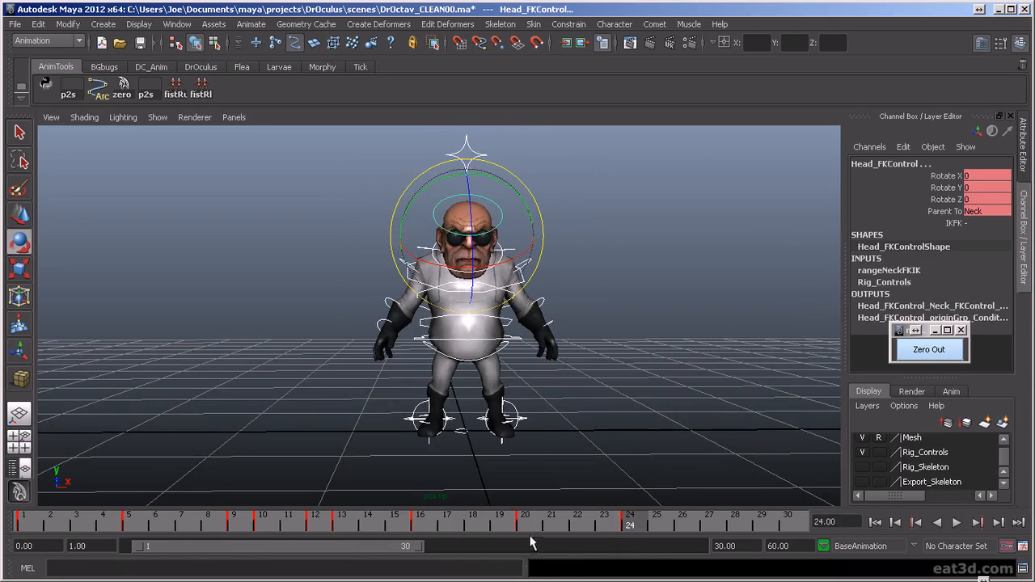
scroll(575, 437, up, 1)
scroll(570, 443, down, 1)
alt+drag(566, 441, 565, 435)
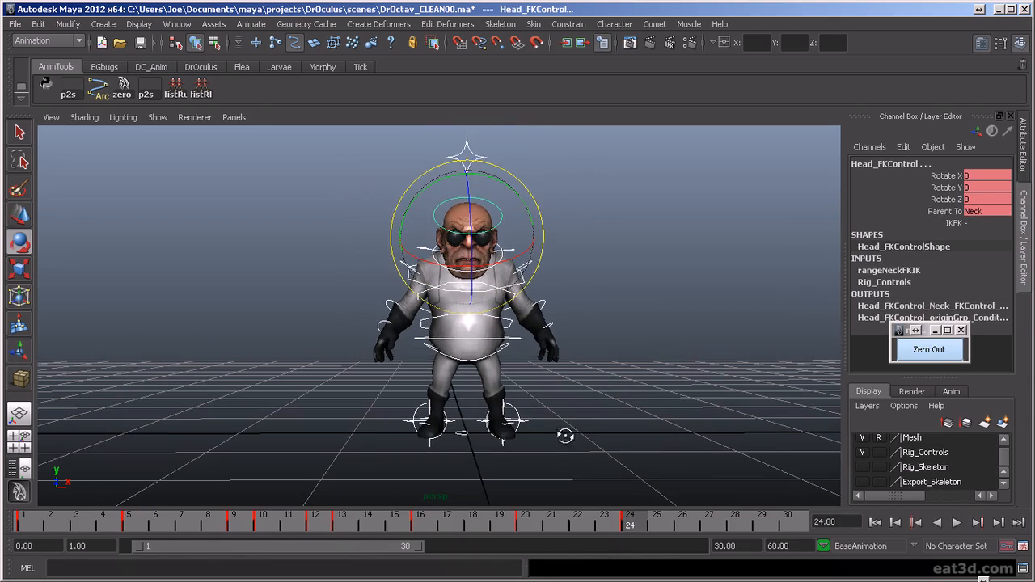
key(alt+v)
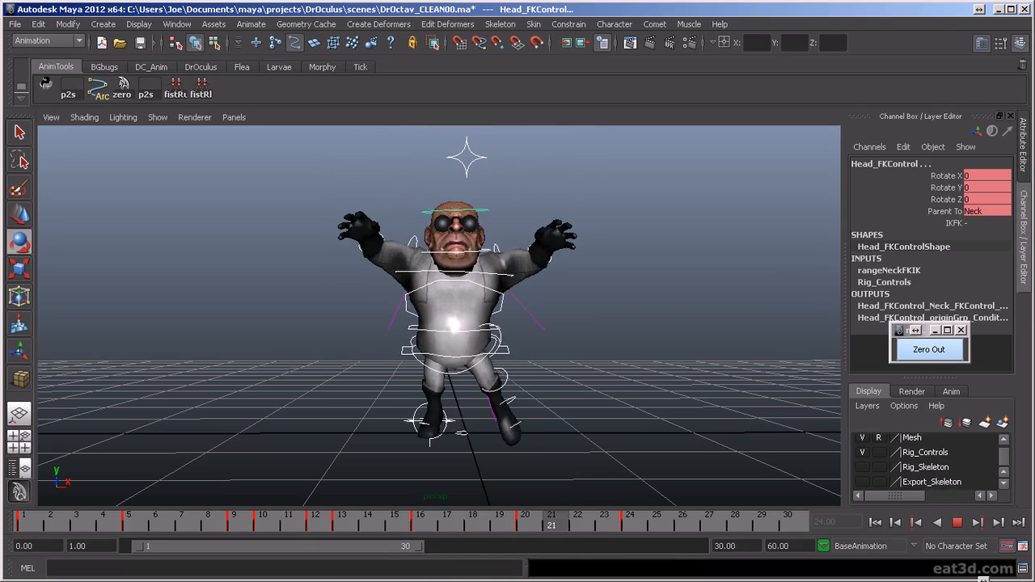
key(Escape)
- Try switching the left leg from FK to IK at frame 22, and undo the attempt
click(503, 392)
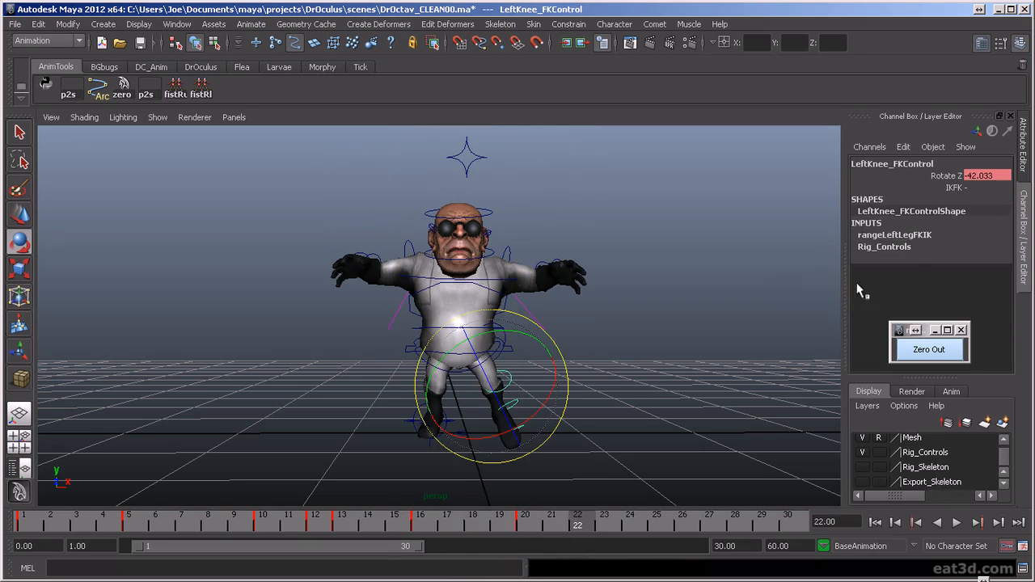
click(561, 404)
click(507, 416)
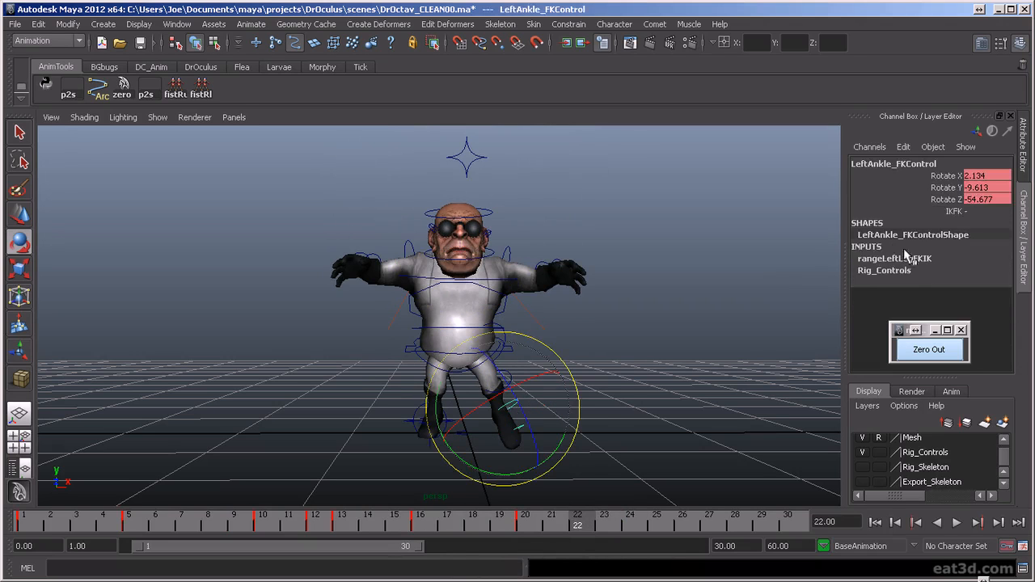
click(538, 404)
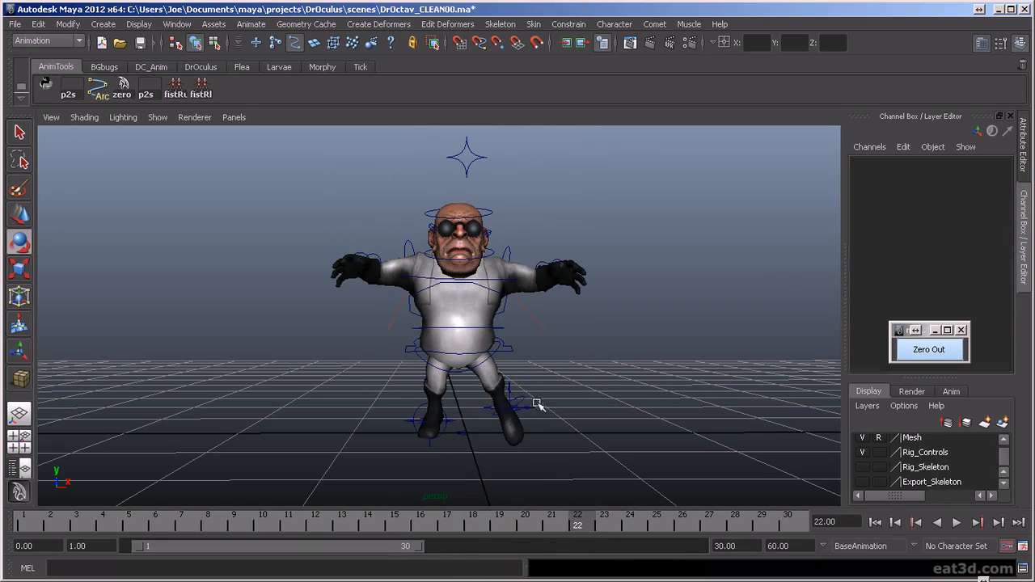
click(509, 396)
key(w)
drag(577, 526, 629, 534)
key(ctrl+z)
key(ctrl+z)
key(ctrl+z)
key(ctrl+z)
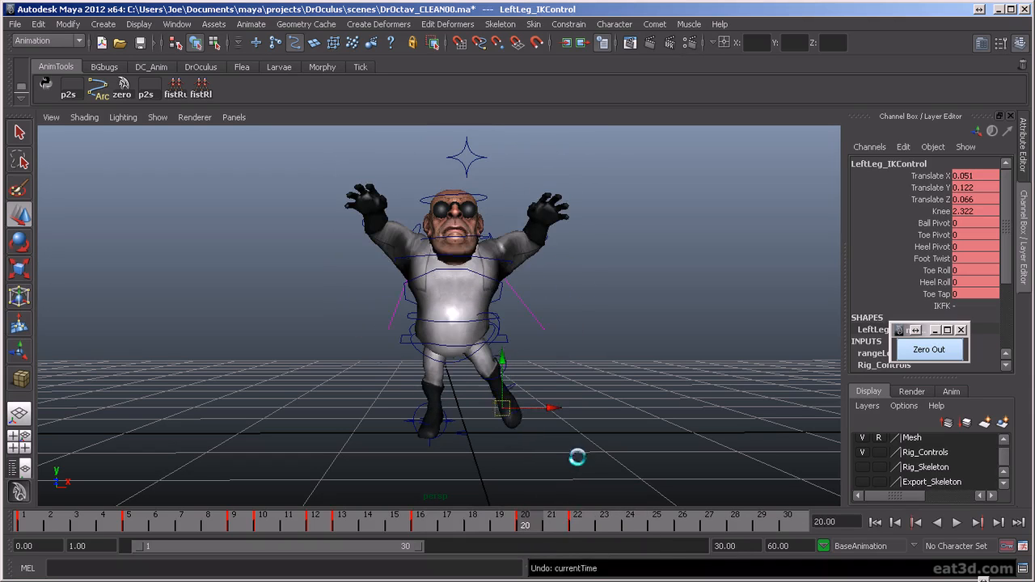
key(ctrl+z)
key(ctrl+z)
- Scrub between frames 20 and 24 and examine how the left leg comes down from another angle
drag(554, 527, 581, 554)
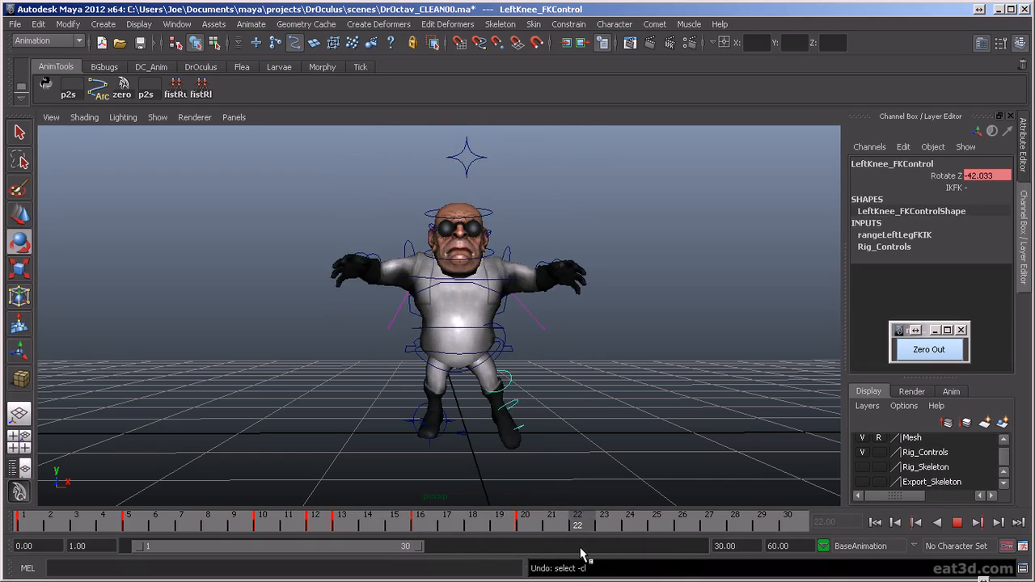
alt+drag(599, 455, 605, 526)
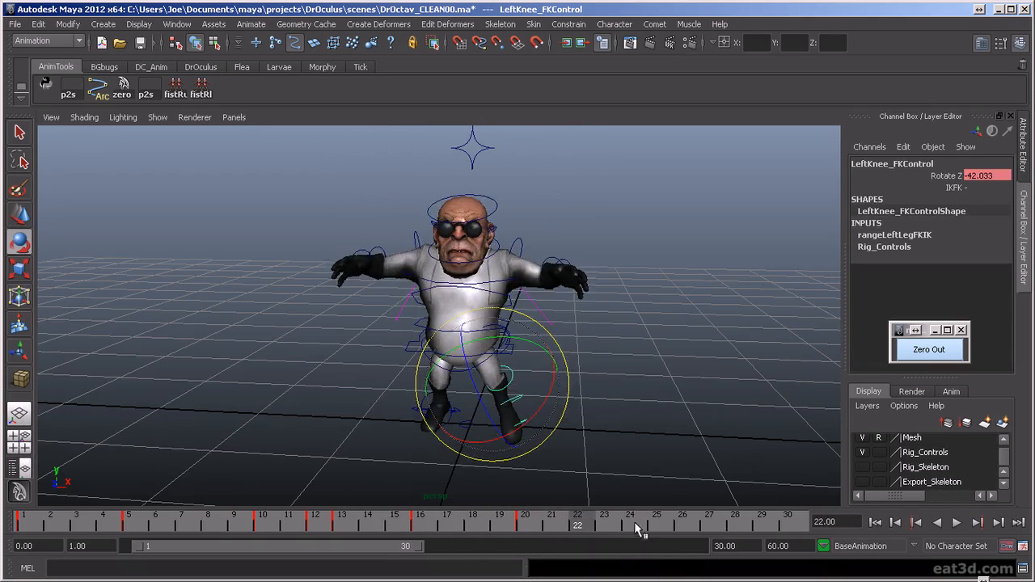
click(638, 530)
click(525, 523)
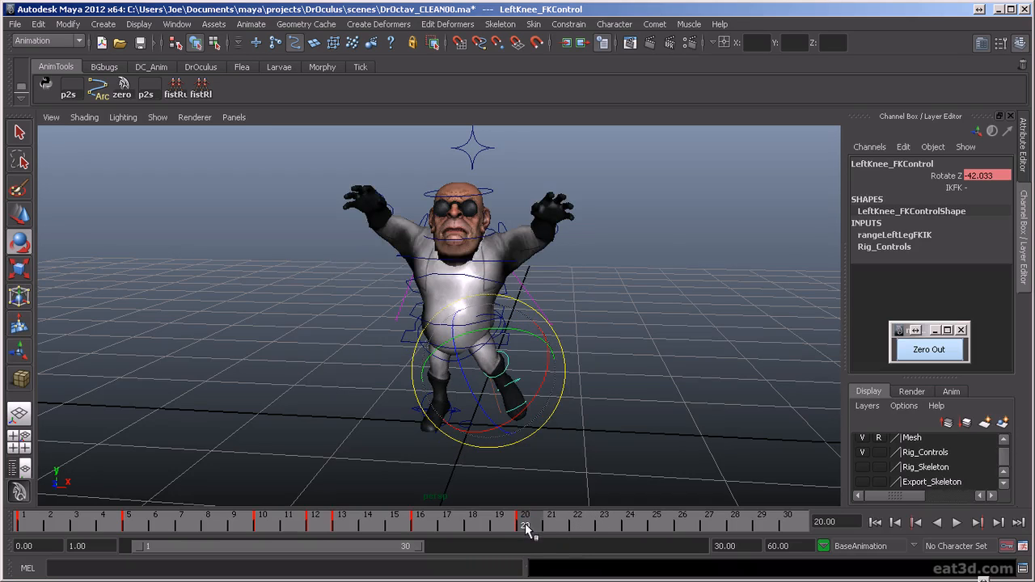
mouse_move(573, 415)
alt+mouse_down()
mouse_move(561, 428)
mouse_move(635, 447)
mouse_move(583, 430)
alt+mouse_up()
click(608, 439)
click(582, 531)
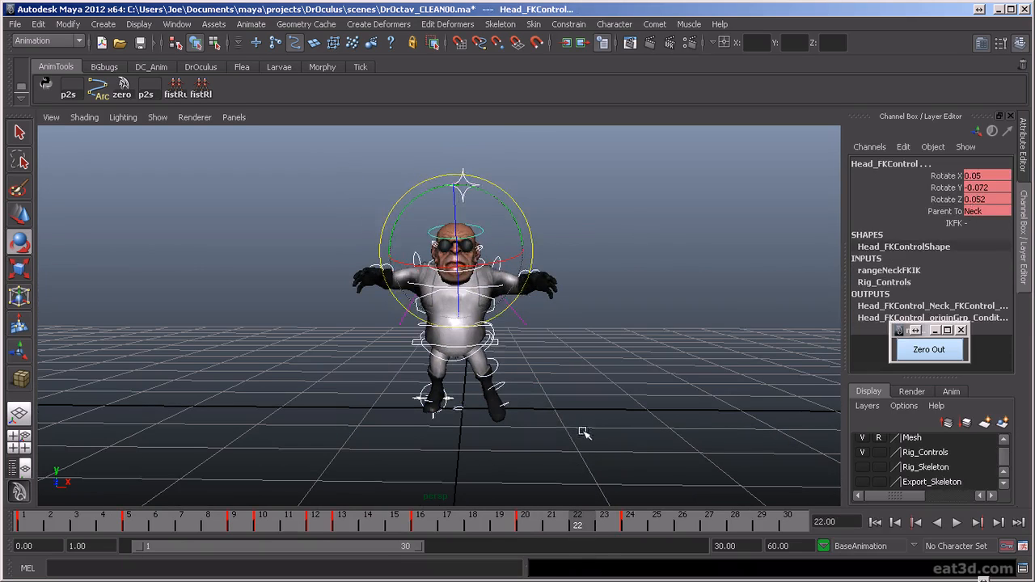
- Switch the left foot and the left leg from FK to IK at frame 22
click(544, 416)
click(509, 404)
click(982, 212)
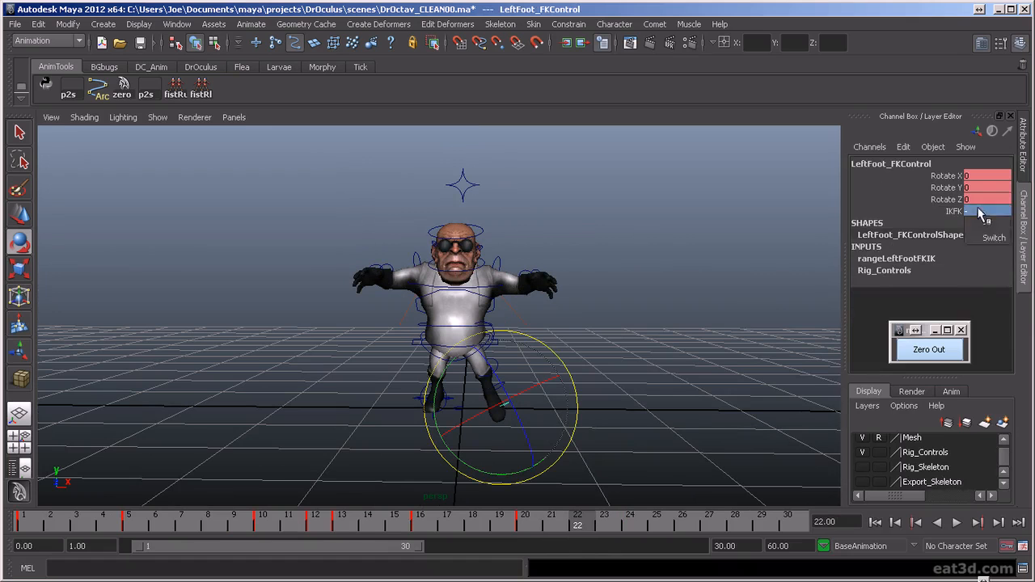
click(990, 236)
click(482, 386)
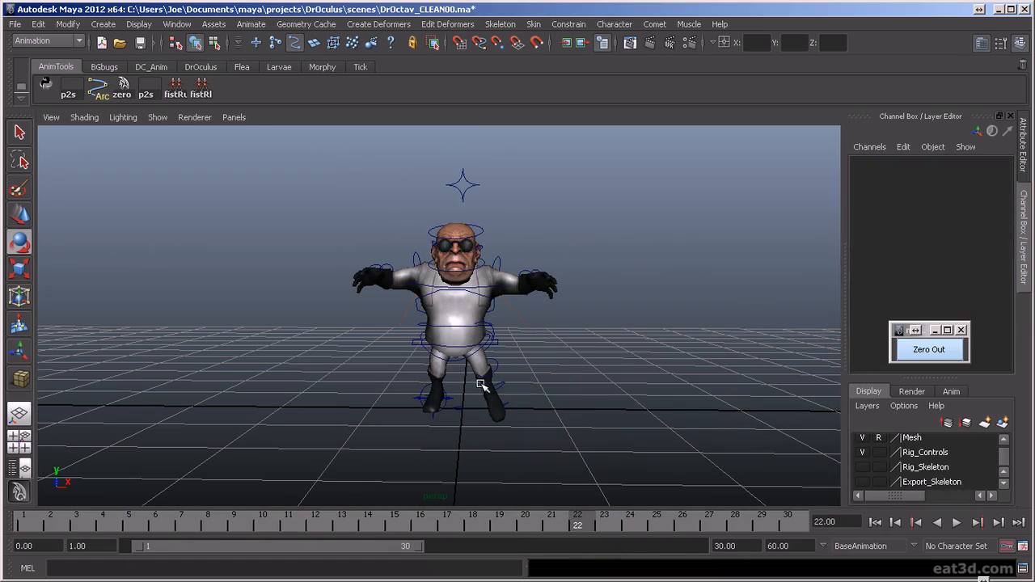
click(500, 387)
click(990, 237)
- Copy the left leg IK controls' frame 1 pose to frame 22 so the foot is planted, and play back the result
click(633, 406)
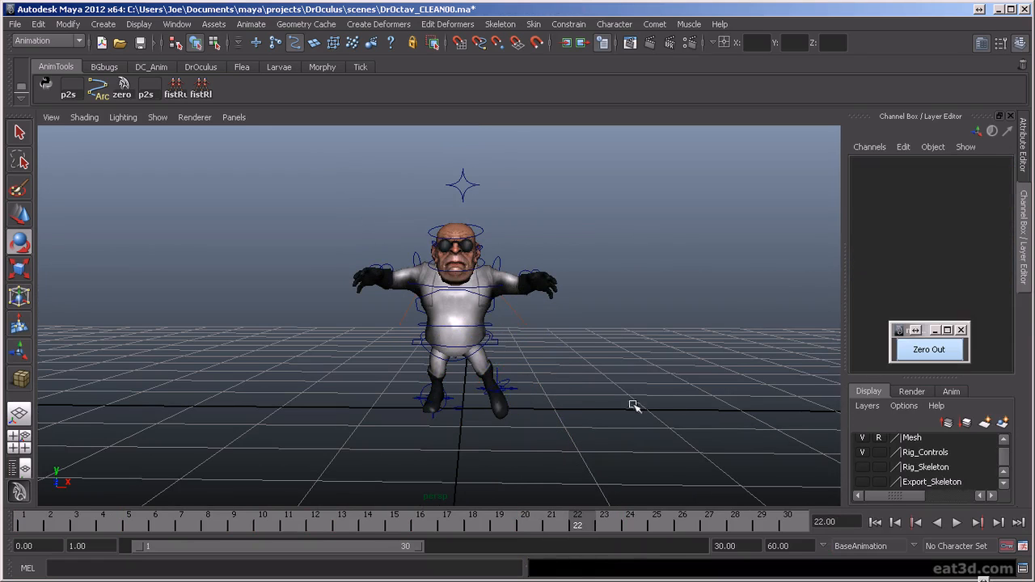
drag(518, 398, 520, 401)
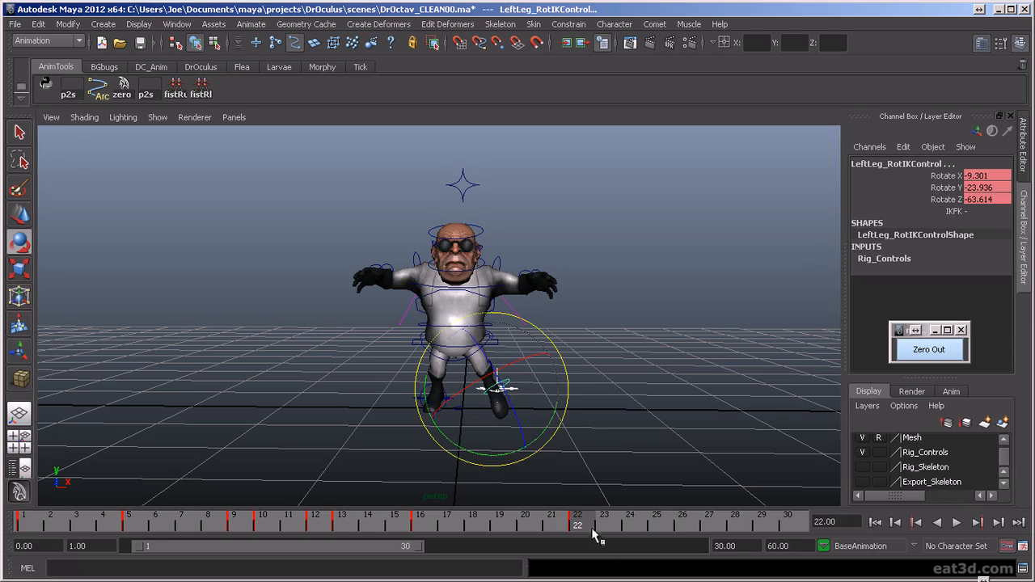
mouse_move(581, 526)
mouse_down()
mouse_move(617, 524)
mouse_move(576, 526)
mouse_up()
click(17, 524)
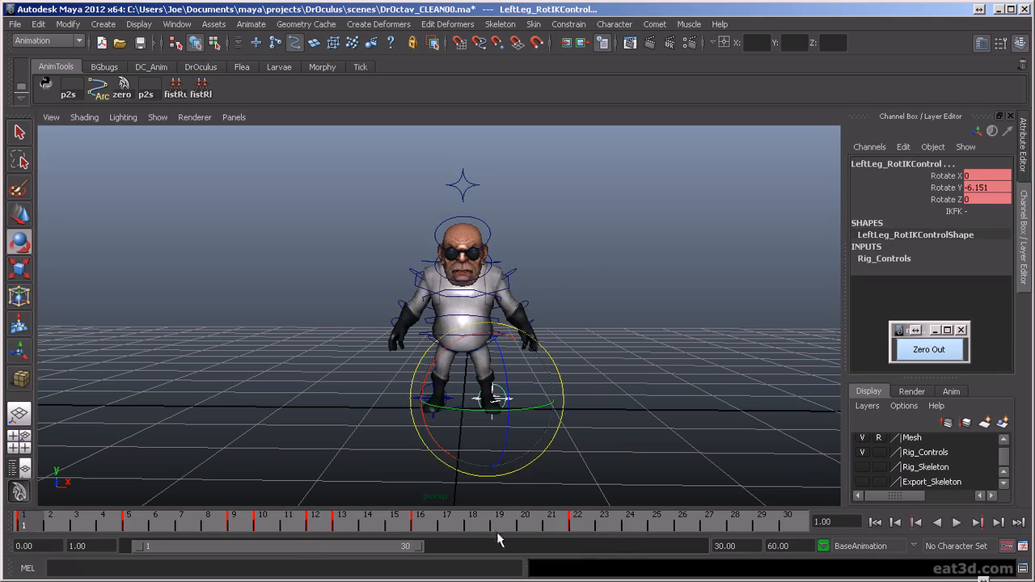
key(alt+v)
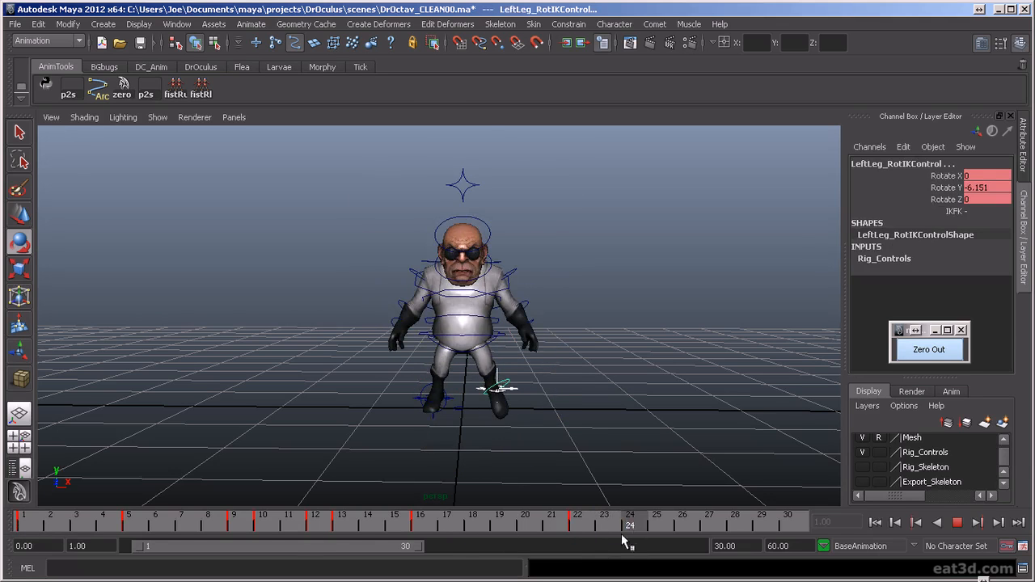
key(alt+v)
click(576, 524)
click(23, 523)
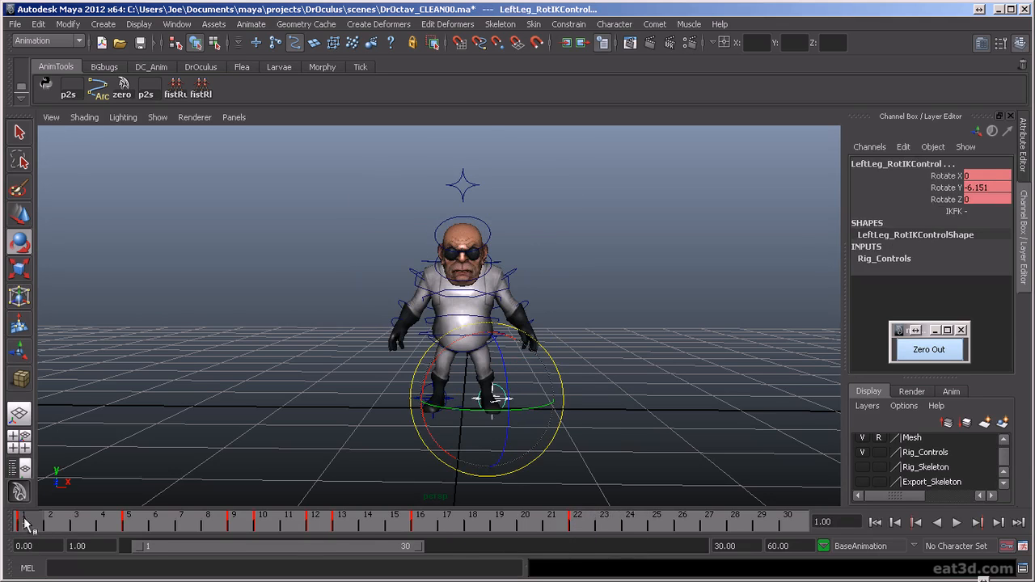
click(588, 524)
click(23, 524)
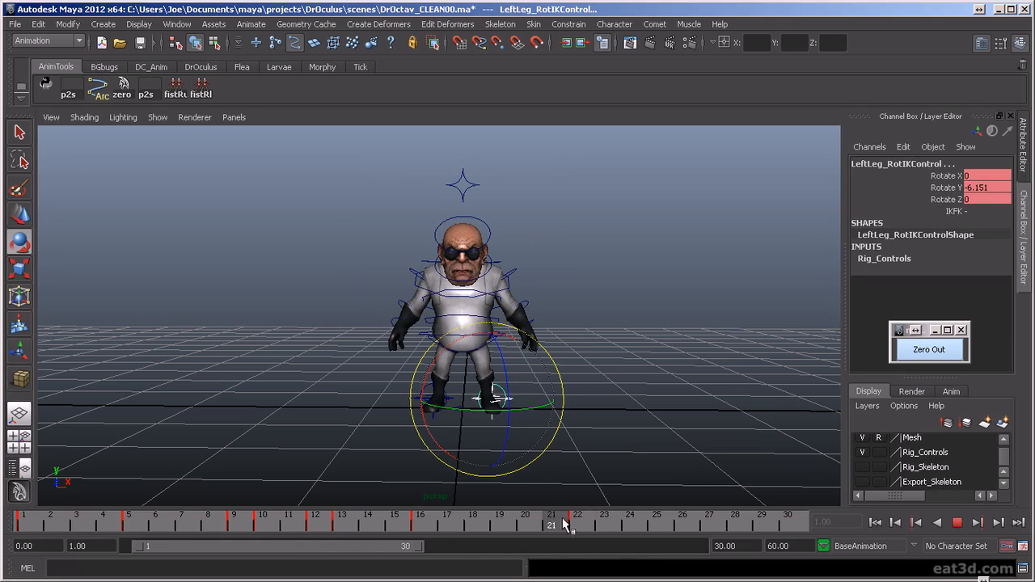
click(576, 524)
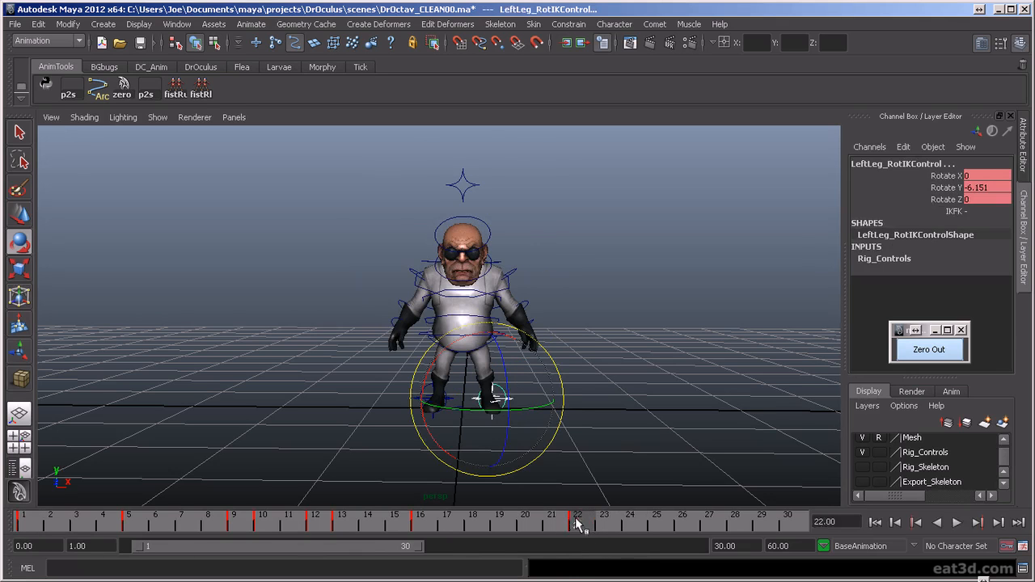
key(alt+v)
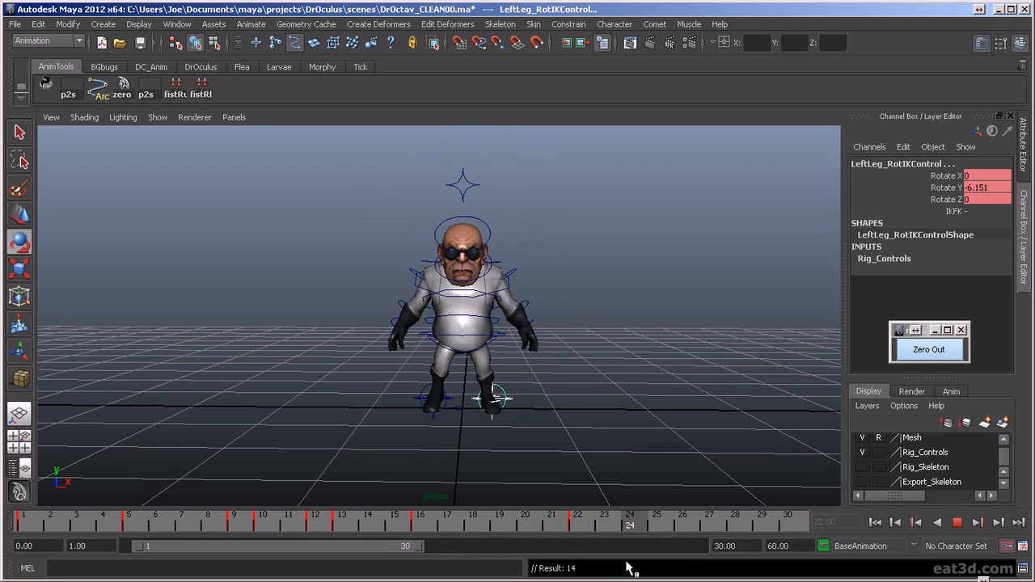
key(alt+v)
- Lower the torso control at frame 24 to Translate Y -0.17
drag(580, 524, 634, 526)
click(495, 364)
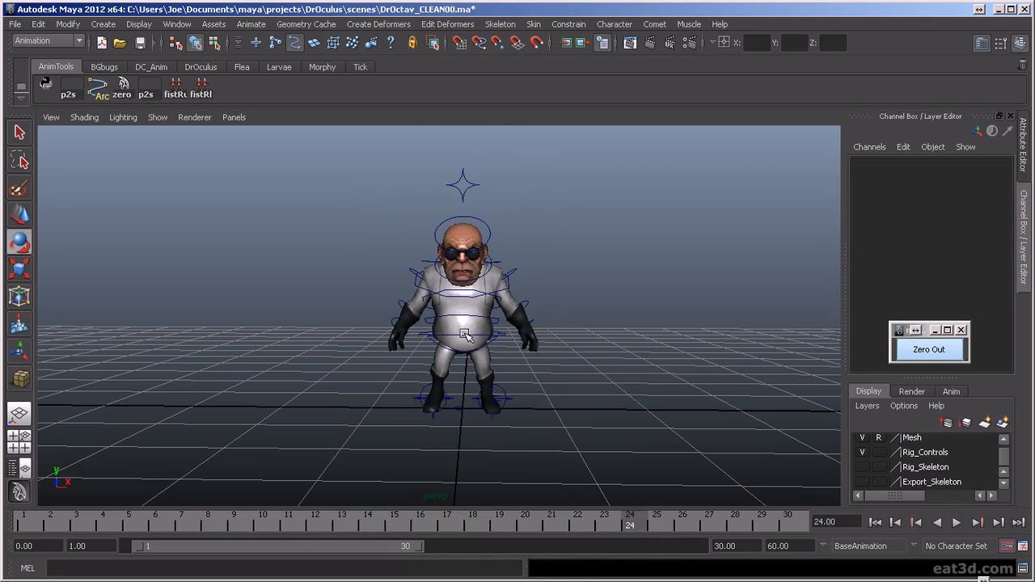
click(466, 335)
alt+drag(516, 437, 511, 428)
alt+right_drag(518, 431, 519, 436)
alt+middle_drag(518, 437, 524, 421)
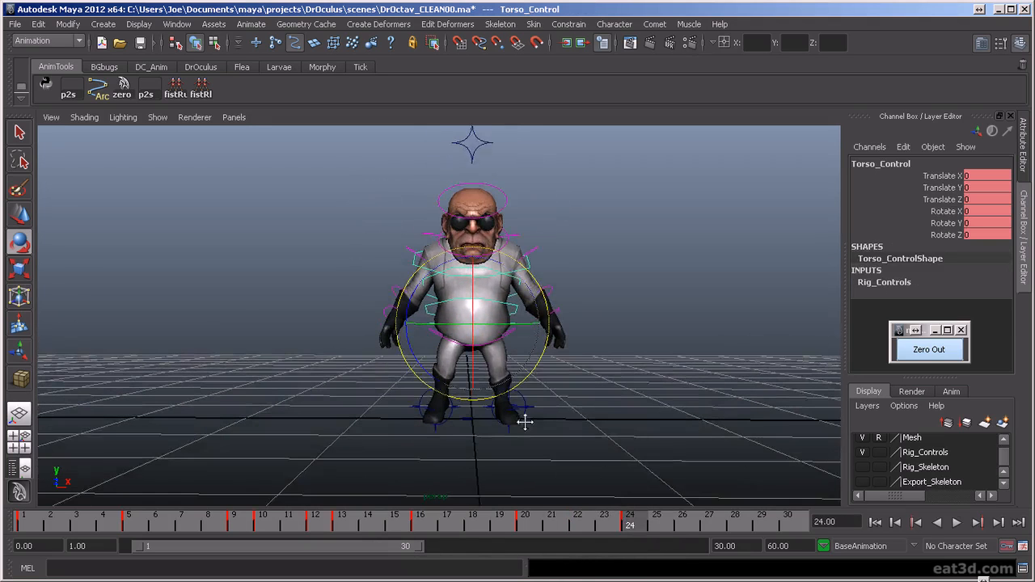
alt+right_drag(524, 422, 527, 437)
alt+drag(526, 439, 512, 441)
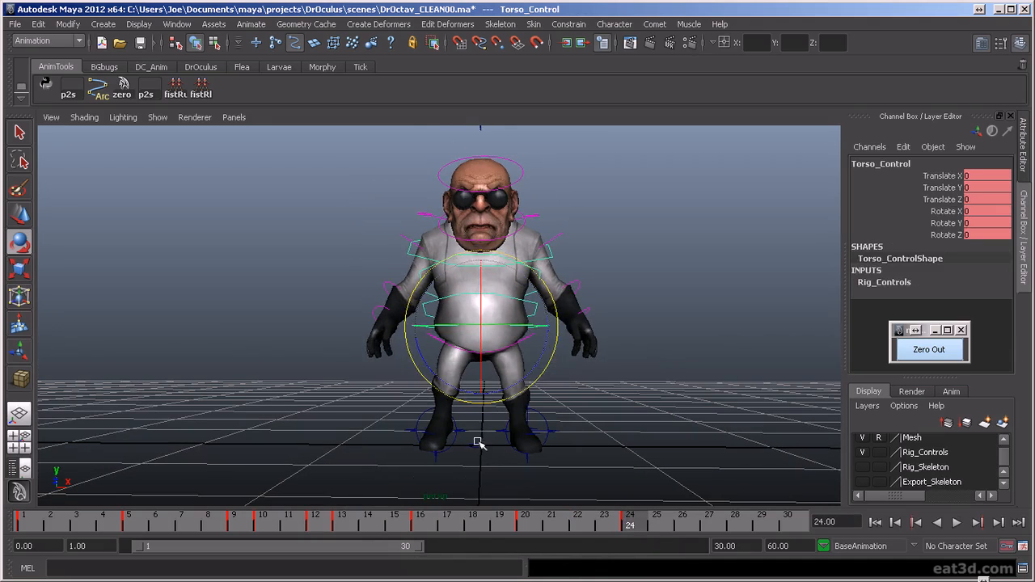
key(w)
drag(481, 280, 486, 306)
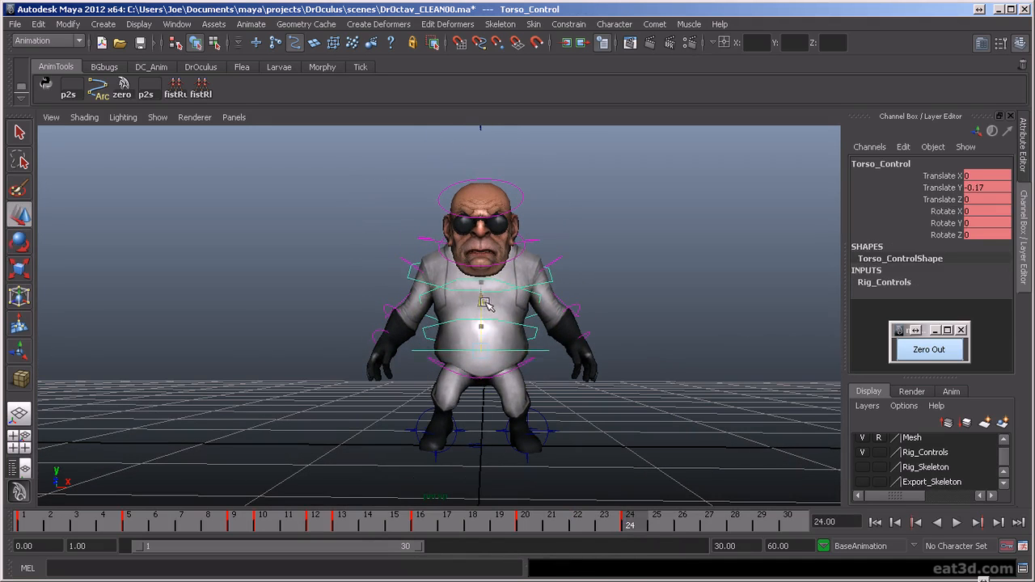
- Set the right leg IK control's Knee to -18.2 and Heel Roll to 0 at frame 24
click(467, 434)
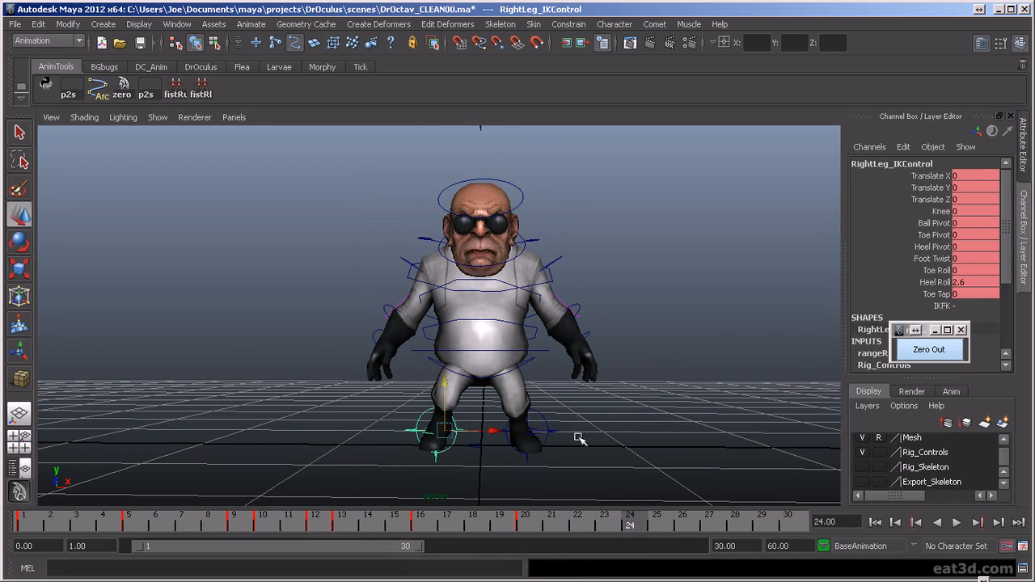
click(940, 211)
middle_drag(630, 301, 579, 409)
double_click(964, 282)
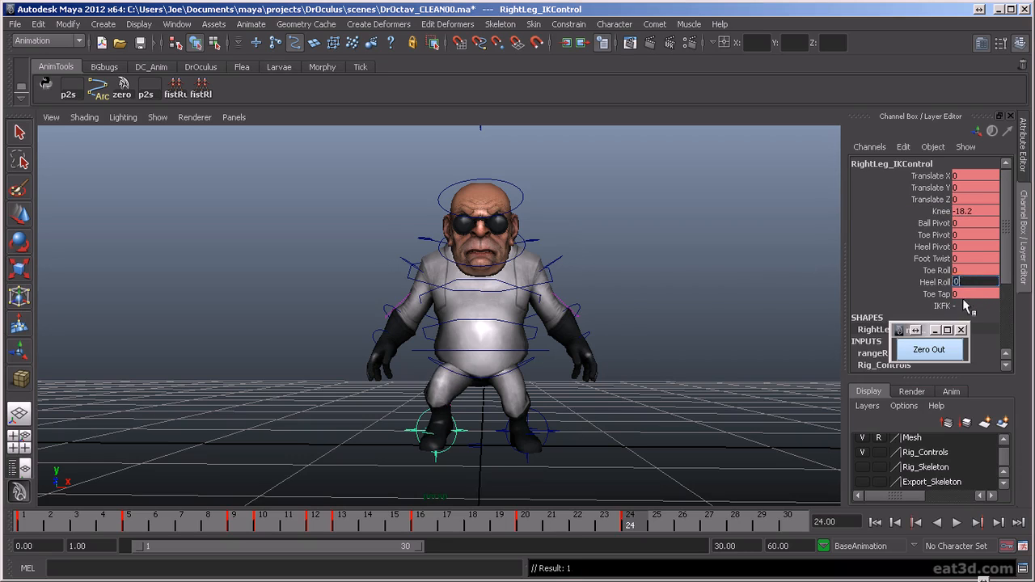
key(Return)
- Turn the left knee outward at frame 24 using the left leg IK control's Knee attribute
click(528, 433)
click(940, 211)
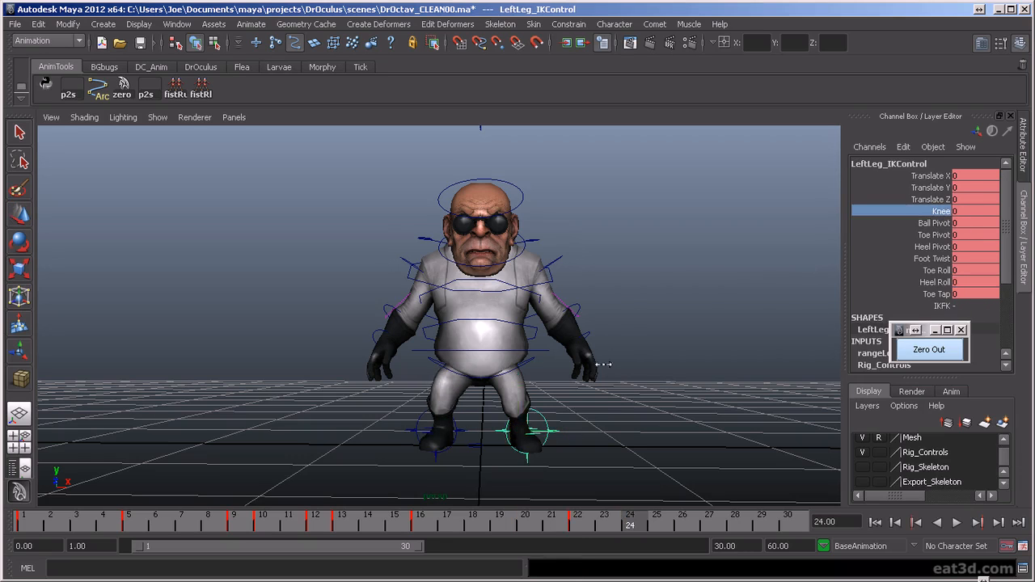
middle_drag(603, 365, 411, 378)
- Rotate the left ankle FK control at frame 20 to X -2.514, Y -9.521 and Z -27.233, and key it
mouse_move(507, 433)
alt+mouse_down()
mouse_move(682, 432)
mouse_move(603, 474)
mouse_move(591, 528)
mouse_move(545, 535)
mouse_move(614, 538)
mouse_move(520, 554)
alt+mouse_up()
key(alt+v)
alt+drag(658, 408, 388, 428)
alt+middle_drag(388, 428, 429, 395)
alt+drag(631, 397, 465, 392)
click(454, 388)
key(e)
drag(468, 445, 438, 449)
key(s)
- Scrub from frame 20 to frame 24 and review the left leg's landing from a wider view
drag(533, 527, 602, 540)
alt+drag(503, 443, 697, 444)
drag(610, 526, 629, 533)
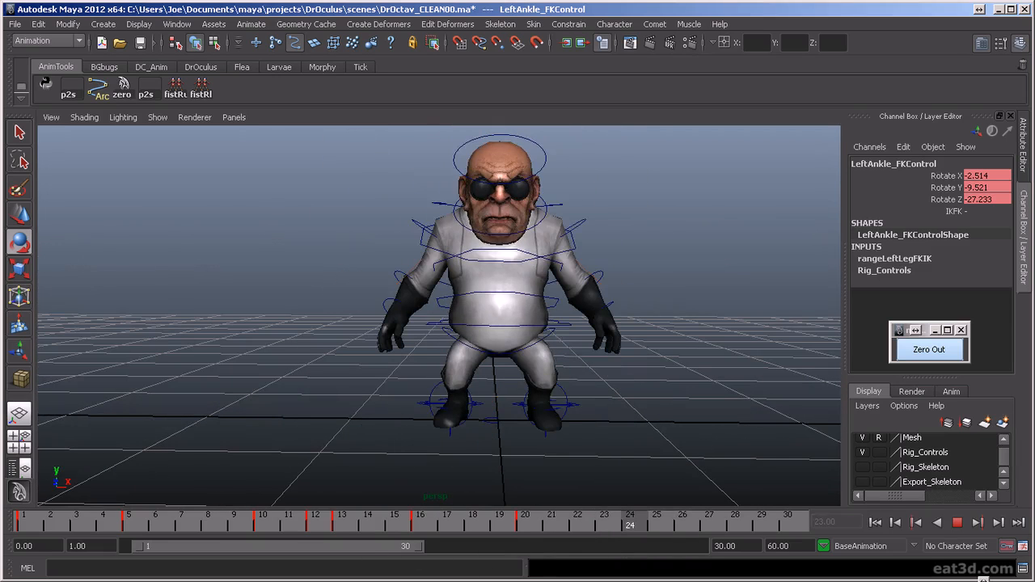
scroll(604, 392, down, 2)
scroll(647, 451, down, 1)
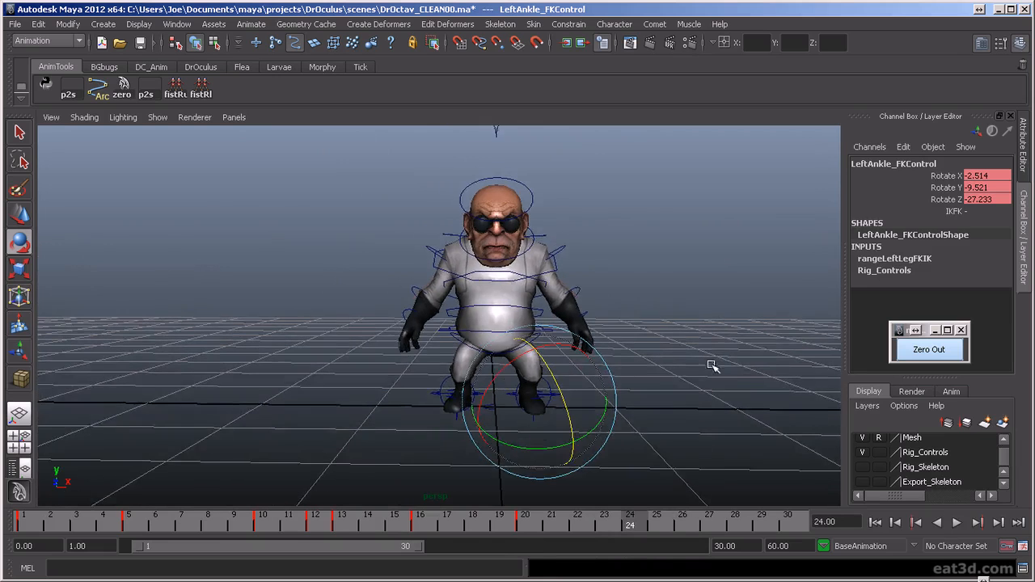
- Select all the rig controls and play back the throw to check the landing at frame 24
scroll(710, 377, down, 1)
click(711, 378)
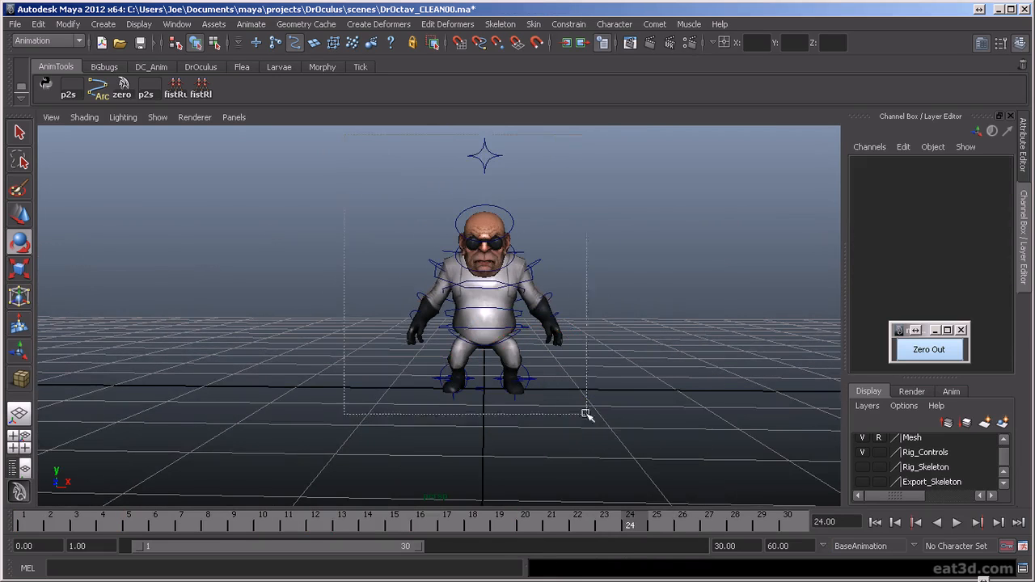
drag(586, 414, 588, 416)
scroll(646, 385, up, 1)
scroll(628, 434, up, 1)
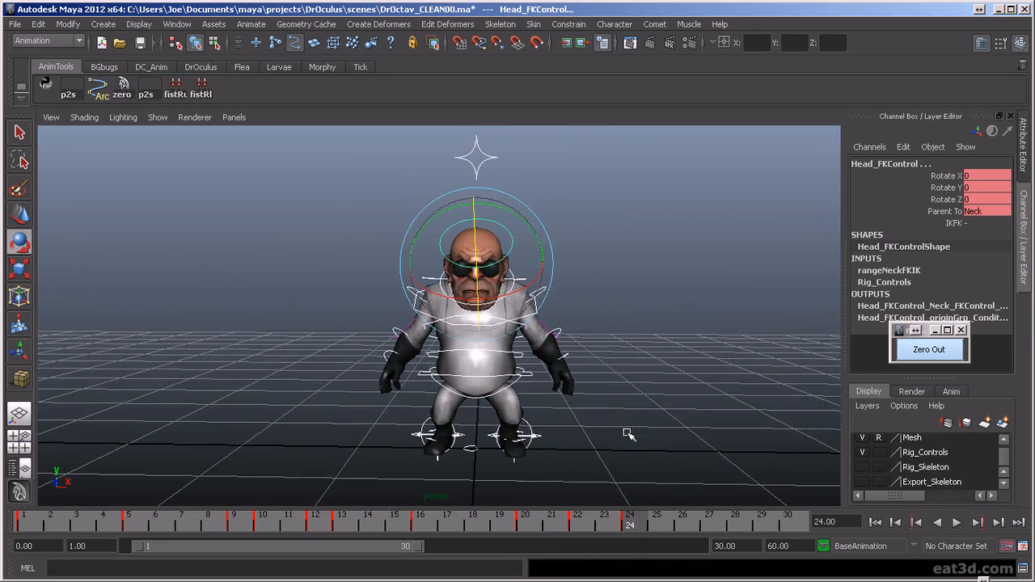
key(alt+v)
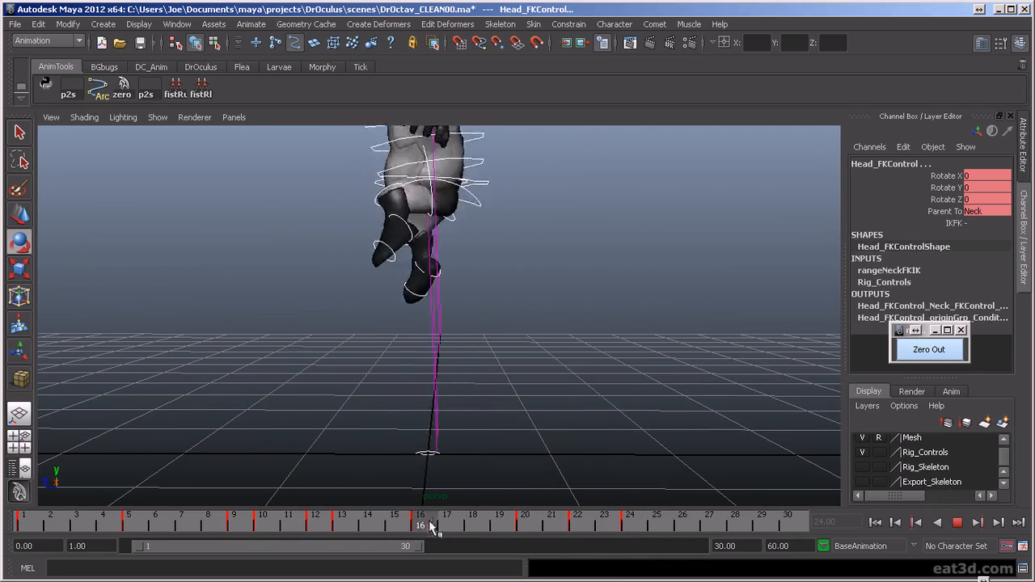
key(alt+v)
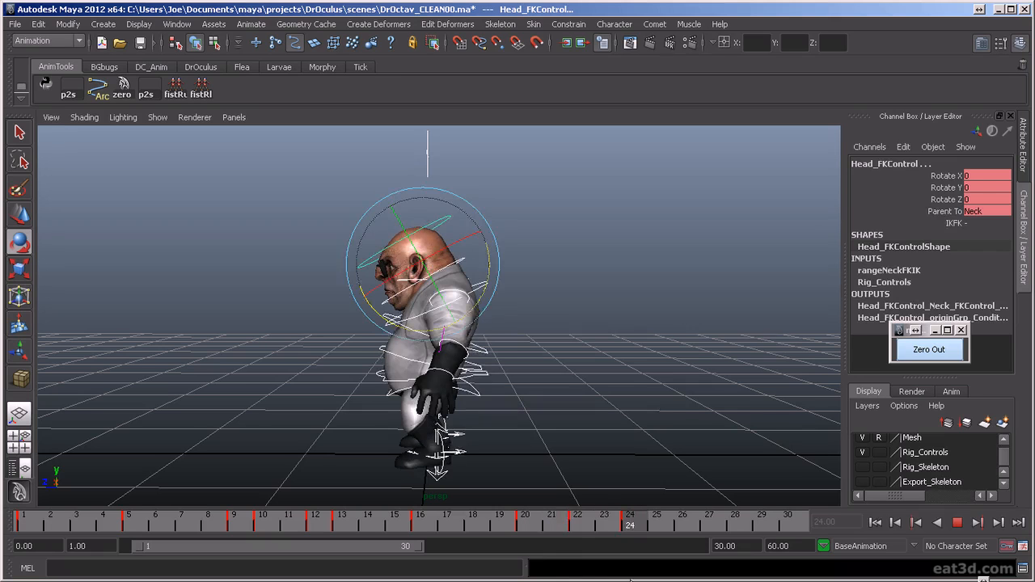
- At frame 24, rotate the torso control to X 20.118 and the Spine3 FK control to Z 31.26
click(383, 380)
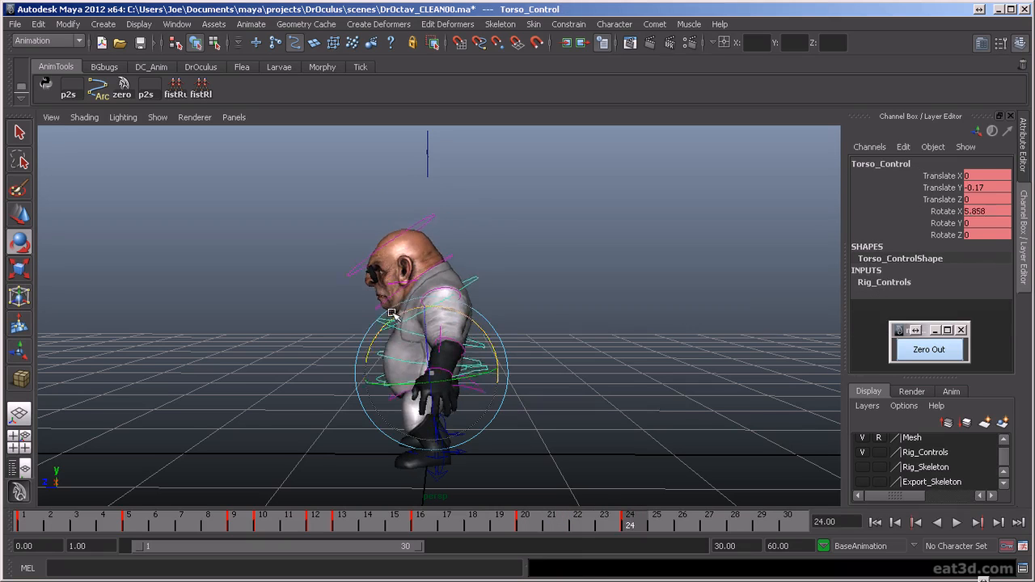
drag(378, 317, 375, 320)
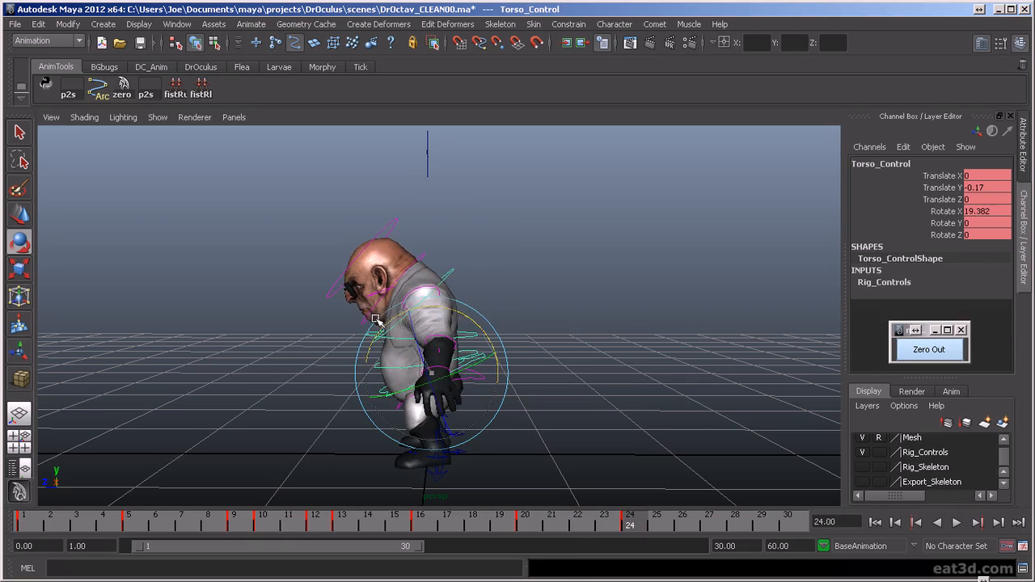
click(451, 275)
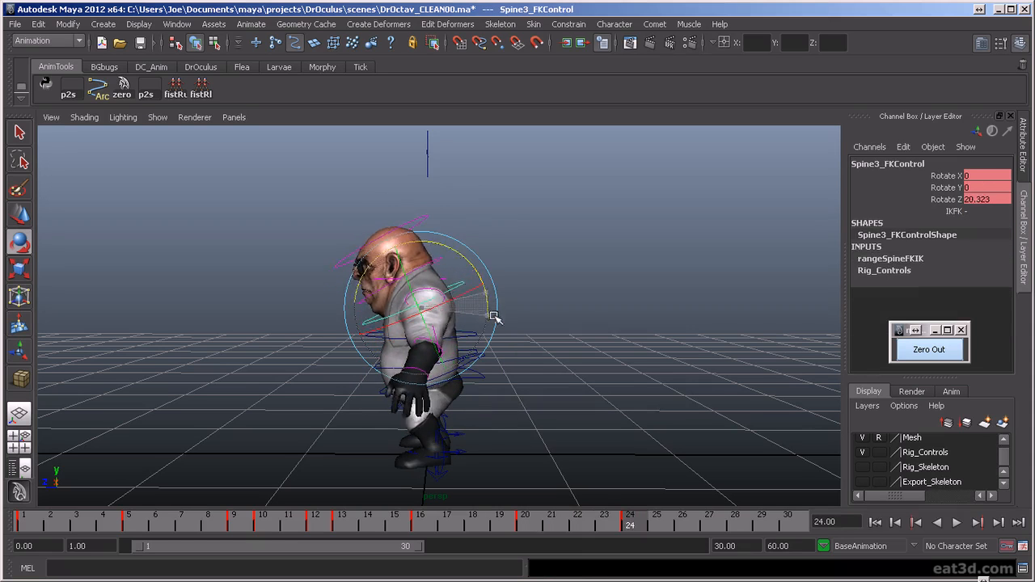
alt+drag(484, 369, 497, 451)
key(alt+v)
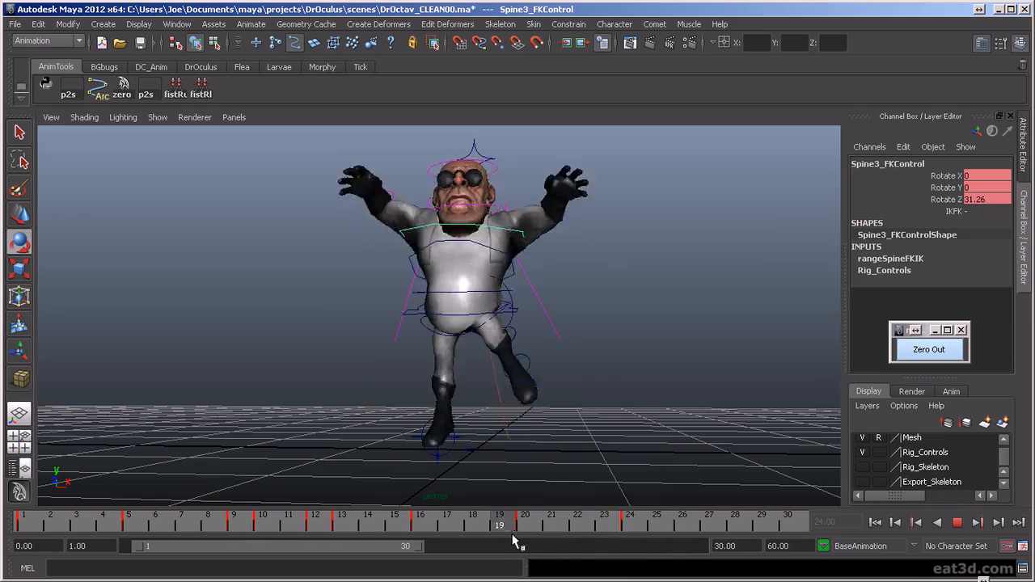
key(alt+v)
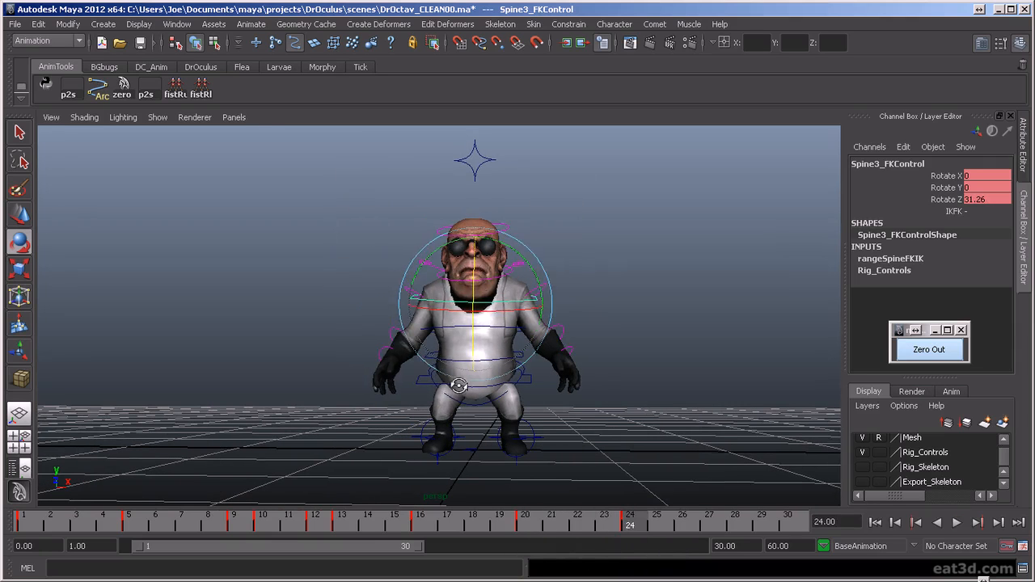
- Raise the right arm outward at frame 24 by rotating its upper FK controls
click(341, 318)
click(411, 290)
drag(427, 318, 405, 273)
click(321, 260)
click(387, 318)
click(402, 239)
click(431, 282)
- At frame 24, rotate the left clavicle FK control to X -25.823, Y -9.422, Z -13.325 and raise the left shoulder FK control
click(540, 251)
click(522, 267)
drag(521, 267, 496, 257)
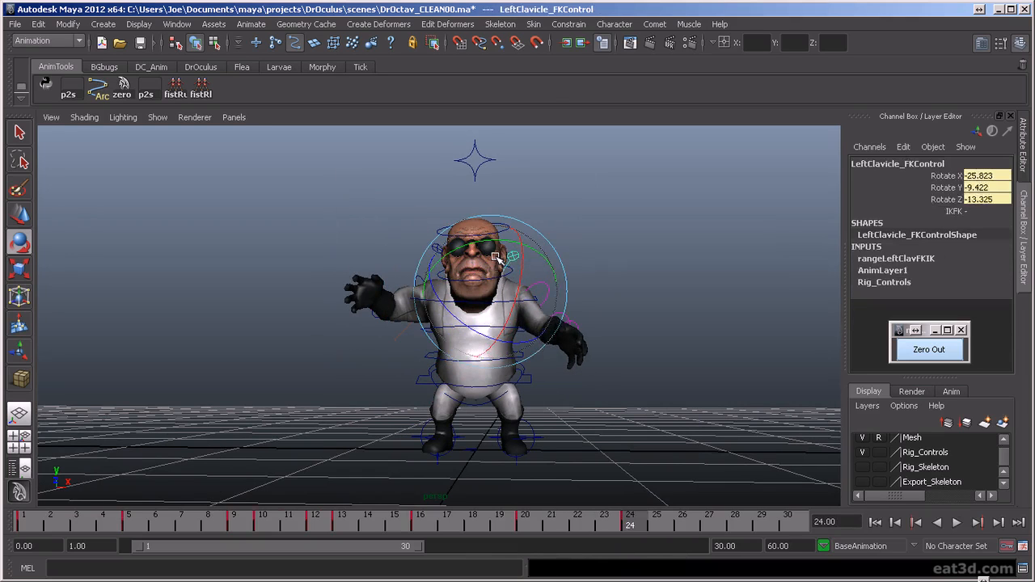
click(579, 265)
click(545, 286)
drag(545, 286, 547, 273)
click(593, 272)
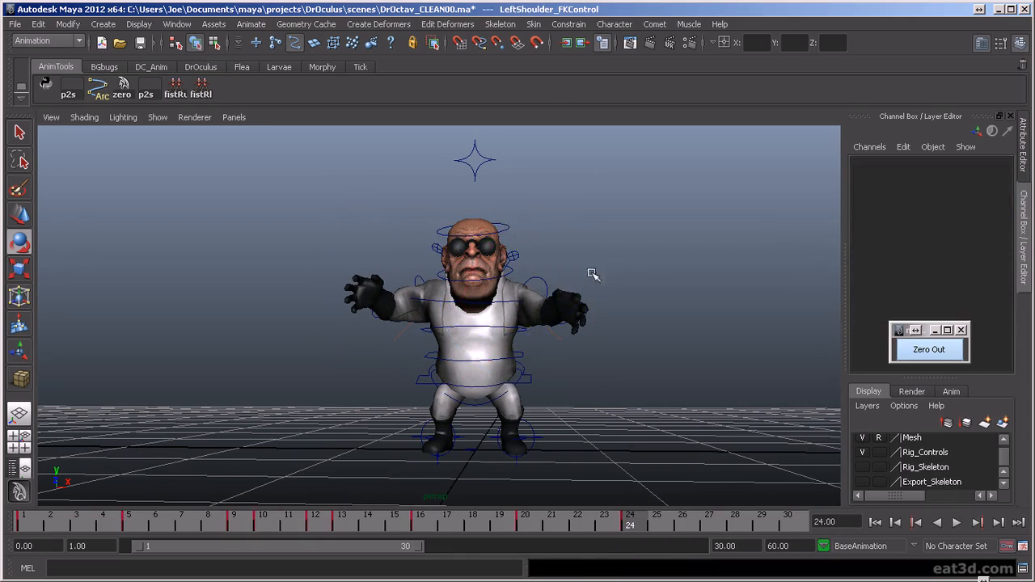
- Refine the left arm at frame 24, bending the elbow so the forearm points forward and up
alt+drag(510, 350, 540, 353)
click(539, 283)
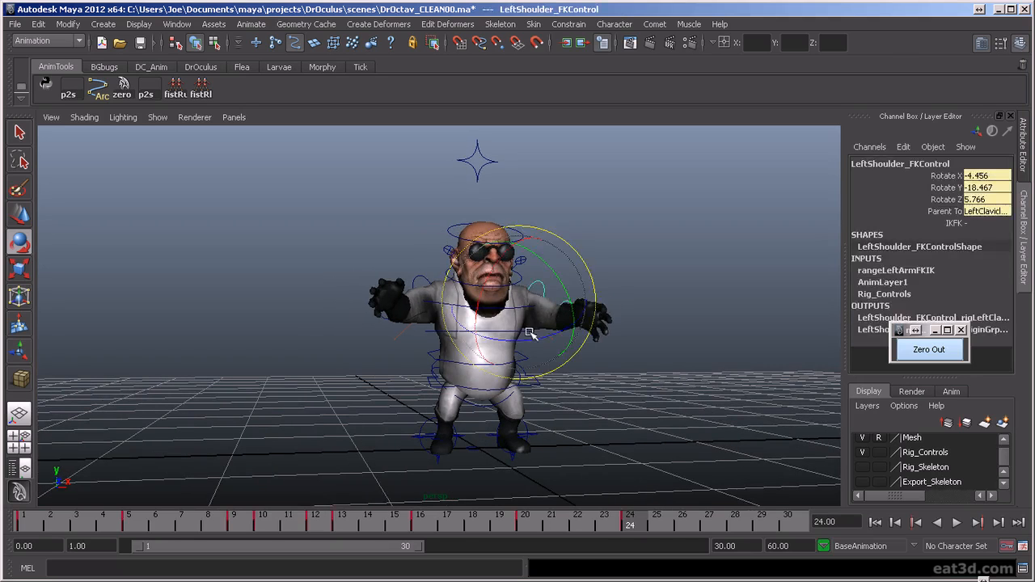
click(553, 337)
click(602, 303)
drag(599, 281, 564, 273)
alt+drag(566, 314, 458, 338)
- Bend the left hand back at frame 24 with the left wrist FK control
click(651, 357)
click(581, 310)
click(645, 309)
click(382, 293)
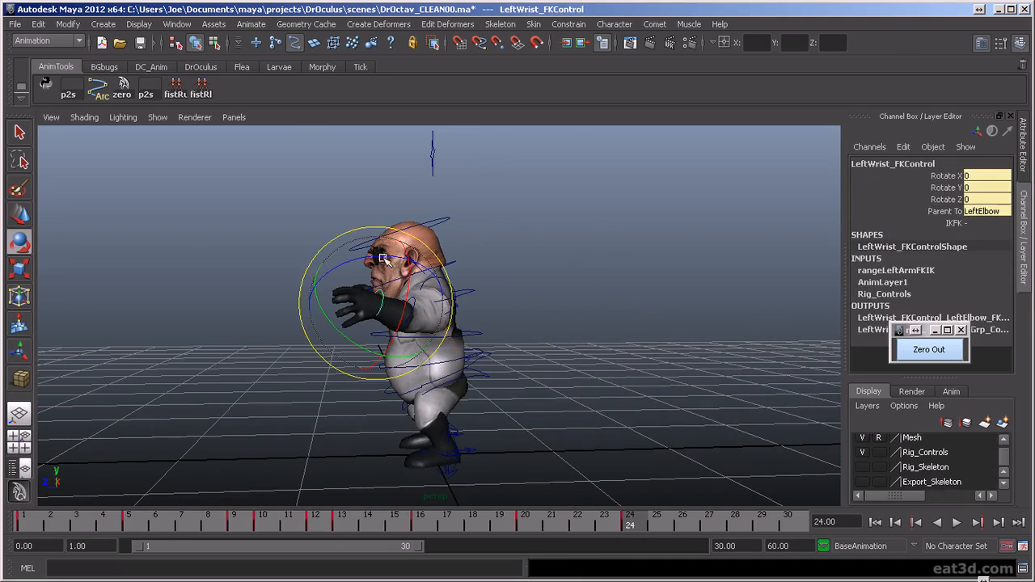
drag(395, 228, 604, 385)
- Bend the right hand back and rotate the right elbow FK control to Z 32.251 at frame 24
click(549, 341)
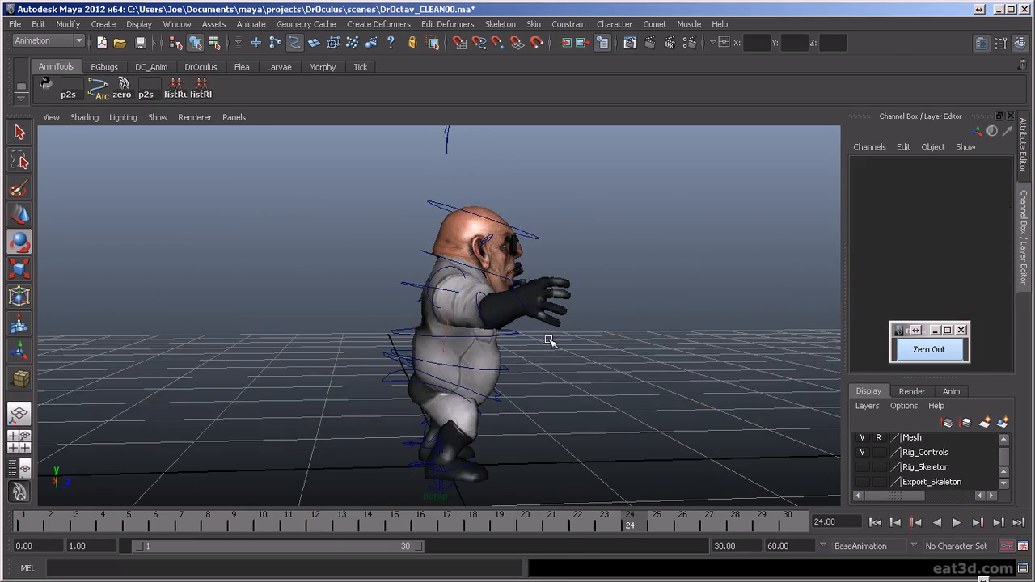
click(521, 299)
alt+drag(550, 281, 339, 307)
click(366, 327)
click(368, 324)
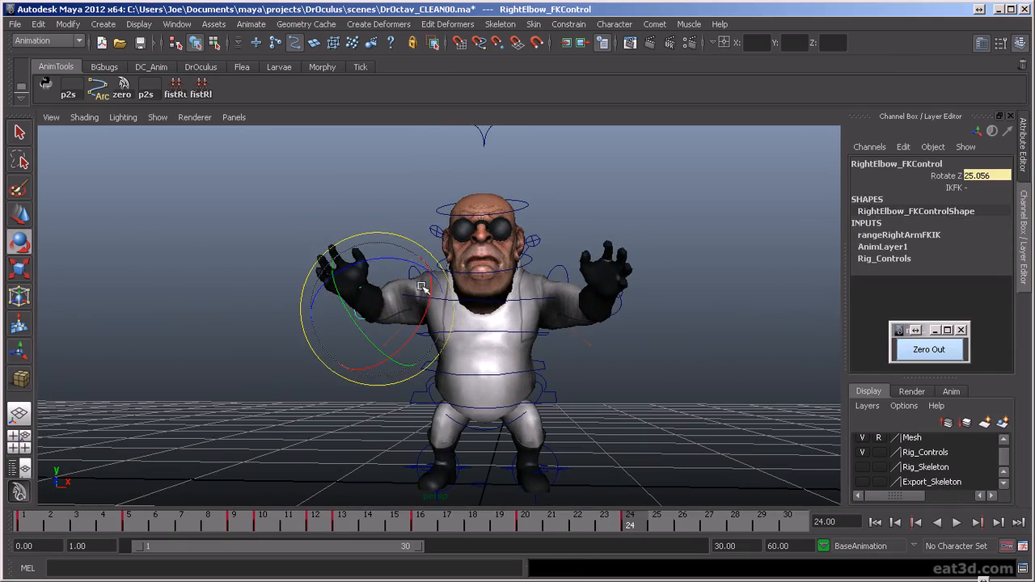
- Lower the torso control to Translate Y -0.301 at frame 24 and key it
mouse_move(614, 523)
mouse_down()
mouse_move(507, 518)
mouse_move(607, 522)
mouse_move(680, 549)
mouse_move(641, 550)
mouse_up()
alt+drag(671, 425, 466, 432)
click(550, 385)
click(492, 352)
key(w)
click(436, 323)
click(493, 350)
drag(441, 318, 441, 336)
key(s)
- Play back the animation from the side to check the crouched recovery pose
alt+drag(435, 372, 704, 451)
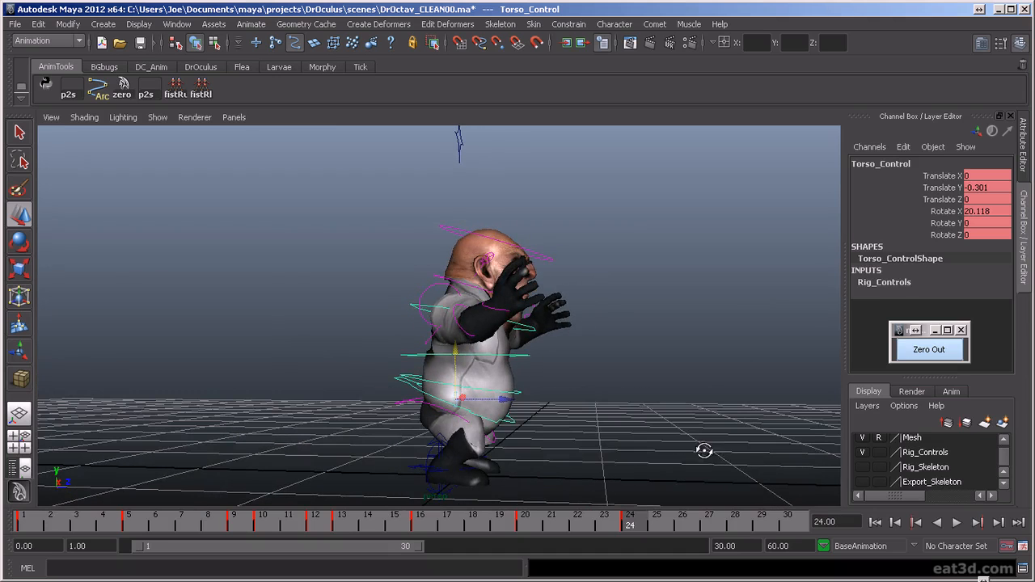
mouse_move(610, 367)
alt+mouse_down()
mouse_move(601, 358)
mouse_move(612, 359)
alt+mouse_up()
key(alt+v)
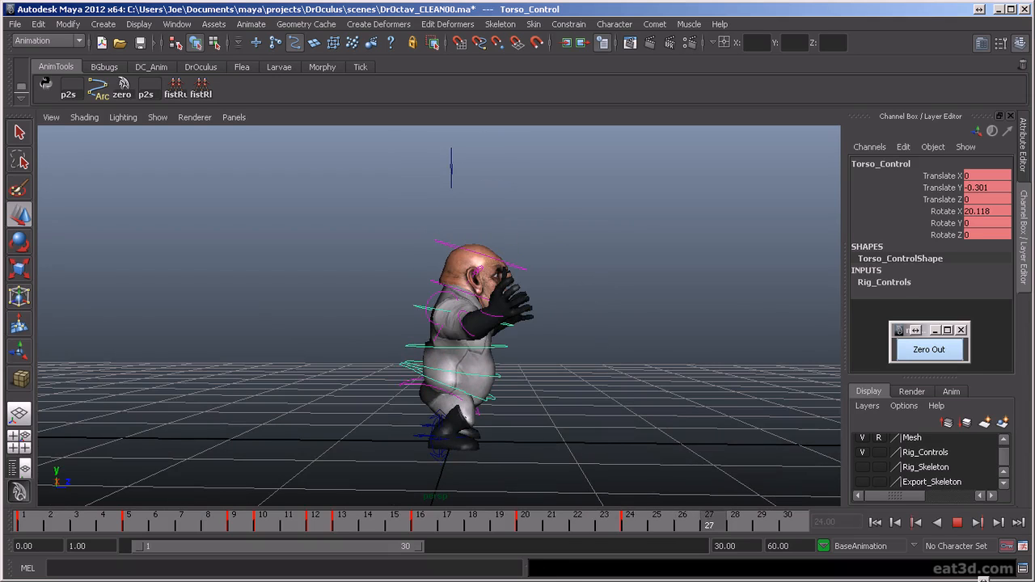
key(alt+v)
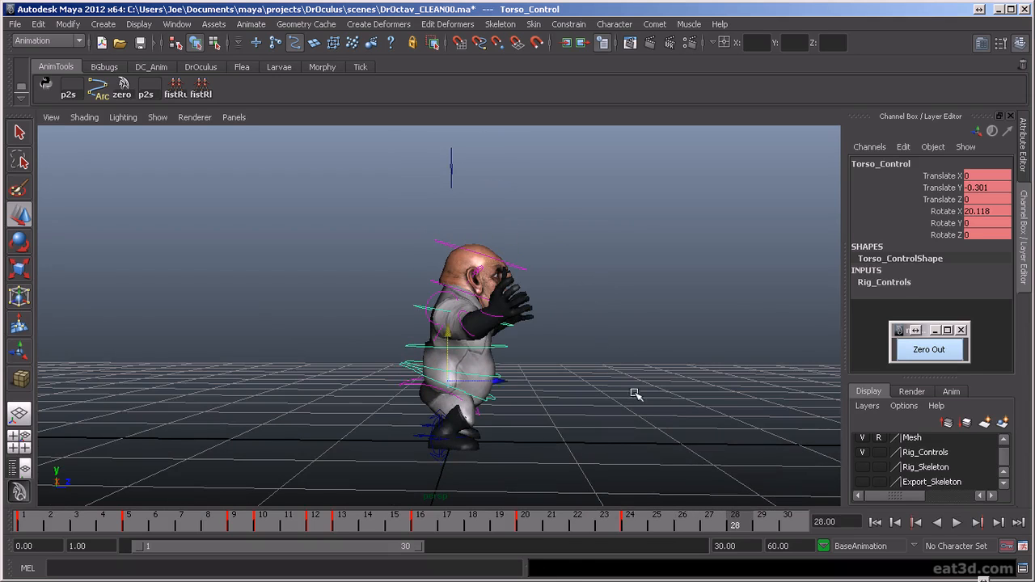
- Select all the rig controls, copy their frame 24 pose to frame 27 and key it
alt+right_drag(636, 395, 640, 429)
alt+middle_drag(641, 428, 629, 401)
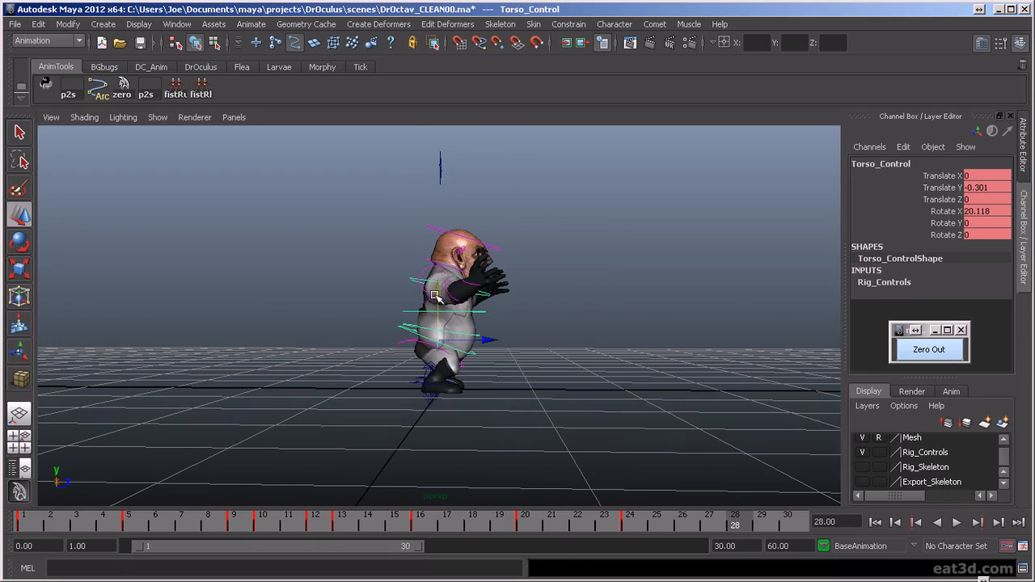
drag(561, 303, 651, 365)
drag(725, 525, 632, 525)
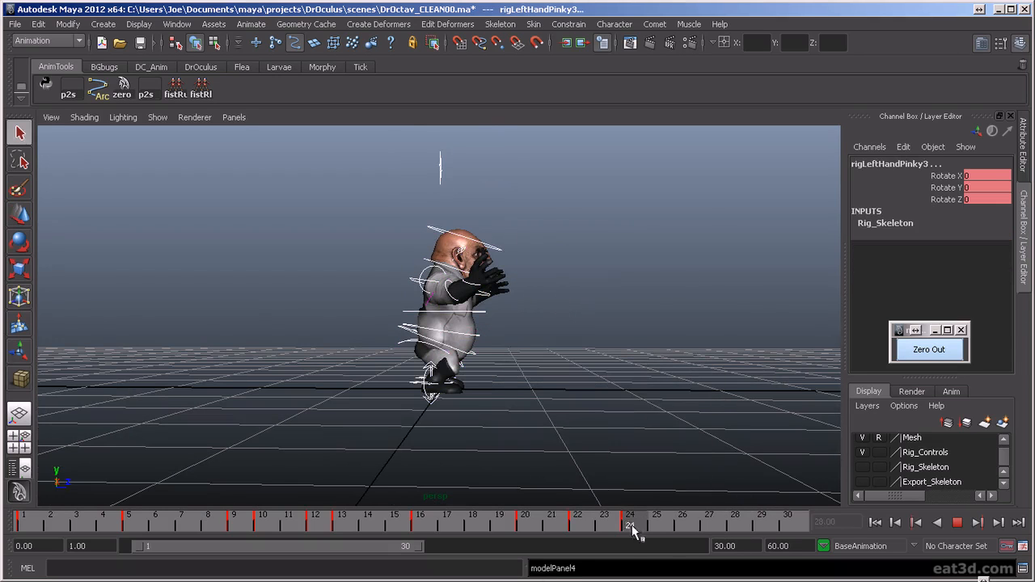
drag(704, 525, 704, 526)
key(s)
- Zero out the rotations of the spine FK controls, including Spine3, at frame 27
scroll(592, 410, up, 2)
alt+middle_drag(579, 421, 570, 401)
click(489, 286)
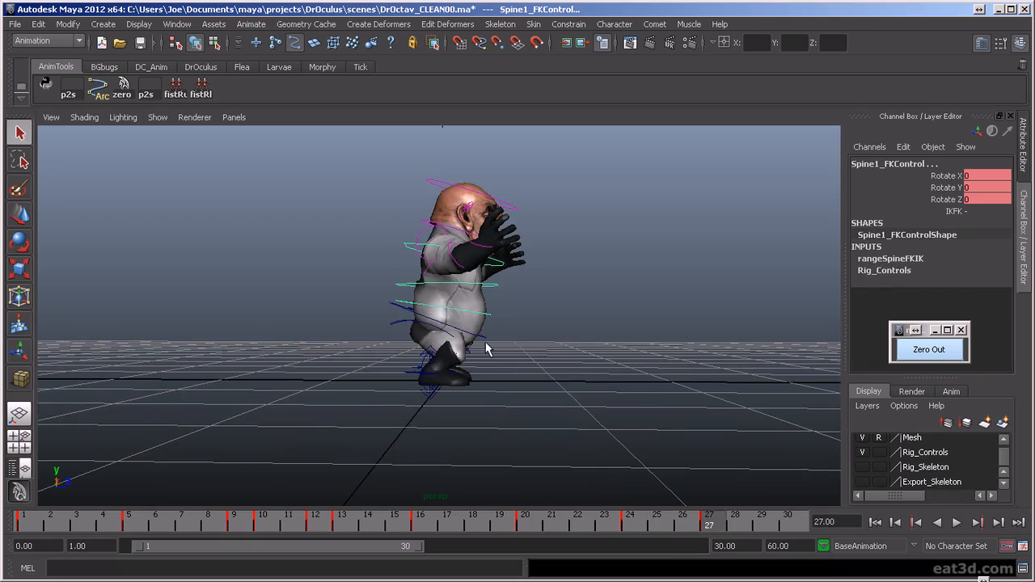
alt+drag(541, 366, 621, 389)
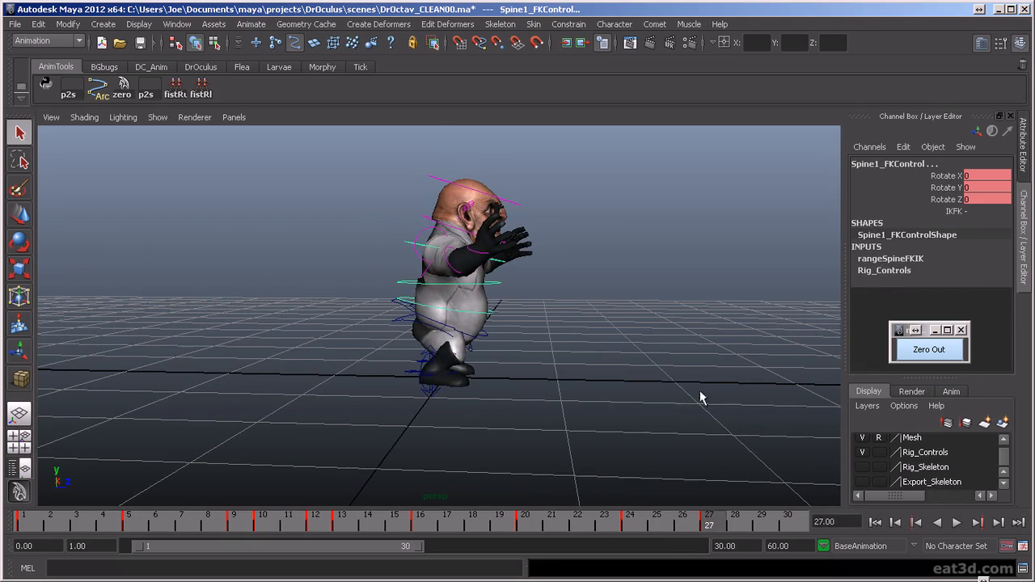
click(936, 355)
click(934, 350)
alt+drag(695, 333, 496, 298)
click(495, 324)
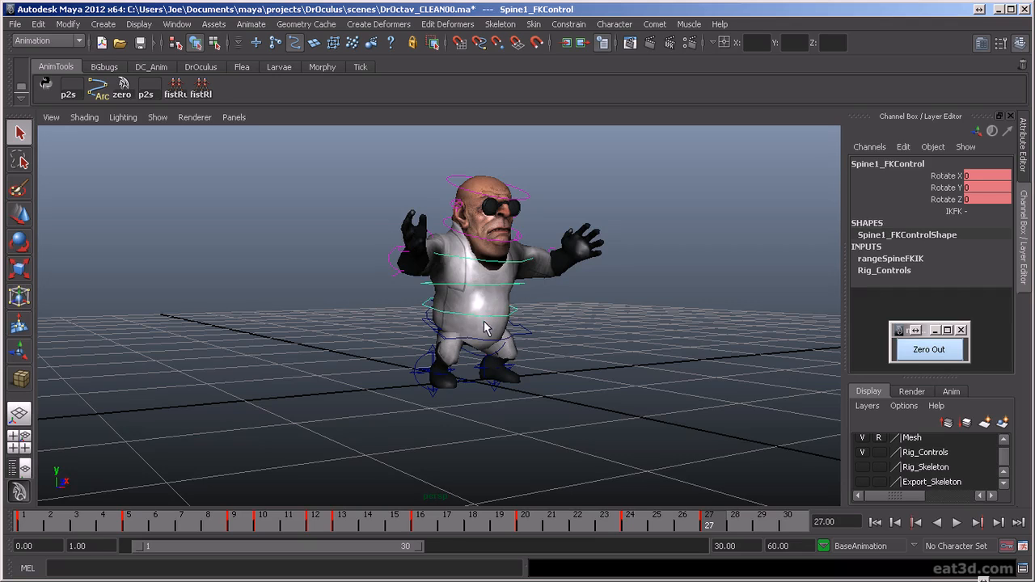
alt+drag(489, 313, 550, 311)
click(928, 353)
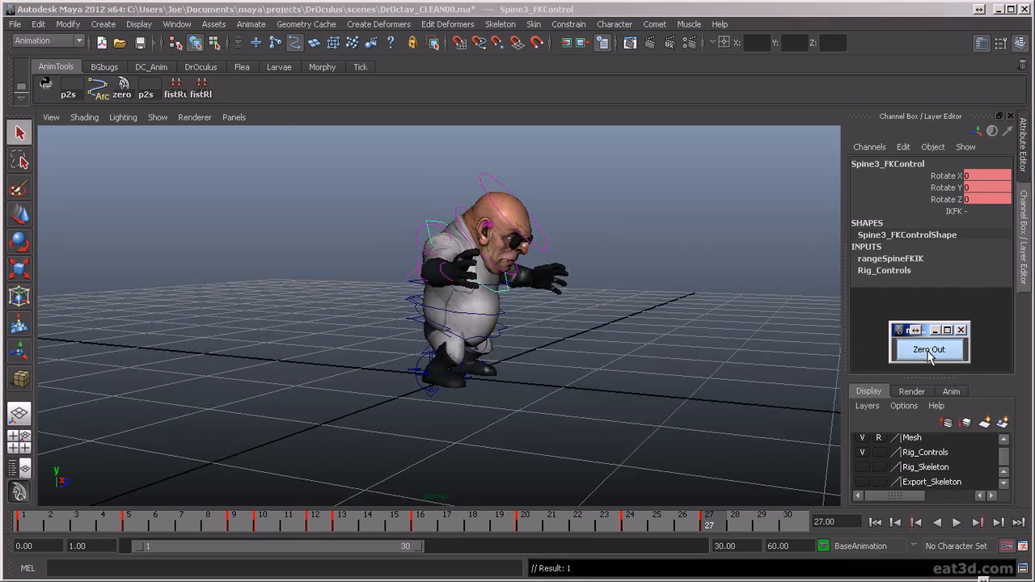
- Bend the spine forward at frame 27, rotating the Spine2 FK control to Z -14.721
alt+drag(567, 361, 388, 292)
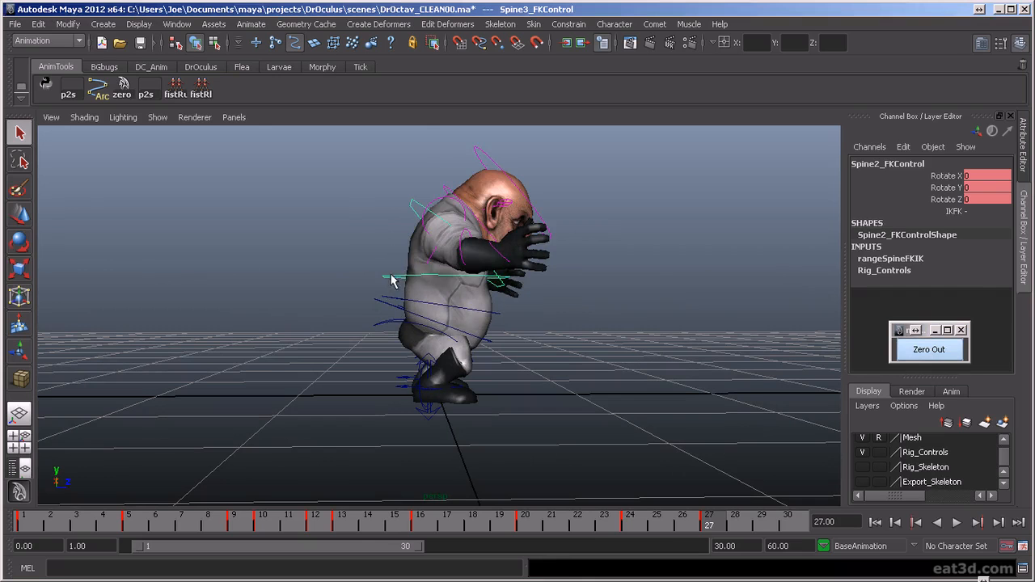
key(e)
drag(395, 235, 414, 228)
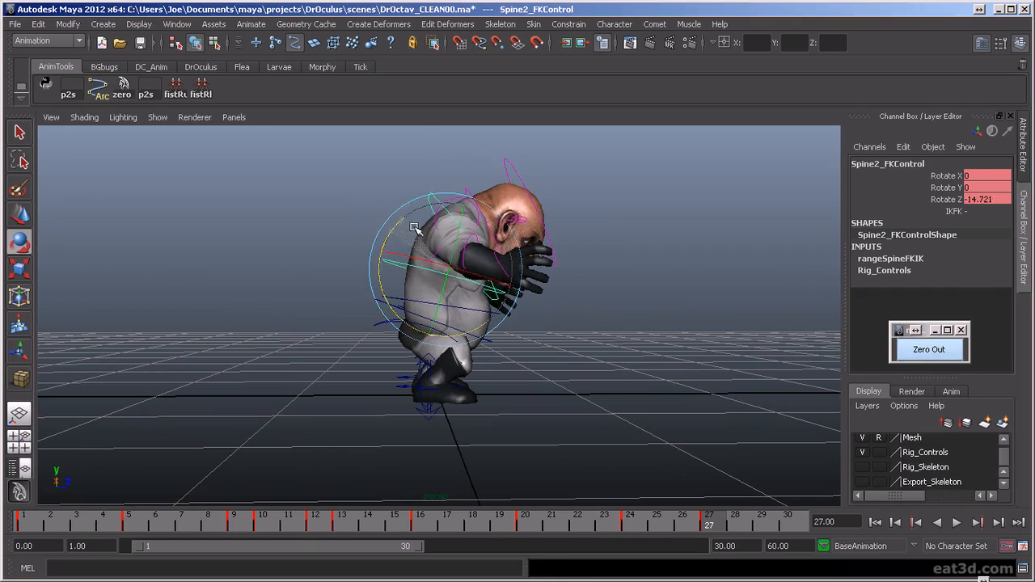
click(631, 382)
click(414, 293)
drag(380, 276, 324, 261)
click(324, 262)
- Set the torso control to Rotate X 3.304 and Translate Y -0.205 at frame 27
click(383, 300)
drag(381, 281, 365, 295)
key(w)
drag(437, 291, 432, 271)
- Select the right and left clavicle FK controls and zero out their rotations at frame 27
alt+drag(606, 282, 418, 208)
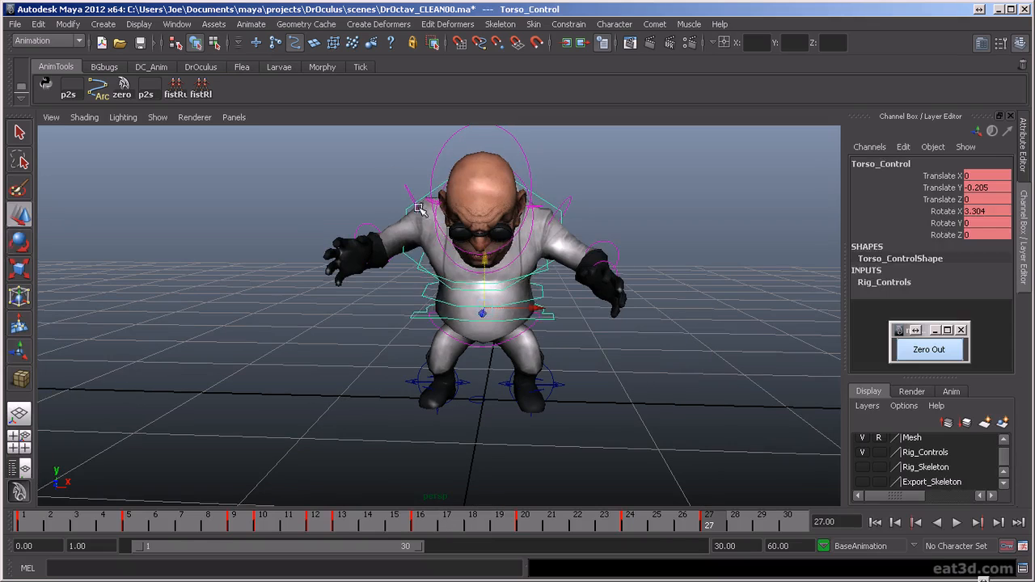
click(389, 156)
click(437, 208)
key(e)
click(634, 228)
click(536, 208)
key(w)
click(424, 200)
key(e)
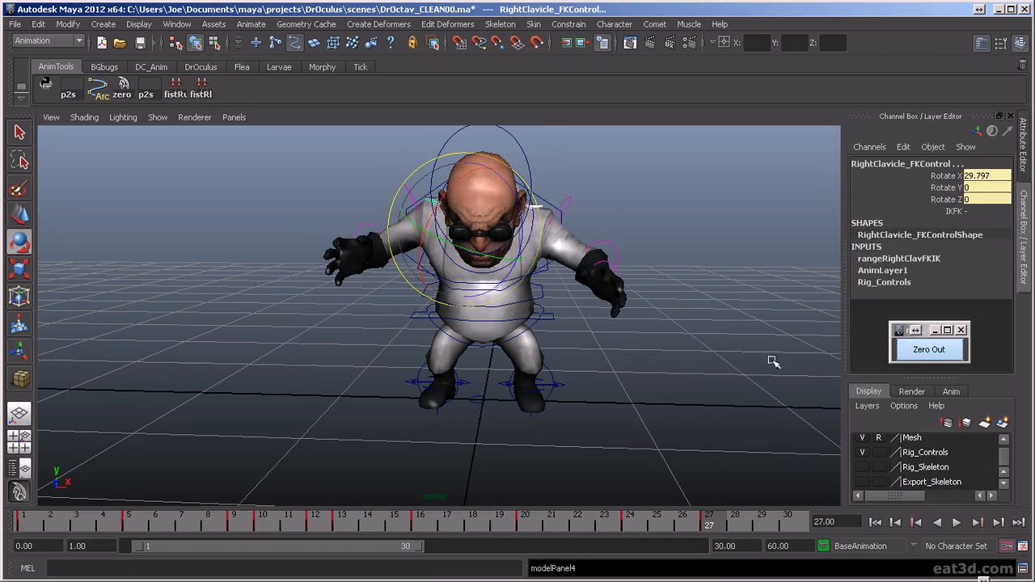
click(919, 354)
- Lower both arms at frame 27, rotating the left shoulder FK to -5.681, -13.104, 14.279 and the right clavicle FK to -4.971, -6.569, 5.478
click(603, 206)
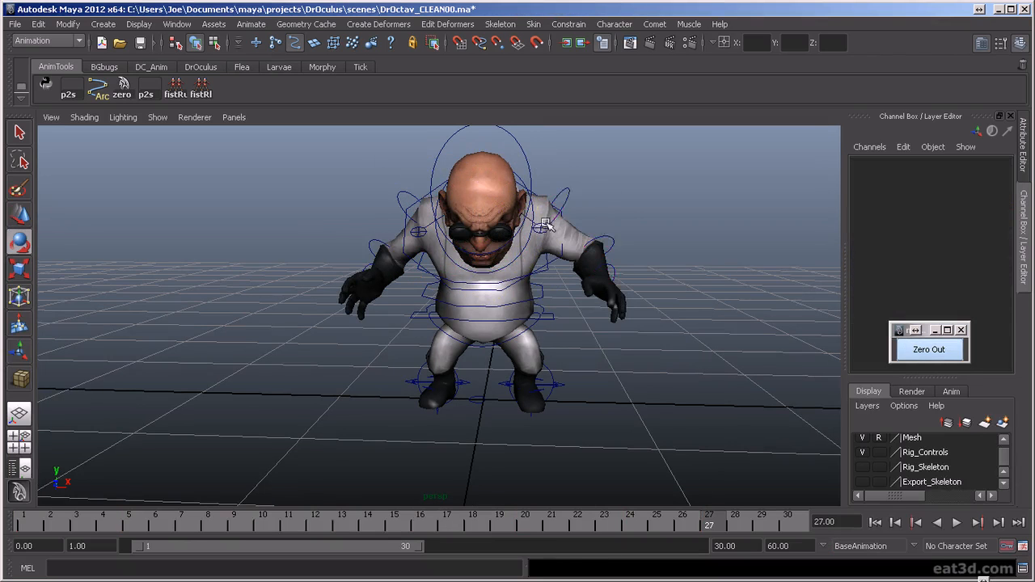
click(553, 216)
drag(545, 150, 561, 154)
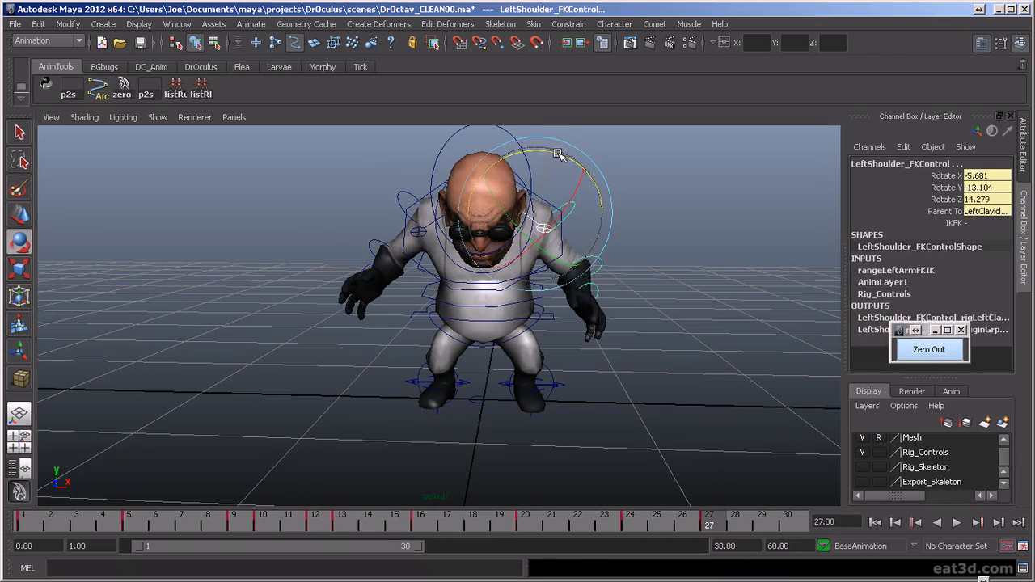
click(489, 203)
click(414, 233)
drag(514, 187, 516, 179)
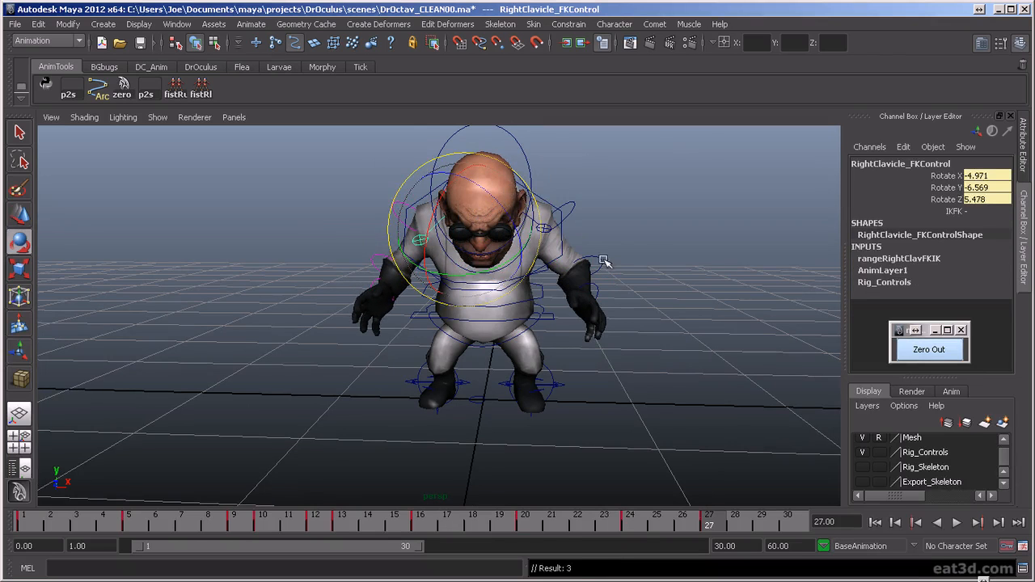
- Adjust both forearms at frame 27, rotating the right elbow FK control to Z -5.309
click(587, 296)
drag(549, 310, 585, 325)
click(389, 256)
drag(404, 278, 380, 311)
- Compare the frame 24 and frame 27 poses from the side to check the settling motion
alt+drag(525, 365, 639, 412)
alt+right_drag(639, 413, 612, 429)
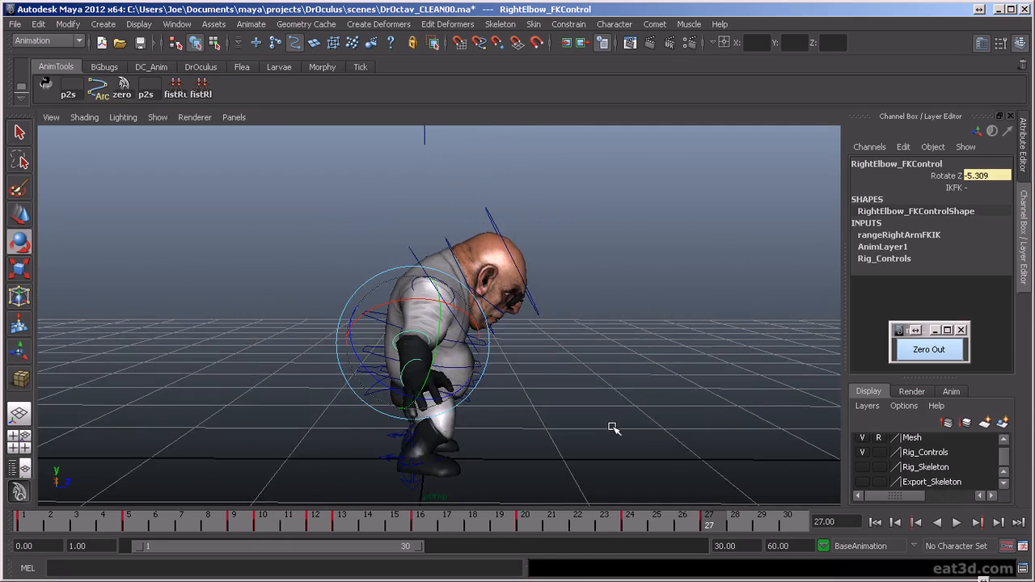
alt+drag(612, 429, 625, 387)
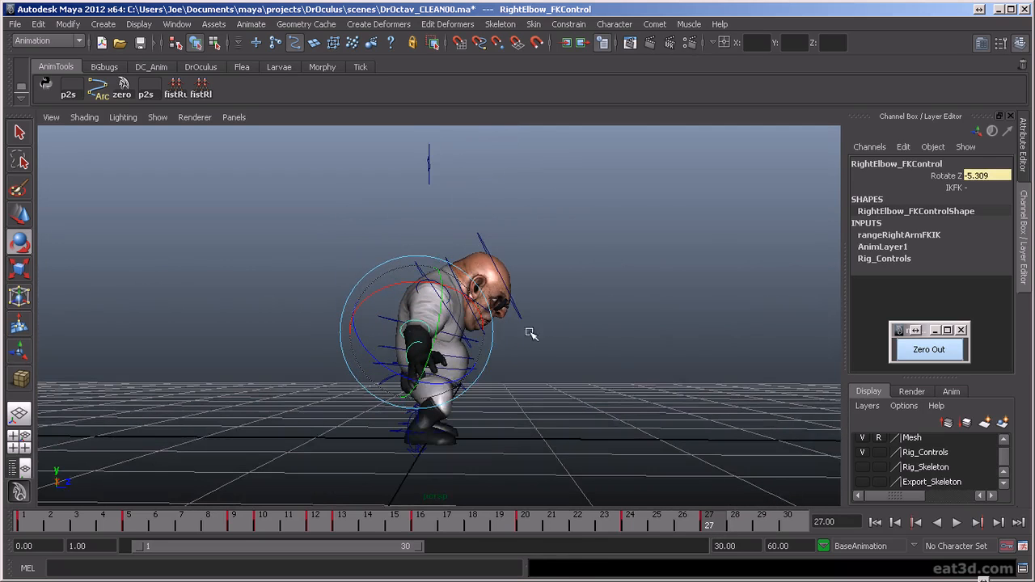
alt+drag(560, 361, 689, 424)
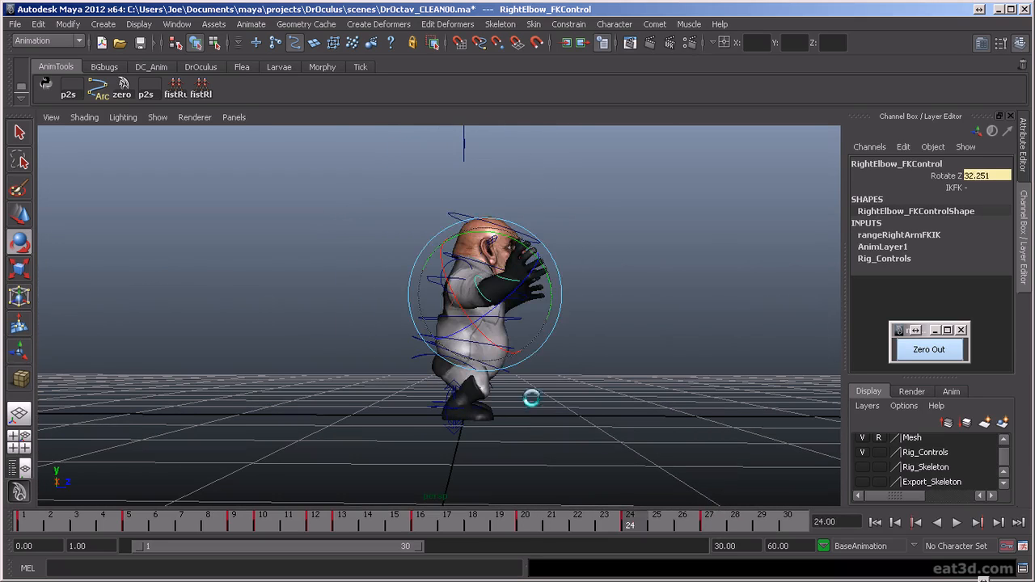
click(533, 358)
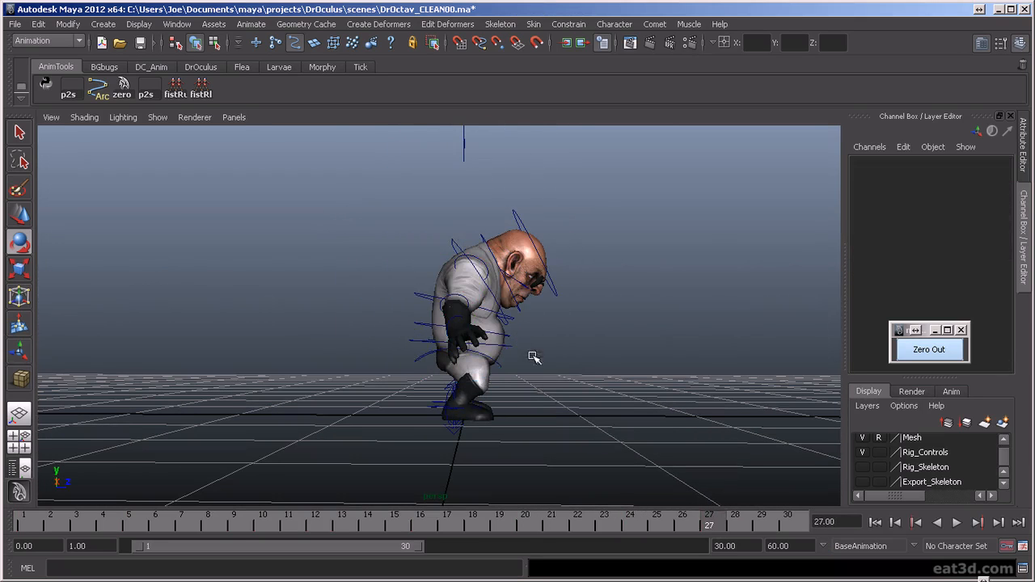
- Select the torso control and step back through its key poses from the side to examine its forward and backward travel
click(509, 352)
key(w)
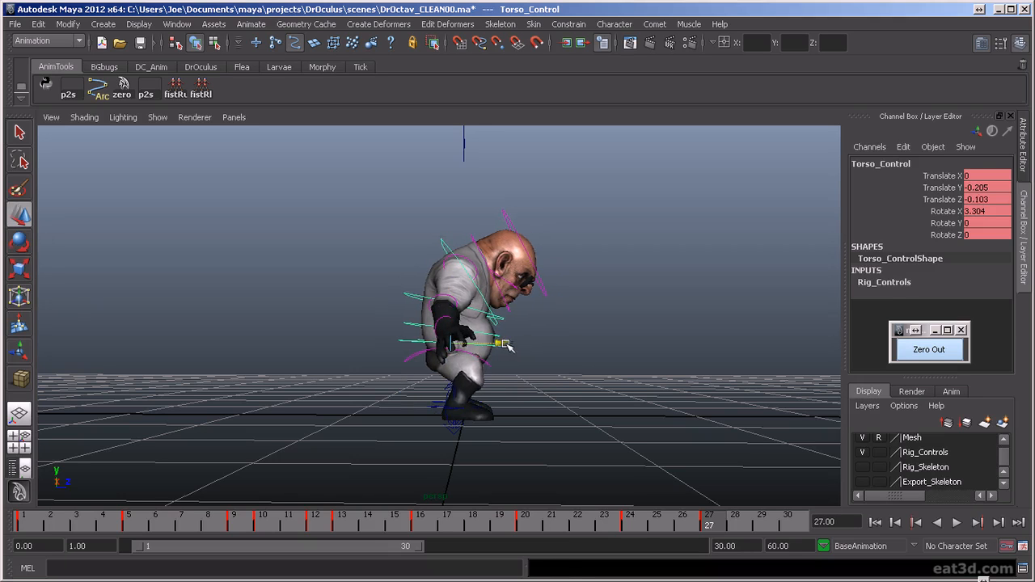
key(comma)
key(comma)
key(period)
key(comma)
key(comma)
key(period)
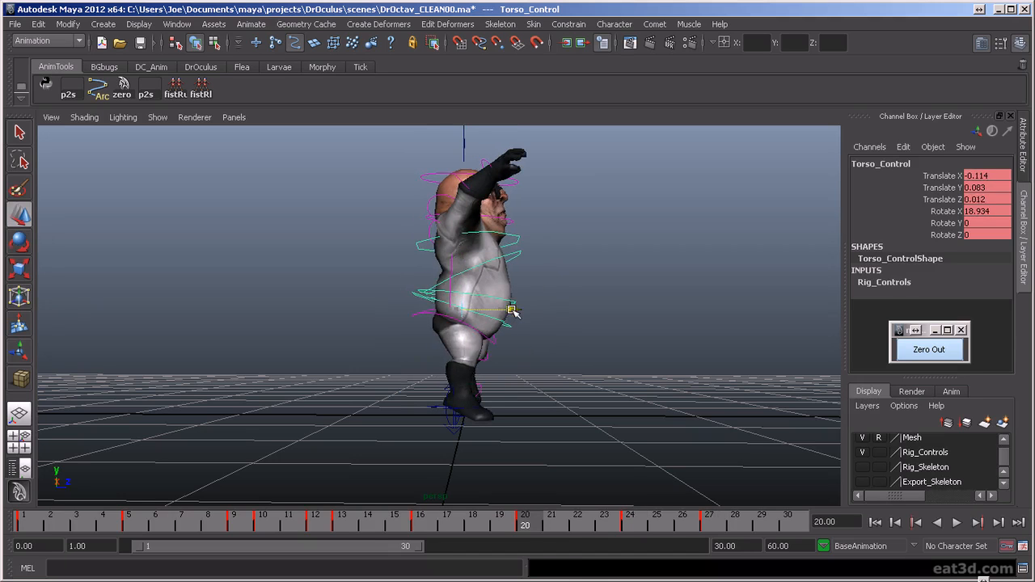
key(period)
key(comma)
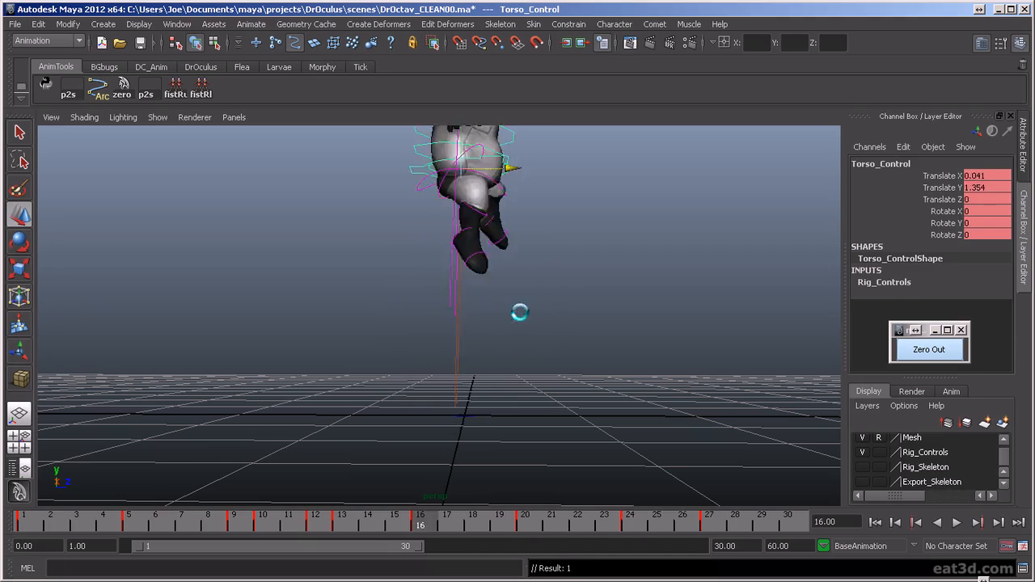
key(comma)
scroll(523, 338, down, 5)
key(comma)
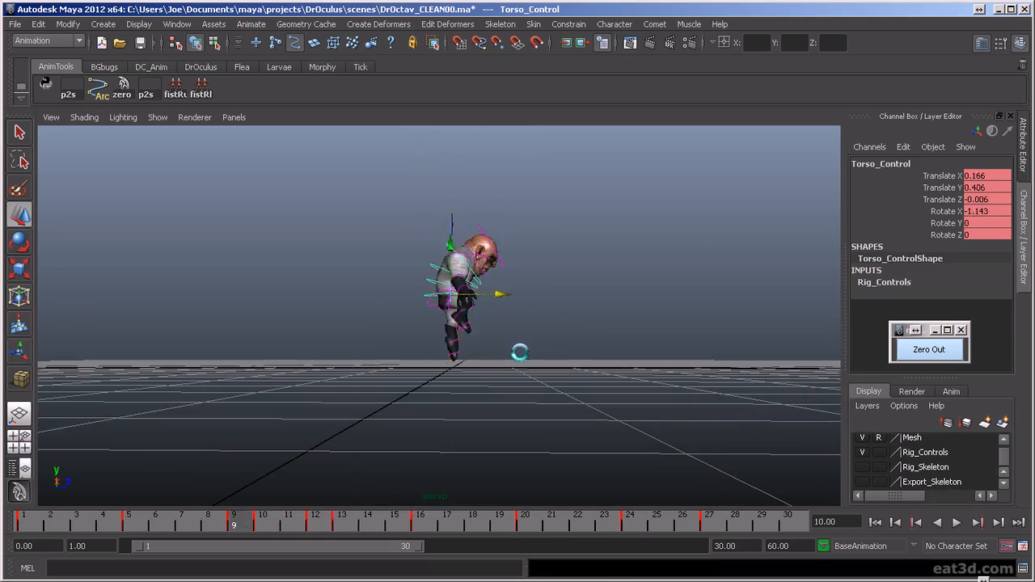
key(comma)
key(comma)
- Move the torso control forward at frame 10, bringing Translate Z to 0.076, and compare the pose with the neighbouring keys
key(period)
key(period)
key(period)
key(period)
key(period)
key(period)
key(period)
alt+drag(511, 381, 528, 400)
key(period)
key(period)
key(period)
scroll(519, 391, up, 5)
key(period)
key(period)
key(period)
key(period)
key(comma)
key(comma)
key(comma)
key(period)
key(comma)
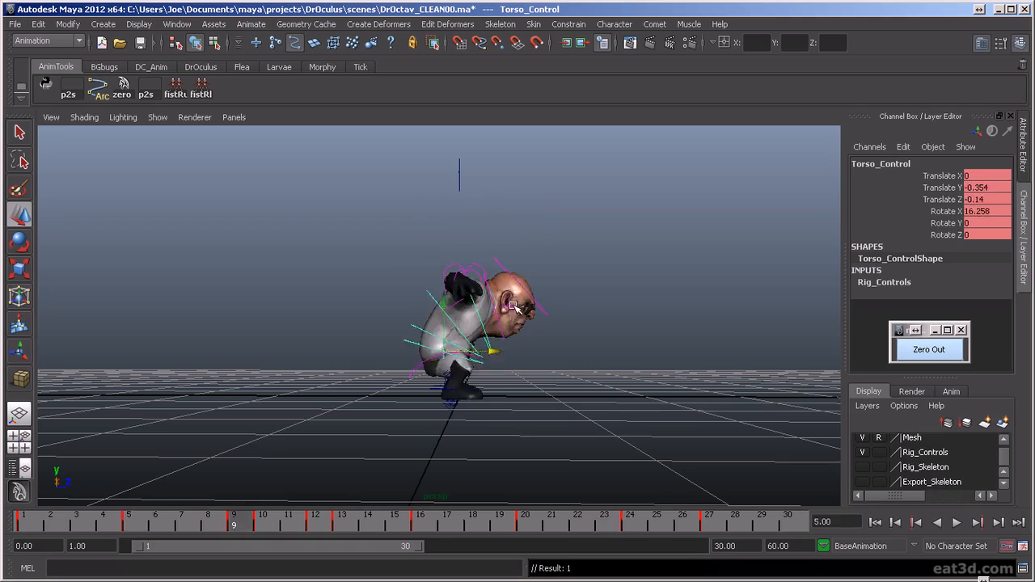
key(period)
key(period)
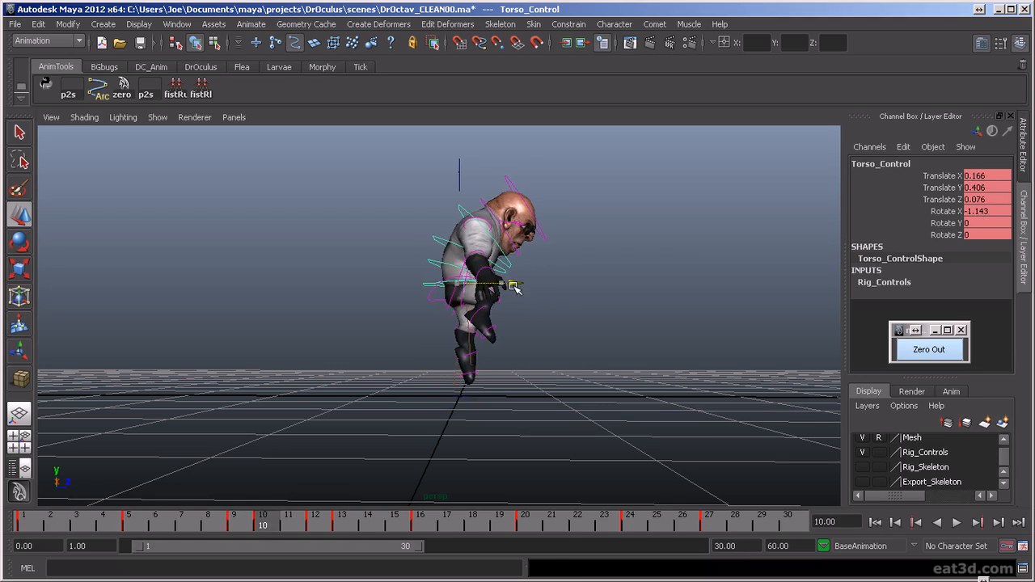
- Move the torso control forward at frame 13 to Translate Z 0.049, checking it against the surrounding key poses
key(comma)
key(comma)
key(period)
key(period)
key(period)
key(period)
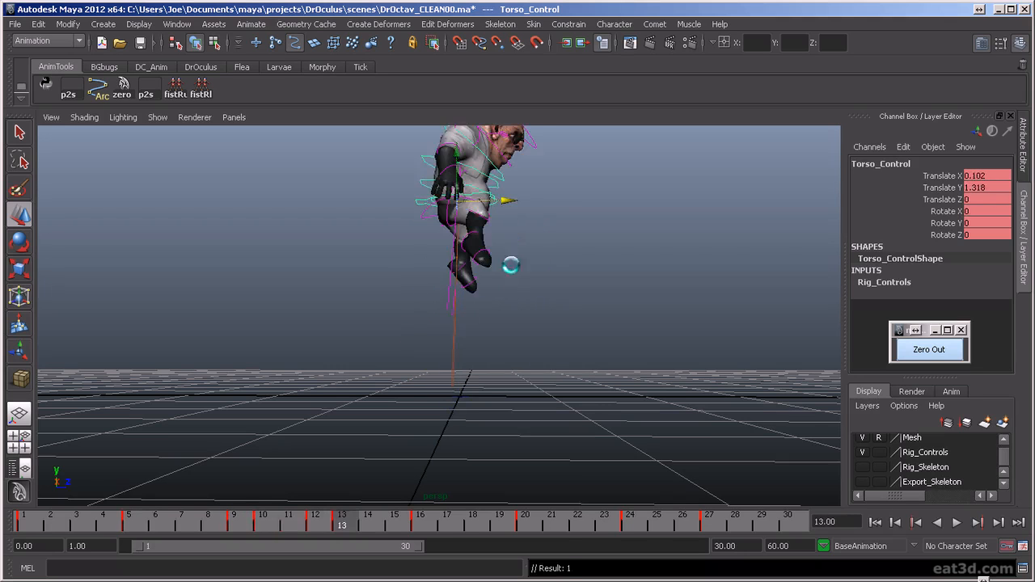
key(comma)
key(comma)
key(comma)
key(comma)
key(period)
key(period)
key(comma)
key(comma)
key(comma)
key(period)
key(period)
drag(507, 203, 516, 221)
- Shift the torso control forward at the frame 20 landing pose to Translate Z 0.076
key(comma)
key(comma)
key(period)
key(comma)
key(comma)
key(period)
key(period)
key(period)
key(period)
key(period)
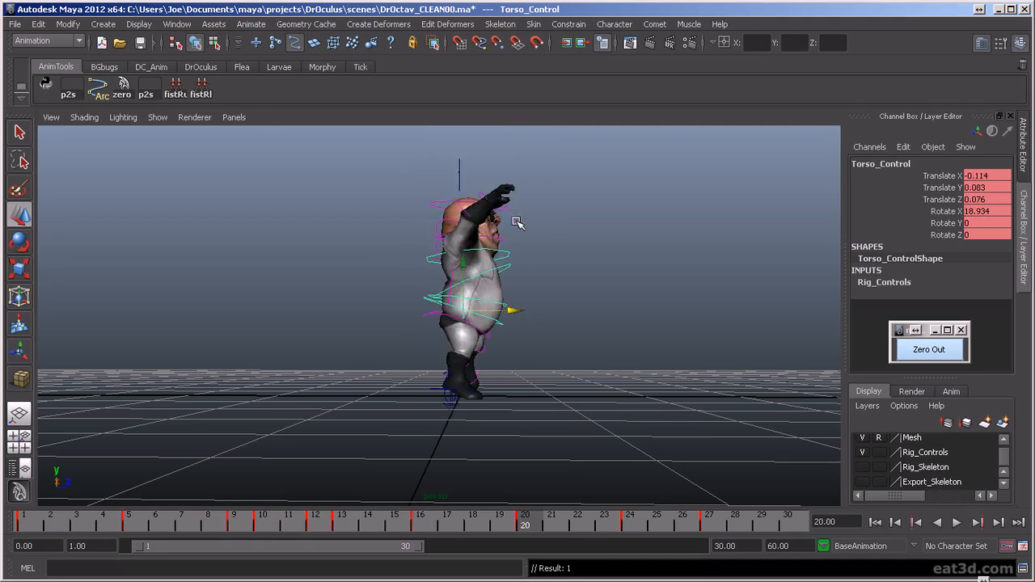
- Move the torso control to Translate Z -0.078 at frame 27 and play back the animation
key(period)
key(period)
alt+drag(571, 411, 609, 480)
drag(675, 519, 734, 566)
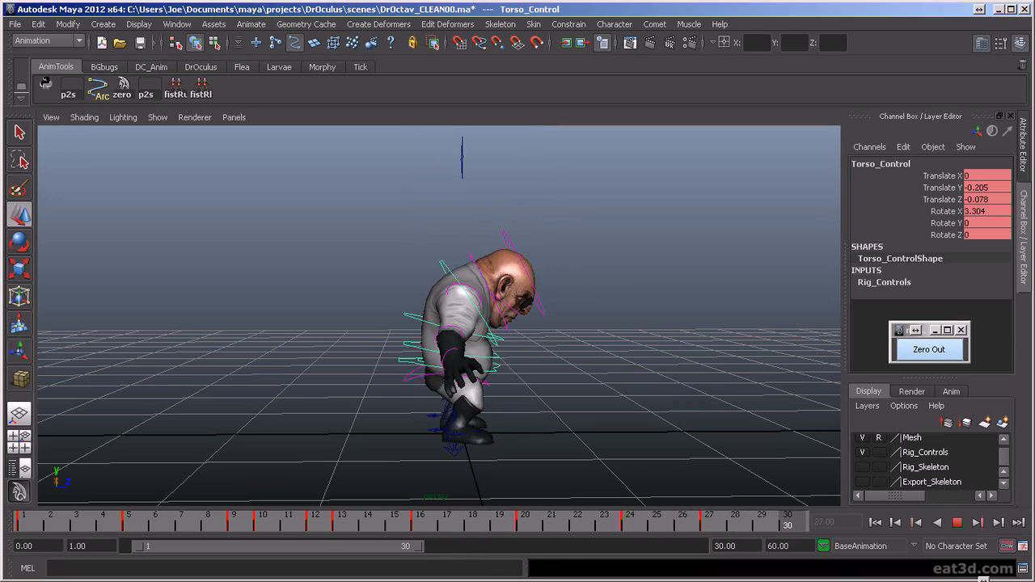
- Select all the rig controls at frame 1 and copy their standing pose keys to frame 30
click(46, 526)
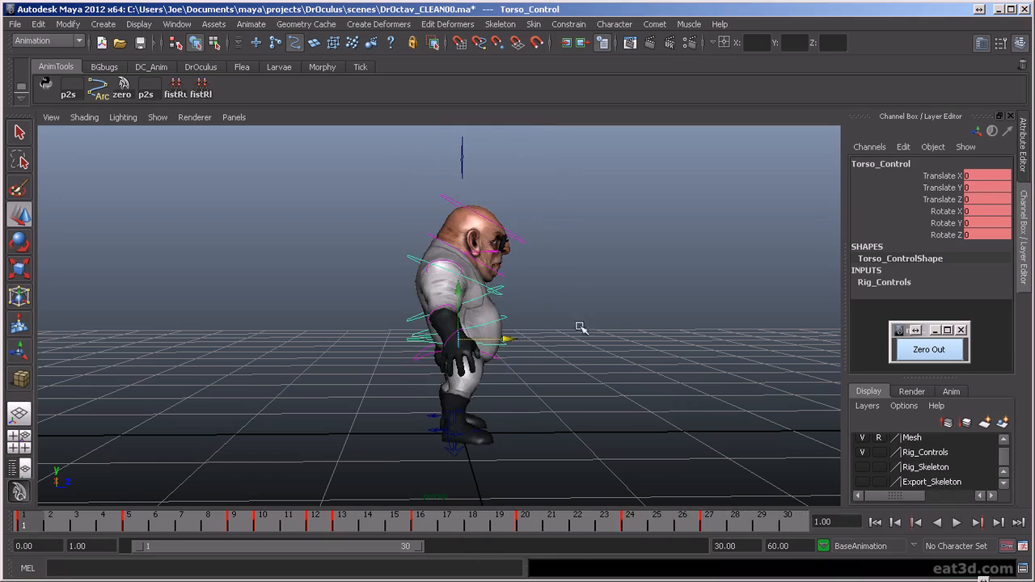
alt+drag(467, 326, 471, 344)
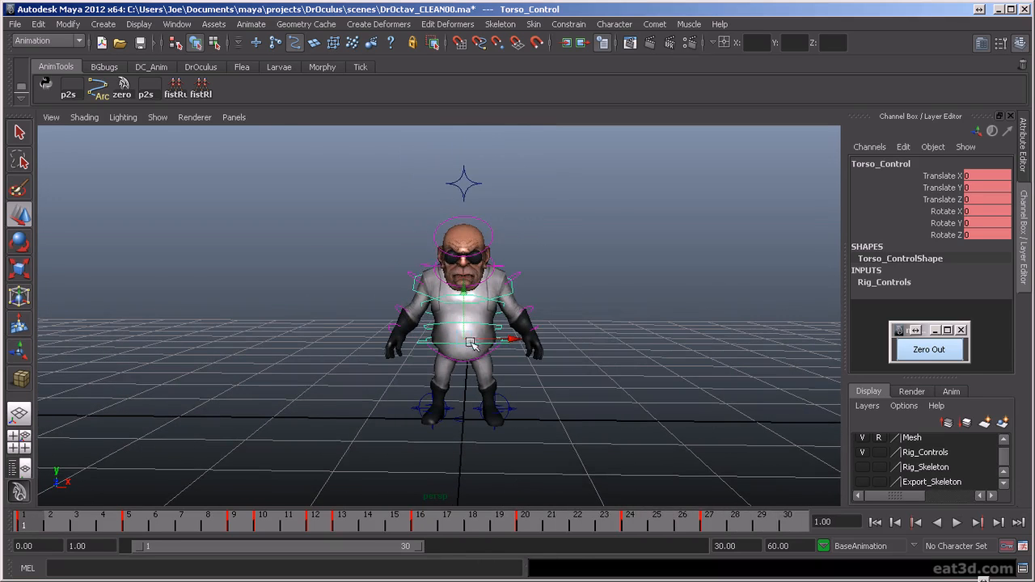
drag(307, 163, 608, 464)
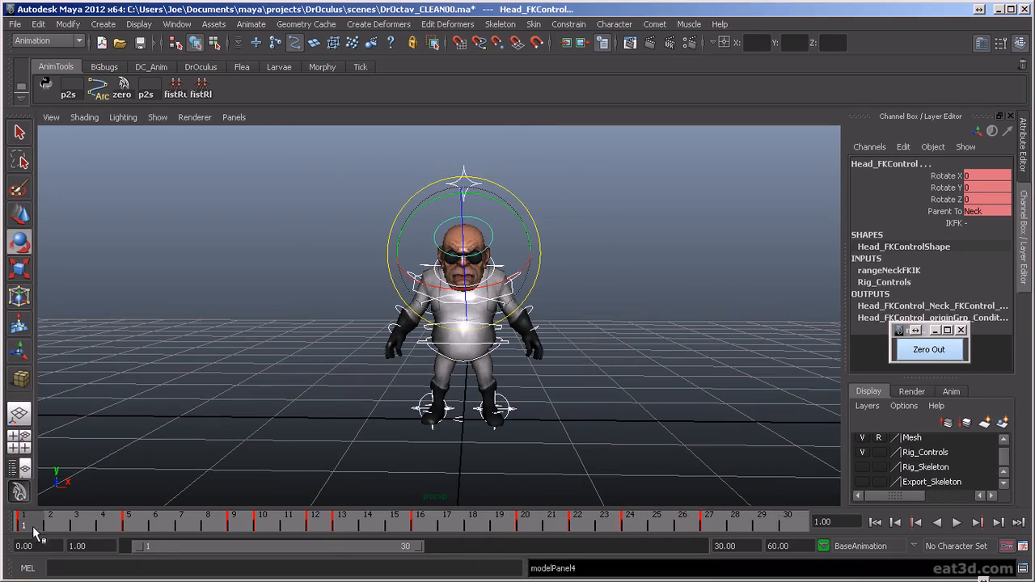
key(alt+v)
key(alt+v)
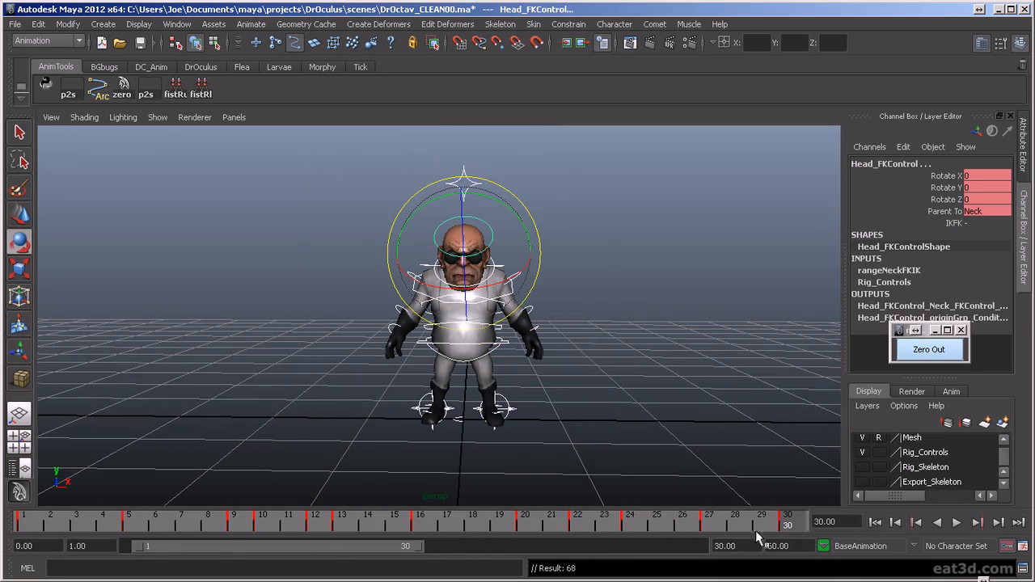
key(alt+v)
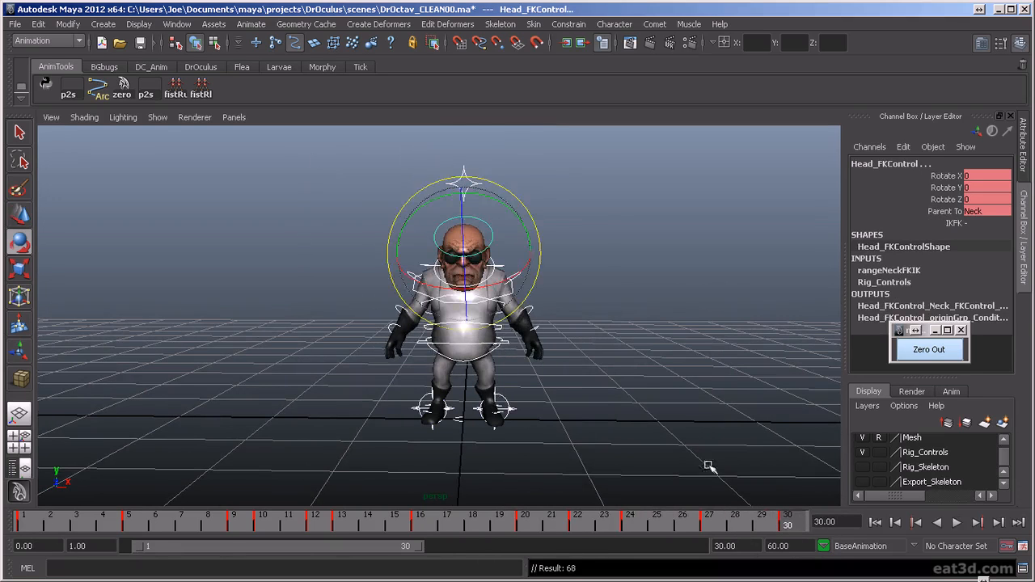
- Clear the selection and play the whole animation from the front to review the motion
alt+drag(709, 466, 706, 457)
click(640, 450)
alt+drag(629, 449, 639, 442)
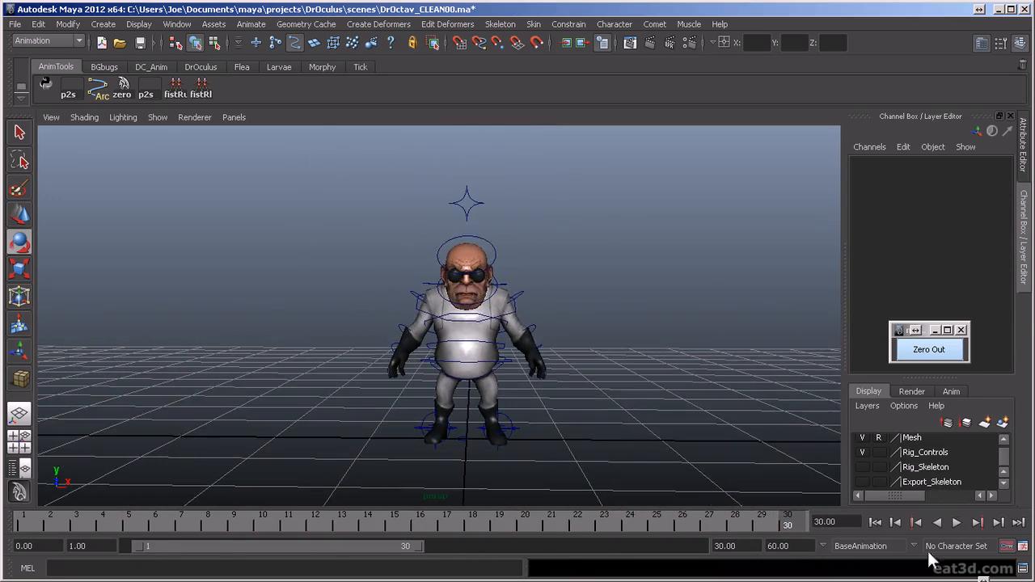
click(956, 524)
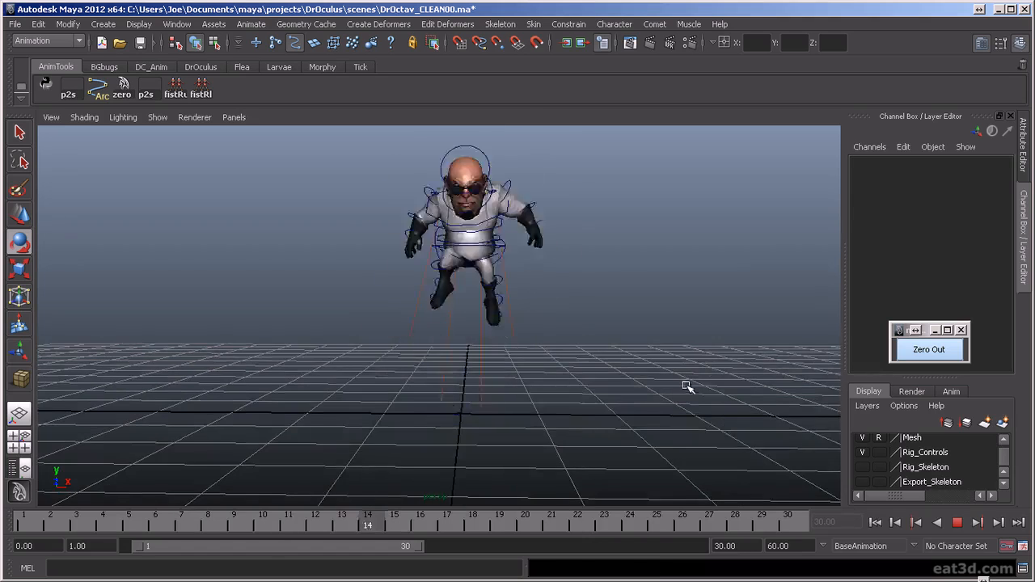
key(alt+v)
- Extend the playback range to frame 40 and play the animation to review the hold at the end
drag(420, 547, 518, 561)
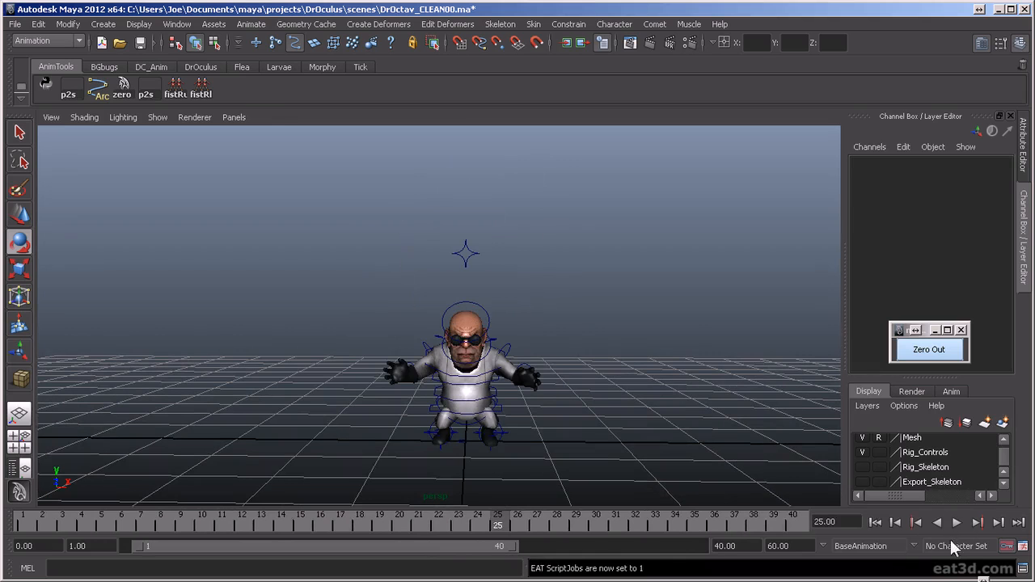
click(957, 523)
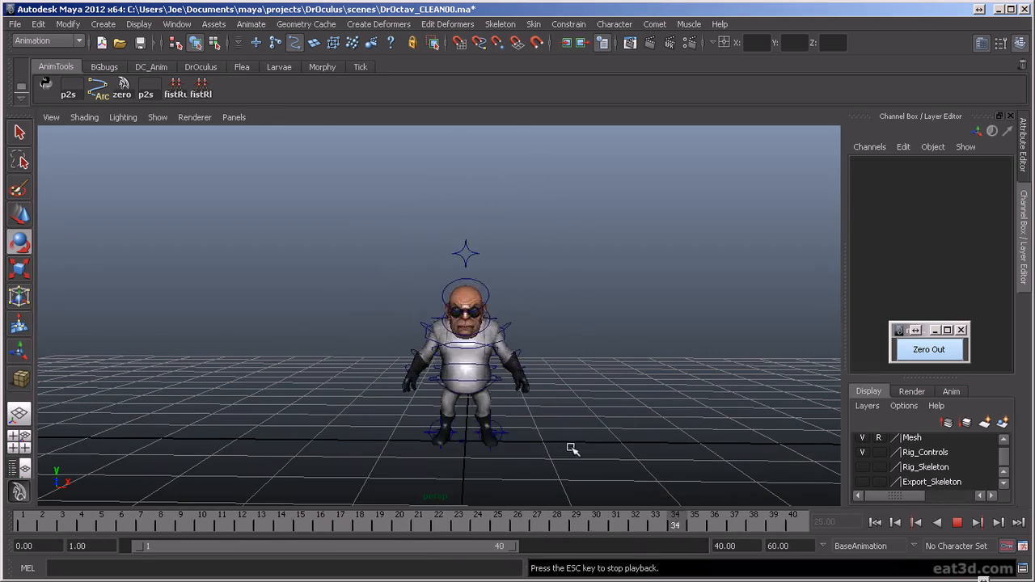
alt+drag(716, 403, 636, 429)
click(958, 523)
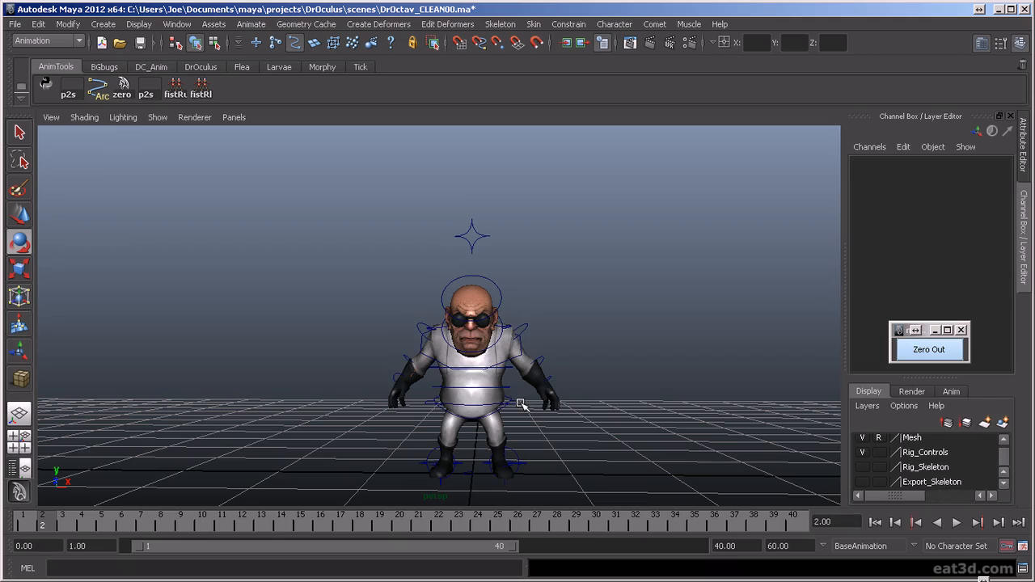
- Create a motion trail for the torso control and play the animation from behind to examine its arc
click(513, 403)
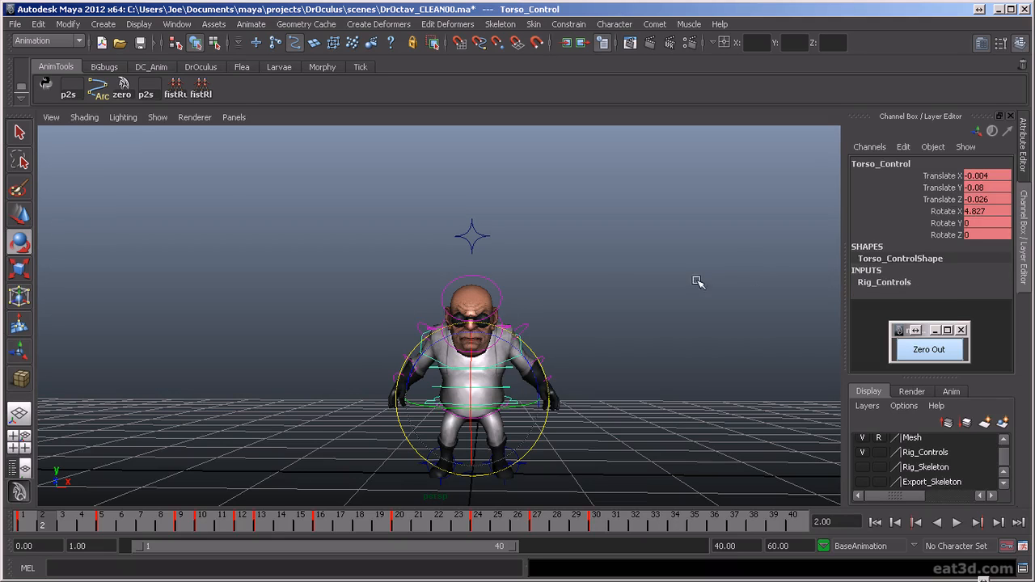
click(252, 24)
click(287, 139)
alt+drag(518, 336, 322, 379)
alt+right_drag(435, 279, 407, 461)
key(alt+v)
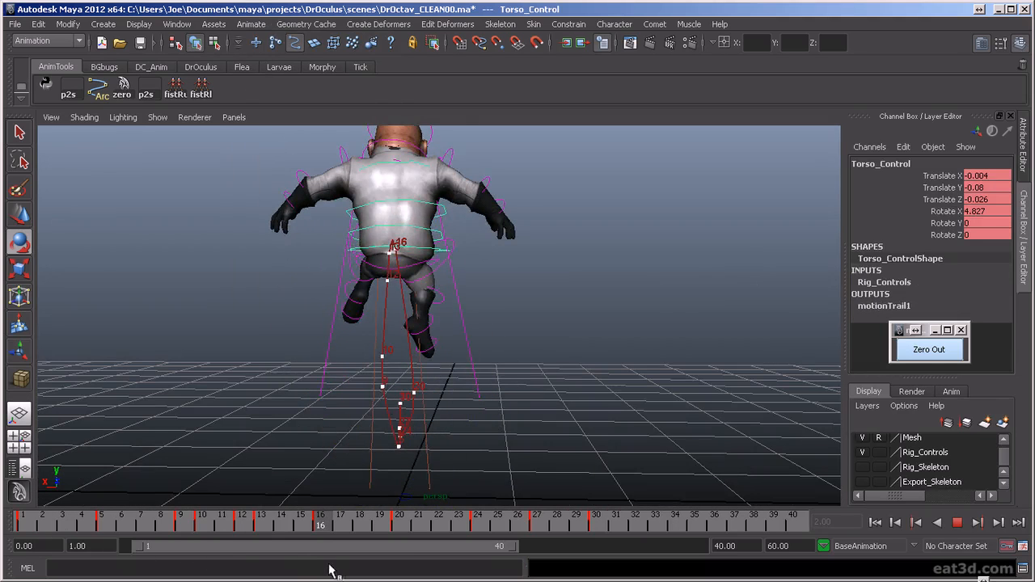
key(alt+v)
- Move the torso control sideways at frame 16 to Translate X -0.001 to widen the arc at the jump's peak
alt+drag(367, 365, 376, 370)
alt+right_drag(463, 311, 579, 287)
click(433, 235)
click(432, 235)
key(w)
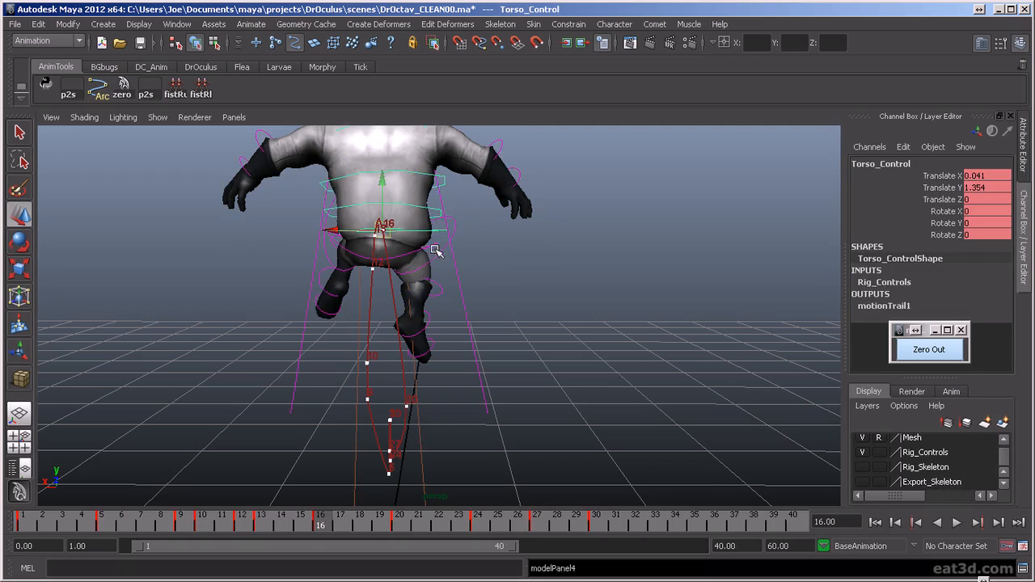
key(comma)
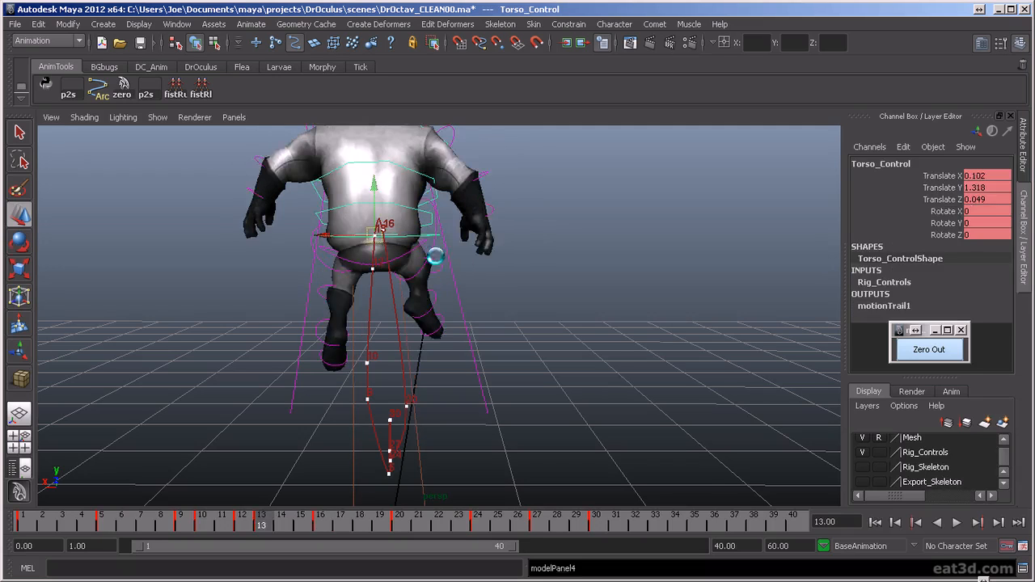
key(period)
drag(335, 230, 340, 229)
key(comma)
key(period)
key(period)
key(comma)
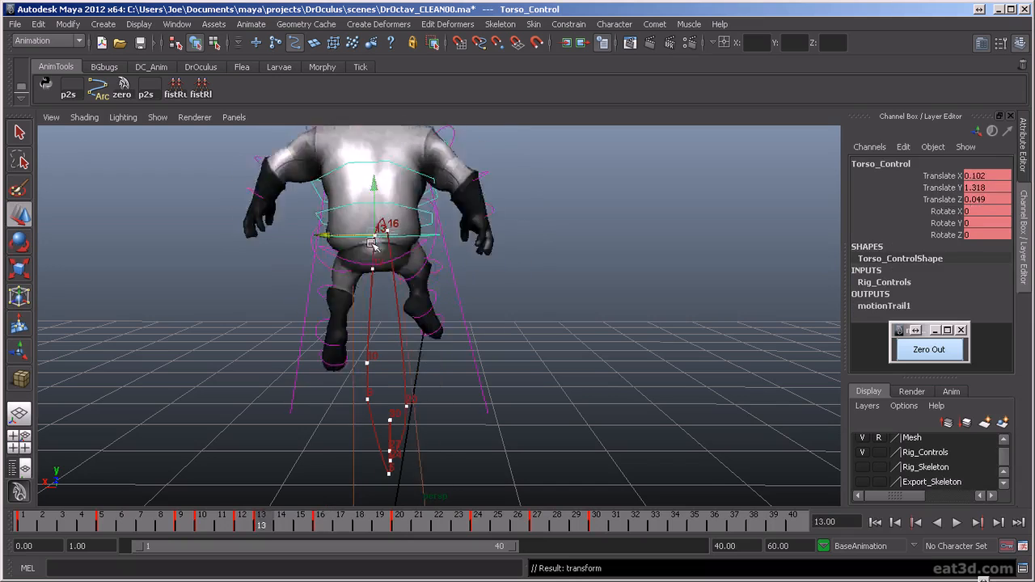
drag(343, 229, 343, 230)
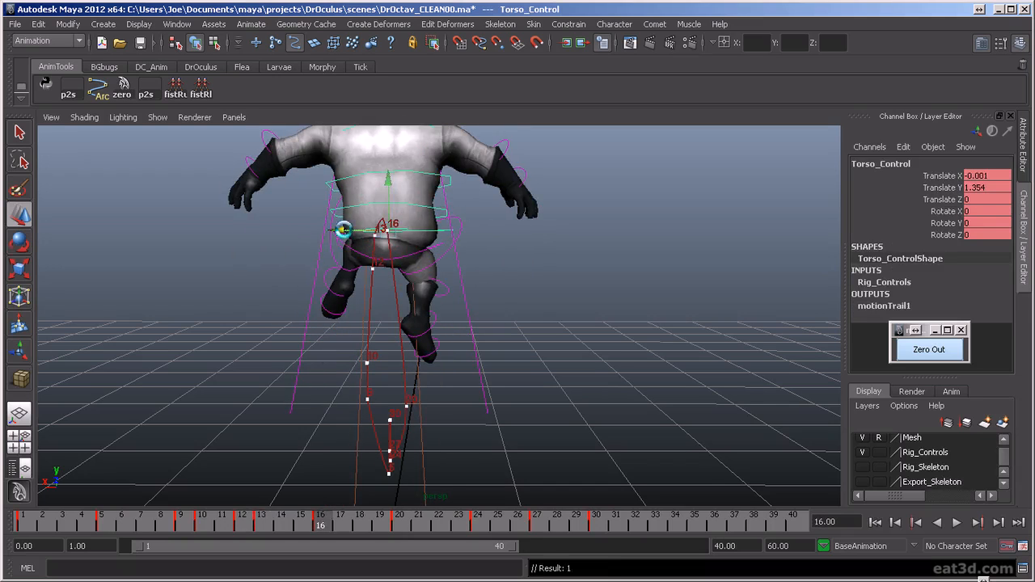
- Nudge the torso control further toward negative X at frame 16 to smooth the arc into frame 20, and play it back
key(comma)
key(period)
key(period)
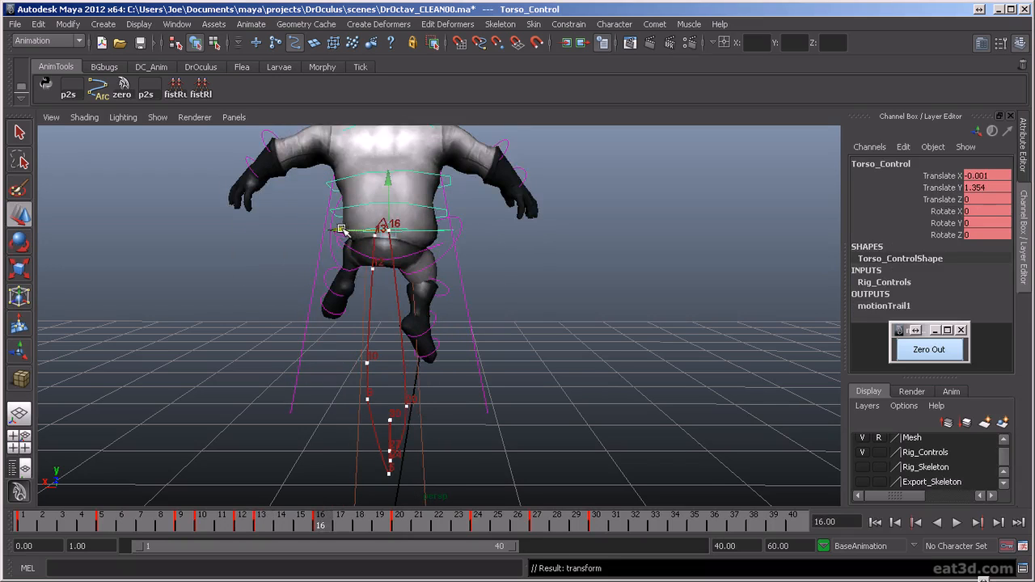
key(period)
key(comma)
key(period)
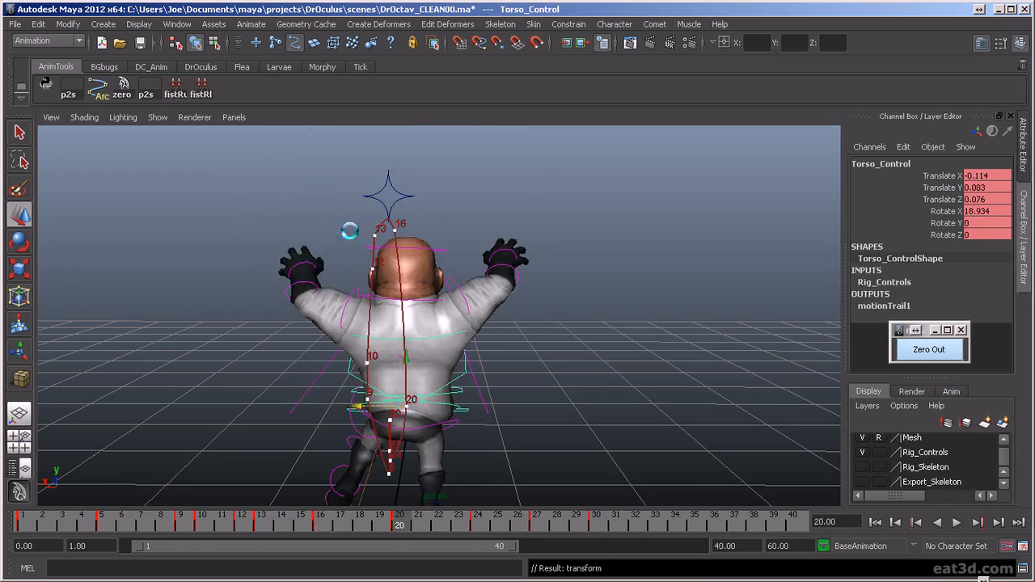
key(alt+v)
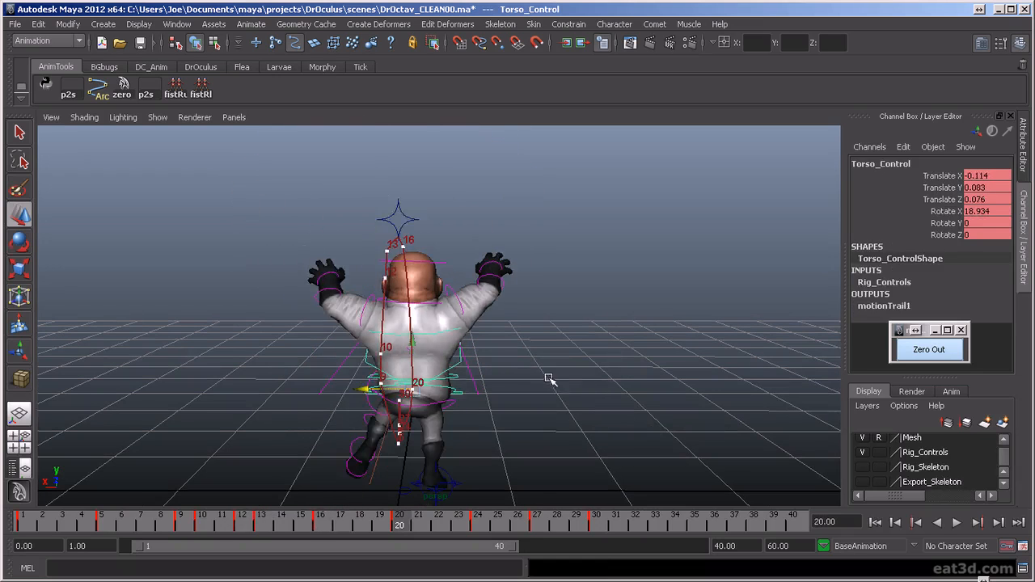
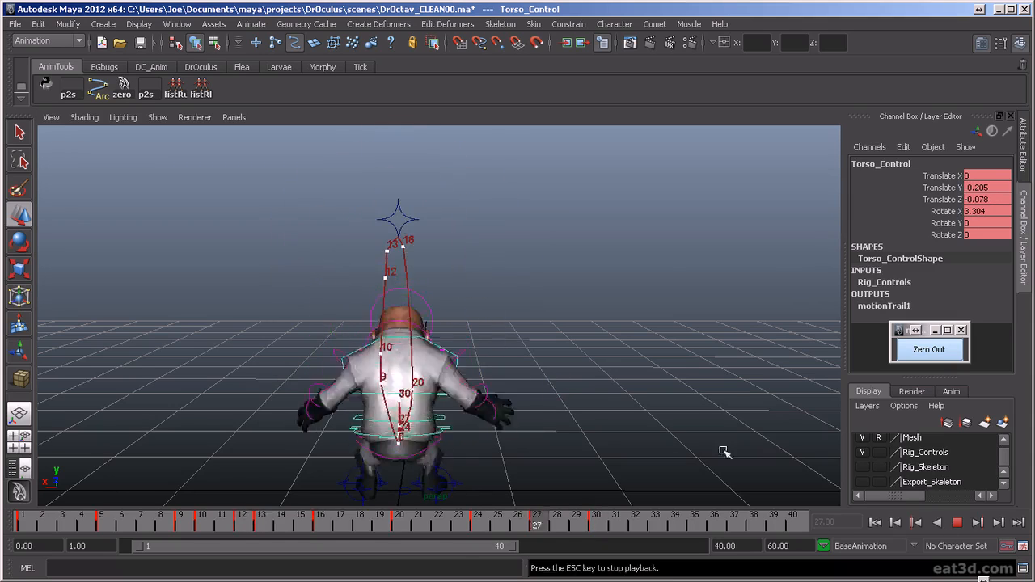
- Review the jump playback from the front and side, stop it, and go to the torso control's standing pose at frame 30
alt+drag(507, 368, 711, 404)
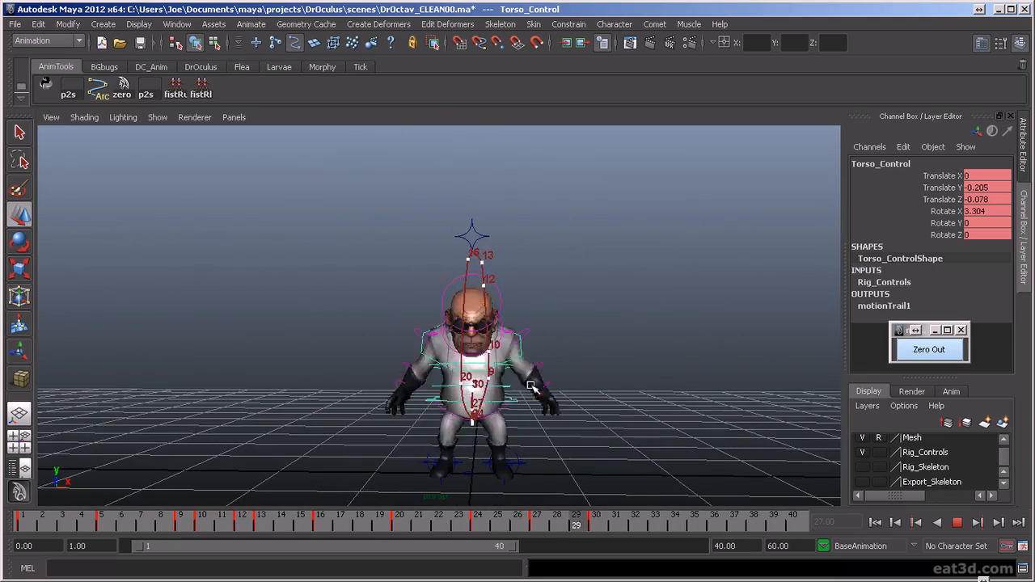
alt+drag(804, 443, 529, 403)
click(602, 526)
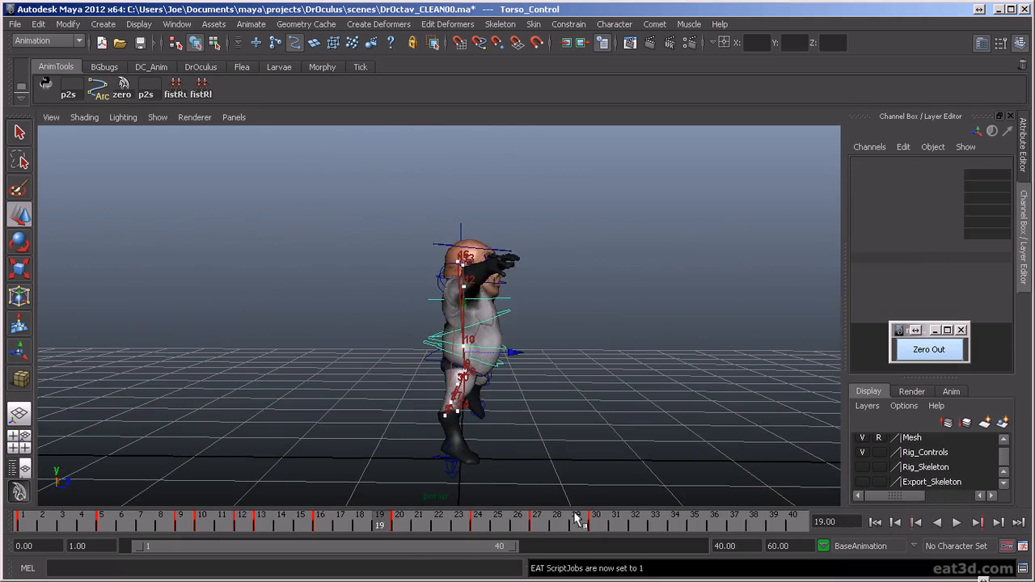
mouse_move(608, 527)
mouse_down()
mouse_move(500, 527)
mouse_move(594, 540)
mouse_up()
alt+drag(614, 418, 491, 391)
alt+right_drag(492, 391, 550, 453)
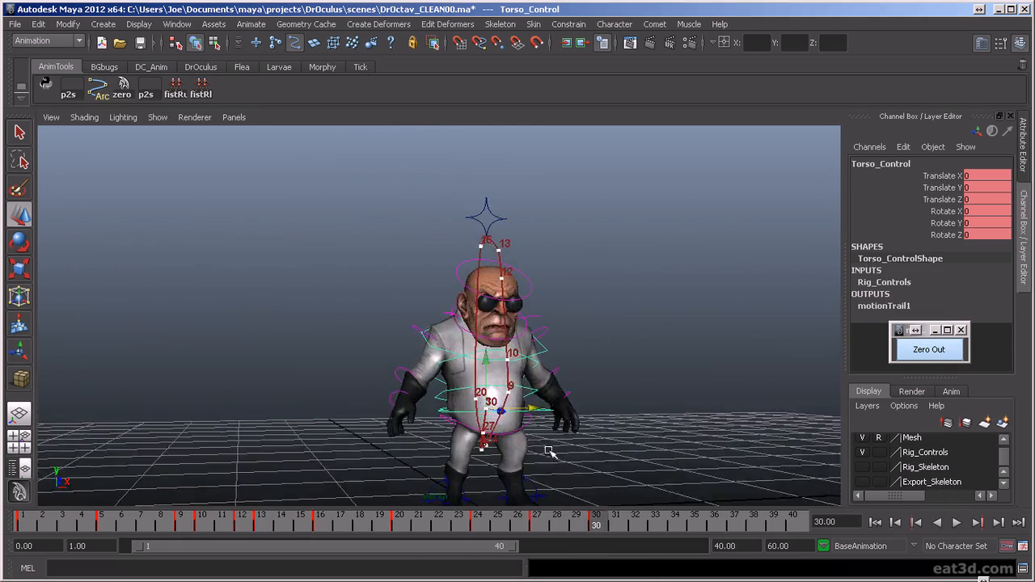
alt+middle_drag(549, 453, 522, 446)
alt+drag(522, 447, 606, 440)
- Key all rig controls at frame 33 and raise the torso control there to Translate Y 0.037
right_drag(620, 417, 688, 490)
drag(614, 524, 661, 526)
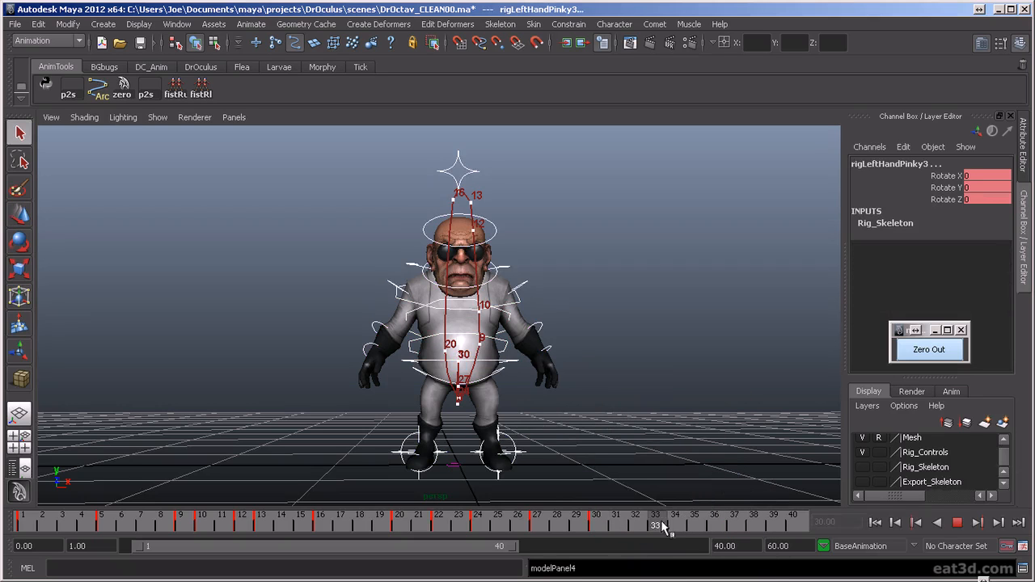
click(594, 391)
click(507, 359)
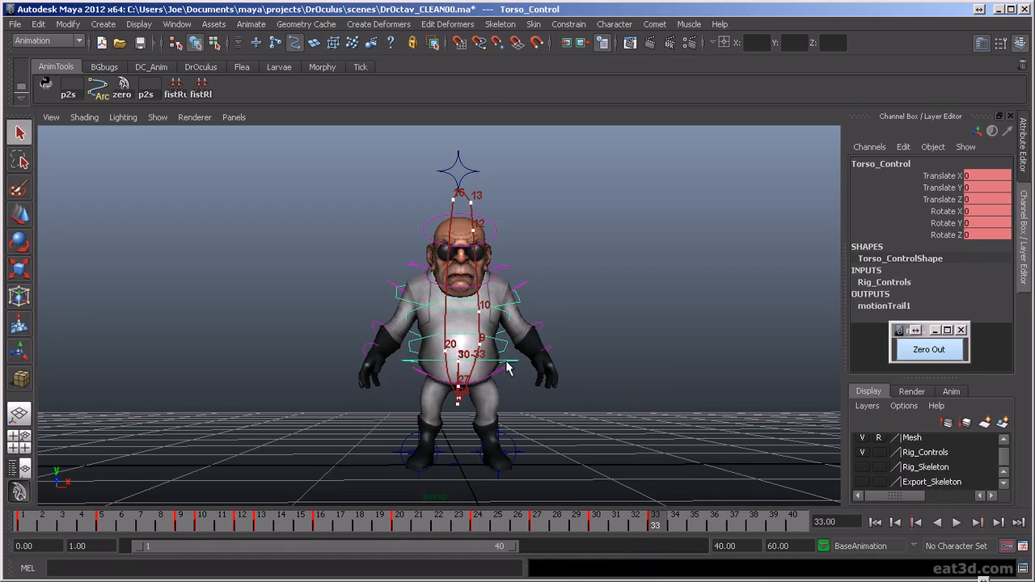
key(w)
alt+drag(444, 388, 543, 418)
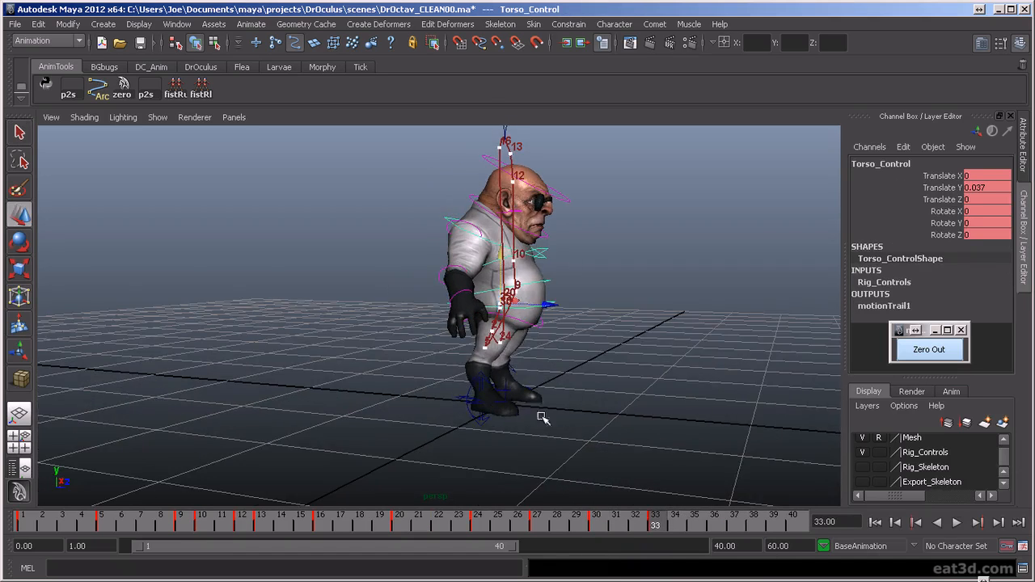
- Adjust the Heel Roll of both leg IK controls at frame 33, then reselect the torso control and play back the landing
click(478, 419)
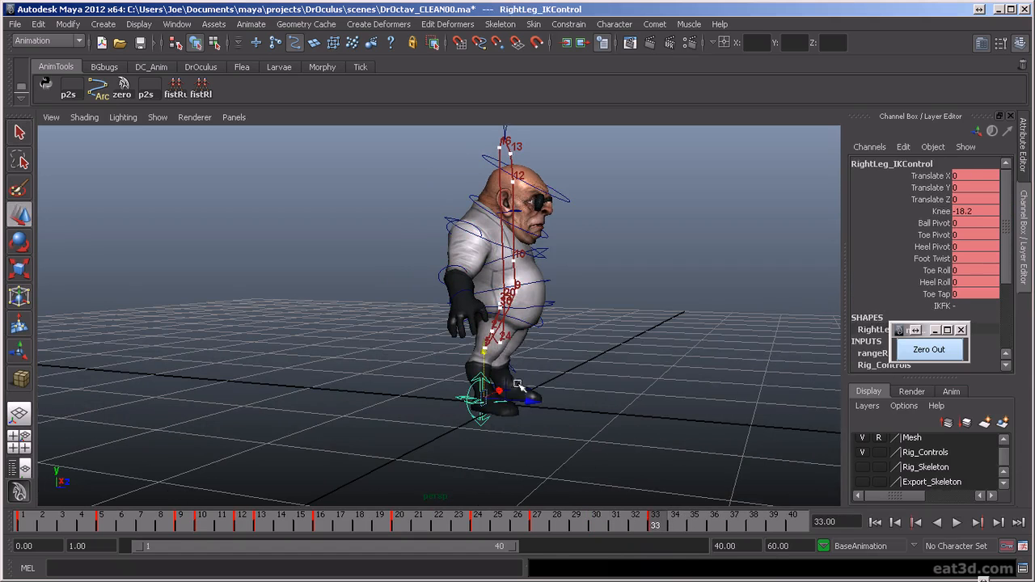
click(935, 282)
middle_drag(753, 307, 750, 309)
alt+drag(749, 310, 356, 344)
click(329, 308)
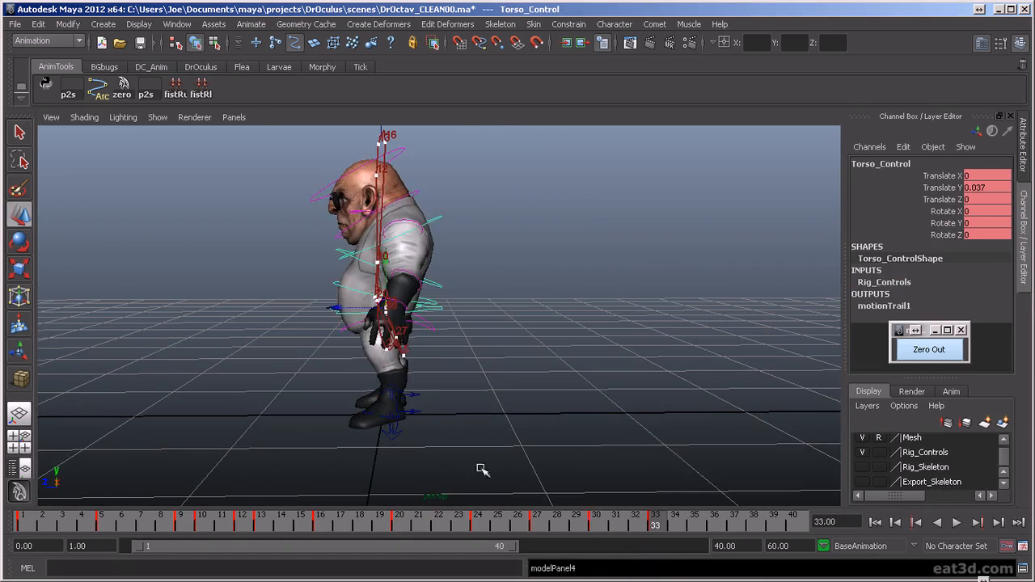
key(alt+v)
mouse_move(645, 523)
mouse_down()
mouse_move(690, 530)
mouse_move(646, 530)
mouse_move(659, 524)
mouse_up()
alt+drag(425, 351, 633, 372)
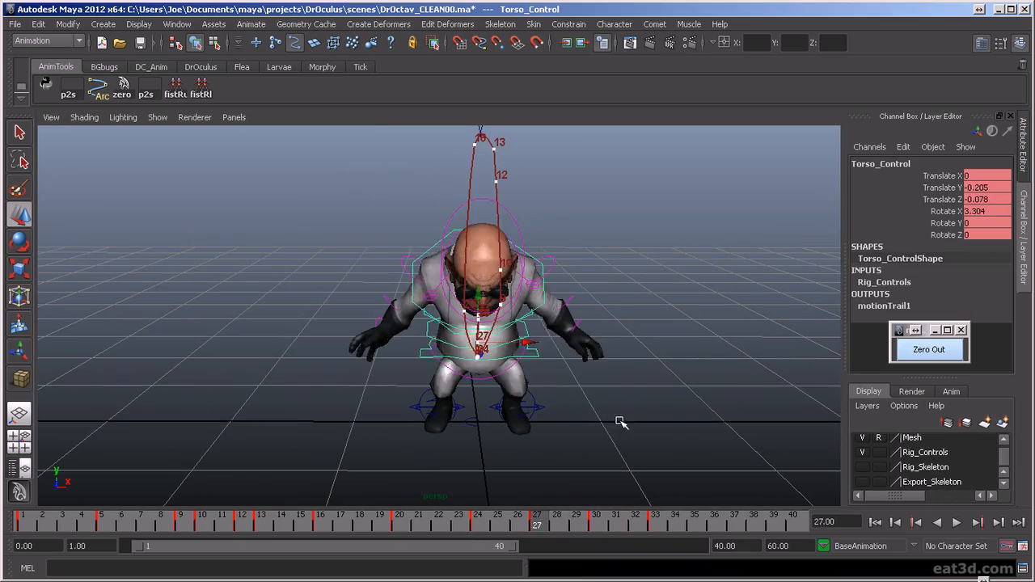
- Rotate the right shoulder control at frame 30 to bring the arm slightly inward, key it, and compare the neighbouring keyframes
click(408, 236)
key(e)
drag(464, 179, 457, 178)
key(s)
key(period)
key(comma)
key(comma)
key(period)
key(period)
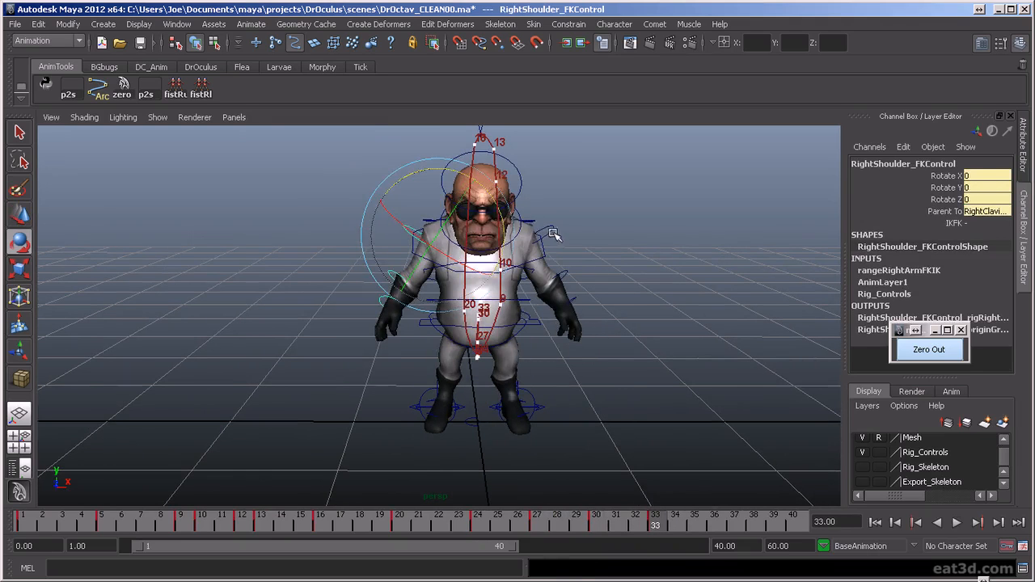
- Rotate the left shoulder control at frame 30 to match the right arm, key it, and check the neighbouring keyframes
click(553, 231)
key(comma)
drag(537, 175, 544, 177)
key(s)
key(comma)
key(period)
key(period)
key(comma)
- Rotate the left clavicle control at frame 30 to 1.327, -0.517, -1.804, key it, and step through the surrounding keyframes
click(607, 173)
click(495, 194)
drag(517, 191, 553, 193)
key(s)
click(536, 223)
click(528, 227)
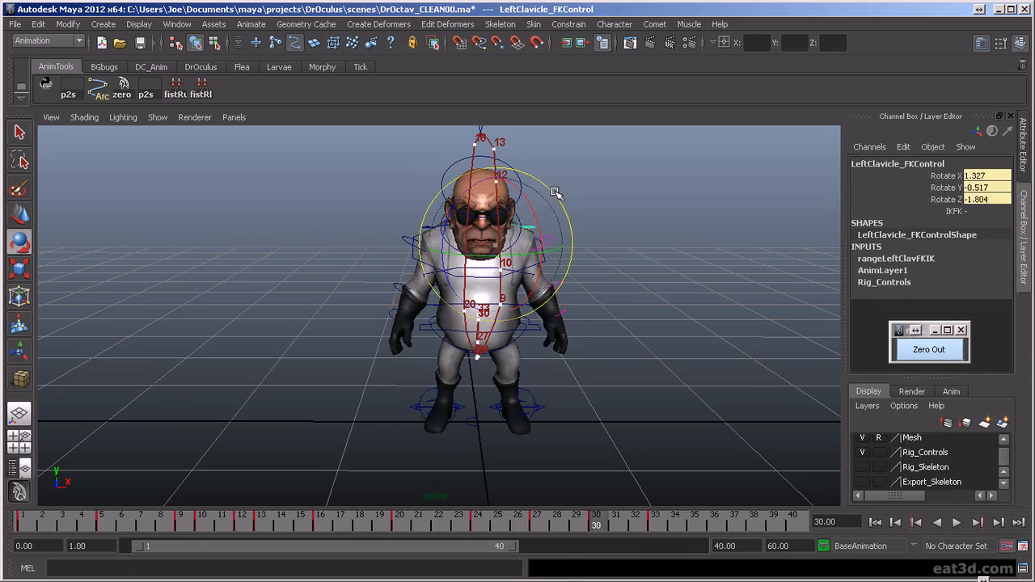
key(s)
key(period)
key(comma)
key(comma)
key(period)
key(period)
key(period)
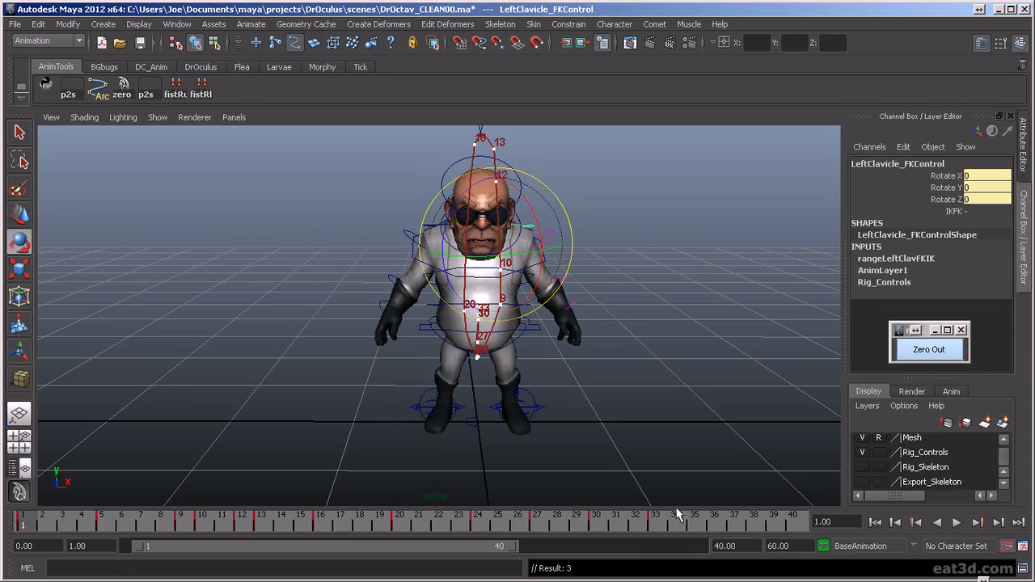
- Copy the standing pose of all rig controls from frame 1 to a key at frame 36 and play the animation
scroll(346, 295, down, 3)
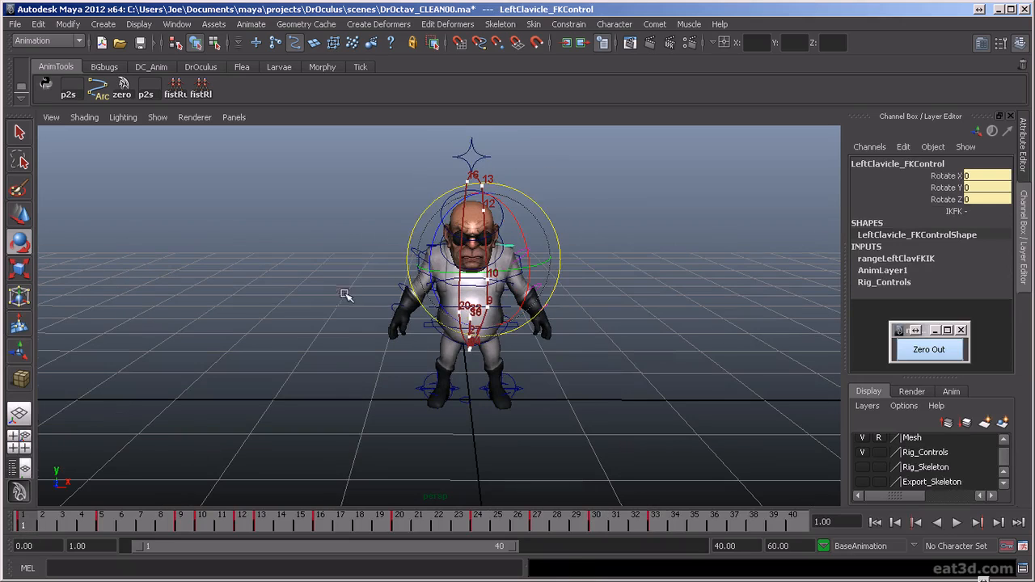
drag(626, 430, 626, 430)
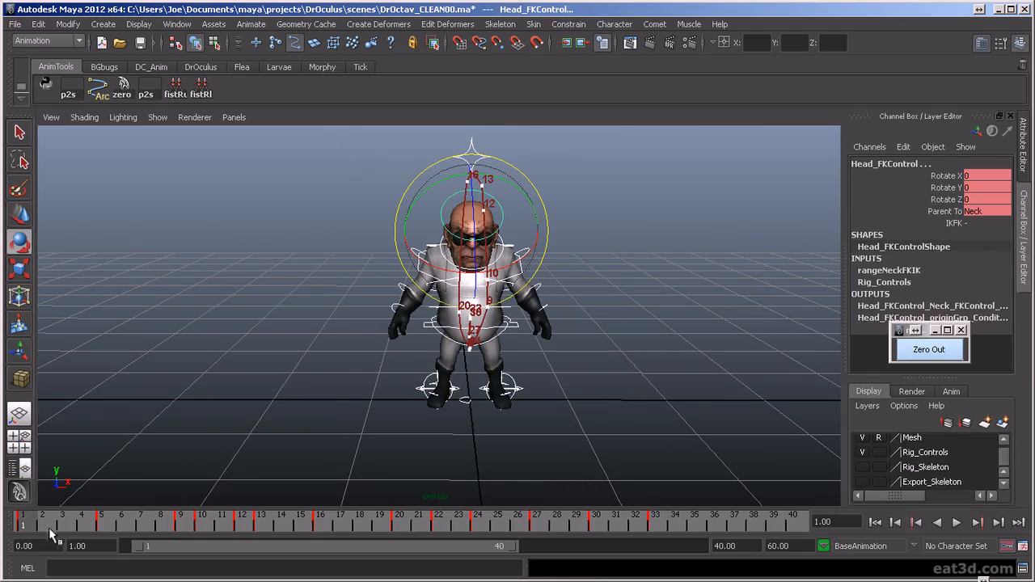
key(alt+v)
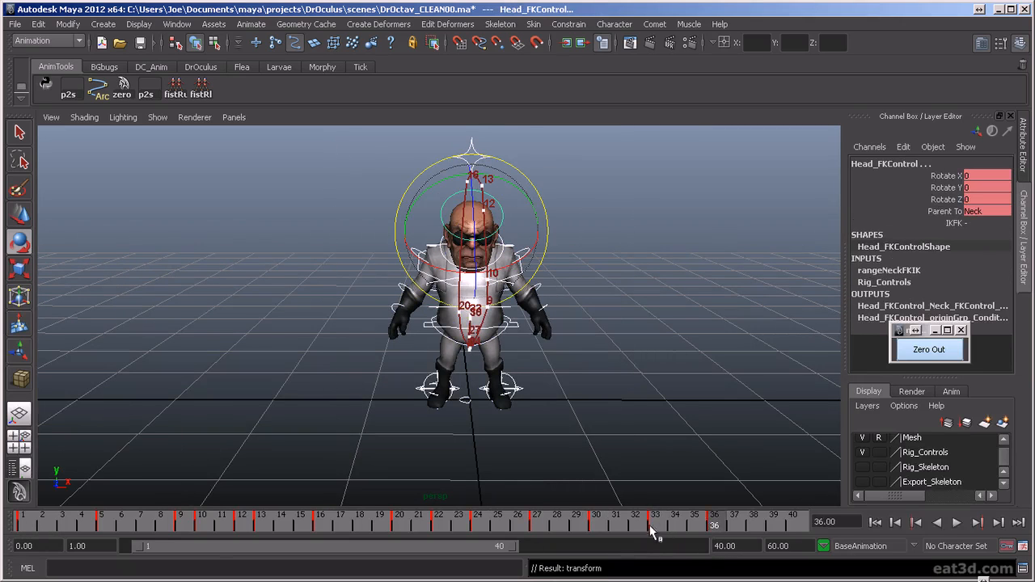
key(alt+v)
key(alt+v)
mouse_move(612, 448)
alt+mouse_down()
mouse_move(593, 427)
mouse_move(598, 436)
alt+mouse_up()
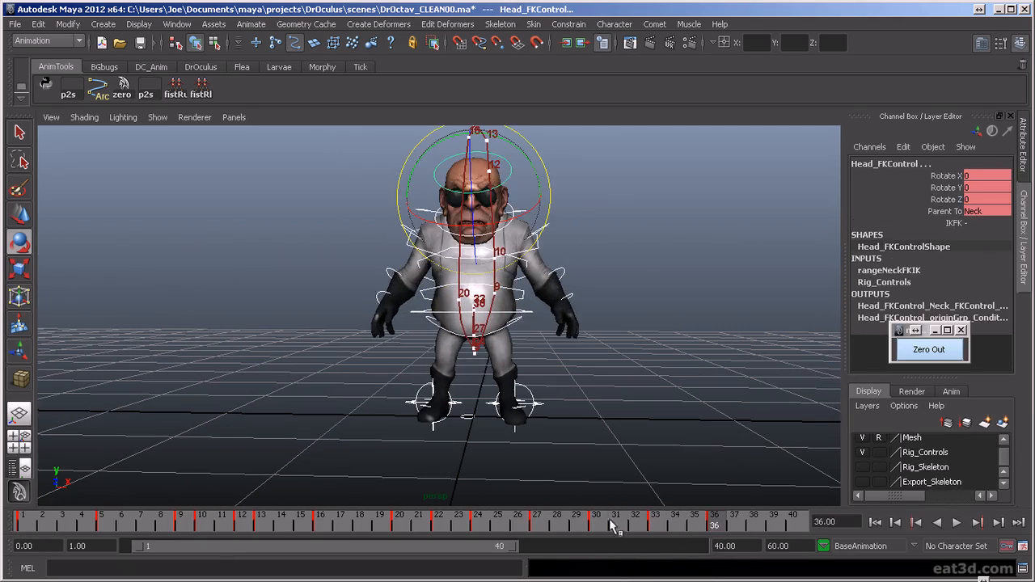
key(alt+v)
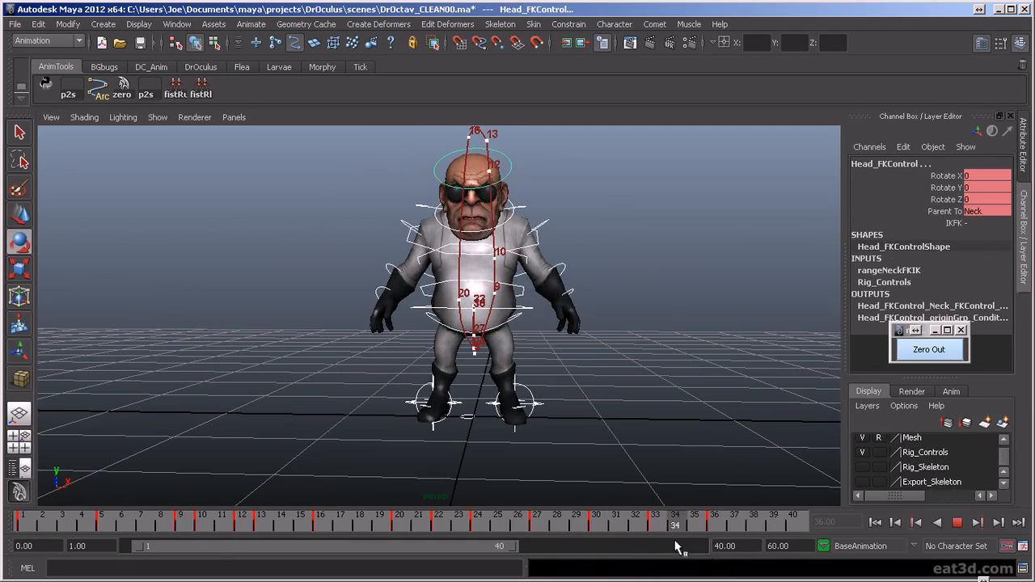
key(alt+v)
- At frame 33, rotate the left shoulder control to Rotate Z 3.293 and the right one to -5.768, and compare with frame 36
click(557, 232)
click(548, 223)
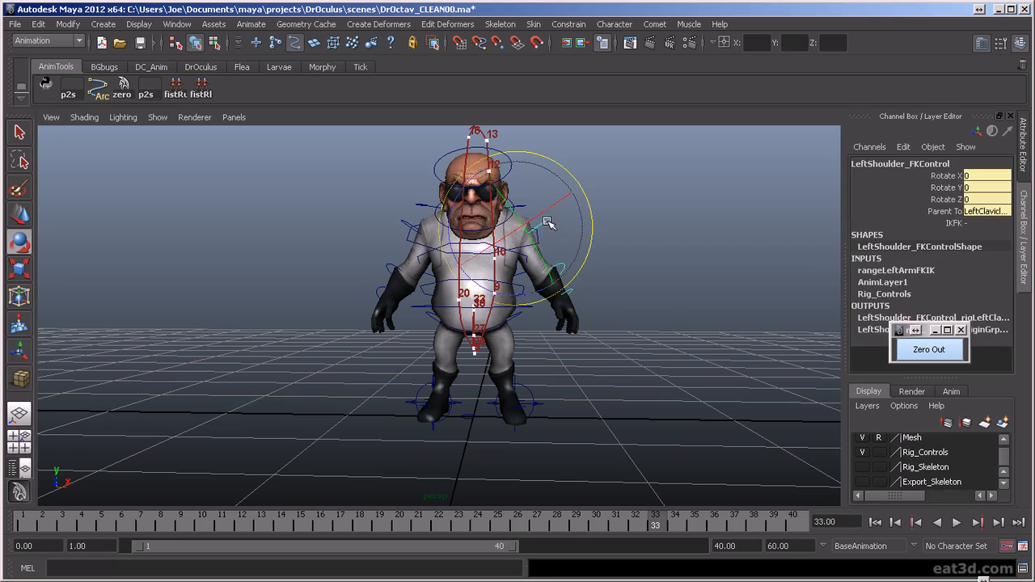
drag(499, 292, 509, 298)
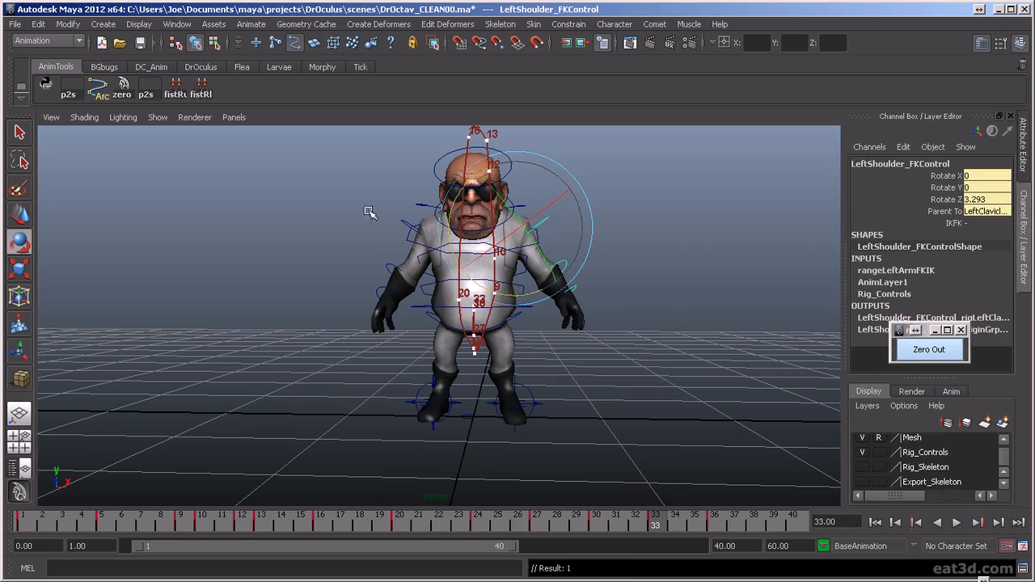
click(403, 219)
drag(427, 291, 421, 289)
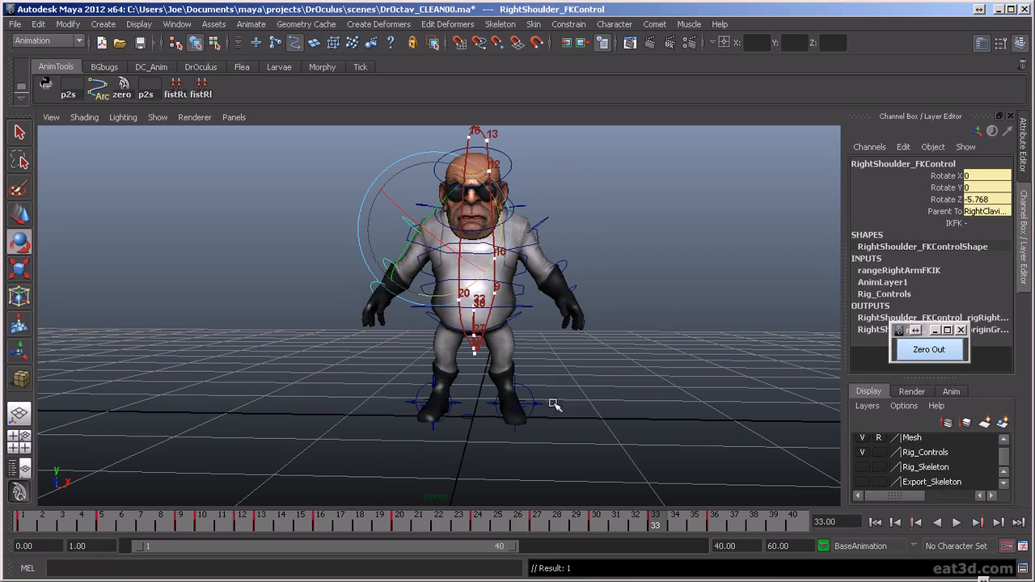
click(711, 522)
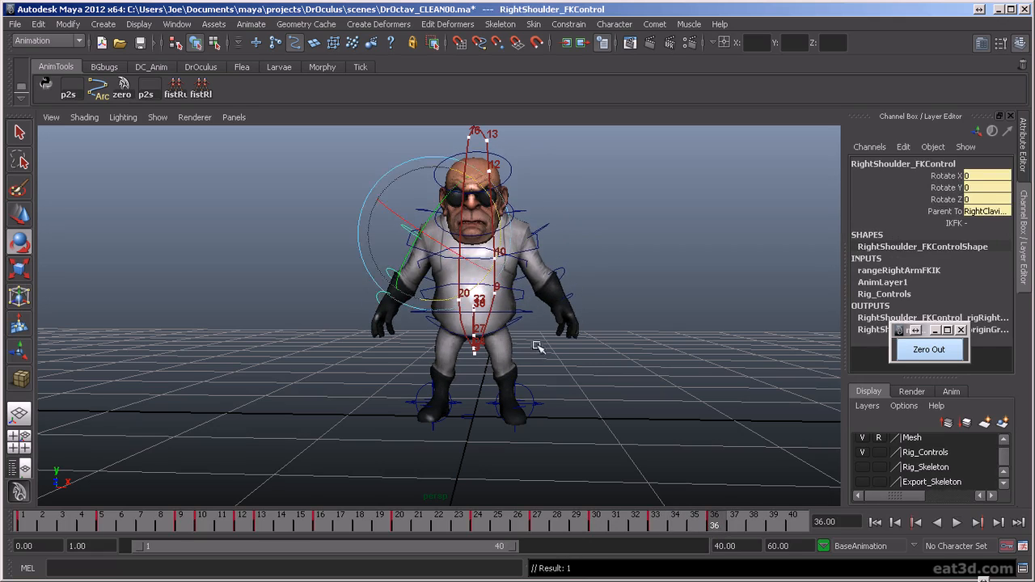
- Flatten the tangent of the torso control's Translate Y key at frame 36 in the Graph Editor
click(532, 315)
key(space)
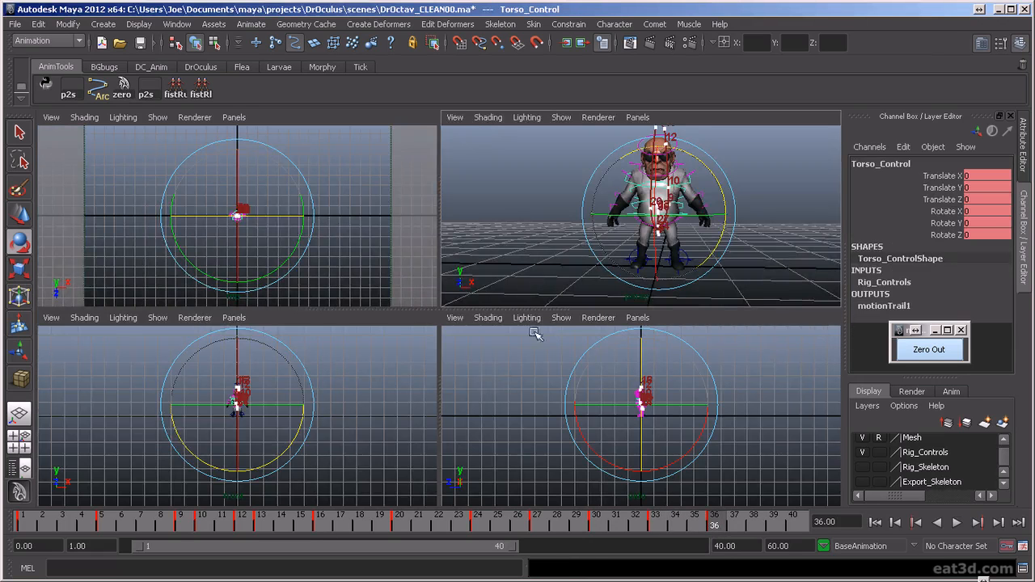
key(space)
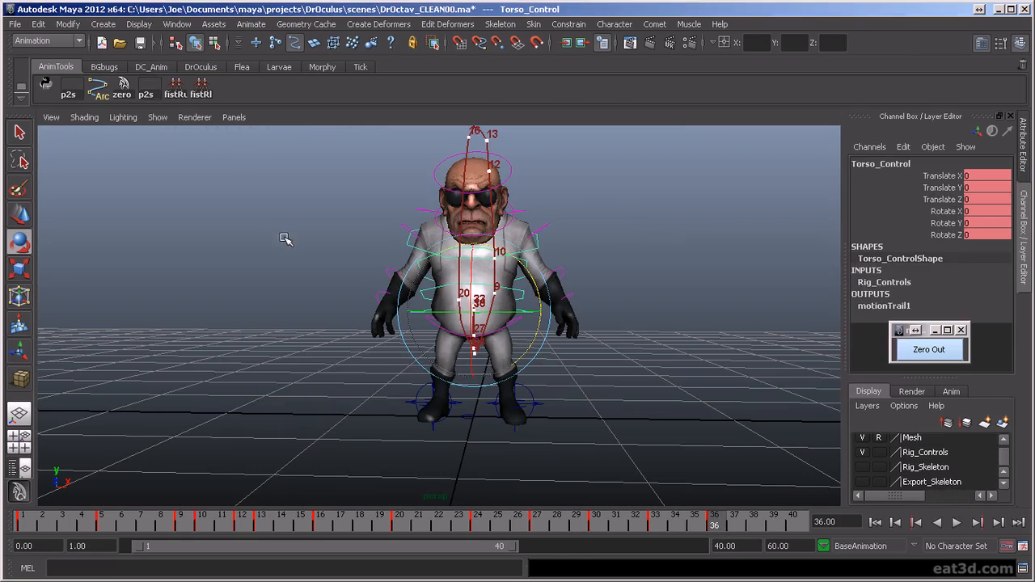
key(ctrl+g)
key(a)
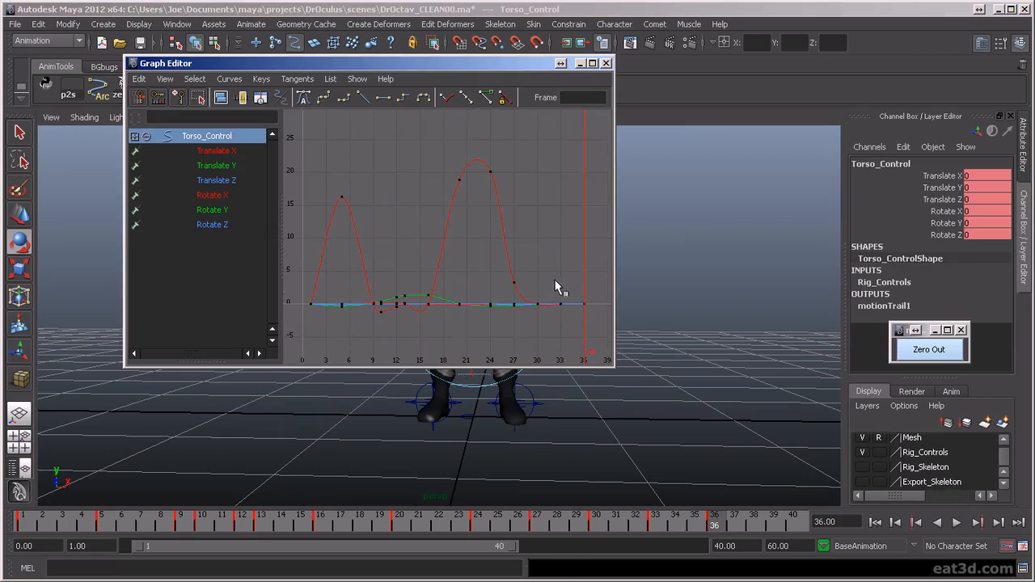
drag(616, 324, 614, 325)
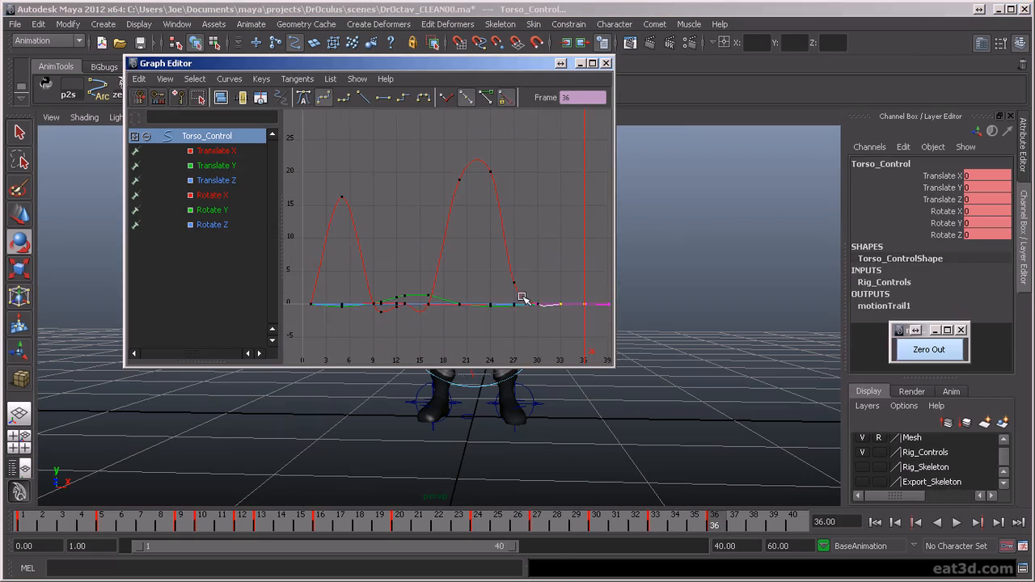
click(216, 165)
key(f)
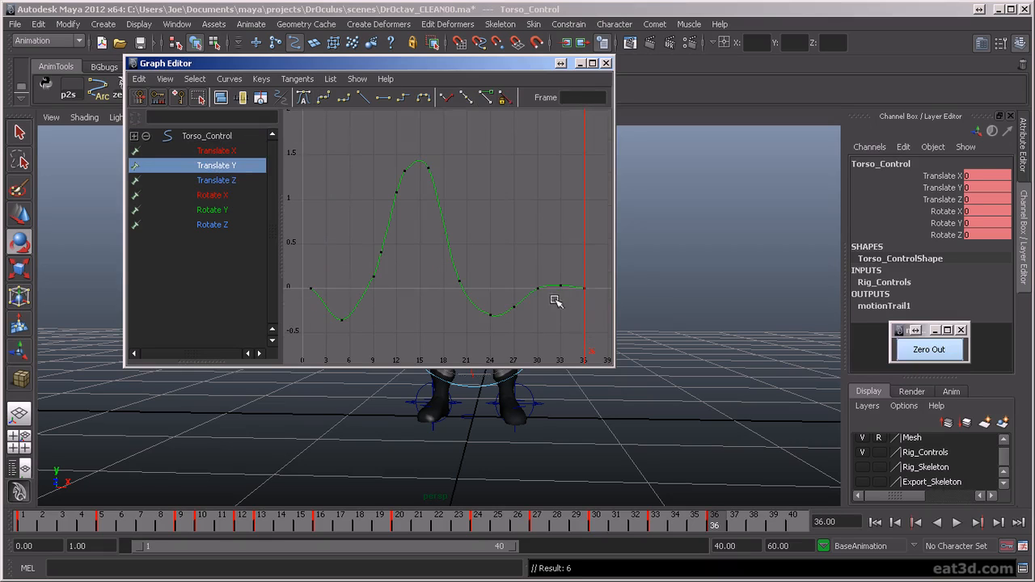
drag(567, 280, 621, 315)
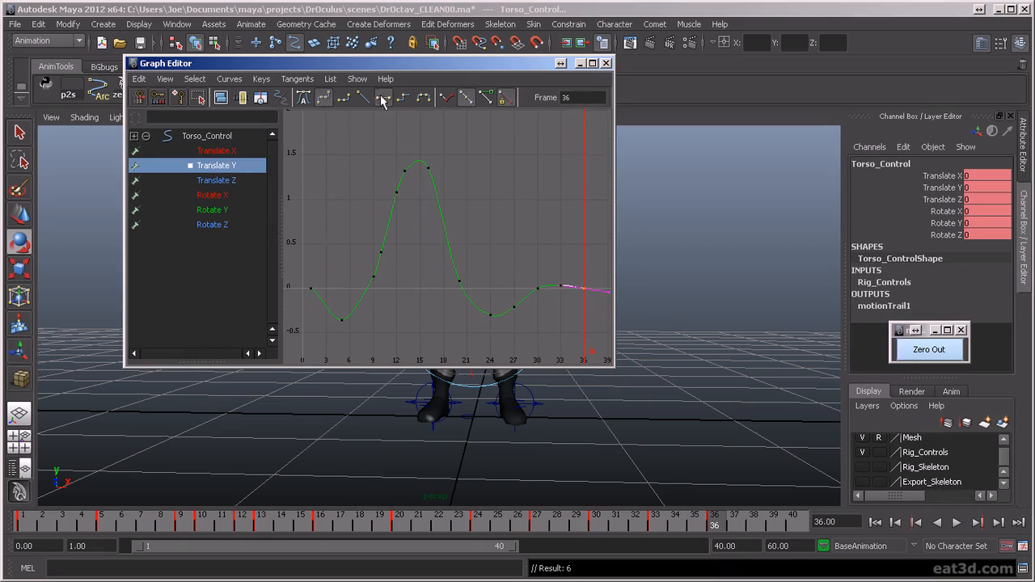
click(606, 63)
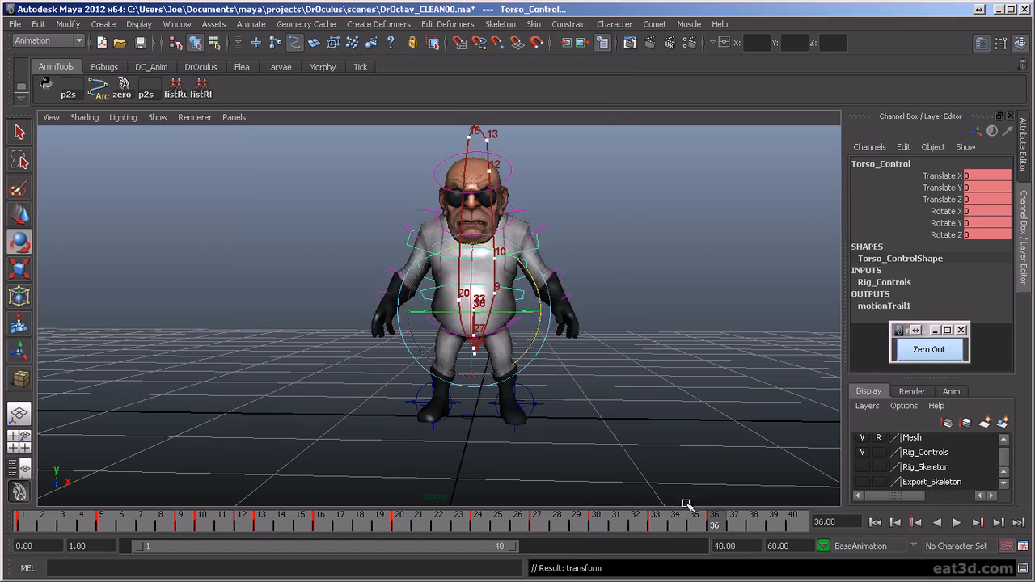
- Scrub from frame 30 to 40 and play the whole jump from the front and side to review the settle
drag(587, 528, 791, 528)
alt+right_drag(621, 352, 585, 365)
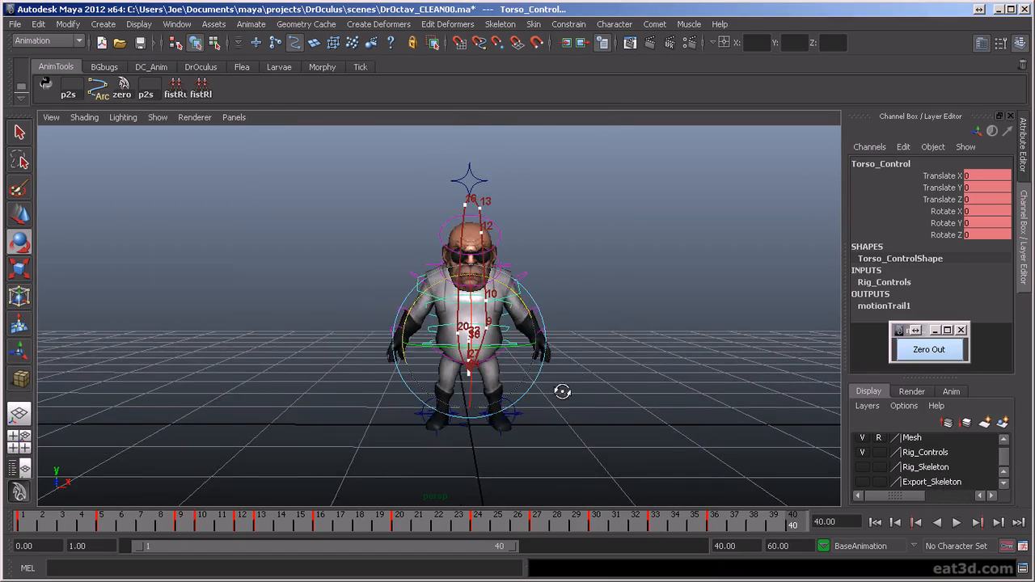
alt+drag(562, 391, 556, 392)
click(954, 523)
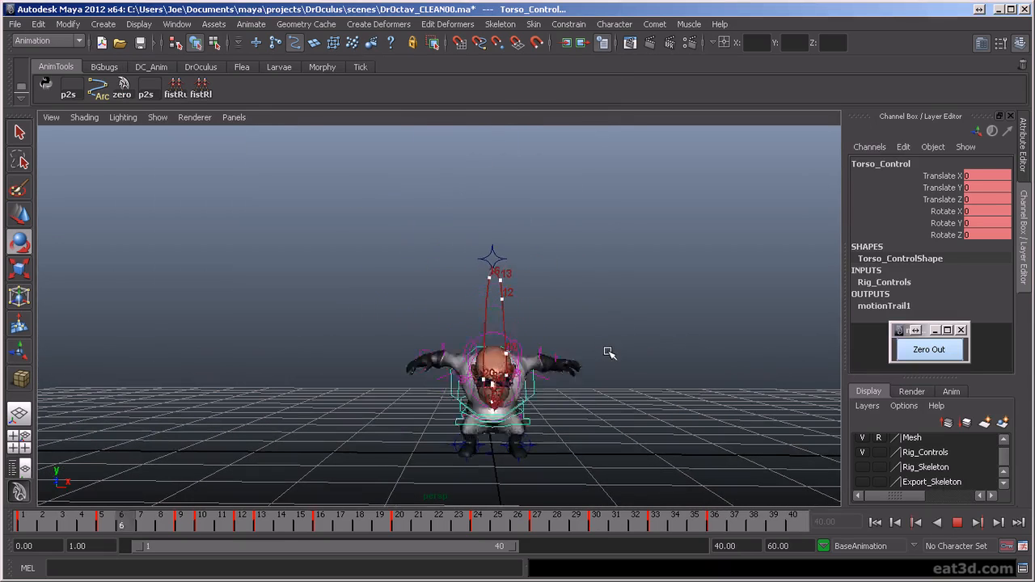
alt+drag(607, 351, 701, 379)
alt+drag(628, 421, 502, 433)
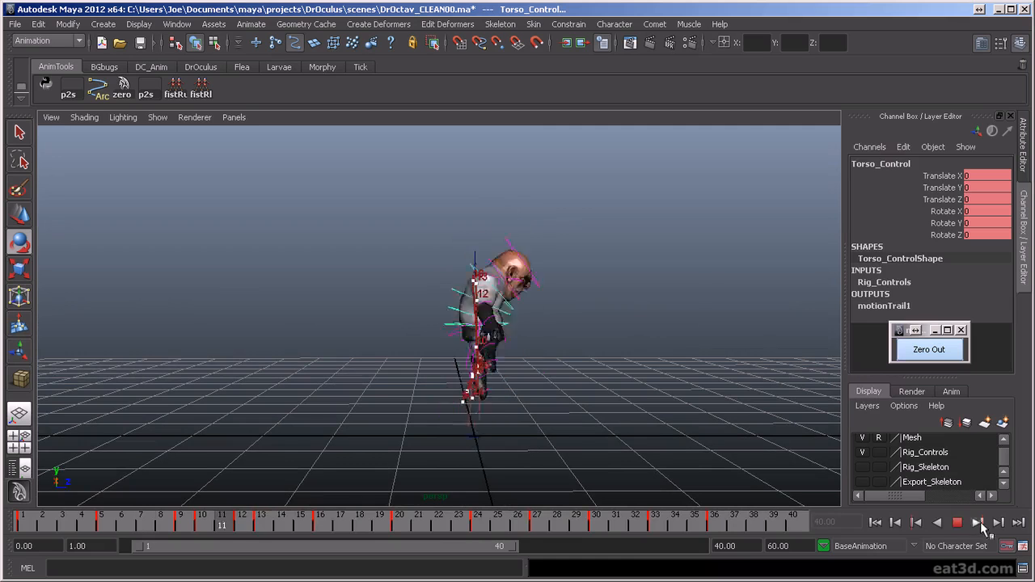
click(939, 523)
click(938, 522)
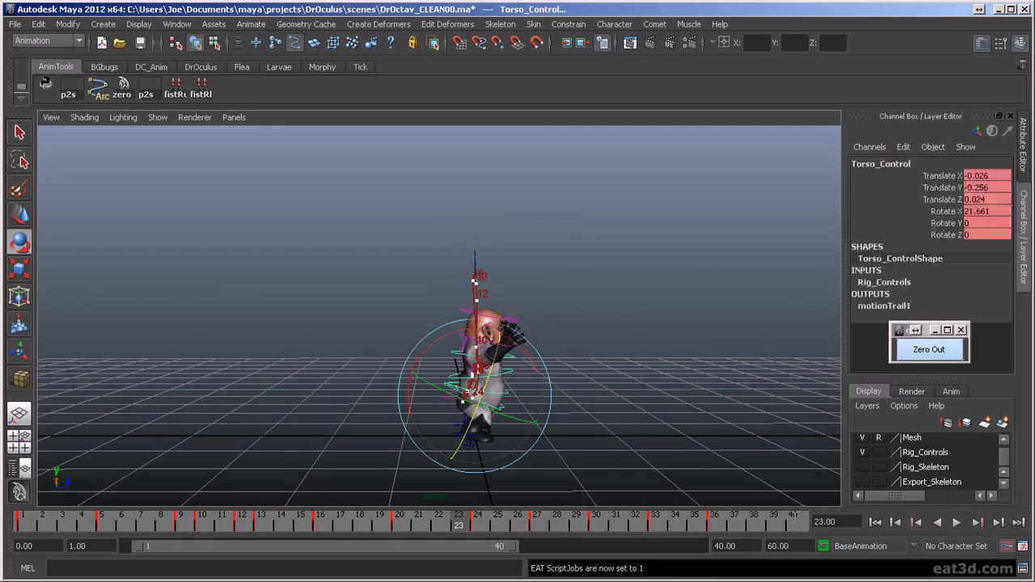
key(alt+v)
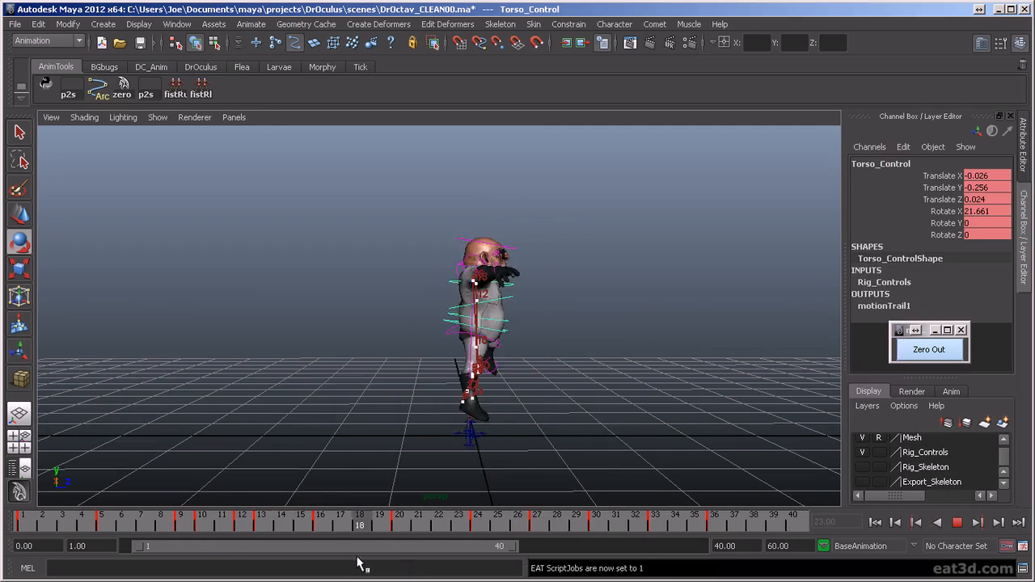
- From the side view, step to the key at frame 16 and try leaning the torso control back to Rotate X -11.333
key(alt+v)
alt+right_drag(452, 425, 629, 378)
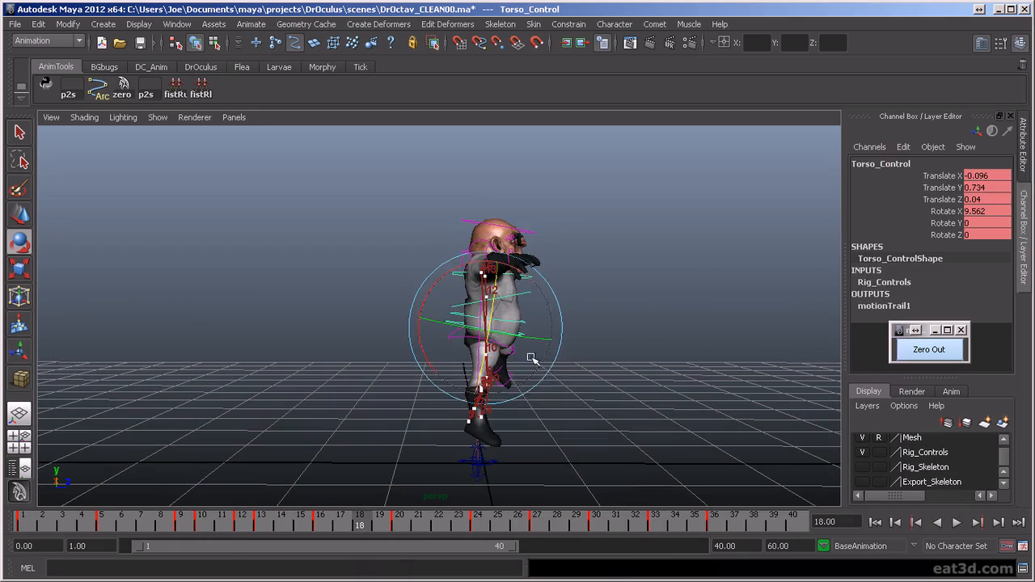
click(572, 343)
click(517, 340)
key(period)
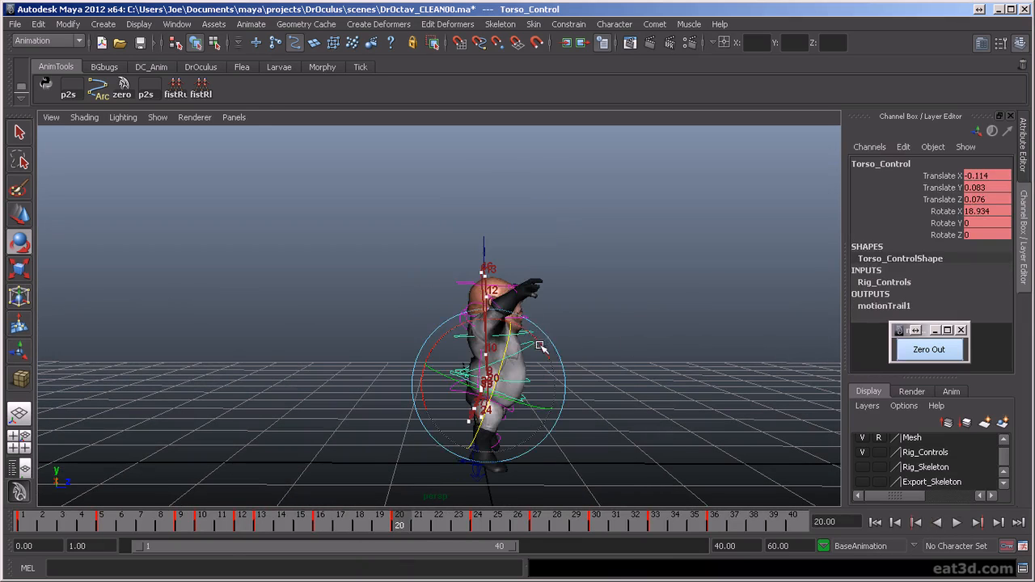
key(comma)
key(comma)
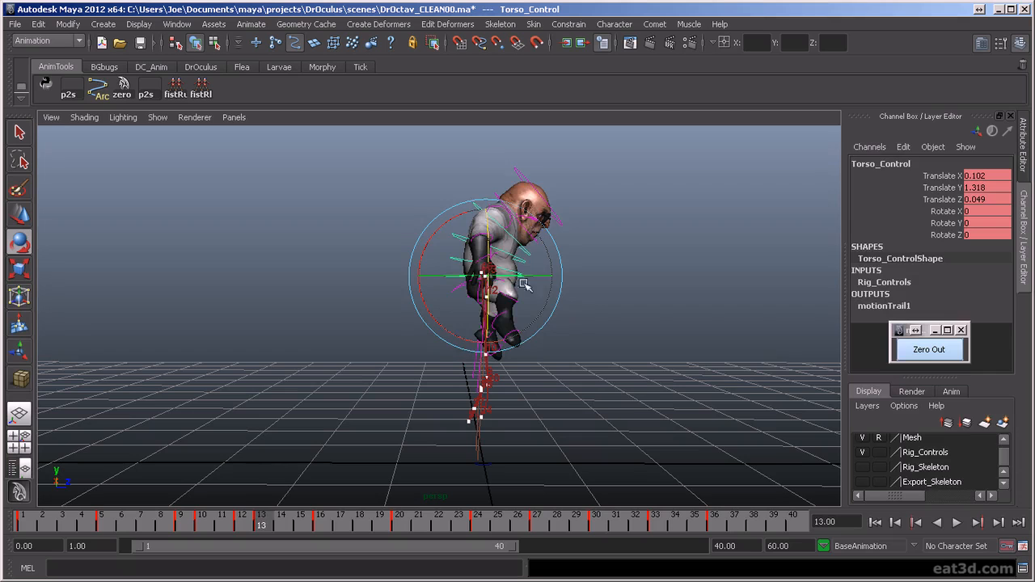
key(period)
drag(433, 228, 423, 239)
alt+right_drag(599, 343, 605, 346)
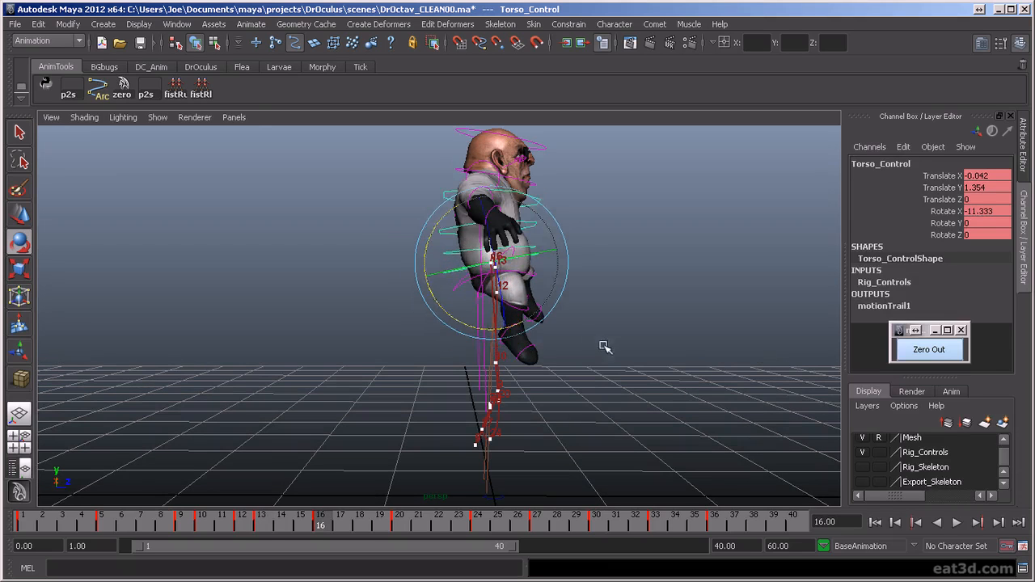
- Try counter-rotating the pelvis control to Rotate X 17.116 at frame 16, and select the second spine control
click(558, 314)
click(461, 282)
drag(548, 234, 550, 245)
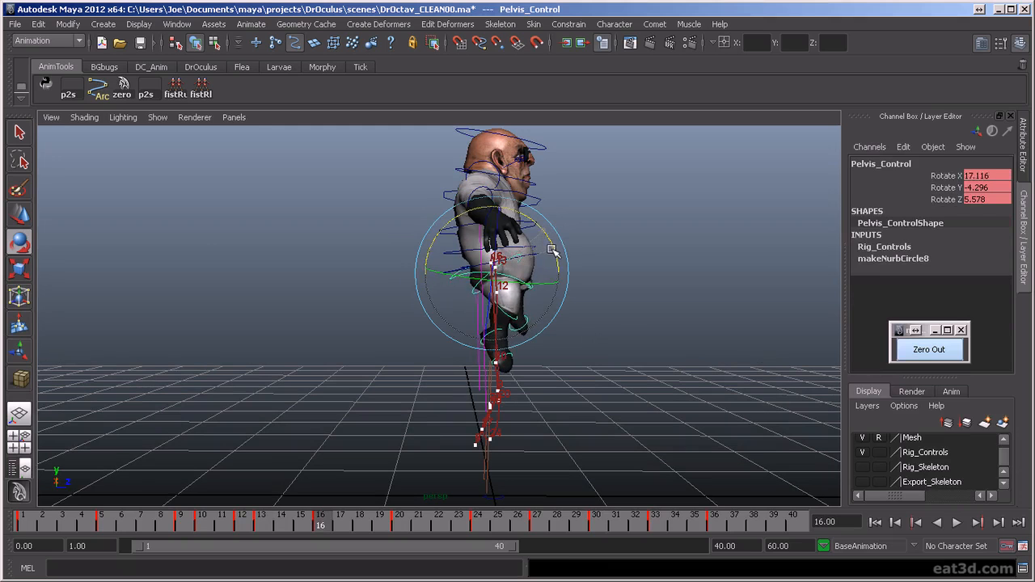
click(571, 236)
click(537, 225)
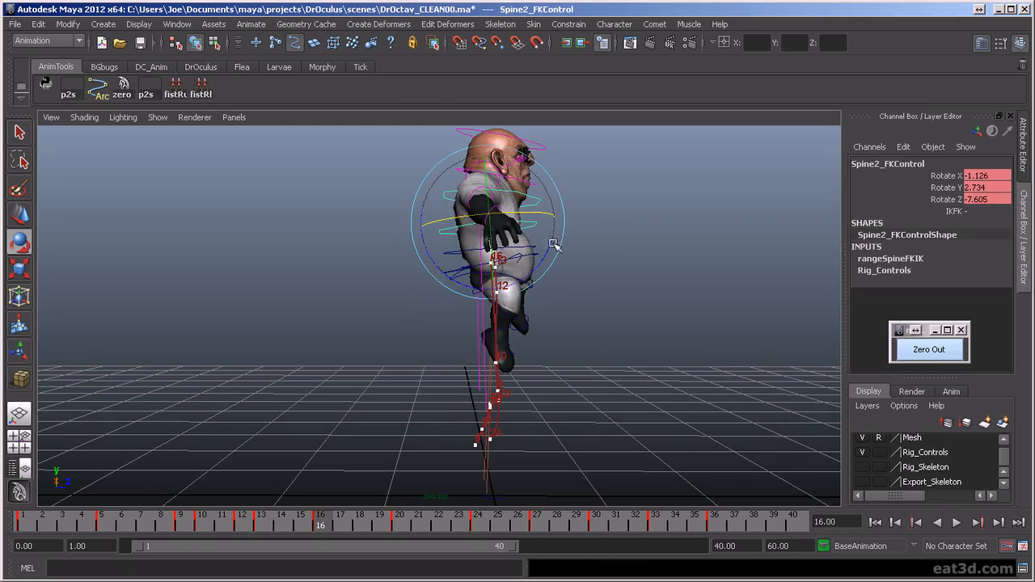
- Step back and forth between the keys around frame 16 to compare the mid-air pose with its neighbours
key(period)
key(comma)
key(comma)
key(period)
key(period)
key(comma)
key(comma)
key(period)
key(comma)
key(period)
- Undo the pelvis and torso rotations made at frame 16
key(ctrl+z)
key(ctrl+z)
key(ctrl+z)
key(ctrl+z)
key(ctrl+z)
key(ctrl+z)
key(ctrl+z)
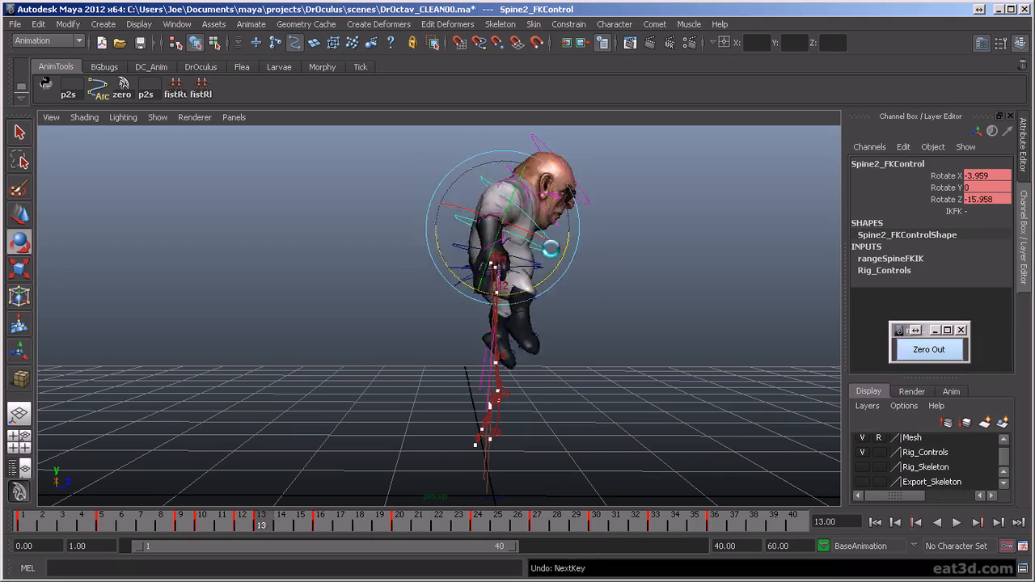
key(ctrl+z)
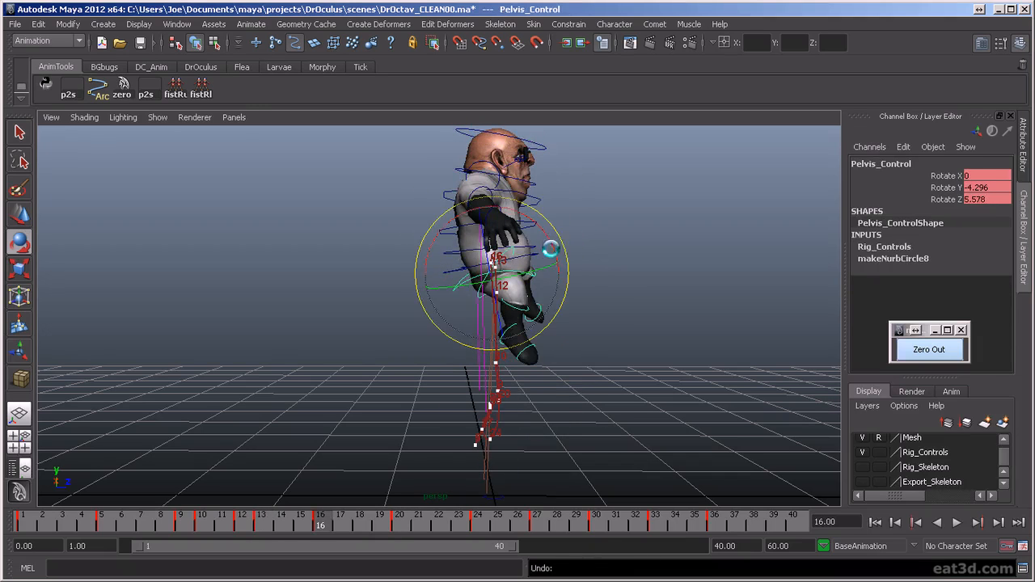
key(ctrl+z)
key(ctrl+z)
key(ctrl+z)
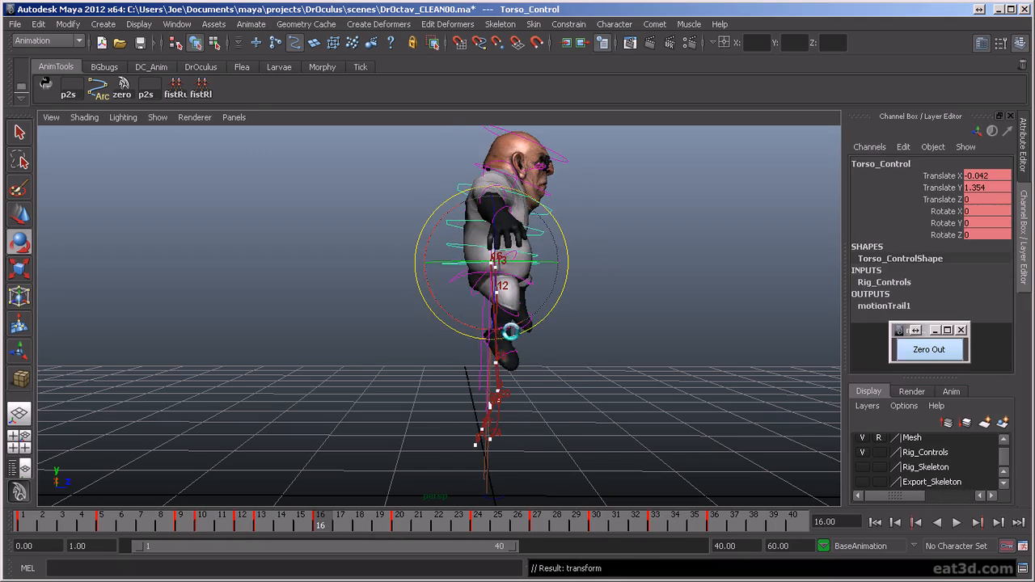
- Play the jump, compare frames 24 and 20, and rotate the torso control to Rotate X 7.94 at frame 20
key(alt+v)
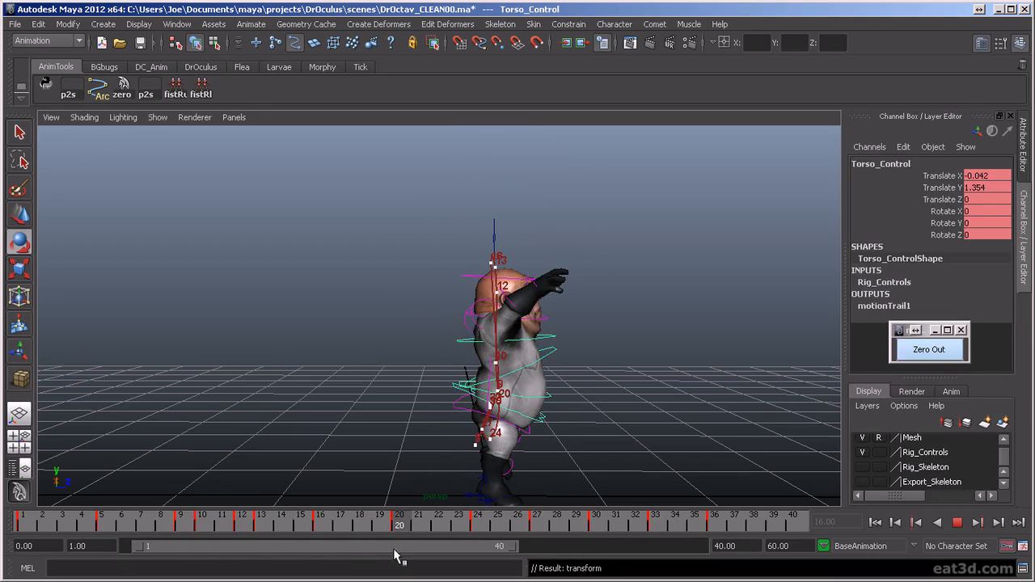
key(alt+v)
click(485, 526)
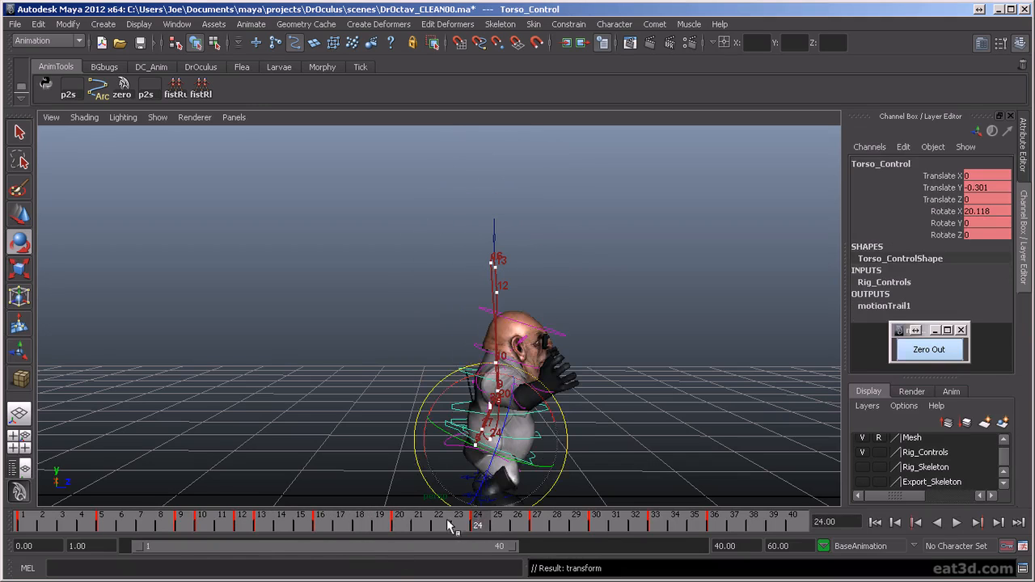
click(405, 521)
drag(458, 353, 449, 358)
alt+drag(608, 379, 610, 380)
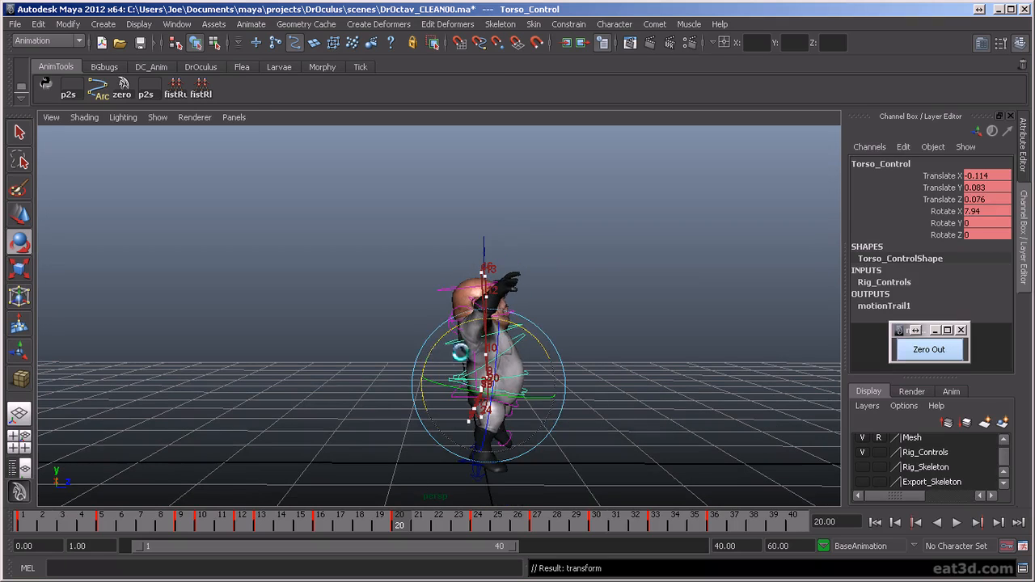
- At frame 20, adjust the first spine control's Rotate Z, and select the neck and head controls
click(588, 326)
click(526, 376)
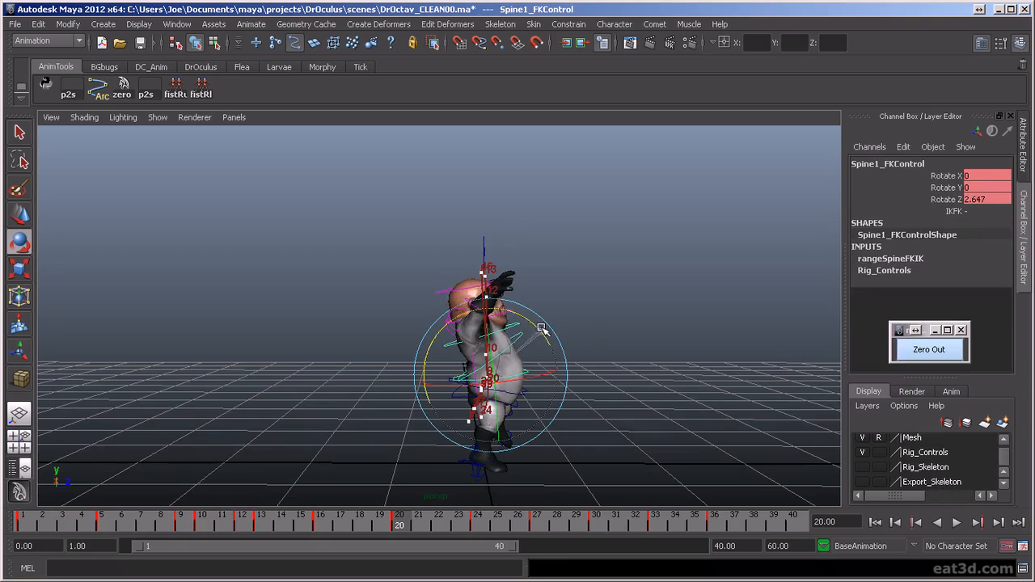
alt+drag(535, 329, 638, 358)
click(486, 318)
click(487, 317)
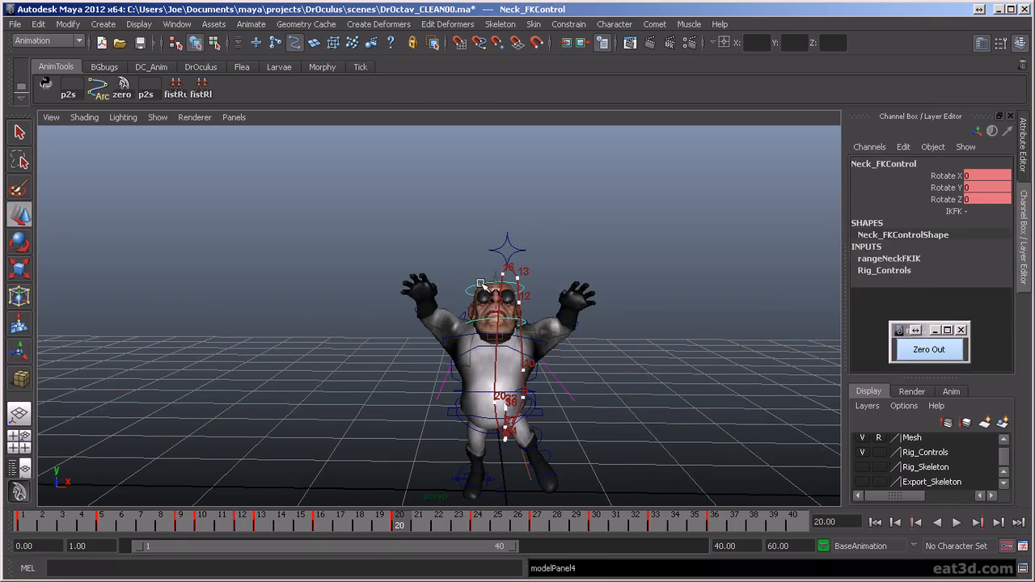
- Play the animation from the first frame and review the jump from the side and front
alt+drag(503, 387, 638, 398)
click(880, 524)
click(959, 525)
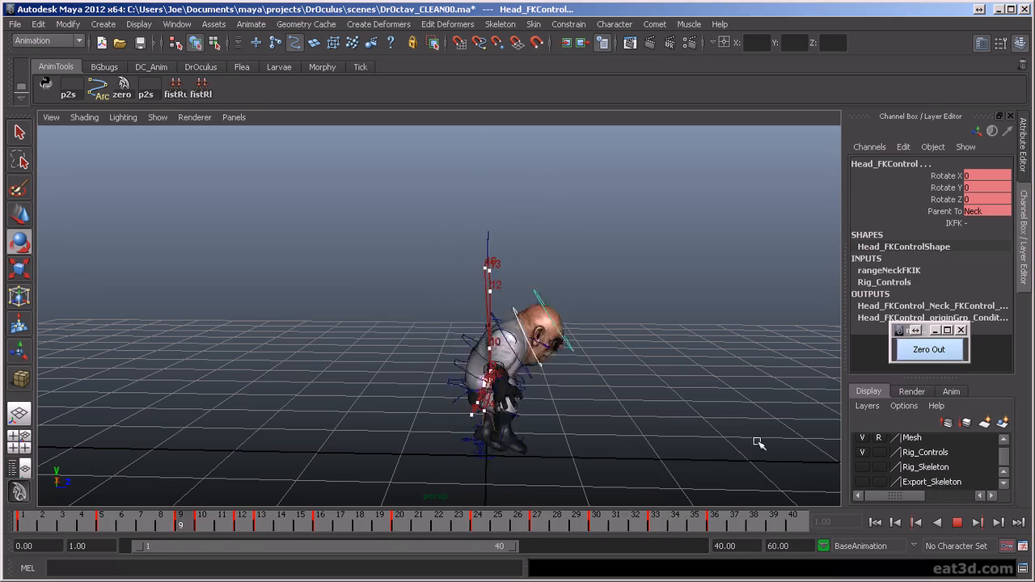
alt+drag(730, 420, 555, 439)
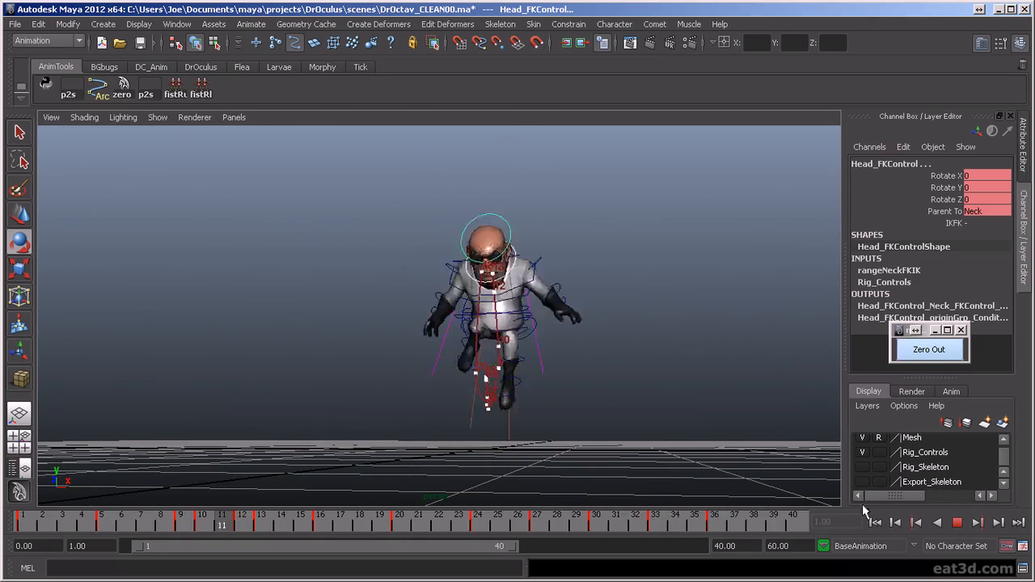
click(956, 522)
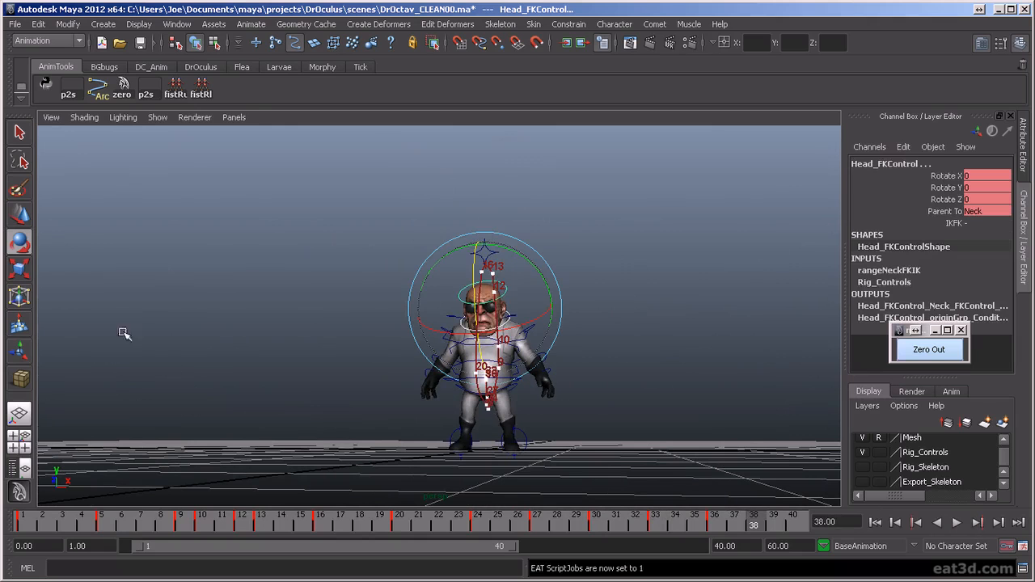
- Delete motionTrail1Handle from the scene using the Outliner, and close the Outliner
key(shift+o)
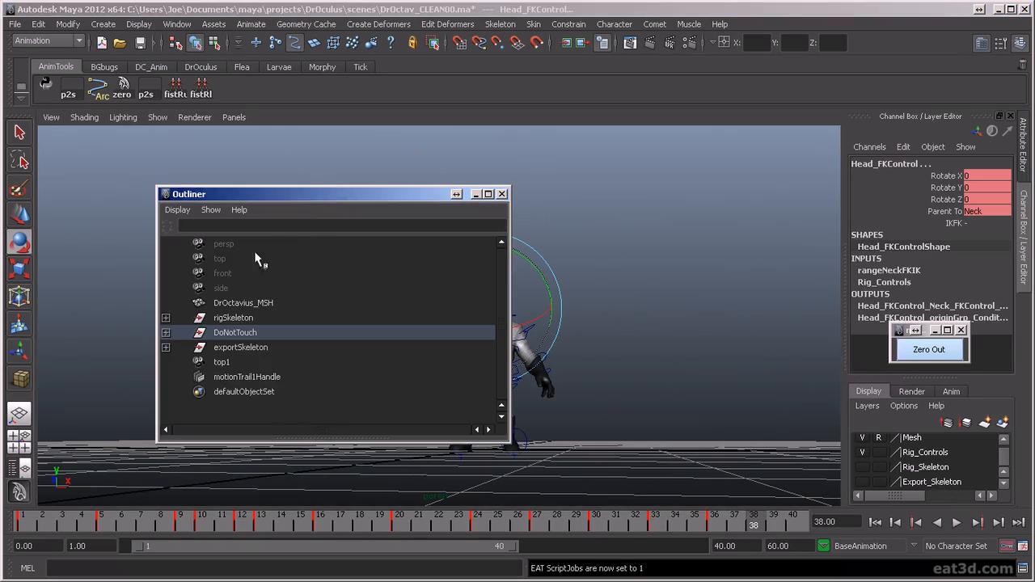
click(263, 378)
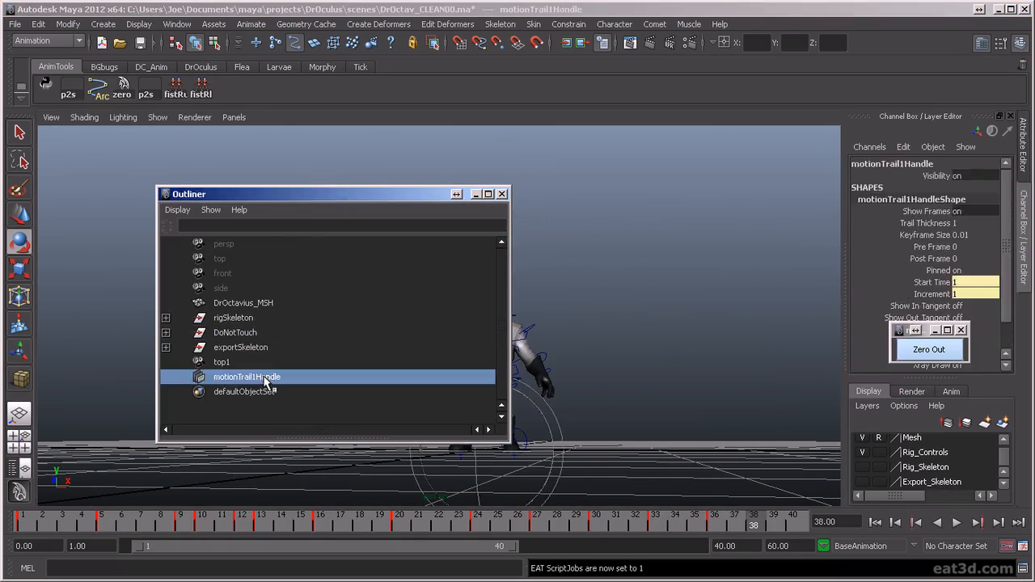
key(Delete)
click(502, 194)
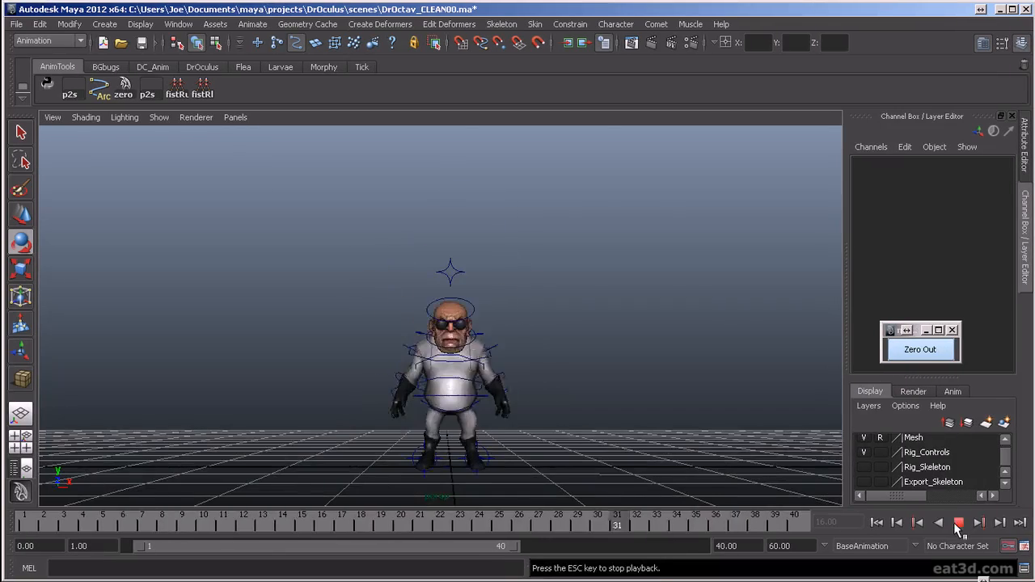
- Review the jump during playback, stop at frame 33, and examine the overshoot pose from the front and side
alt+drag(558, 445, 404, 469)
alt+middle_drag(515, 464, 571, 406)
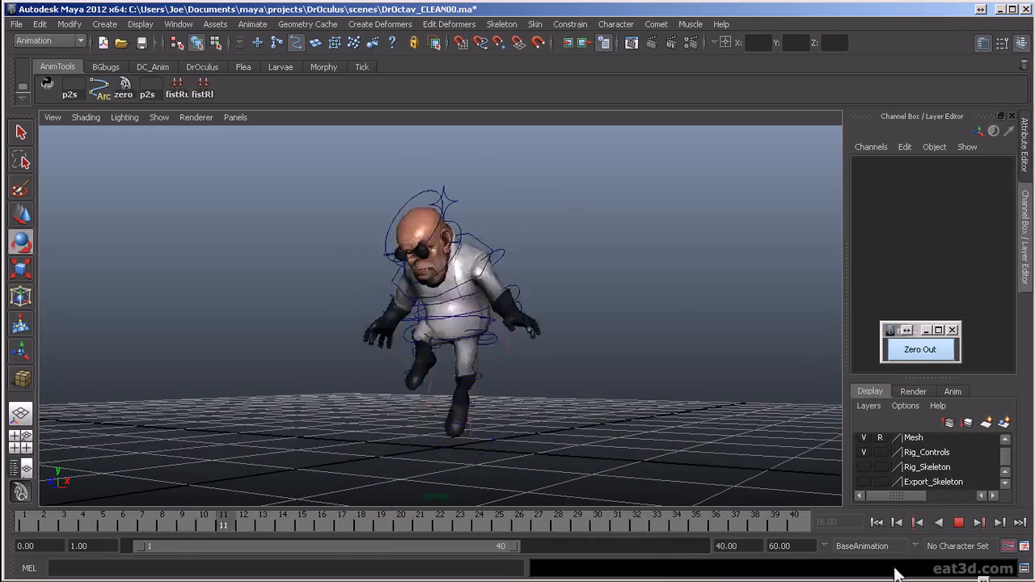
click(957, 523)
alt+drag(589, 453, 520, 439)
alt+right_drag(520, 439, 575, 473)
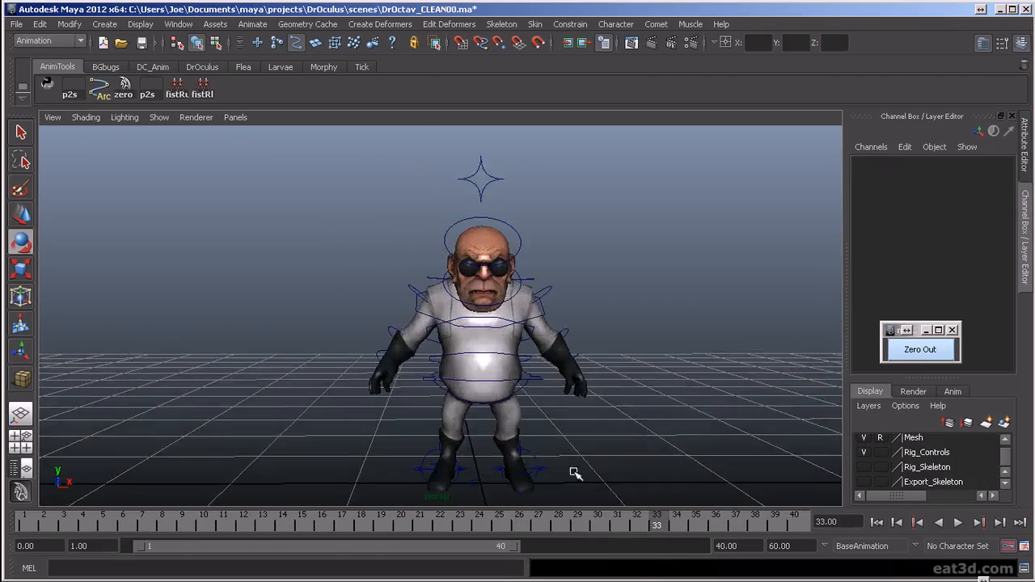
alt+drag(509, 418, 660, 417)
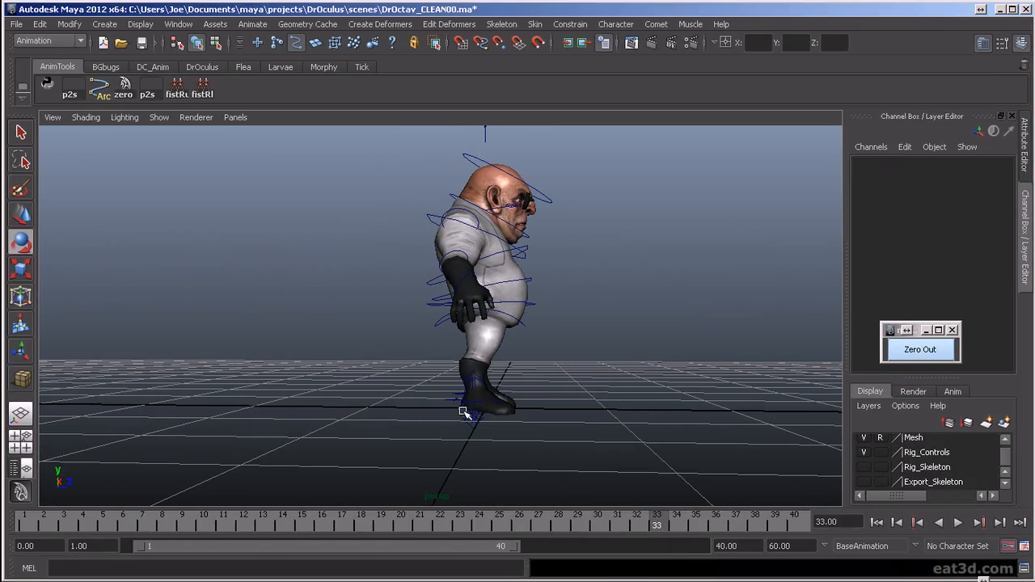
- At frame 33, try Knee -12.6 on the right leg IK control, undo it, and set Heel Roll to 1.6
drag(484, 380, 494, 399)
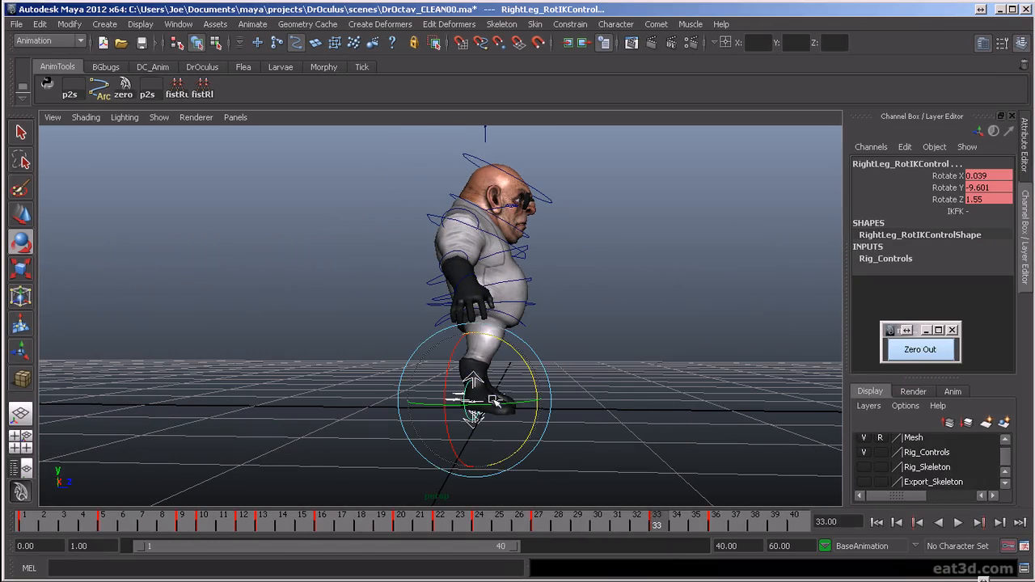
mouse_move(679, 524)
mouse_down()
mouse_move(596, 526)
mouse_move(656, 526)
mouse_up()
alt+drag(665, 402, 587, 411)
click(468, 404)
click(443, 388)
key(w)
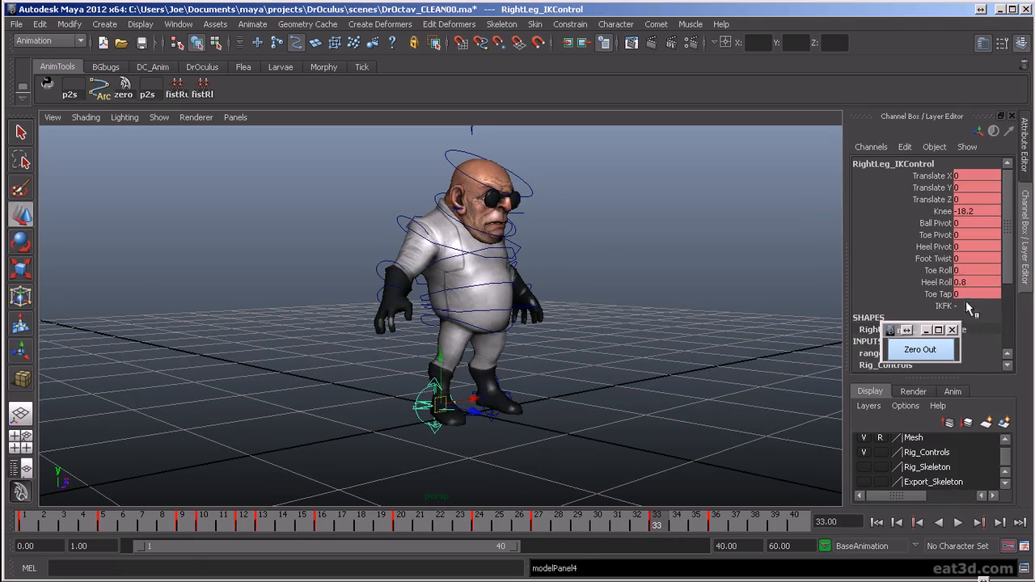
click(942, 211)
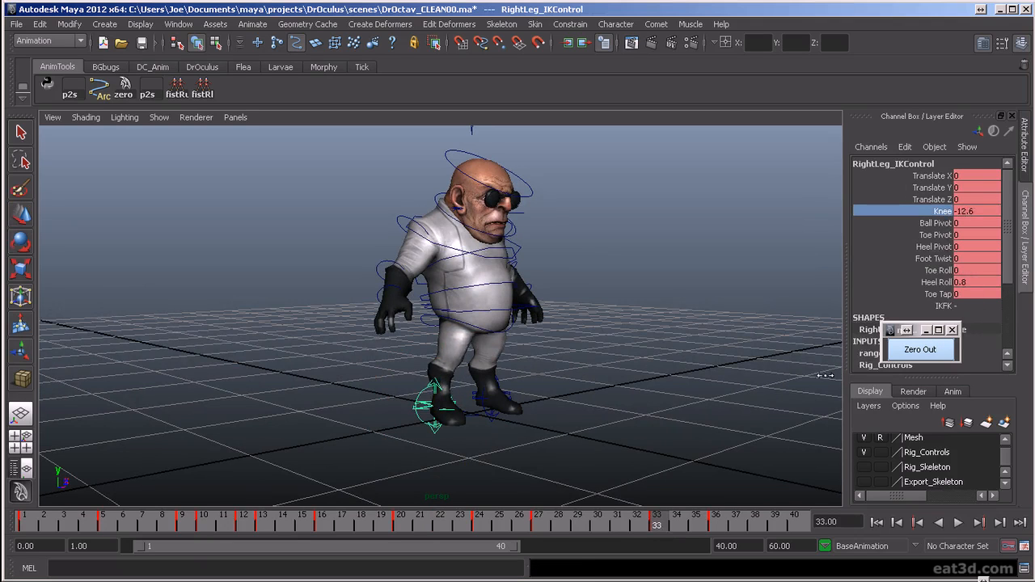
key(ctrl+z)
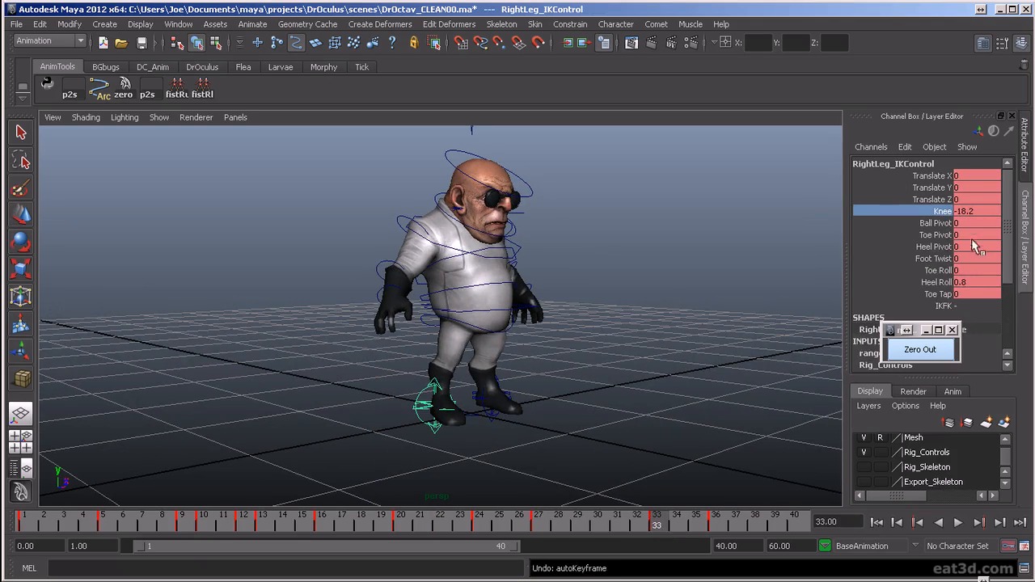
click(942, 282)
middle_drag(639, 369, 661, 370)
alt+drag(661, 370, 582, 387)
- Set Knee to 0 on both the right and left leg IK controls at frame 33
click(978, 211)
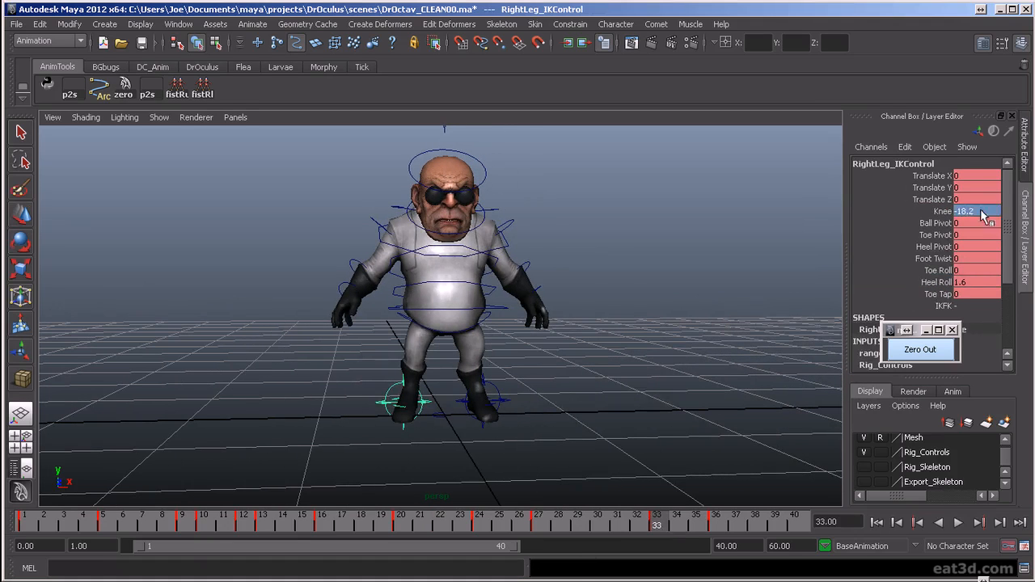
text(0)
key(Return)
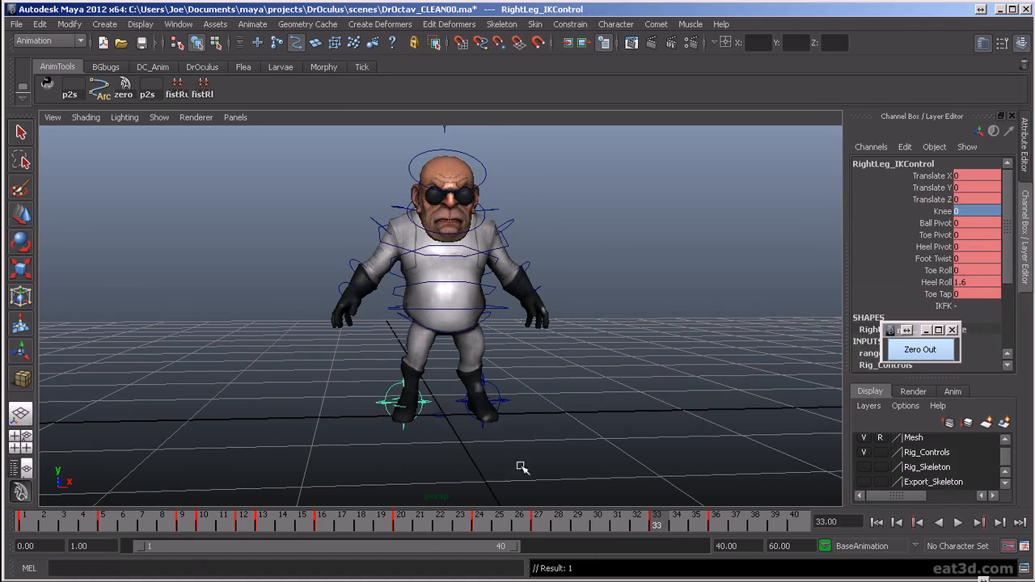
click(510, 401)
key(w)
click(967, 212)
text(0)
key(Return)
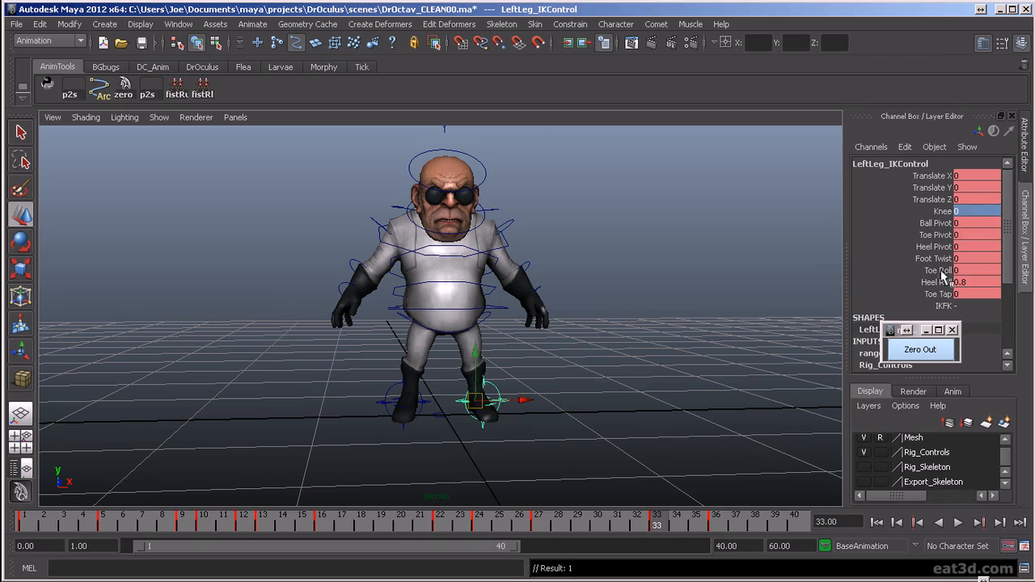
- Set the left leg IK control's Heel Roll to 2.4 at frame 33
click(938, 293)
click(935, 283)
middle_drag(624, 378, 643, 379)
alt+drag(493, 398, 429, 421)
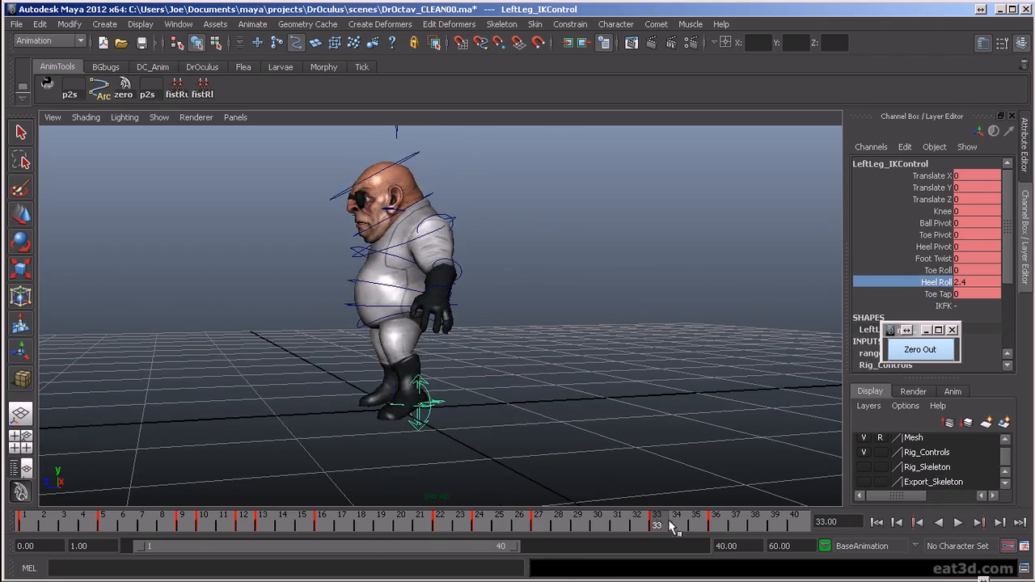
- Play the jump and landing several times from different angles to check the leg motion into the settle
key(alt+v)
mouse_move(725, 555)
mouse_down()
mouse_move(745, 559)
mouse_move(726, 563)
mouse_up()
alt+drag(404, 315, 508, 307)
alt+right_drag(507, 307, 523, 380)
key(alt+v)
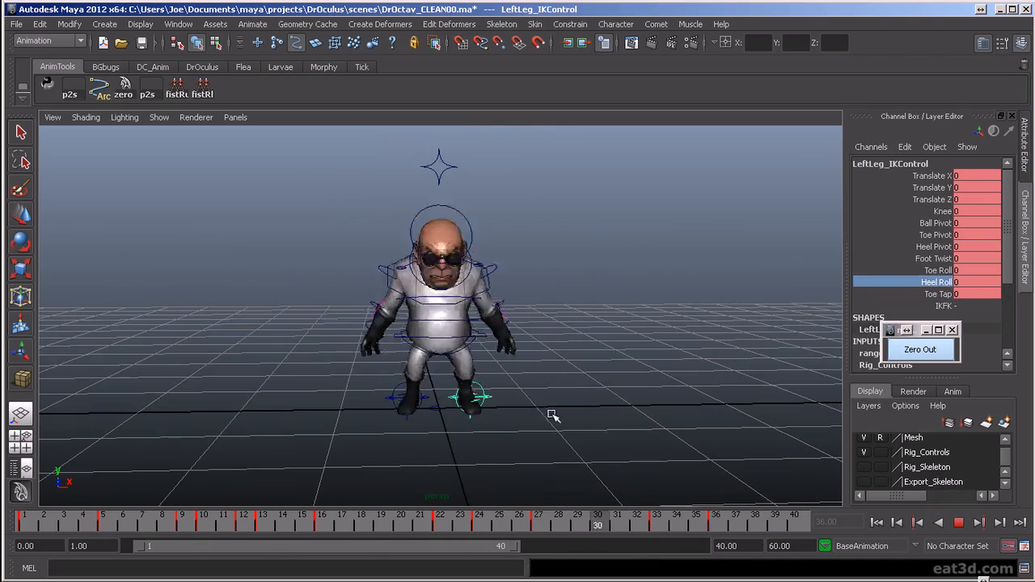
alt+drag(539, 411, 534, 412)
click(959, 524)
key(alt+v)
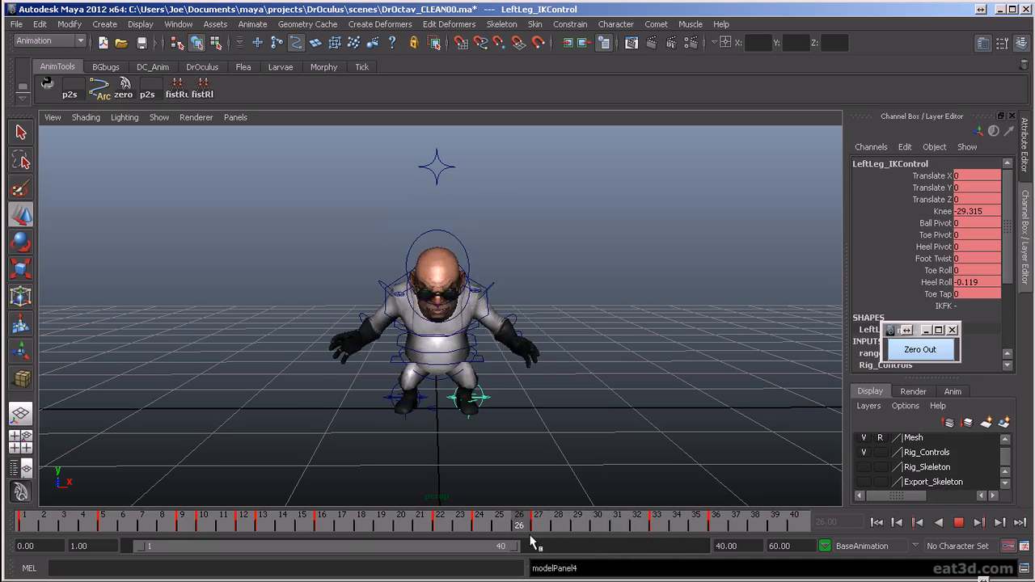
- Stop playback at frame 33, select both leg IK controls and set their Knee to about -7
key(alt+v)
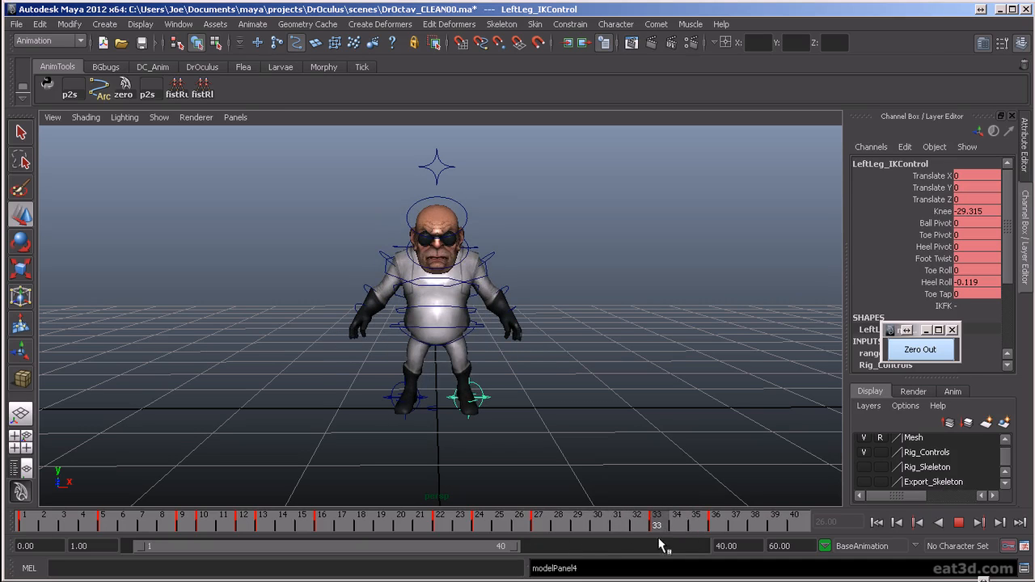
click(942, 211)
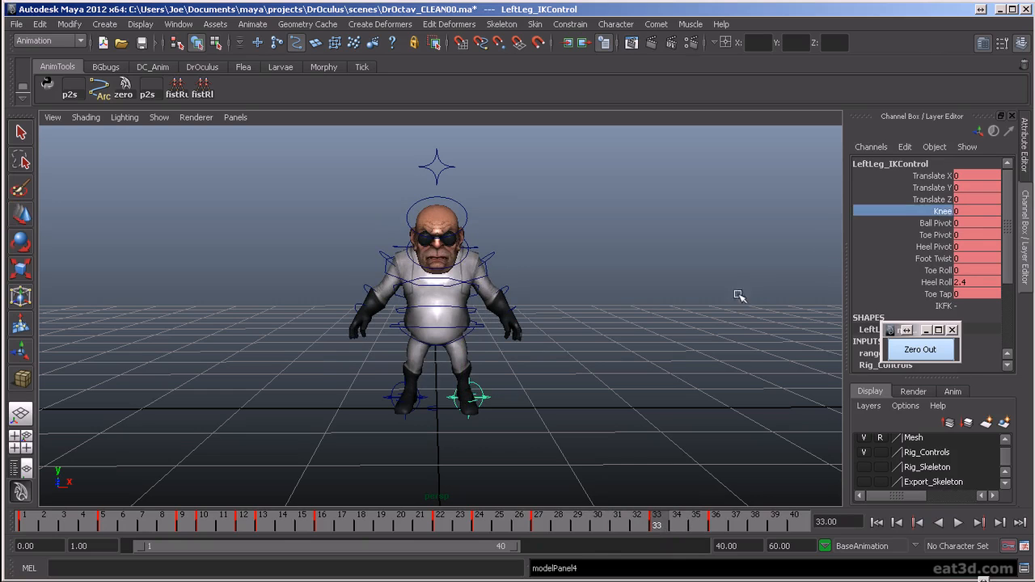
shift+click(422, 398)
key(w)
middle_drag(681, 375, 655, 375)
key(ctrl+z)
click(939, 212)
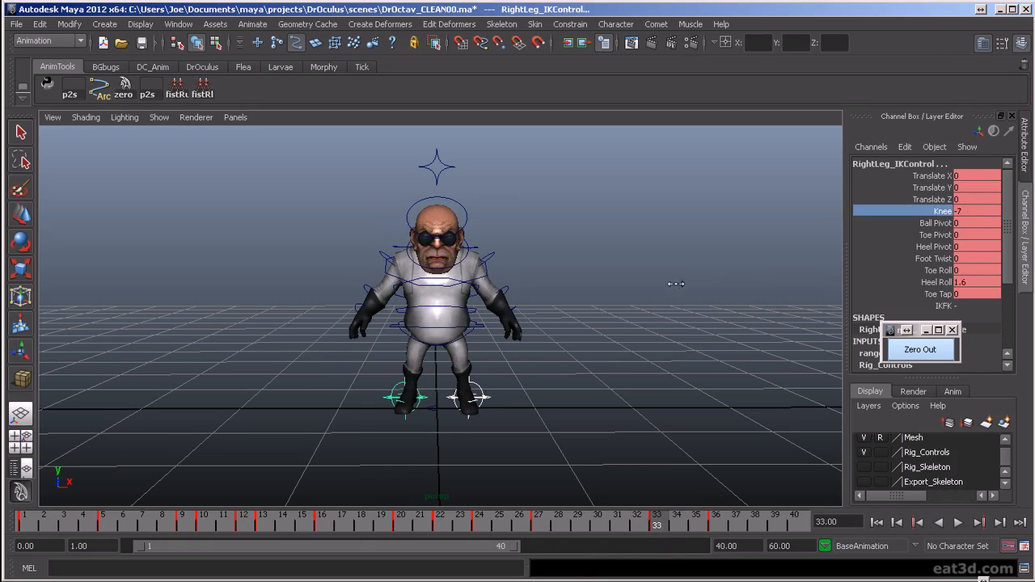
- Try Knee -7.4 on both leg IK controls at frame 36 and play the landing
click(717, 520)
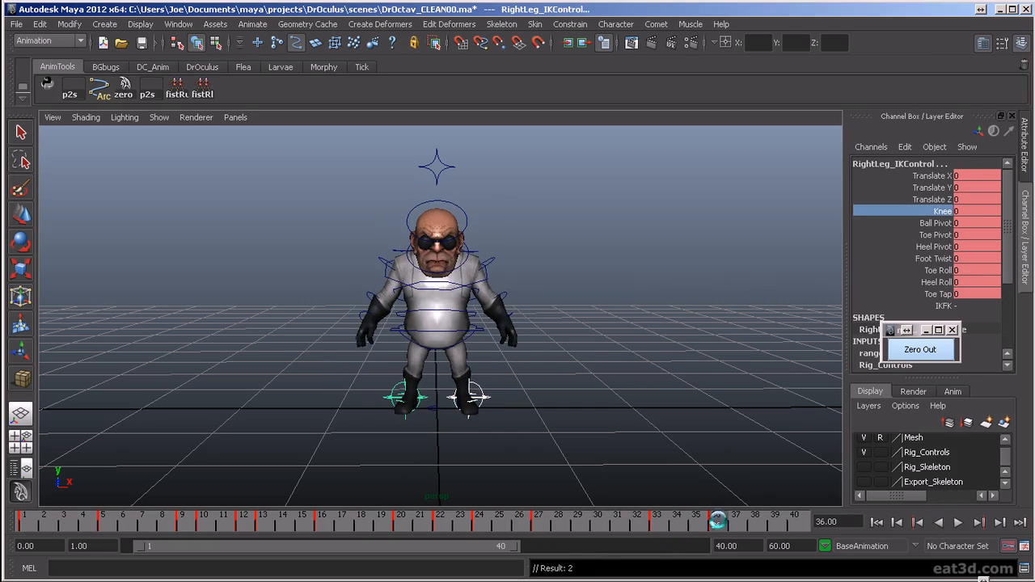
middle_drag(707, 359, 662, 359)
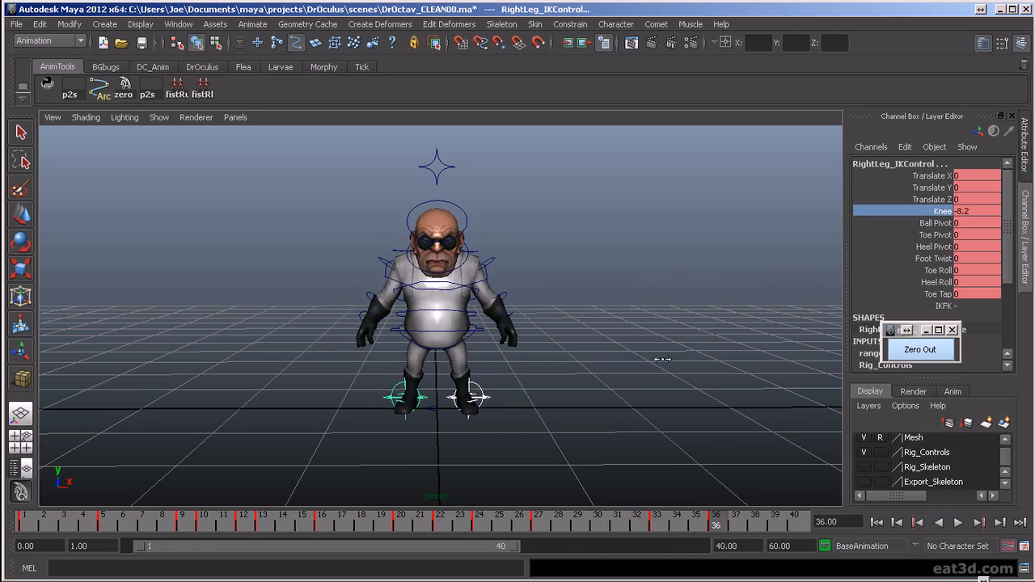
key(alt+v)
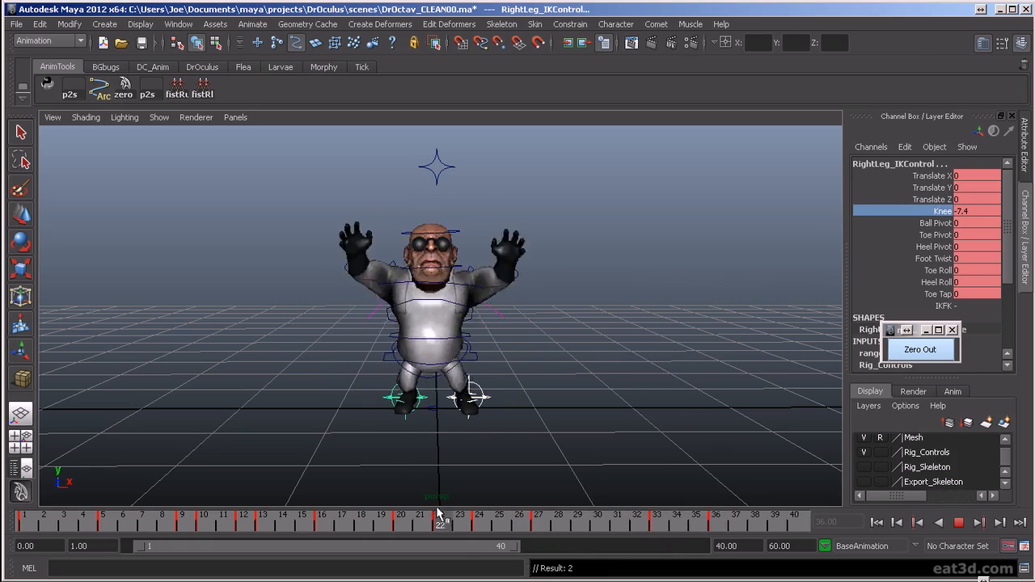
key(alt+v)
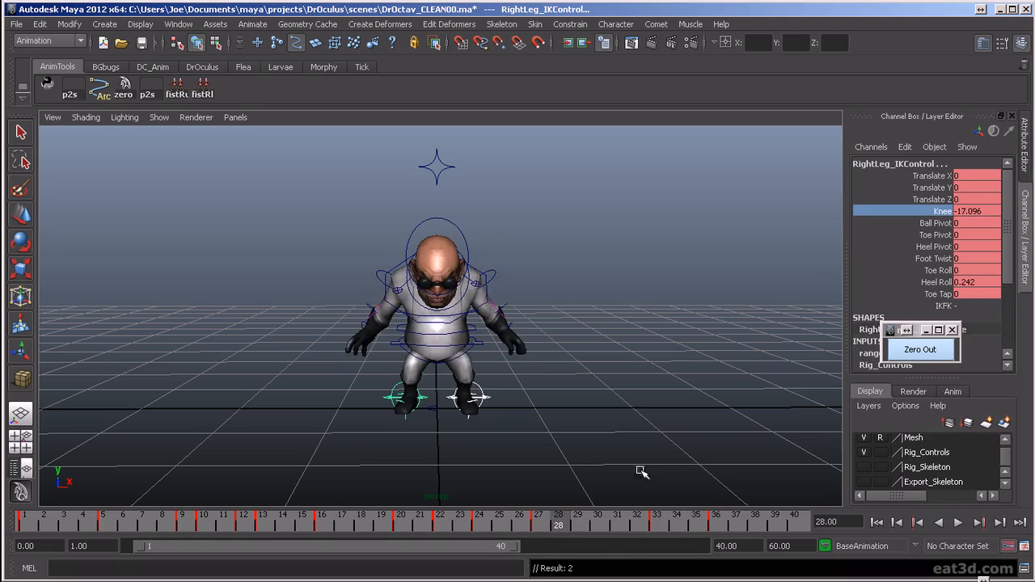
- Set Knee on both leg IK controls to -9.2 at frame 27 and -6 at frame 33
click(546, 526)
shift+click(930, 222)
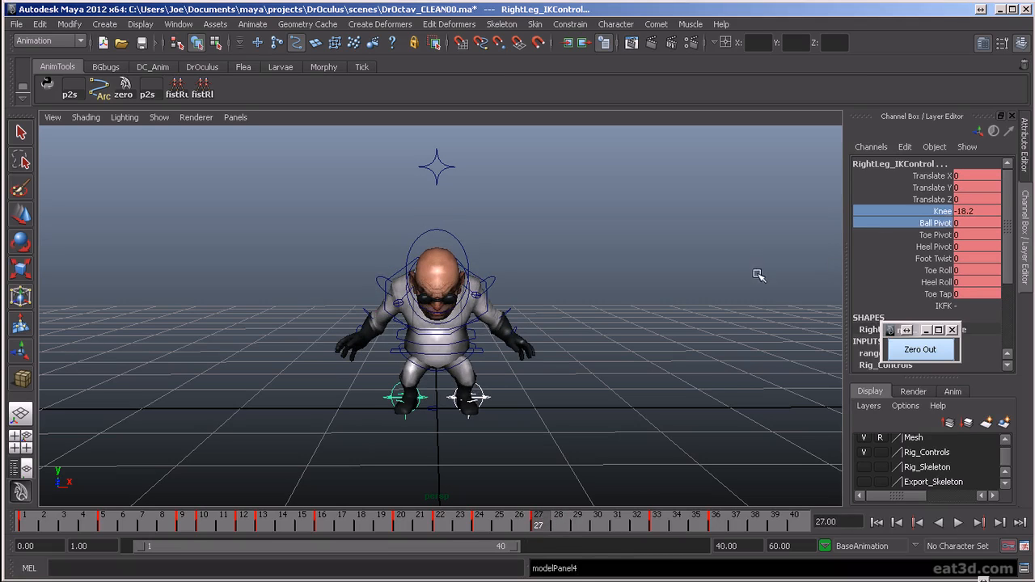
click(940, 212)
middle_drag(798, 266, 849, 270)
drag(516, 524, 657, 524)
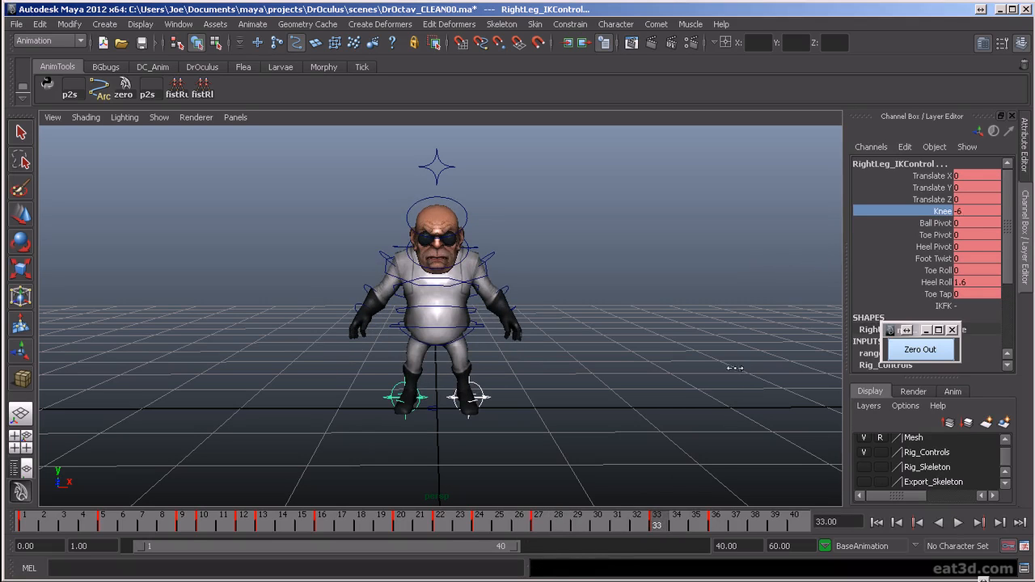
key(alt+v)
- Key both leg IK controls at frame 36 with Knee at 0 and delete their stray key at frame 37
double_click(974, 210)
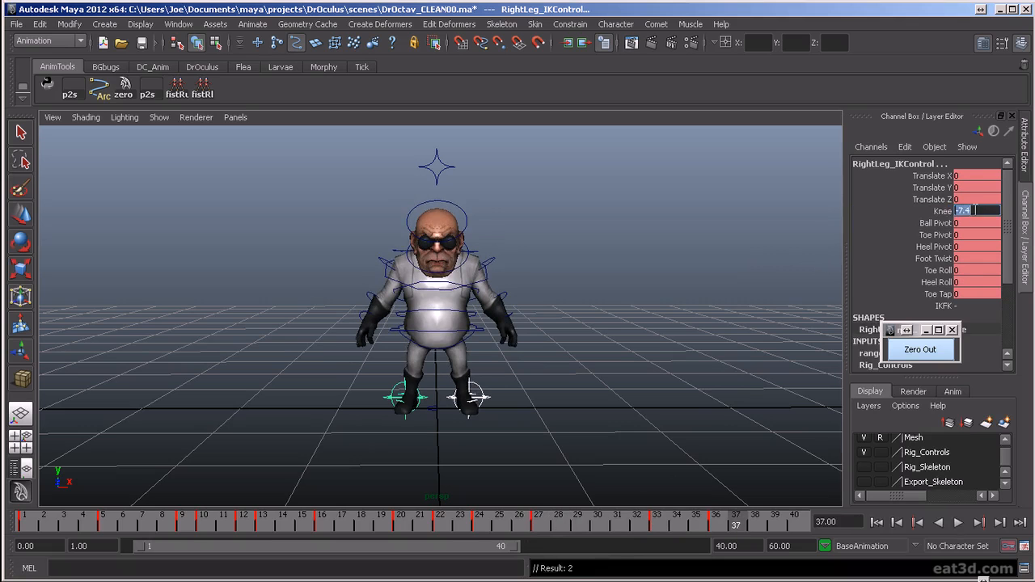
key(Return)
key(alt+v)
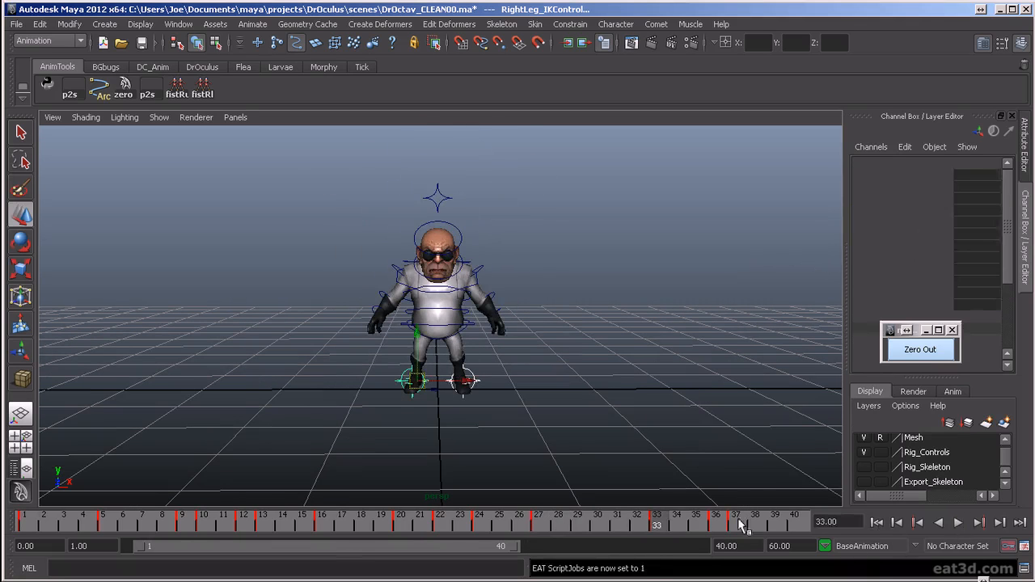
click(731, 524)
click(722, 526)
key(s)
click(739, 525)
right_click(739, 525)
click(768, 569)
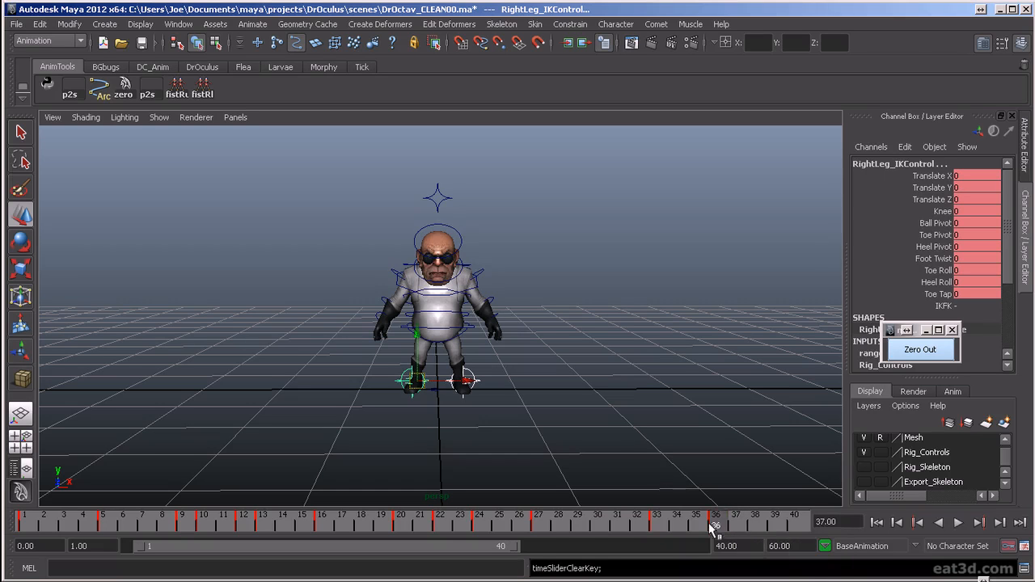
- Play the jump and landing to check how the knees straighten into the settle
key(alt+v)
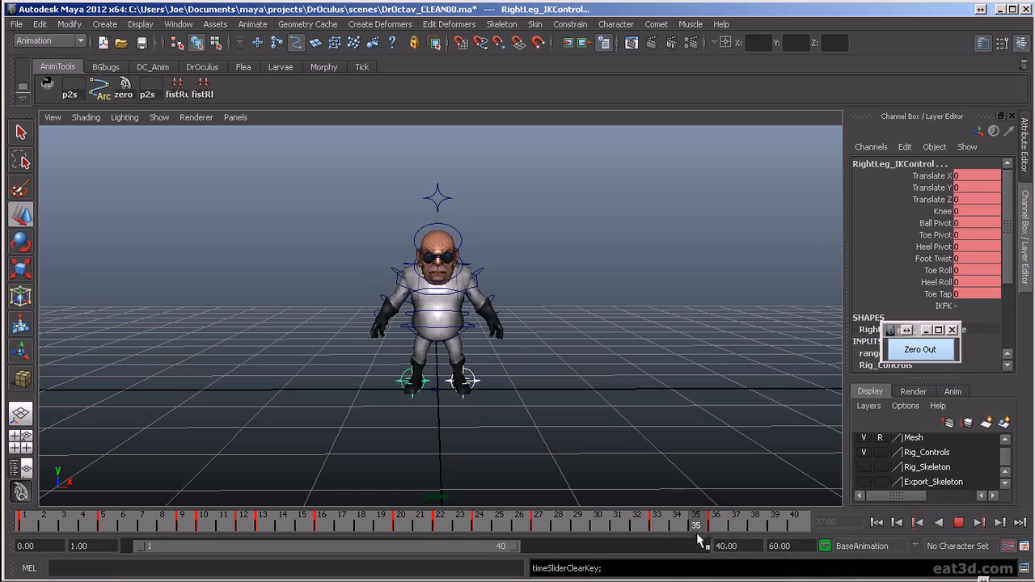
click(957, 522)
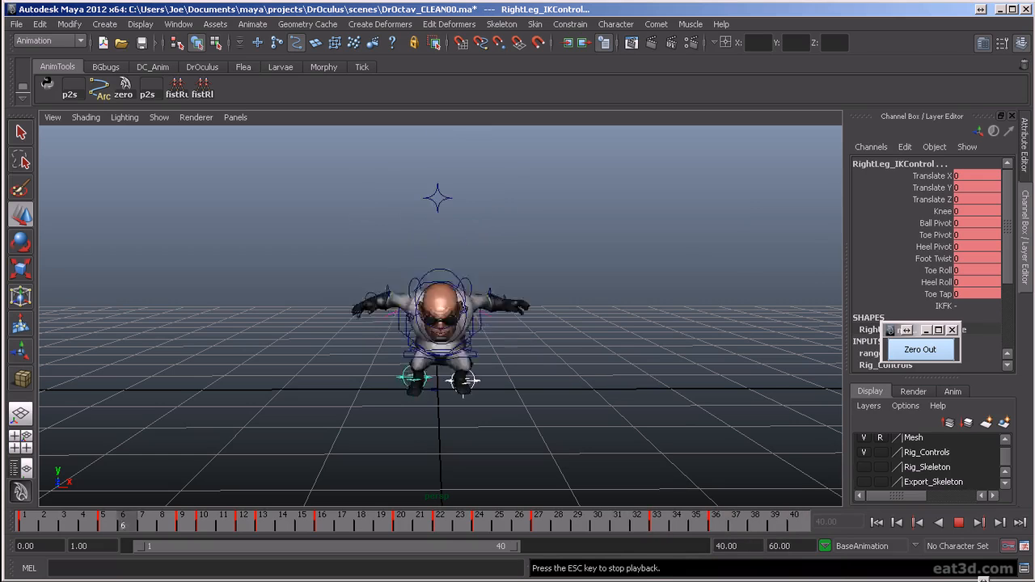
click(961, 523)
- From a side view at frame 27, tilt the head and neck FK controls slightly upward and key them
alt+drag(422, 343, 551, 387)
drag(503, 526, 537, 535)
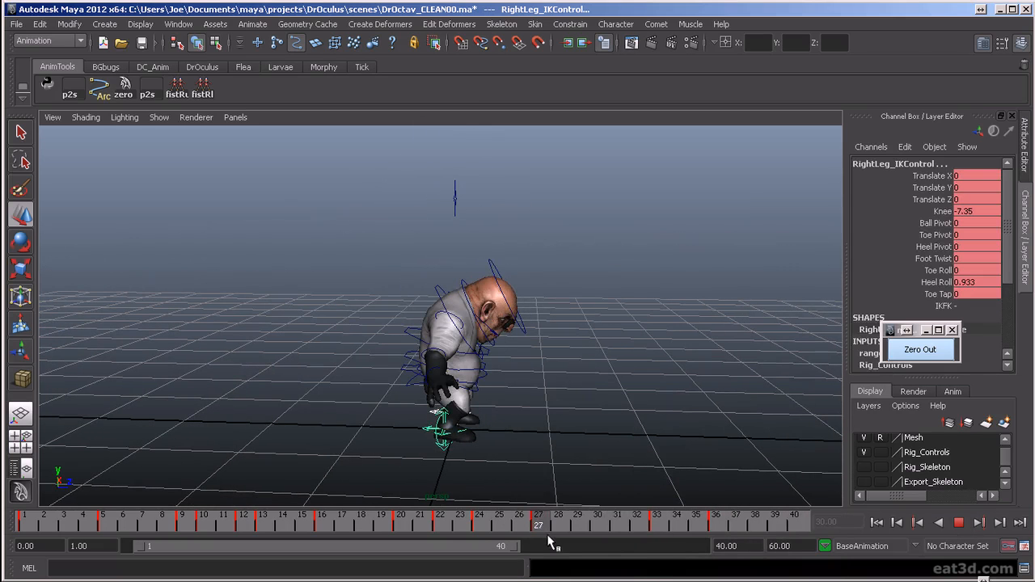
click(456, 283)
key(e)
drag(542, 261, 530, 248)
key(s)
- Step through the head and neck keys up to frame 36, tilting them up at frame 33 with Rotate Z about 1.2
key(comma)
key(period)
key(period)
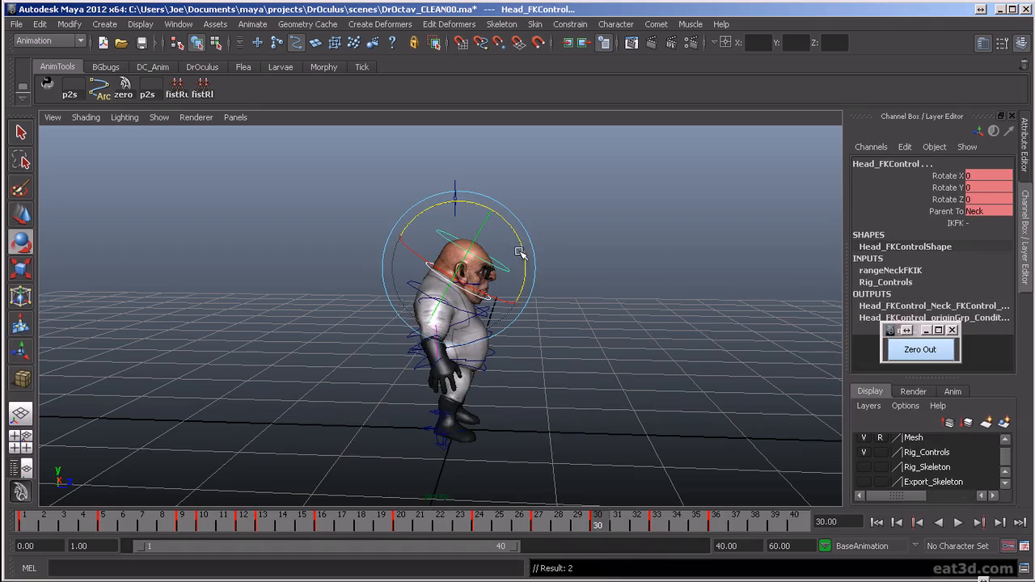
key(period)
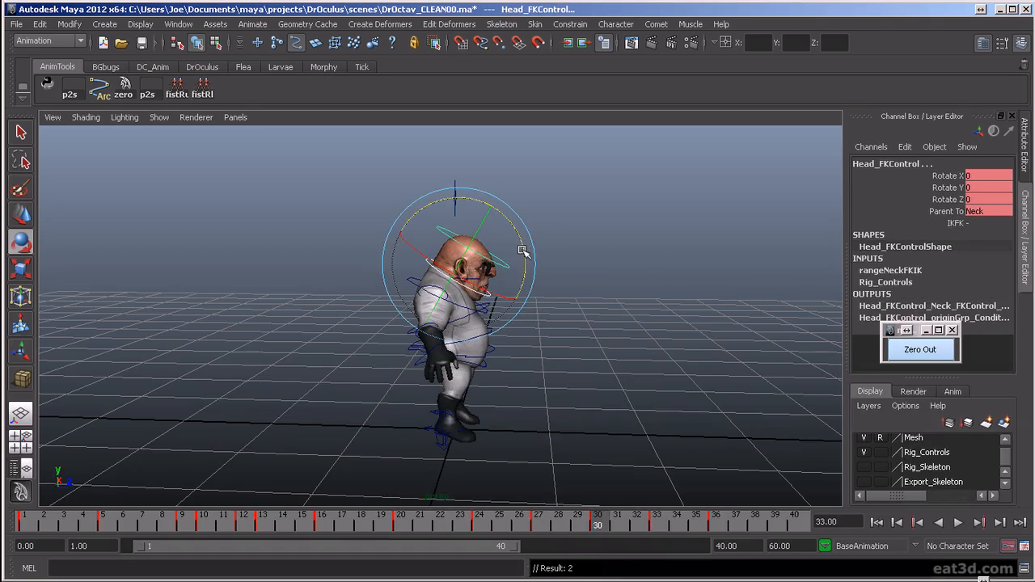
key(comma)
key(comma)
key(period)
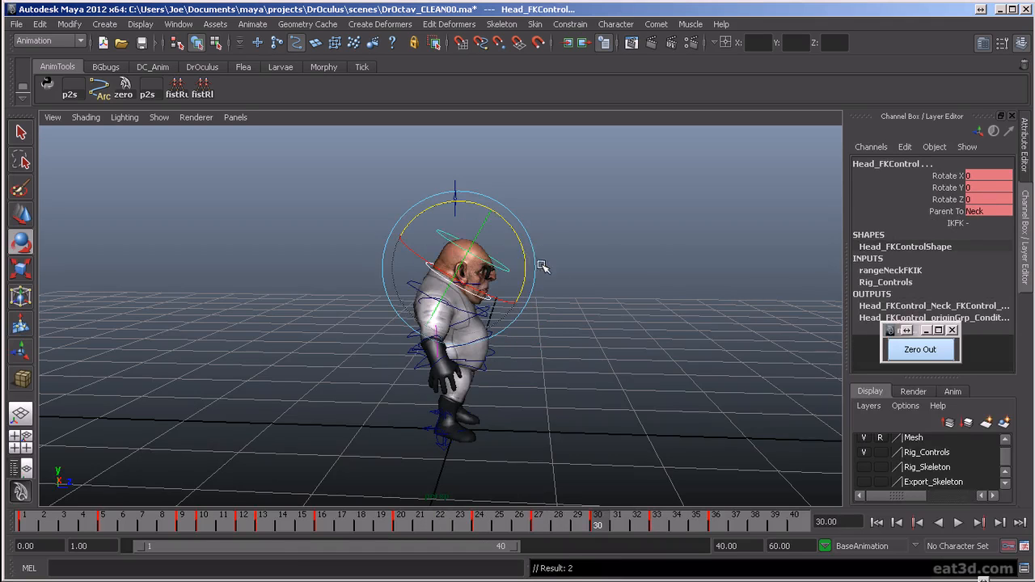
key(period)
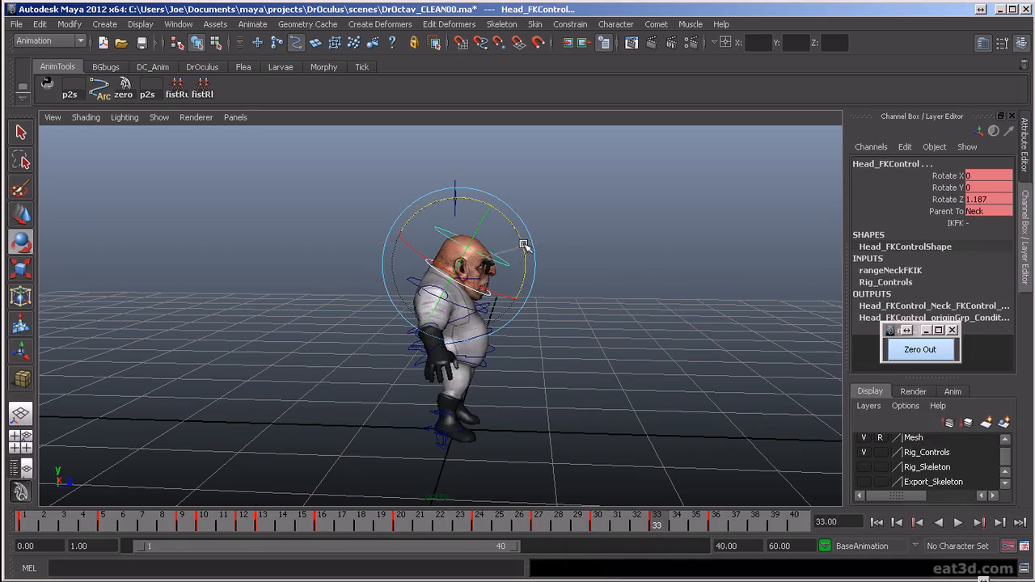
key(period)
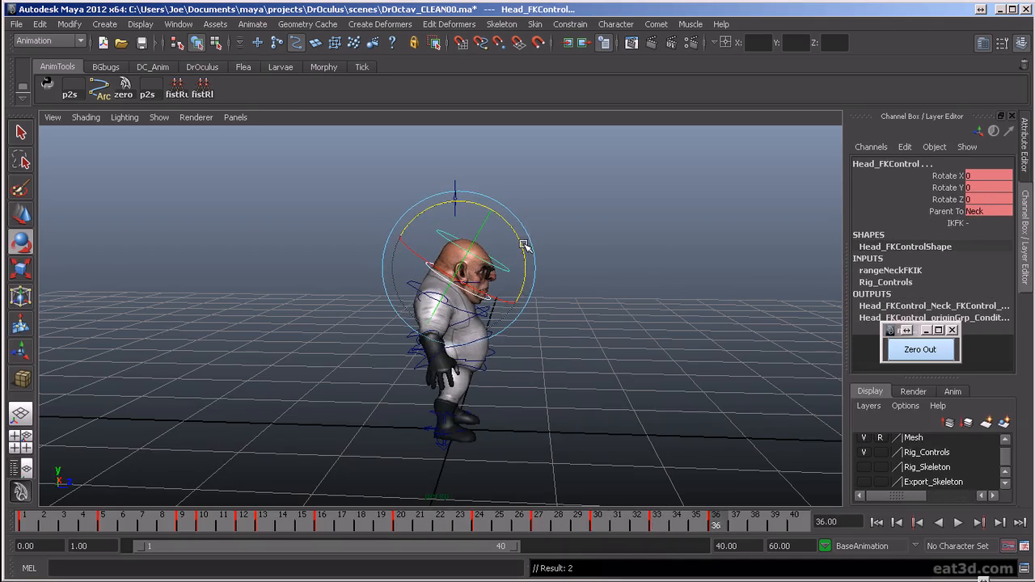
- Play the animation from the side and front to check the head motion through the landing
key(alt+v)
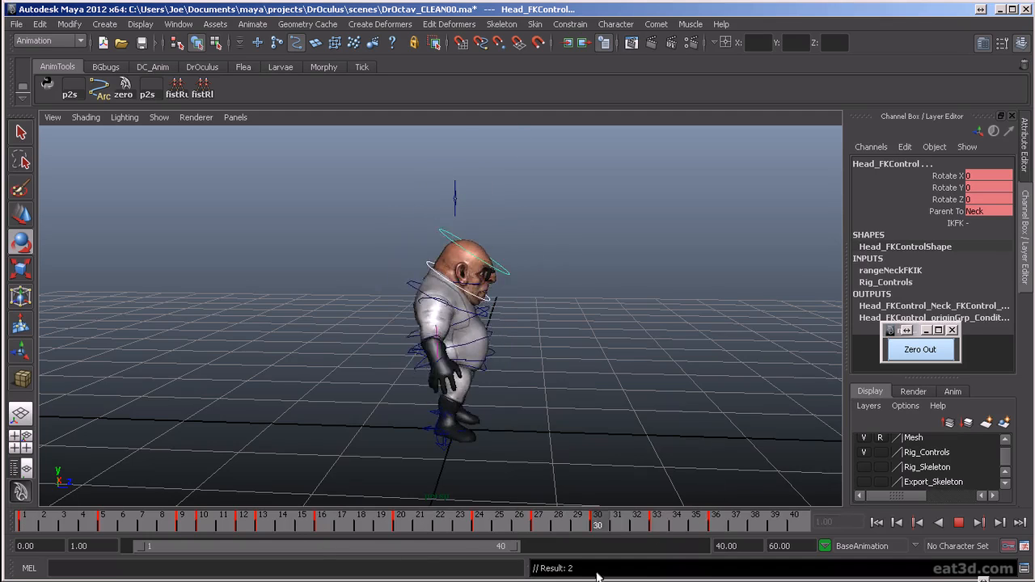
key(alt+v)
alt+drag(579, 361, 474, 354)
click(957, 523)
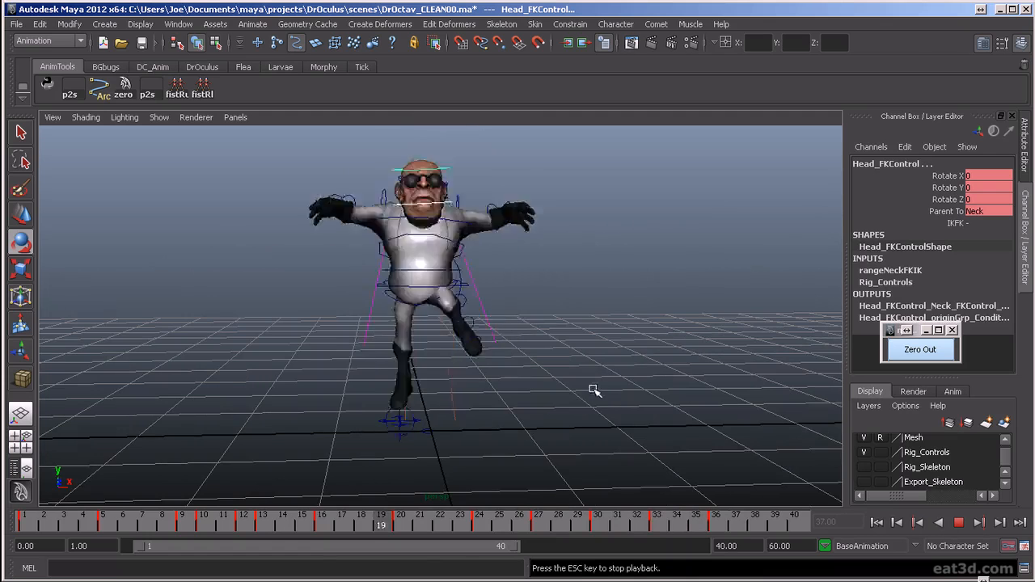
- Hide the rig's control curves and review the looping jump from the side, front and back
click(864, 453)
alt+drag(622, 388, 596, 416)
alt+drag(696, 409, 524, 421)
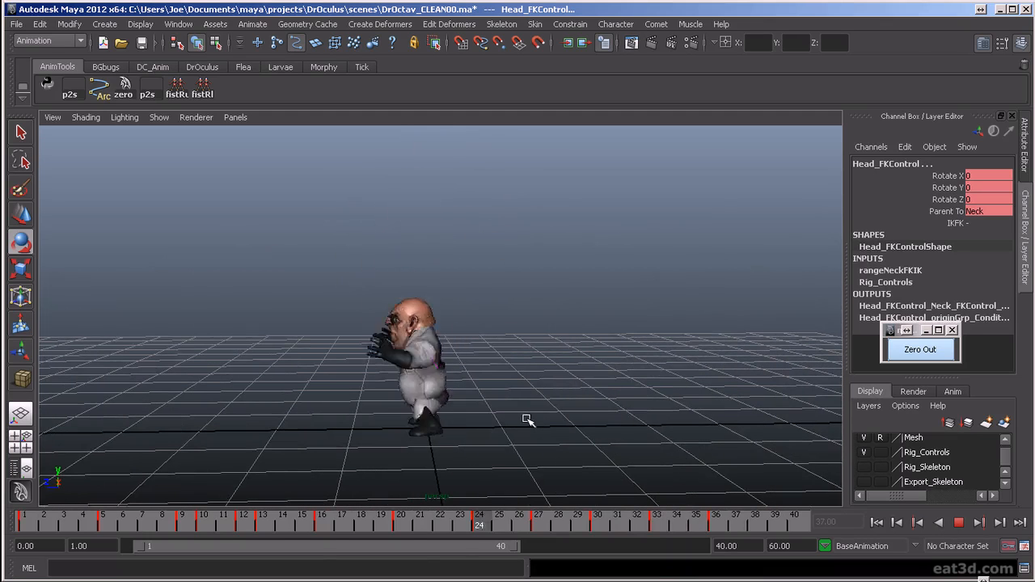
alt+drag(493, 439, 593, 439)
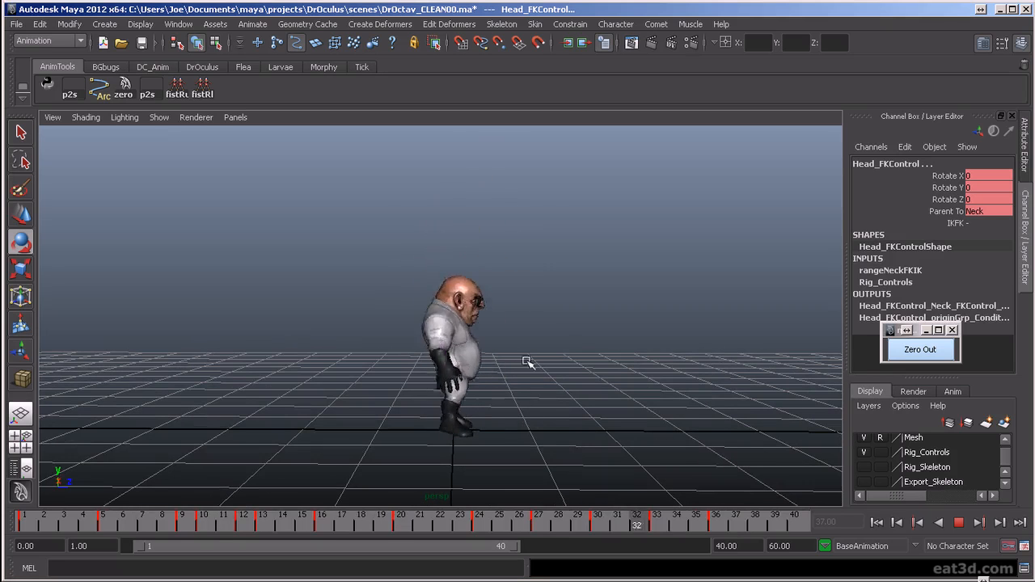
alt+drag(666, 372, 511, 415)
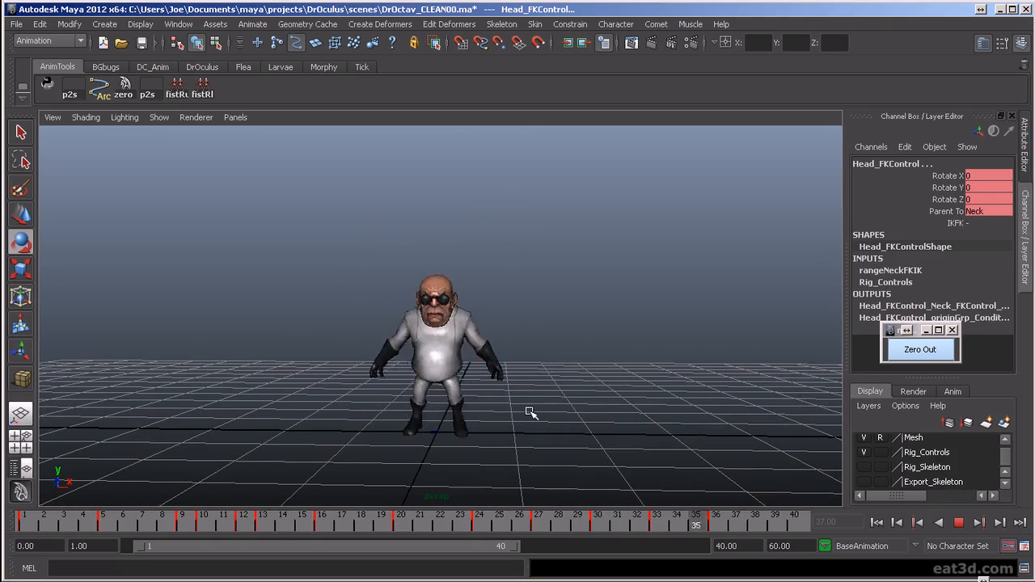
alt+drag(555, 410, 491, 435)
alt+drag(598, 429, 429, 428)
mouse_move(568, 380)
alt+mouse_down()
mouse_move(561, 439)
mouse_move(571, 472)
mouse_move(559, 377)
alt+mouse_up()
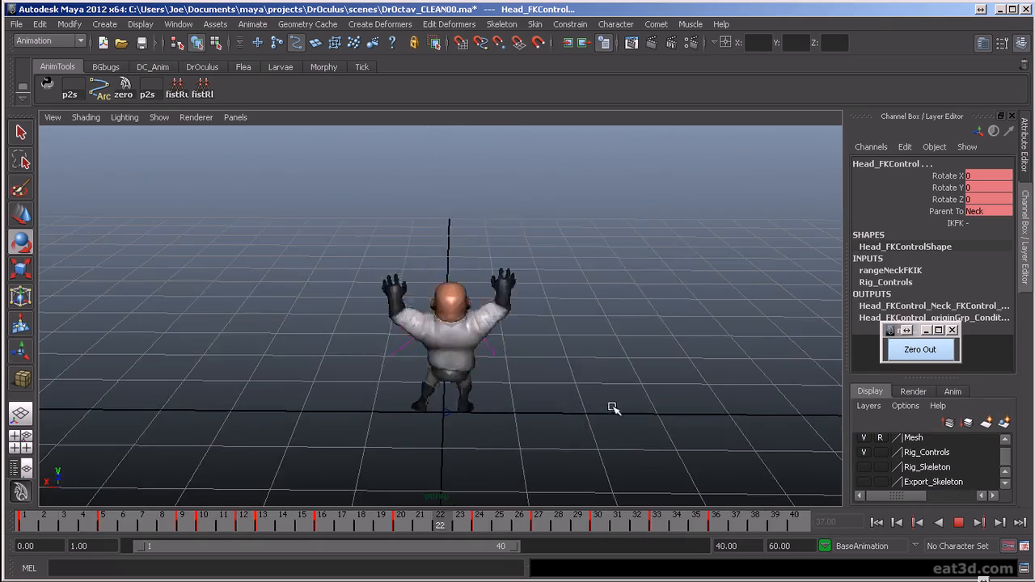
alt+drag(612, 404, 683, 445)
click(960, 526)
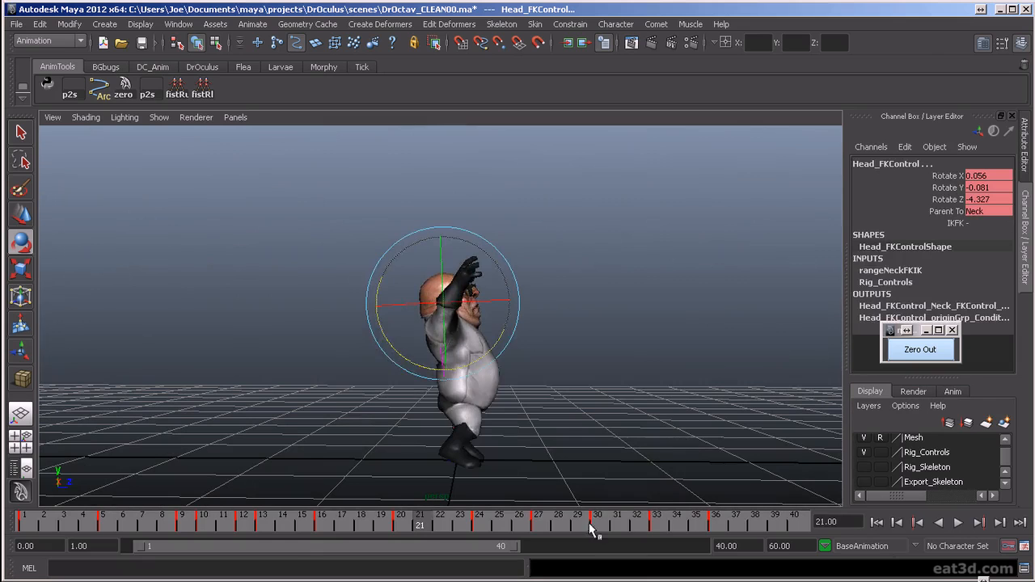
- Show the control curves again and rotate the Spine2 FK control to Rotate Z about 3.1 at frame 20
key(alt+v)
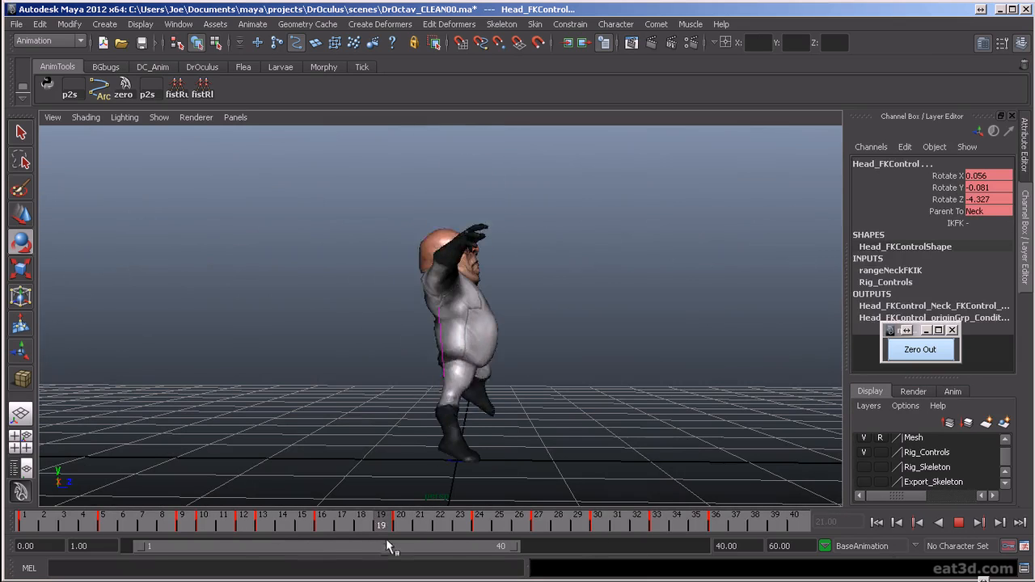
key(alt+v)
click(601, 357)
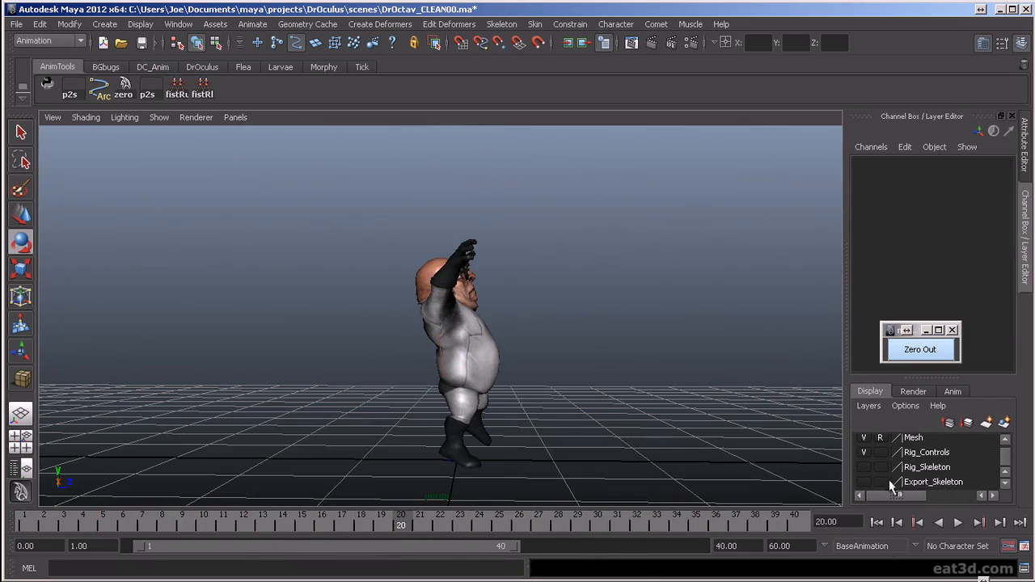
click(490, 320)
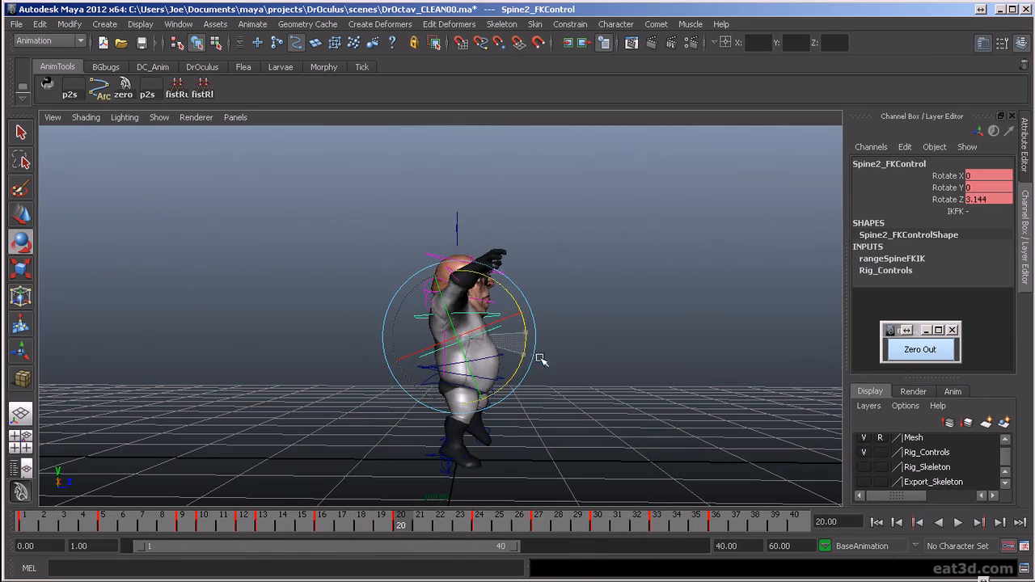
key(comma)
key(period)
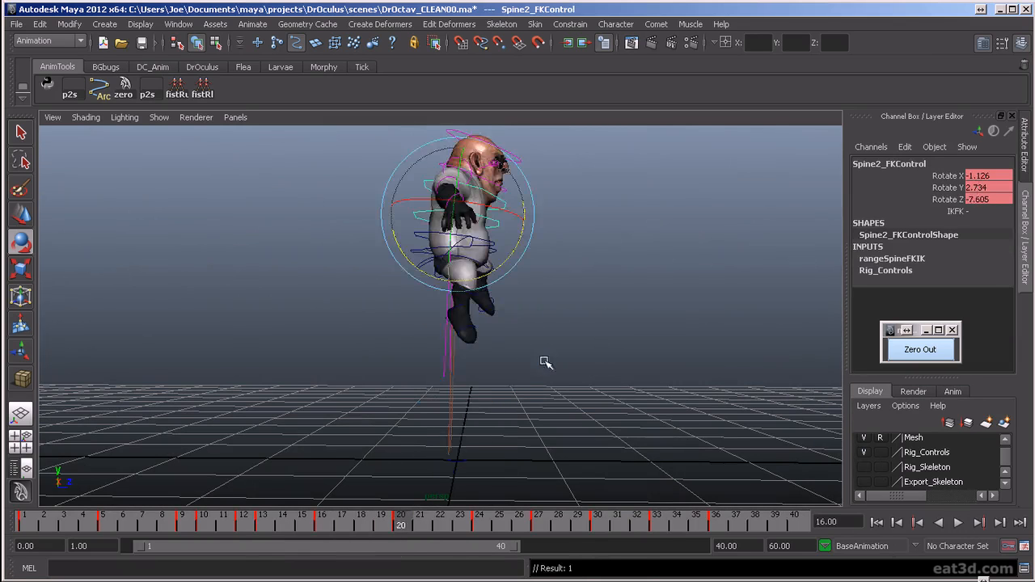
key(period)
- After a playback check, set the Spine2 FK control's Rotate Z to about 3.9 at frame 24 and 5.5 at frame 20
click(959, 523)
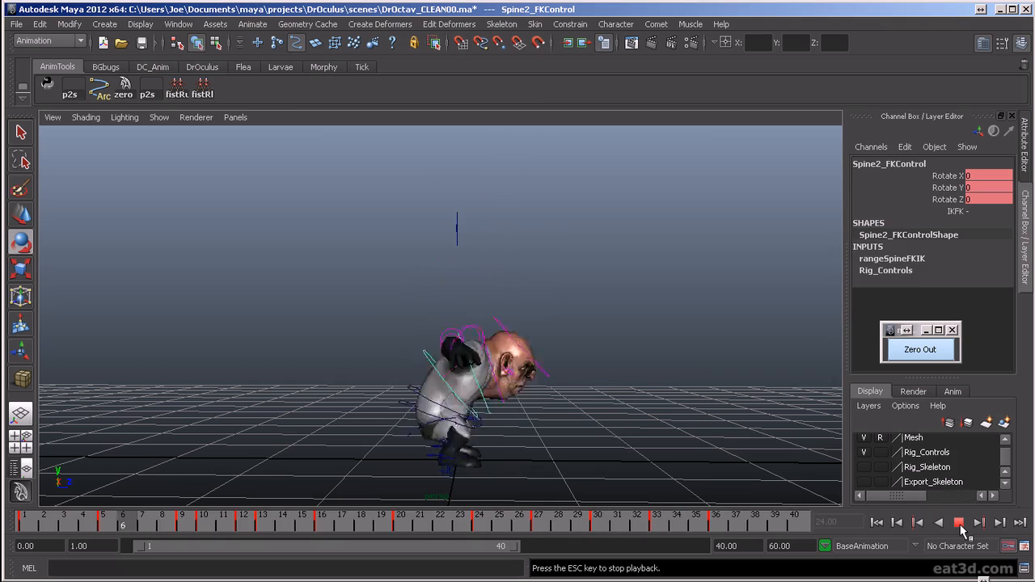
click(959, 523)
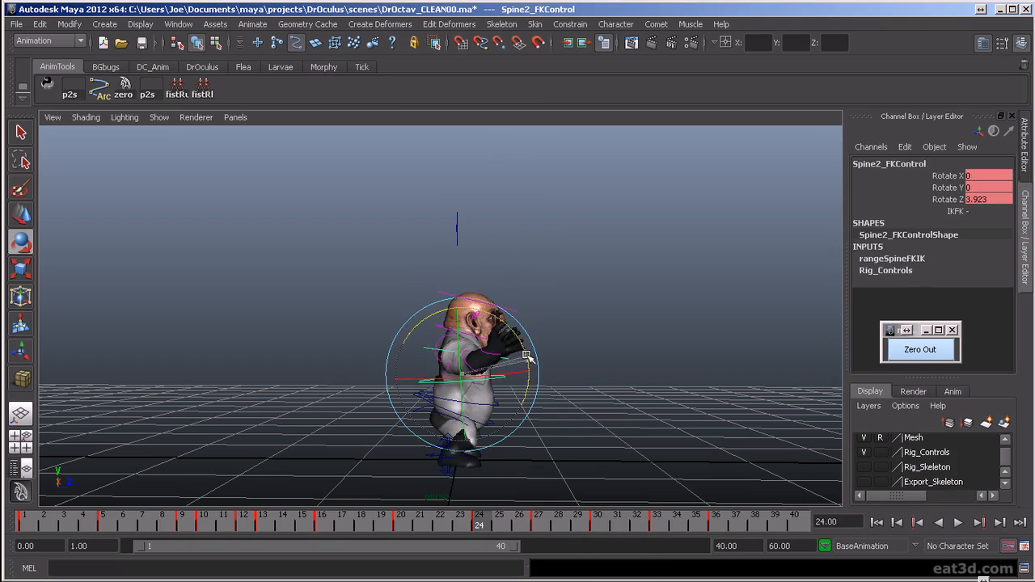
key(comma)
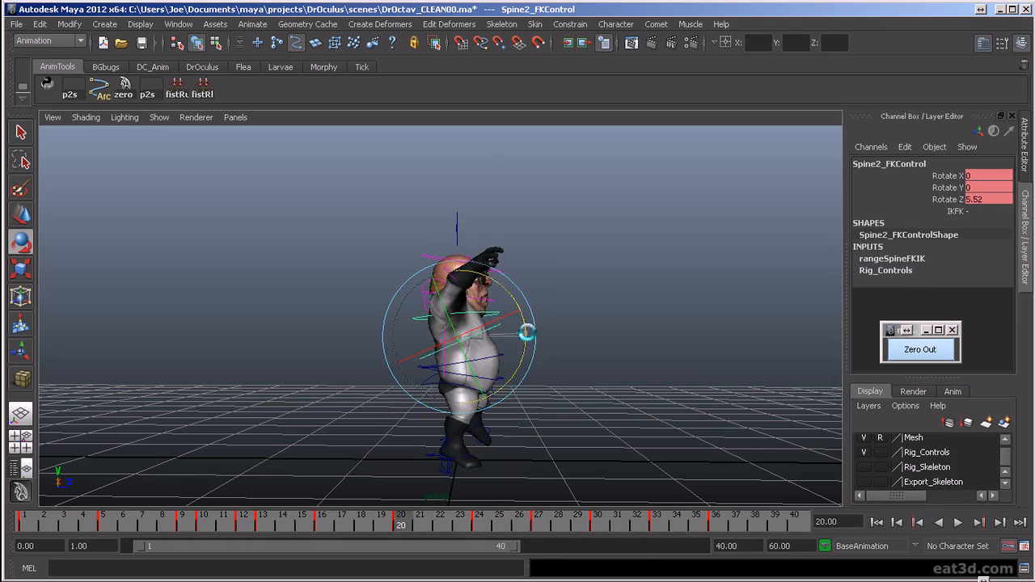
key(period)
key(period)
key(period)
key(comma)
- Step through the spine controls' keyframes around the landing, selecting Spine3_FKControl, and play the jump from the side and front
key(comma)
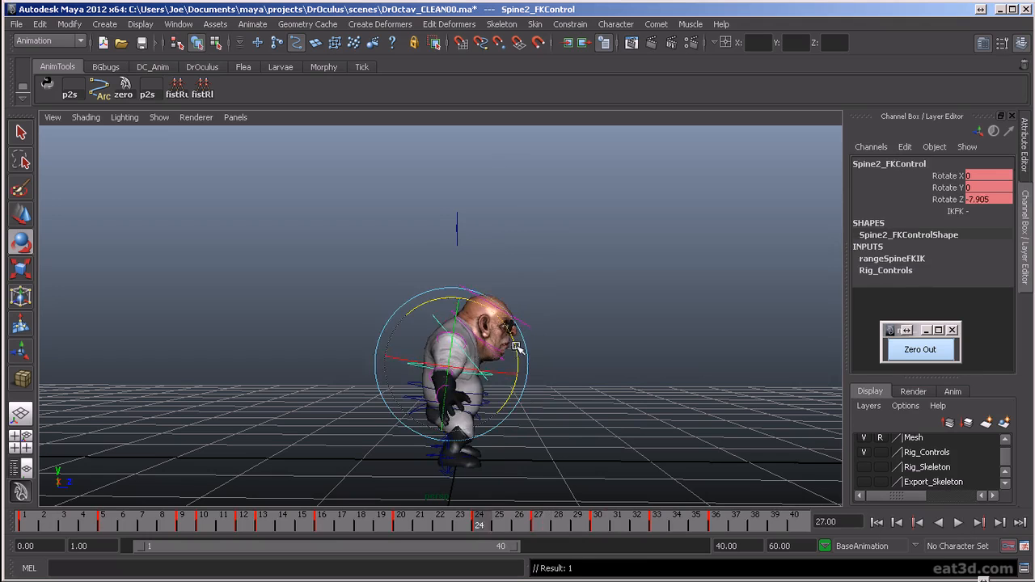
key(comma)
key(comma)
key(period)
key(period)
key(comma)
key(comma)
key(period)
click(453, 336)
click(439, 321)
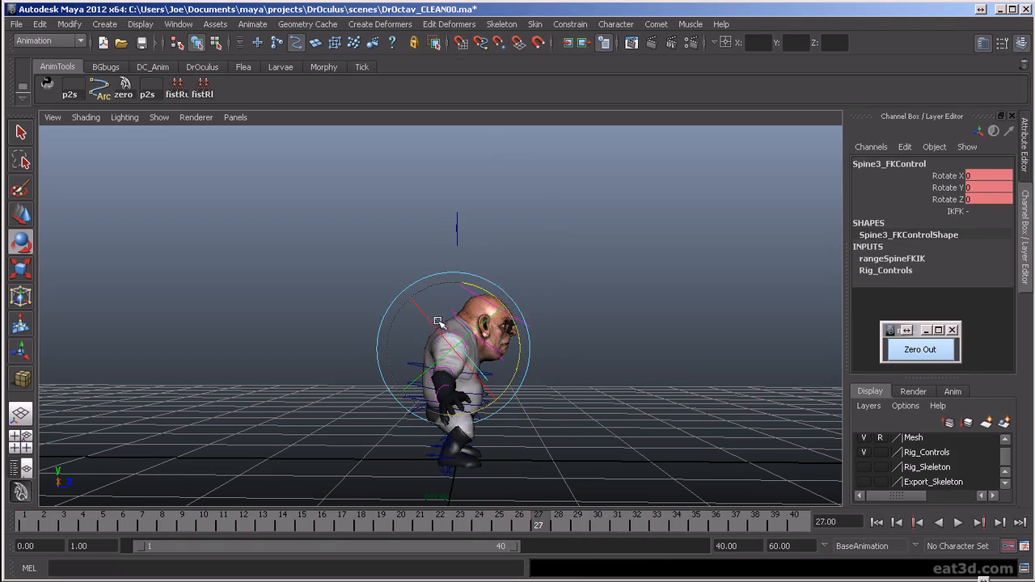
key(period)
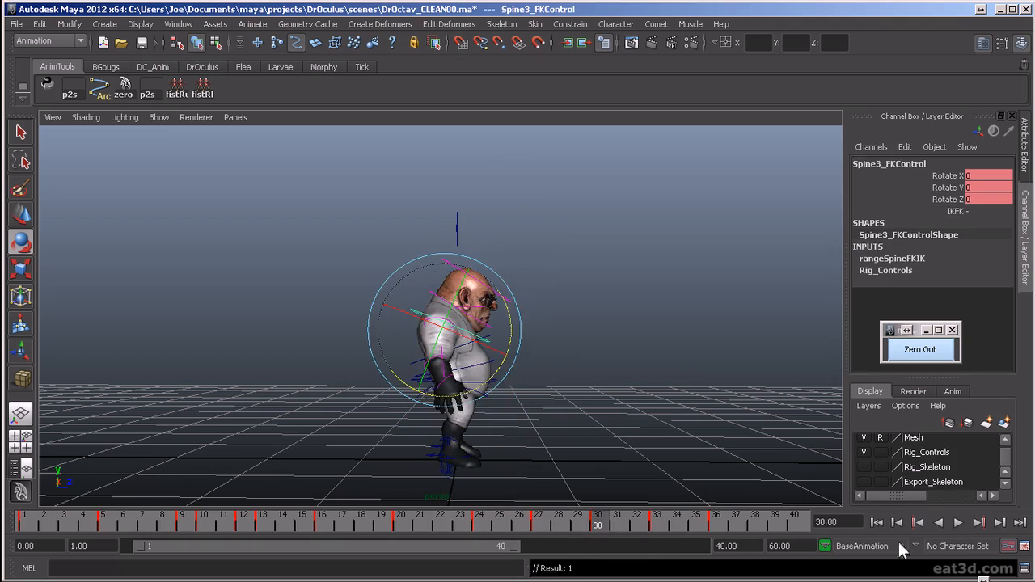
key(alt+v)
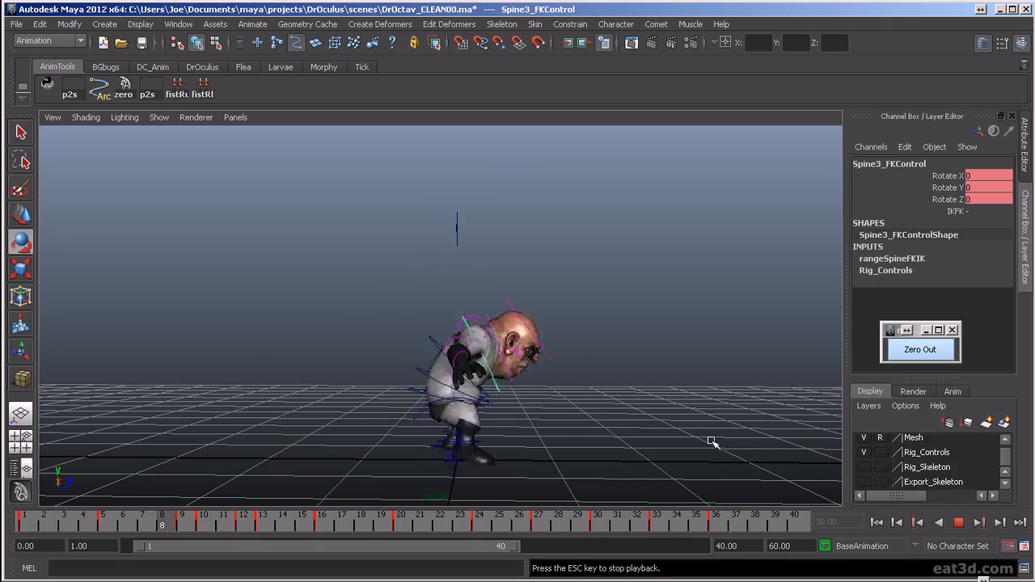
alt+drag(635, 411, 584, 444)
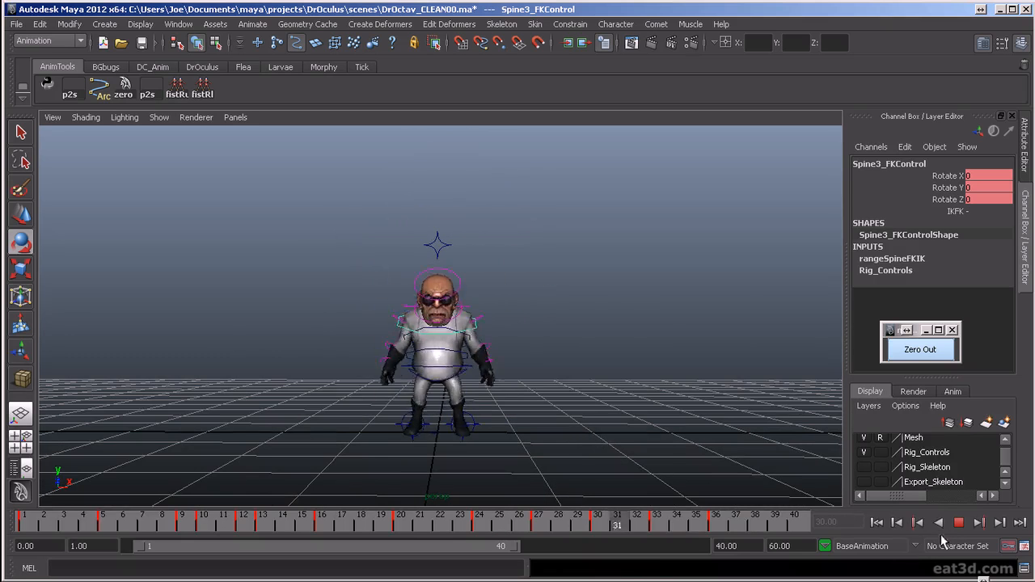
click(959, 523)
- Select all of the rig's controls and retime the wind-up and take-off keyframes between frames 5 and 16
drag(643, 287, 726, 351)
key(alt+v)
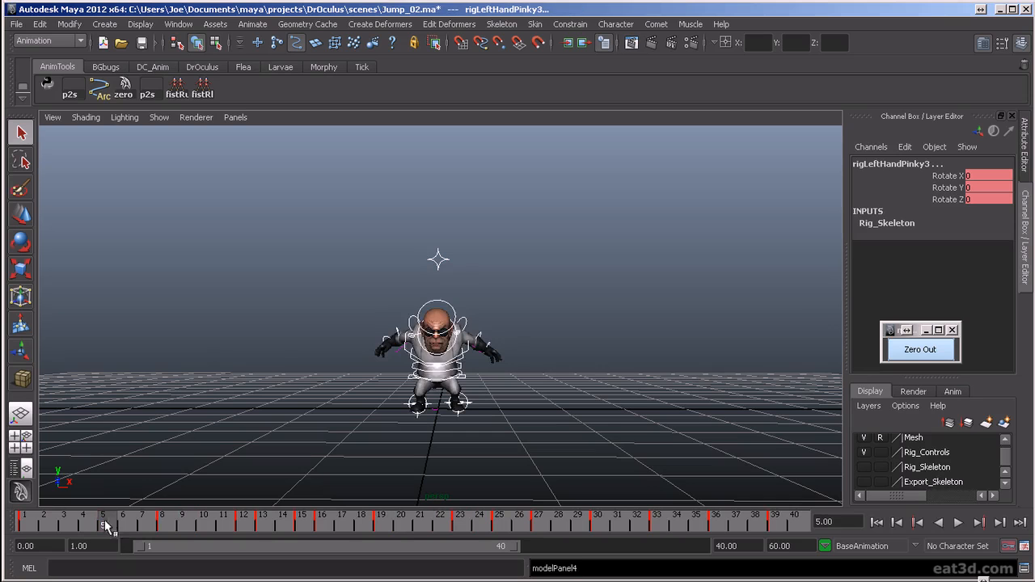
mouse_move(105, 525)
mouse_down()
mouse_move(256, 544)
mouse_move(208, 544)
mouse_up()
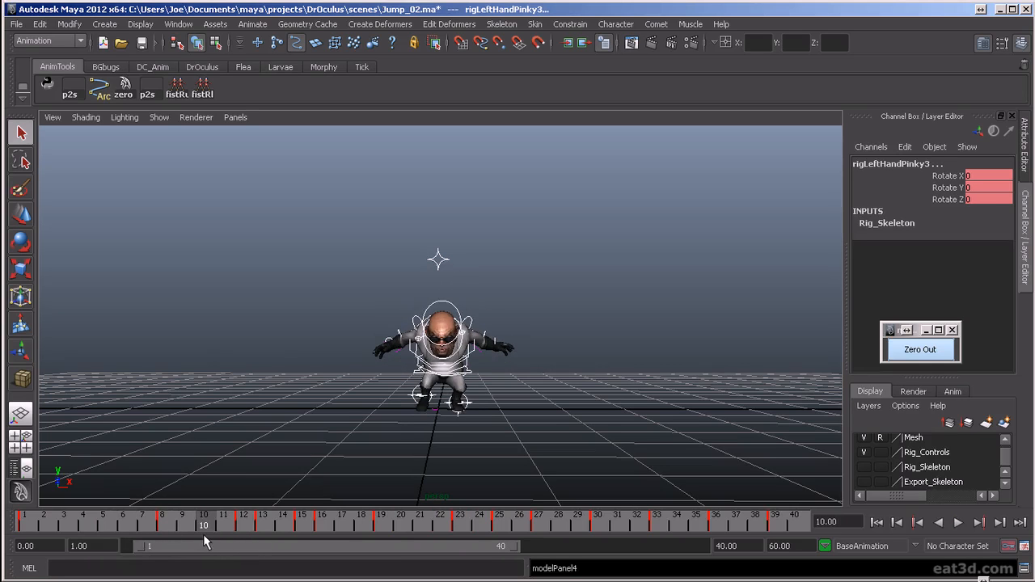
key(alt+v)
mouse_move(198, 521)
mouse_down()
mouse_move(256, 521)
mouse_move(131, 531)
mouse_move(360, 551)
mouse_move(330, 561)
mouse_up()
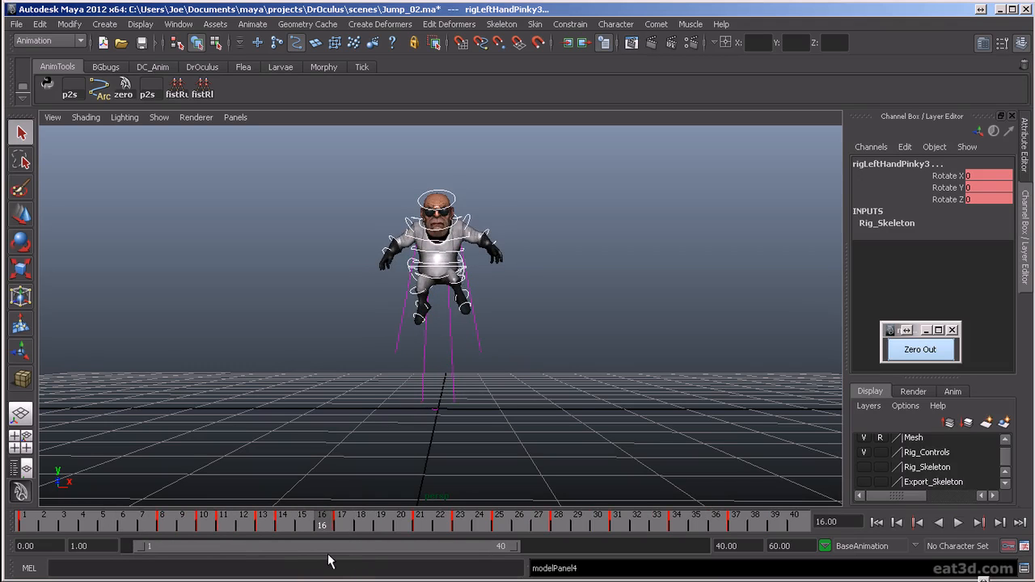
- Retime the descent and landing keyframes after frame 16 for all controls, checking the motion around frames 20 to 26
key(g)
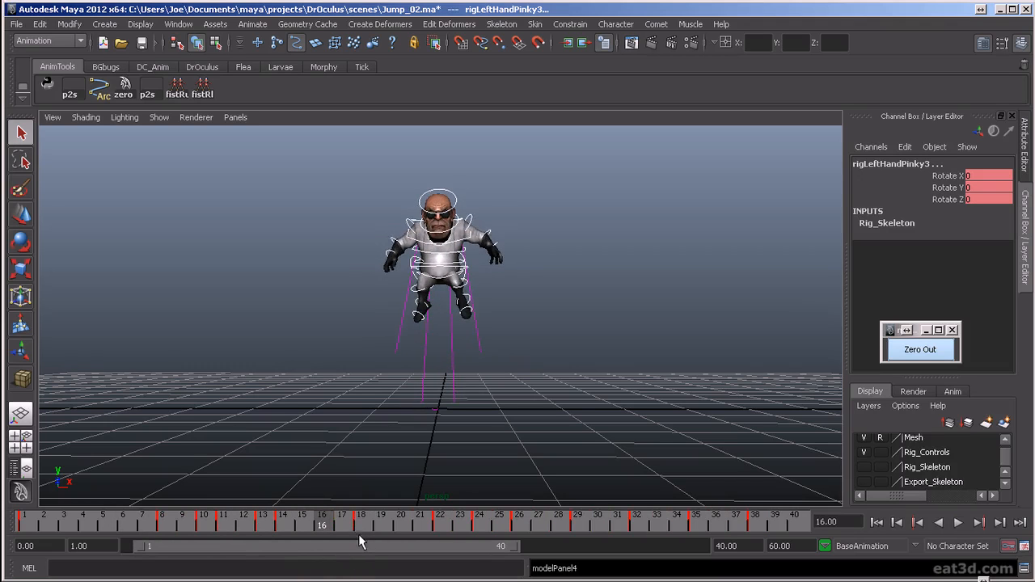
mouse_move(350, 540)
mouse_down()
mouse_move(342, 529)
mouse_move(426, 525)
mouse_up()
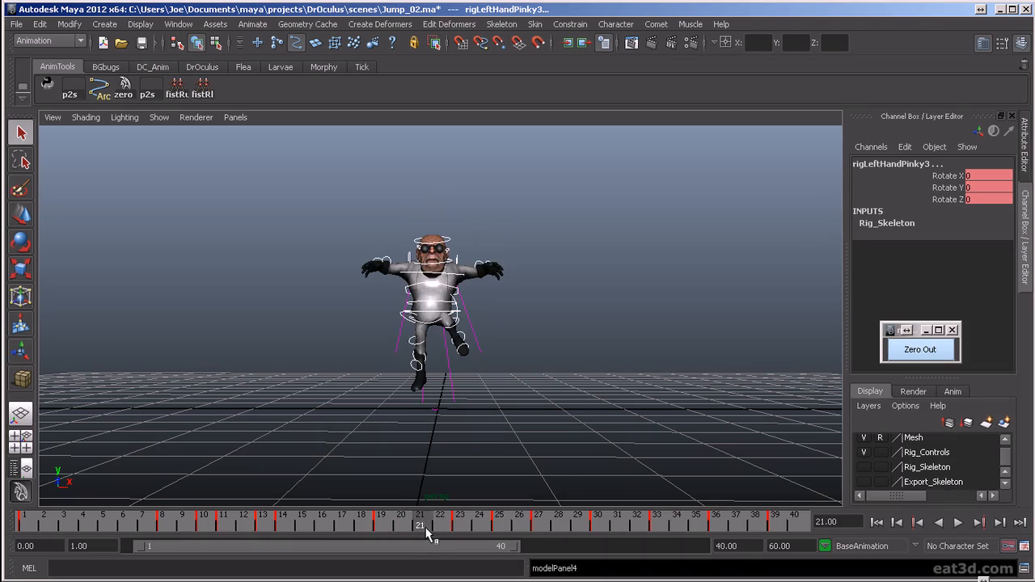
key(g)
key(alt+v)
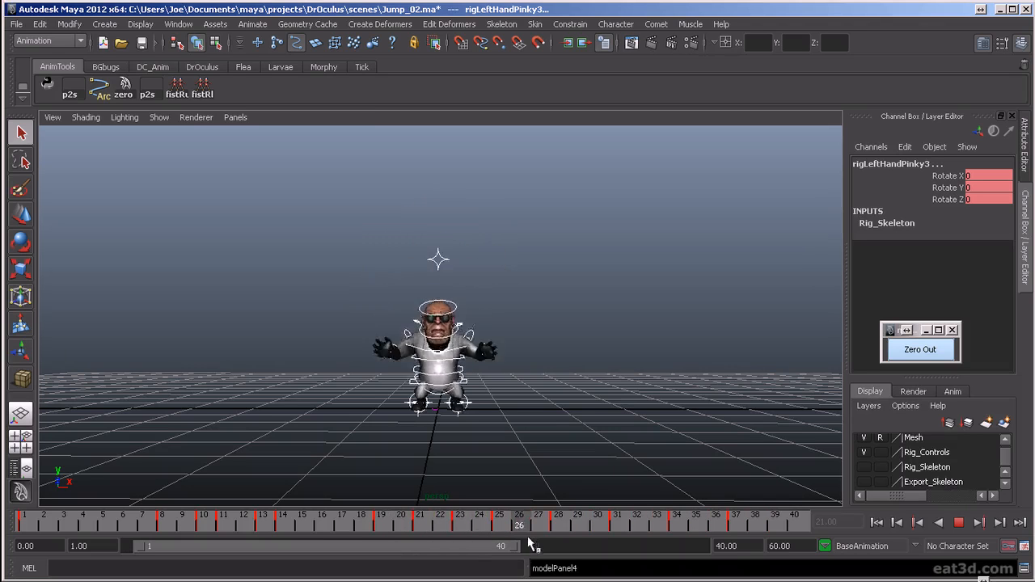
mouse_move(453, 527)
mouse_down()
mouse_move(308, 521)
mouse_move(501, 527)
mouse_move(398, 559)
mouse_up()
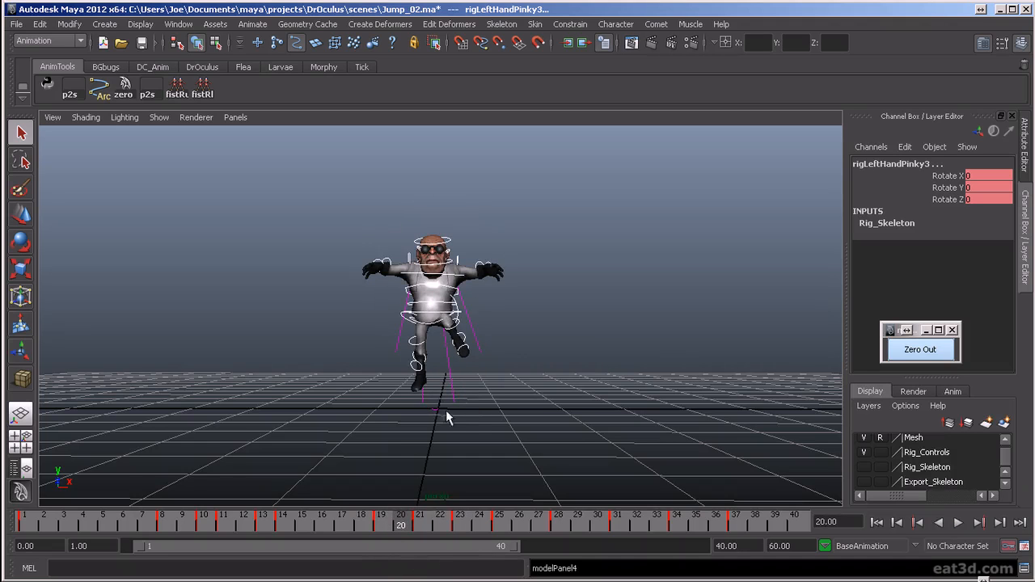
- At frame 20, run the IKFK Match on the right ankle FK control and again on RightLeg_IKControl, and check the playback
mouse_move(418, 414)
alt+mouse_down()
mouse_move(541, 415)
mouse_move(534, 429)
mouse_move(224, 430)
mouse_move(527, 435)
mouse_move(423, 428)
mouse_move(418, 438)
alt+mouse_up()
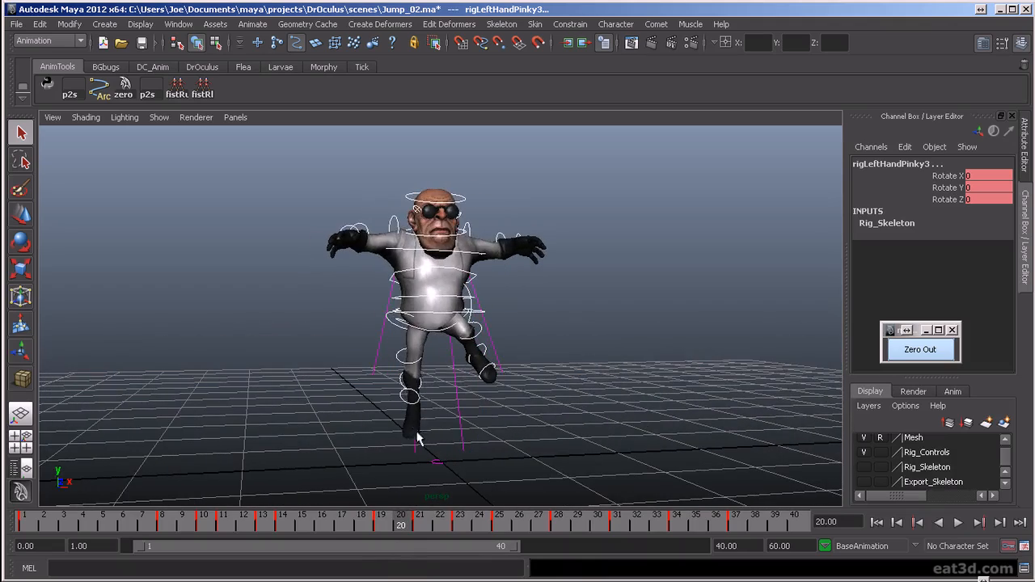
click(411, 390)
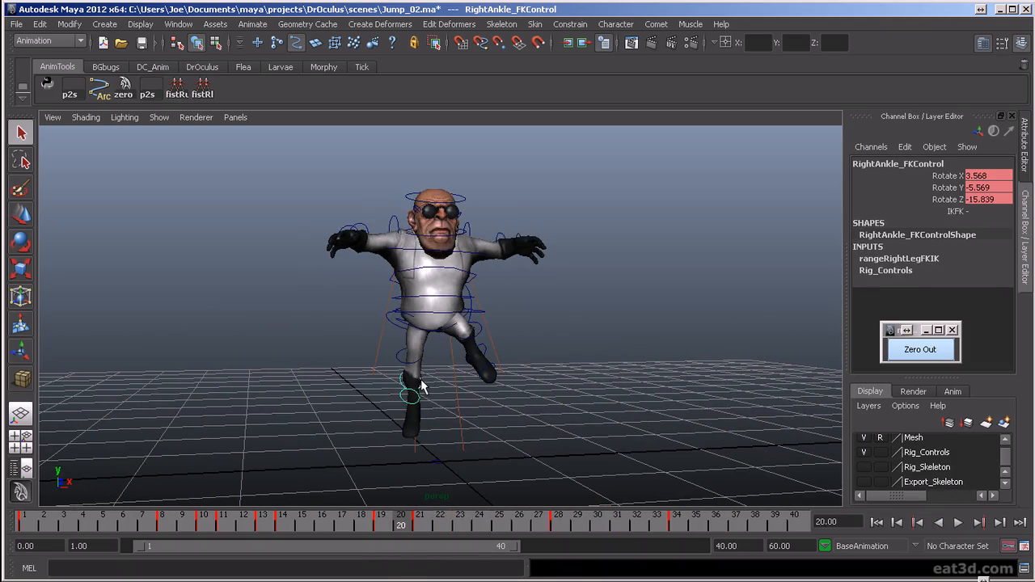
mouse_move(374, 523)
mouse_down()
mouse_move(445, 526)
mouse_move(387, 533)
mouse_move(433, 530)
mouse_move(410, 548)
mouse_up()
click(994, 214)
click(991, 238)
click(437, 391)
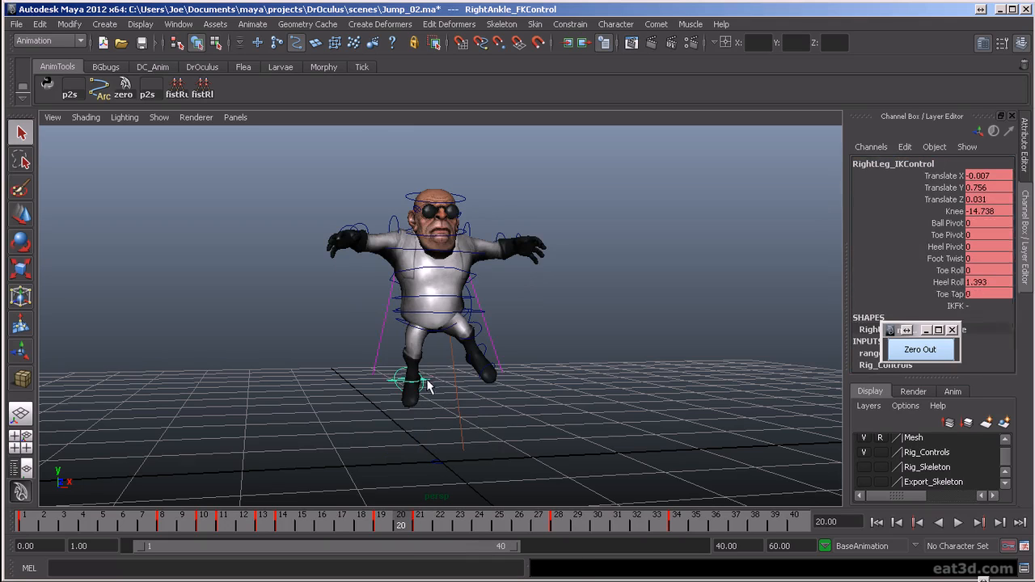
click(962, 307)
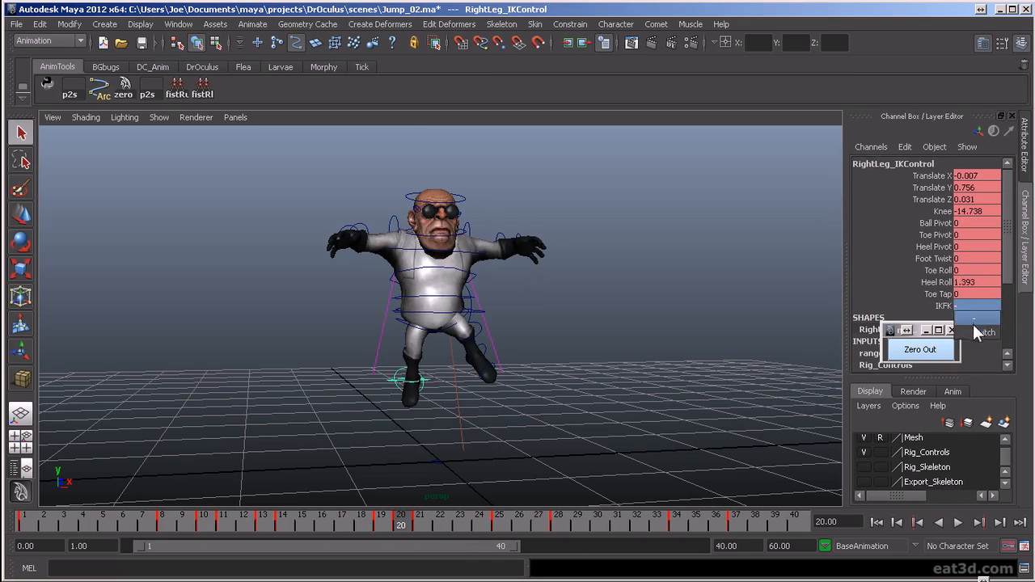
click(976, 336)
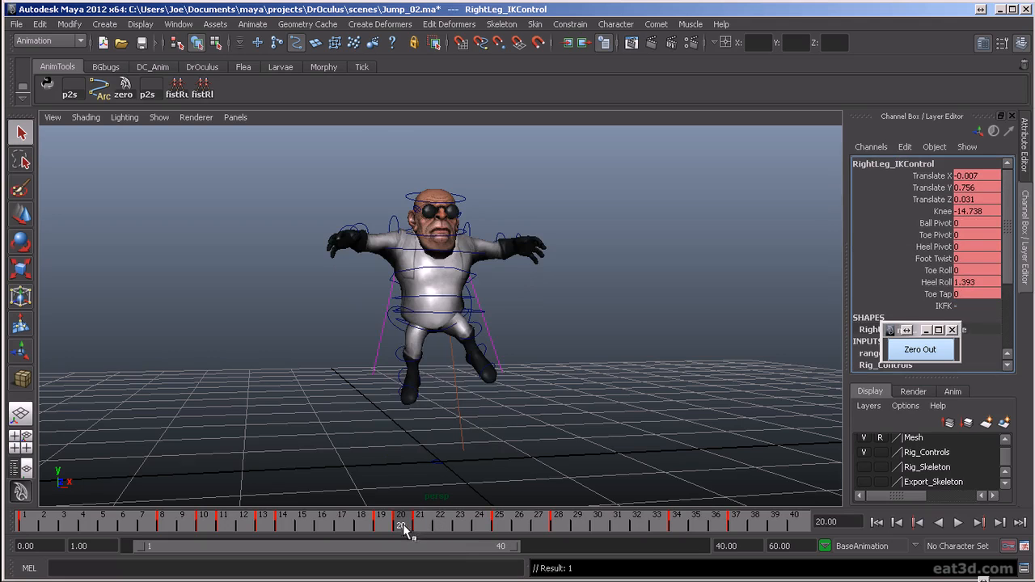
key(alt+v)
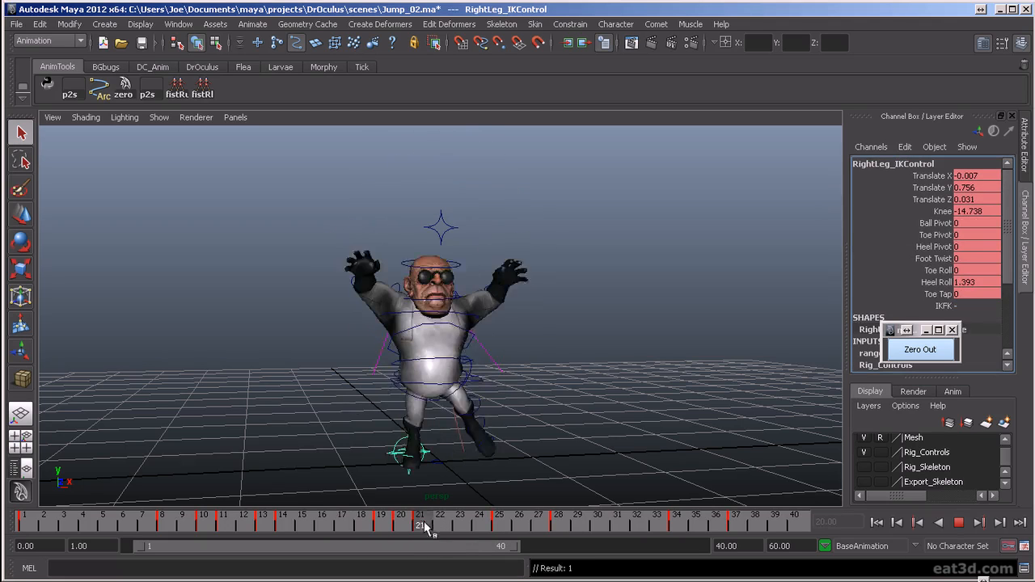
key(alt+v)
- Give RightLeg_IKControl's Translate Y keys at frames 21 and 25 flat tangents in the Graph Editor
click(429, 464)
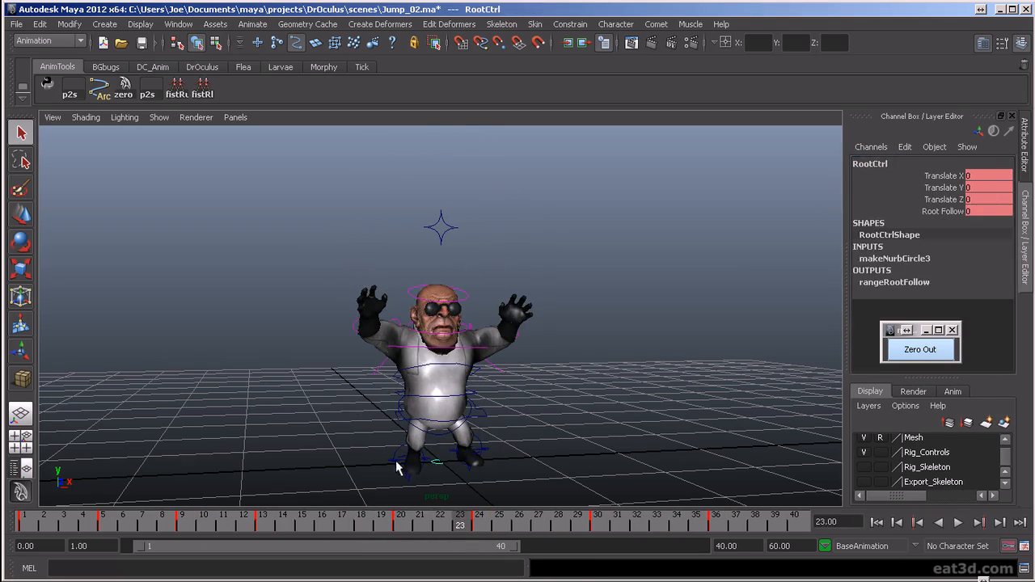
click(407, 481)
key(alt+v)
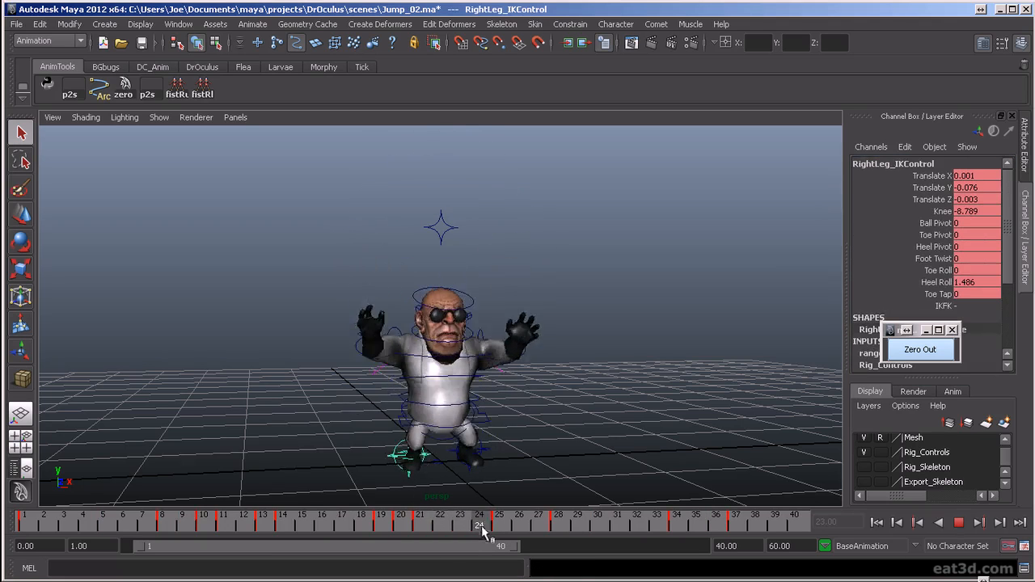
mouse_move(436, 530)
mouse_down()
mouse_move(428, 524)
mouse_move(485, 530)
mouse_move(453, 532)
mouse_up()
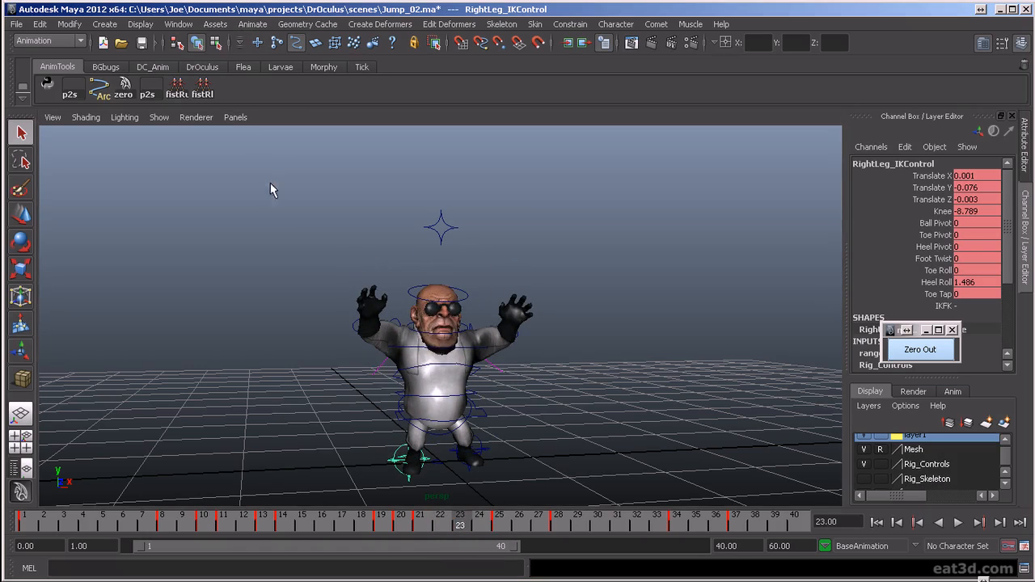
key(g)
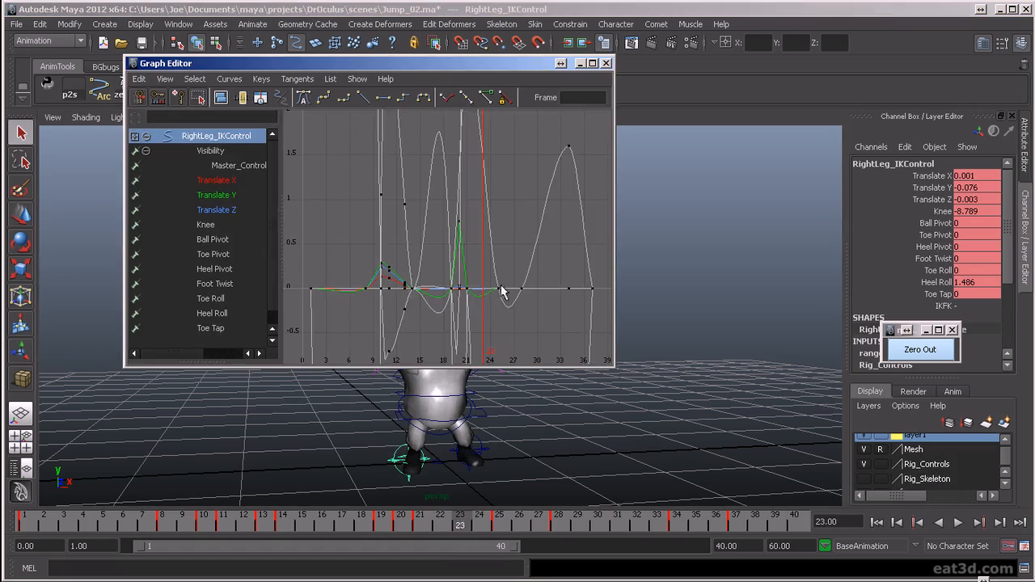
click(243, 195)
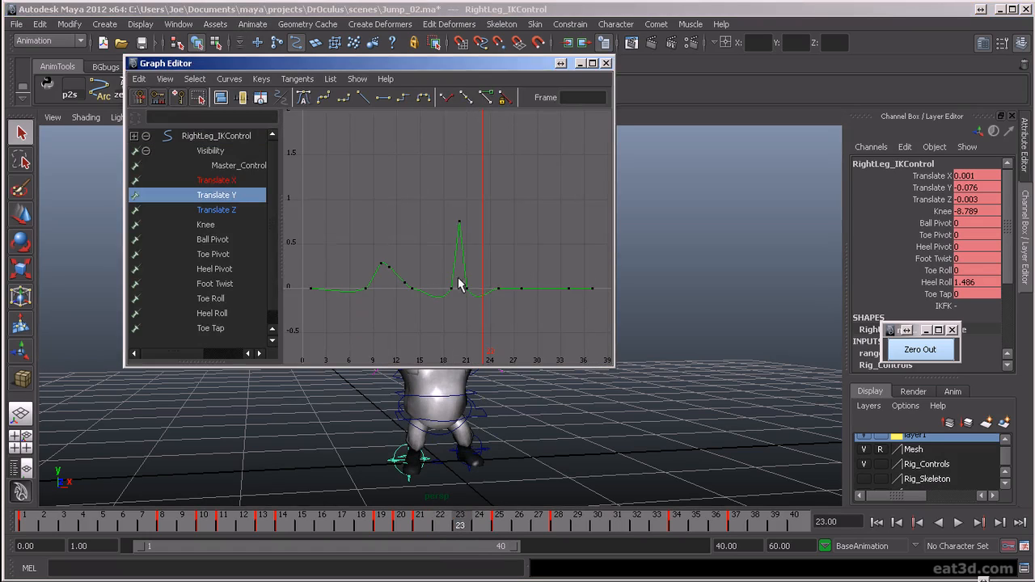
drag(505, 312, 505, 312)
click(383, 97)
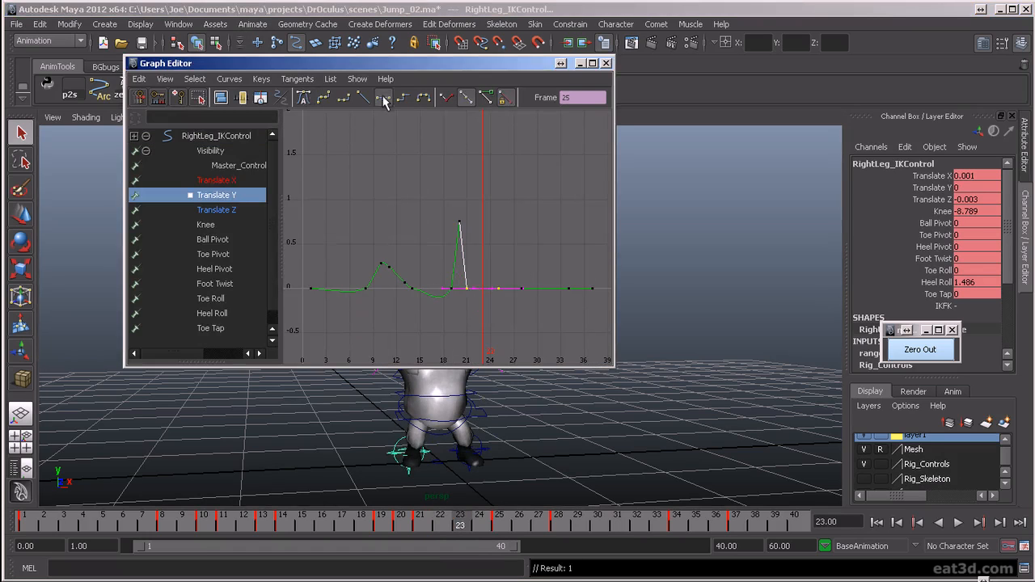
drag(463, 527, 558, 524)
click(606, 62)
- Scrub and play back the jump to check the right foot's landing from the front
drag(277, 524, 775, 525)
click(957, 522)
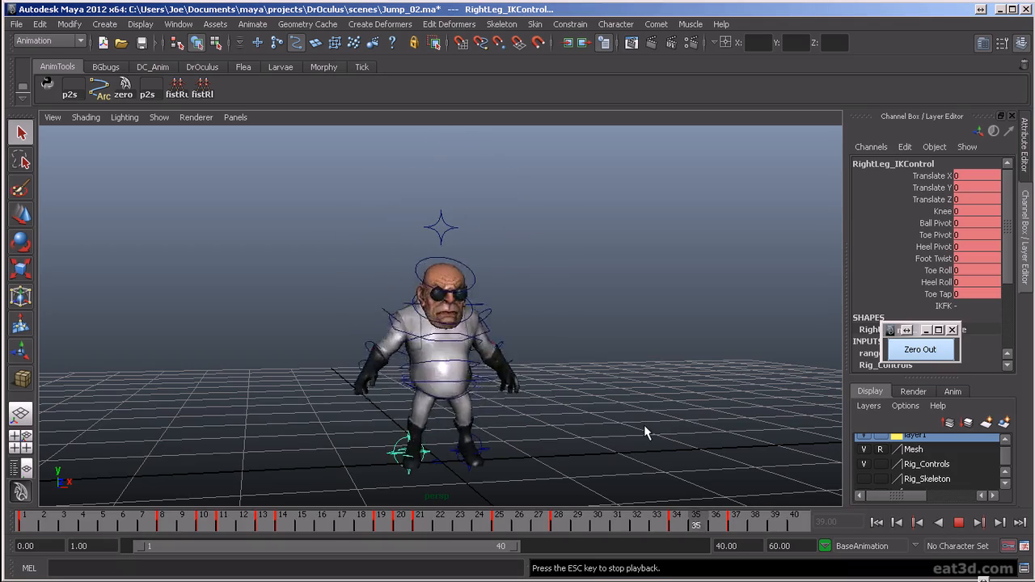
alt+drag(534, 340, 583, 404)
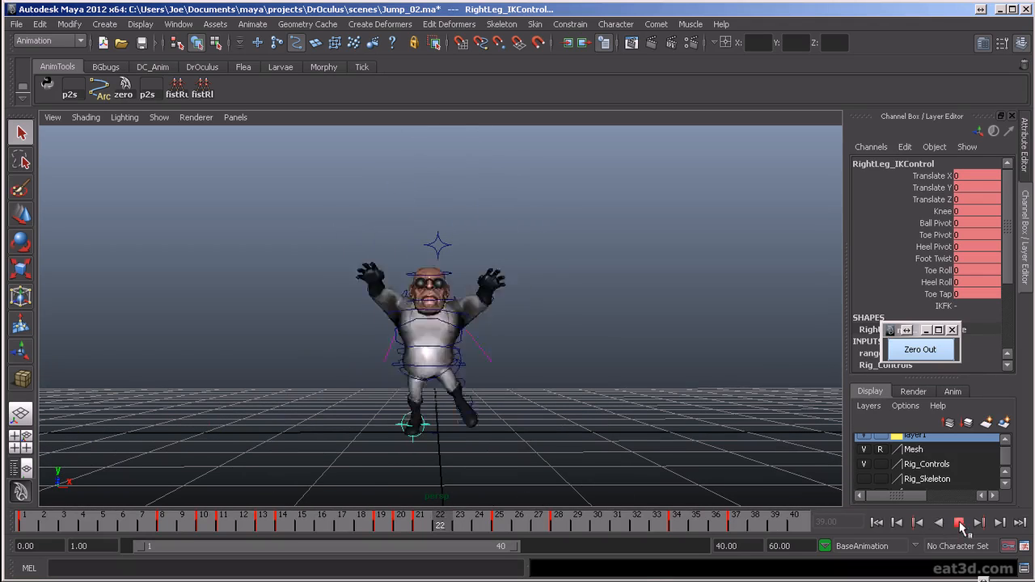
click(958, 522)
- Select all of the rig's controls and shift the landing and settle keyframes after frame 27 later in time
drag(306, 234, 551, 466)
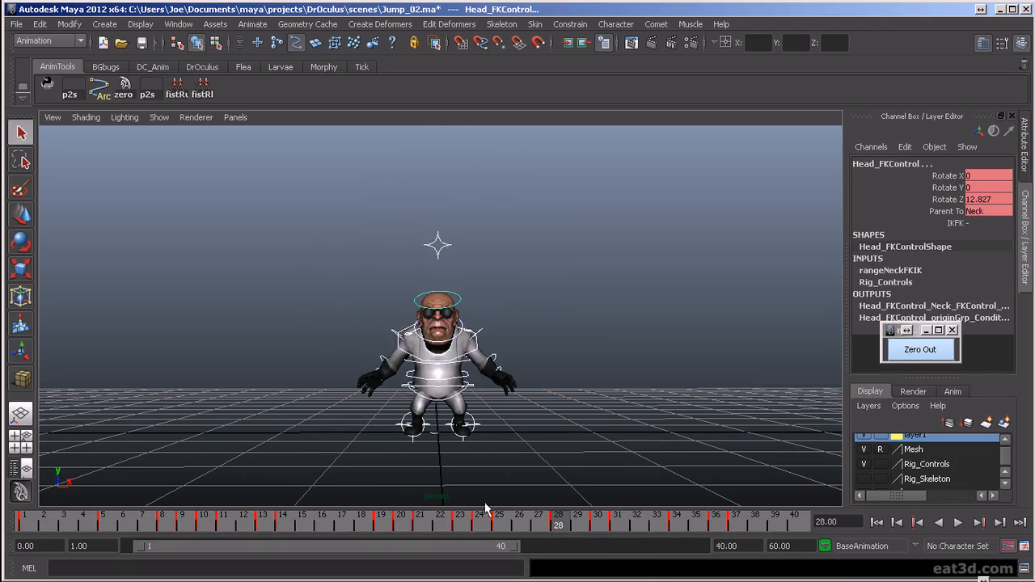
key(alt+v)
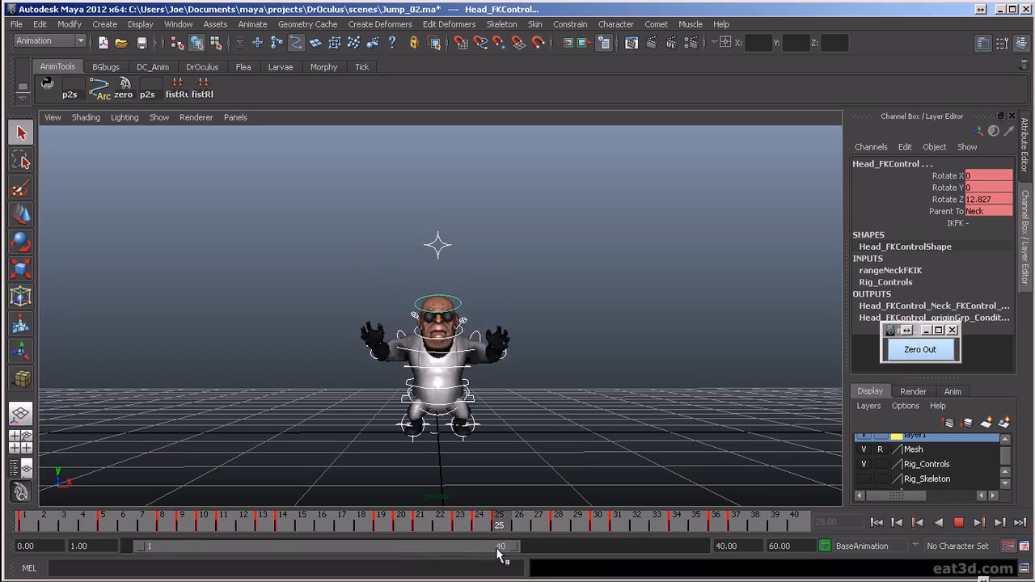
drag(535, 558, 455, 559)
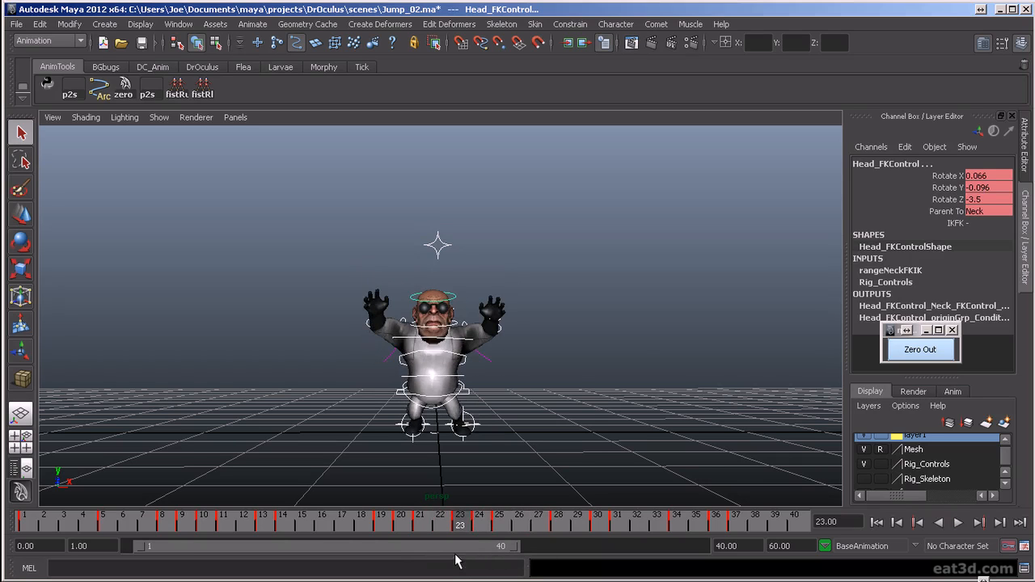
drag(468, 527, 534, 543)
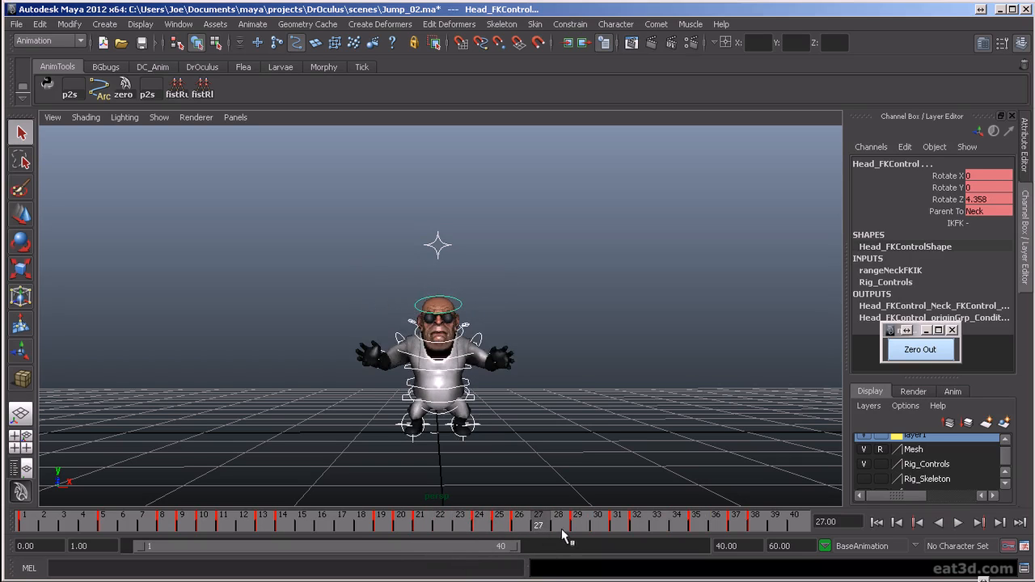
drag(555, 526, 809, 488)
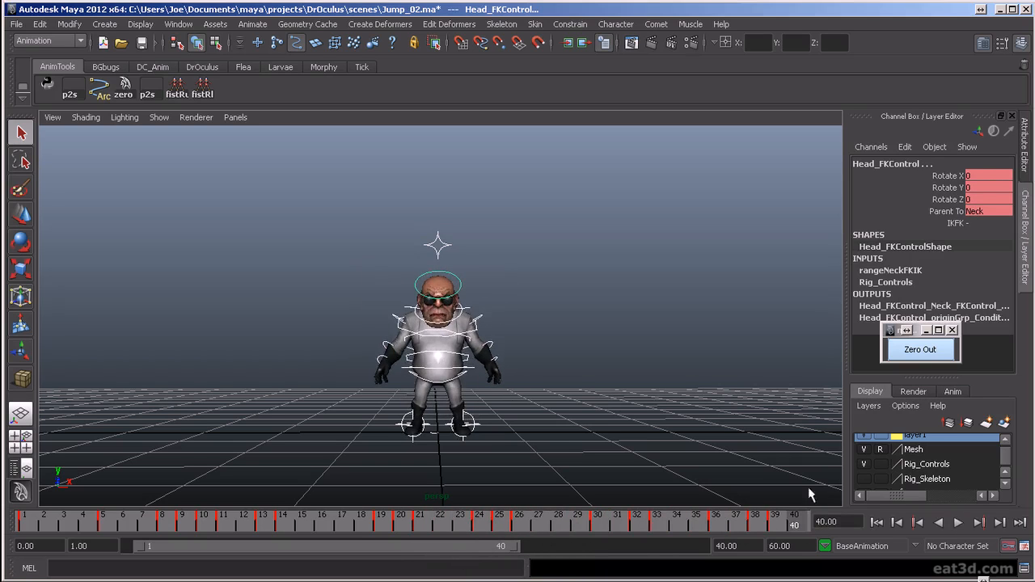
- Hide the Rig_Controls layer and review the looping retimed jump from the front, back and side
click(864, 464)
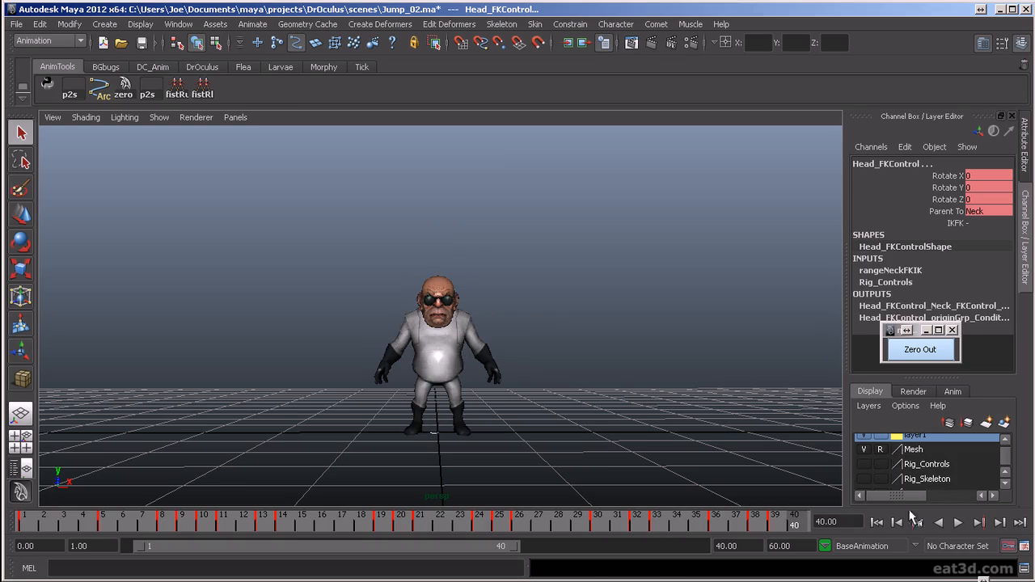
click(958, 524)
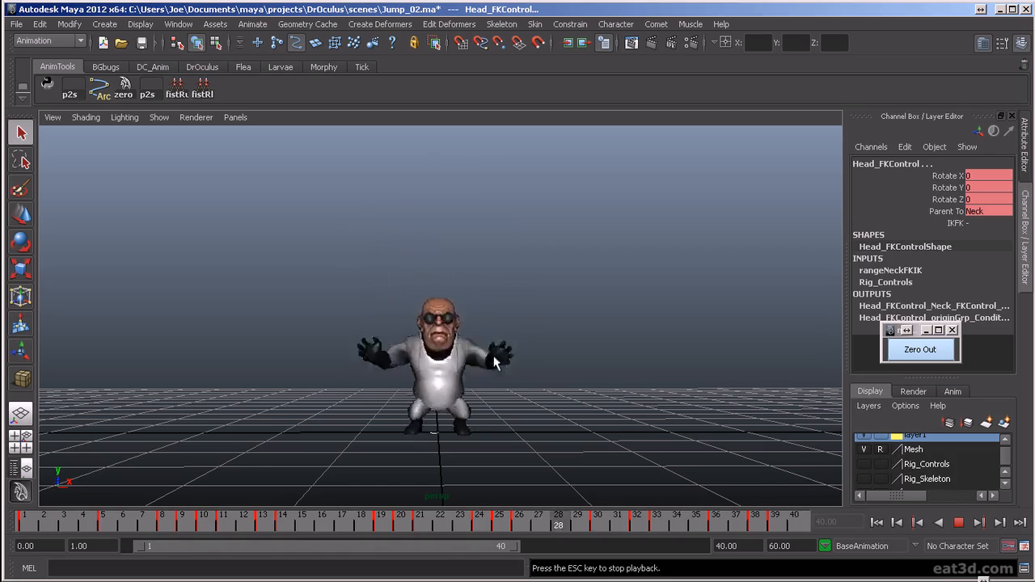
alt+drag(485, 477, 591, 362)
alt+drag(620, 401, 623, 434)
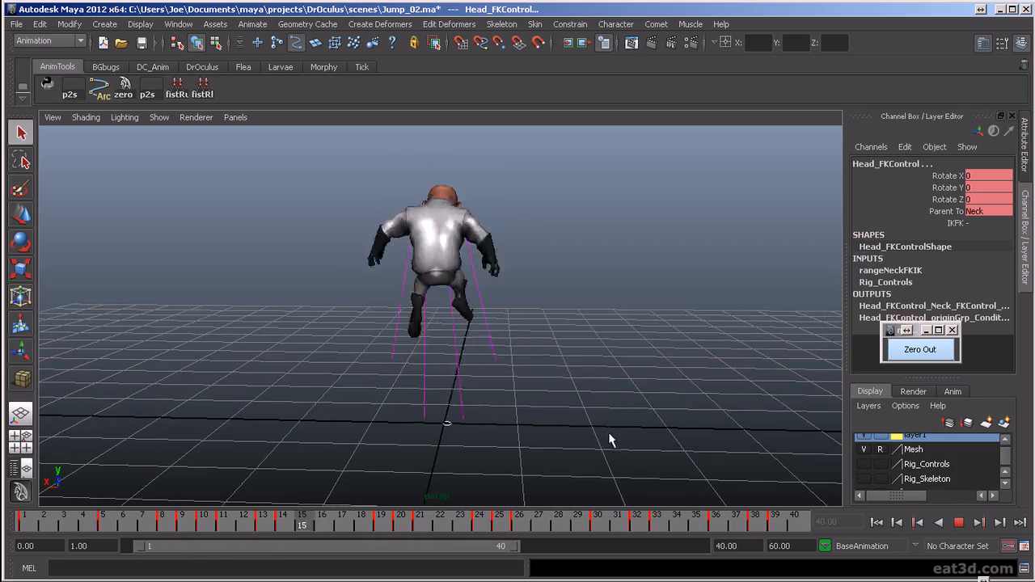
alt+drag(393, 455, 561, 456)
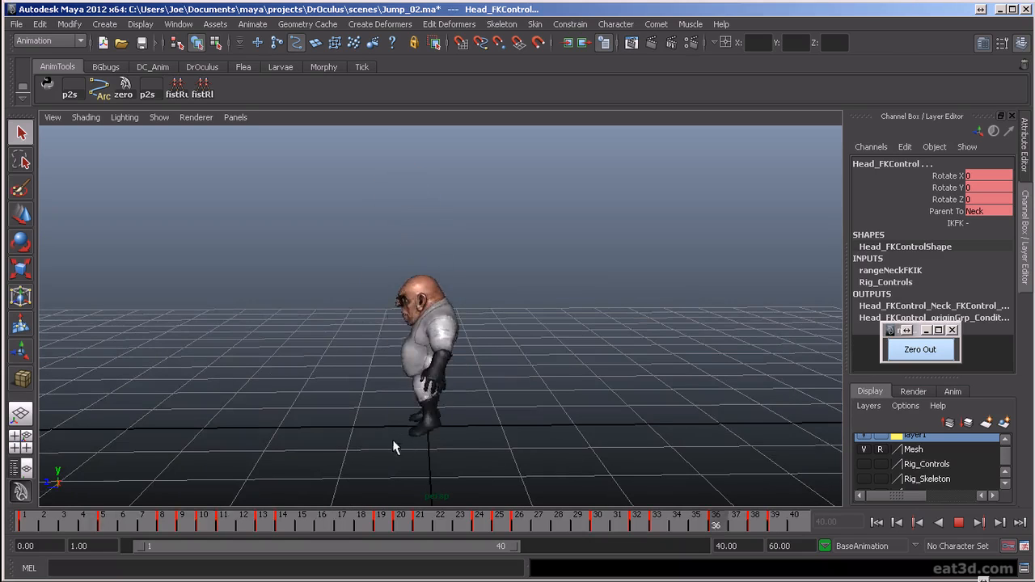
alt+drag(351, 454, 428, 445)
alt+drag(536, 457, 575, 474)
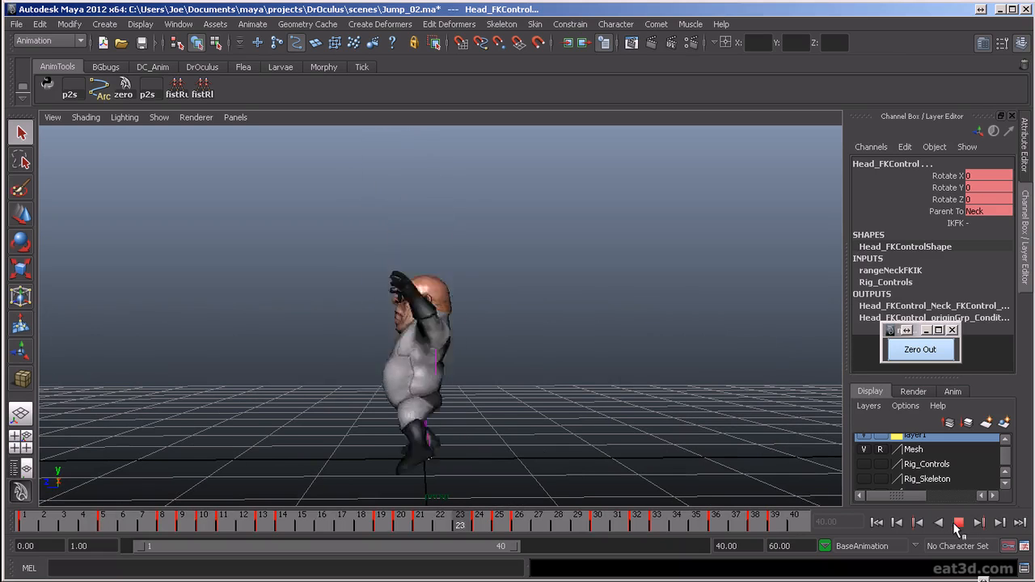
- Show the Rig_Controls layer and set the Heel Roll of both leg IK controls to 0 at frame 32
click(959, 523)
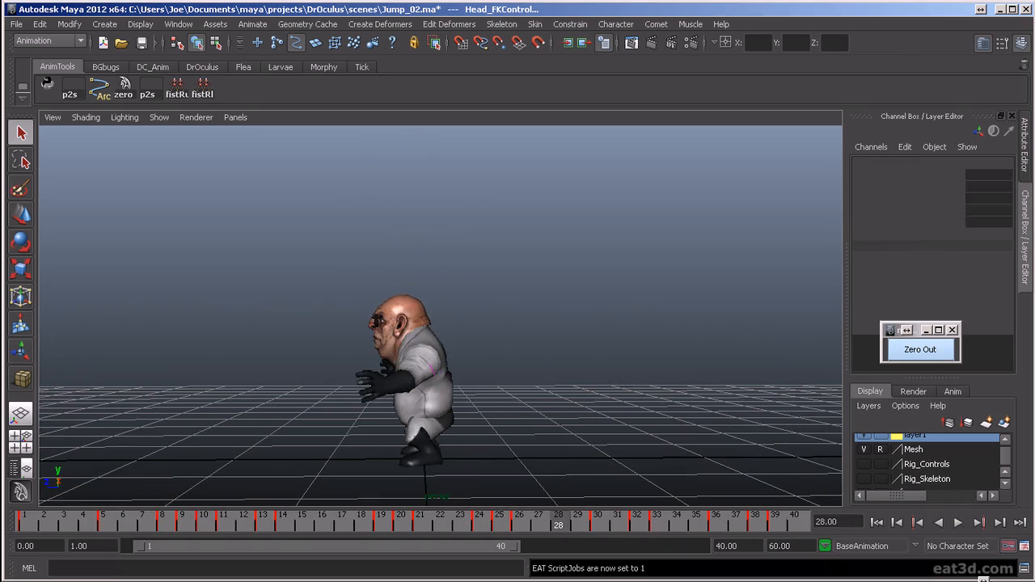
drag(468, 522, 608, 535)
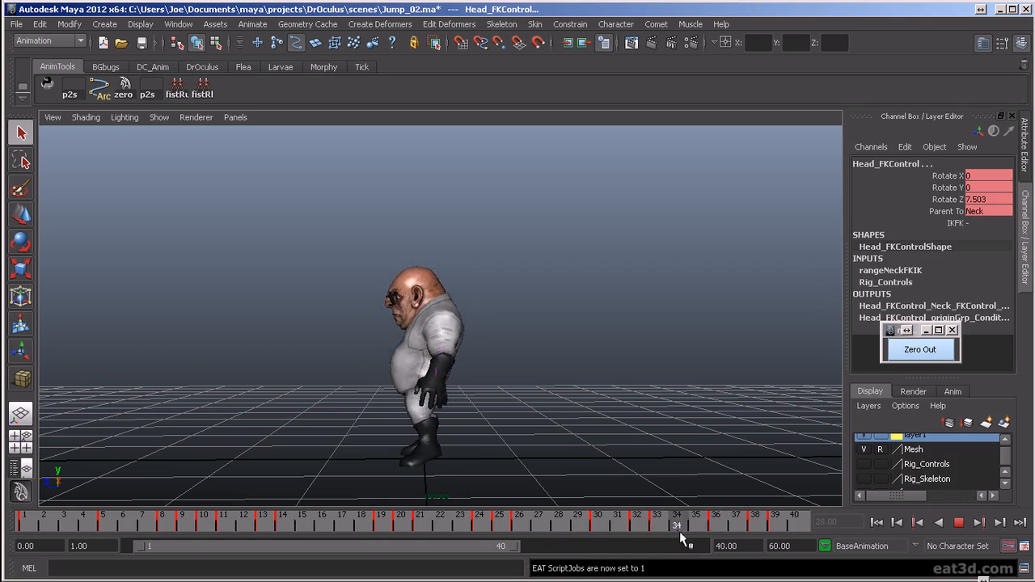
drag(723, 547, 696, 530)
drag(817, 527, 654, 527)
alt+drag(560, 431, 565, 373)
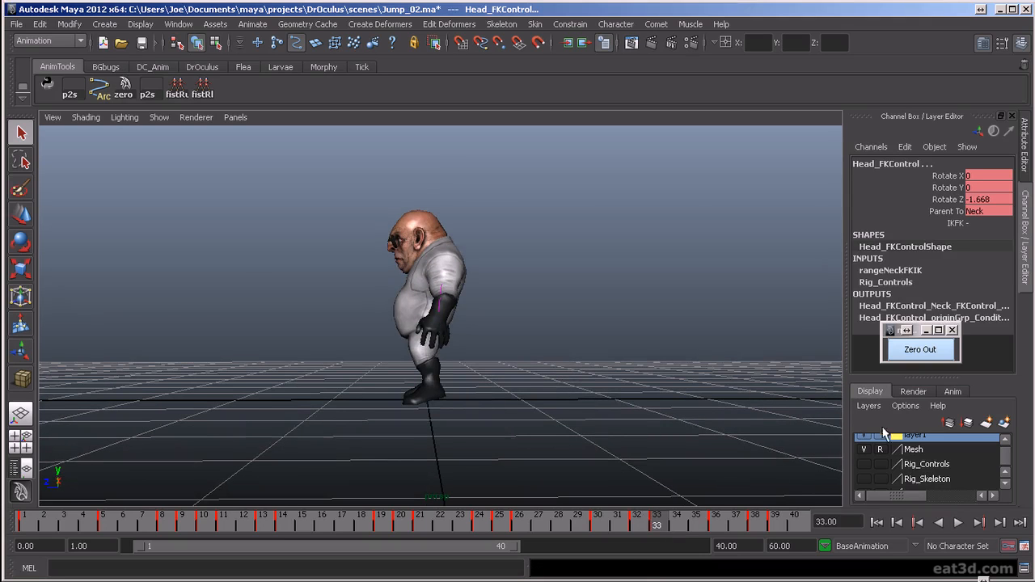
click(864, 464)
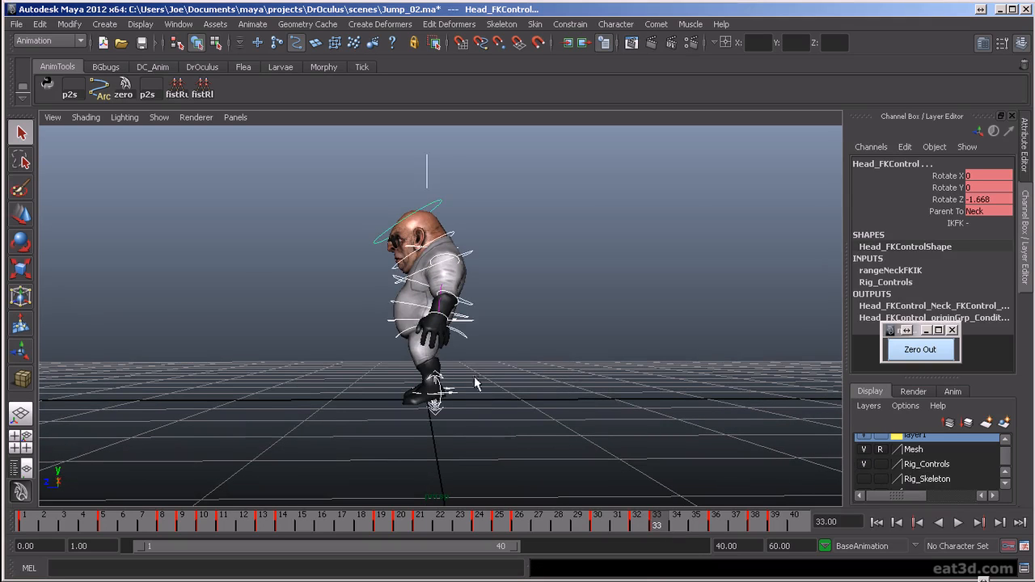
click(450, 415)
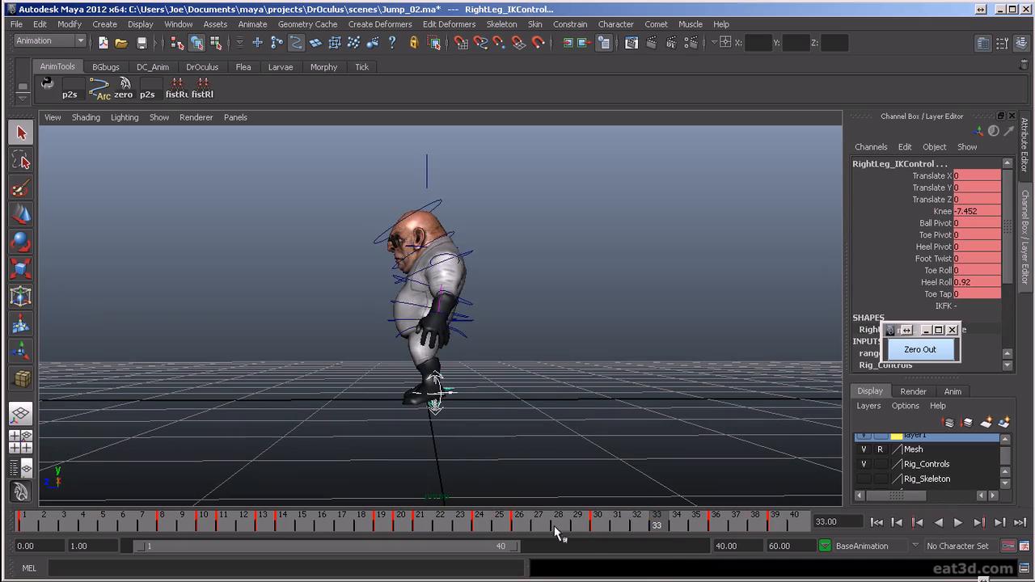
mouse_move(657, 526)
mouse_down()
mouse_move(591, 524)
mouse_move(655, 525)
mouse_move(637, 525)
mouse_up()
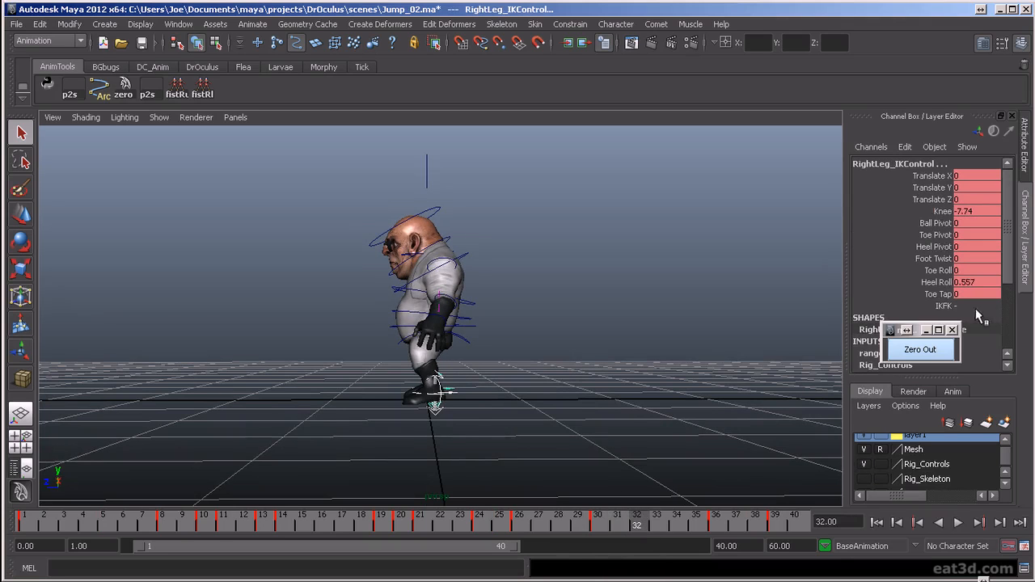
double_click(979, 282)
text(0)
key(Return)
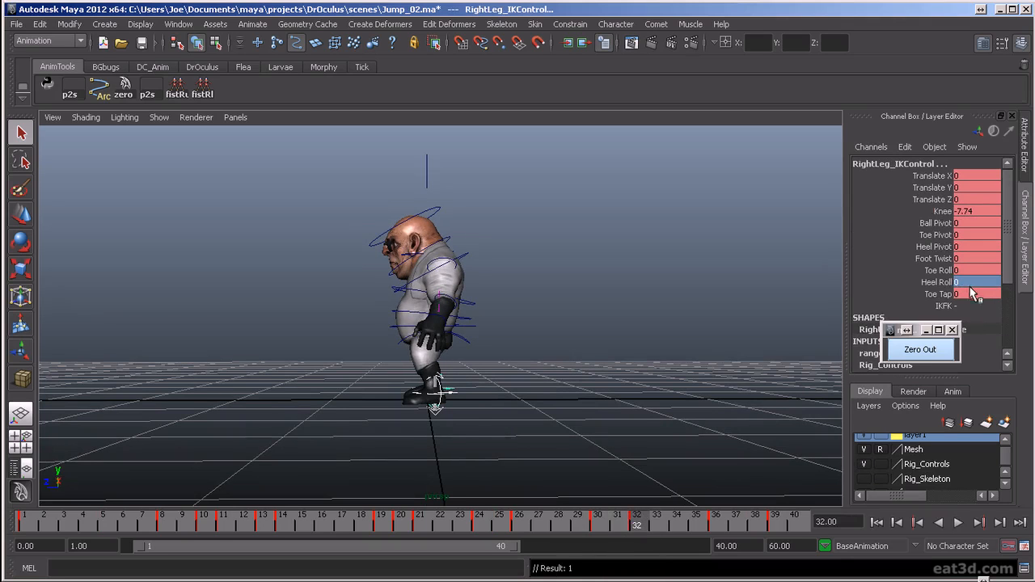
- Set the Heel Roll of both leg IK controls to 0 at frame 38 and play back the settle
drag(632, 526, 749, 528)
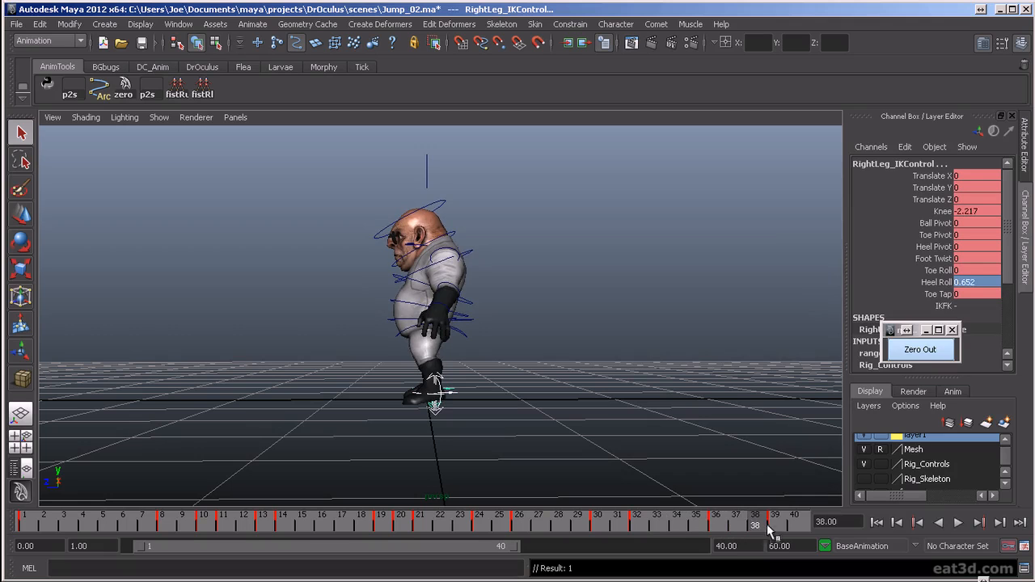
click(775, 527)
click(760, 526)
key(Return)
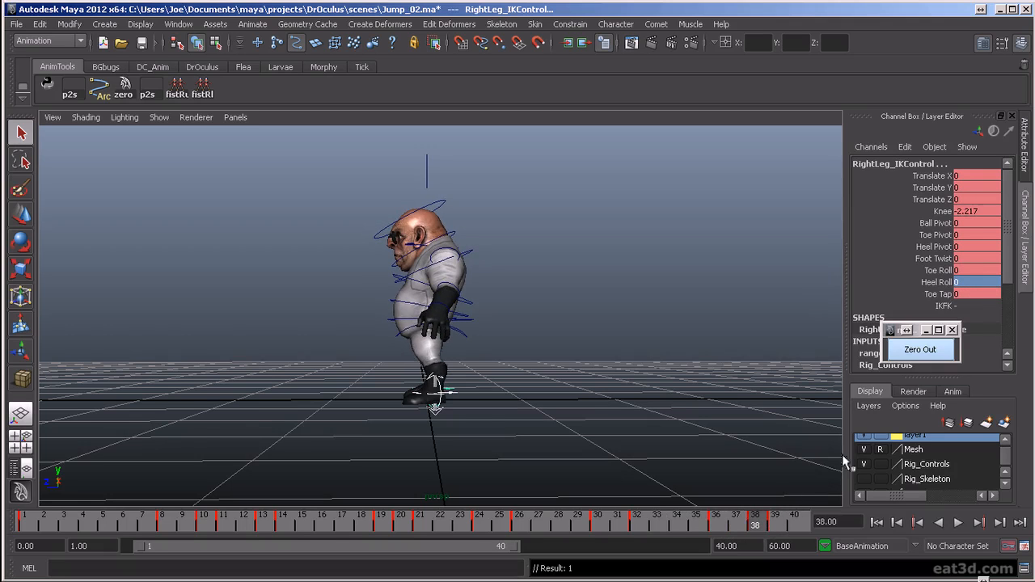
key(alt+v)
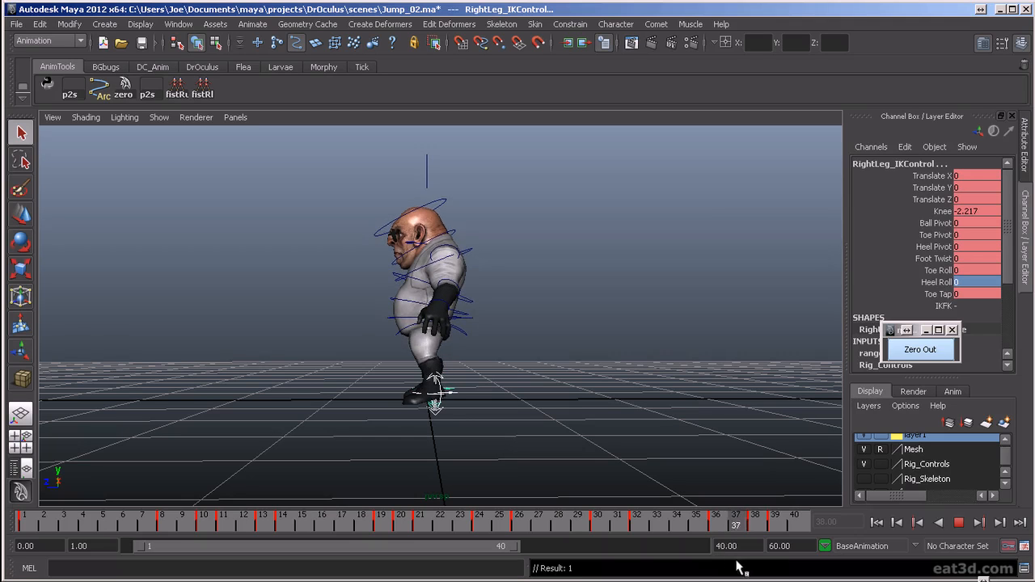
key(Escape)
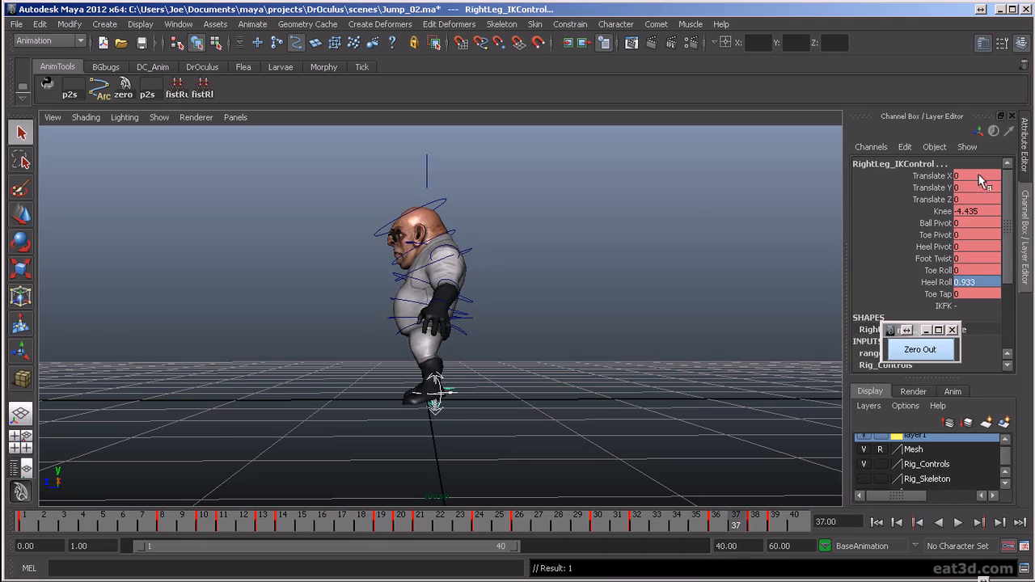
- Try raising both leg IK controls' Heel Roll at frame 37 and step through the neighbouring keyframes
click(921, 282)
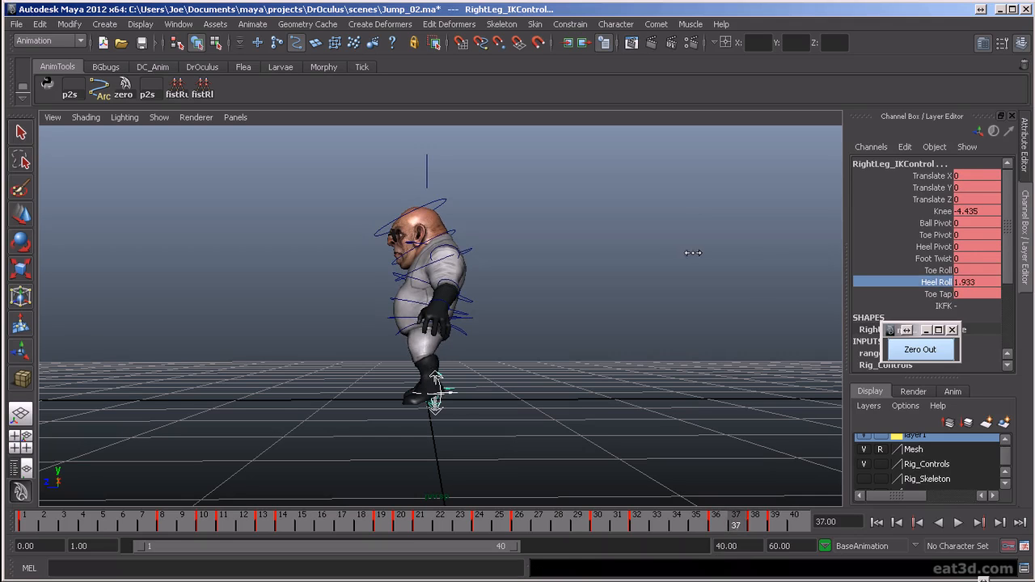
key(comma)
key(period)
key(comma)
key(comma)
key(period)
key(period)
key(period)
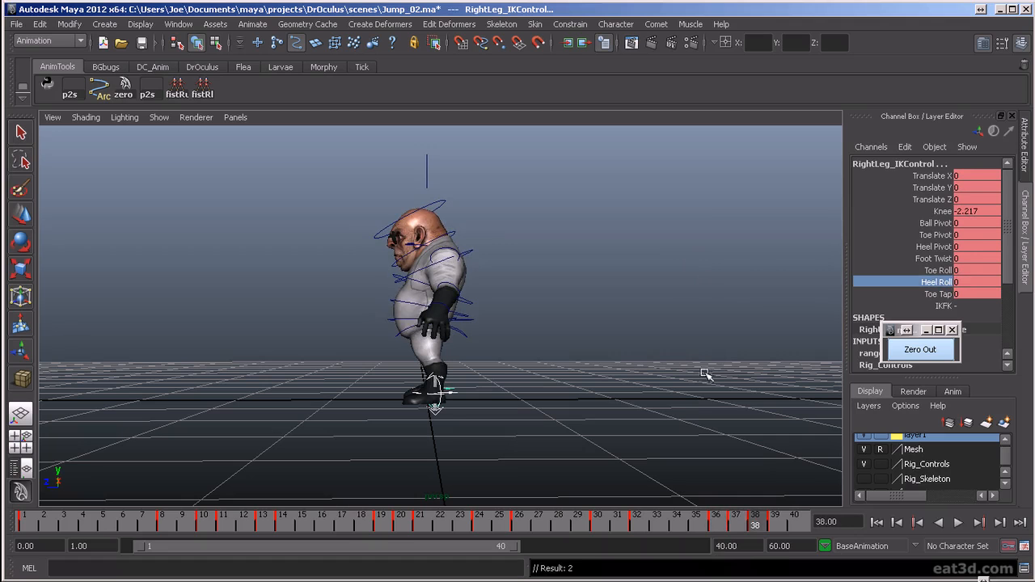
key(period)
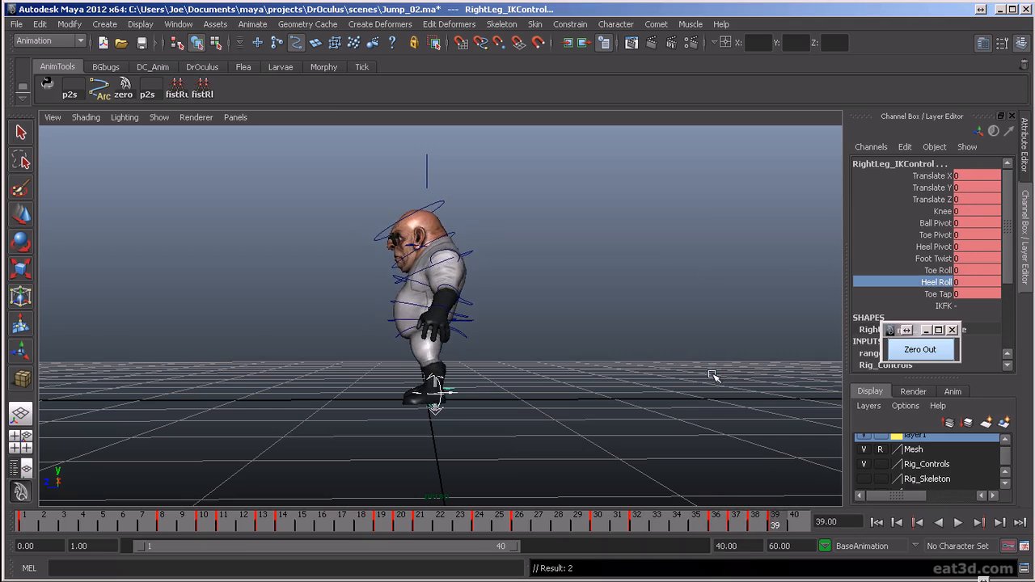
key(comma)
key(comma)
key(period)
key(period)
- Play and scrub the settle, and delete the leg IK controls' keys at frames 37 and 38
click(958, 524)
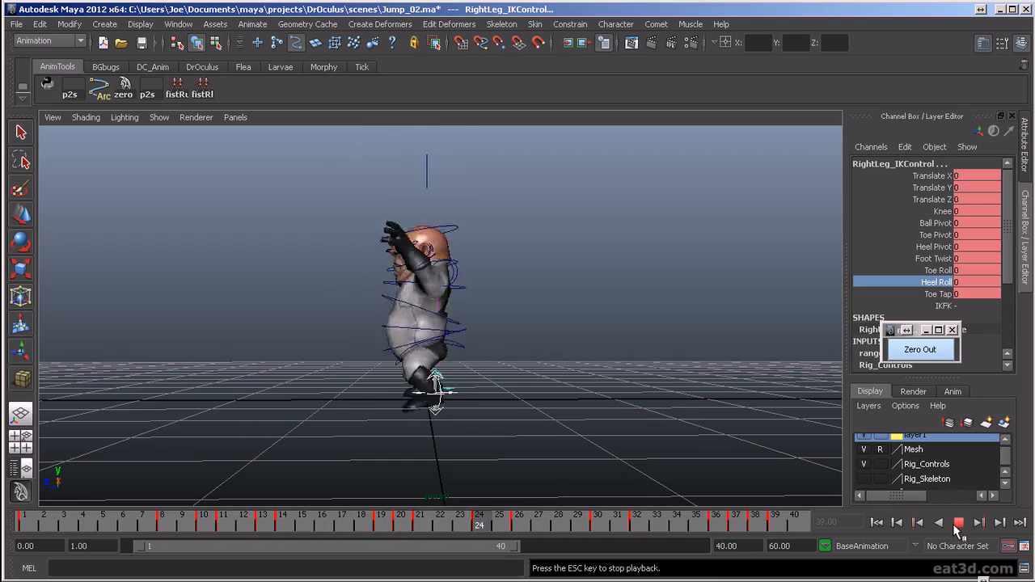
click(961, 526)
mouse_move(678, 525)
mouse_down()
mouse_move(762, 542)
mouse_move(701, 543)
mouse_move(649, 524)
mouse_up()
mouse_move(713, 529)
mouse_down()
mouse_move(735, 535)
mouse_move(623, 536)
mouse_move(699, 528)
mouse_move(667, 532)
mouse_move(767, 540)
mouse_move(688, 542)
mouse_move(748, 519)
mouse_up()
click(719, 524)
shift+drag(737, 522, 747, 520)
right_click(749, 526)
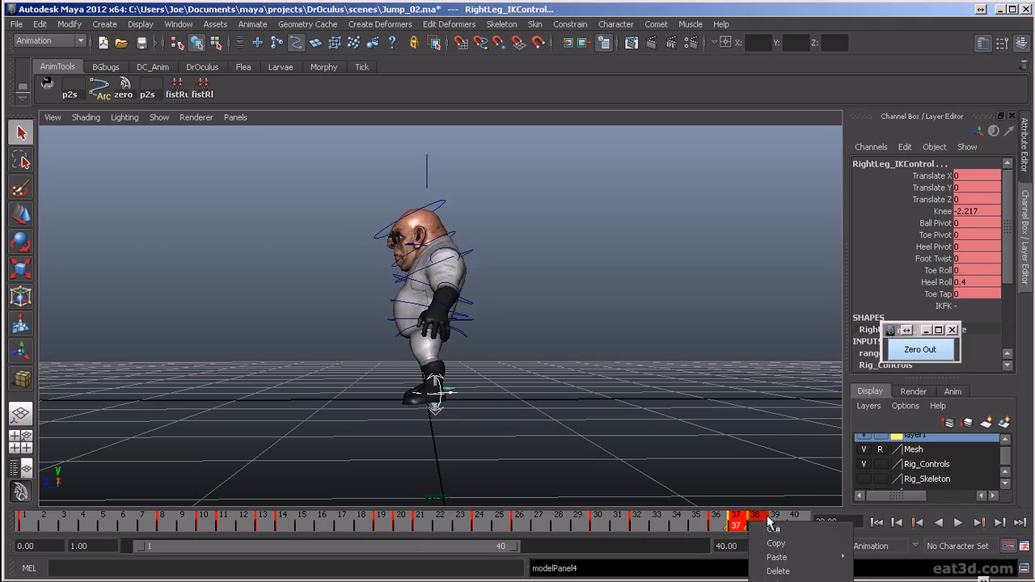
click(772, 566)
- Isolate both legs' Heel Roll curves in the Graph Editor, delete their keys at frame 36, and restore the full channel list
click(715, 525)
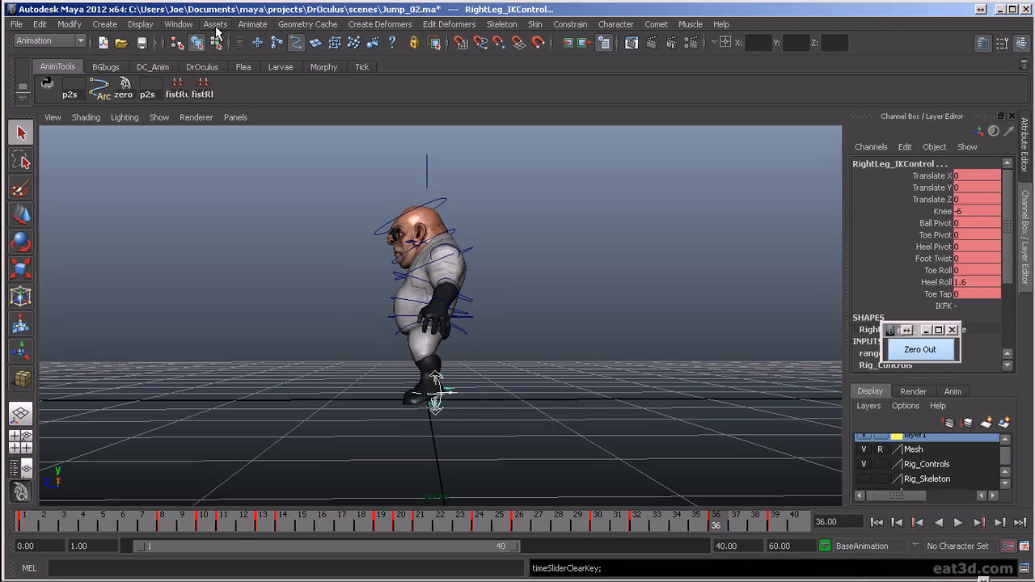
key(g)
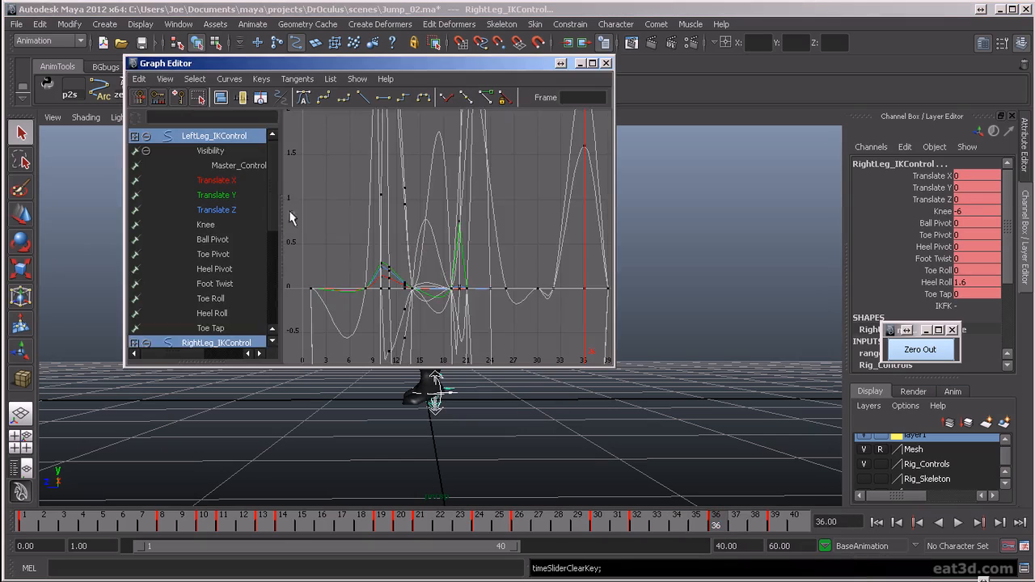
click(223, 315)
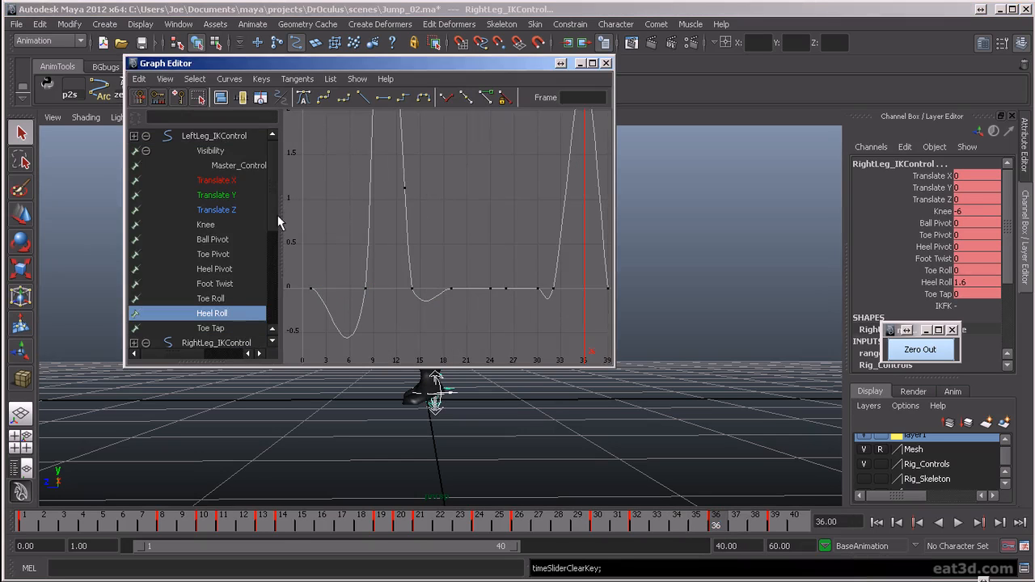
right_click(215, 314)
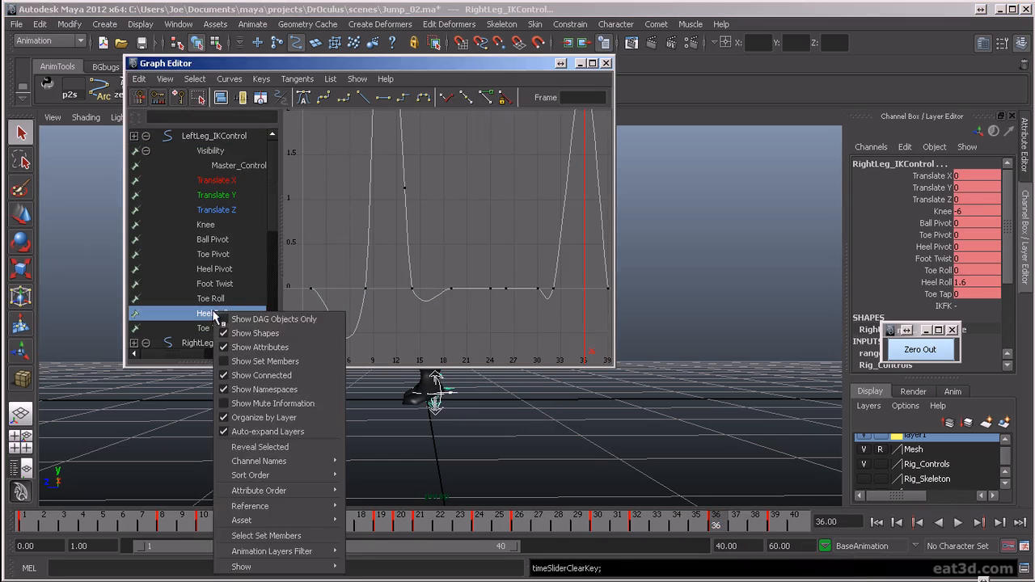
mouse_move(283, 569)
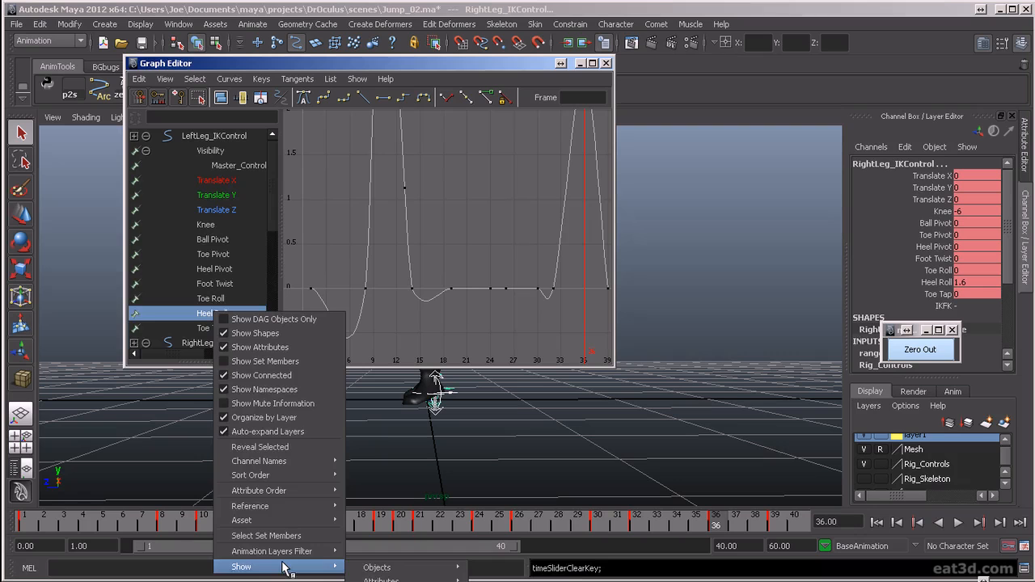
click(390, 581)
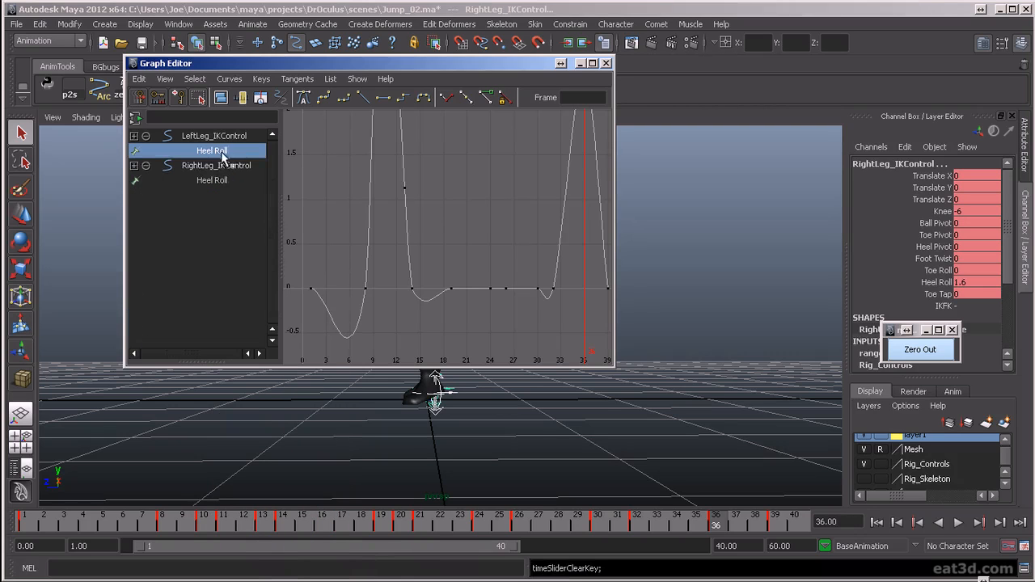
shift+click(218, 180)
key(a)
drag(512, 117, 556, 198)
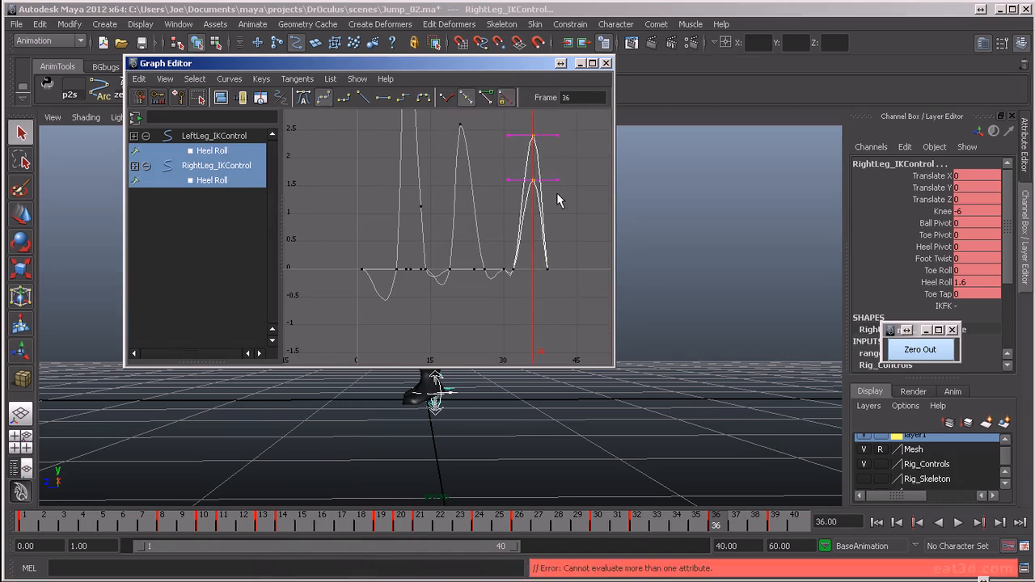
key(Delete)
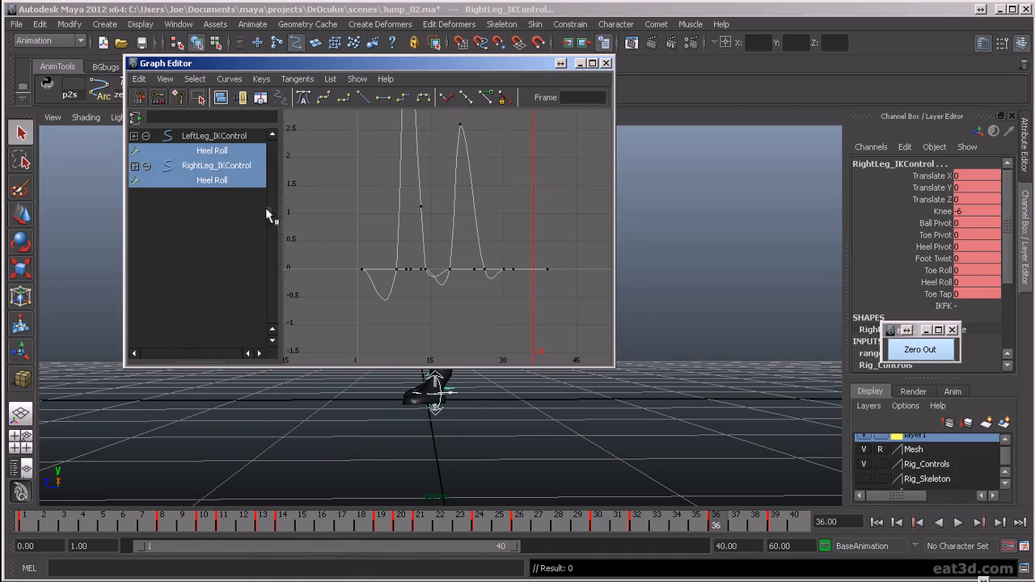
click(135, 119)
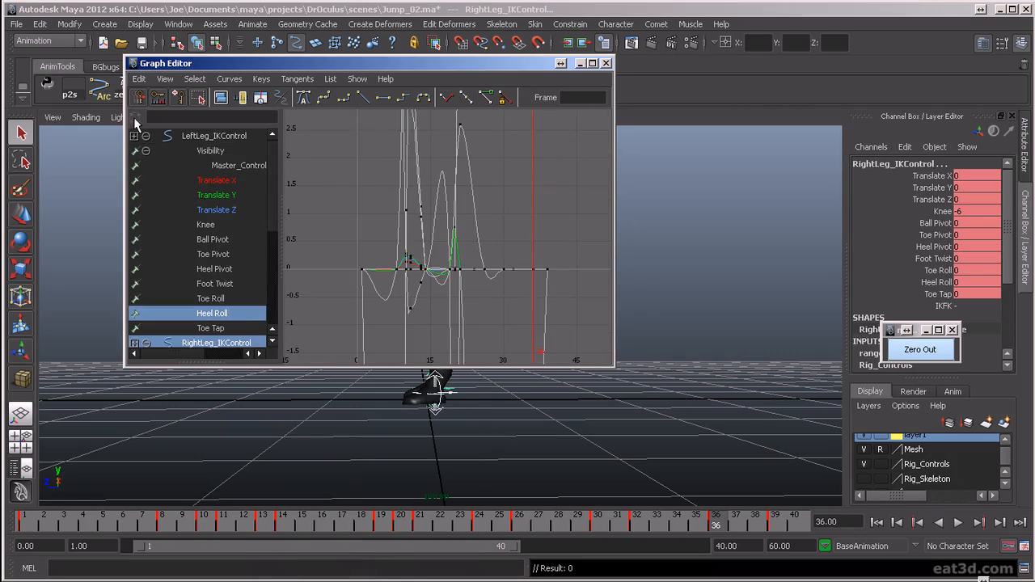
click(607, 62)
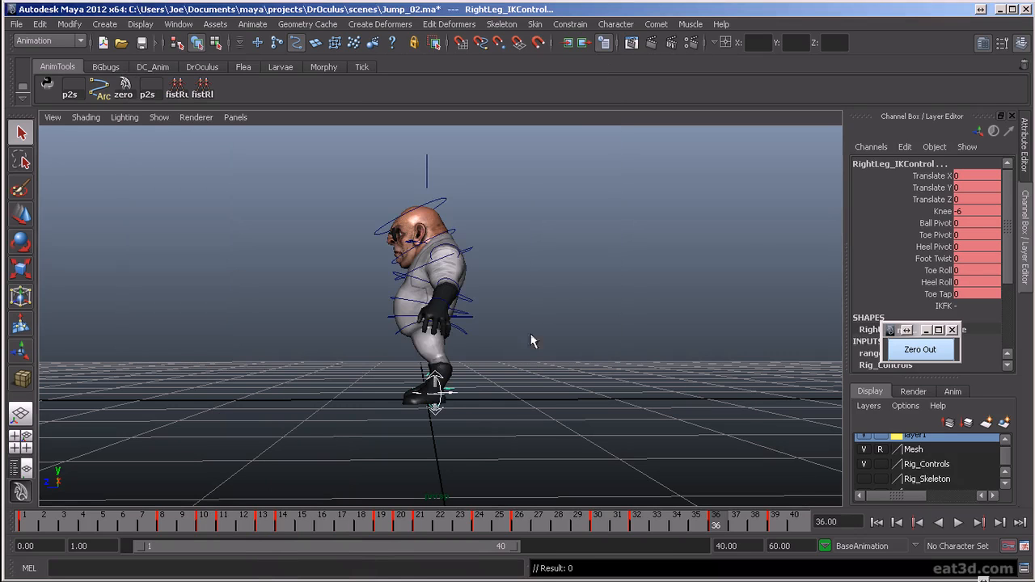
- Lower Torso_Control's Translate Y key at frame 36 to 0.021 in the Graph Editor
click(471, 322)
key(w)
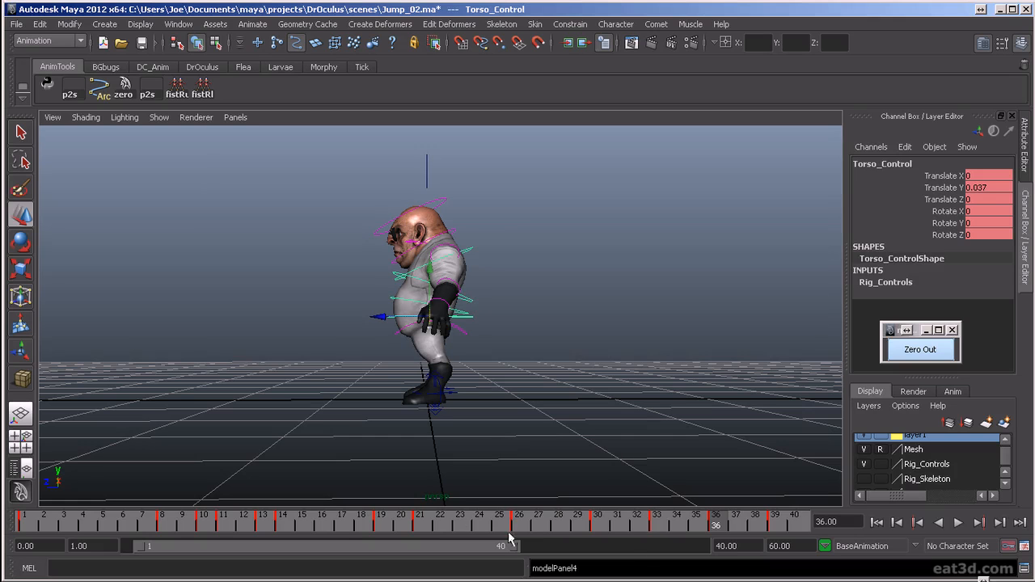
key(shift+g)
click(242, 167)
key(f)
drag(569, 306, 568, 305)
drag(518, 66, 400, 42)
alt+drag(581, 349, 715, 361)
click(437, 244)
drag(437, 244, 456, 271)
key(f)
shift+middle_drag(357, 211, 375, 280)
key(f)
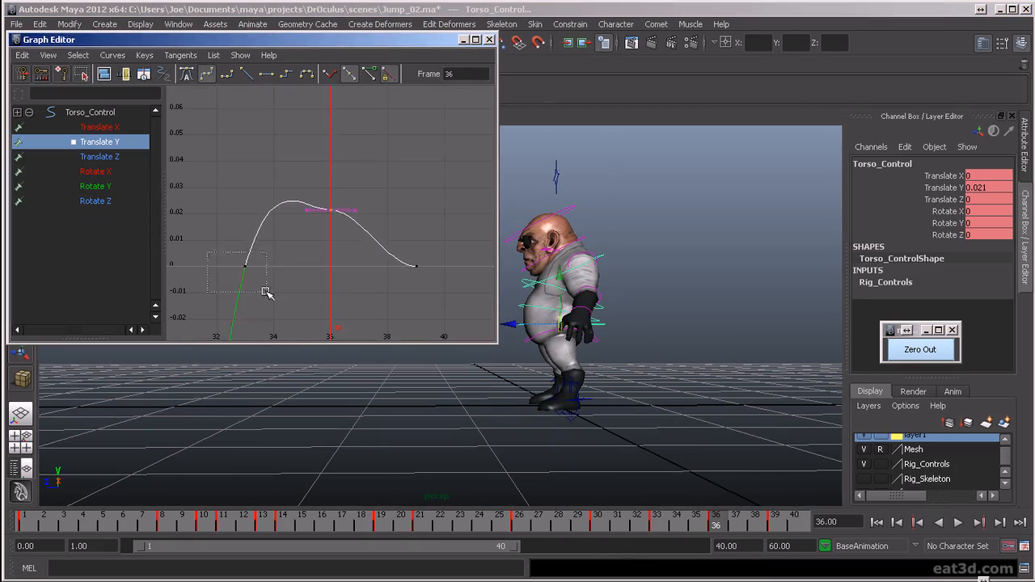
- Rotate the tangent of Torso_Control's Translate Y key at frame 33 to smooth the rise into frame 36, and scrub the result
drag(264, 247, 266, 249)
middle_drag(266, 250, 297, 259)
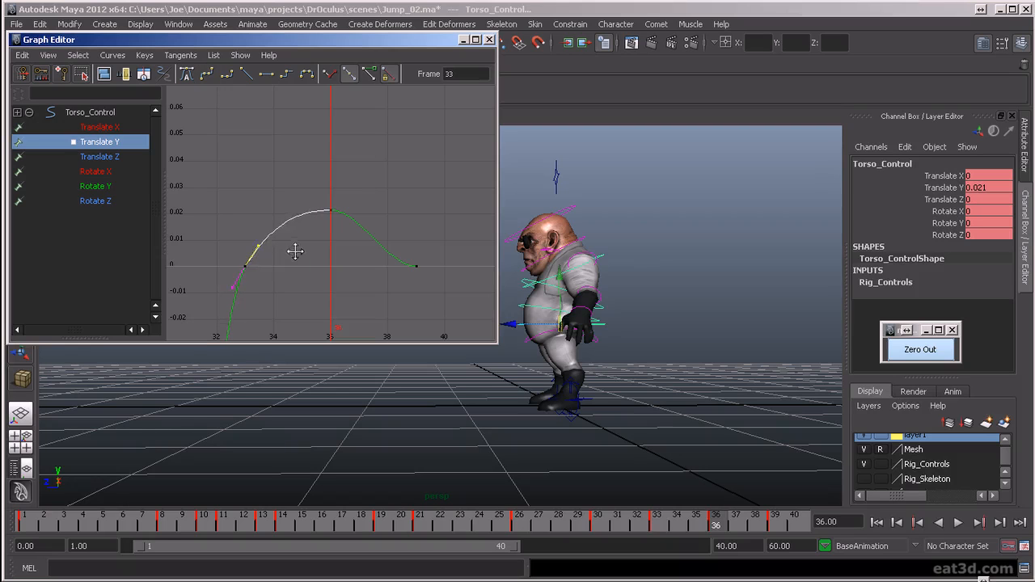
drag(685, 528, 721, 523)
alt+drag(627, 439, 610, 434)
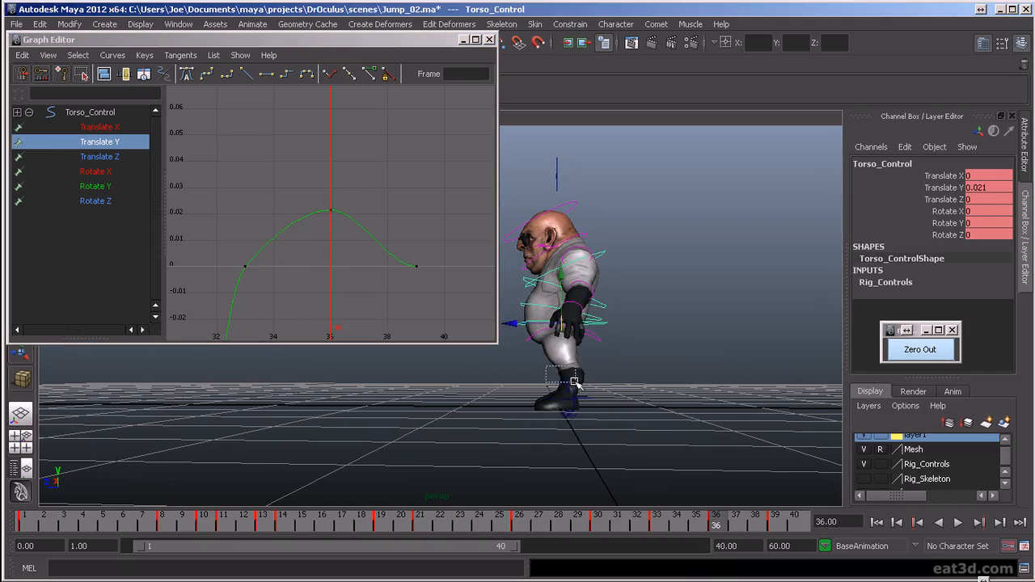
- Adjust the Heel Roll of both leg IK controls slightly at frame 36, scrub the settle, and close the Graph Editor
drag(574, 381, 575, 381)
click(936, 245)
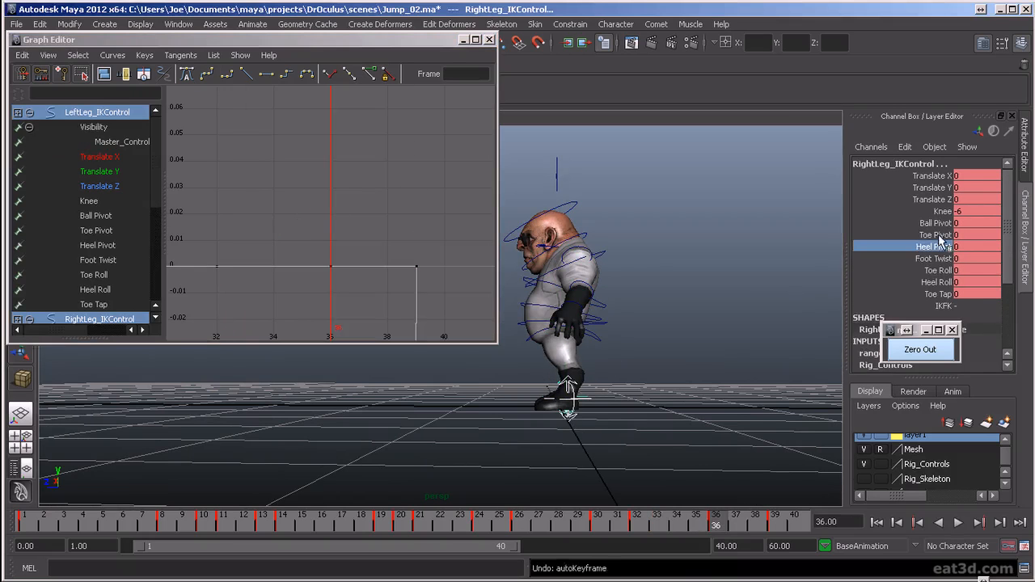
click(935, 234)
click(936, 282)
middle_drag(735, 280, 740, 281)
drag(730, 521, 797, 525)
click(488, 39)
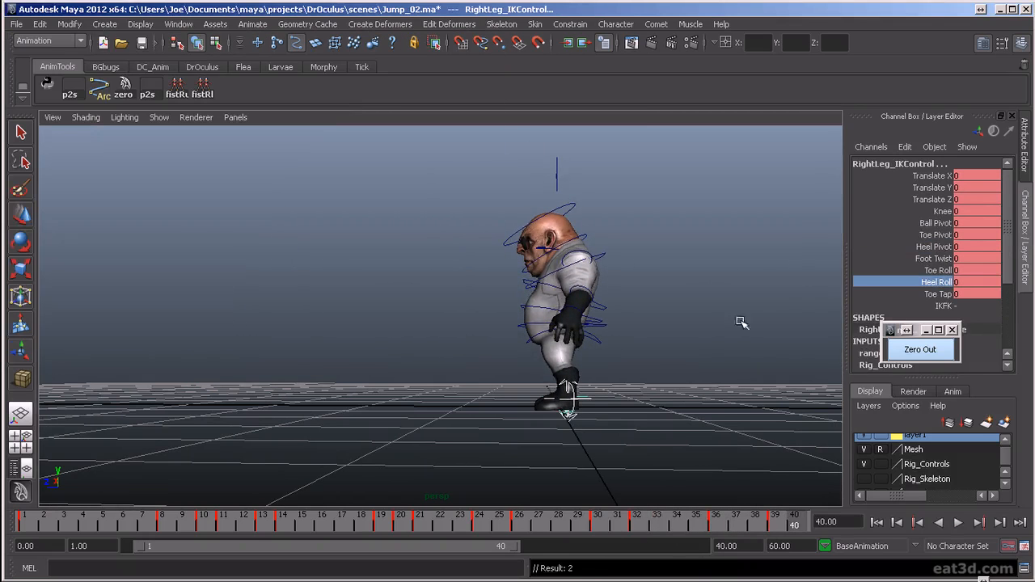
- Deselect the controls and review the looping jump while orbiting from the side to the front
click(738, 387)
key(alt+v)
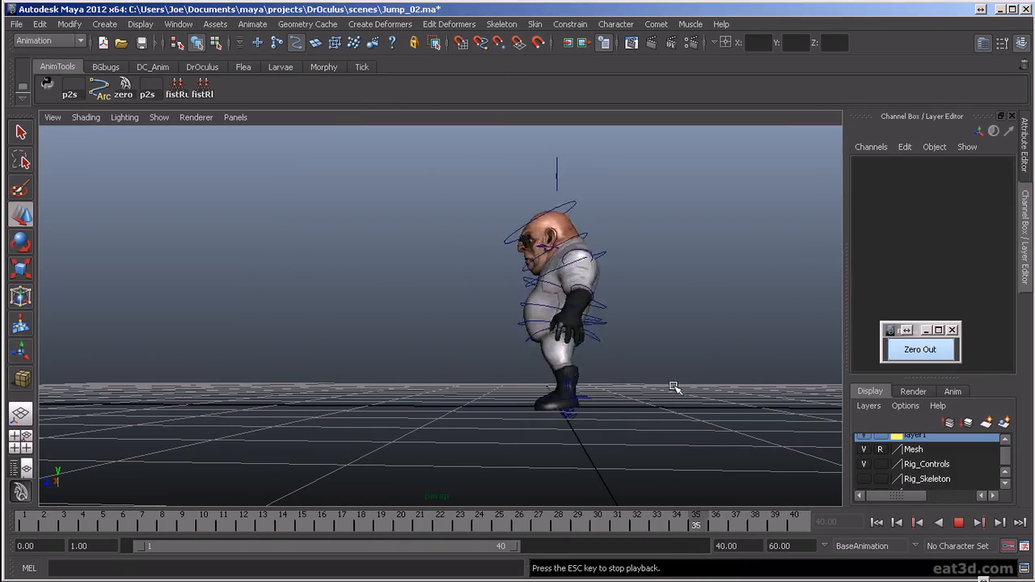
alt+drag(450, 325, 653, 381)
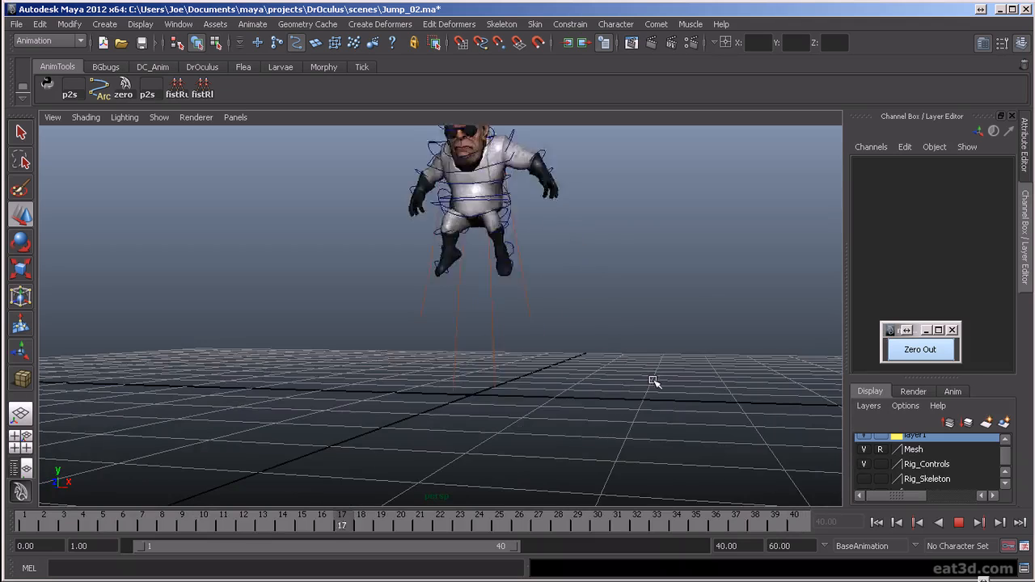
alt+drag(591, 395, 661, 372)
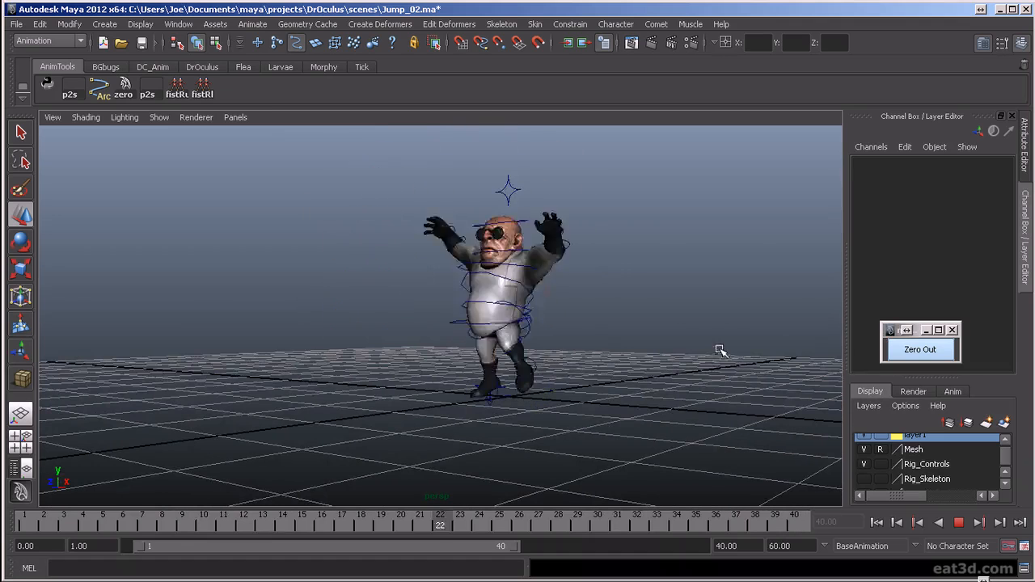
- Review the looping jump from several angles around to the front, and stop playback
alt+middle_drag(697, 321, 552, 334)
alt+drag(552, 334, 580, 425)
alt+middle_drag(580, 425, 637, 465)
mouse_move(650, 421)
alt+middle_down()
mouse_move(703, 452)
mouse_move(656, 426)
alt+middle_up()
scroll(649, 439, up, 2)
alt+middle_drag(649, 463, 650, 434)
click(958, 522)
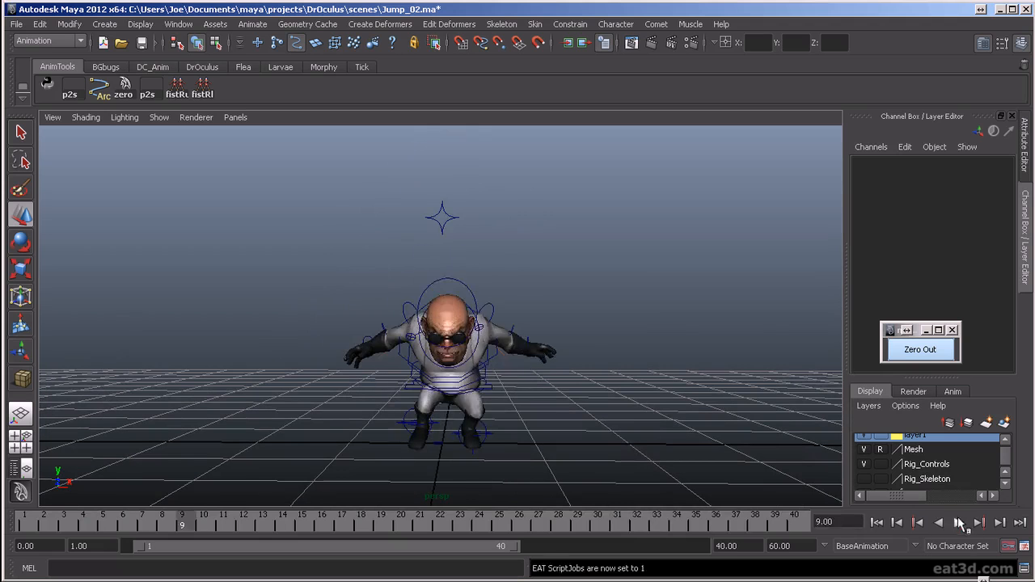
- Replay the jump from the front and from behind, selecting Torso_Control to check its sideways motion
key(alt+v)
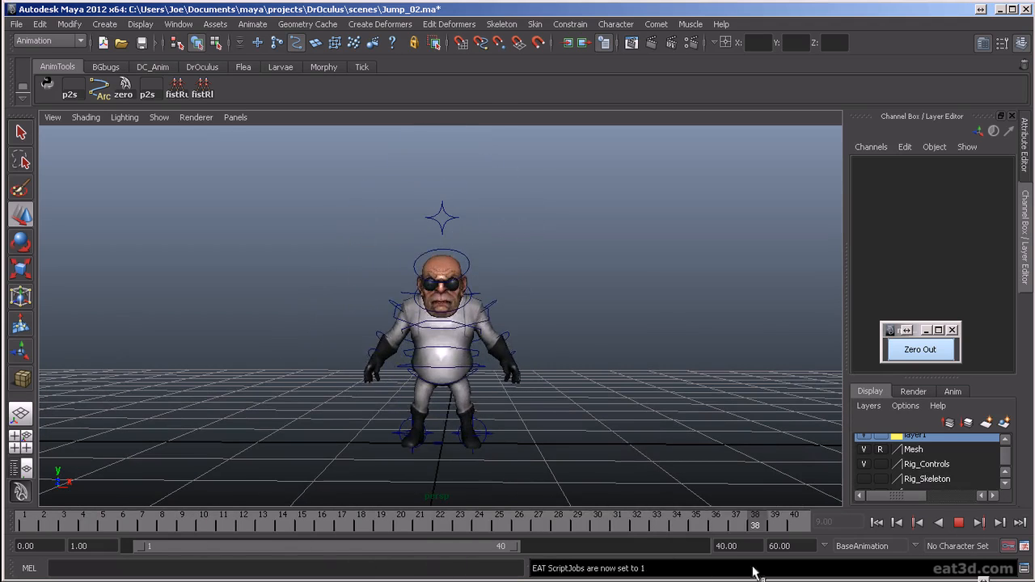
alt+drag(742, 412, 380, 405)
key(alt+v)
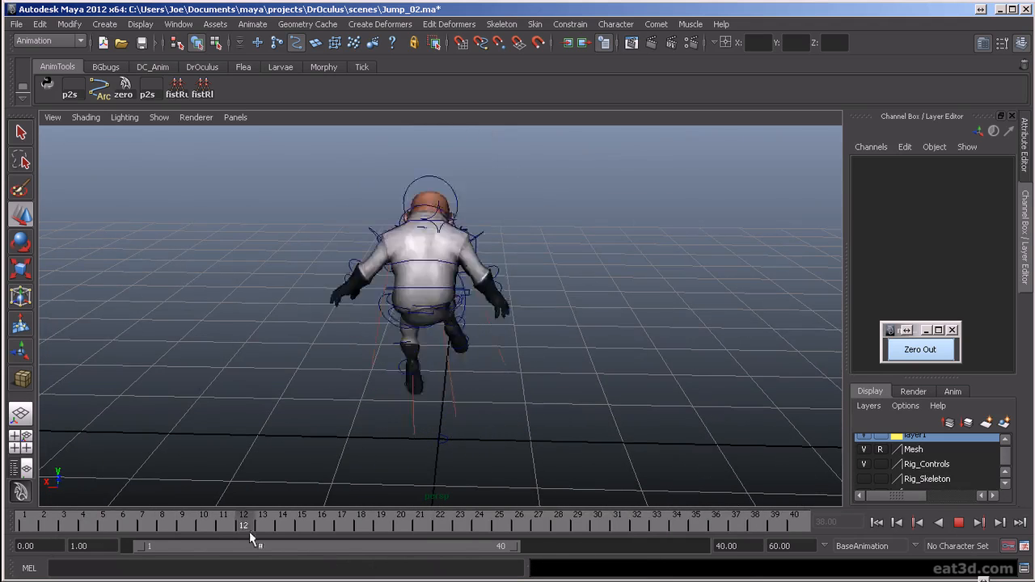
alt+drag(618, 403, 576, 390)
alt+right_drag(576, 389, 547, 431)
click(489, 381)
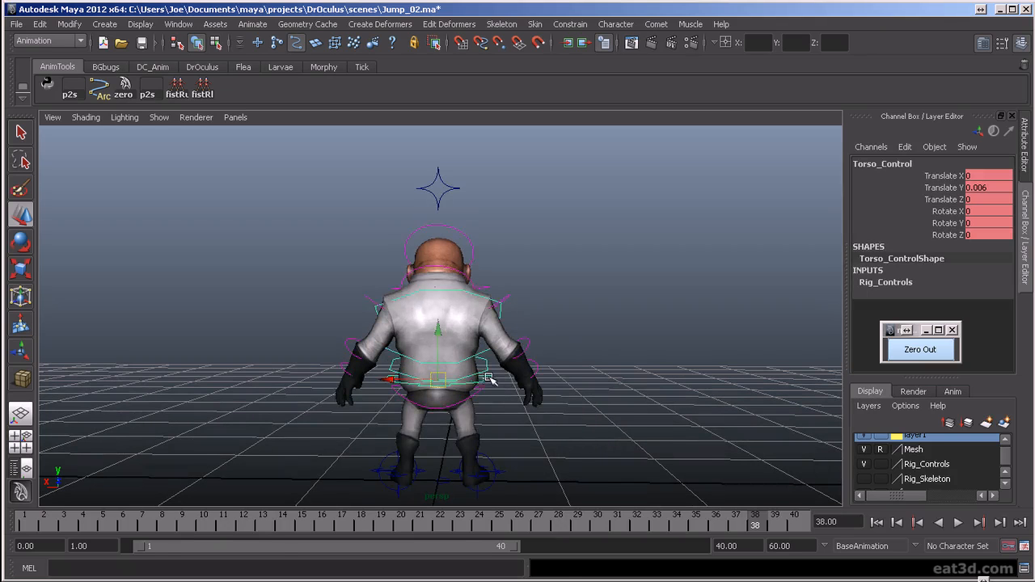
key(alt+v)
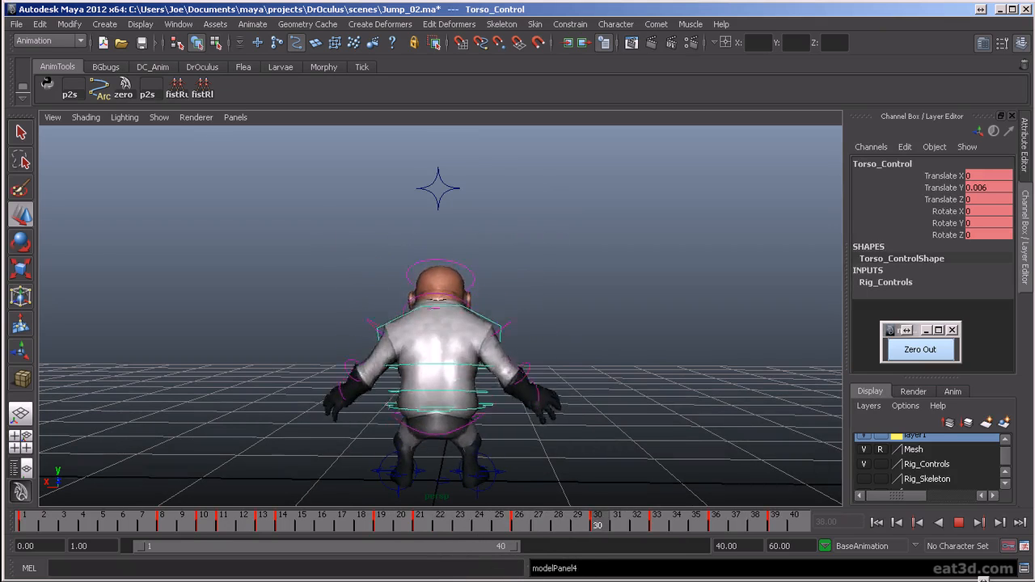
key(alt+v)
- Select Torso_Control from the back view and create a motion trail for it
alt+middle_drag(566, 474, 599, 408)
click(545, 370)
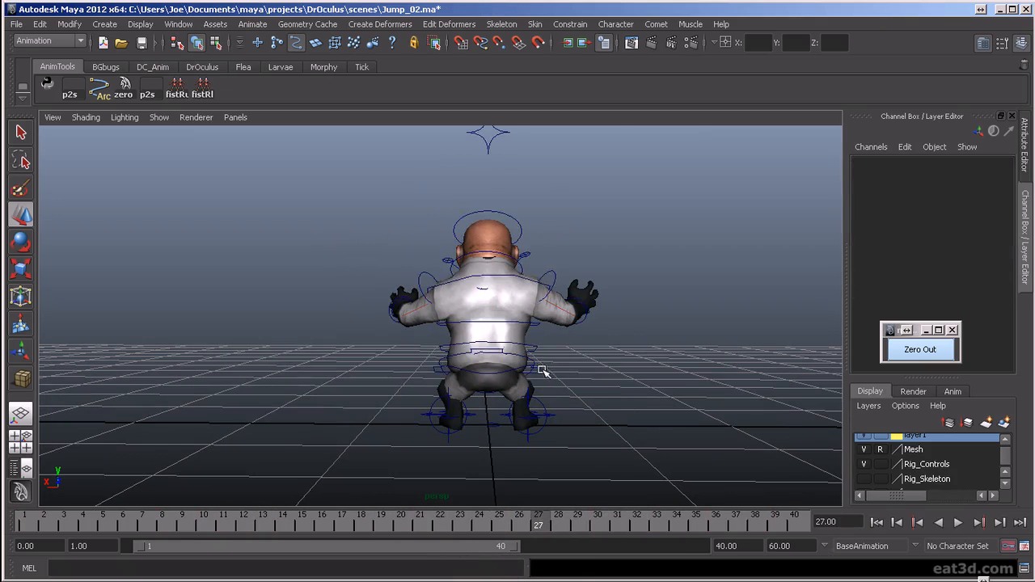
click(539, 375)
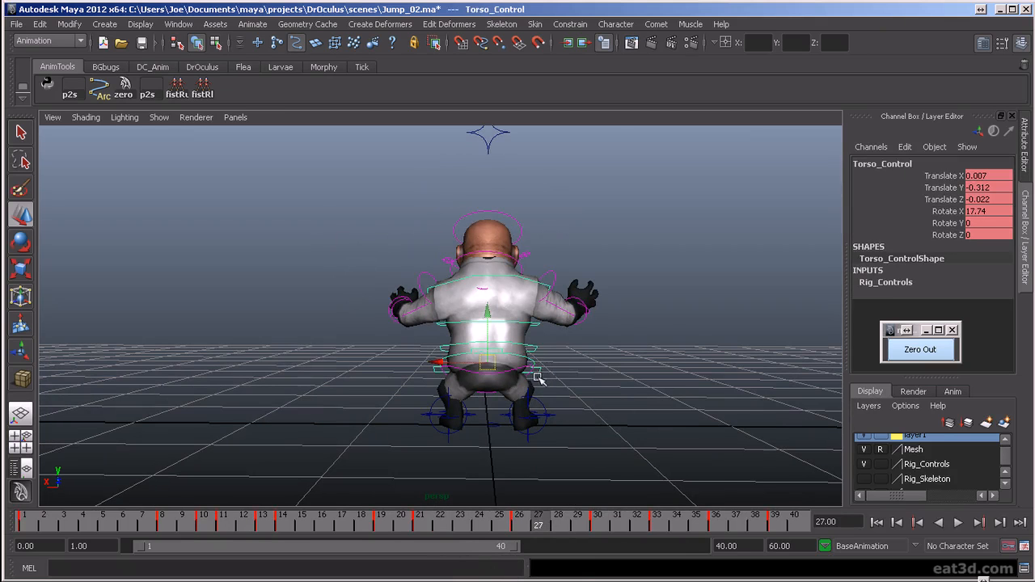
click(253, 24)
click(291, 145)
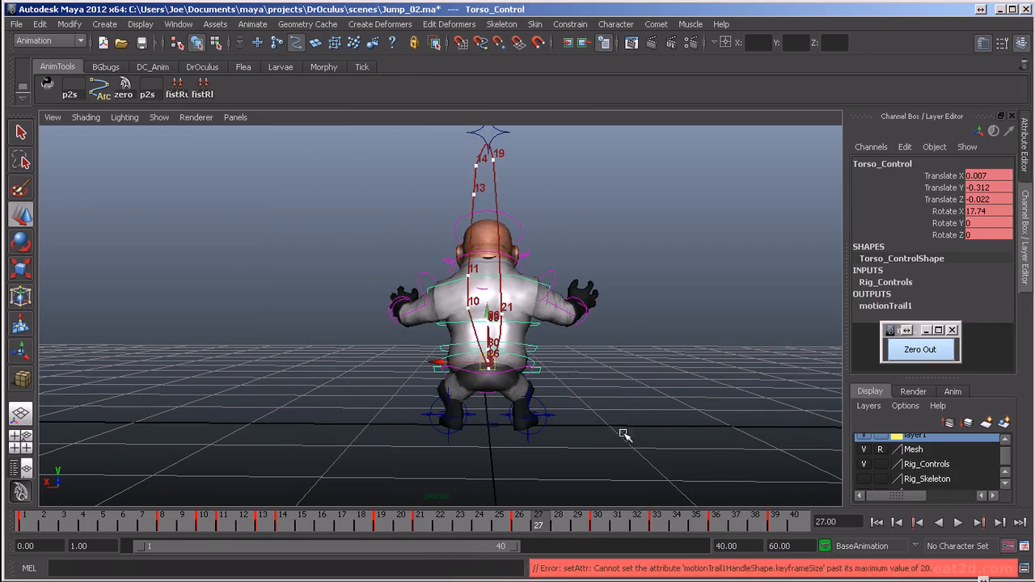
scroll(607, 425, up, 3)
- Shift Torso_Control sideways along its keys, to Translate X 0.023 at frame 30 and -0.008 at frame 36
drag(605, 534, 594, 555)
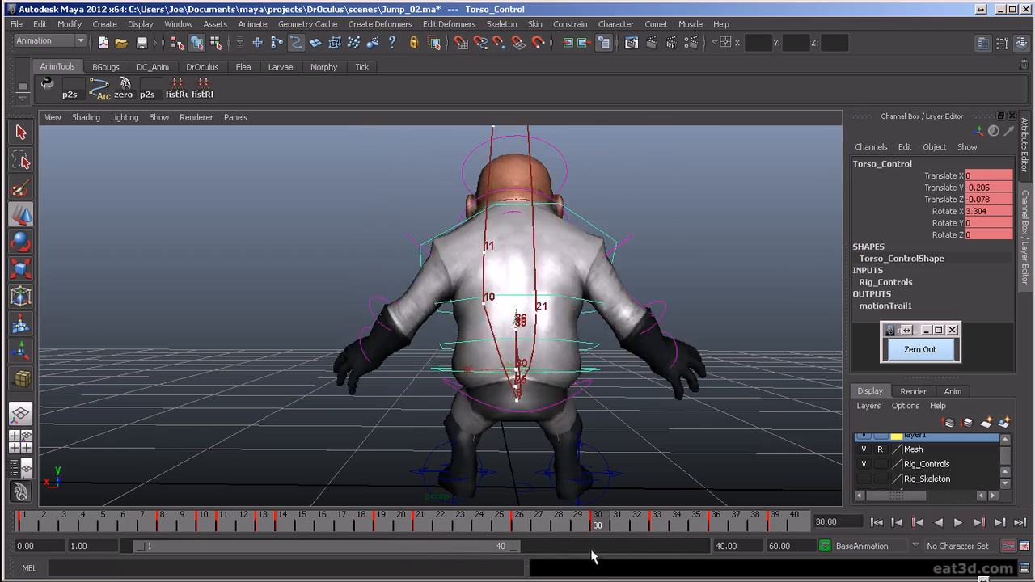
key(comma)
key(comma)
key(period)
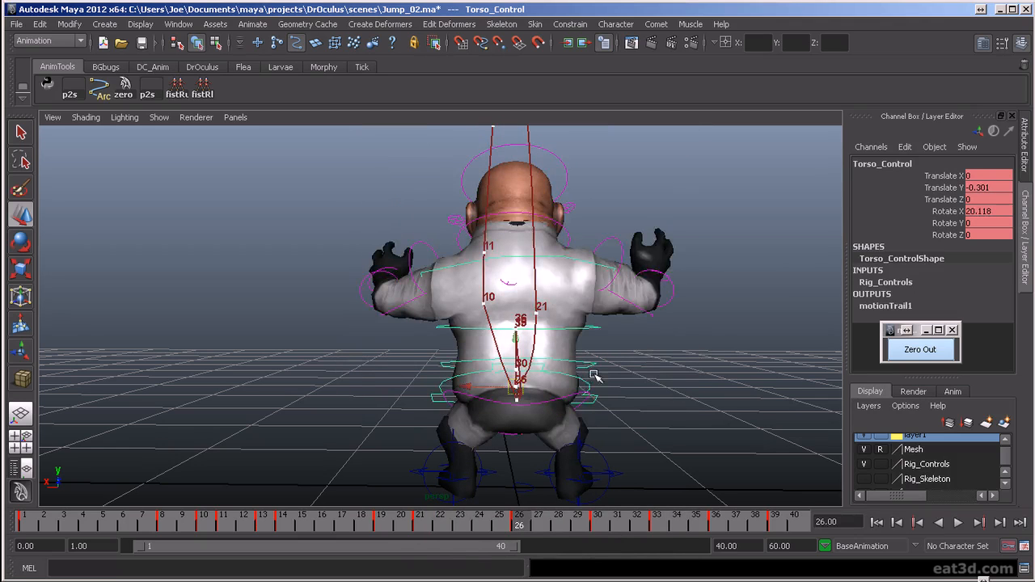
key(period)
drag(464, 374, 464, 375)
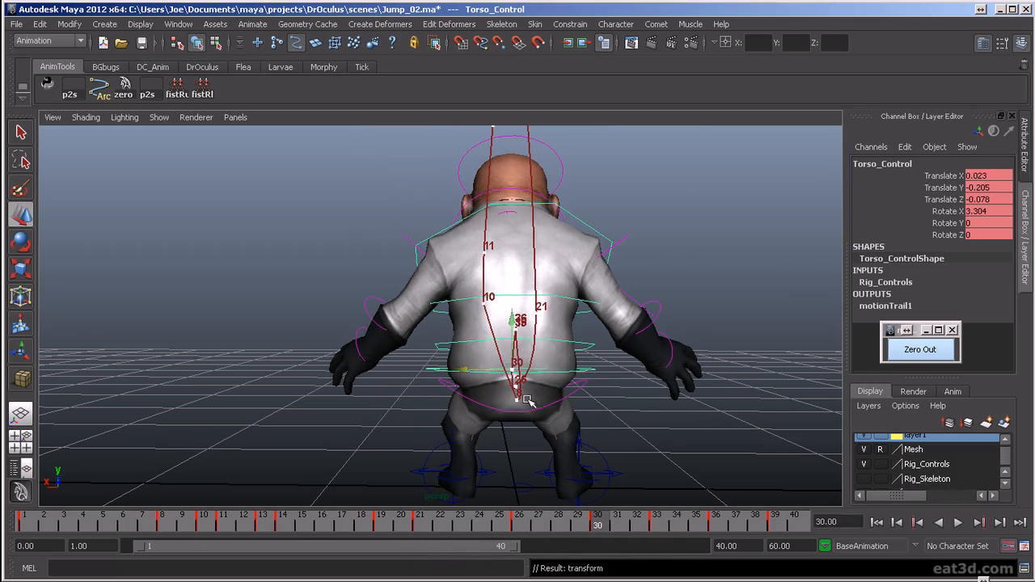
key(period)
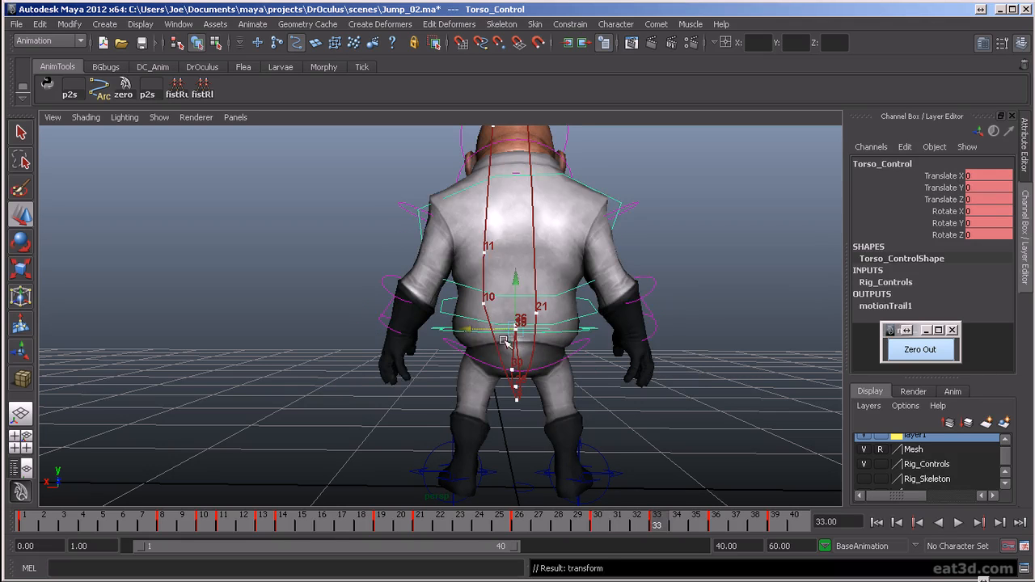
drag(466, 334, 472, 326)
key(period)
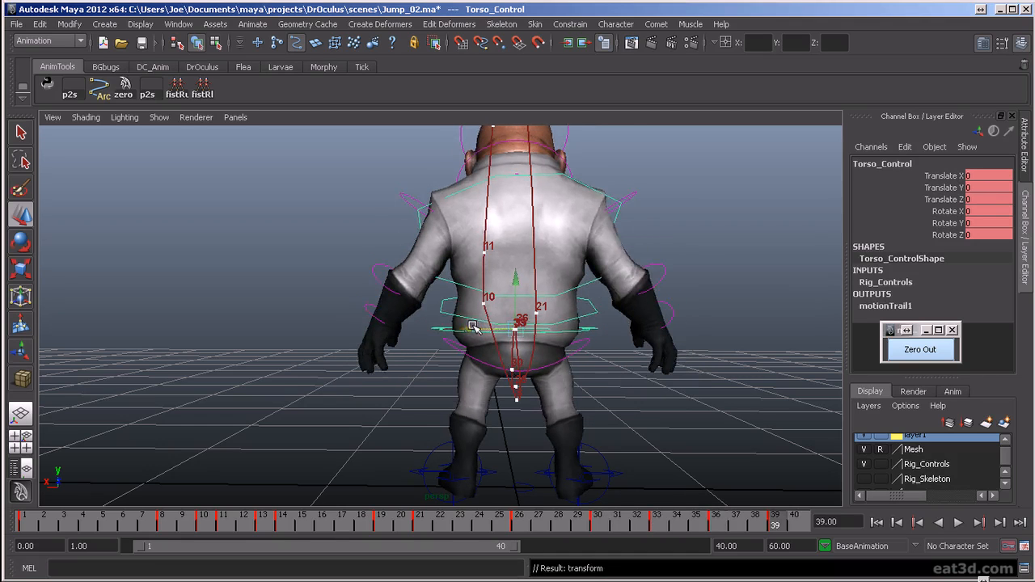
key(period)
- Play the jump with the torso's motion trail shown, reviewing it from behind and from the front
click(959, 523)
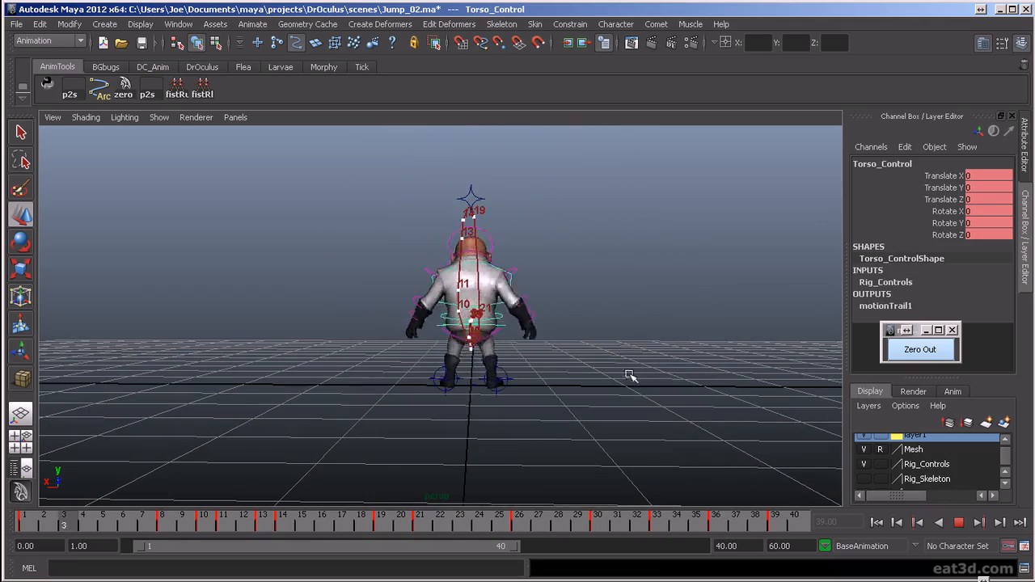
alt+drag(704, 434, 566, 421)
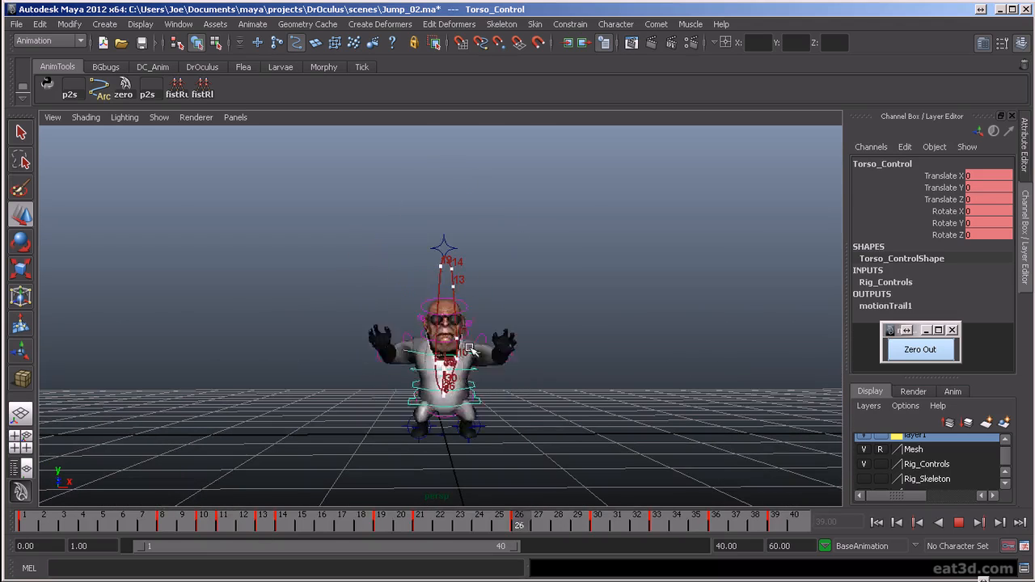
alt+right_drag(544, 455, 622, 437)
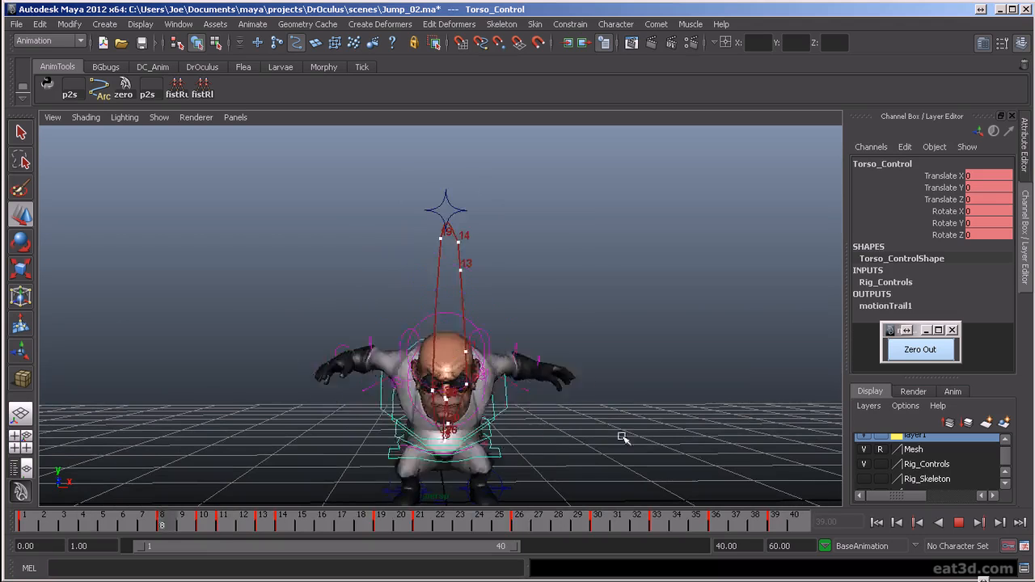
scroll(658, 451, down, 2)
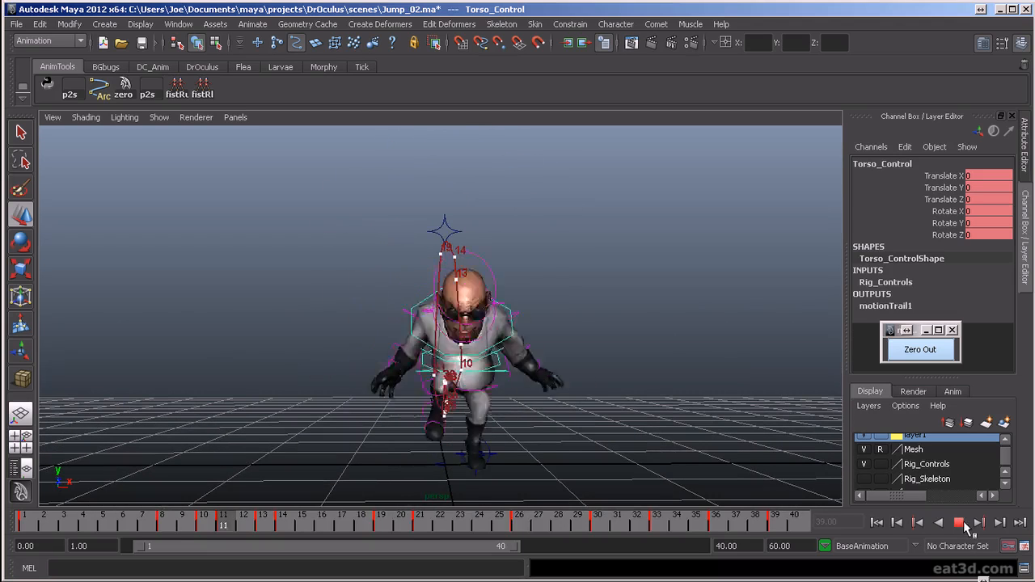
click(959, 523)
- Play the jump from the side to examine the forward and backward path of the torso's motion trail
alt+drag(453, 373, 582, 393)
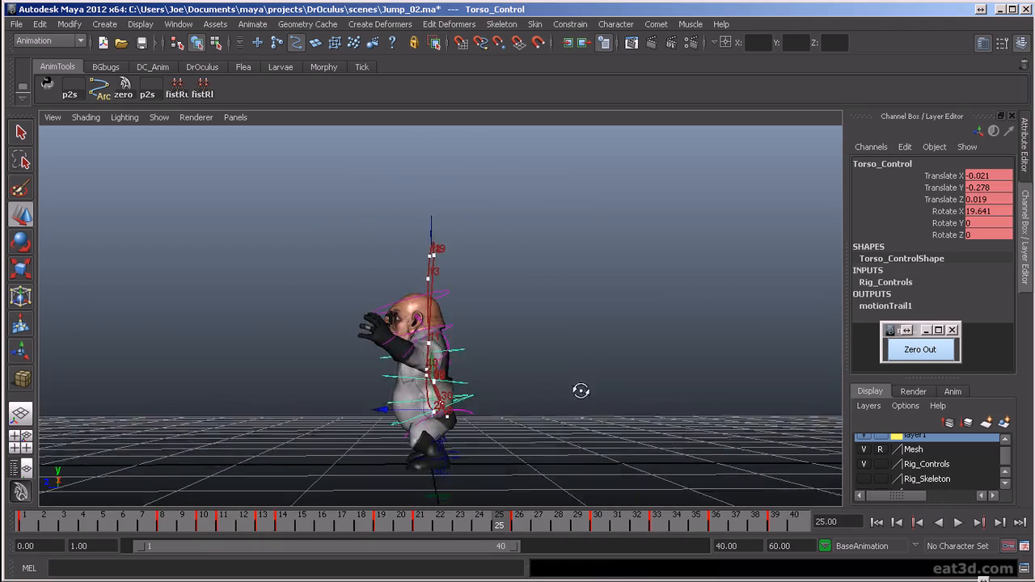
key(alt+v)
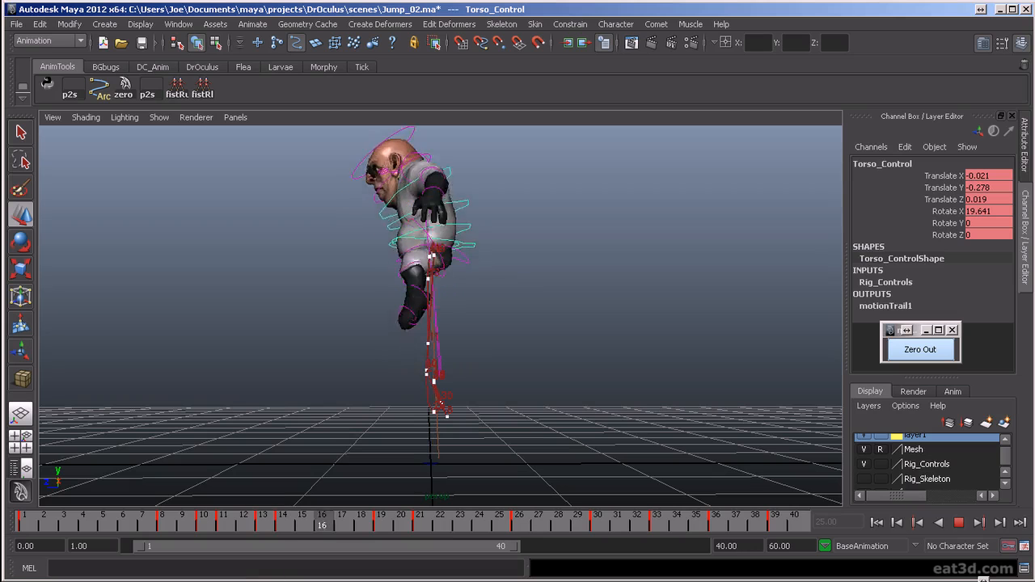
key(alt+v)
scroll(444, 401, up, 4)
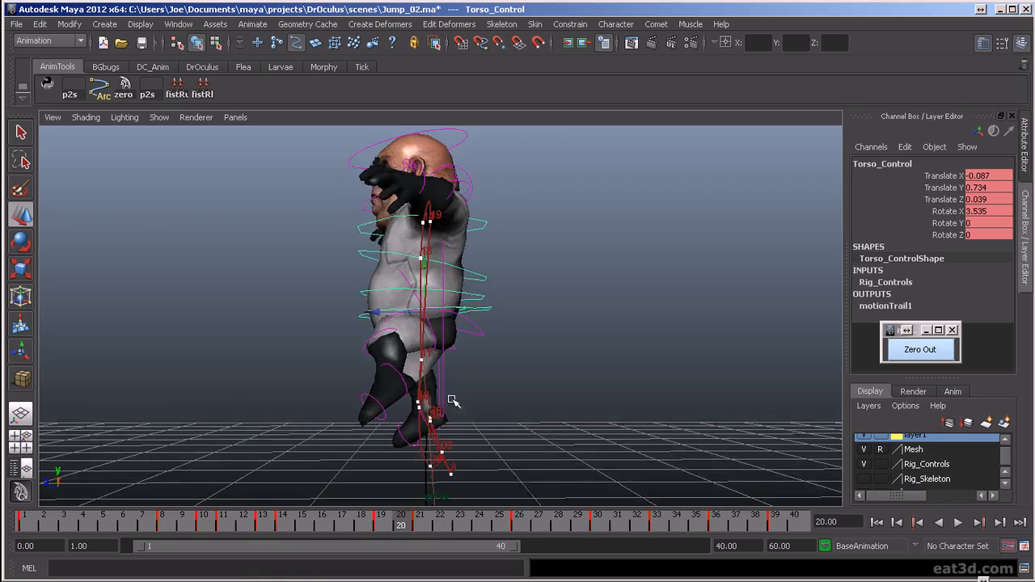
alt+drag(451, 400, 486, 391)
key(alt+v)
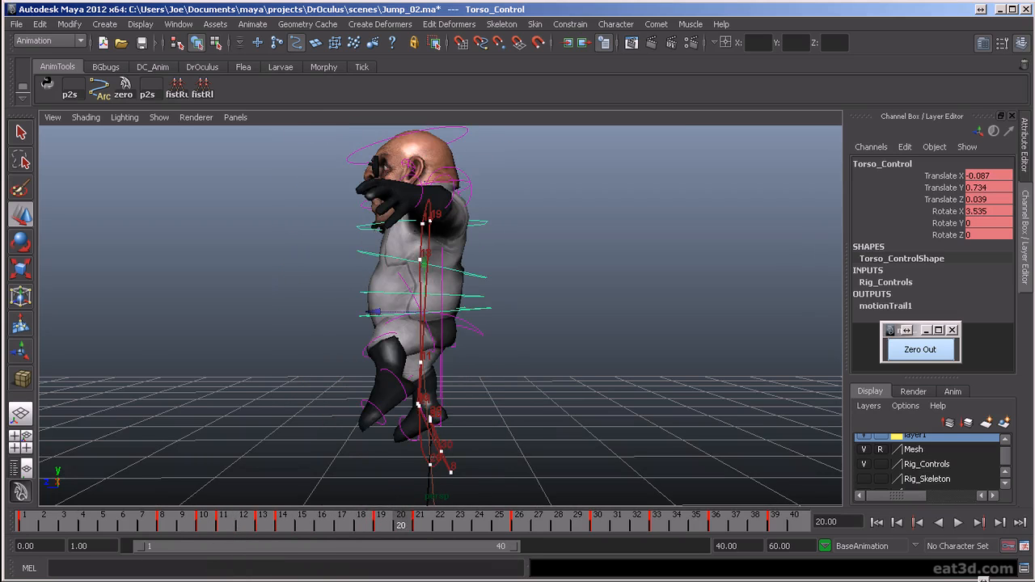
- Adjust Torso_Control's Translate Z to 0.025 at frame 21, and scrub and play back the landing
click(380, 518)
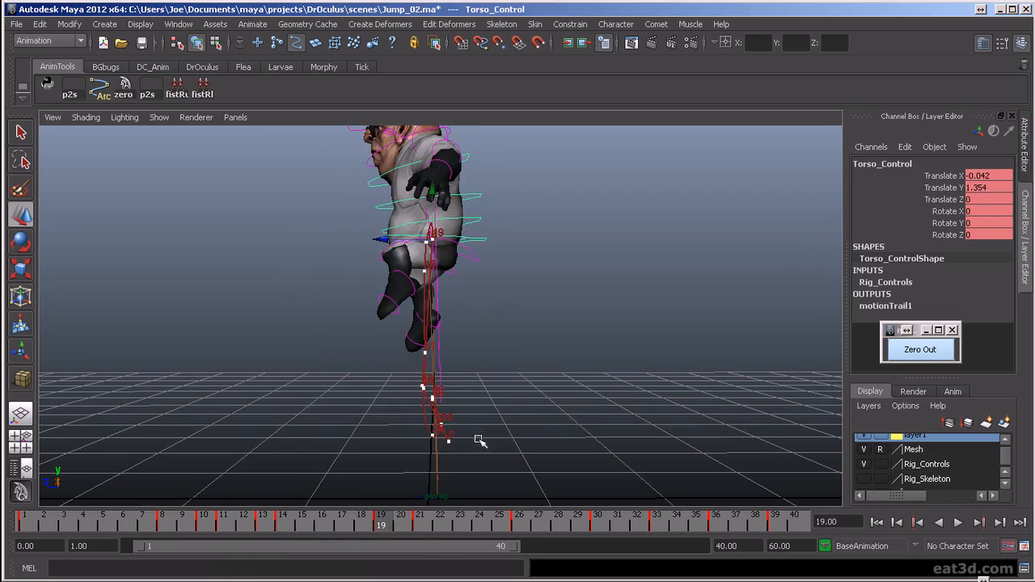
click(420, 527)
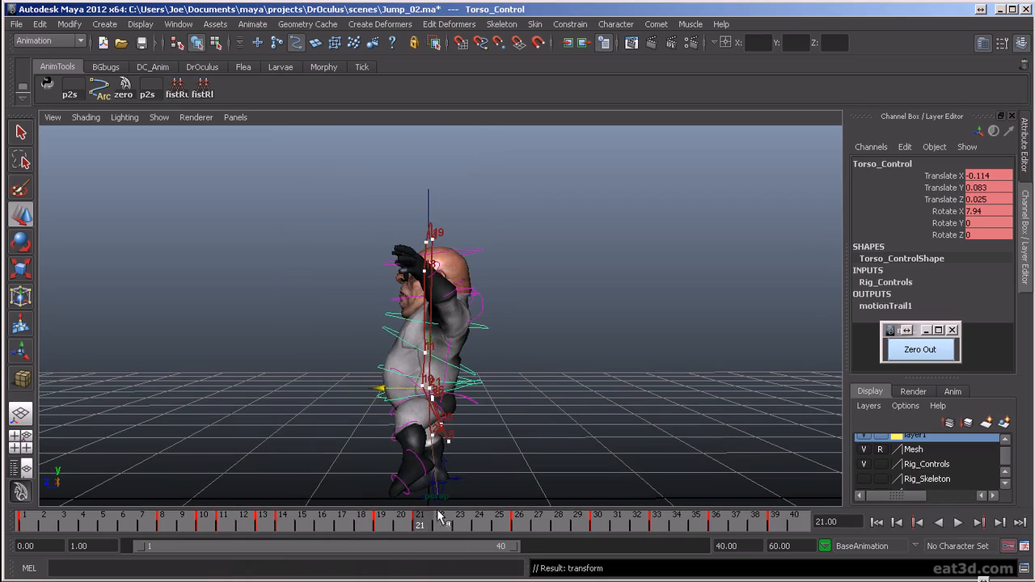
drag(399, 526, 427, 579)
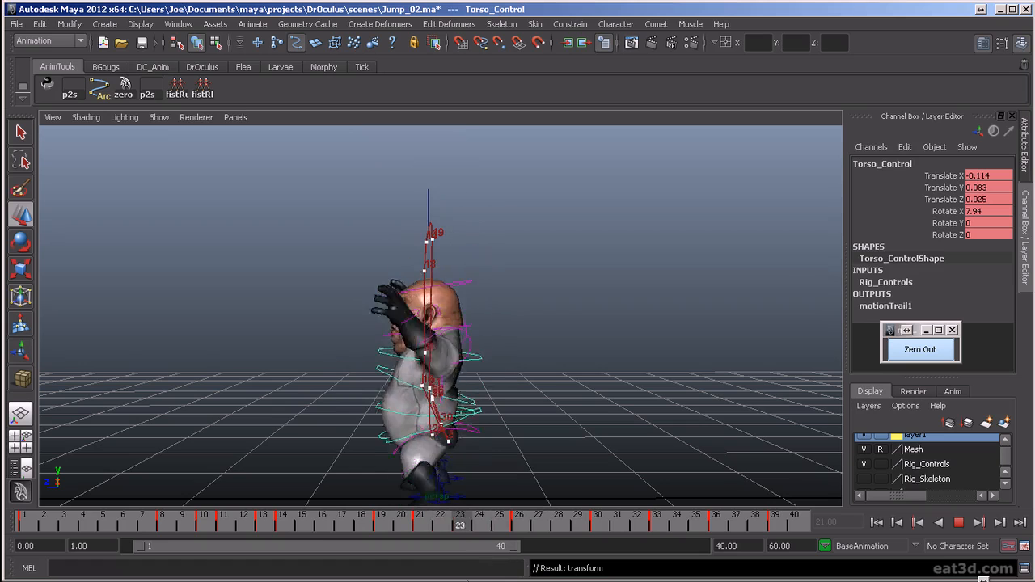
key(alt+v)
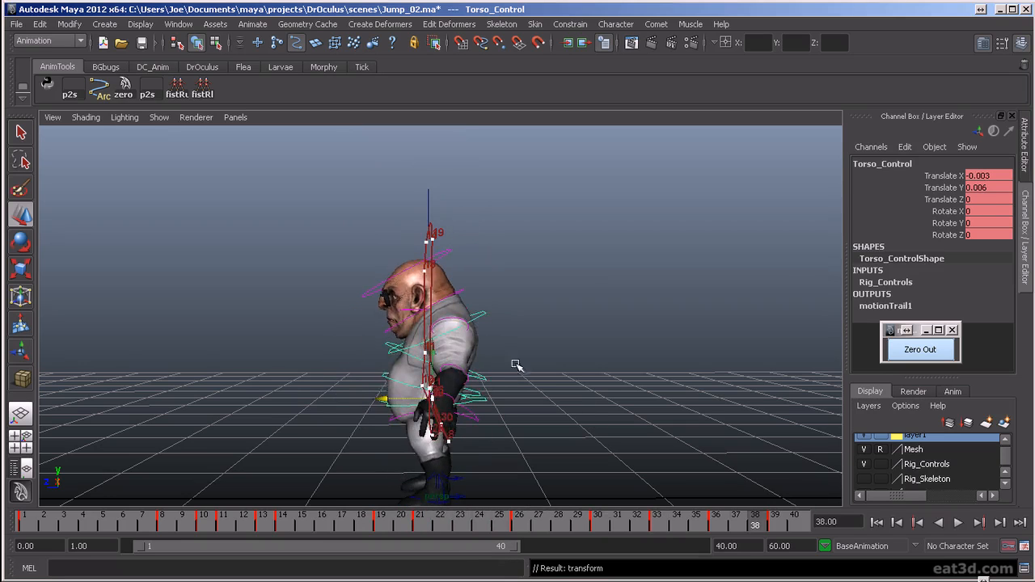
- Examine the torso's trail and final settle close up from the side, replay it, and return to the front view
alt+drag(514, 406, 511, 395)
alt+middle_drag(510, 395, 526, 377)
mouse_move(526, 377)
alt+right_down()
mouse_move(522, 393)
mouse_move(536, 369)
alt+right_up()
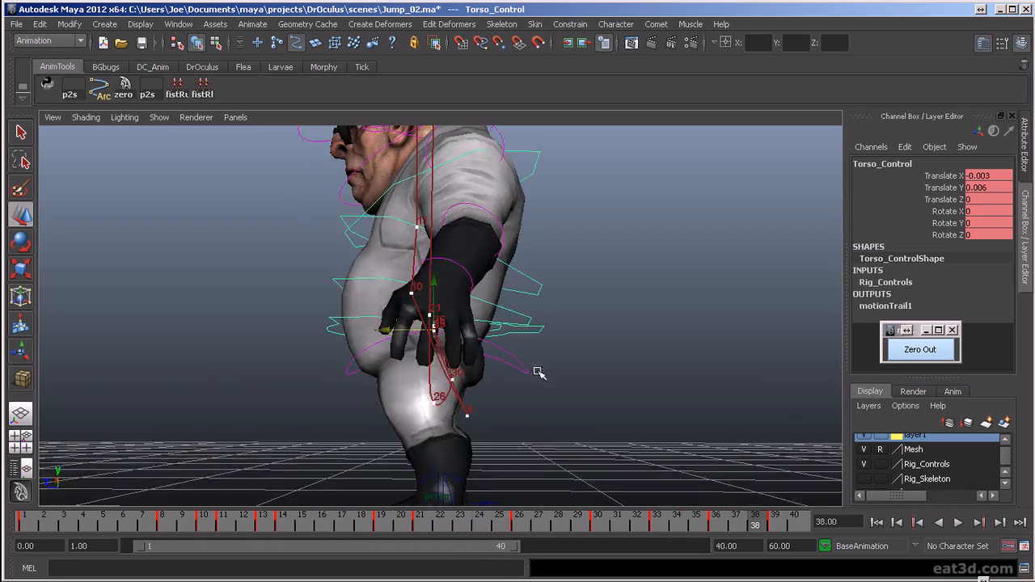
key(alt+v)
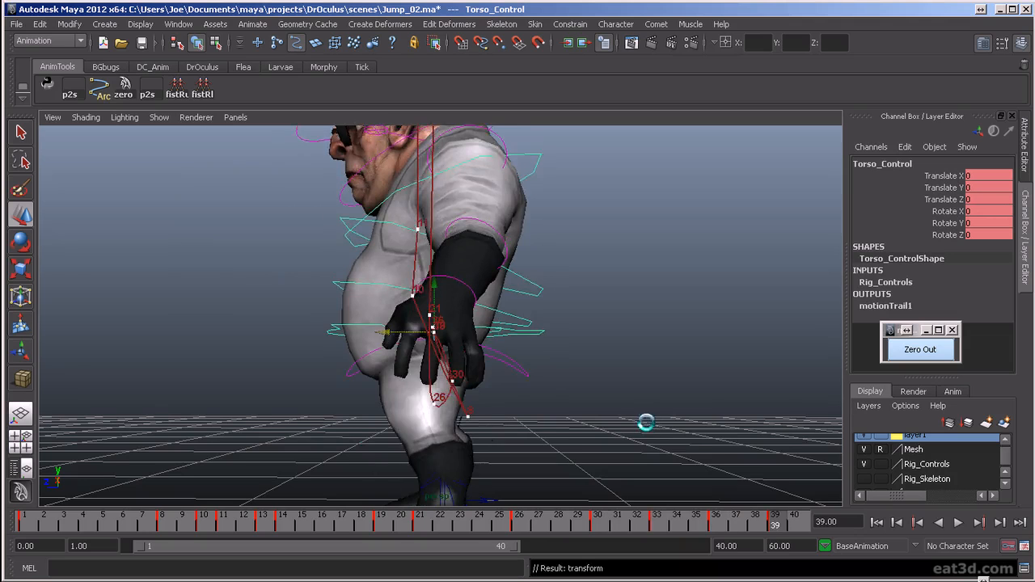
key(alt+v)
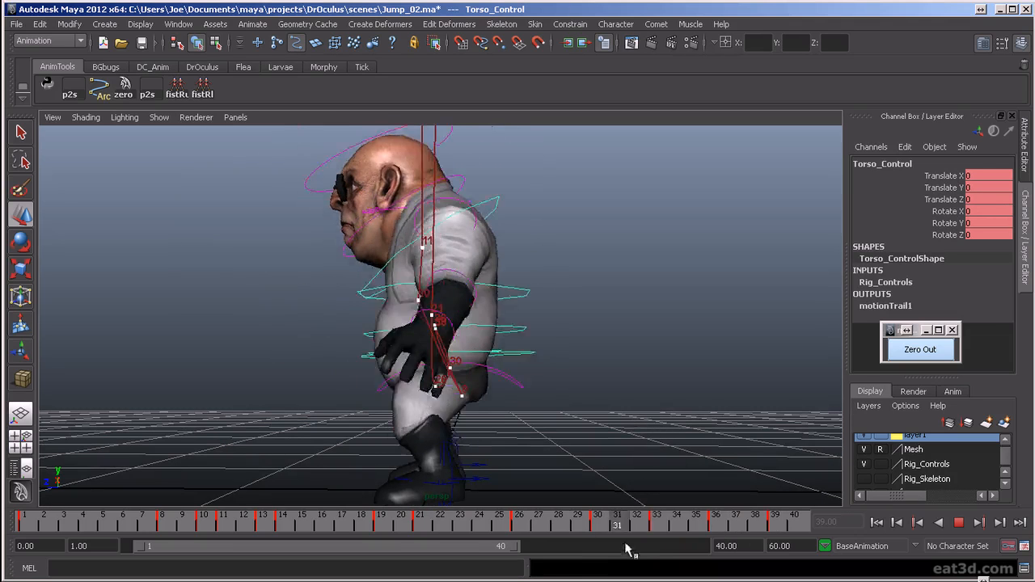
key(alt+v)
scroll(668, 420, down, 2)
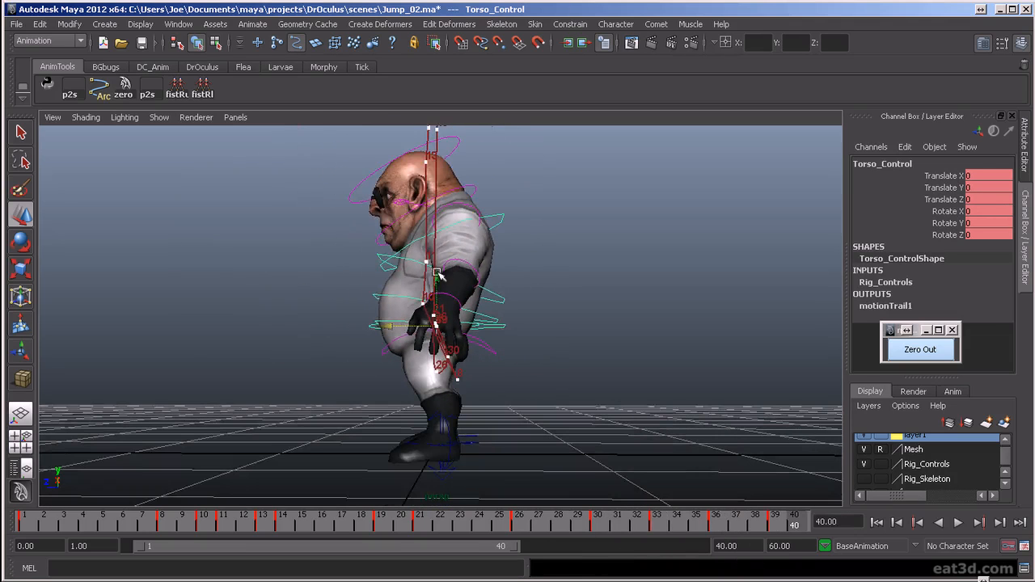
alt+drag(402, 259, 602, 303)
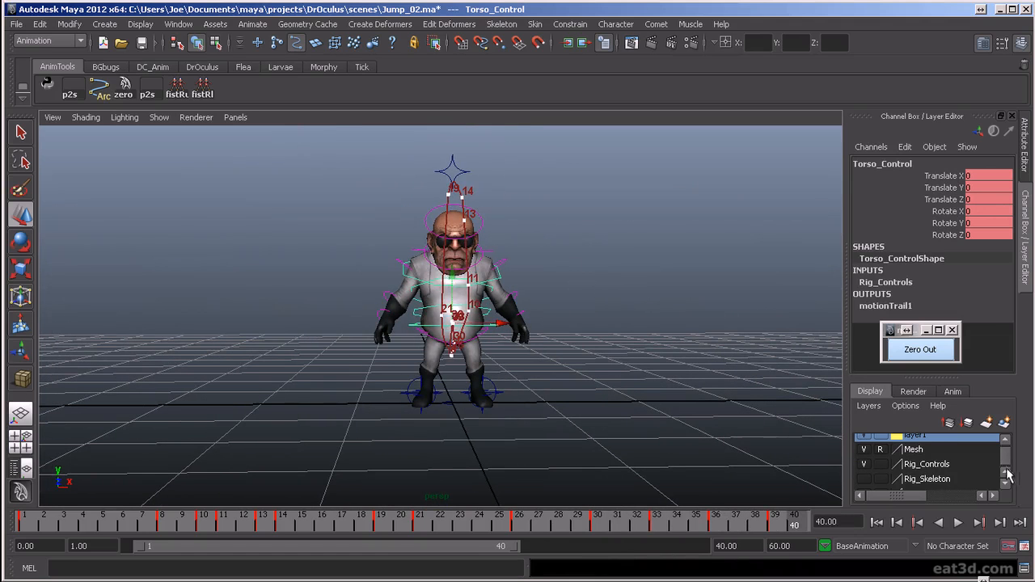
- Hide the Rig_Controls layer and delete motionTrail1Handle using the Outliner
click(1005, 441)
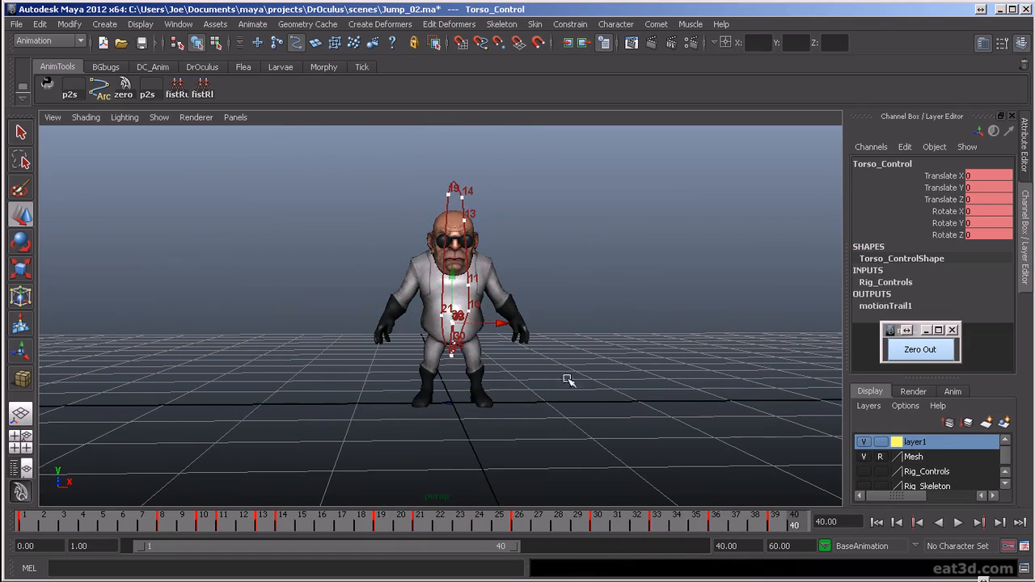
key(shift+o)
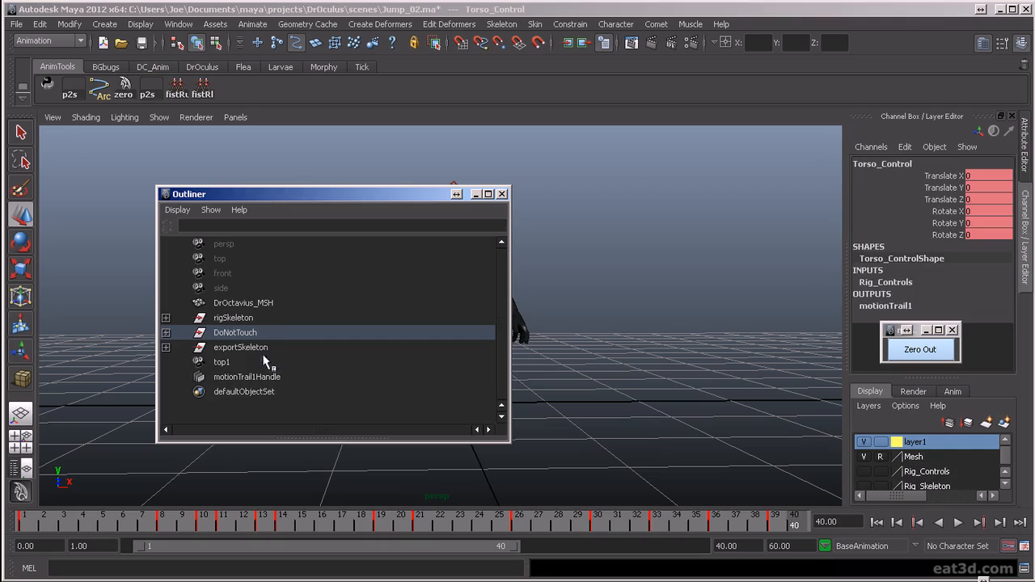
click(272, 377)
key(Delete)
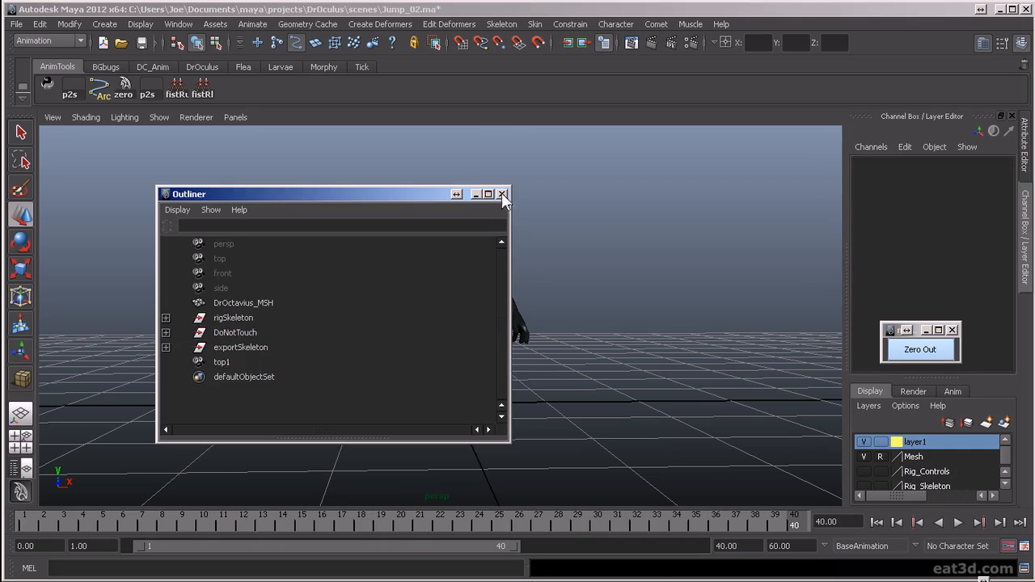
click(502, 194)
- Play the jump without controls or trail, orbiting from the front around to the side to review it
click(958, 522)
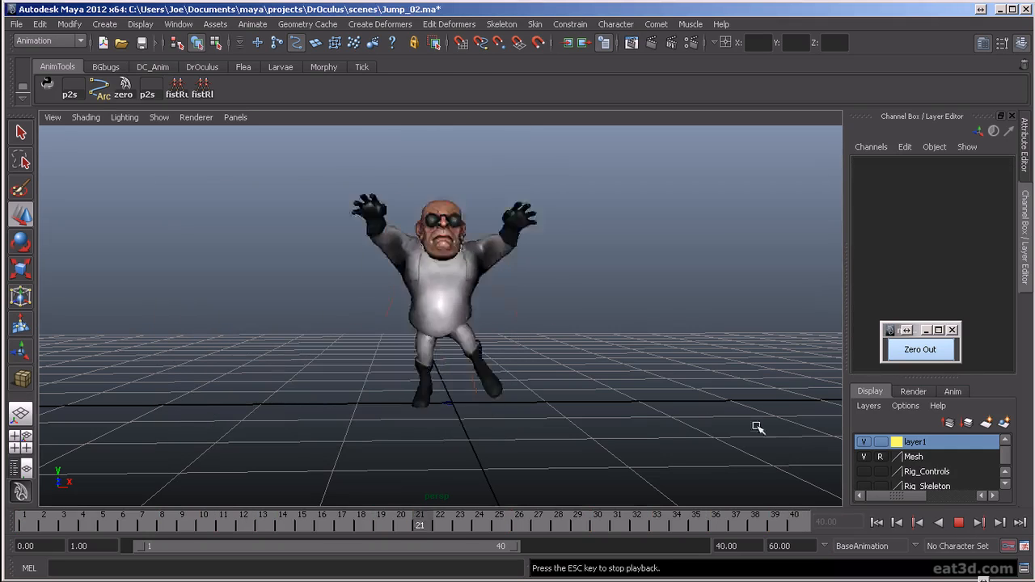
alt+middle_drag(505, 352, 531, 409)
alt+drag(531, 420, 513, 410)
alt+right_drag(512, 409, 536, 429)
alt+middle_drag(587, 408, 609, 391)
alt+drag(612, 404, 661, 430)
alt+drag(663, 412, 619, 472)
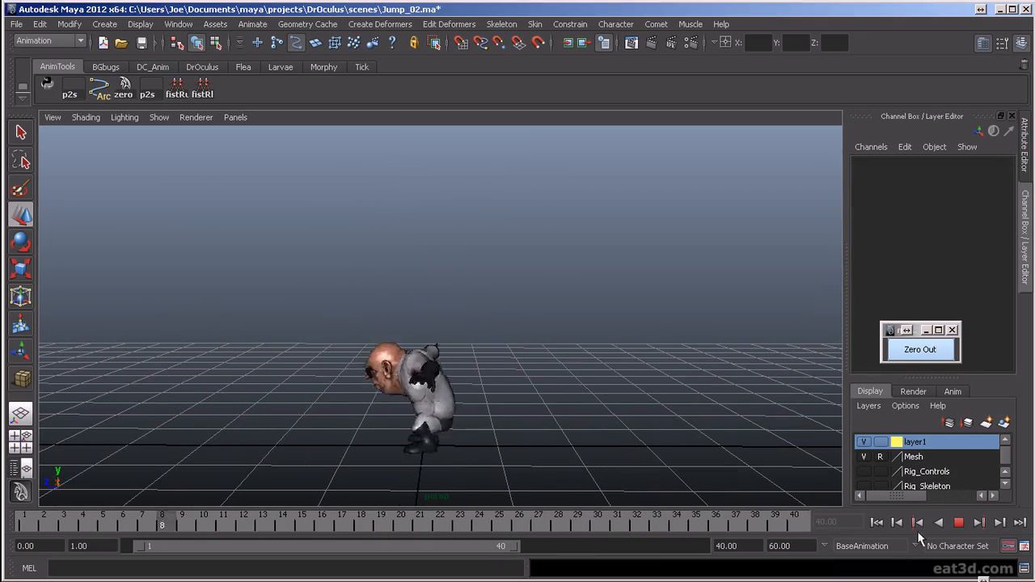
- Stop the playback and scrub through the jump from the side to review the upper body at the landing
key(Escape)
drag(321, 524, 285, 527)
key(alt+v)
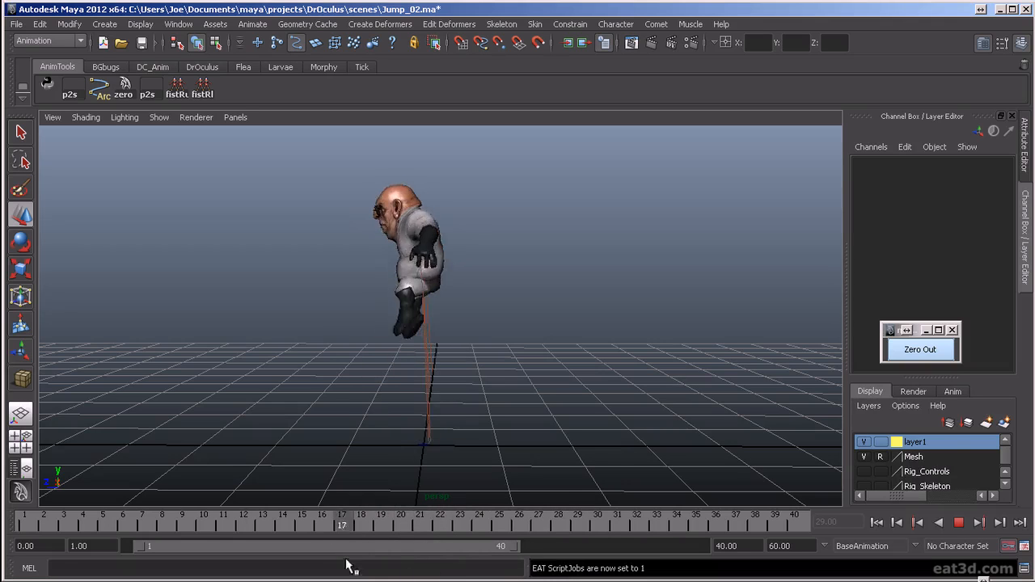
key(alt+v)
alt+right_drag(385, 331, 800, 433)
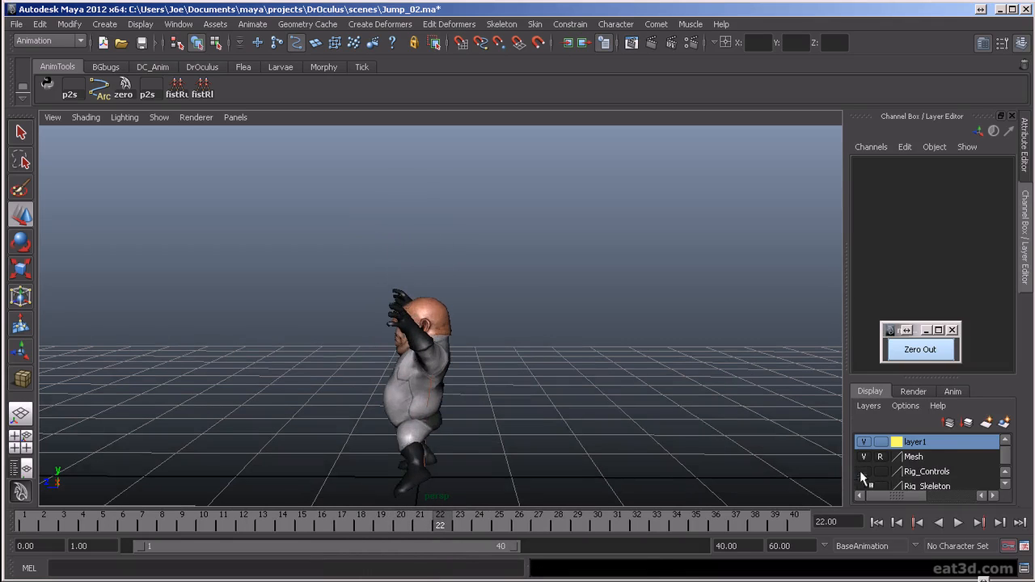
- Show the Rig_Controls layer and rotate the head and neck FK controls together to Rotate Z 7.055 at frame 26
click(863, 473)
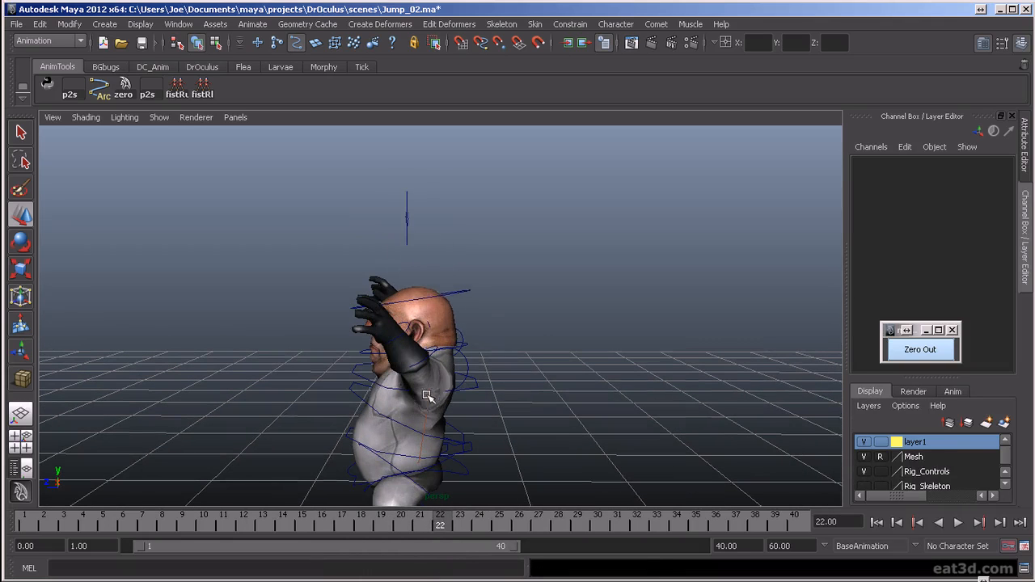
click(461, 292)
key(e)
click(361, 360)
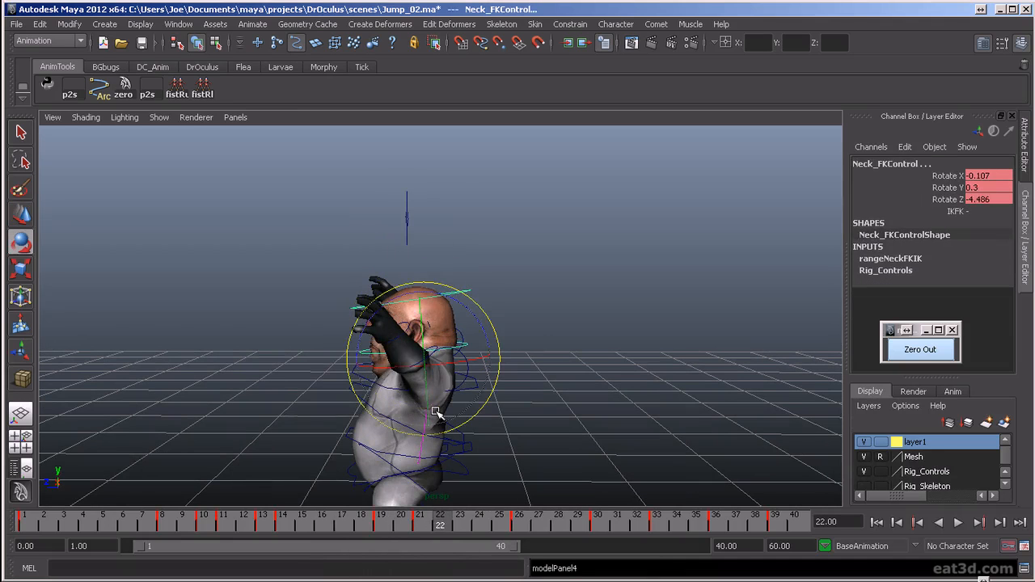
key(comma)
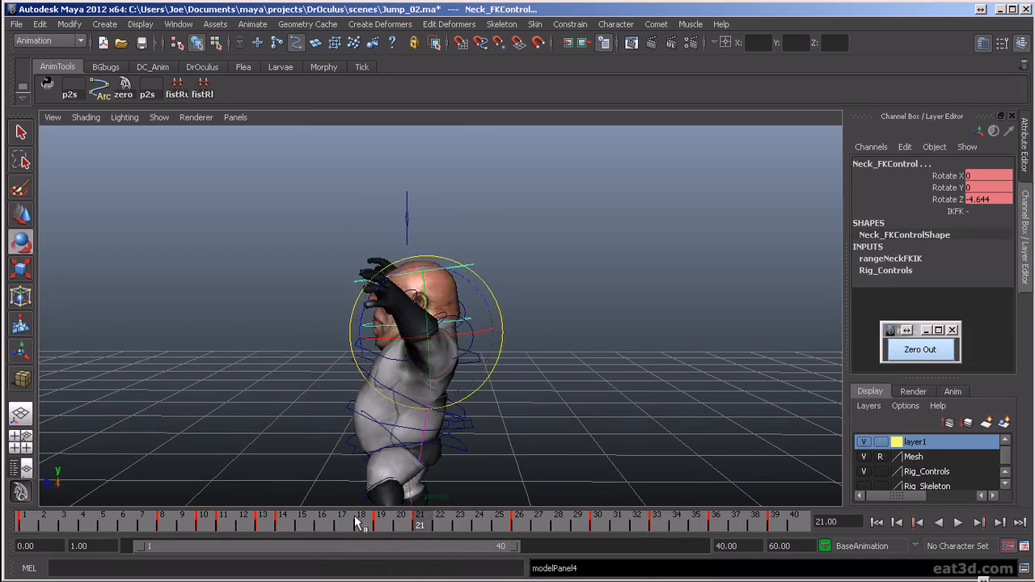
key(alt+v)
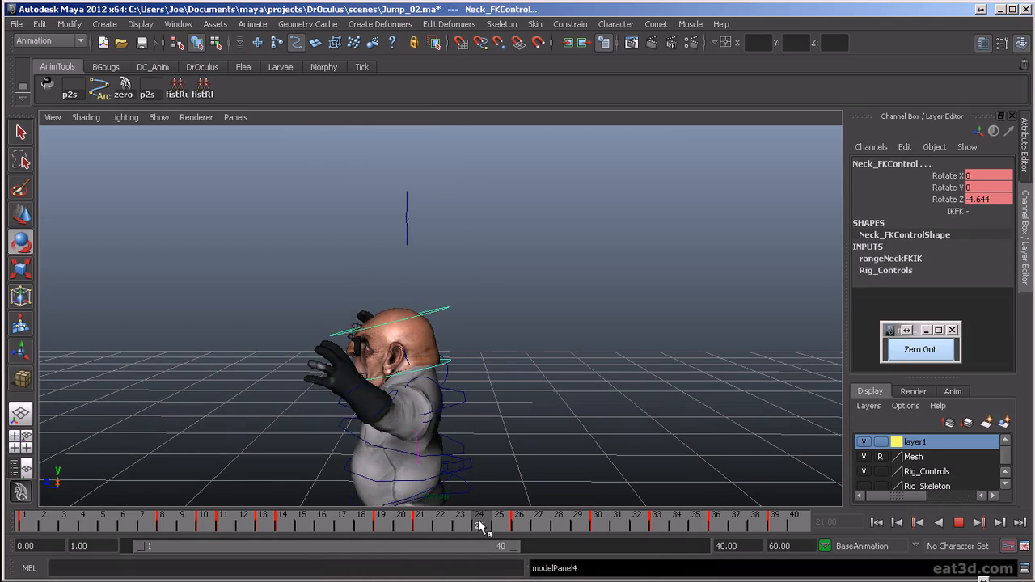
key(alt+v)
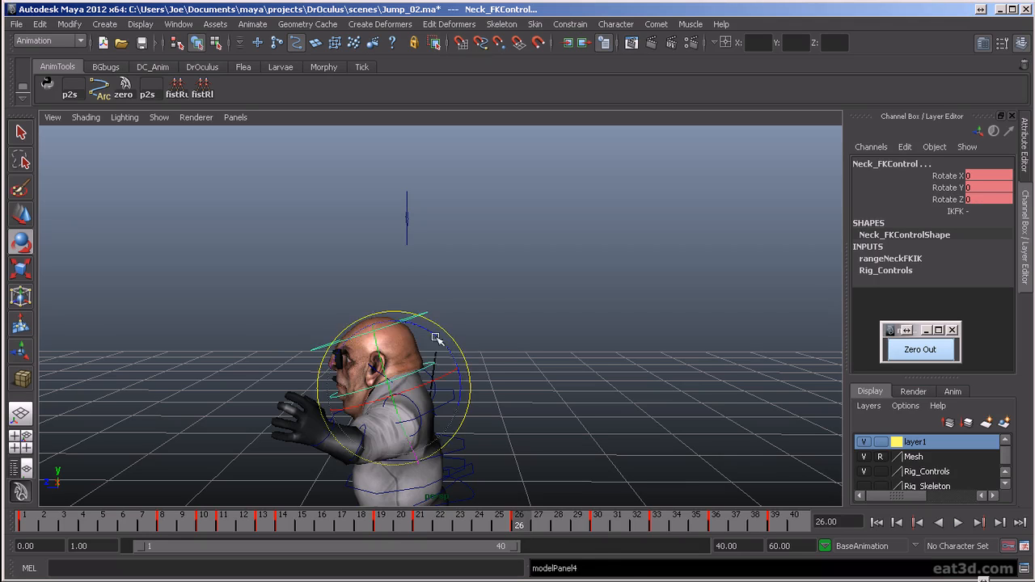
key(comma)
key(period)
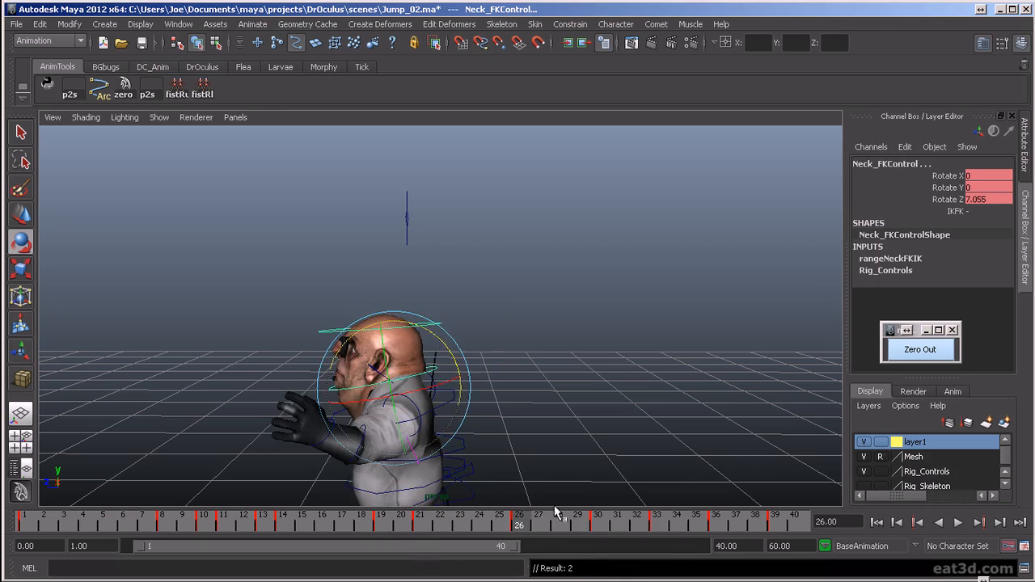
- Play back the landing and rotate the head and neck FK controls to Rotate Z 4.535 at frame 39
drag(522, 526, 794, 525)
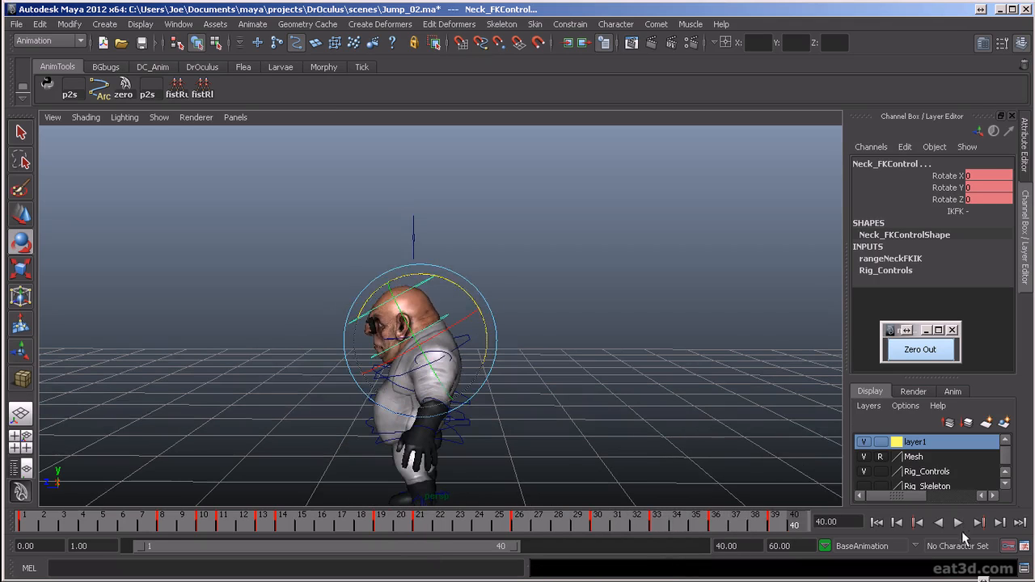
click(958, 523)
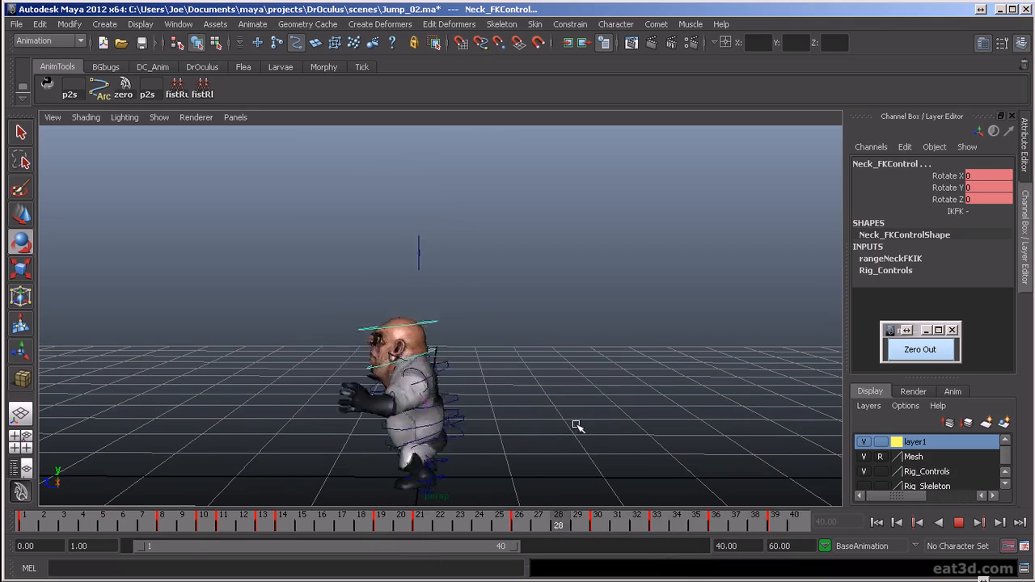
key(Escape)
mouse_move(466, 533)
mouse_down()
mouse_move(760, 558)
mouse_move(774, 550)
mouse_up()
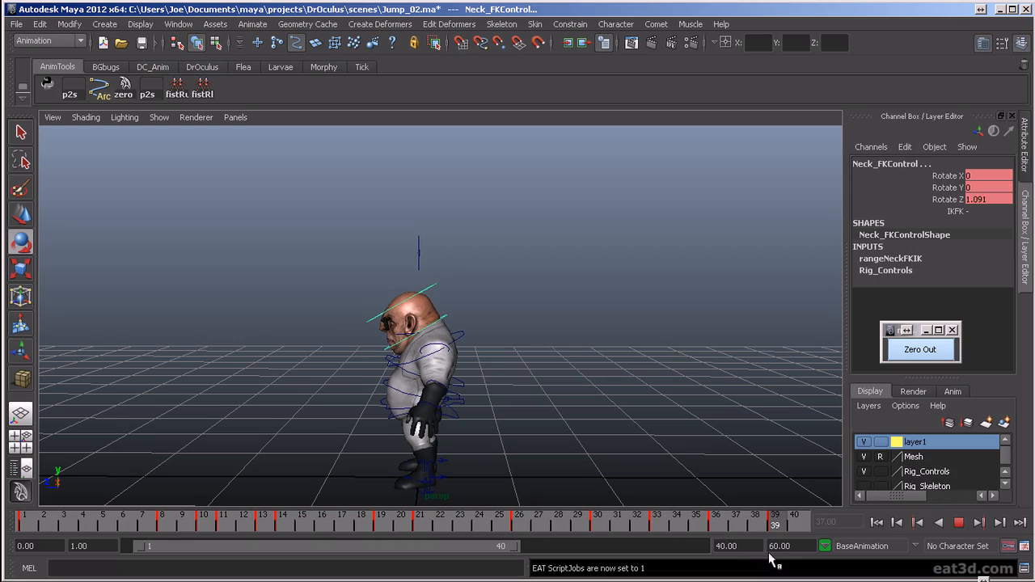
drag(476, 292, 483, 303)
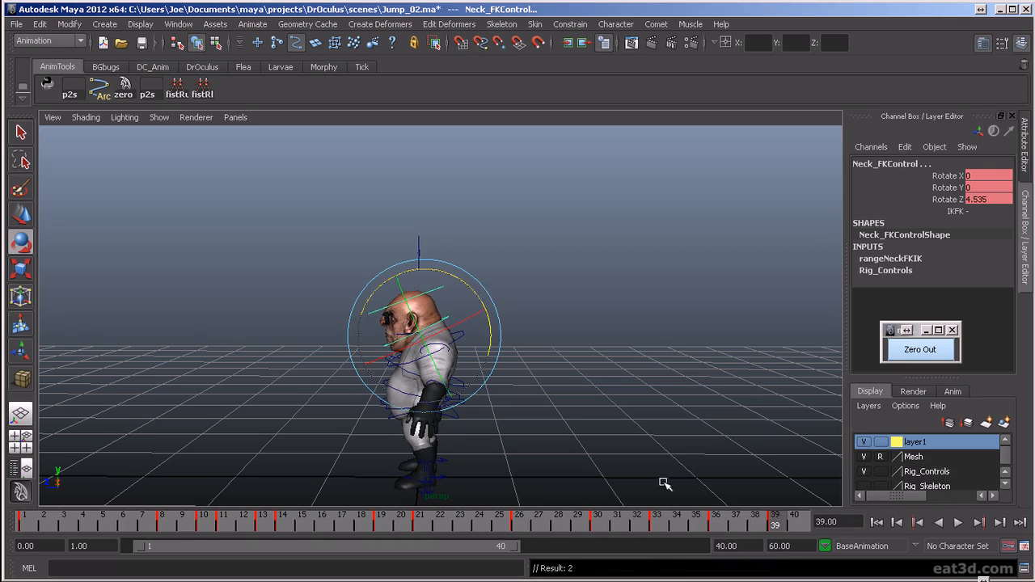
key(alt+v)
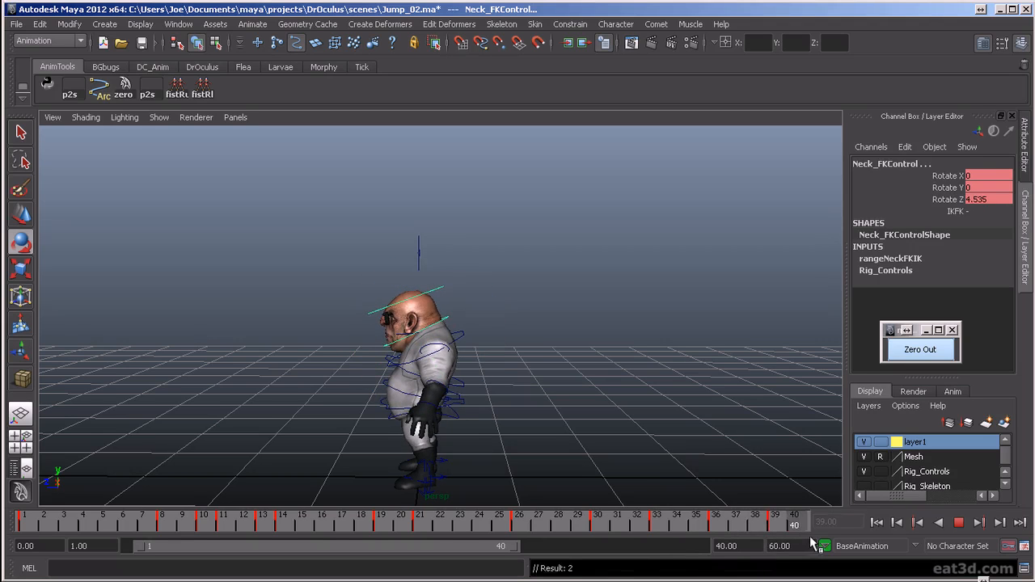
- Extend the playback range to frame 43 and copy the head and neck controls' frame 1 pose to frame 42
drag(517, 548, 544, 555)
key(alt+v)
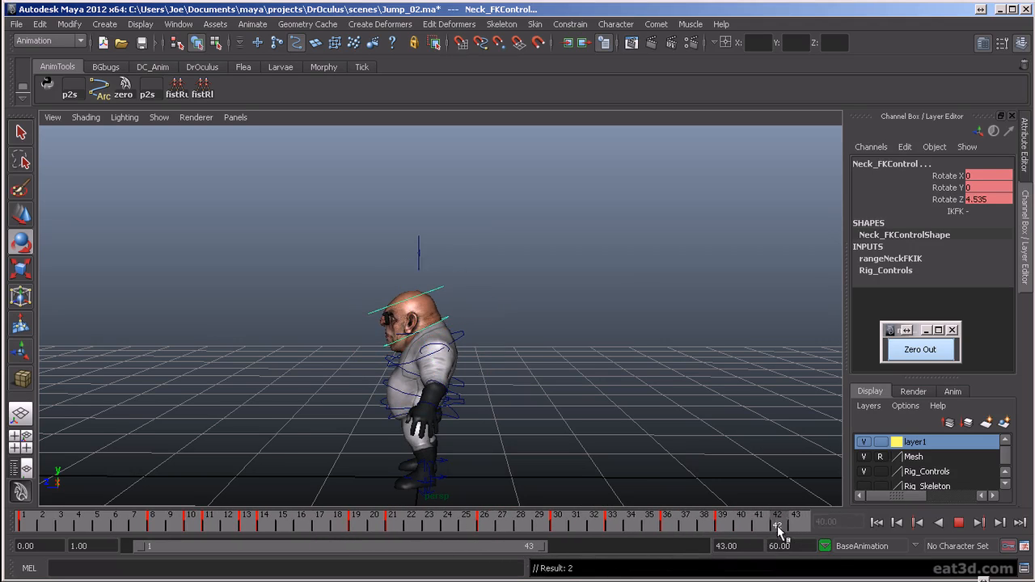
click(31, 524)
middle_drag(31, 524, 775, 541)
- Select the three spine FK controls and key them at zero rotation on frame 42
click(594, 428)
scroll(462, 406, up, 2)
click(464, 400)
key(w)
shift+click(470, 338)
key(e)
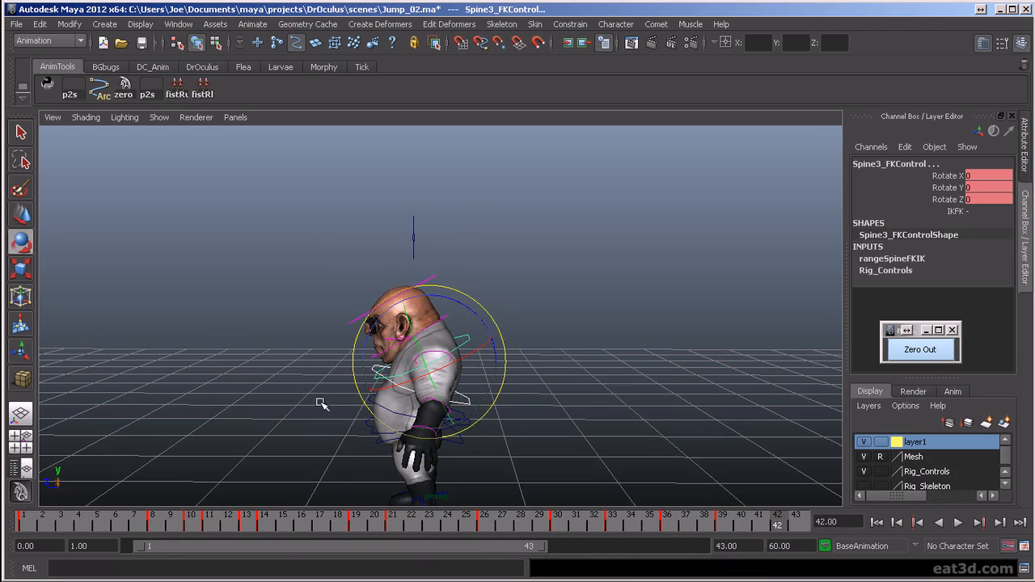
key(w)
click(387, 407)
key(e)
key(alt+v)
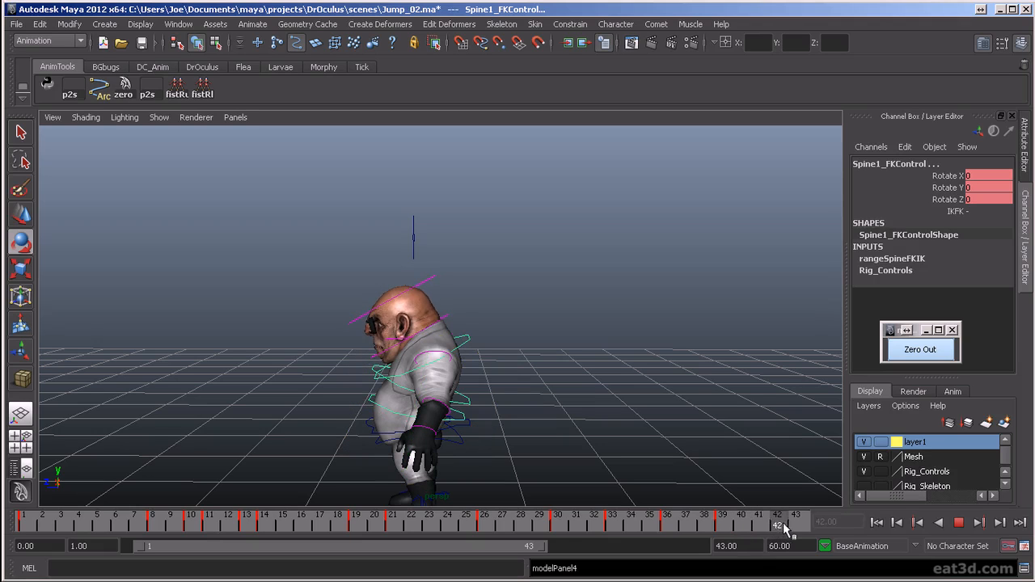
- Rotate the spine FK controls slightly in Z at frame 39 and scrub through the settle to frame 43
drag(775, 526, 722, 525)
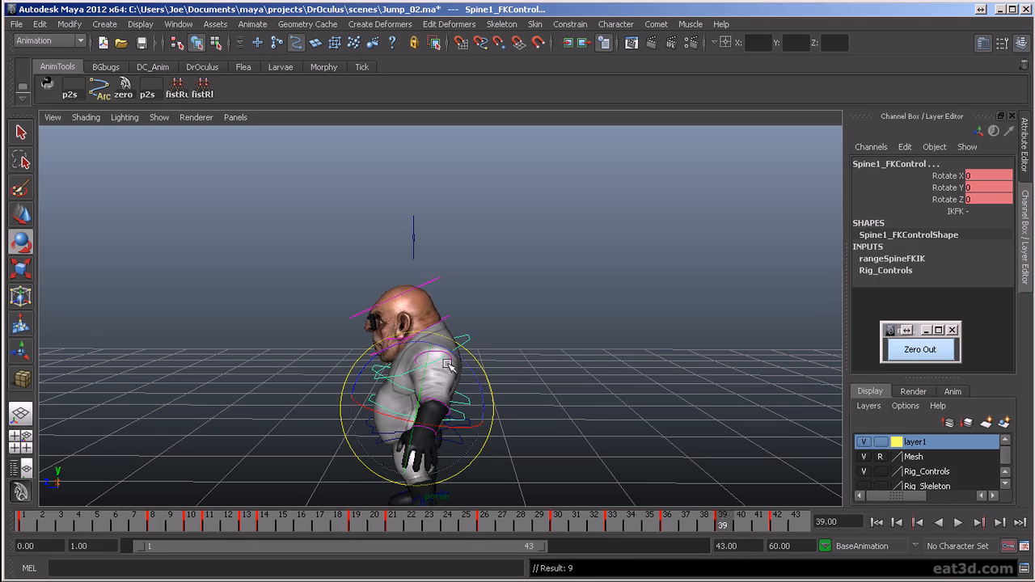
drag(463, 358, 464, 359)
drag(669, 519, 816, 544)
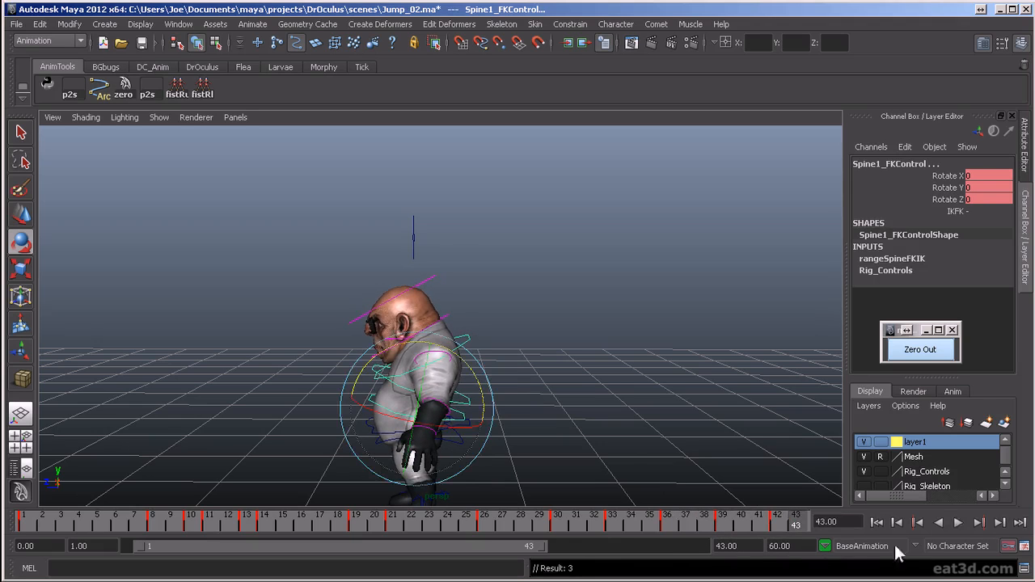
- Deselect the controls, extend the playback range to frame 50, and play the animation to review the settle
key(alt+d)
click(959, 523)
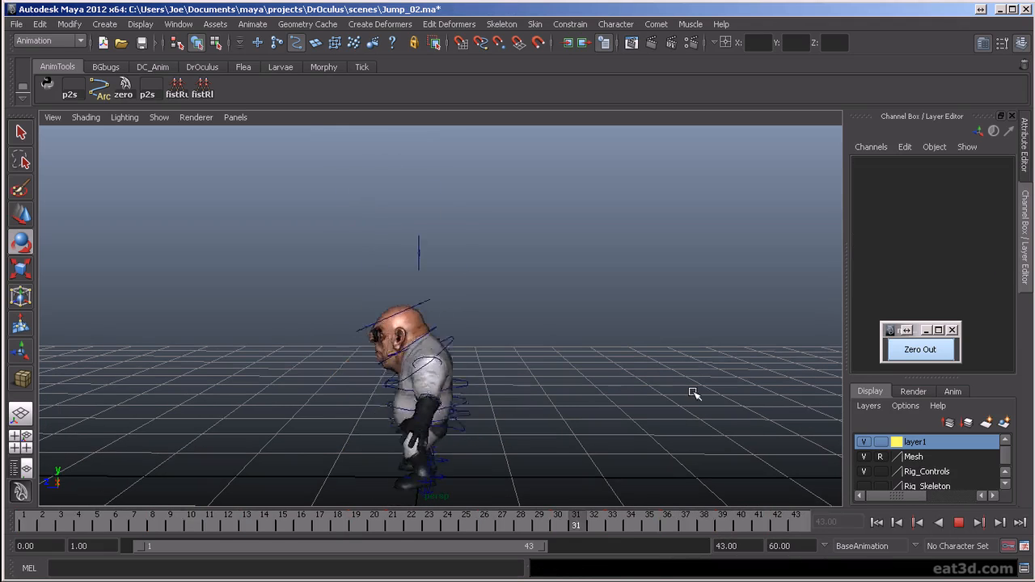
click(959, 523)
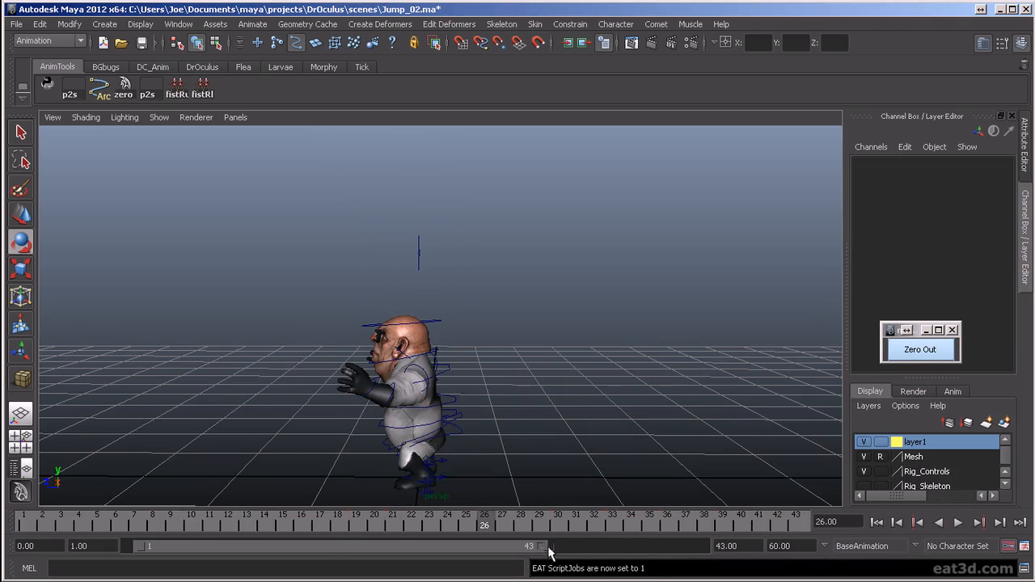
drag(548, 548, 613, 550)
click(957, 524)
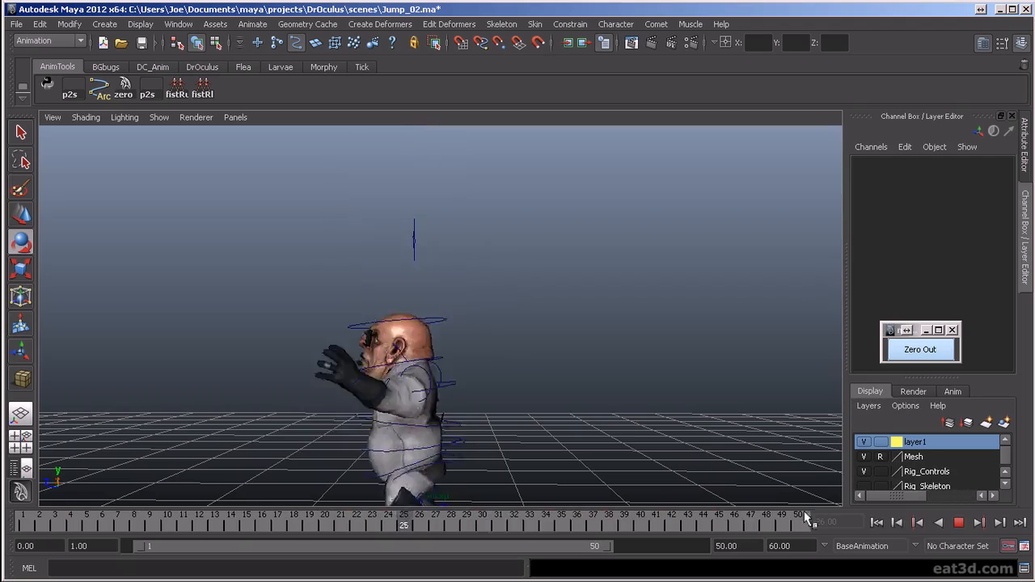
click(959, 523)
- Open the Graph Editor for Spine2_FKControl and lower its Rotate Z key at frame 33 to about -0.7
click(450, 417)
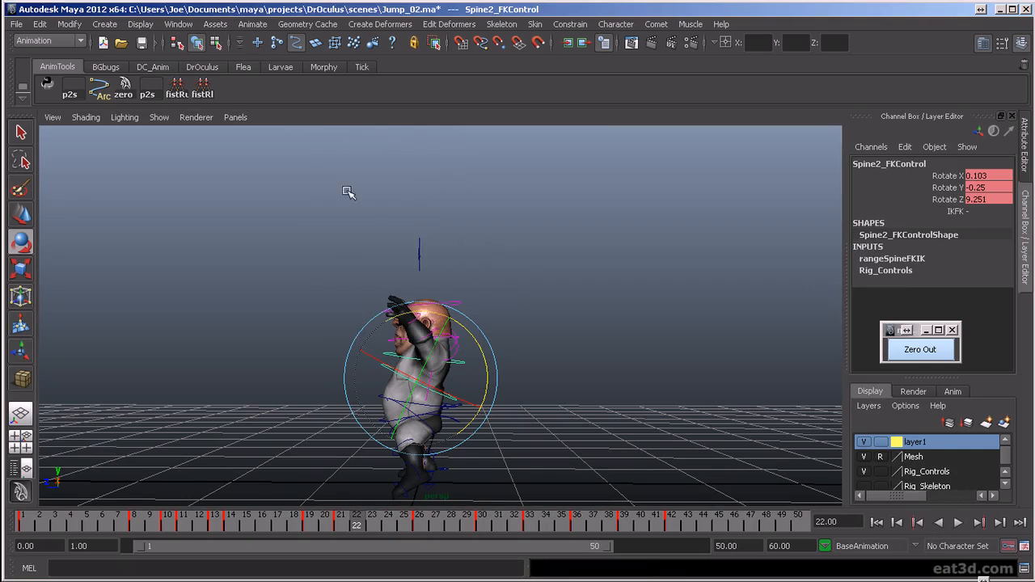
key(ctrl+g)
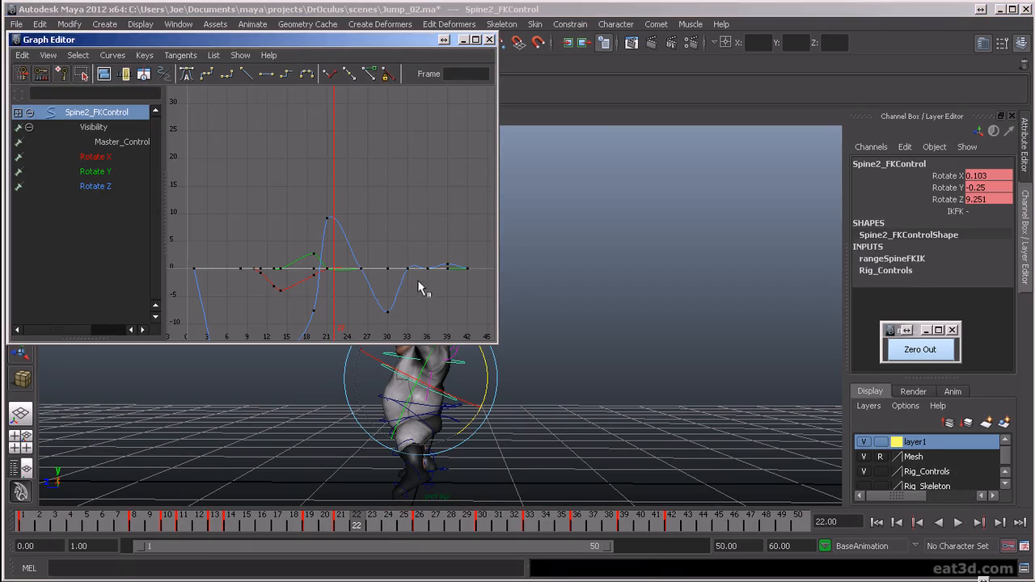
click(97, 186)
scroll(399, 308, up, 3)
alt+middle_drag(440, 308, 270, 279)
scroll(275, 283, up, 3)
drag(279, 322, 272, 323)
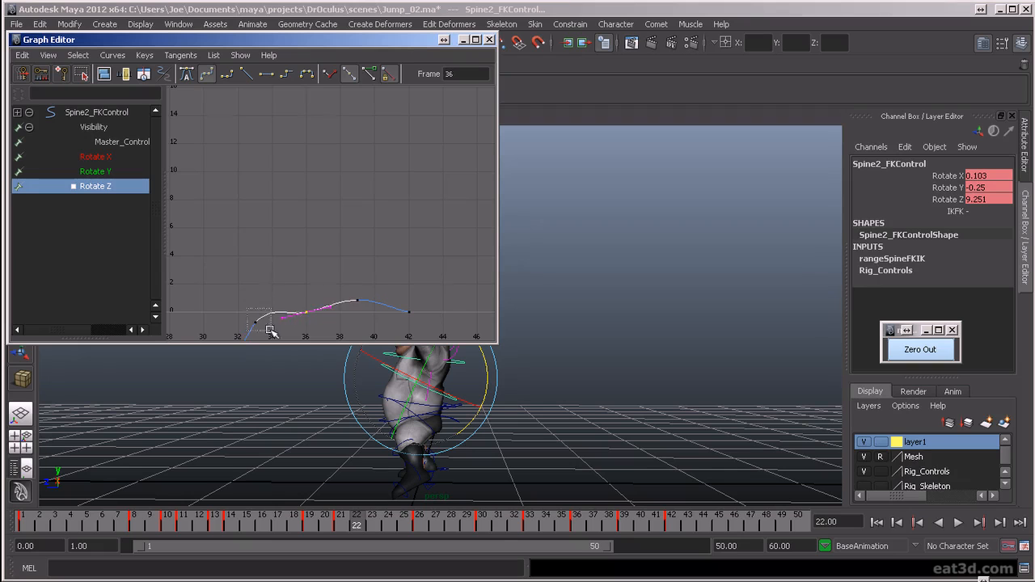
middle_drag(293, 325, 305, 331)
- Flatten the tangent of Spine2_FKControl's Rotate Z key at frame 42 and lower the frame 39 key to about 0.5
click(303, 312)
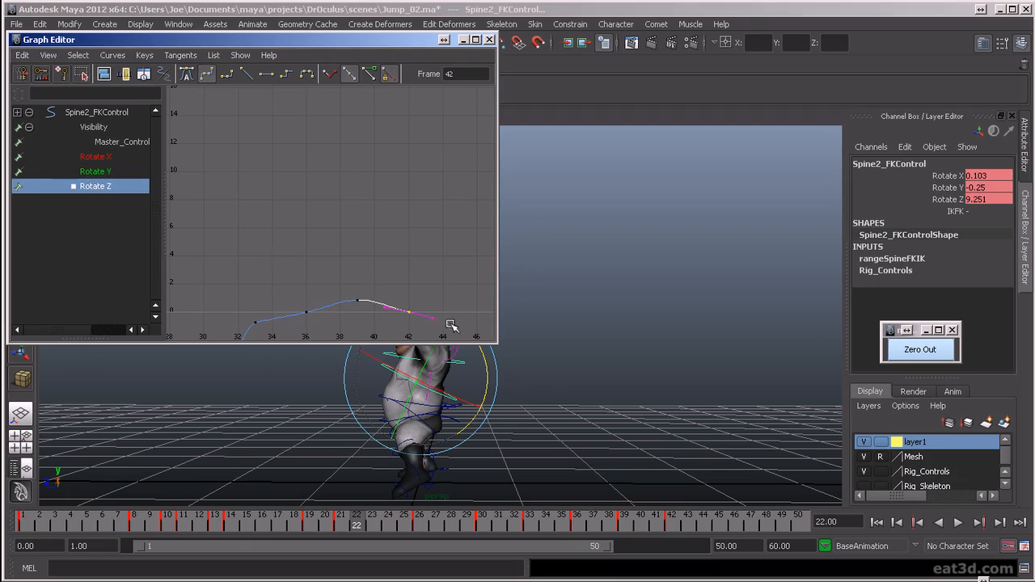
click(267, 76)
drag(374, 306, 373, 307)
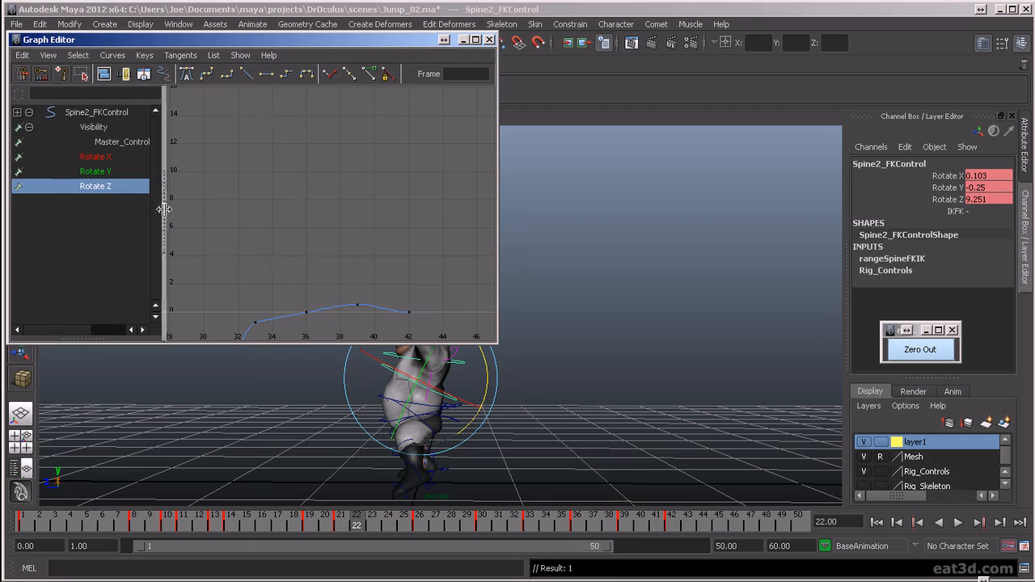
- Smooth Spine3_FKControl's Rotate Z settle by softening the frame 33 tangent, lowering frame 39 to about 0.7, and flattening frame 42
click(515, 369)
click(459, 365)
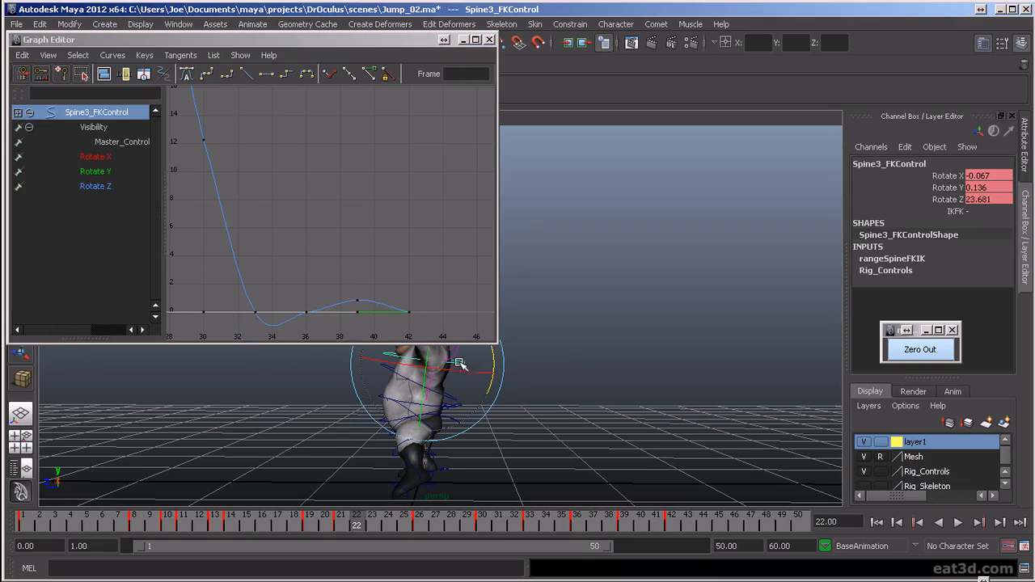
click(95, 185)
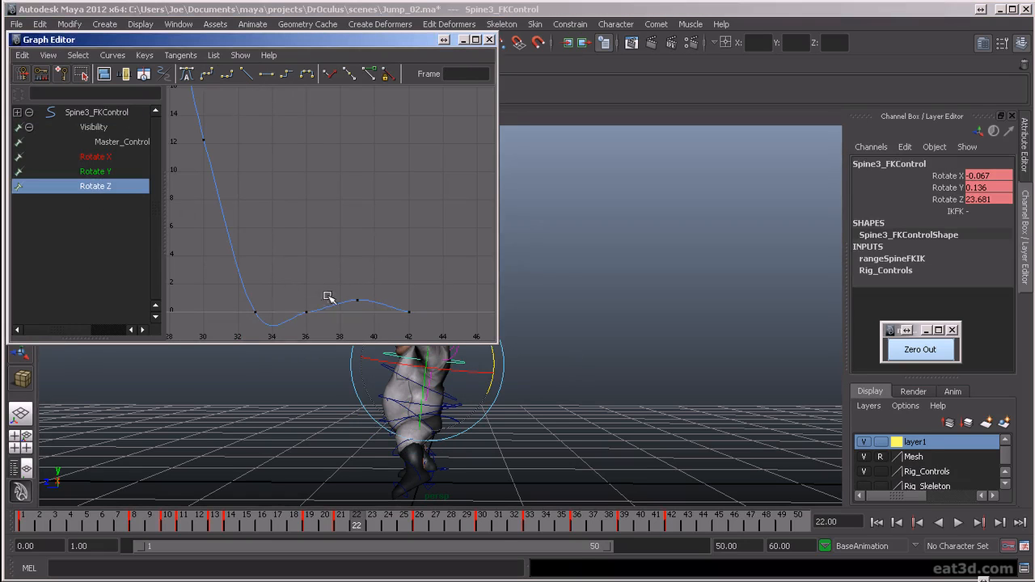
drag(329, 325, 329, 325)
middle_drag(315, 292, 332, 317)
key(ctrl+z)
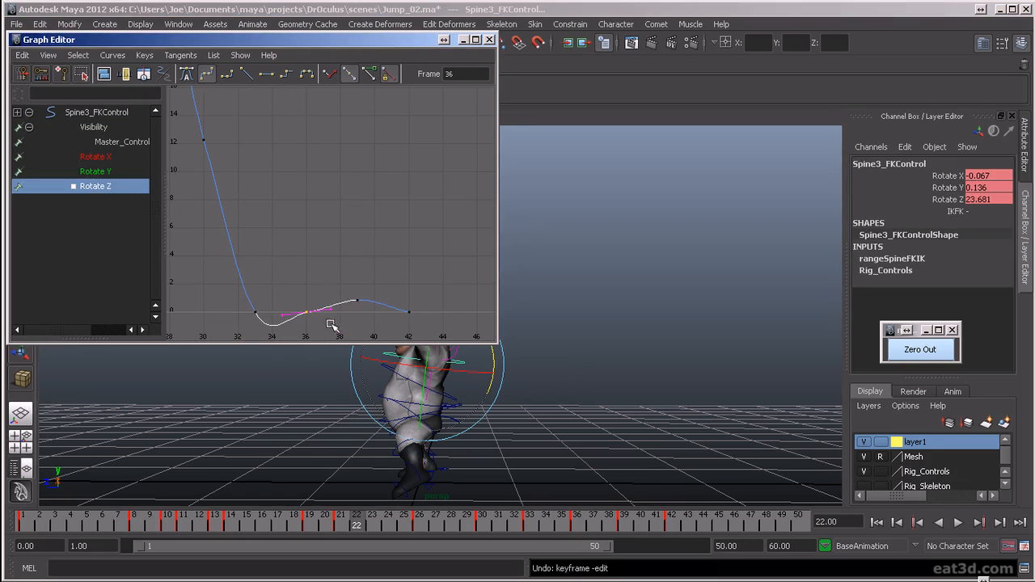
drag(387, 297, 436, 329)
click(266, 73)
drag(332, 287, 369, 300)
drag(272, 325, 250, 300)
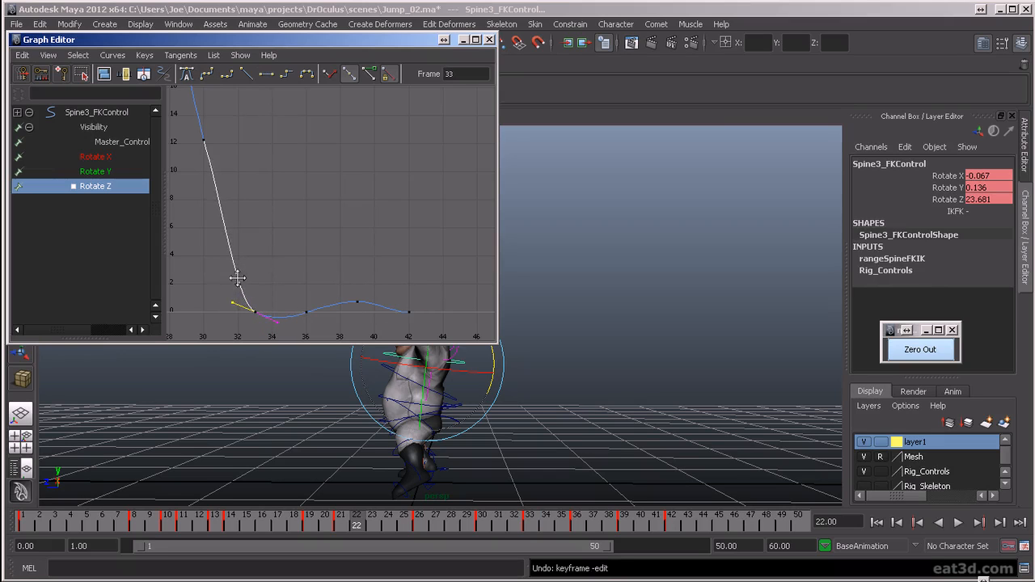
- Reshape Spine1_FKControl's Rotate Z curve with values of about -1.1 at frame 33, 0.2 at frame 36 and 0.5 at frame 39
click(559, 356)
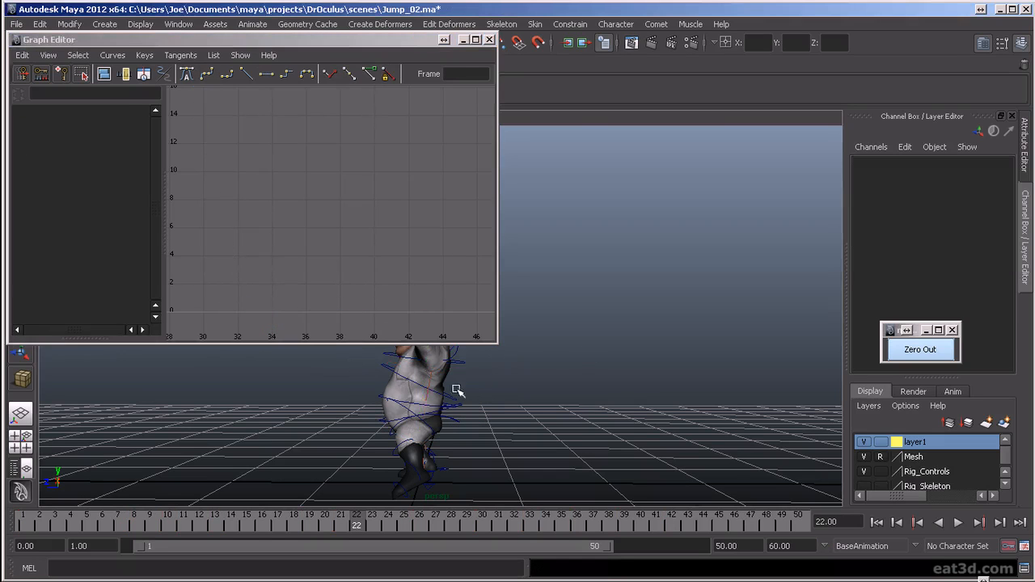
click(416, 402)
click(109, 185)
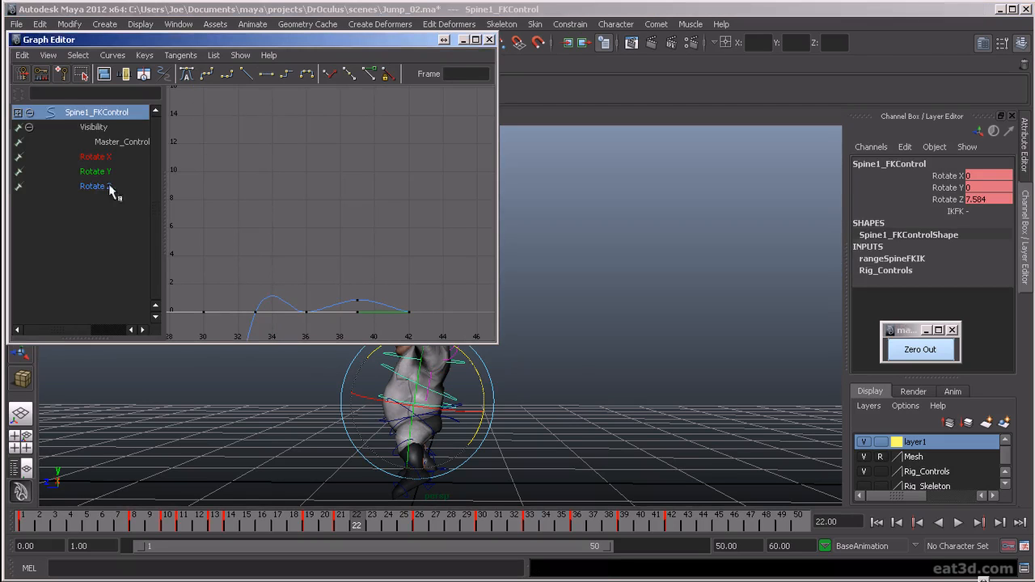
drag(237, 294, 276, 326)
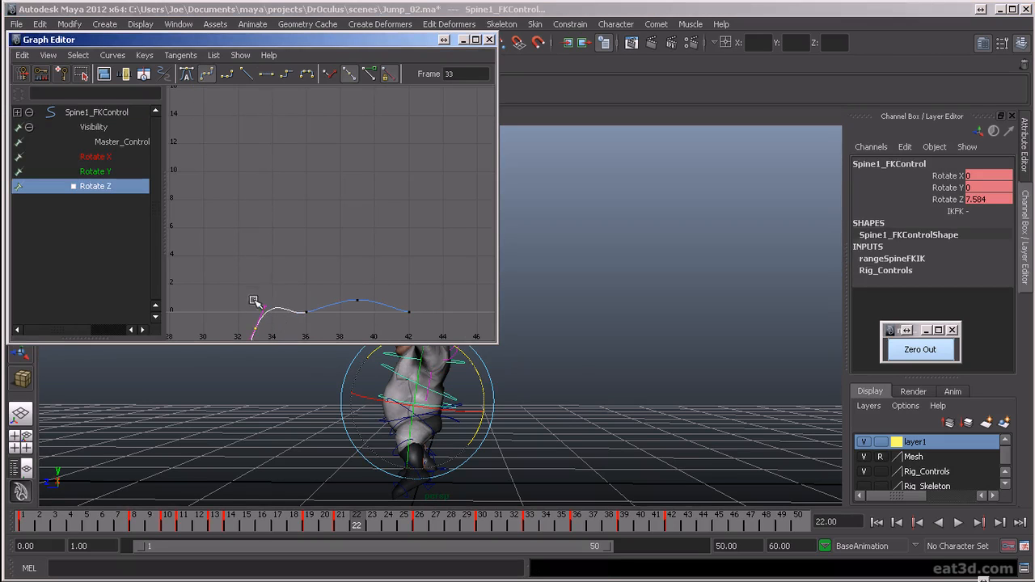
middle_drag(297, 327, 328, 331)
click(408, 311)
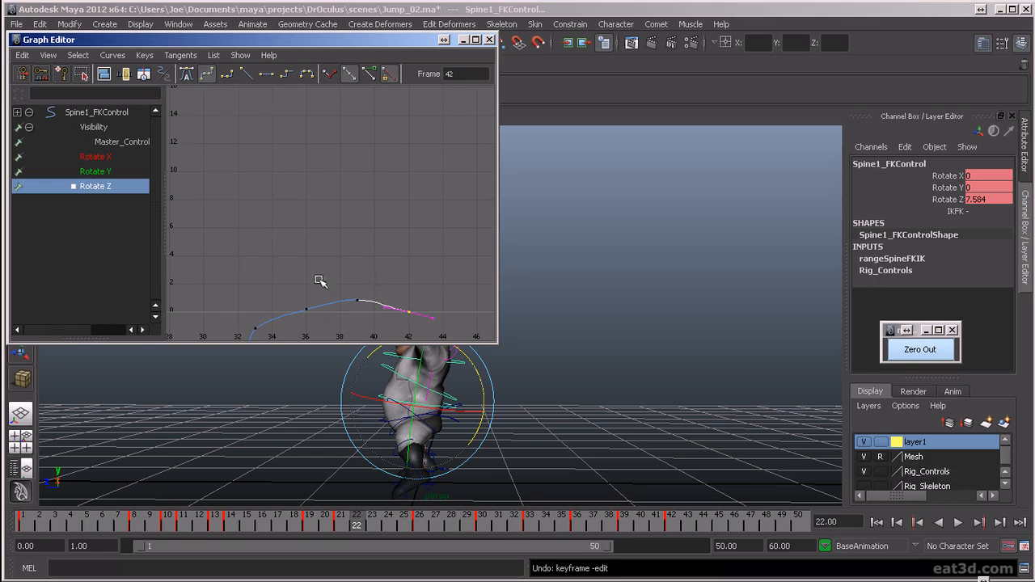
click(399, 304)
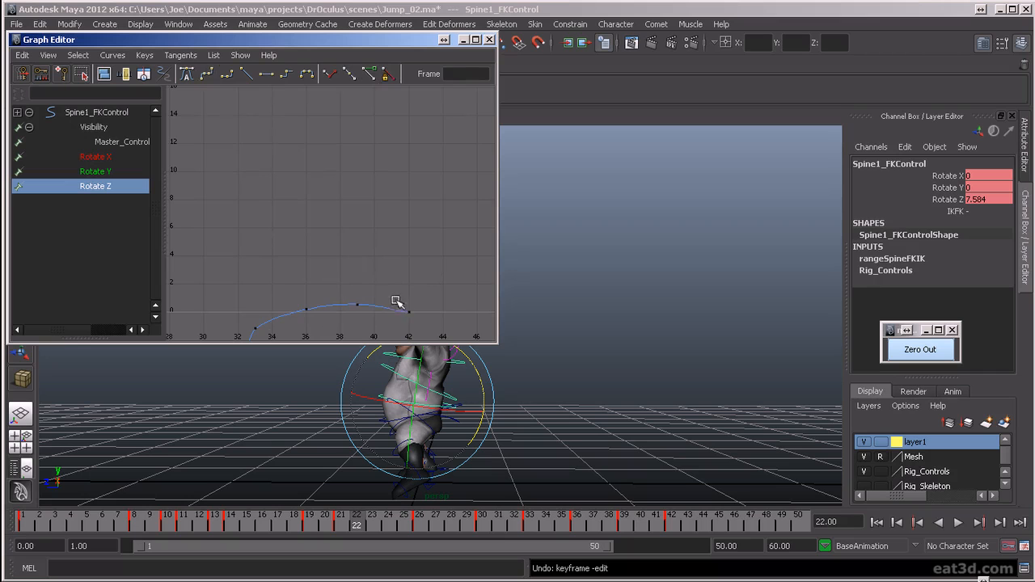
- Flatten the tangent of Spine1_FKControl's Rotate Z key at frame 42, close the Graph Editor and deselect the control
click(269, 73)
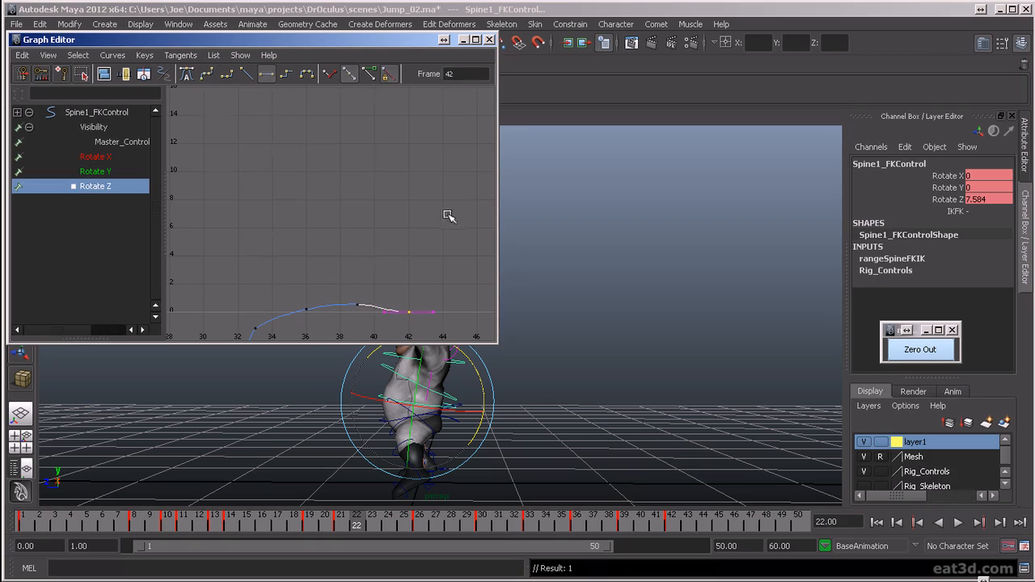
click(488, 39)
click(822, 412)
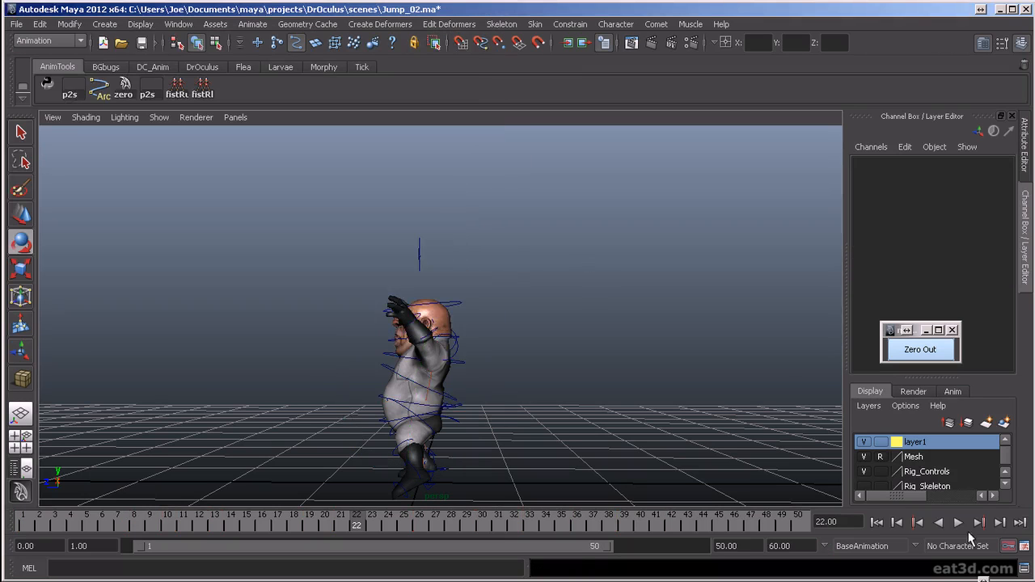
- Play back the jump and review the landing and spine settle from the side, front and back views
click(958, 523)
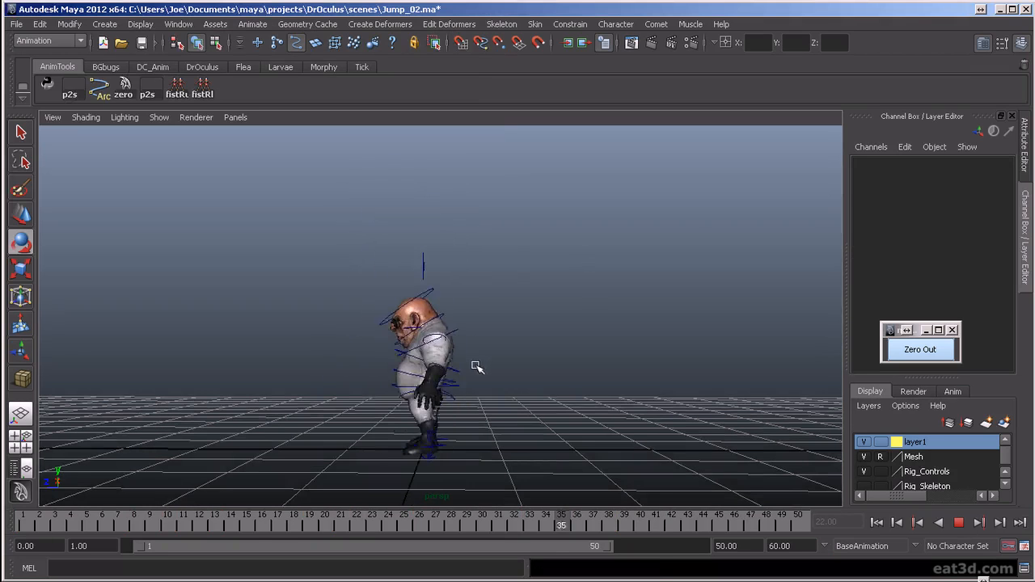
alt+drag(394, 377, 431, 431)
alt+drag(465, 461, 522, 450)
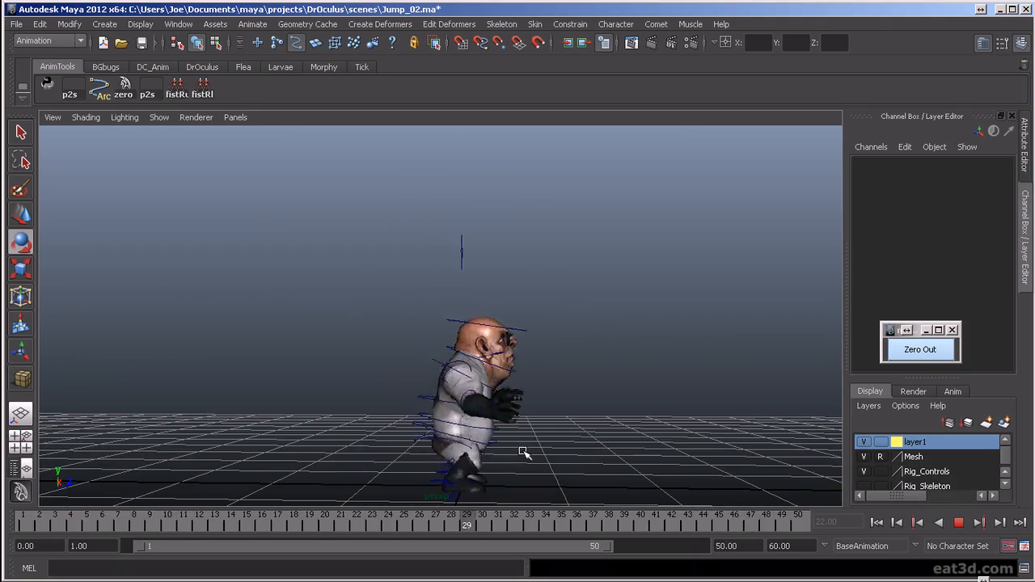
alt+drag(582, 476, 429, 488)
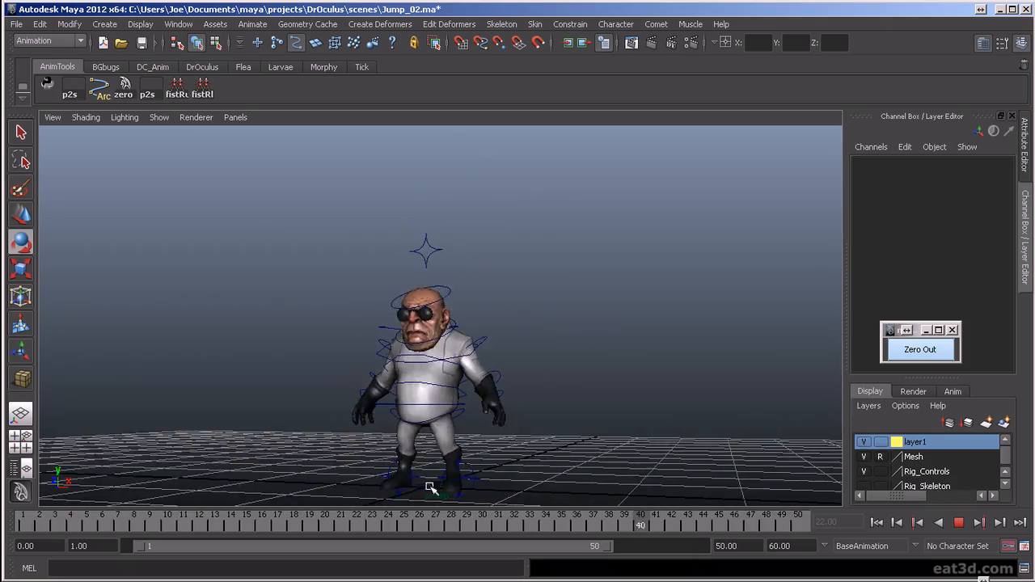
alt+drag(586, 466, 447, 465)
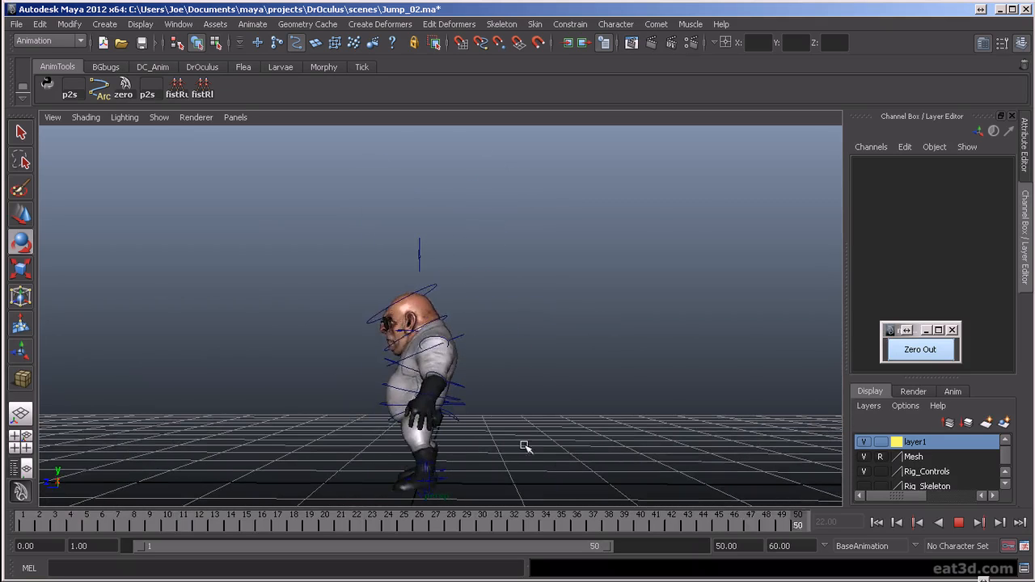
alt+drag(524, 446, 471, 458)
alt+drag(631, 455, 548, 454)
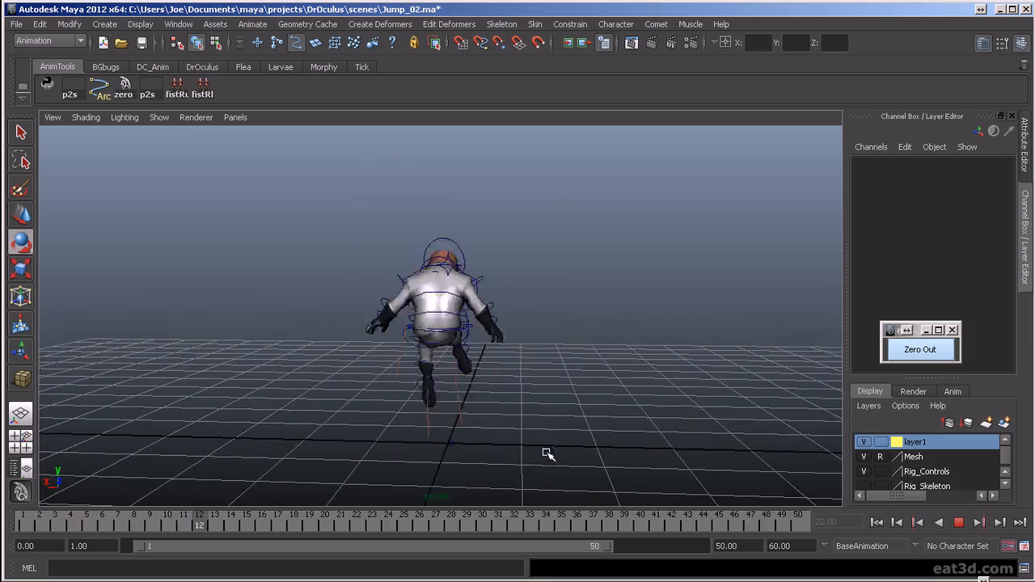
alt+drag(709, 386, 508, 407)
alt+drag(612, 418, 587, 418)
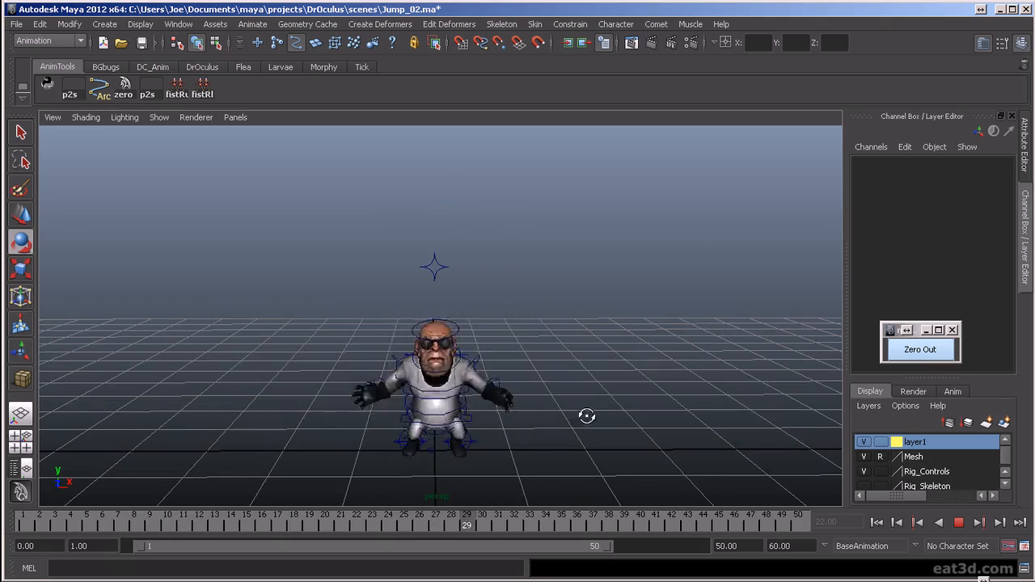
alt+drag(596, 342, 555, 393)
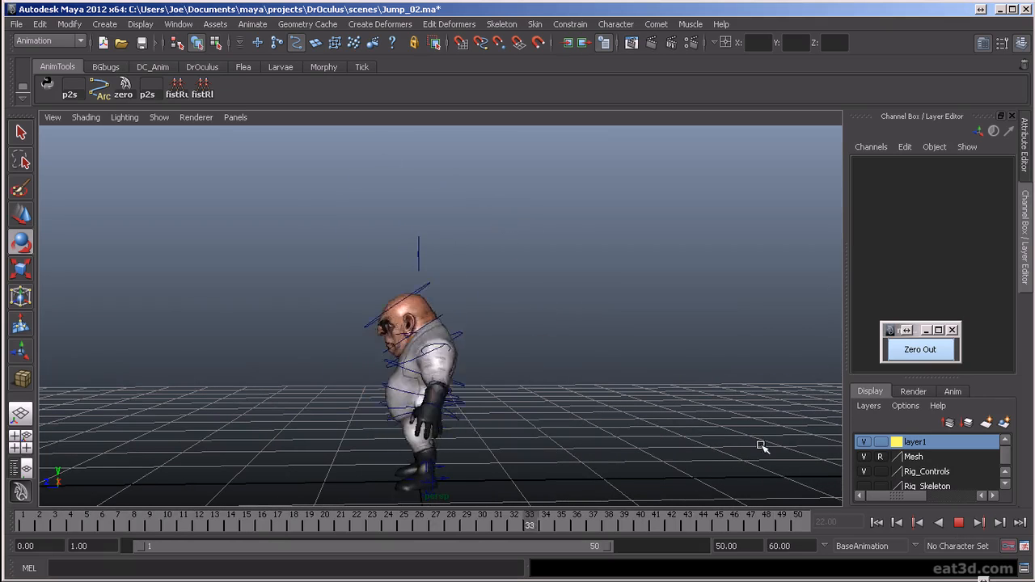
click(958, 522)
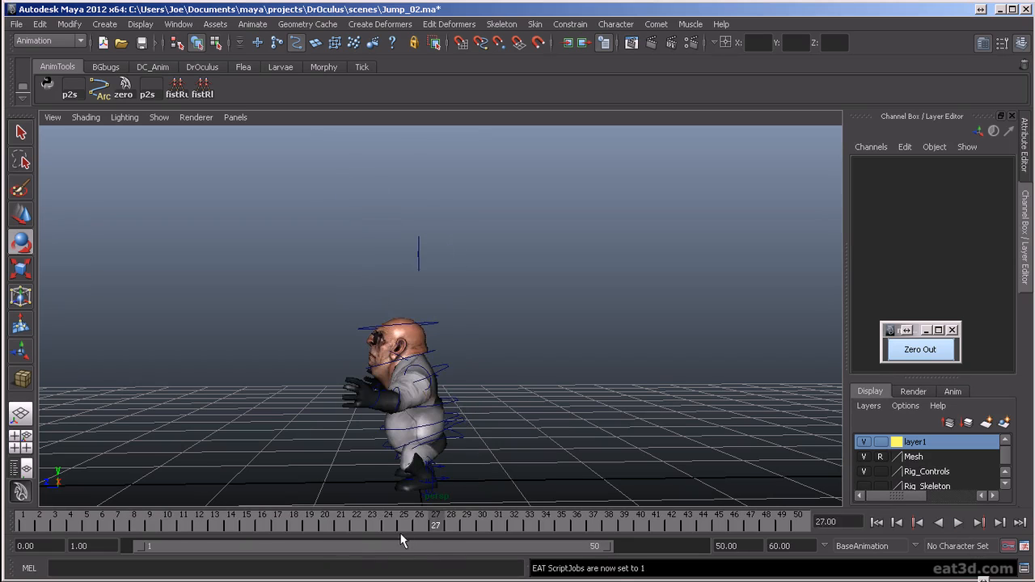
- Select LeftShoulder_FKControl in a closer side view and go to frame 36
drag(395, 518, 546, 579)
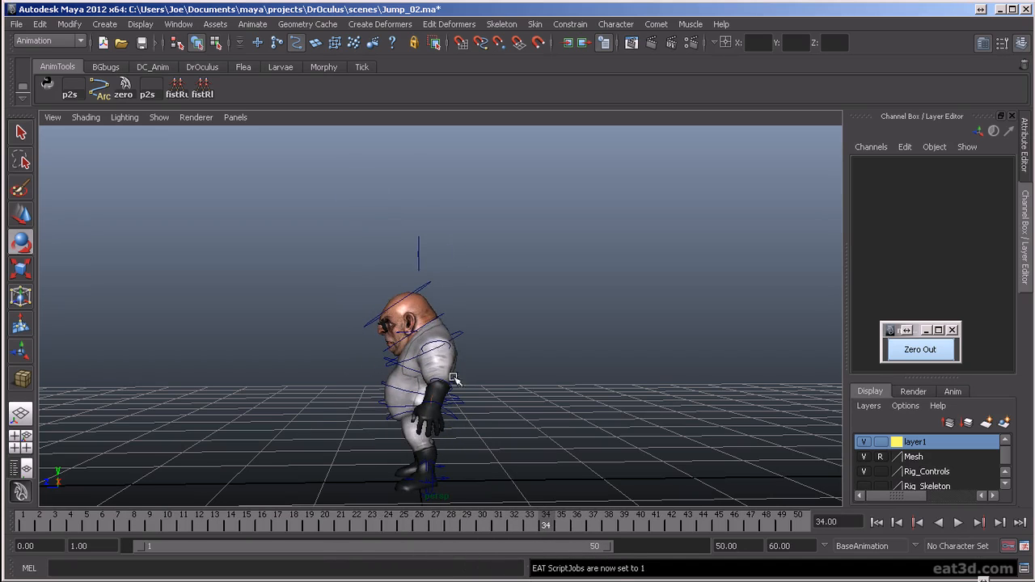
click(435, 342)
click(520, 412)
alt+drag(519, 411, 527, 416)
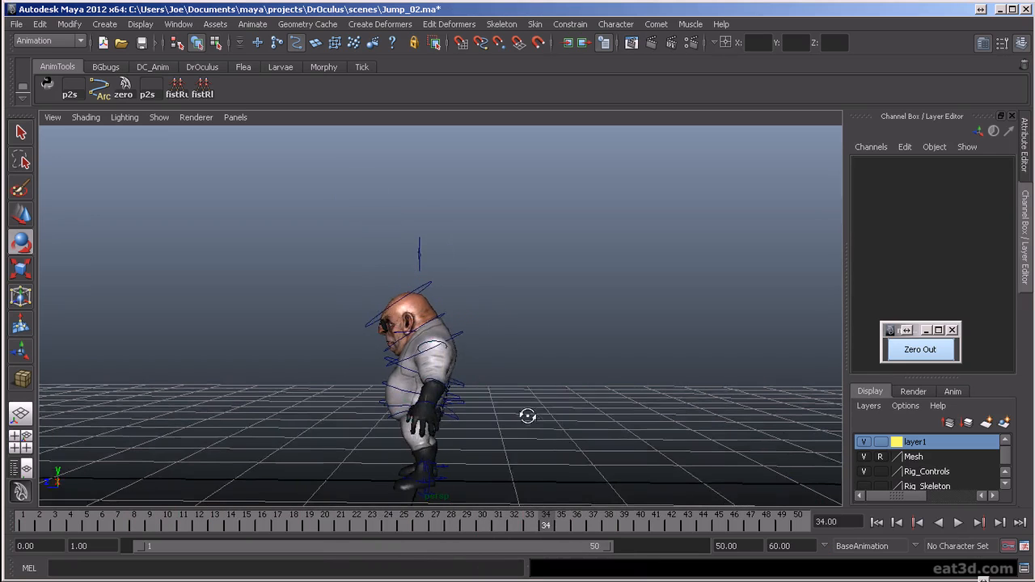
alt+right_drag(528, 417, 527, 434)
alt+middle_drag(527, 434, 522, 356)
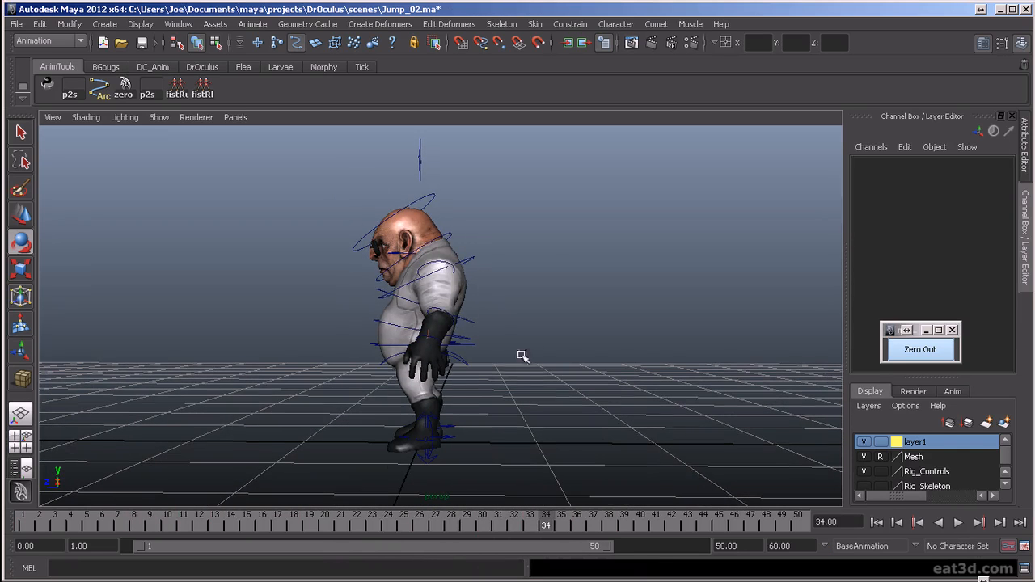
click(431, 261)
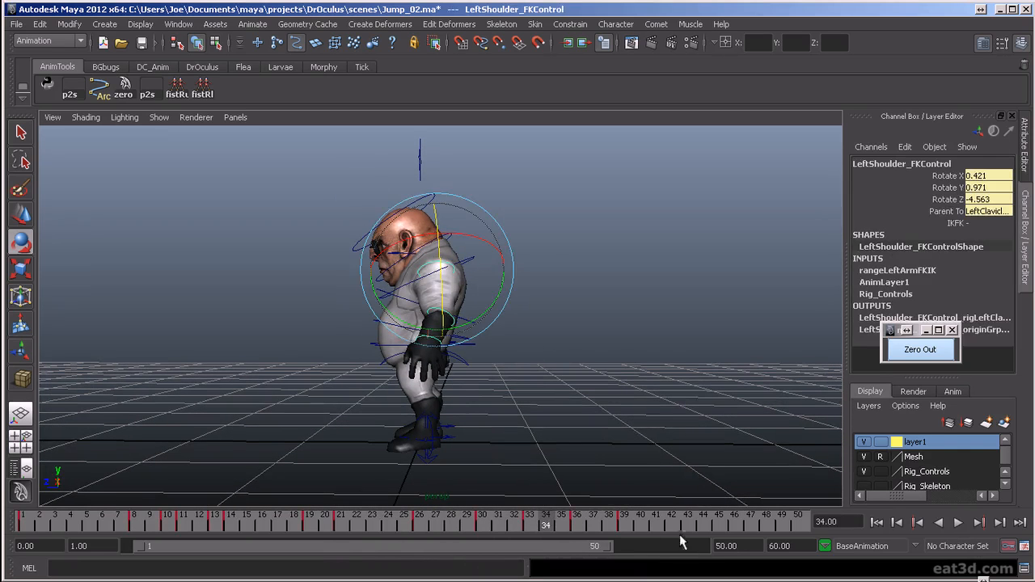
drag(557, 521, 579, 521)
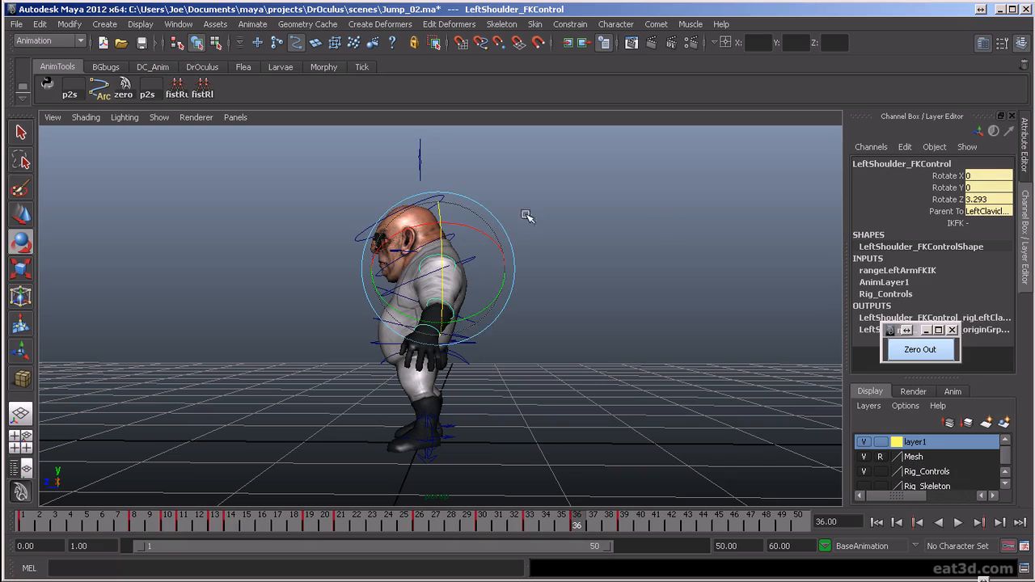
- Select all the rig controls, key them at frame 42 and clear the selection
drag(568, 322, 659, 385)
drag(609, 524, 531, 547)
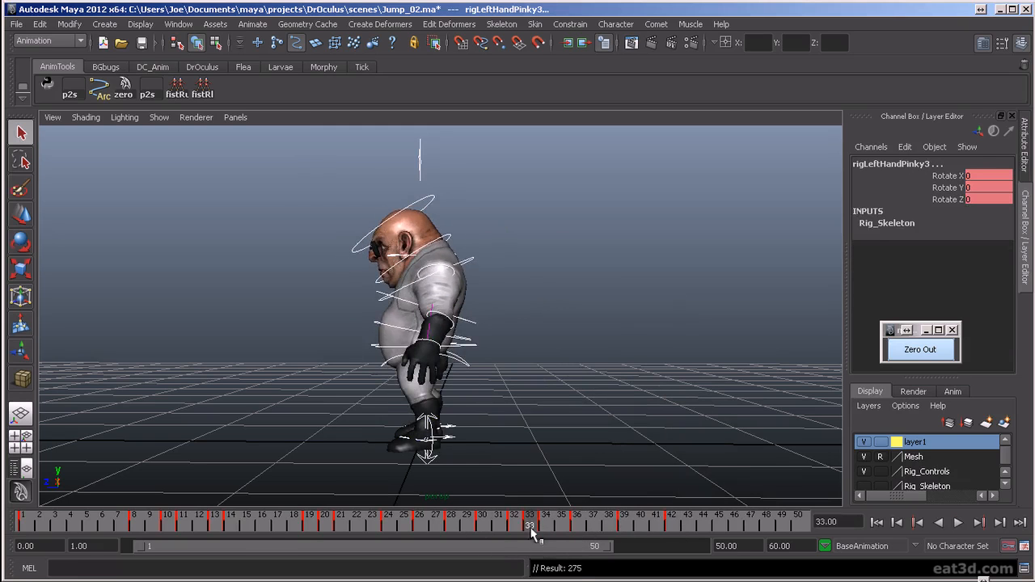
key(comma)
key(comma)
click(438, 279)
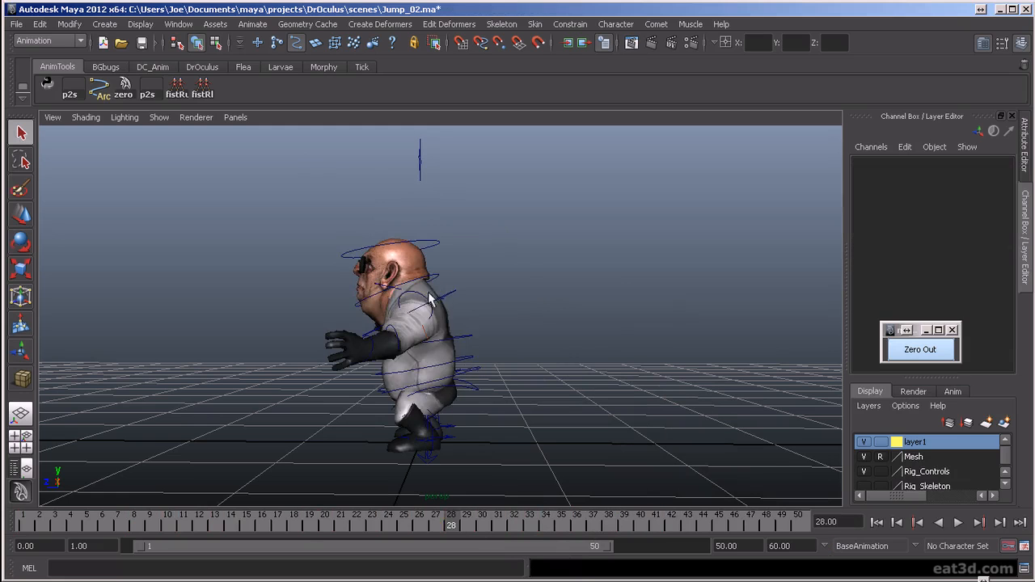
- Rotate LeftShoulder_FKControl to a Rotate Y of about 12.9 at frame 36
click(422, 297)
key(period)
key(period)
key(period)
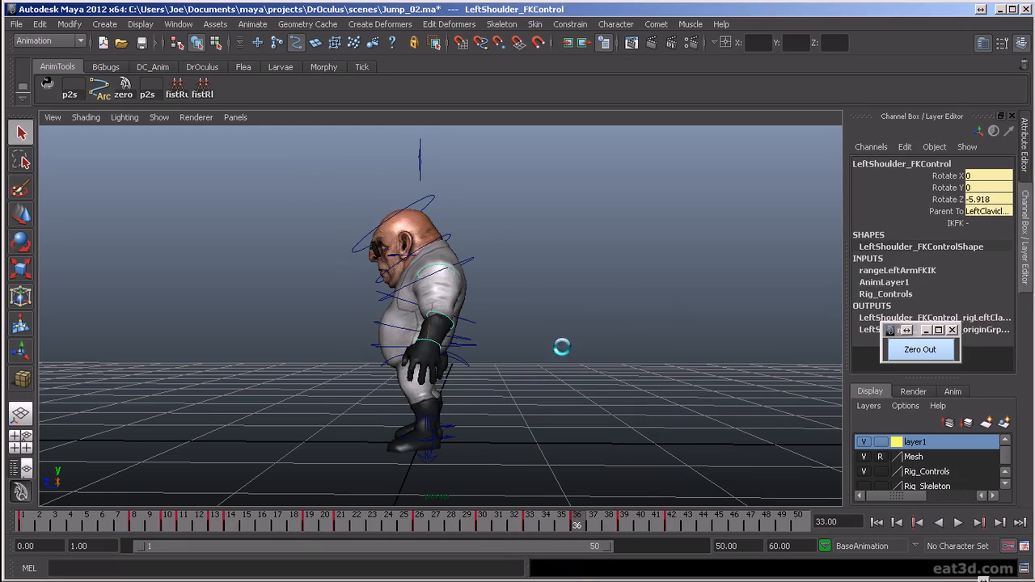
key(e)
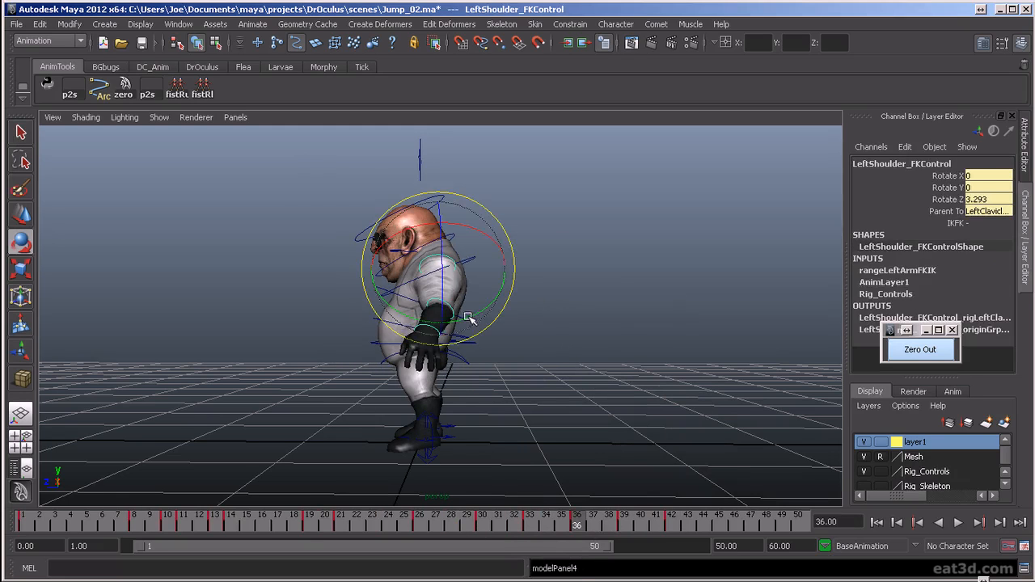
drag(469, 320, 477, 315)
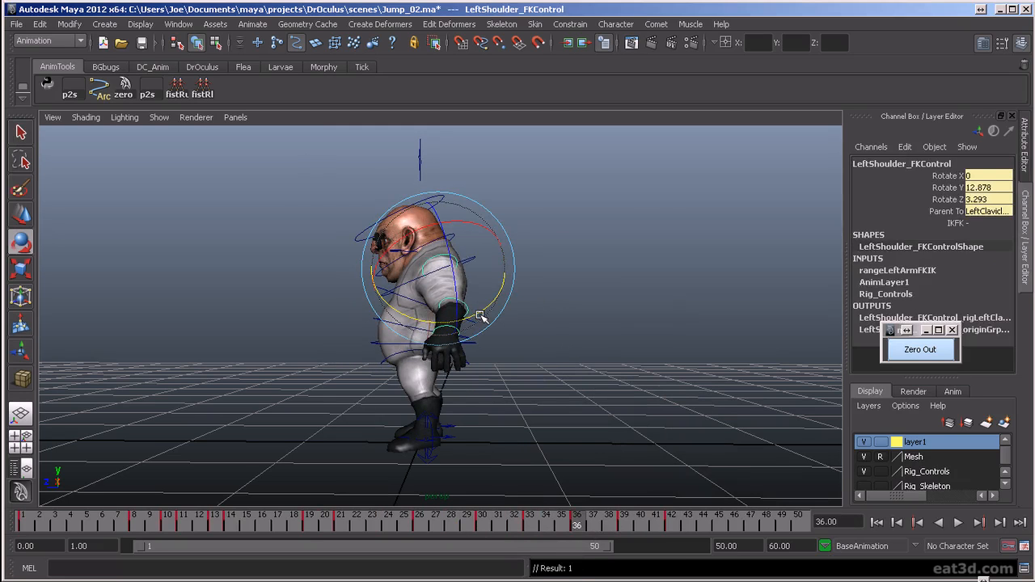
- Key LeftShoulder_FKControl's pose and step back and forth through its landing keys to compare the arm swing
key(period)
key(comma)
key(comma)
key(comma)
key(period)
key(period)
key(period)
key(s)
key(comma)
key(comma)
key(period)
key(period)
key(period)
key(comma)
key(comma)
key(comma)
key(period)
key(period)
key(period)
key(comma)
key(comma)
key(comma)
key(period)
key(period)
key(period)
key(comma)
- Set LeftShoulder_FKControl's Rotate Y to about 5.5 at frame 39, comparing the pose with the neighbouring keys
key(period)
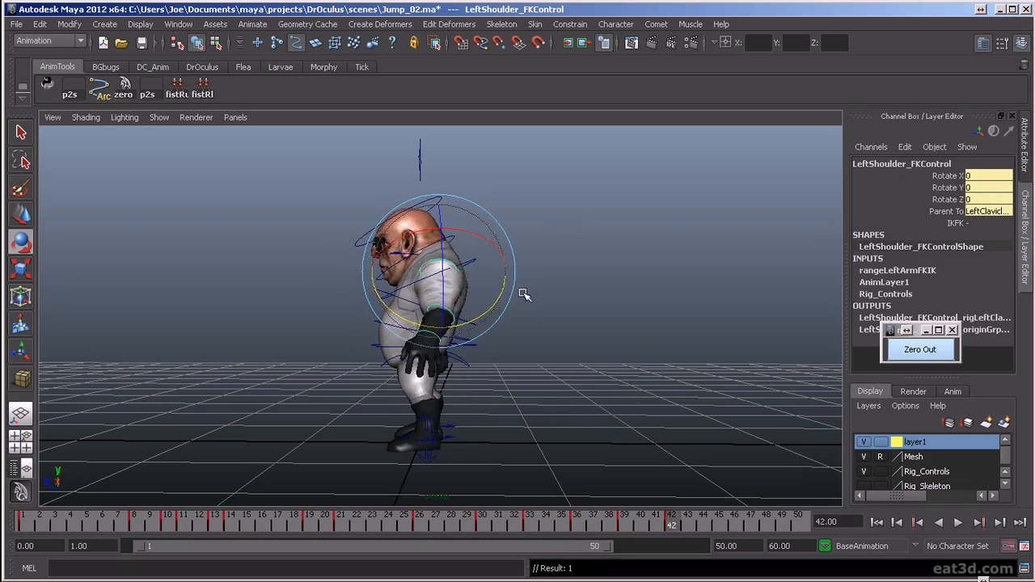
key(comma)
key(period)
key(comma)
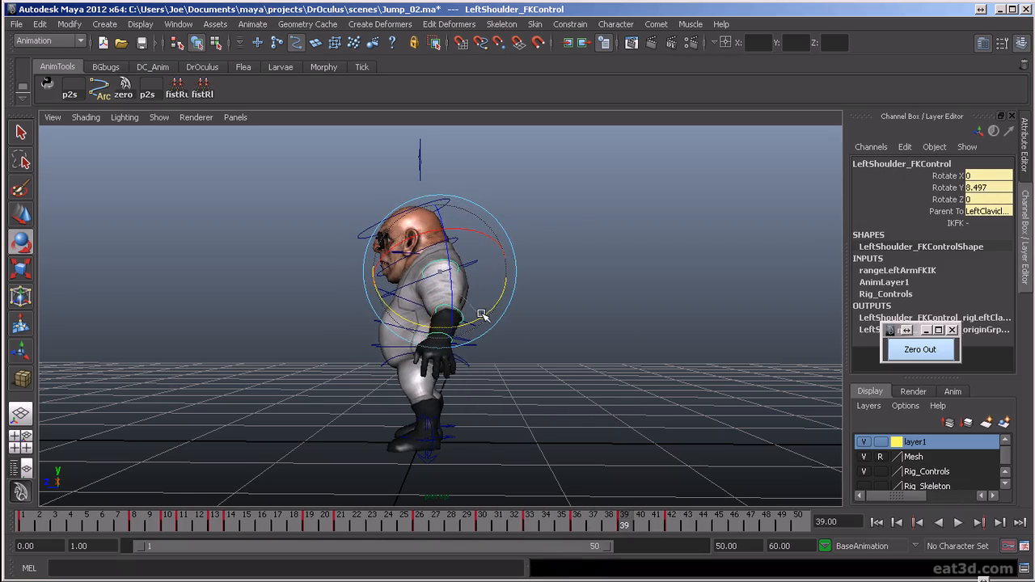
key(period)
key(comma)
key(comma)
key(period)
key(period)
key(comma)
key(comma)
key(comma)
key(comma)
key(period)
key(period)
key(period)
key(comma)
key(comma)
key(period)
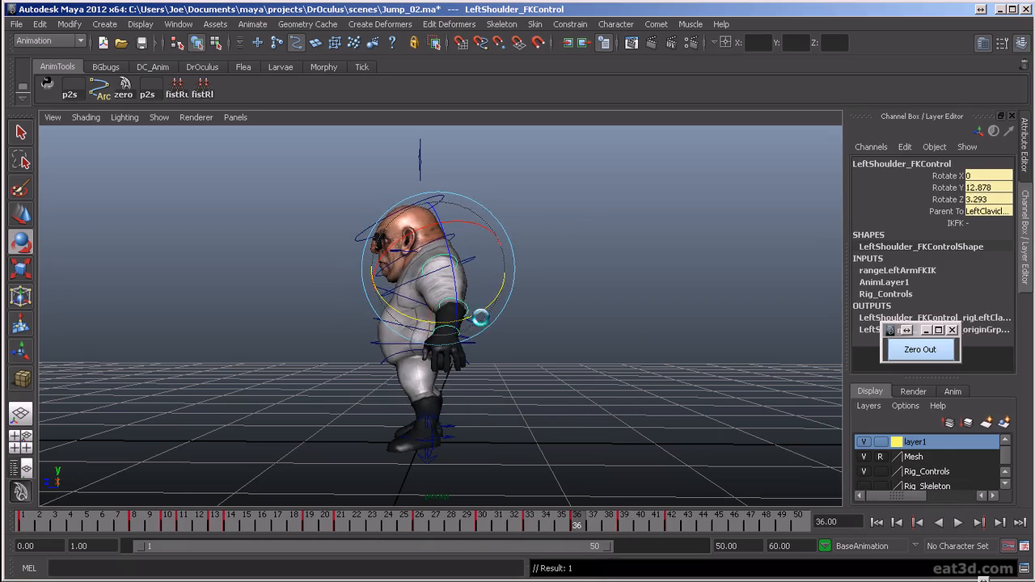
key(period)
key(period)
key(comma)
key(comma)
key(period)
key(period)
key(comma)
- Play back the jump to review the left arm's follow-through, ending on frame 36
key(alt+v)
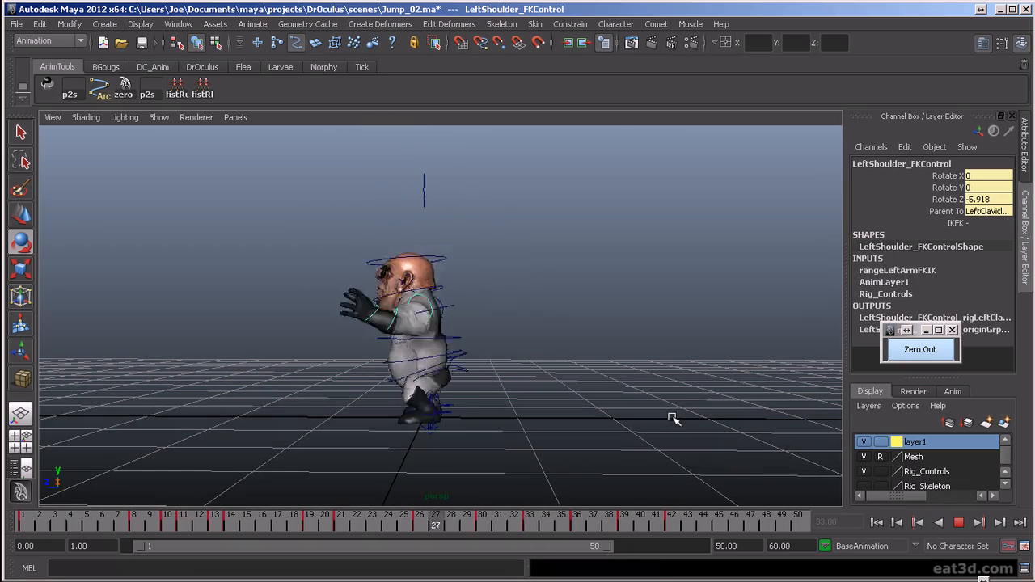
alt+drag(644, 399, 587, 395)
scroll(589, 395, up, 2)
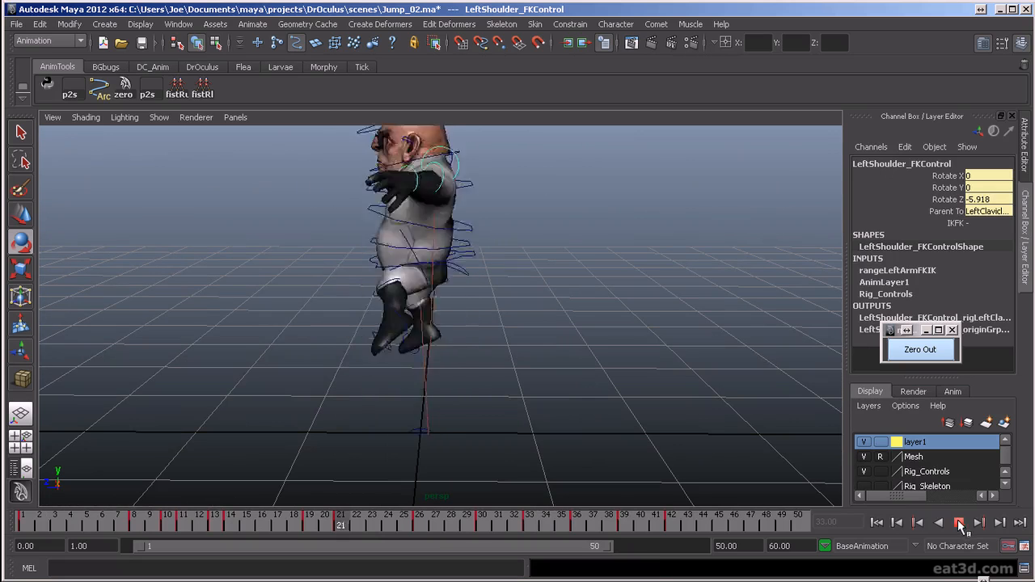
click(959, 524)
drag(608, 524, 577, 531)
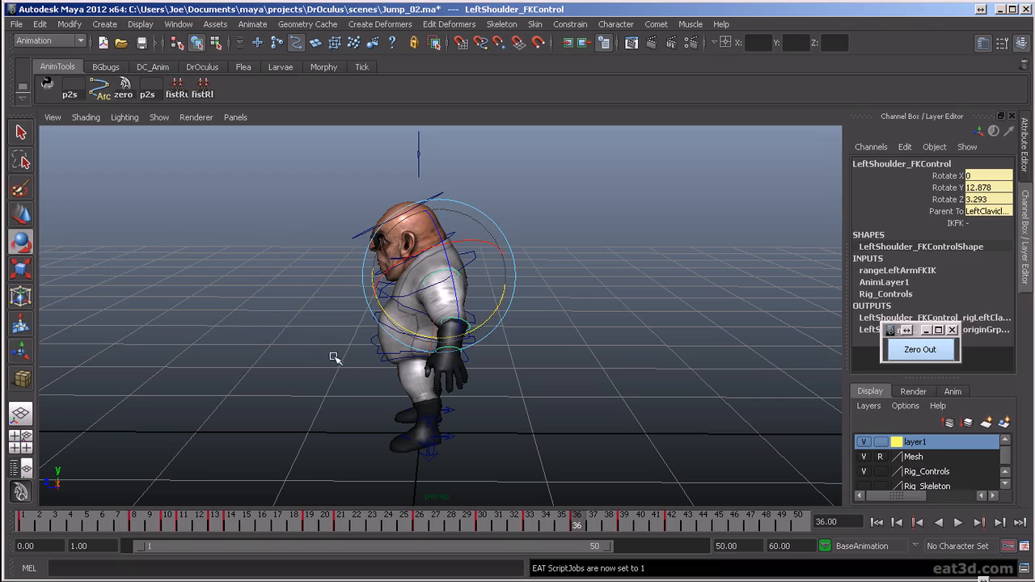
- Open the Graph Editor for LeftShoulder_FKControl and flatten the Rotate X tangent at frame 33 and the Rotate Y tangent at frame 42
key(shift+g)
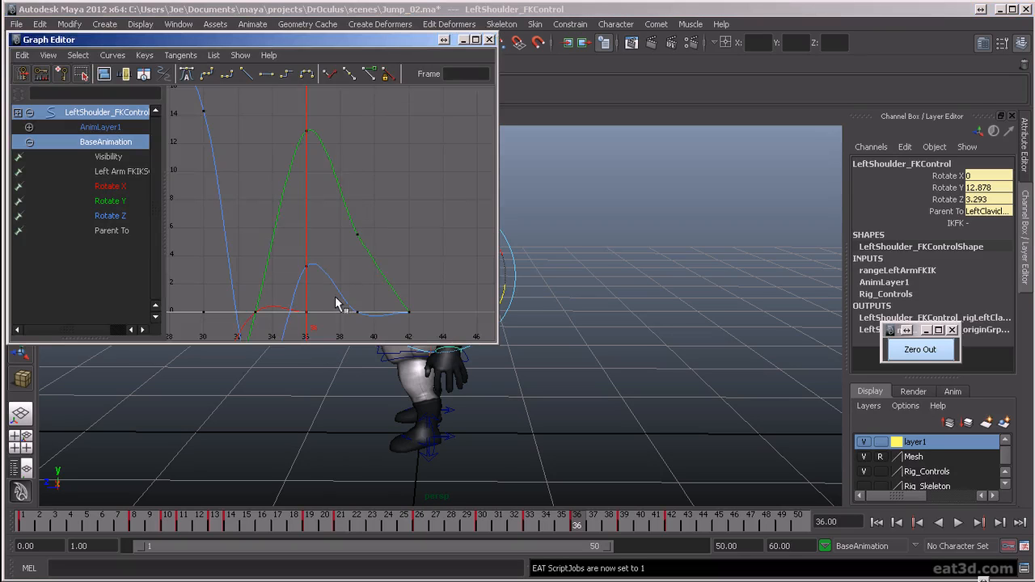
scroll(334, 301, down, 2)
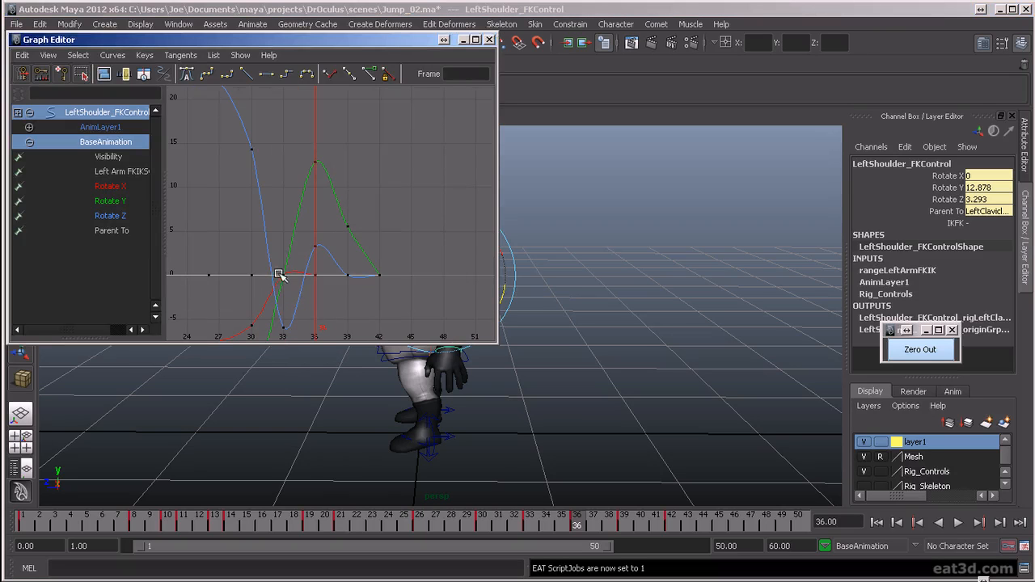
drag(134, 193, 136, 203)
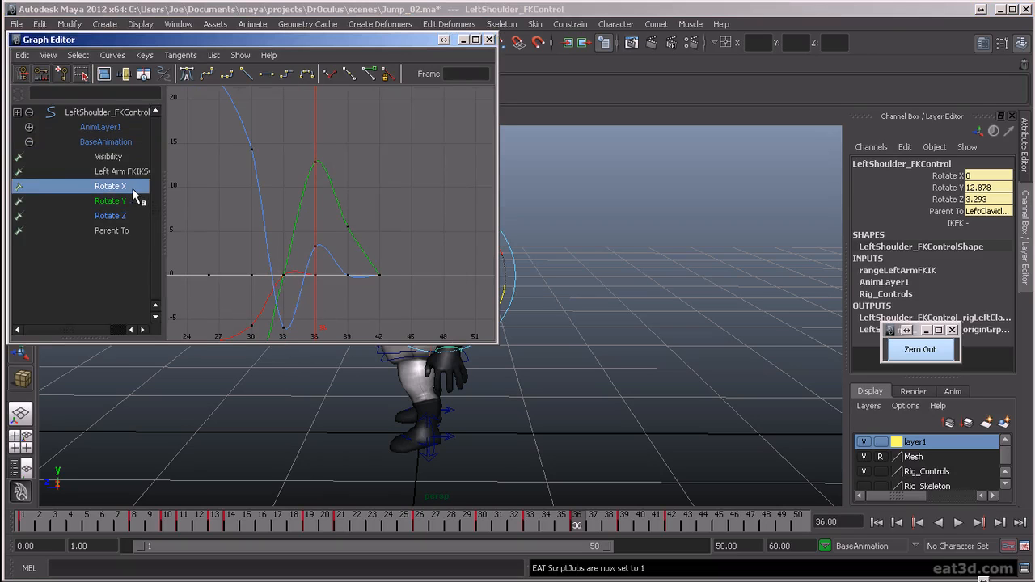
drag(301, 161, 406, 284)
click(266, 74)
click(296, 284)
scroll(346, 313, up, 3)
drag(223, 296, 282, 305)
middle_drag(312, 299, 322, 311)
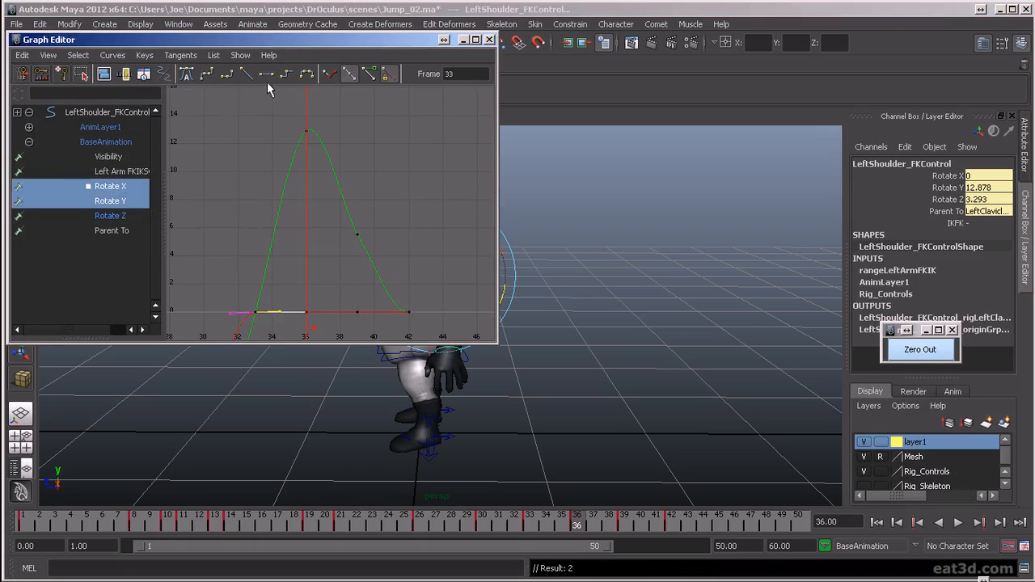
- Flatten the tangent of LeftShoulder_FKControl's Rotate Y key at frame 30
scroll(297, 283, down, 5)
drag(281, 319, 302, 346)
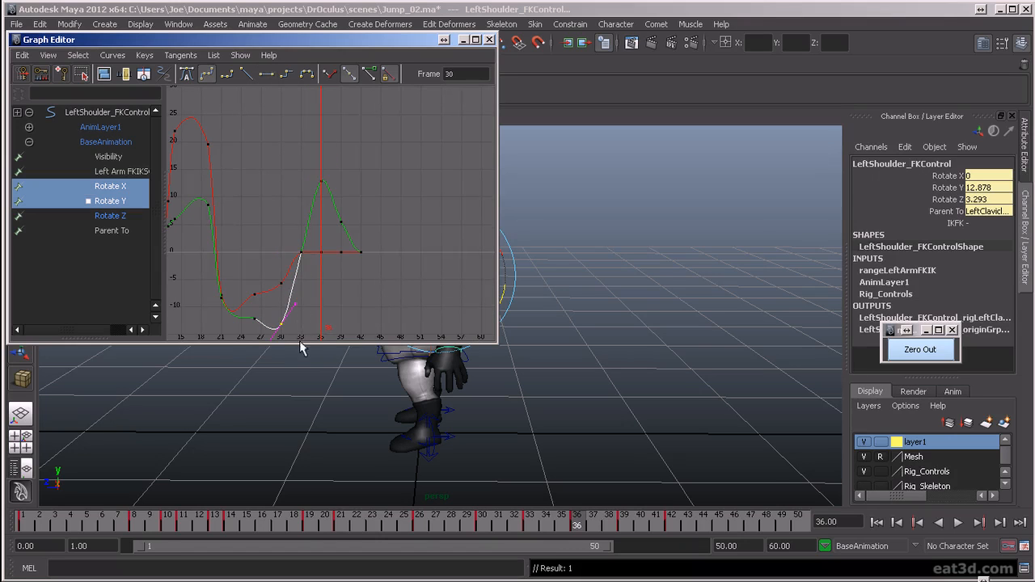
click(267, 75)
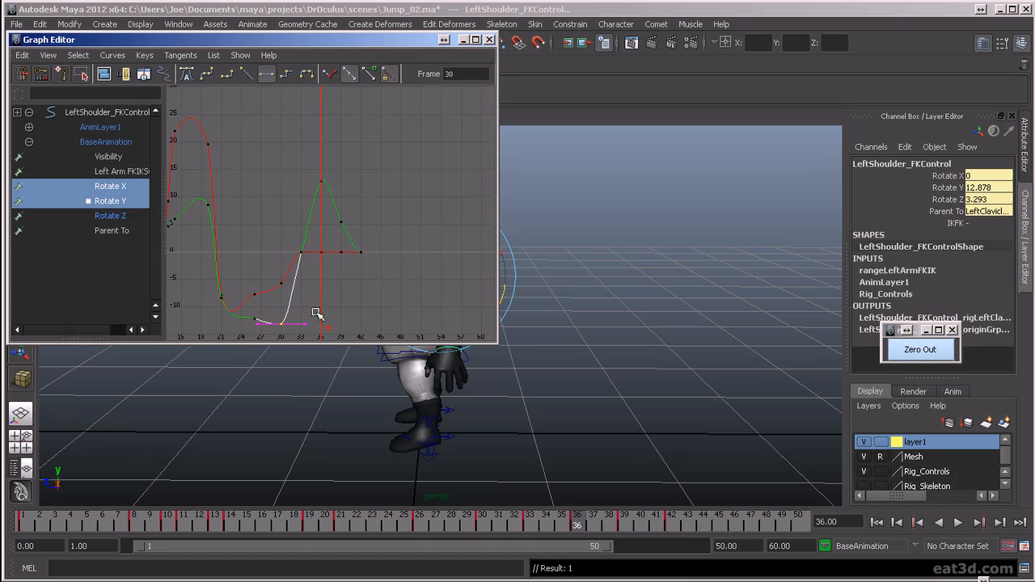
- Try to adjust LeftShoulder_FKControl's Rotate X curve around frames 21 to 26 and undo the edits
drag(586, 525, 419, 524)
drag(257, 288, 266, 301)
middle_drag(224, 287, 230, 297)
key(ctrl+z)
key(ctrl+z)
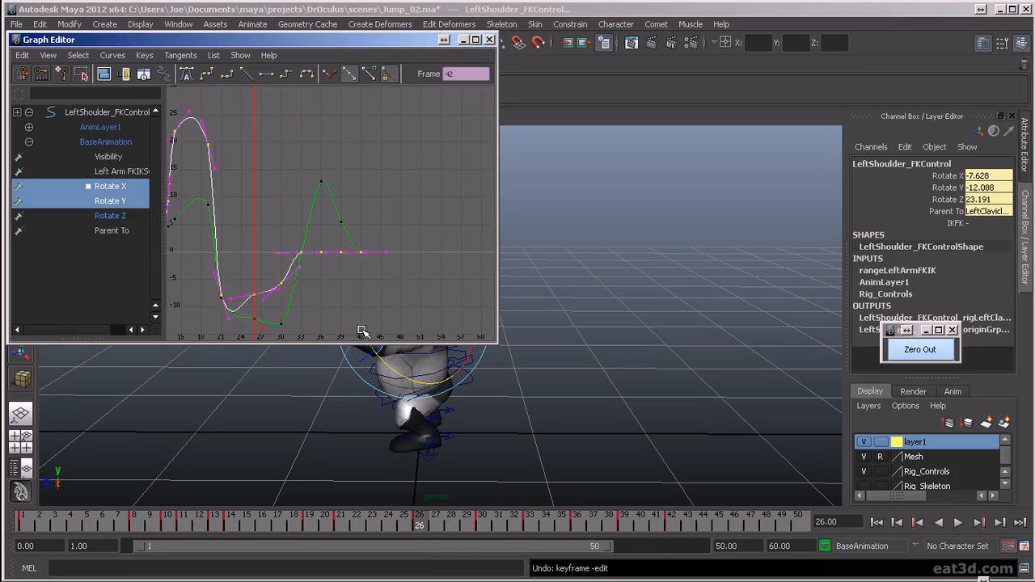
- Flatten LeftShoulder_FKControl's Rotate X curve between frames 21 and 26, and raise its frame 30 key to about -4
drag(244, 291, 255, 298)
click(250, 268)
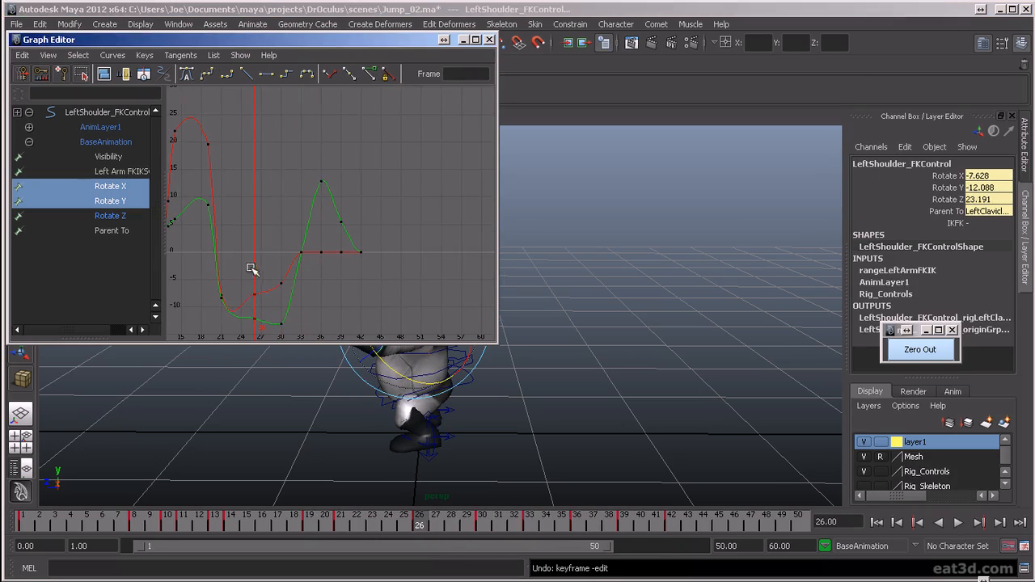
click(120, 201)
click(121, 186)
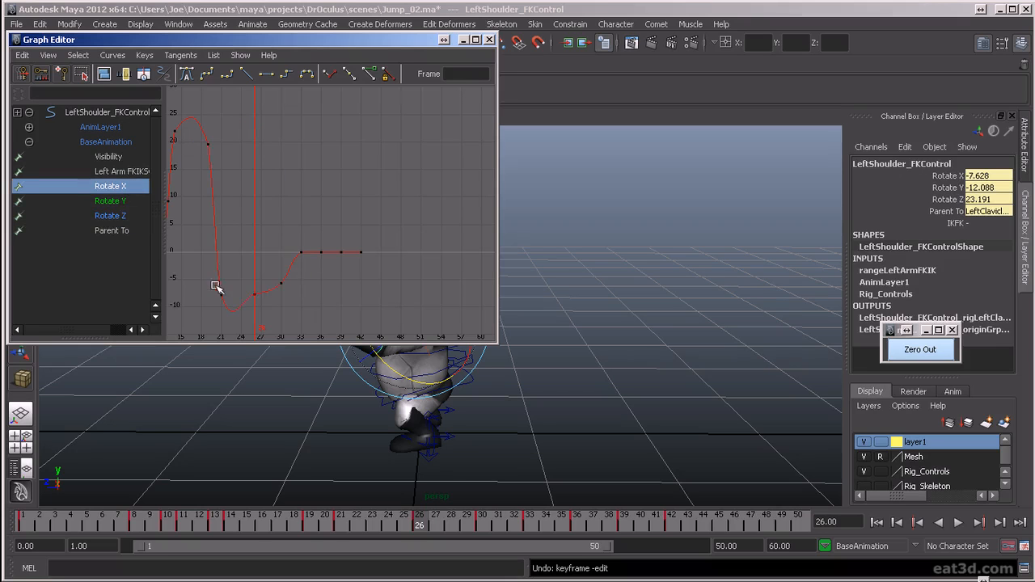
drag(215, 286, 225, 315)
click(266, 72)
click(279, 294)
drag(266, 273, 300, 322)
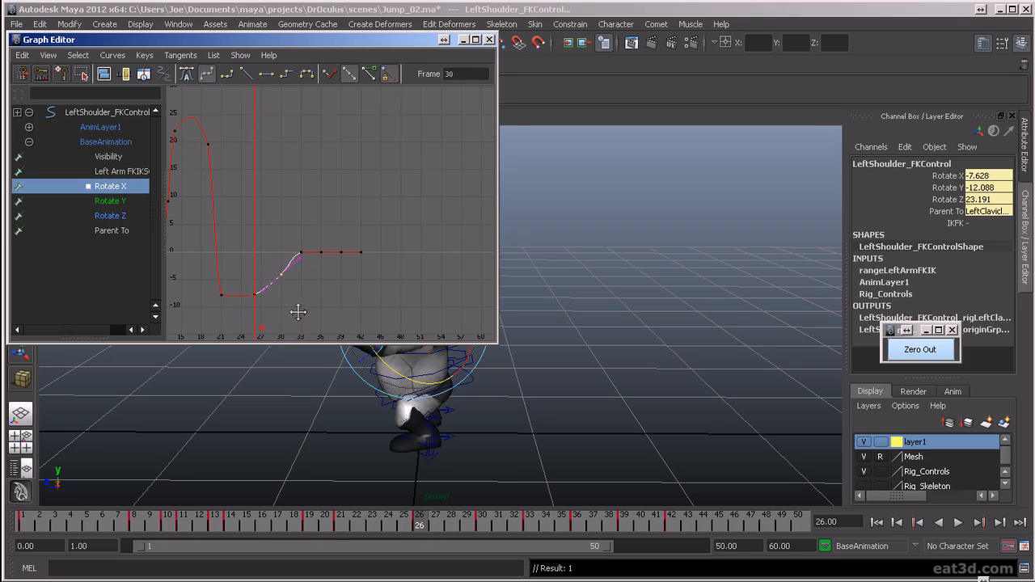
click(296, 321)
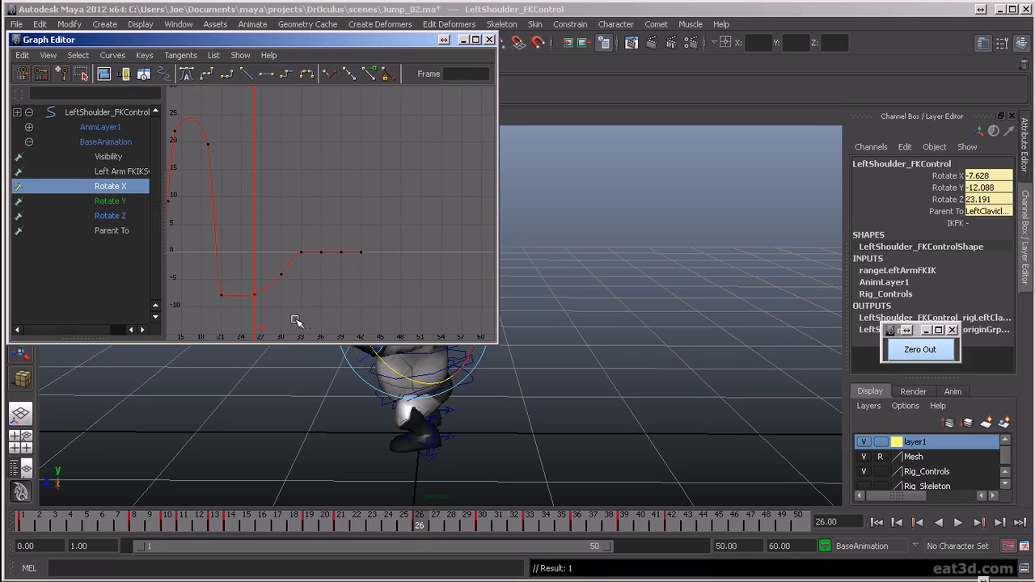
- Close the Graph Editor and play back the jump from several angles to review the left arm's motion, stopping on frame 43
click(488, 41)
click(959, 523)
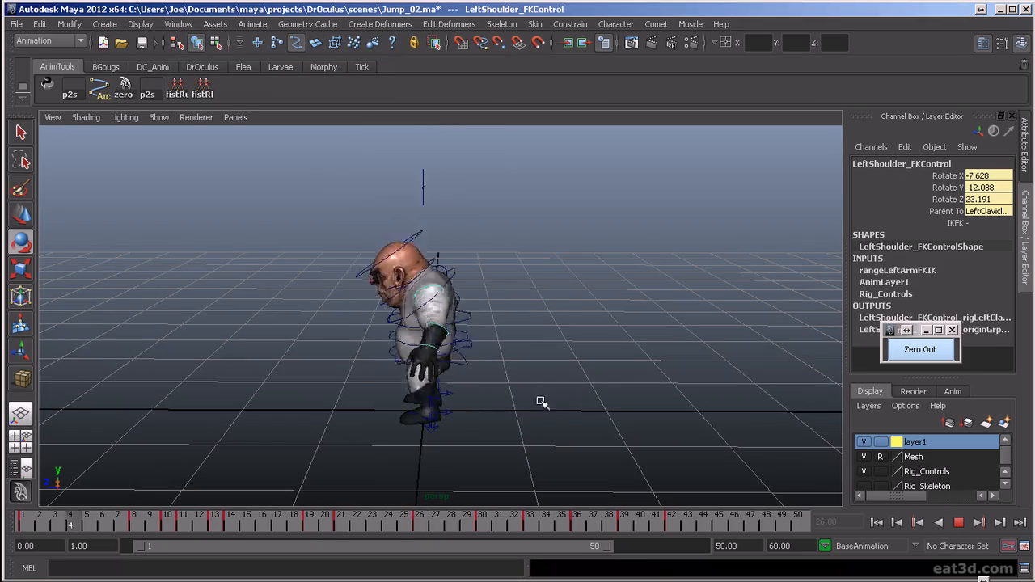
alt+drag(408, 361, 596, 415)
alt+drag(493, 391, 488, 405)
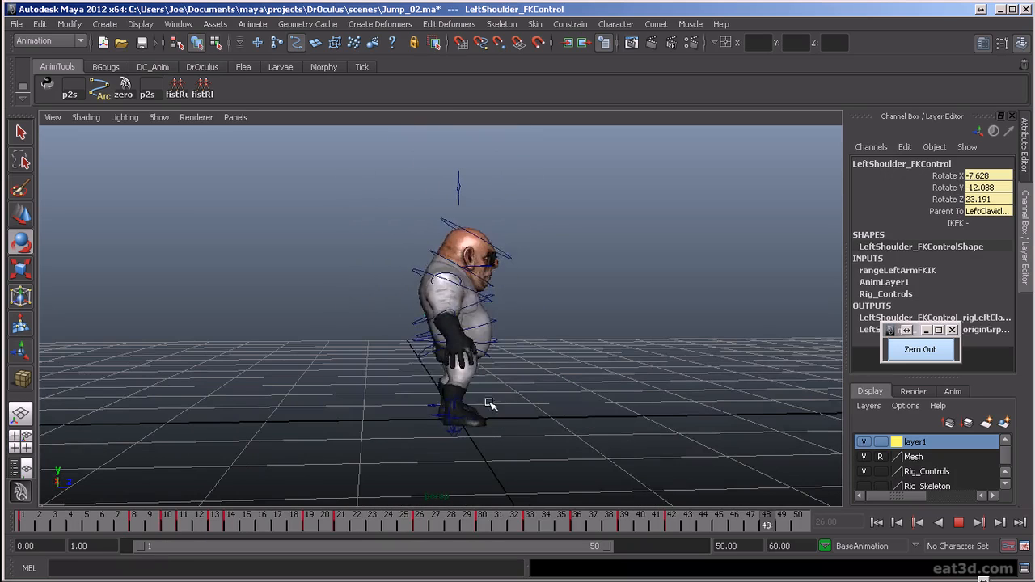
alt+drag(450, 318, 456, 389)
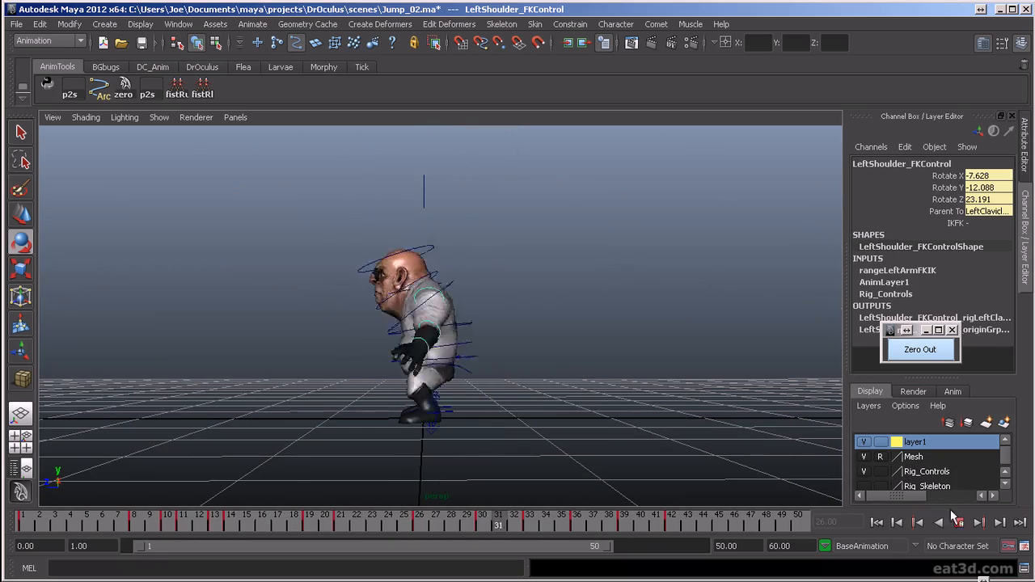
click(958, 523)
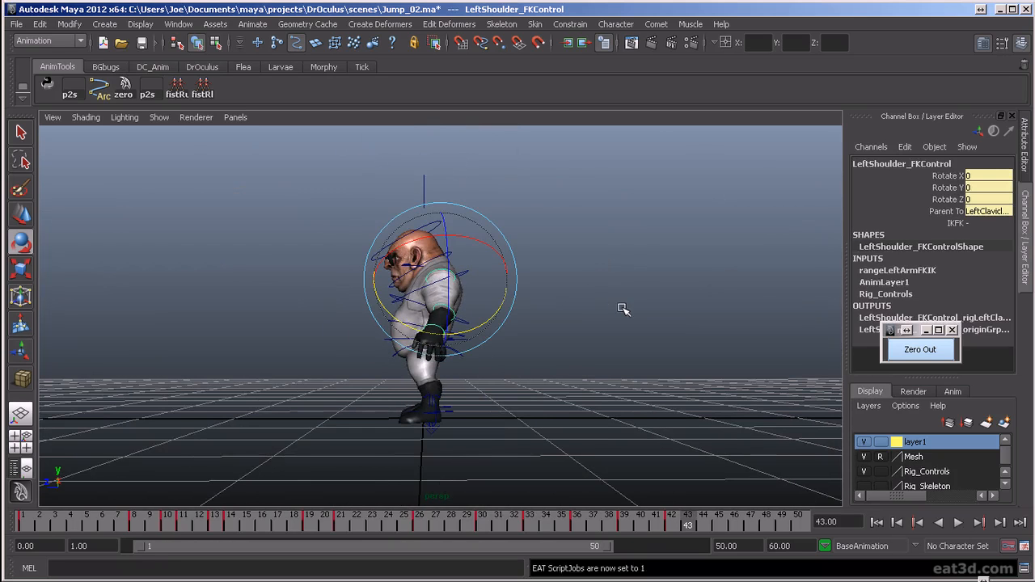
alt+drag(391, 317, 560, 317)
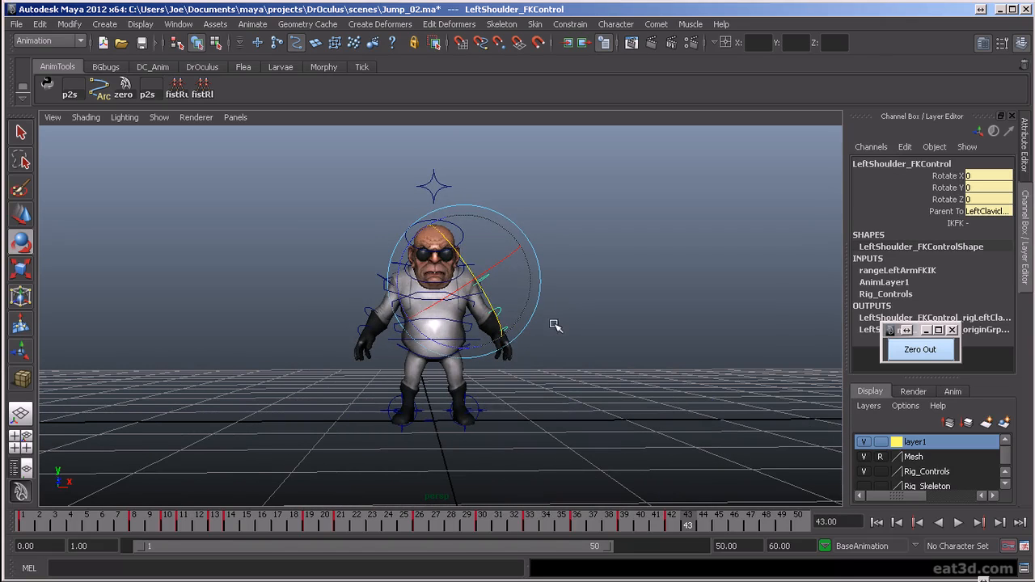